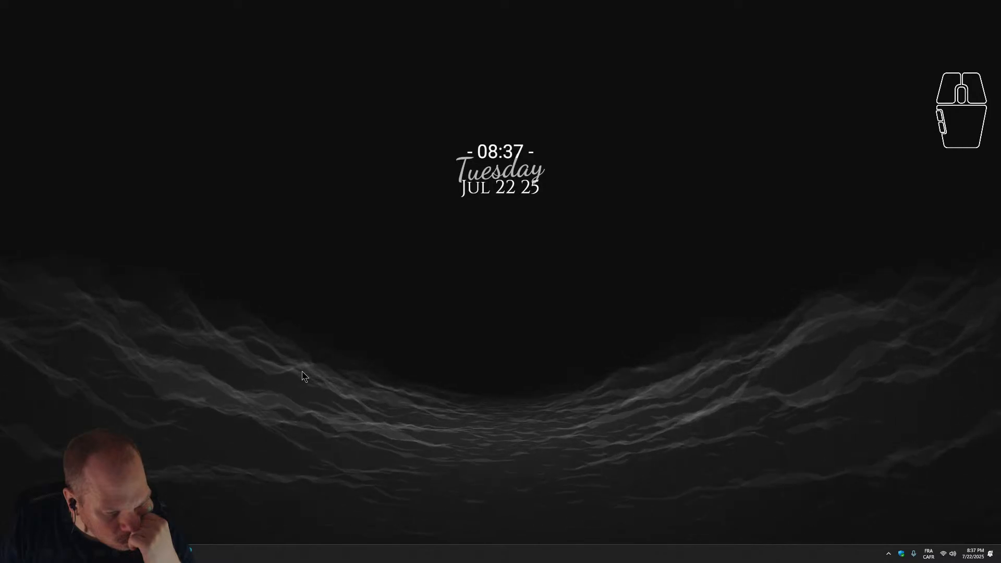
# Bring up the SpaceSniffer window and close it.
pyautogui.moveTo(183, 554)
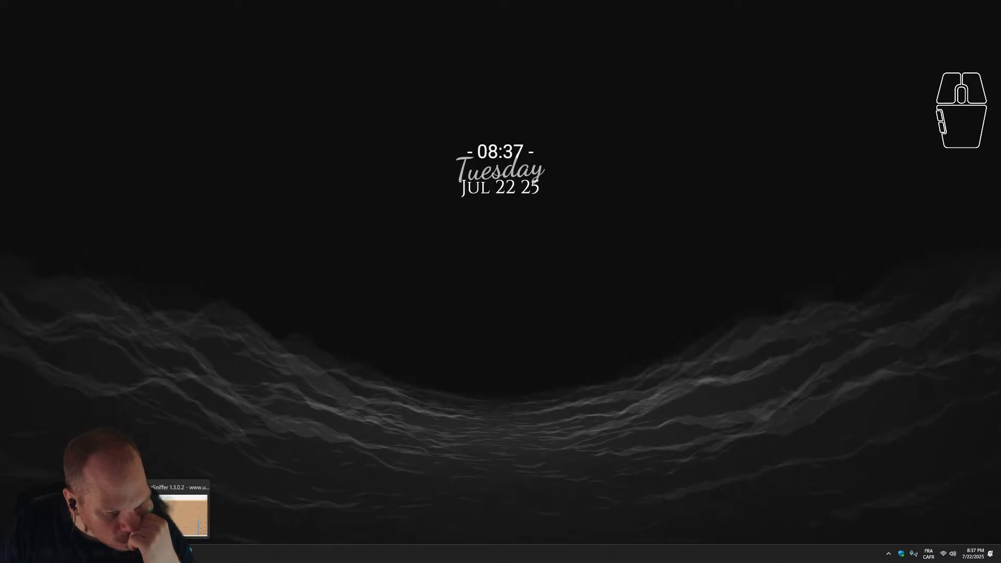
pyautogui.click(183, 554)
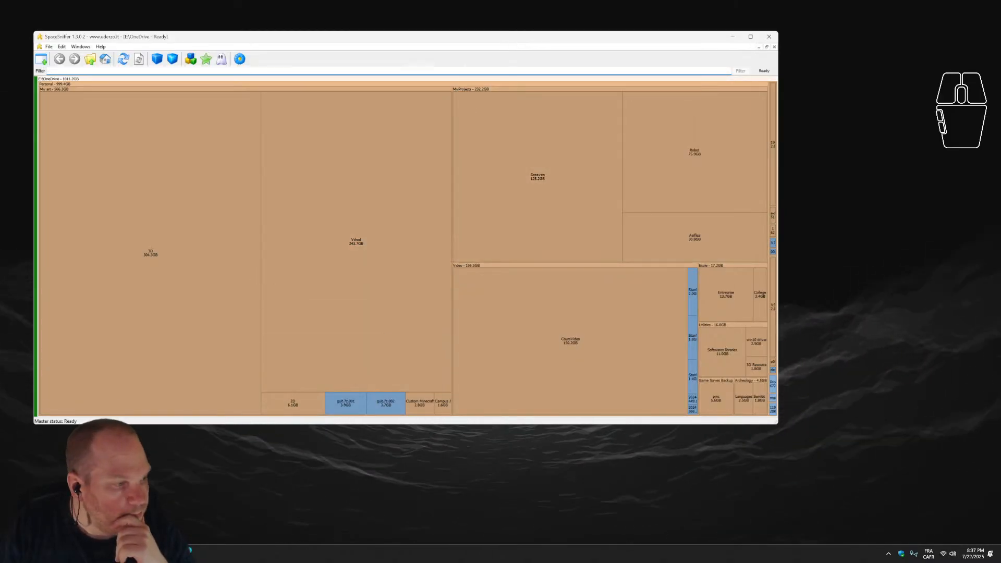
pyautogui.hotkey('alt', 'F4')
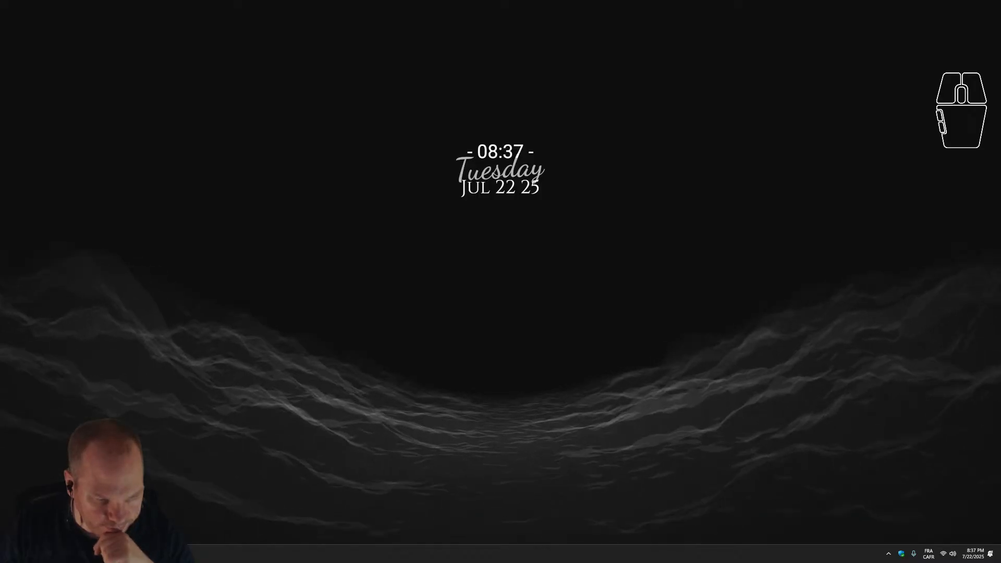
# Search Windows for Blender, launch Blender 4.5 and dismiss its splash screen.
pyautogui.press('super+s')
pyautogui.write('blender 4.4')
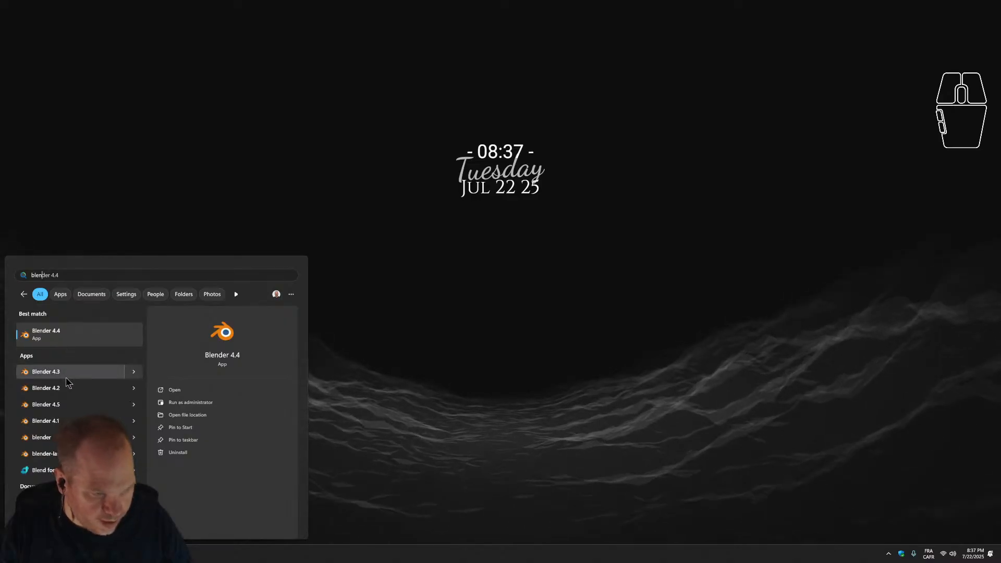
pyautogui.press('BackSpace')
pyautogui.press('BackSpace')
pyautogui.press('BackSpace')
pyautogui.press('BackSpace')
pyautogui.press('BackSpace')
pyautogui.press('BackSpace')
pyautogui.write('rt')
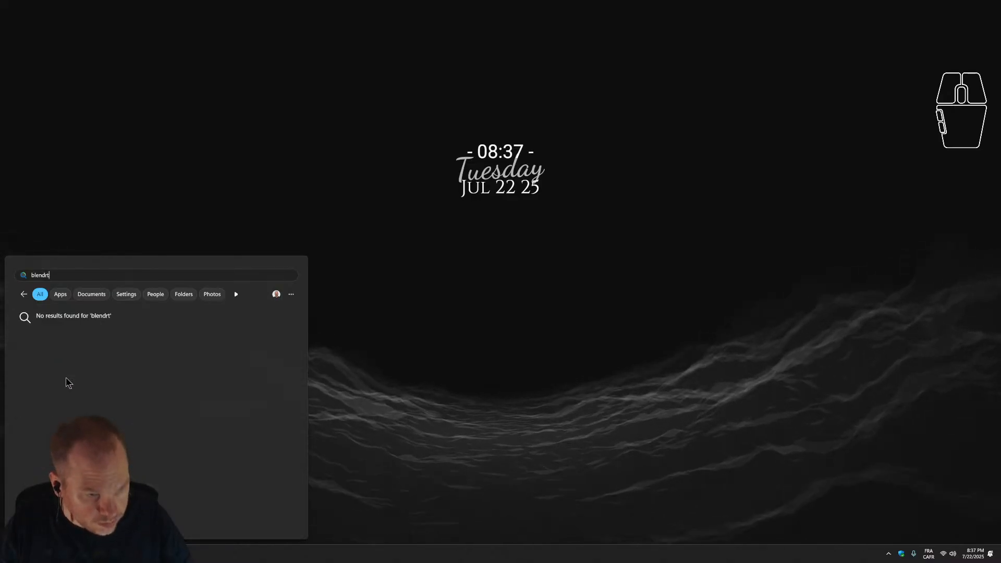
pyautogui.press('BackSpace')
pyautogui.press('BackSpace')
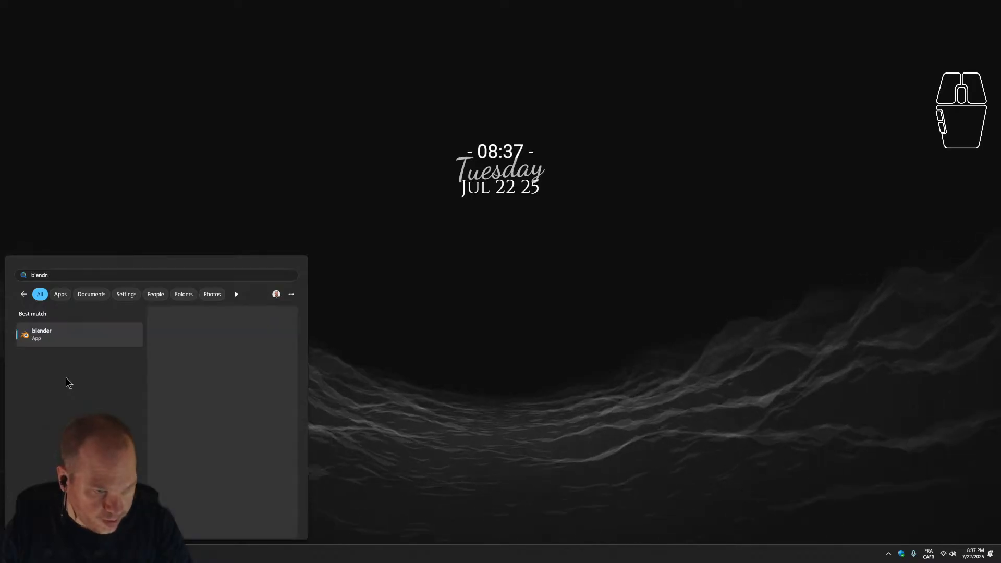
pyautogui.write('er 4.2')
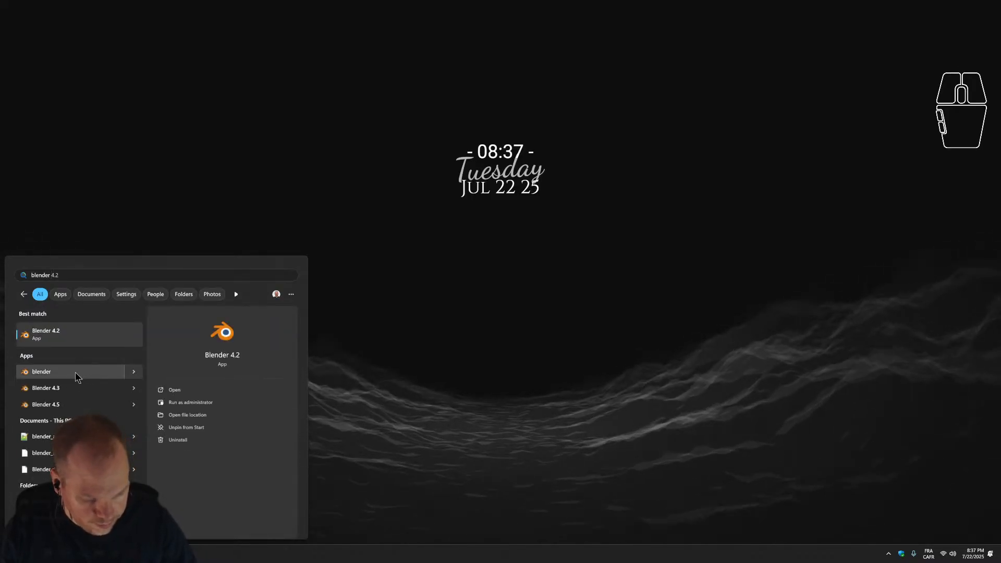
pyautogui.click(67, 401)
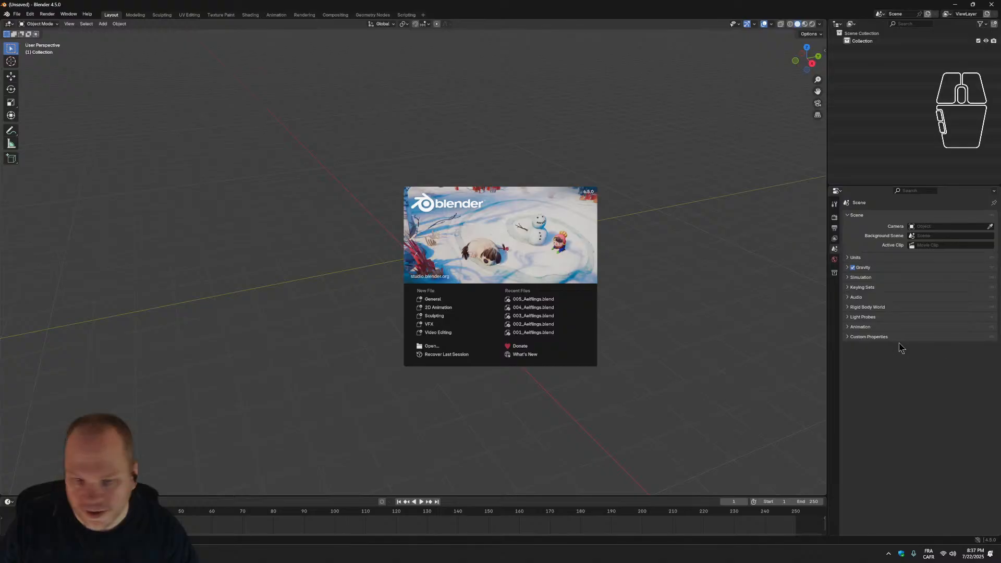
pyautogui.click(612, 240)
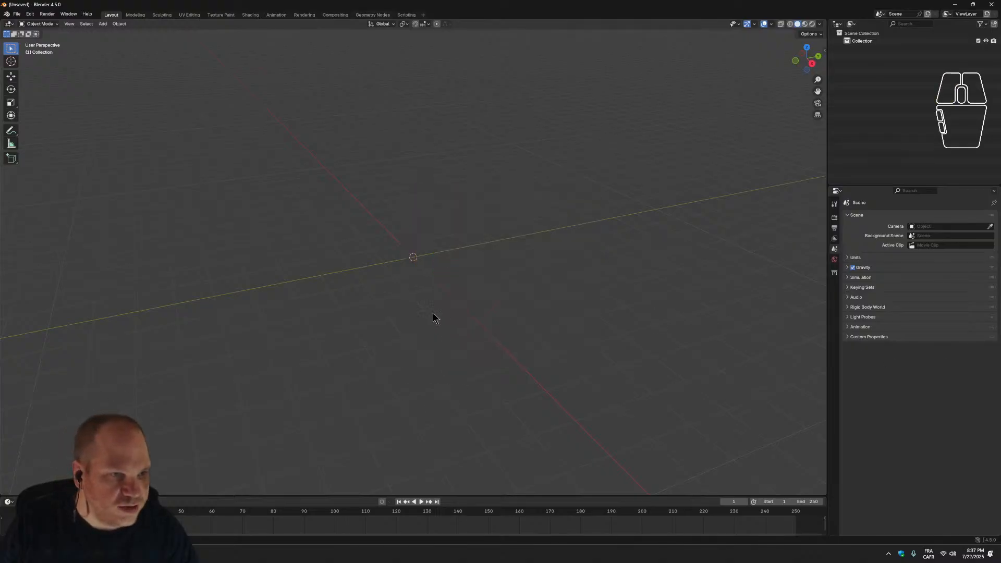
# Open the recent file 005_Aelflings.blend and select the character's head mesh.
pyautogui.click(16, 13)
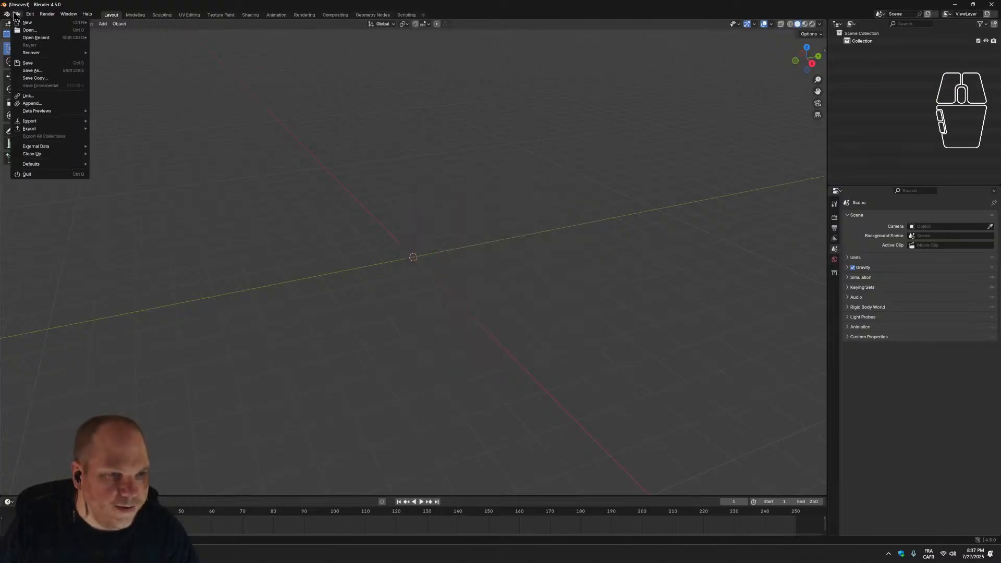
pyautogui.moveTo(42, 56)
pyautogui.moveTo(50, 38)
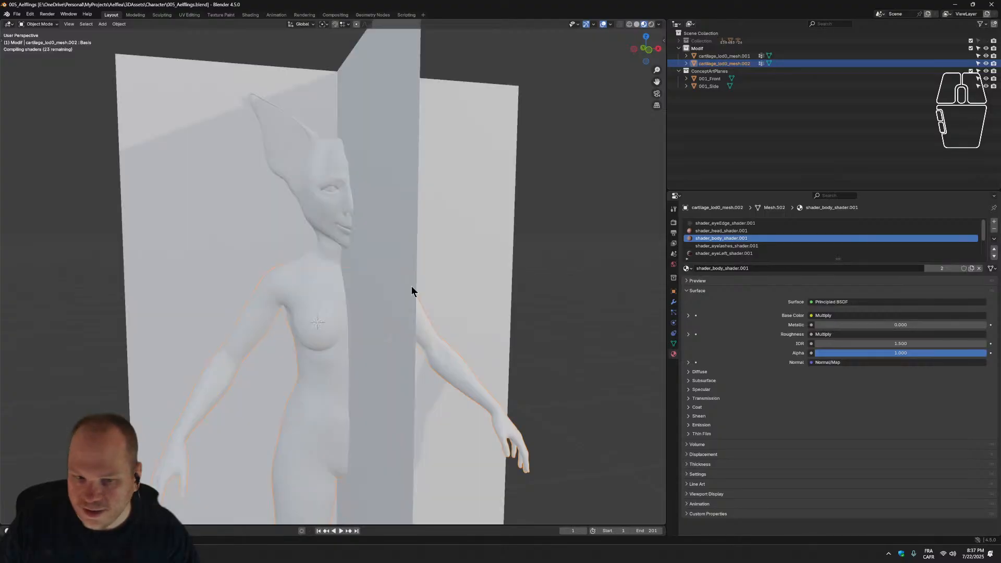
pyautogui.click(368, 254)
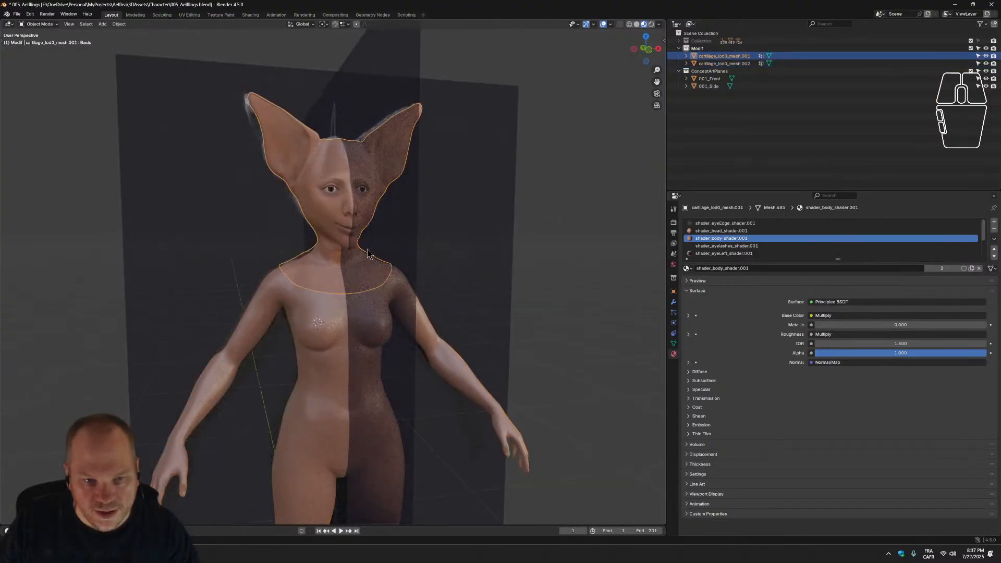
pyautogui.moveTo(368, 254); pyautogui.dragTo(391, 251, button='middle')
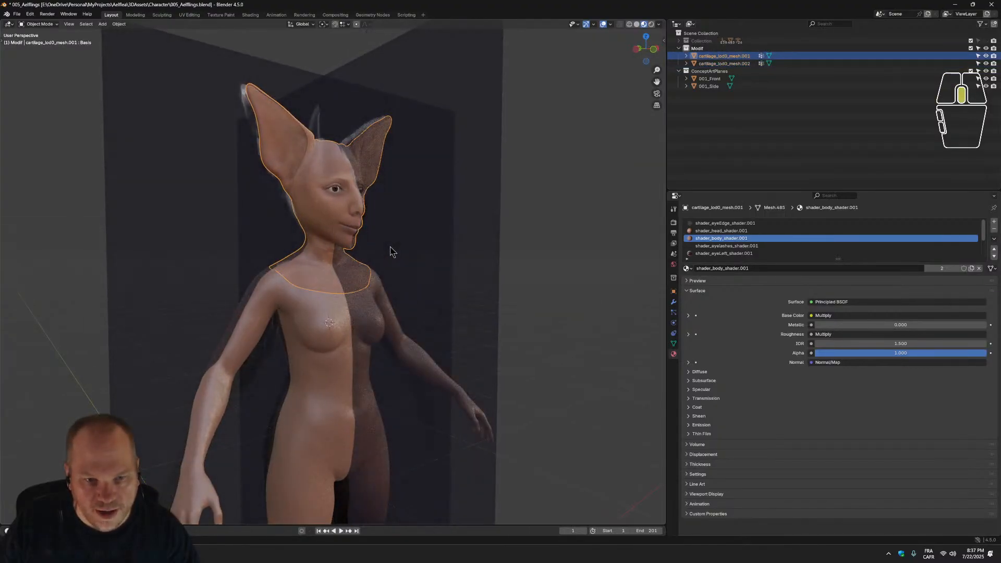
pyautogui.click(31, 14)
pyautogui.moveTo(17, 14)
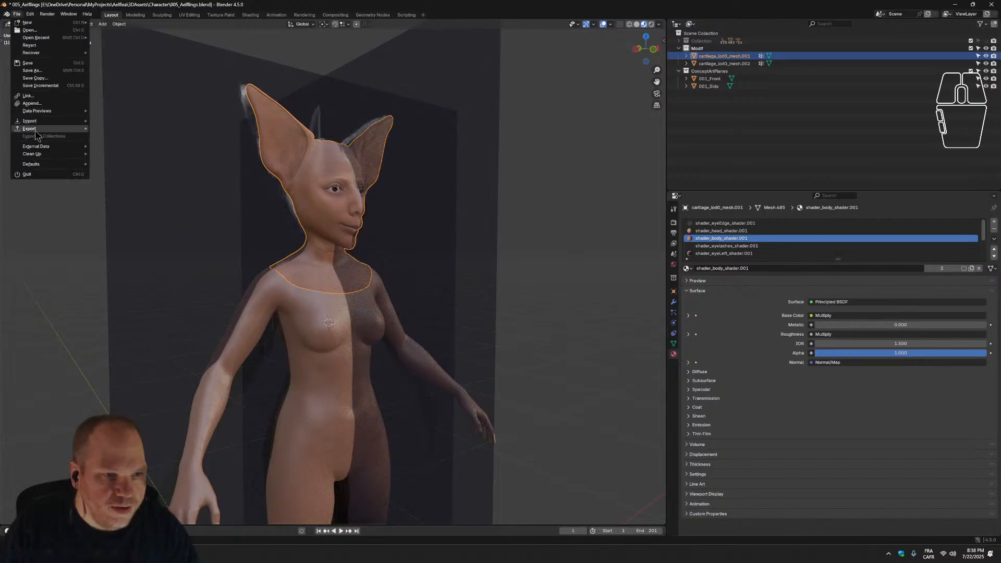
pyautogui.moveTo(36, 132)
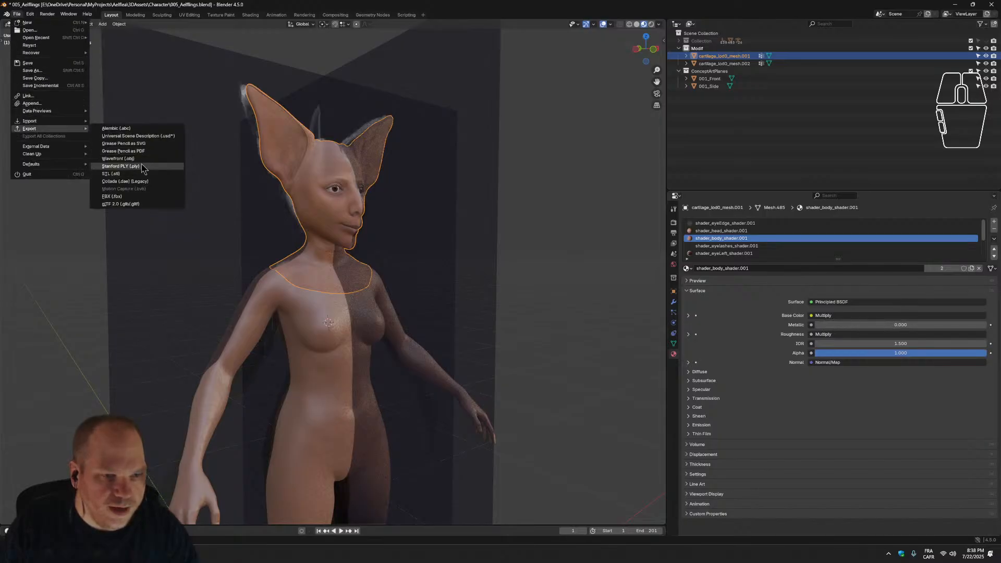
pyautogui.click(130, 197)
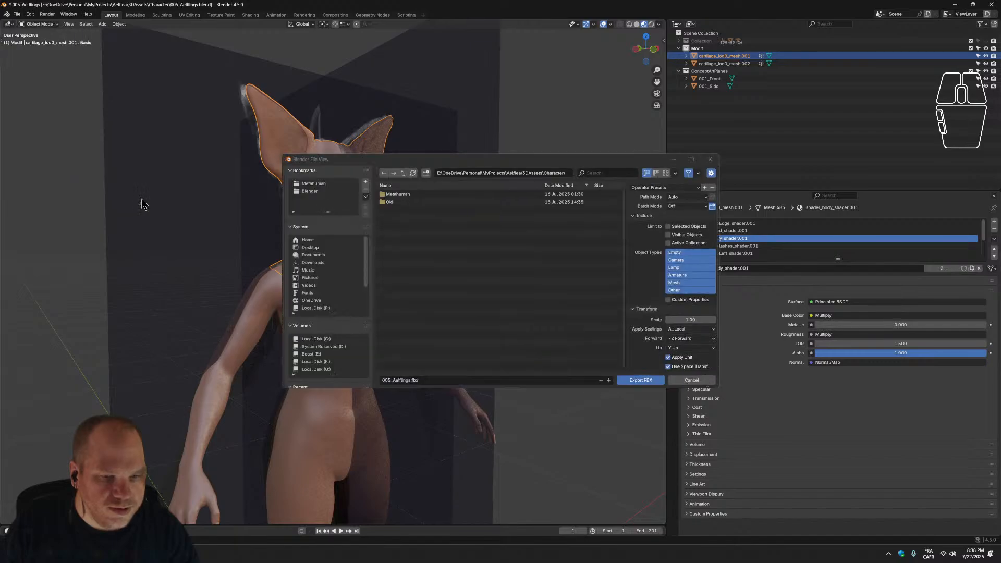
pyautogui.click(686, 282)
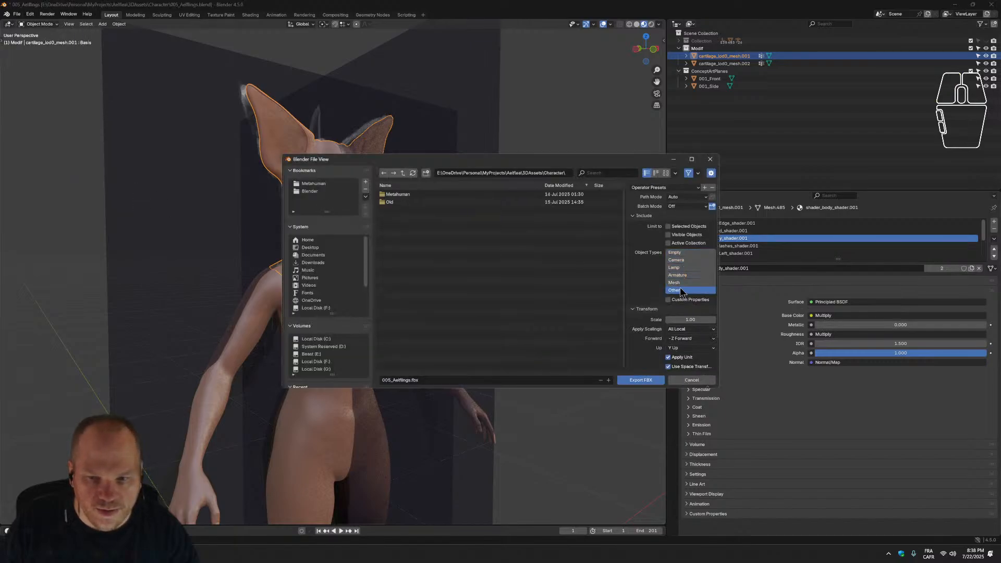
pyautogui.click(668, 227)
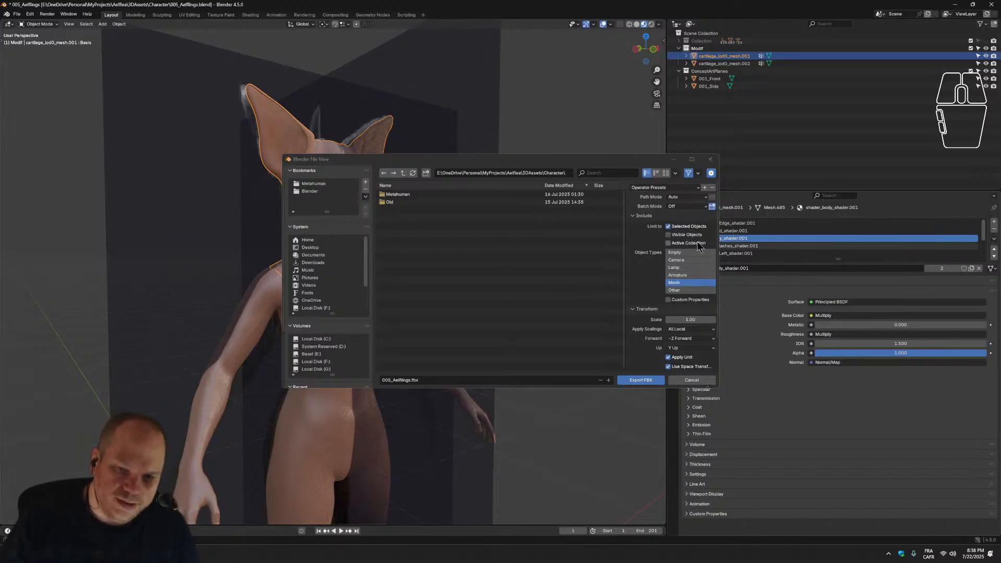
pyautogui.click(710, 159)
pyautogui.scroll(-5, 619, 301)
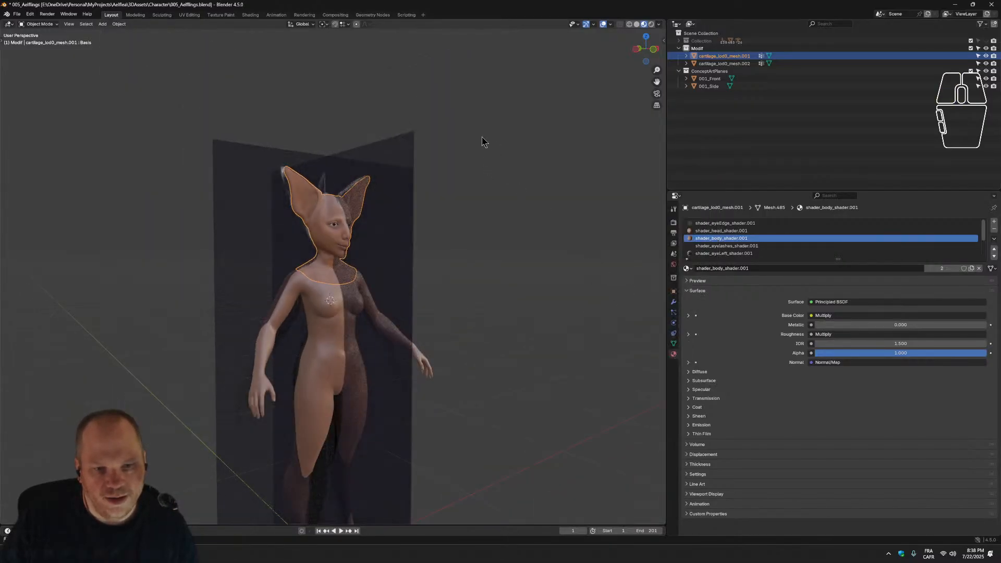
pyautogui.moveTo(484, 136); pyautogui.dragTo(188, 337)
pyautogui.scroll(4, 505, 327)
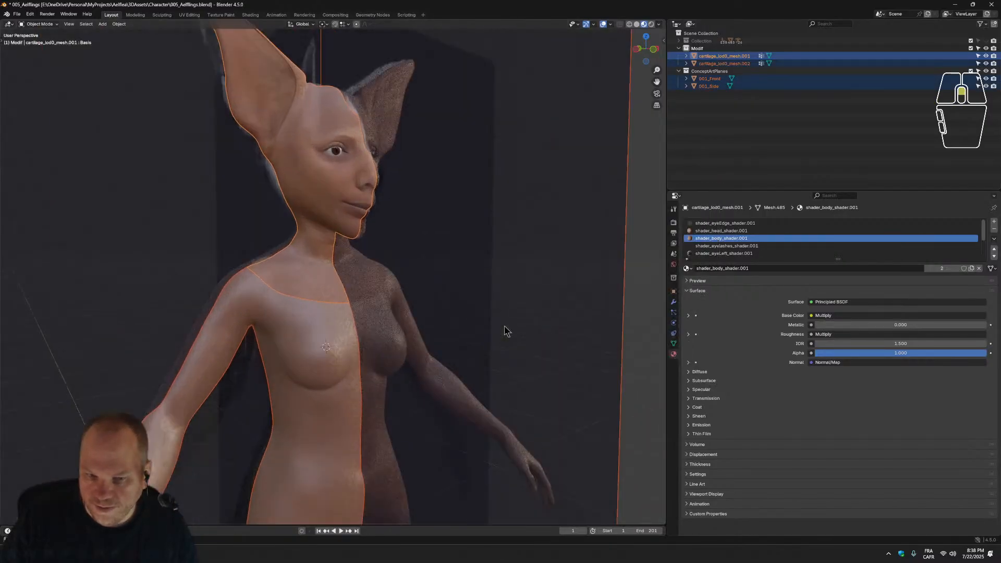
pyautogui.scroll(-2, 652, 268)
pyautogui.click(619, 297)
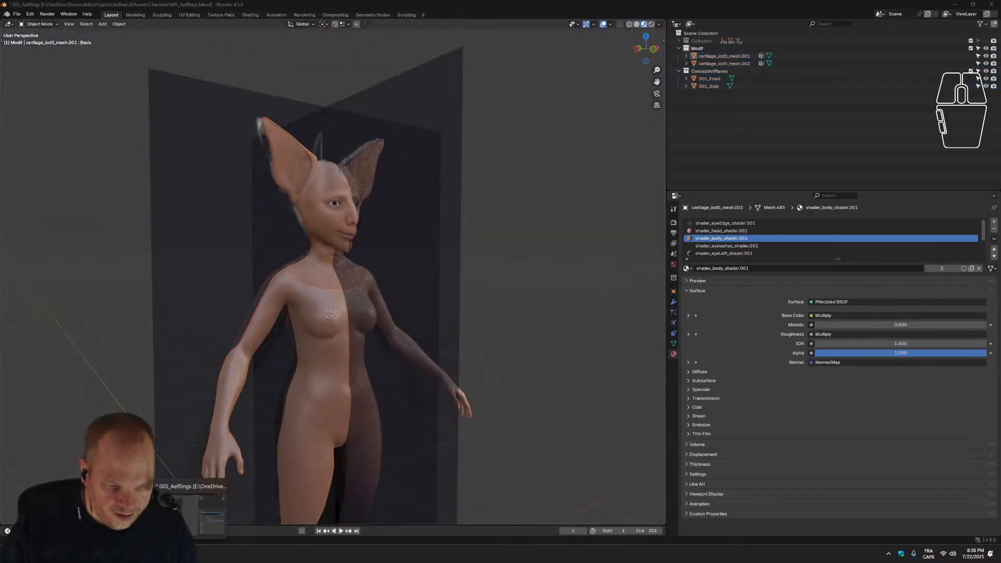
# Switch to File Explorer and open the Aelflea folder inside OneDrive's Personal MyProjects folder.
pyautogui.press('super+d')
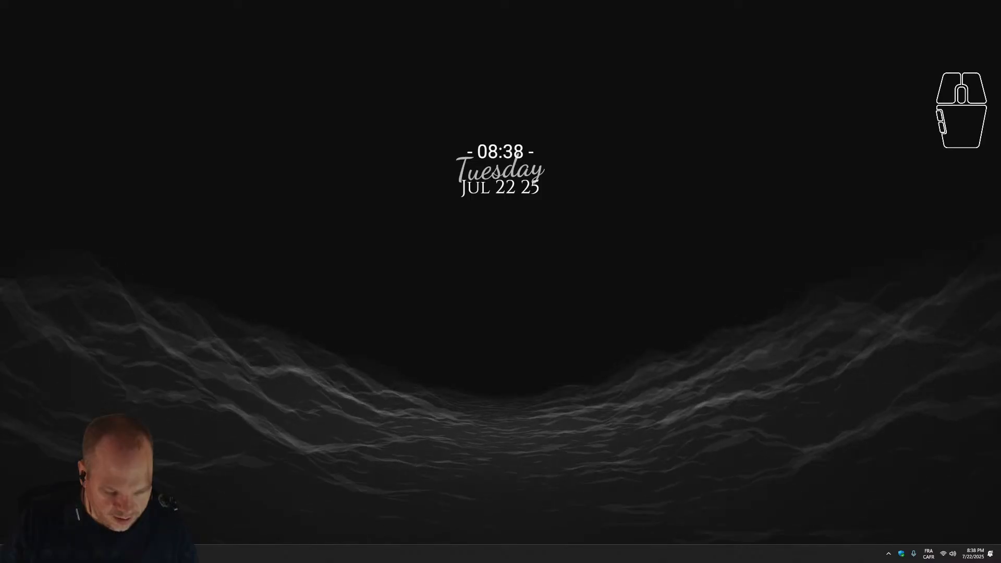
pyautogui.middleClick(354, 323)
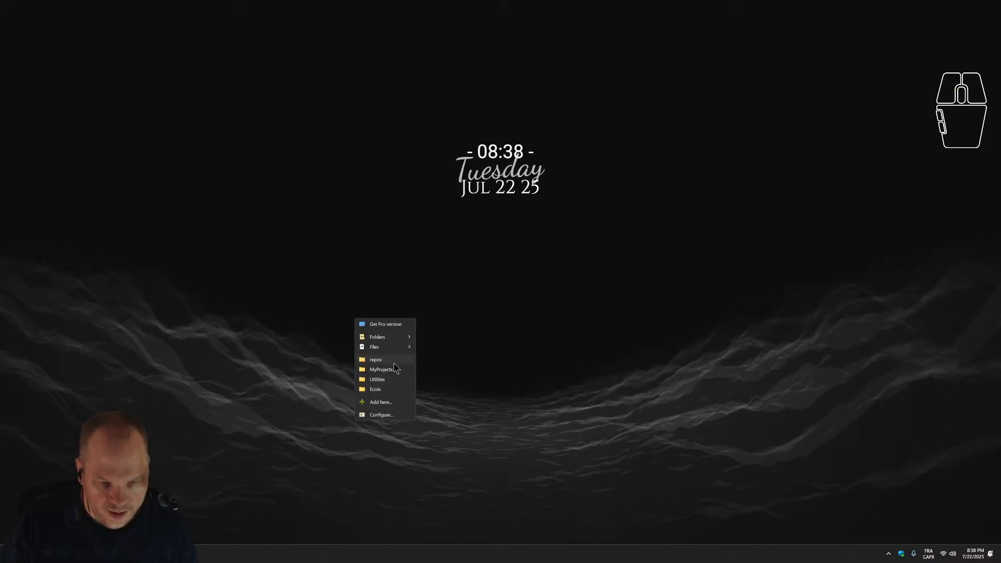
pyautogui.click(386, 369)
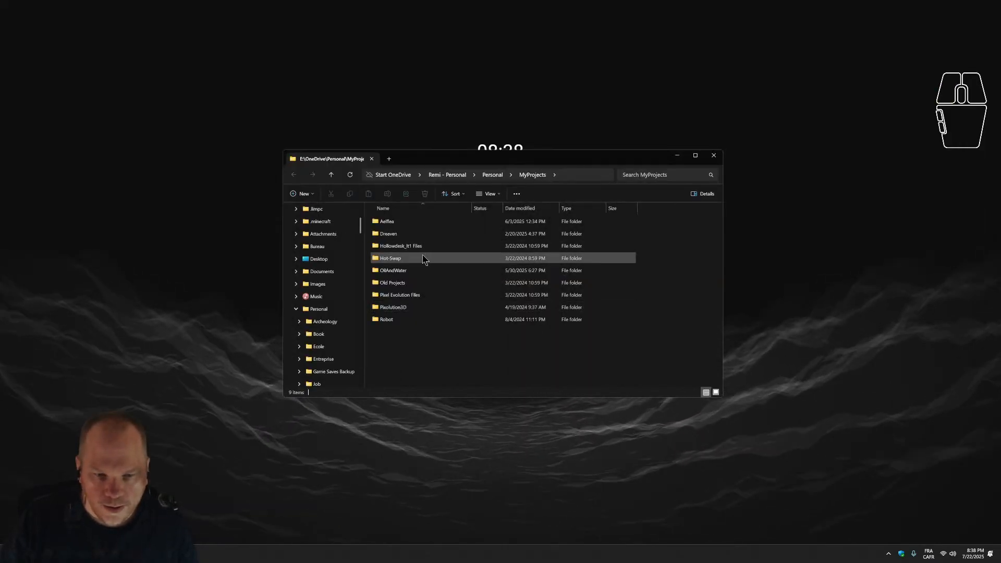
pyautogui.doubleClick(401, 222)
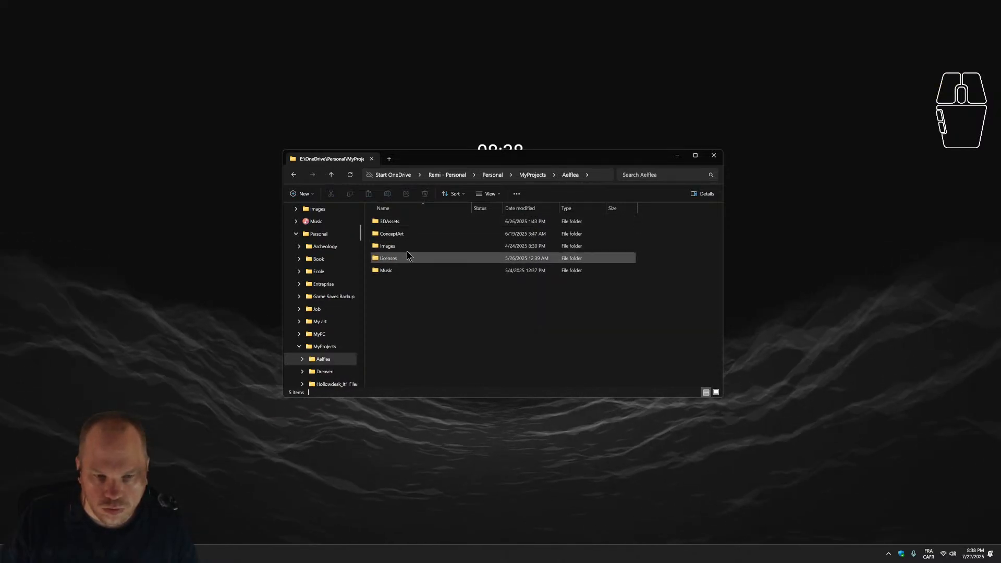
# Go to the Aelflea folder in E:\repos\MyProjects and launch Aelflea.uproject in Unreal Editor.
pyautogui.middleClick(460, 372)
pyautogui.click(482, 408)
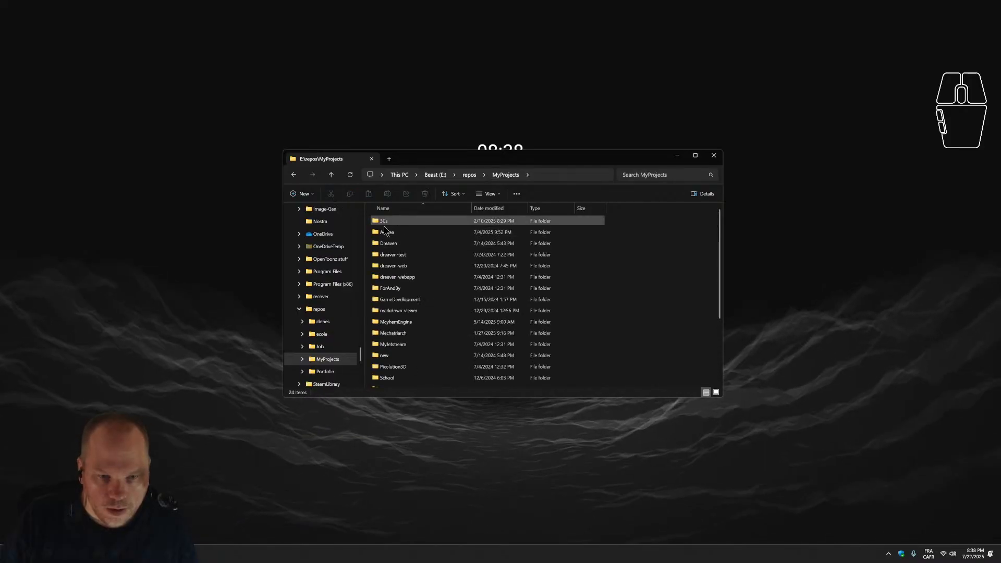
pyautogui.doubleClick(379, 232)
pyautogui.scroll(-1, 460, 351)
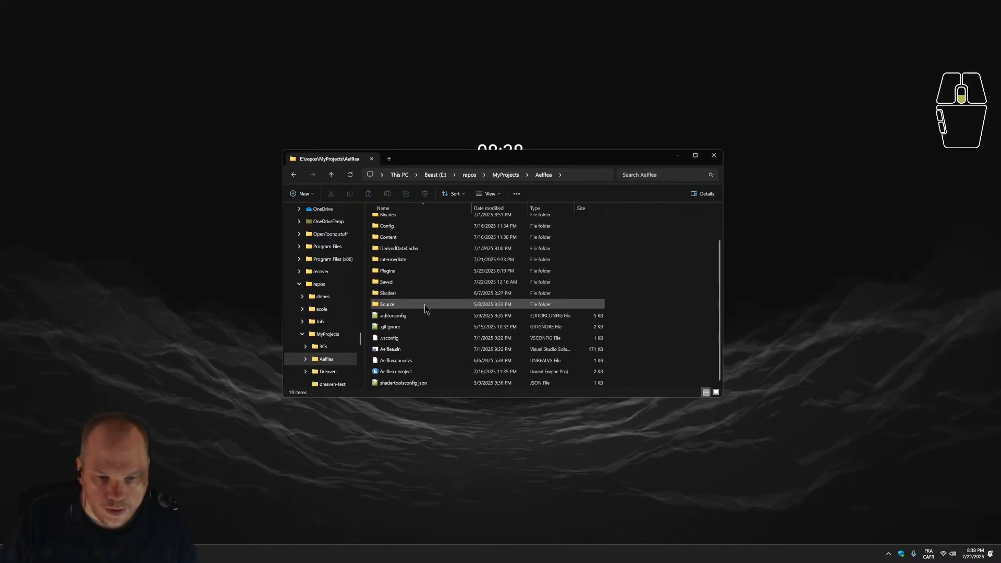
pyautogui.click(396, 372)
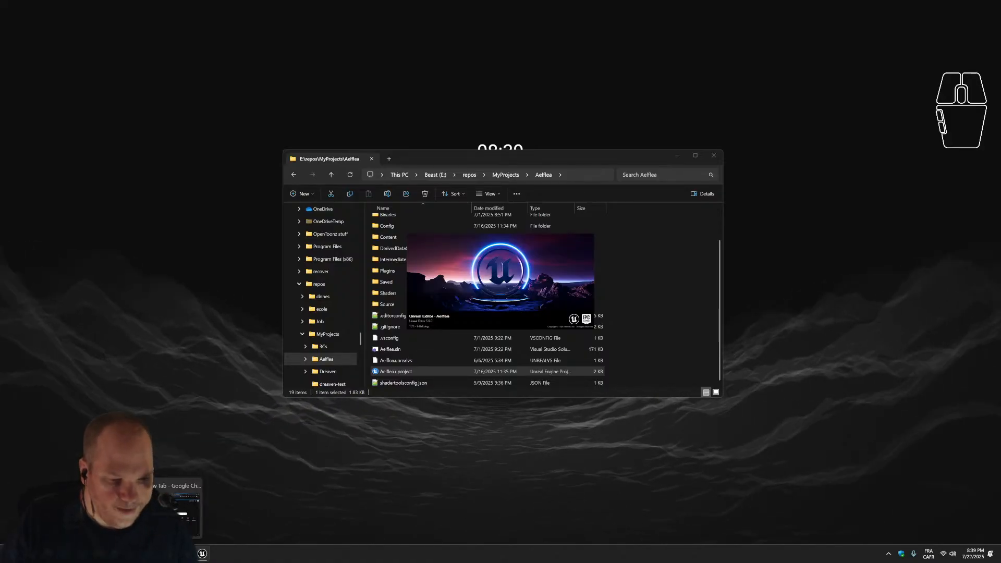
# Switch to Chrome and bring up the YouTube video "Create Custom Metahumans With Unreal Engine 5.6 And Blender".
pyautogui.click(177, 506)
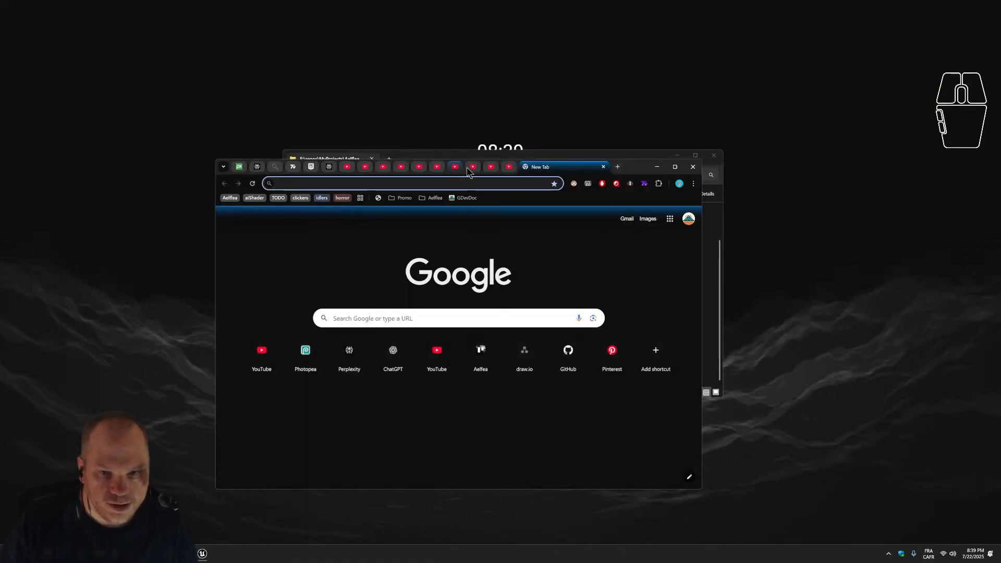
pyautogui.click(513, 167)
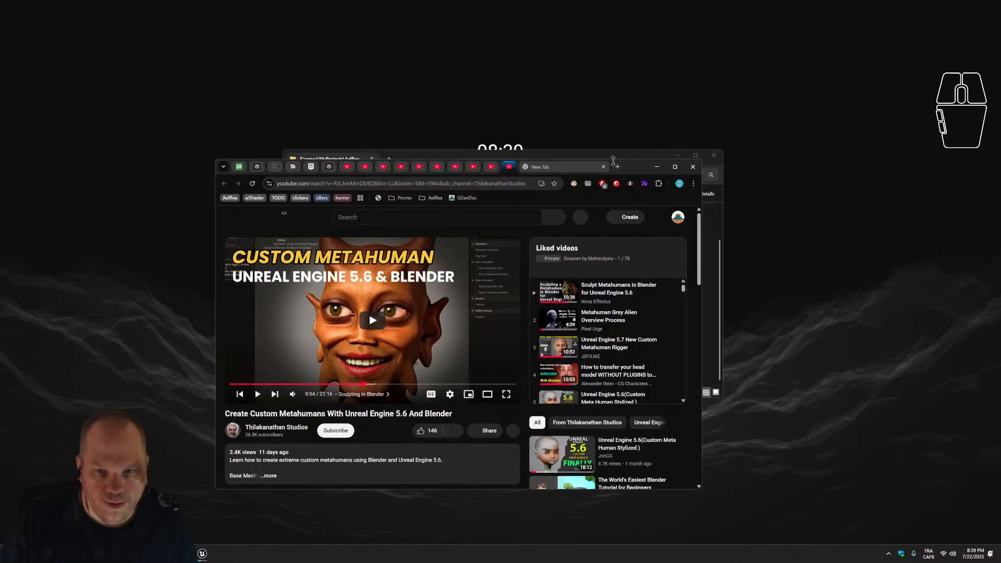
pyautogui.moveTo(641, 170); pyautogui.dragTo(0, 313)
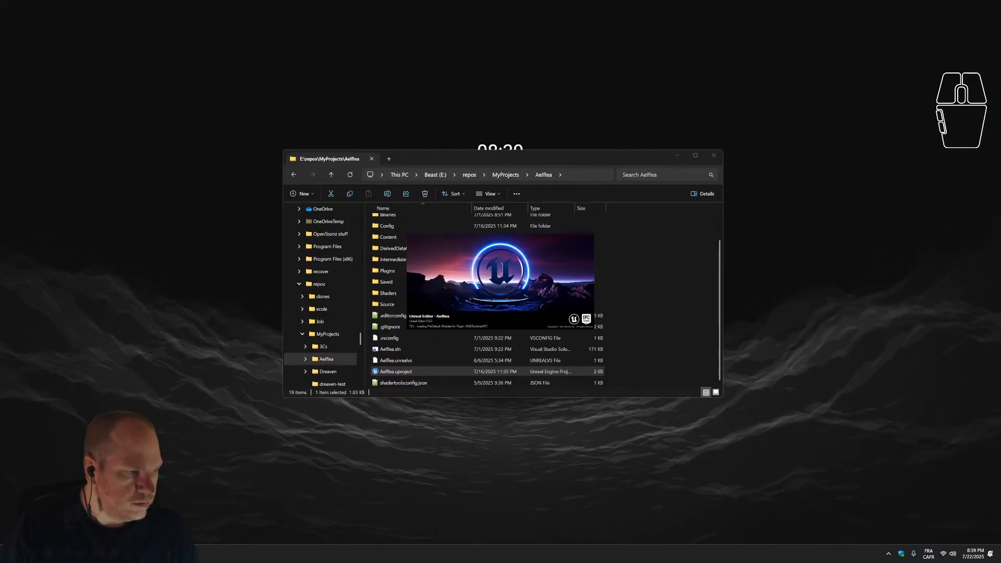
pyautogui.moveTo(0, 260); pyautogui.dragTo(559, 44)
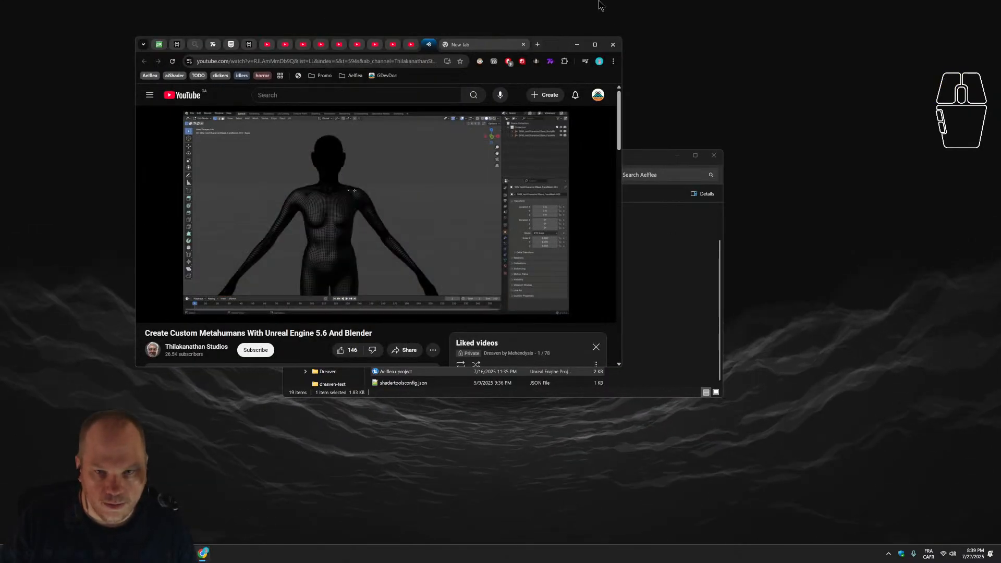
# Maximize the video's window and skip ahead to about 12:50 in the Sculpting In Blender chapter.
pyautogui.click(595, 44)
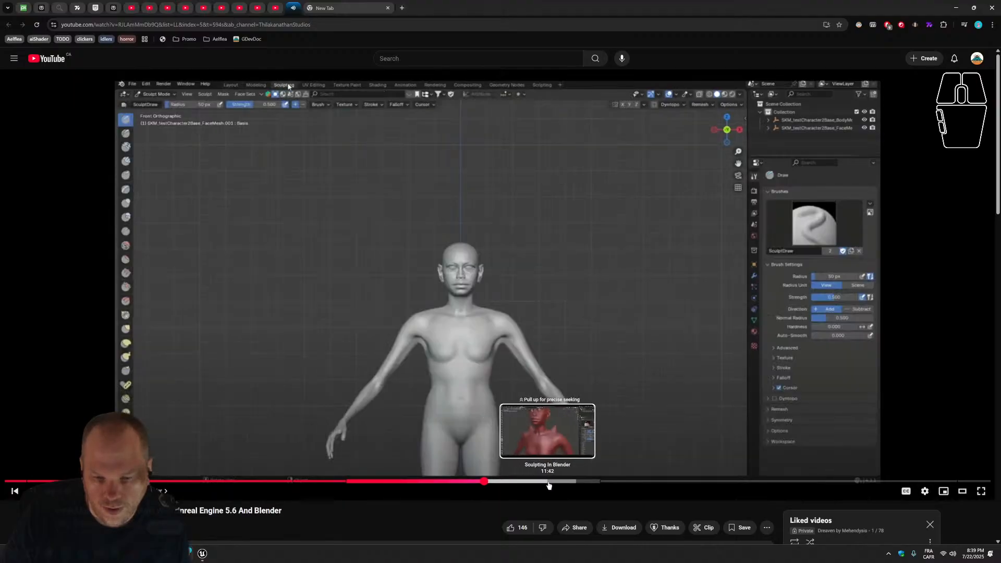
pyautogui.click(593, 481)
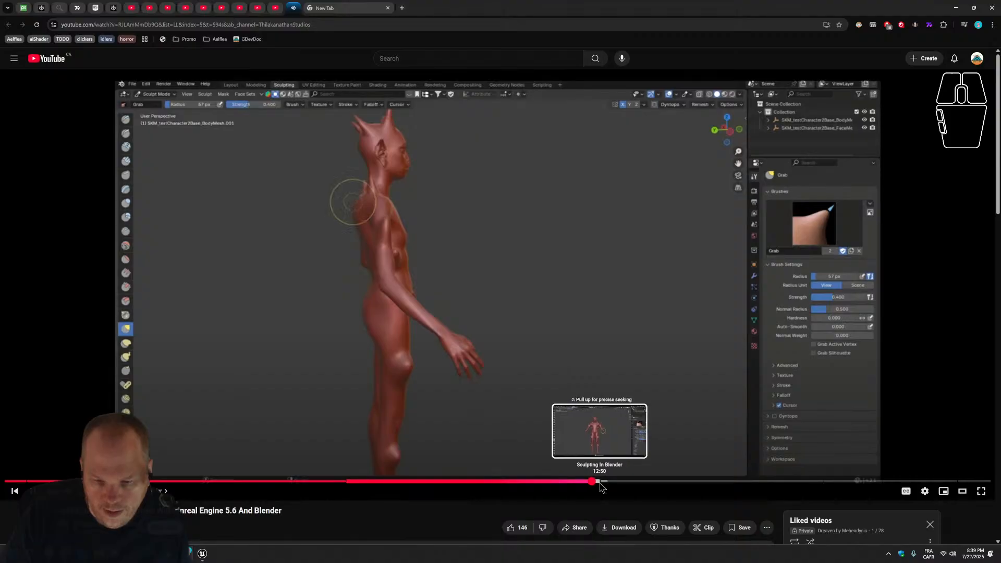
pyautogui.click(599, 481)
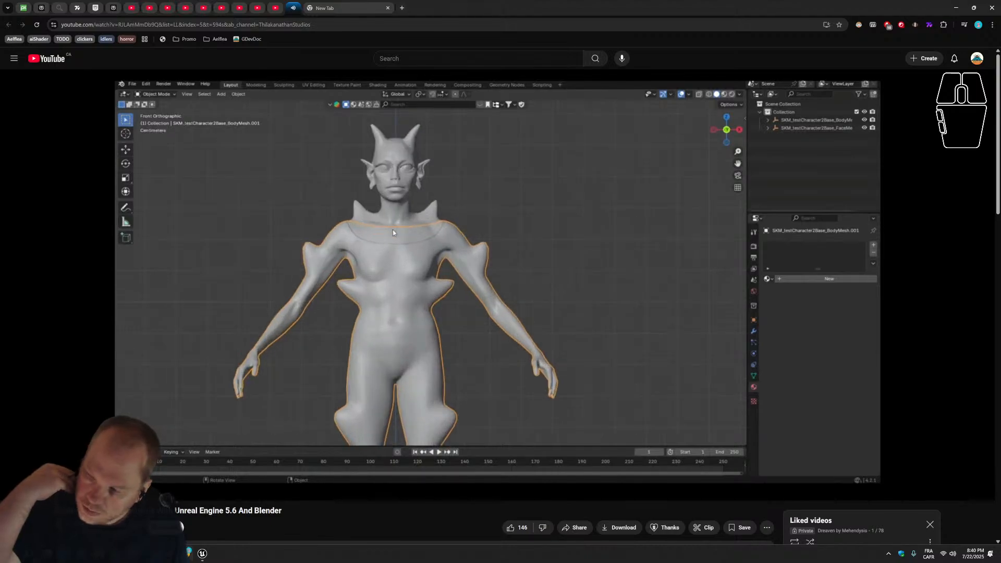
# Skip the reference video ahead to the section where the sculpted character is brought into Unreal Engine.
pyautogui.press('XF86AudioRaiseVolume')
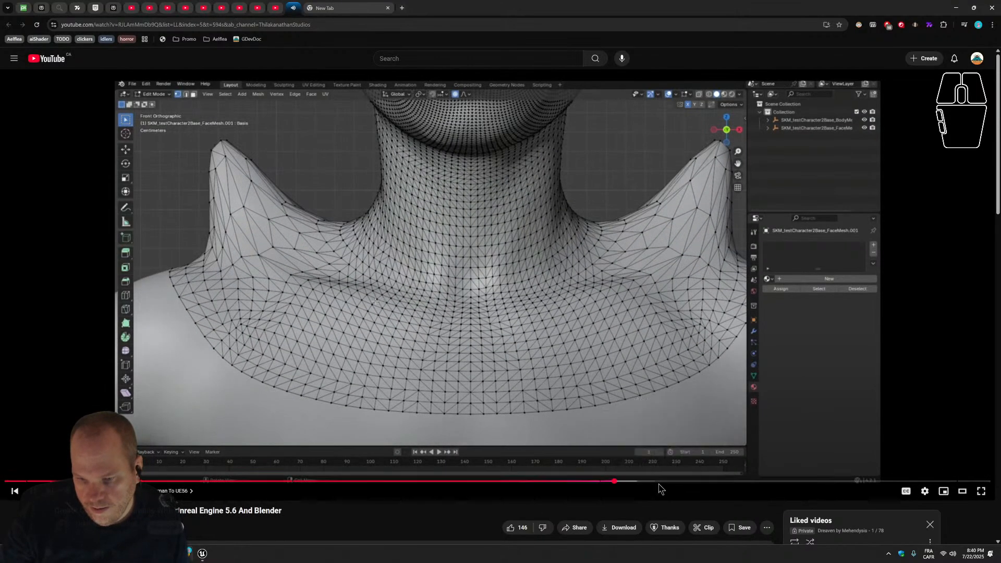
pyautogui.moveTo(674, 485); pyautogui.dragTo(823, 485)
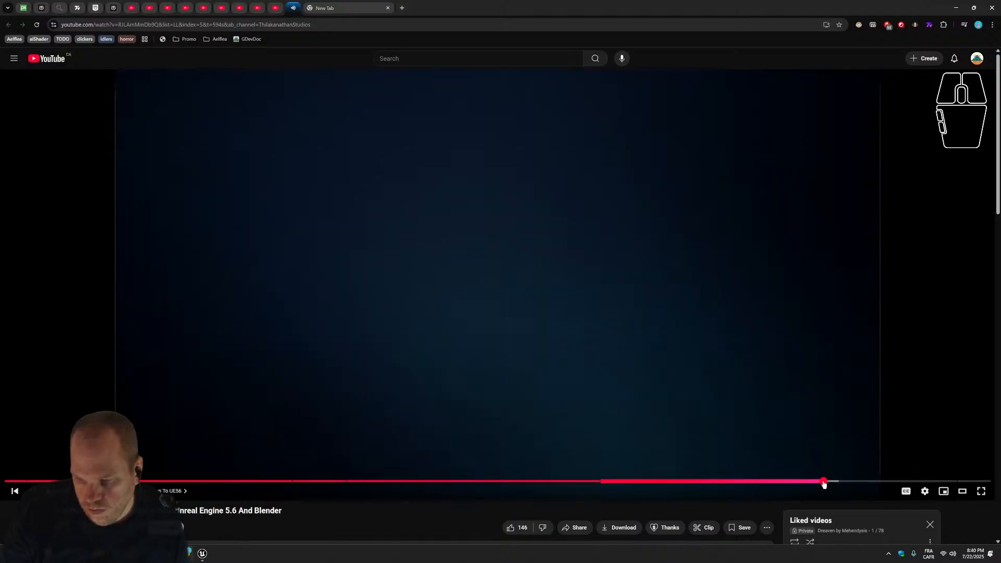
pyautogui.click(820, 484)
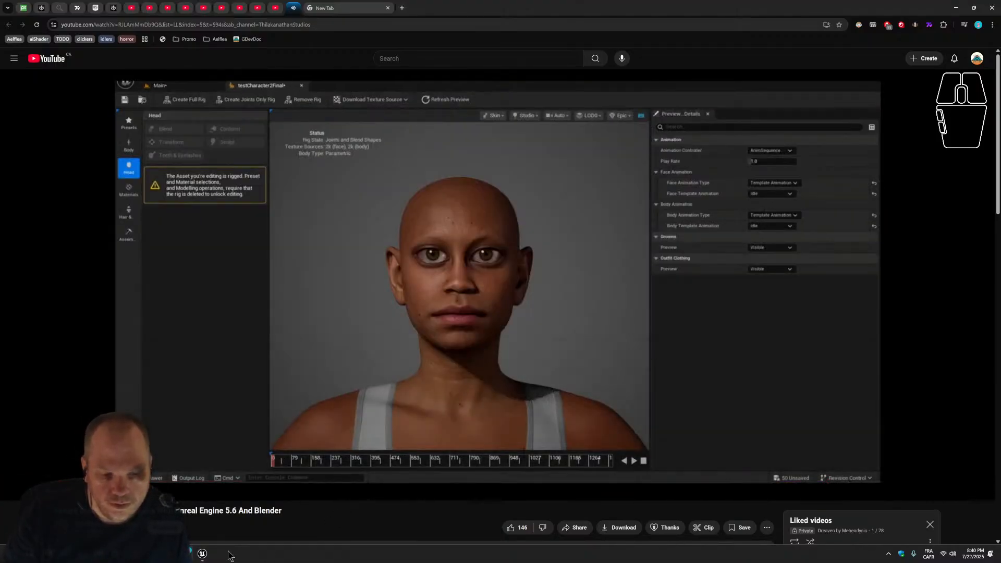
# Switch to the Unreal Editor and open the Content/Aelflea/Assets/Character folder.
pyautogui.click(200, 558)
pyautogui.click(201, 556)
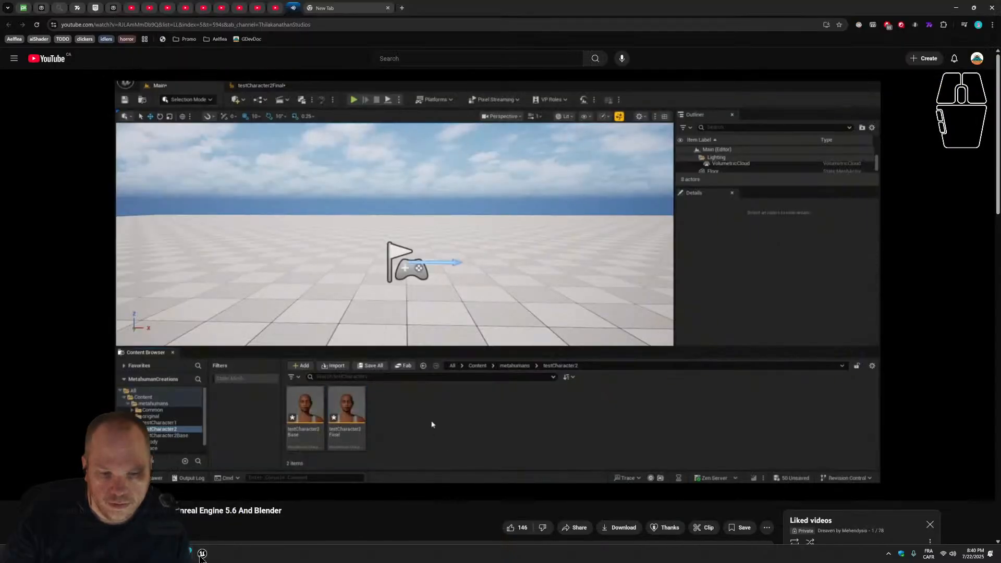
pyautogui.click(201, 556)
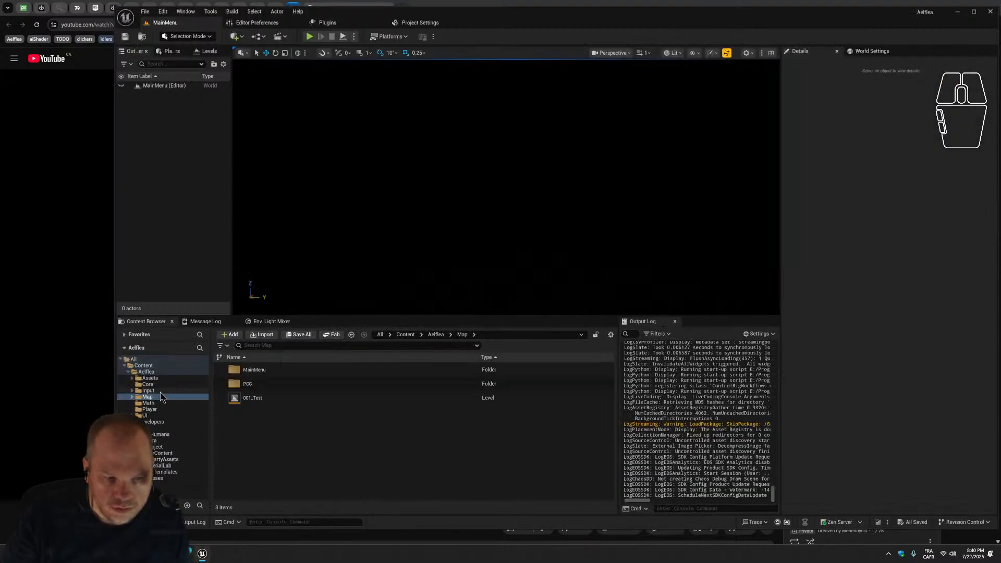
pyautogui.click(149, 379)
pyautogui.click(133, 378)
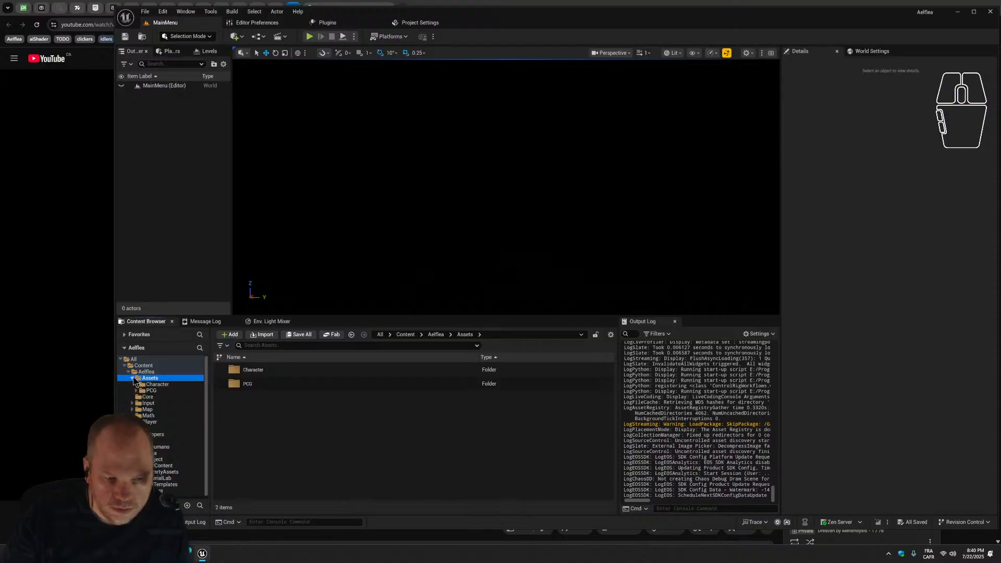
pyautogui.click(152, 385)
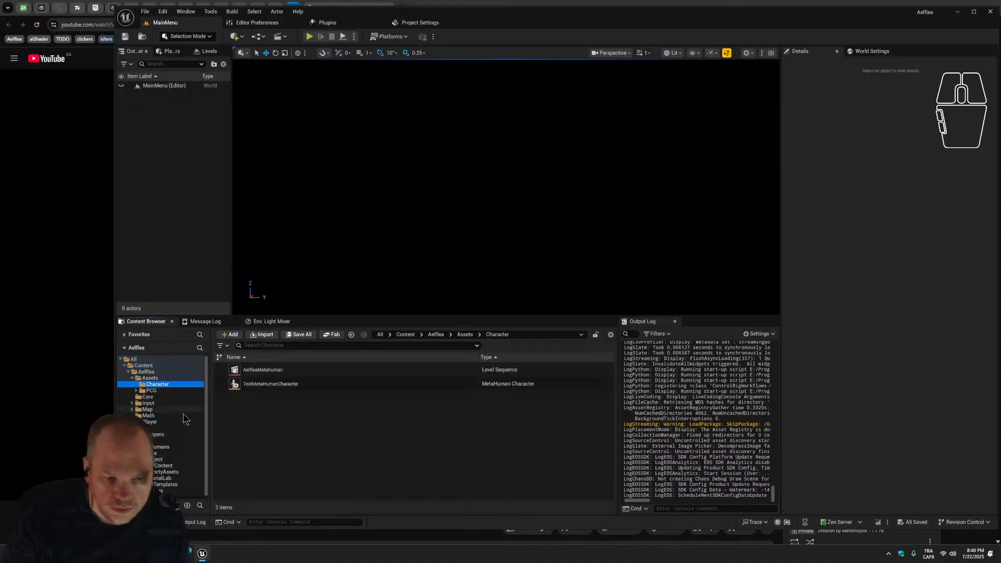
# Switch back to the YouTube video and check the Import Content settings used for the body mesh.
pyautogui.click(203, 553)
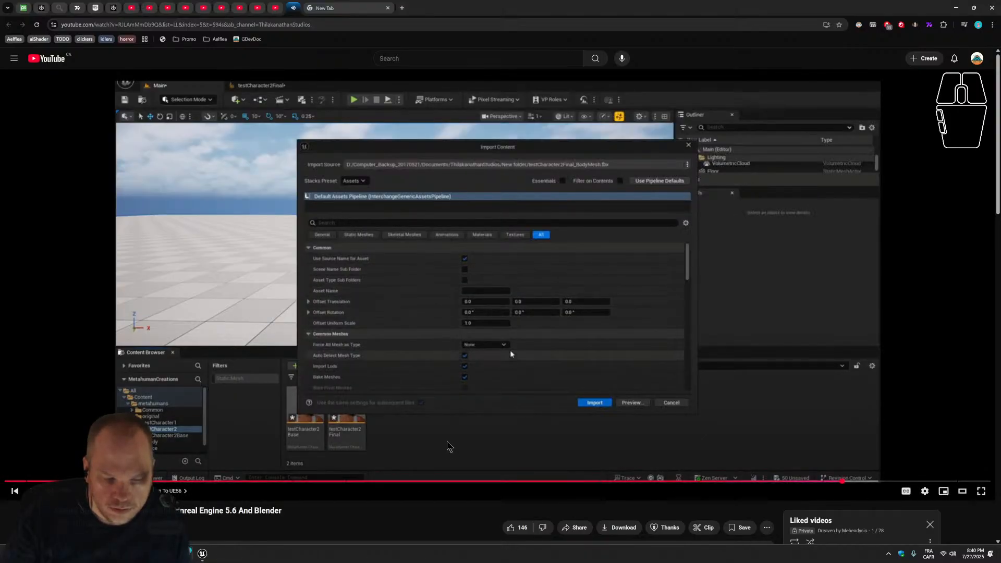
pyautogui.click(390, 458)
pyautogui.click(406, 437)
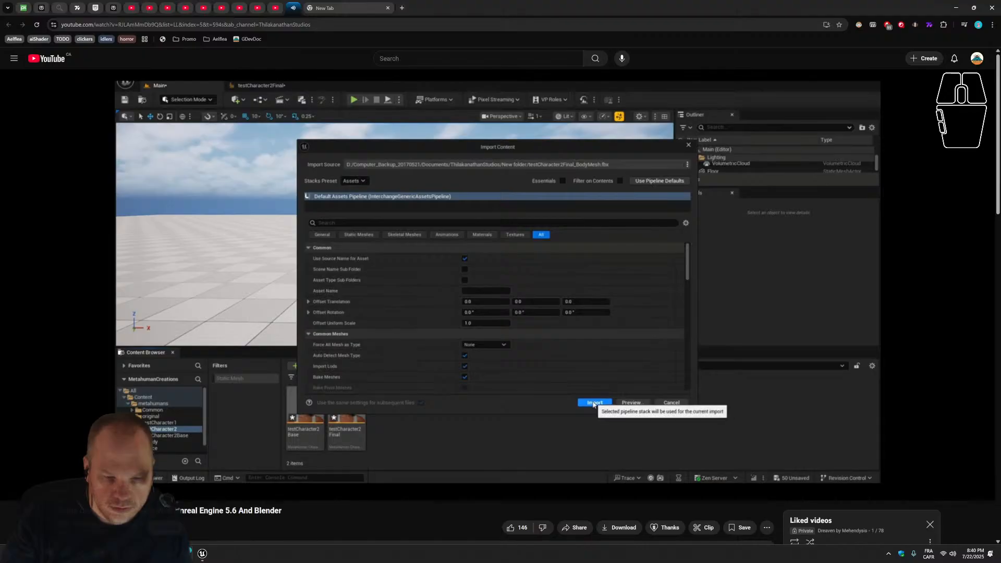
pyautogui.click(443, 391)
# Switch to File Explorer and open OneDrive's Personal/MyProjects/Aelflea folder in a new tab.
pyautogui.click(202, 555)
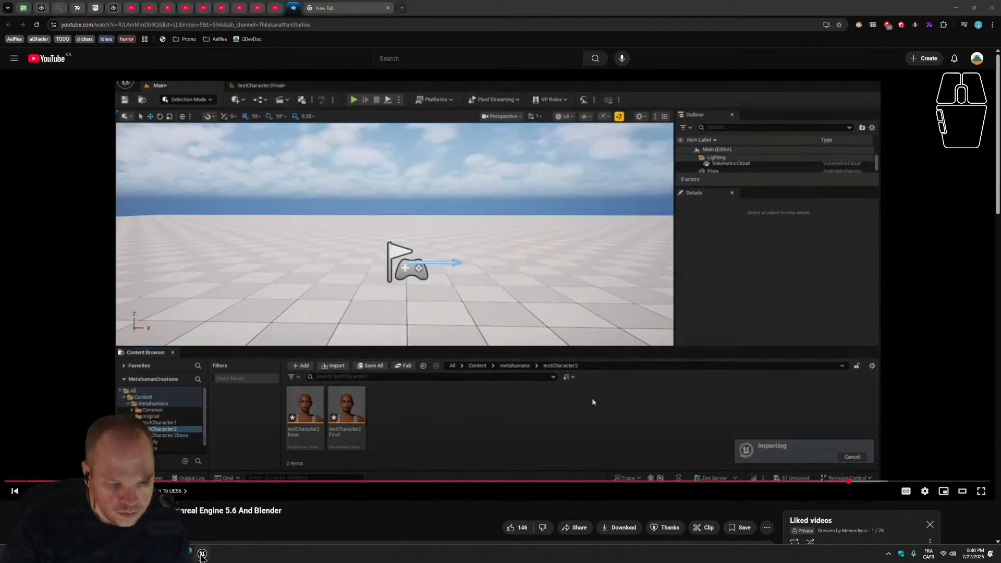
pyautogui.click(177, 554)
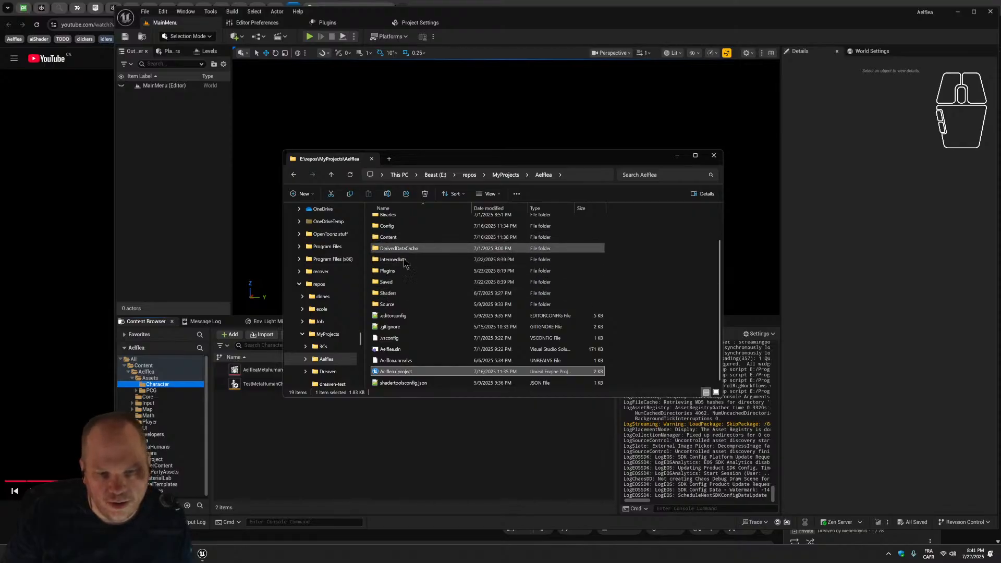
pyautogui.scroll(2, 405, 263)
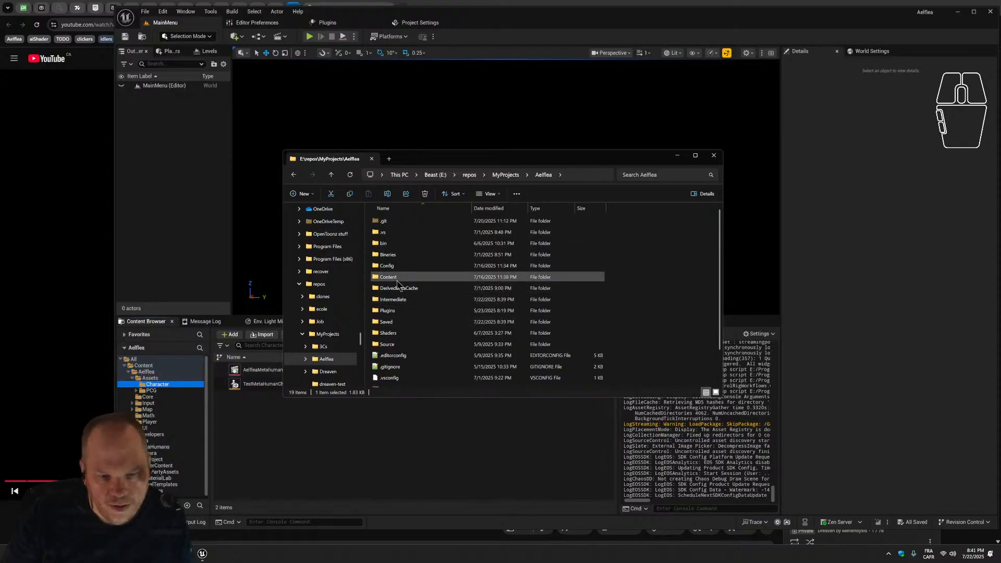
pyautogui.scroll(-2, 397, 284)
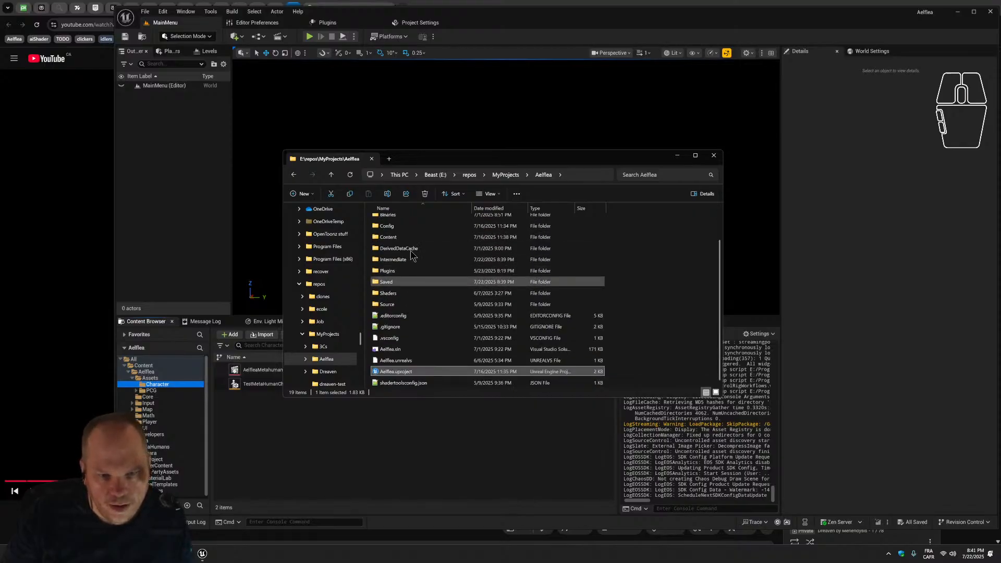
pyautogui.click(389, 161)
pyautogui.middleClick(461, 318)
pyautogui.moveTo(462, 349)
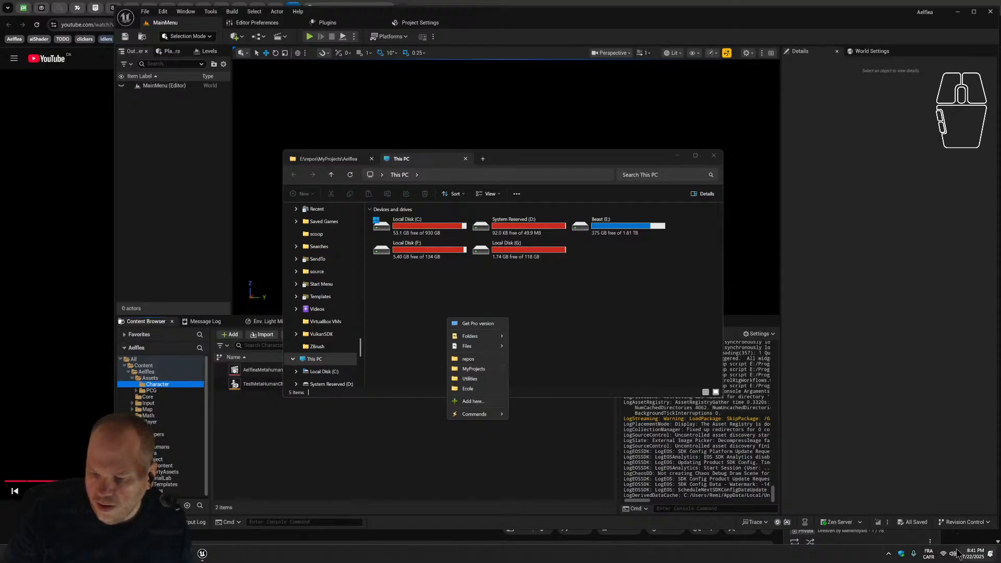
pyautogui.click(453, 368)
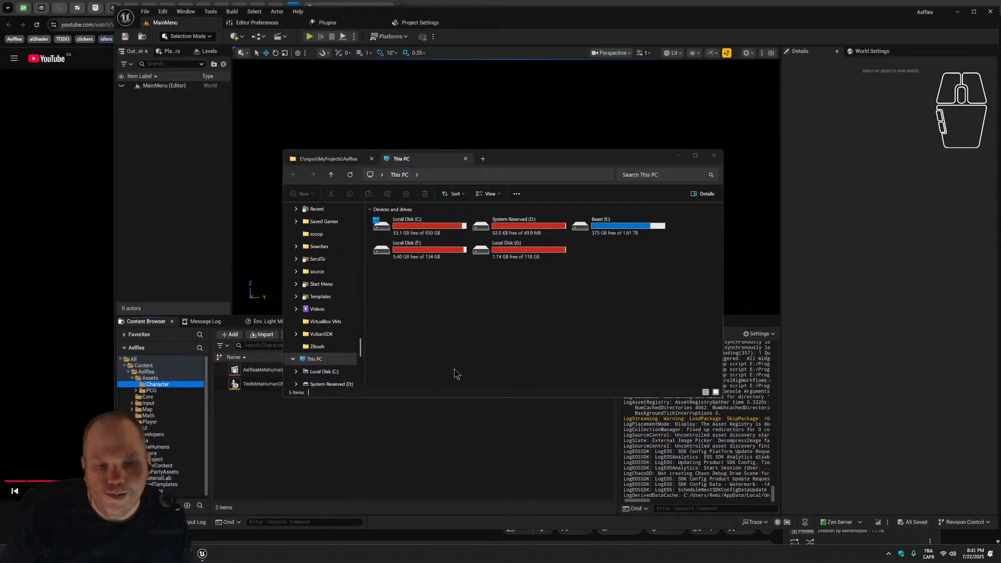
pyautogui.click(392, 222)
pyautogui.doubleClick(392, 222)
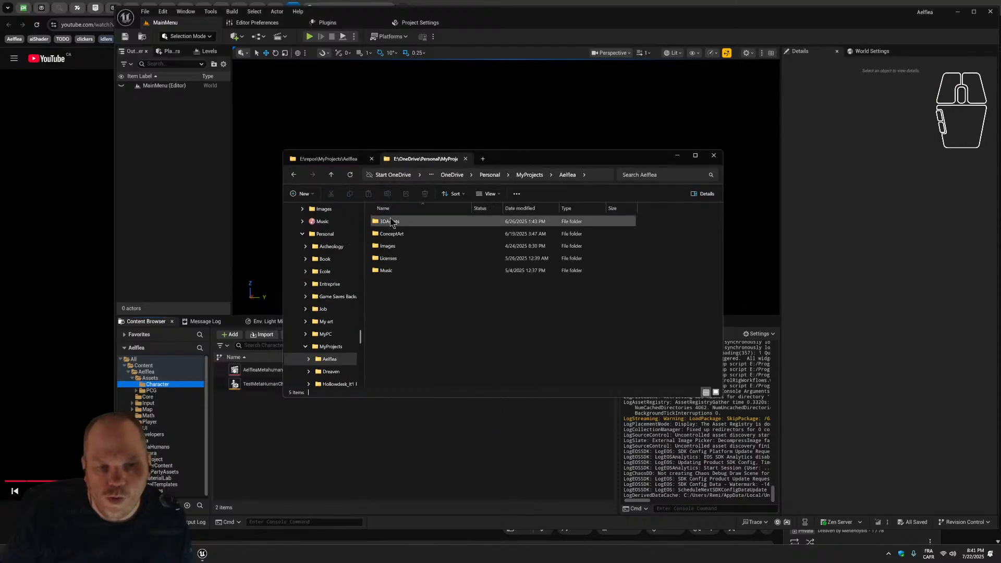
# Open the Output folder under 3DAssets/Character/Metahuman.
pyautogui.doubleClick(394, 224)
pyautogui.click(395, 228)
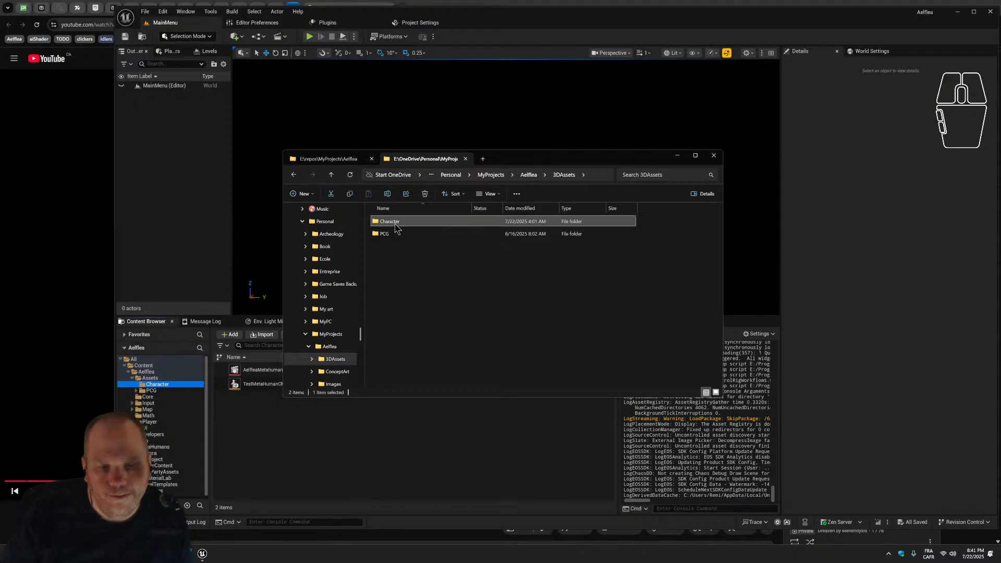
pyautogui.doubleClick(395, 228)
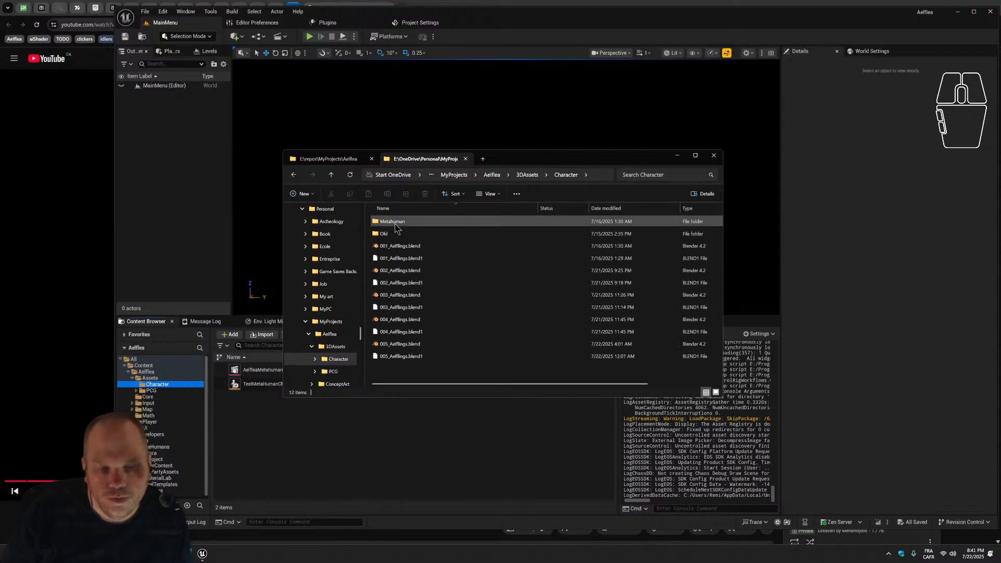
pyautogui.doubleClick(395, 227)
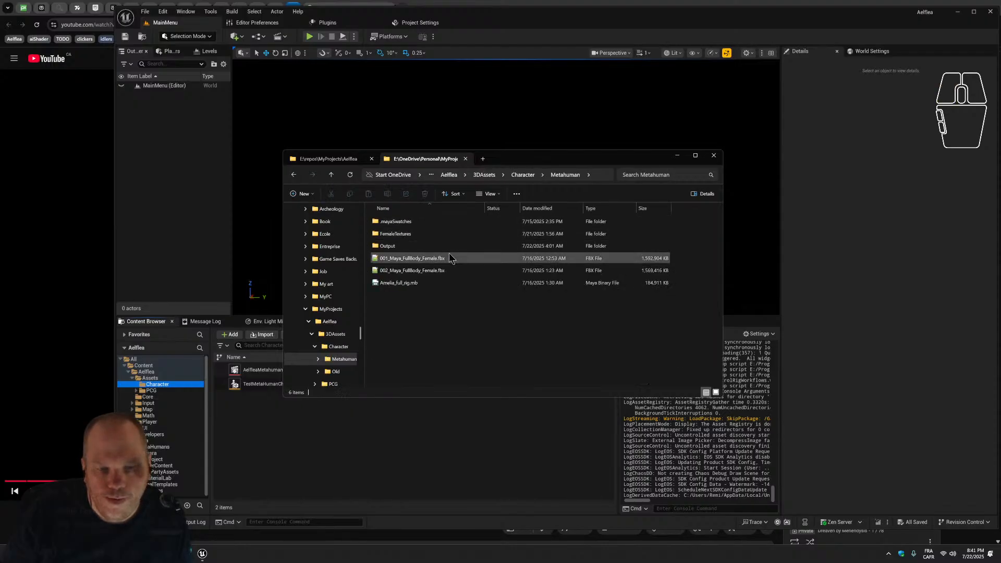
pyautogui.doubleClick(420, 246)
# Bring 001_BodyTest.fbx and 001_HeadTest.fbx into Unreal's Character folder for import and minimize File Explorer.
pyautogui.moveTo(415, 261); pyautogui.dragTo(276, 433)
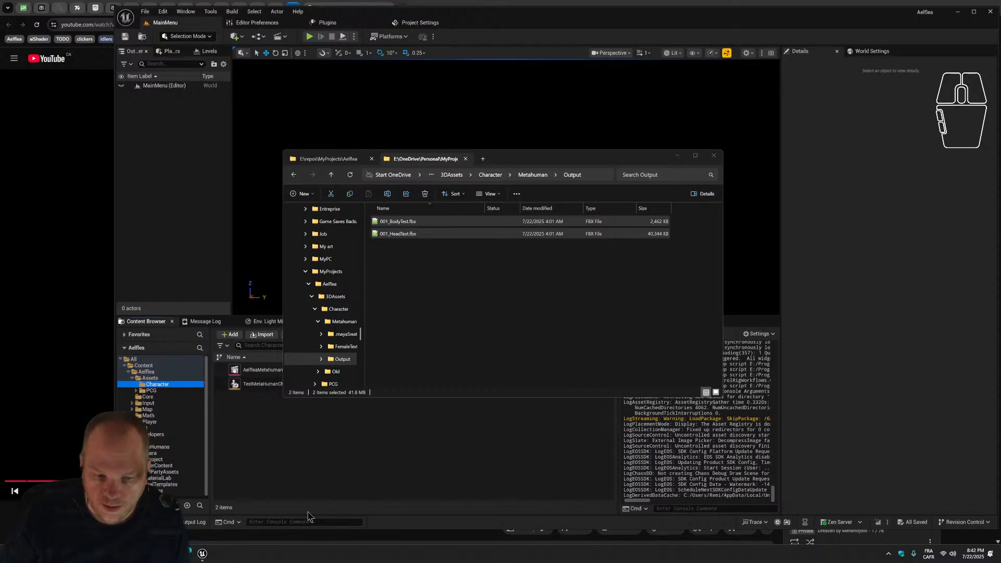
pyautogui.click(298, 468)
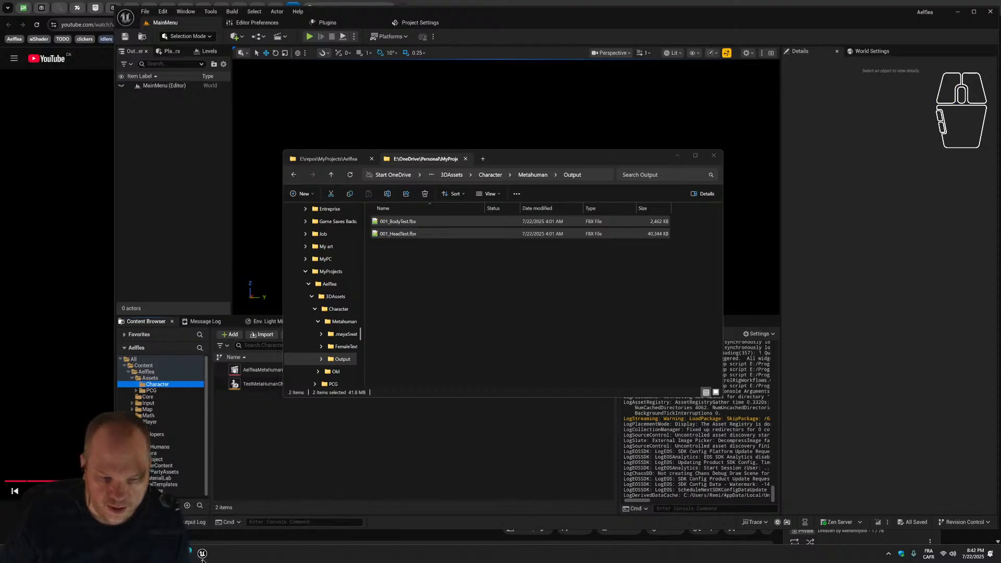
pyautogui.click(677, 155)
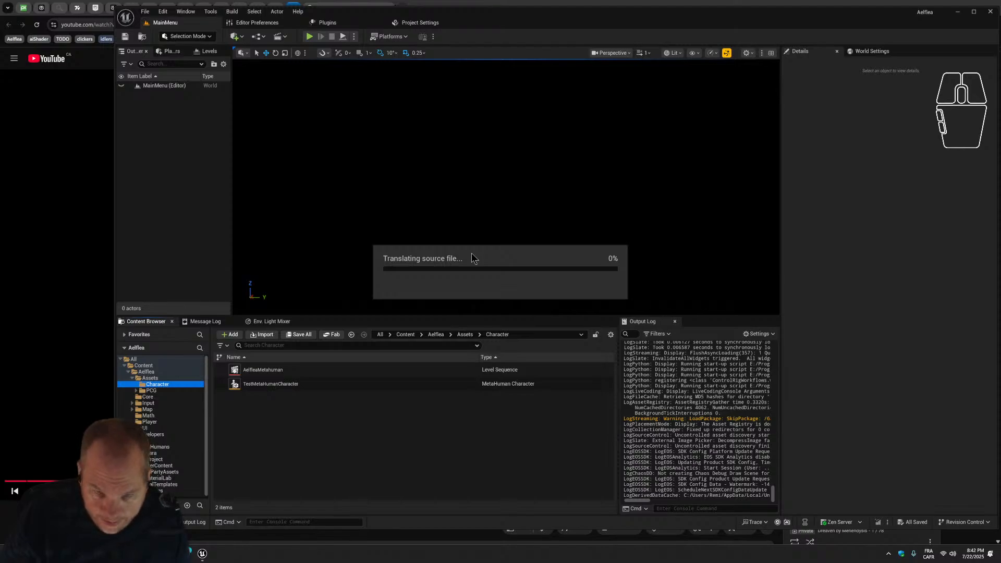
pyautogui.click(510, 259)
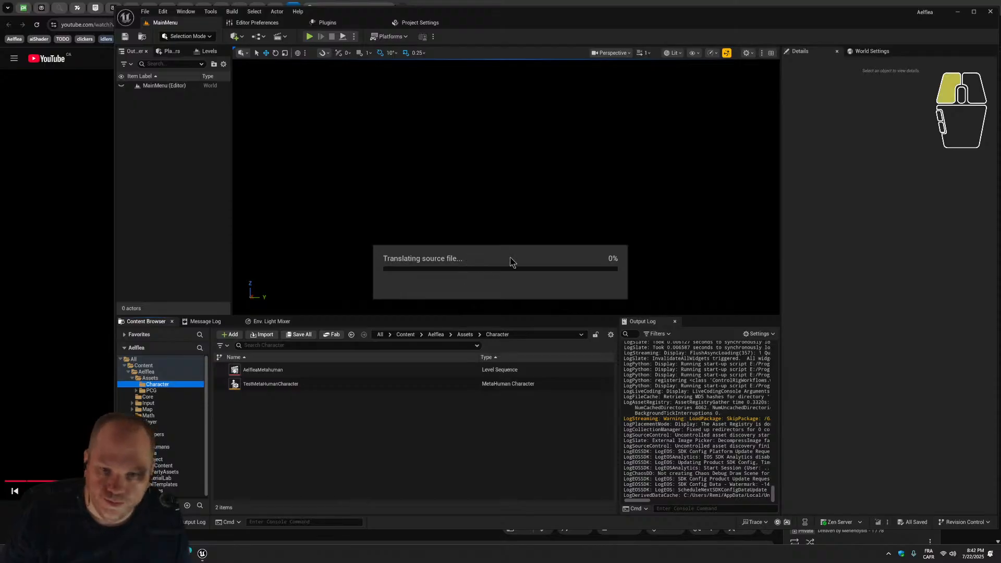
pyautogui.click(519, 266)
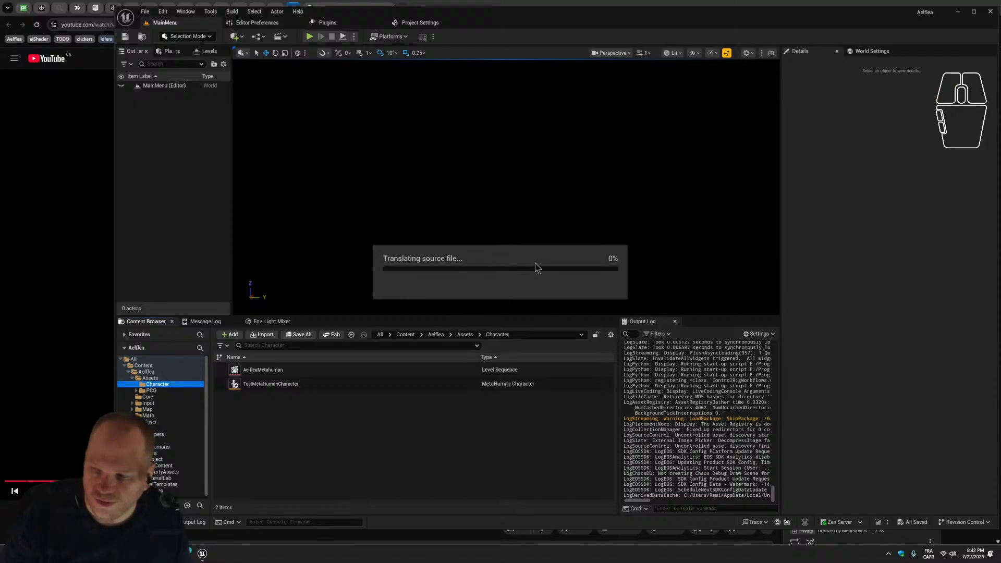
pyautogui.click(535, 271)
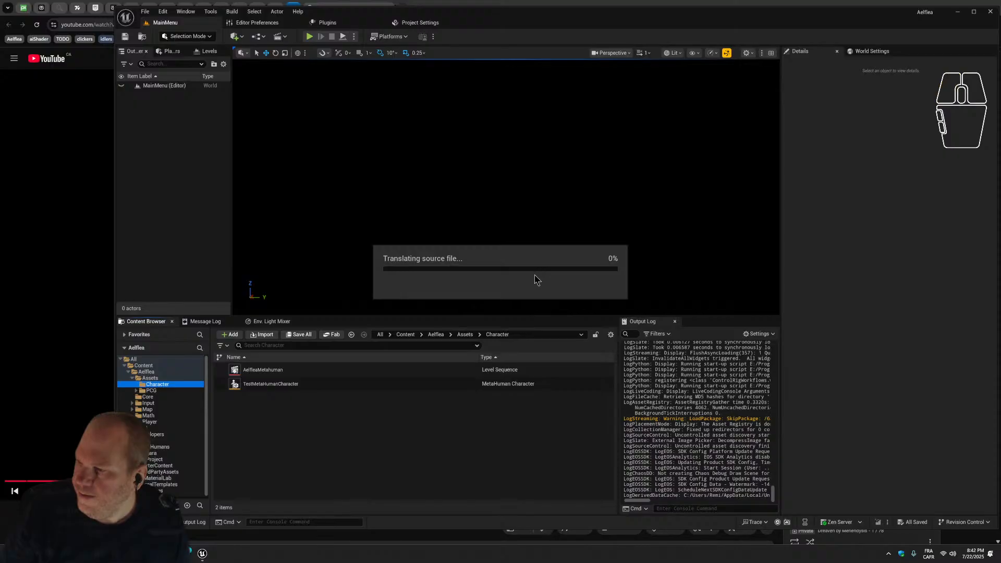
pyautogui.click(533, 281)
pyautogui.click(535, 284)
pyautogui.moveTo(533, 283); pyautogui.dragTo(528, 280)
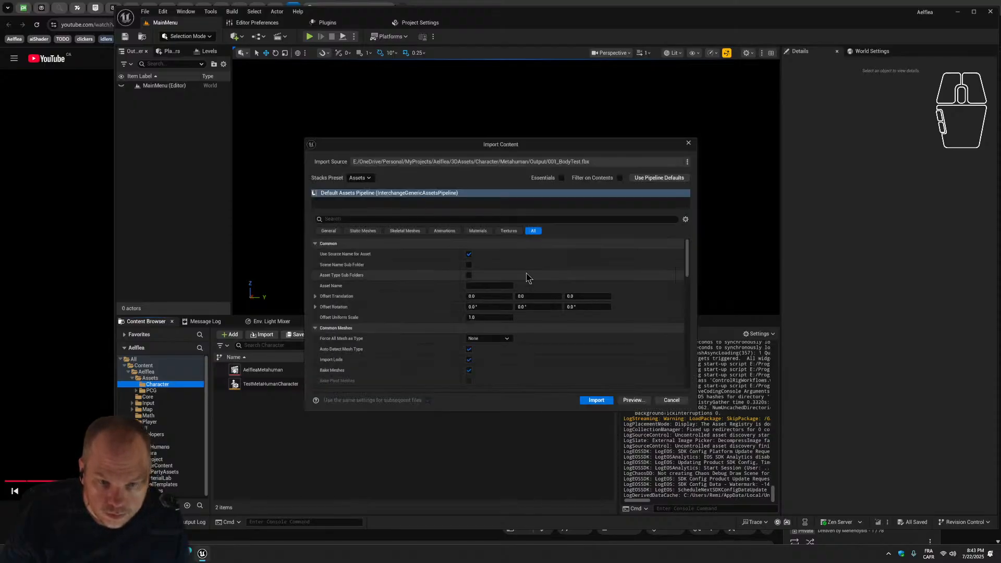
# Import the FBX content with the Default Assets Pipeline settings and look through the Character folder's new assets.
pyautogui.click(596, 400)
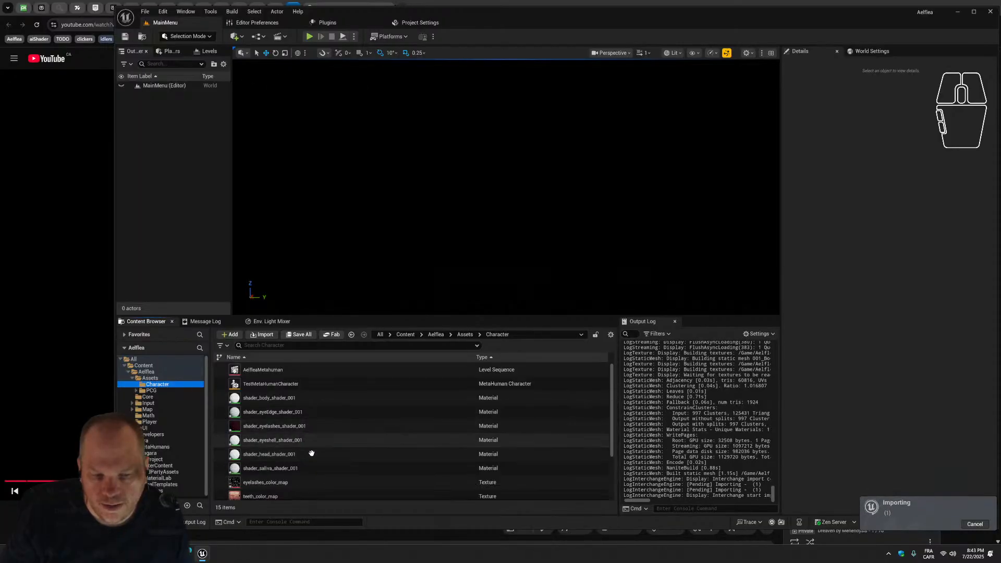
pyautogui.scroll(-2, 371, 469)
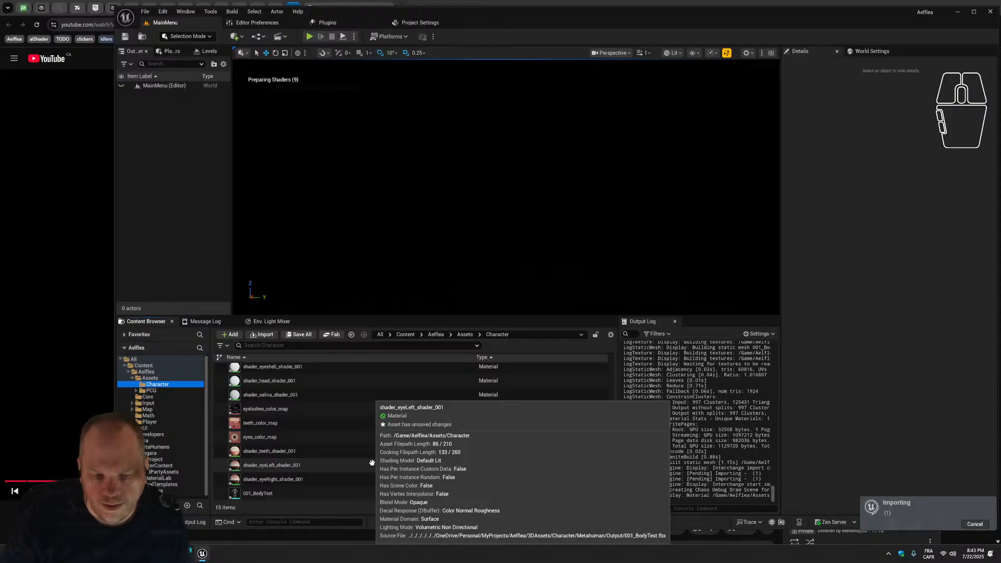
pyautogui.scroll(-2, 372, 467)
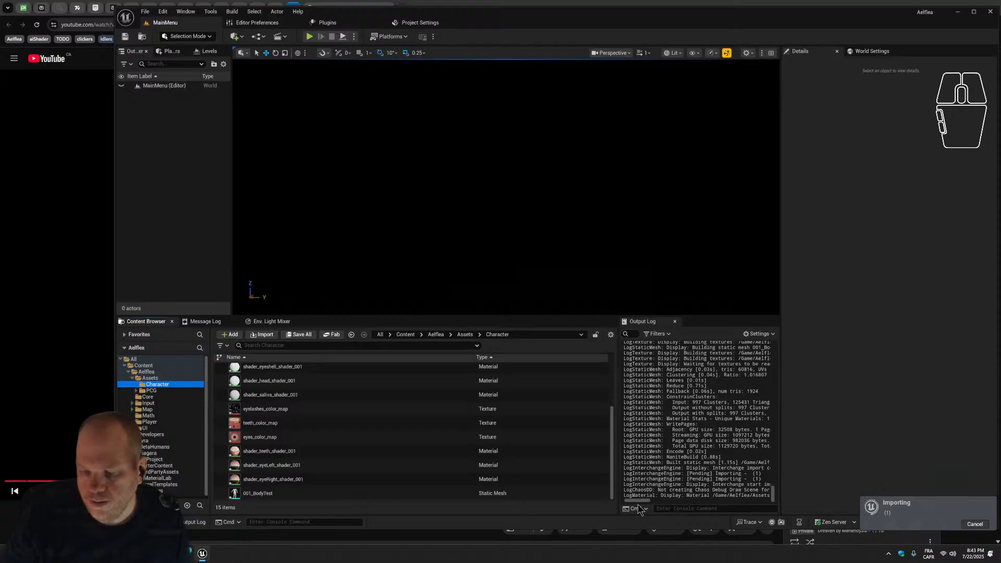
# Return to the YouTube video in Chrome and compare the assets its import produces.
pyautogui.click(190, 556)
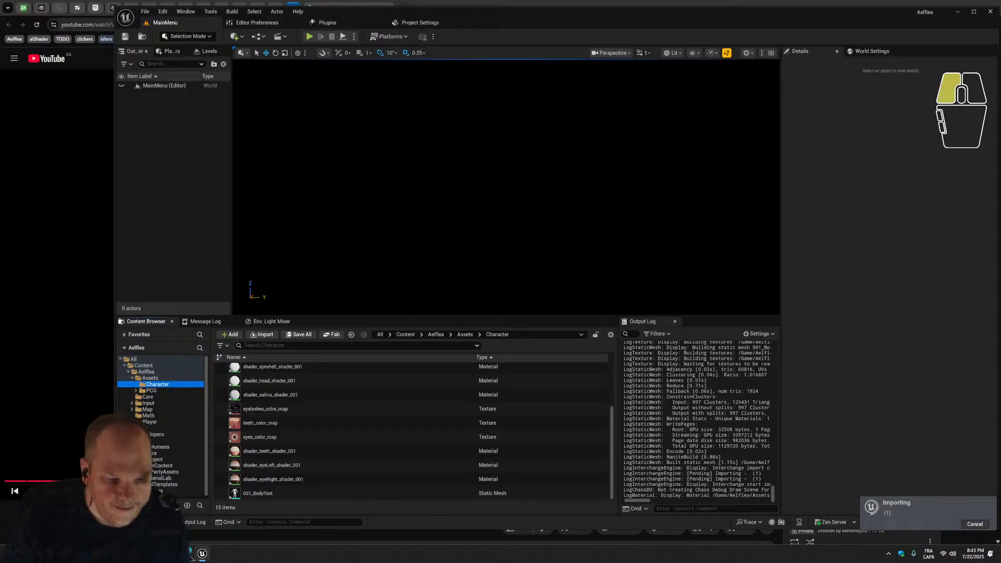
pyautogui.click(550, 307)
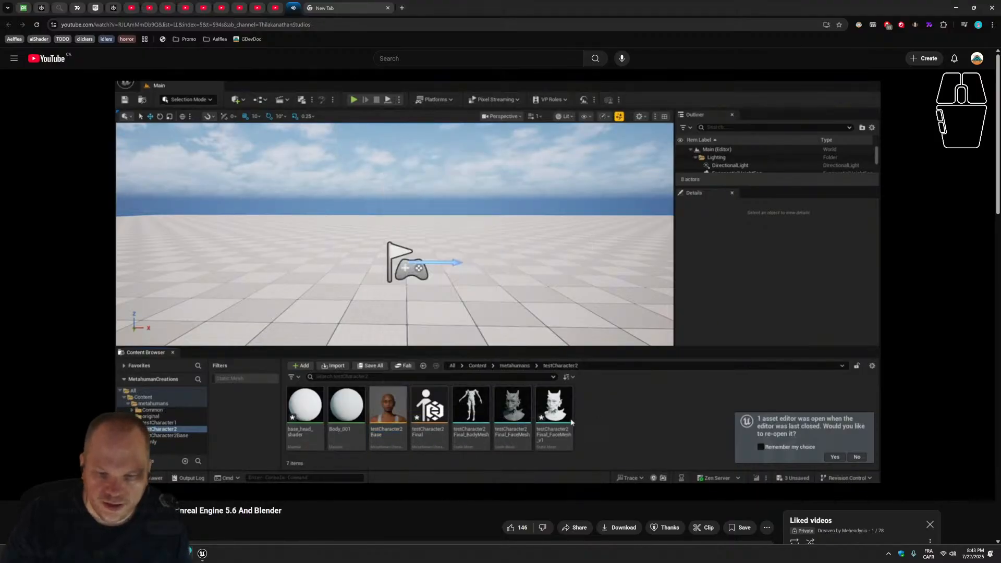
pyautogui.click(707, 264)
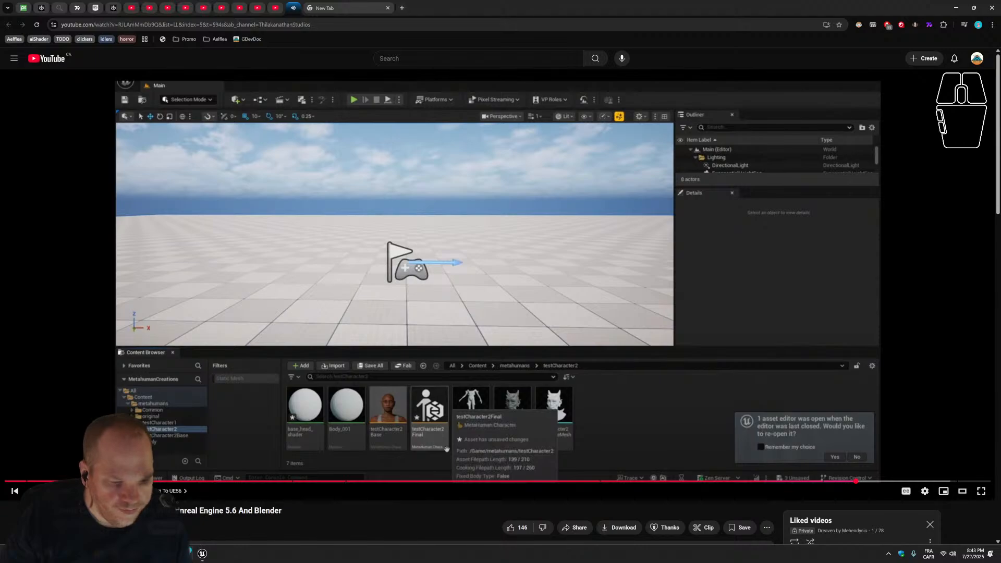
# Switch to Blender and toggle the visibility of cartilage_lod0_mesh.001 off and on to check that mesh.
pyautogui.hotkey('alt', 'Tab')
pyautogui.click(572, 229)
pyautogui.click(349, 235)
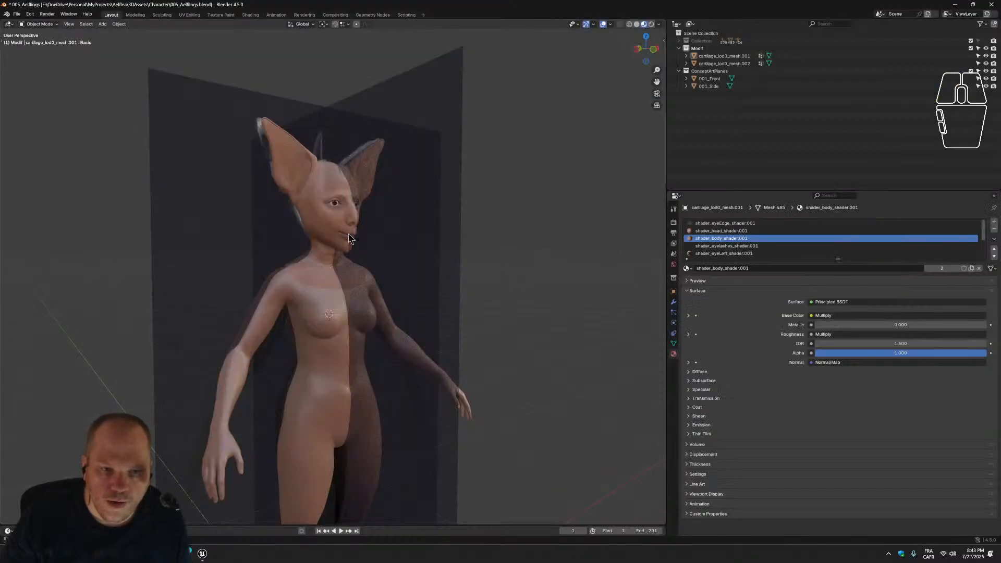
pyautogui.click(986, 56)
pyautogui.click(986, 56)
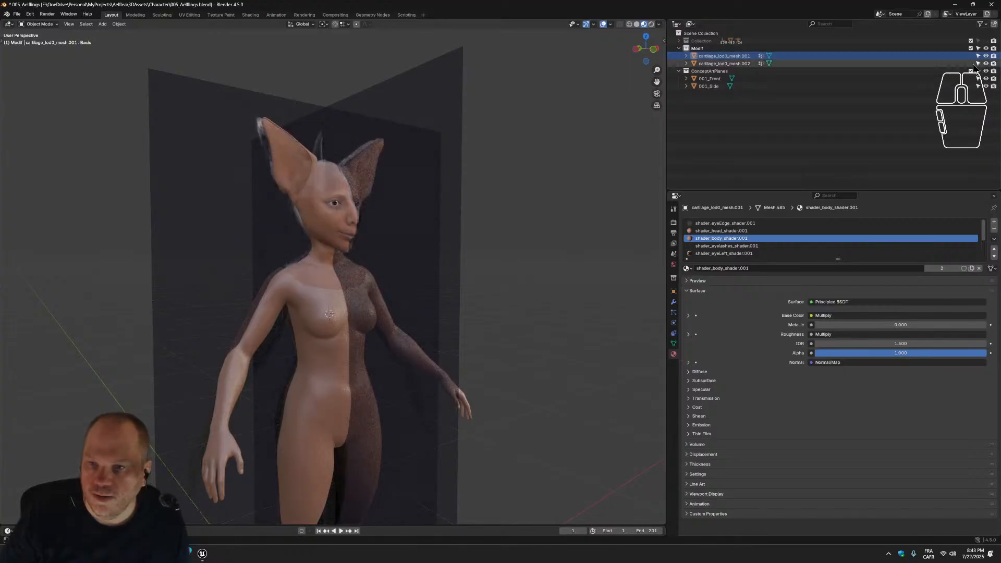
# Switch back to the Unreal Editor and review the imported materials and textures in the Character folder.
pyautogui.click(191, 558)
pyautogui.click(202, 554)
pyautogui.scroll(-1, 288, 419)
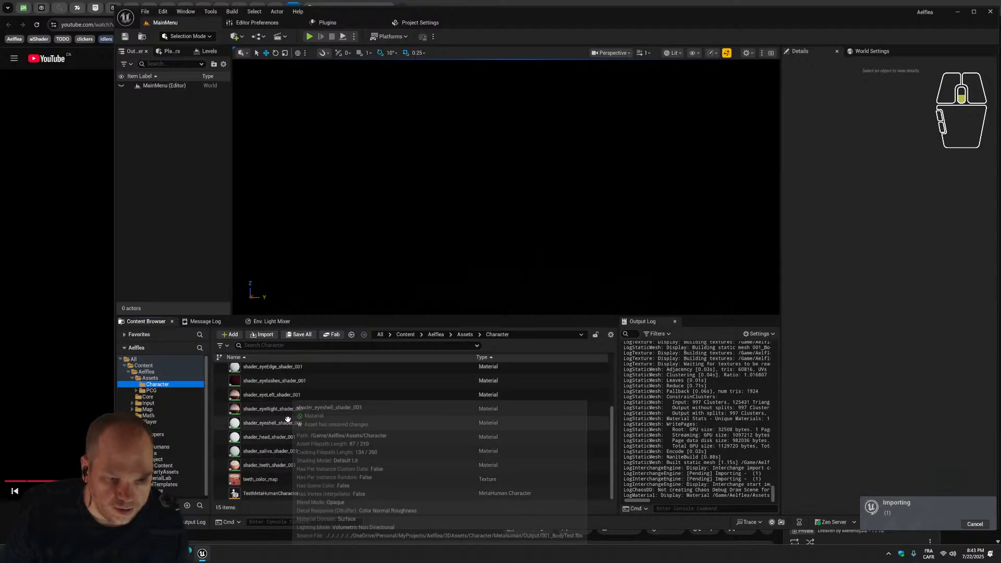
# Select the imported assets from eyelashes_color_map through teeth_color_map in the Character folder and force delete them.
pyautogui.click(262, 495)
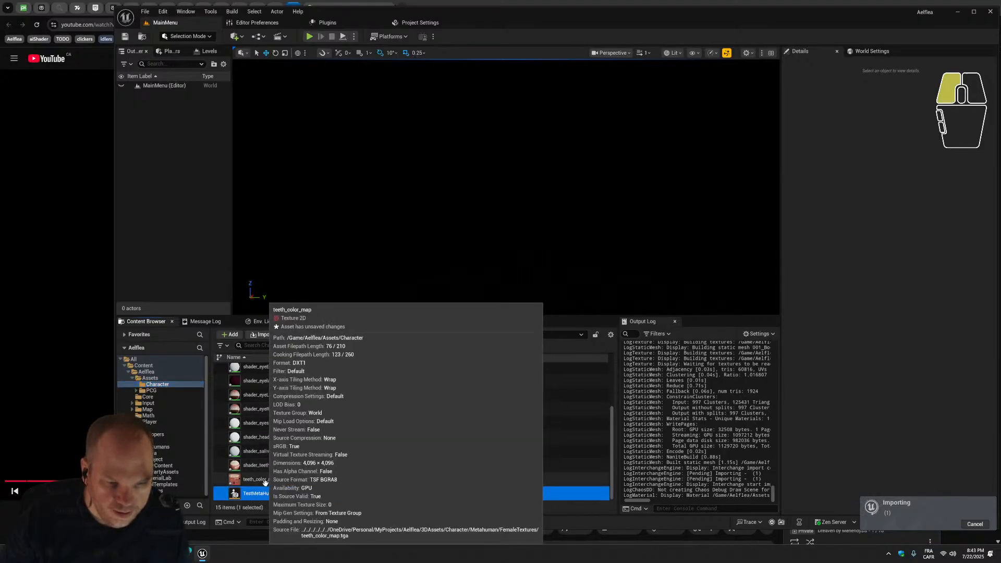
pyautogui.click(265, 480)
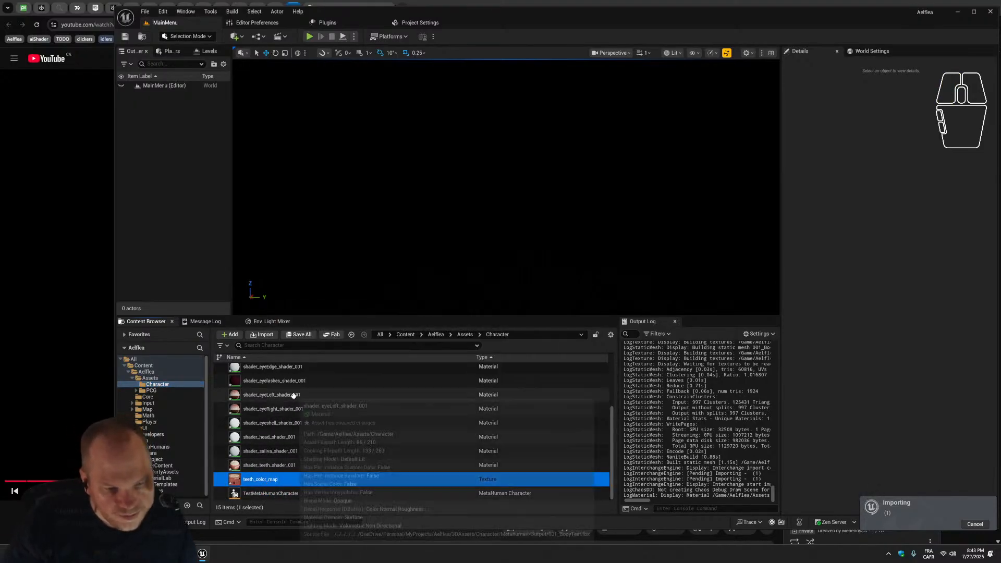
pyautogui.scroll(1, 292, 386)
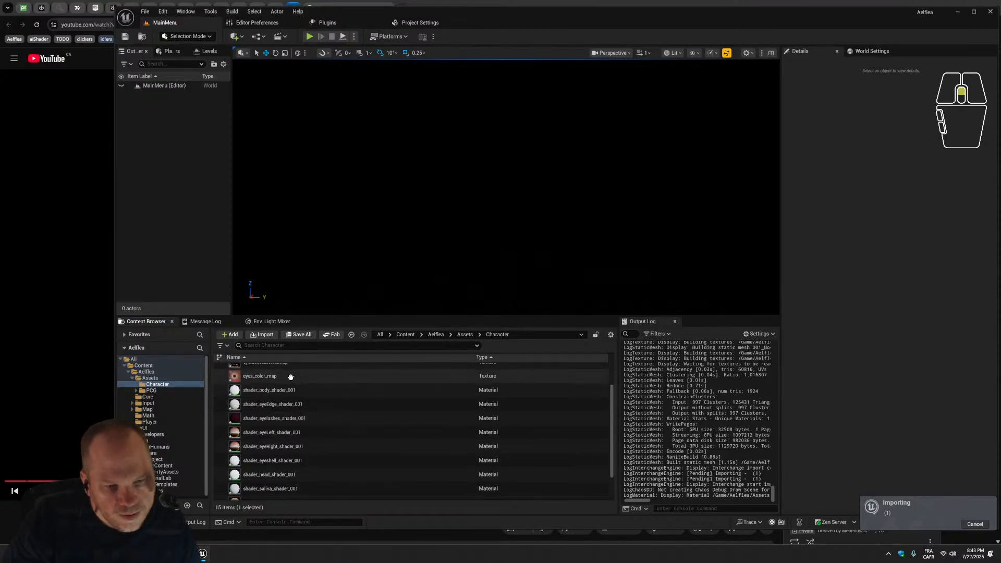
pyautogui.scroll(2, 279, 401)
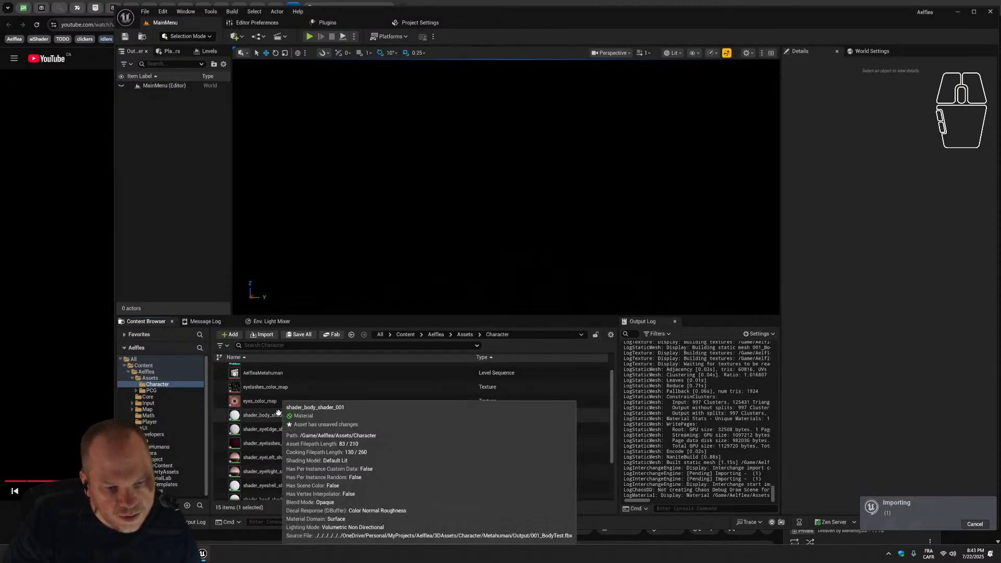
pyautogui.scroll(1, 285, 402)
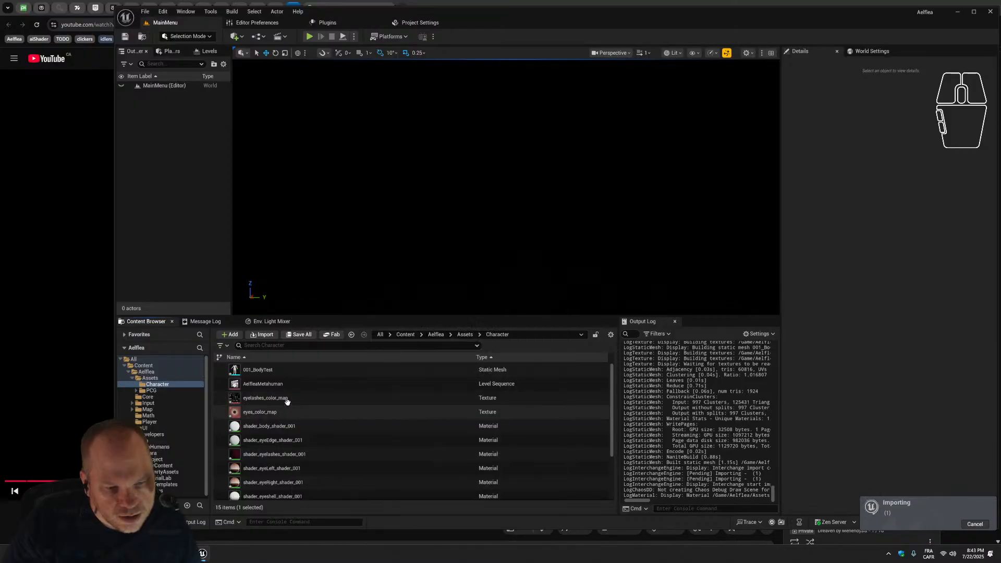
pyautogui.keyDown('shift'); pyautogui.click(287, 399); pyautogui.keyUp('shift')
pyautogui.scroll(-2, 418, 430)
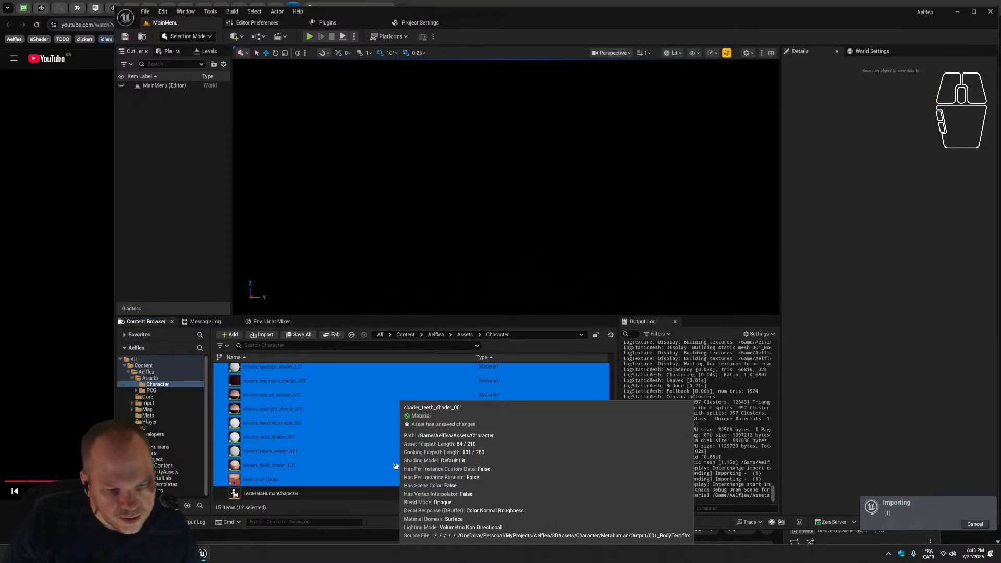
pyautogui.scroll(2, 395, 466)
pyautogui.scroll(-2, 395, 465)
pyautogui.scroll(2, 395, 465)
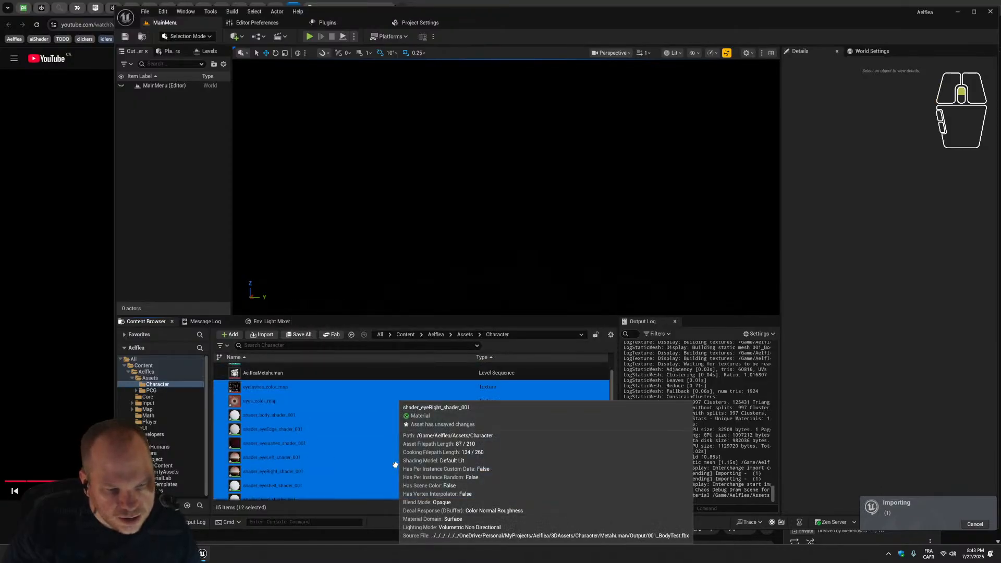
pyautogui.scroll(-2, 339, 423)
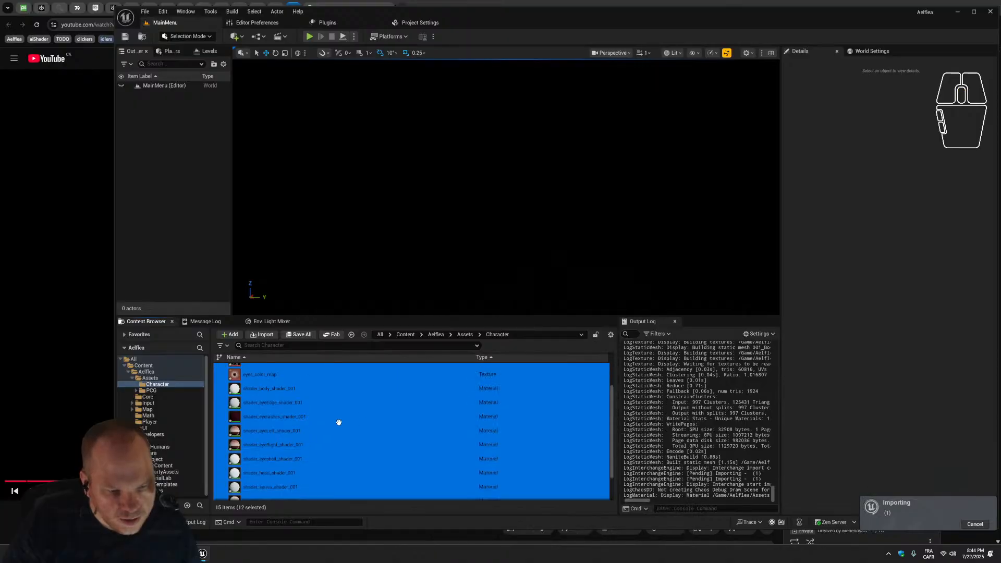
pyautogui.scroll(-2, 340, 425)
pyautogui.scroll(3, 349, 436)
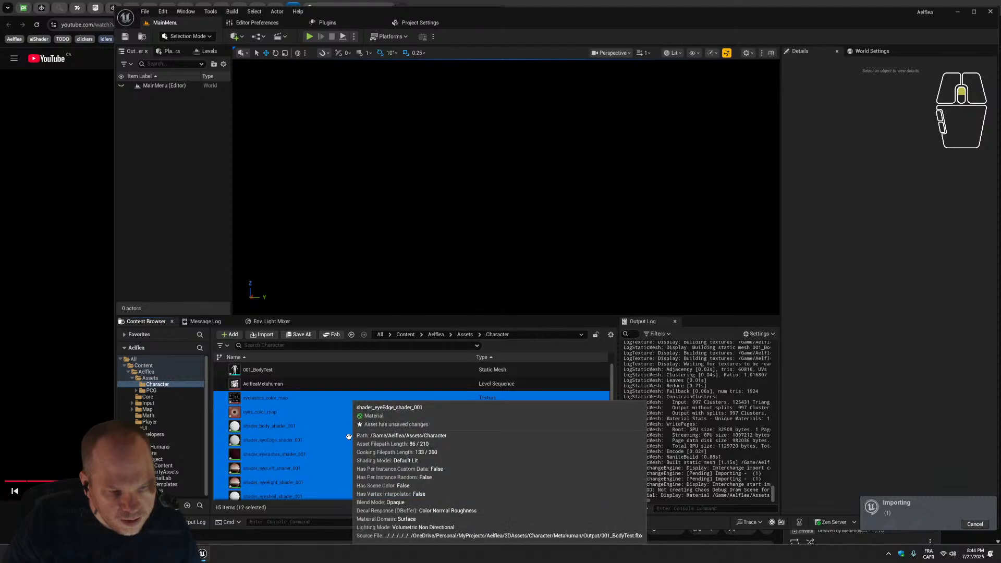
pyautogui.scroll(-3, 334, 425)
pyautogui.scroll(3, 332, 423)
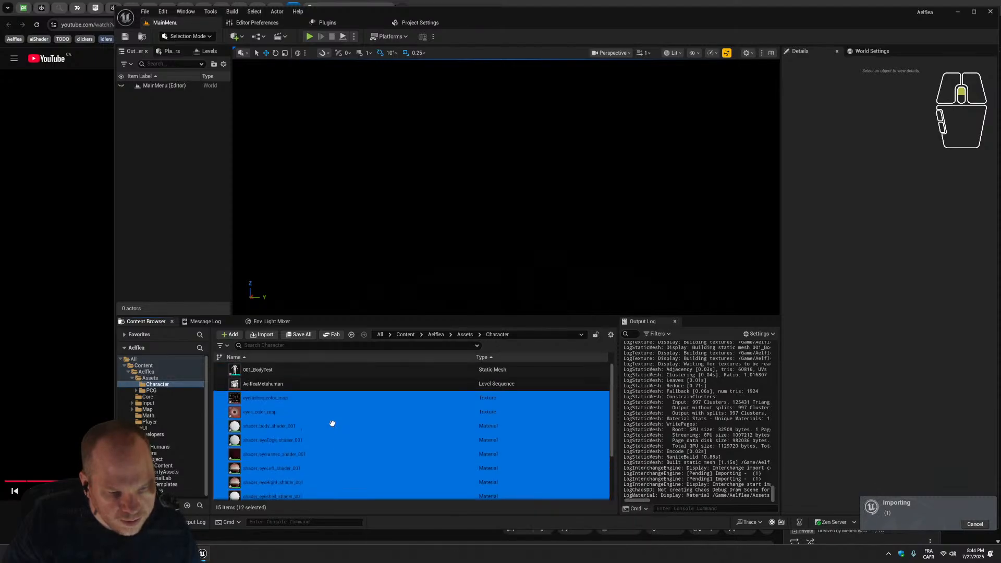
pyautogui.rightClick(300, 435)
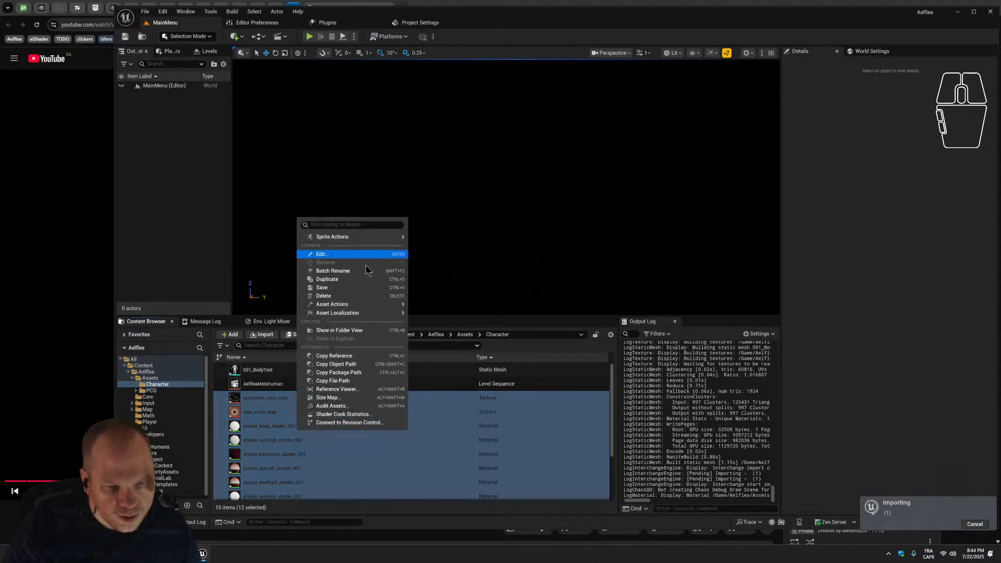
pyautogui.click(340, 296)
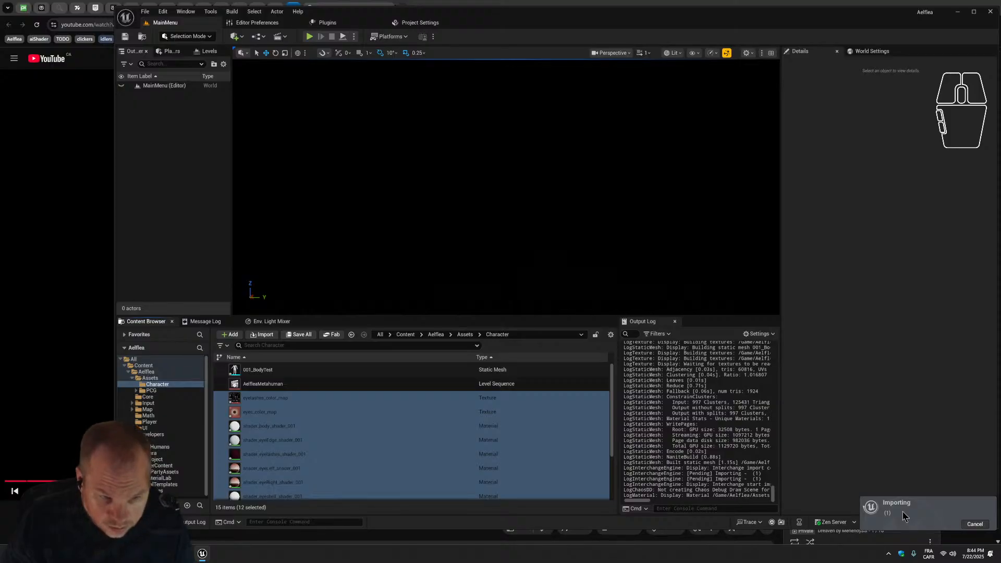
pyautogui.press('Delete')
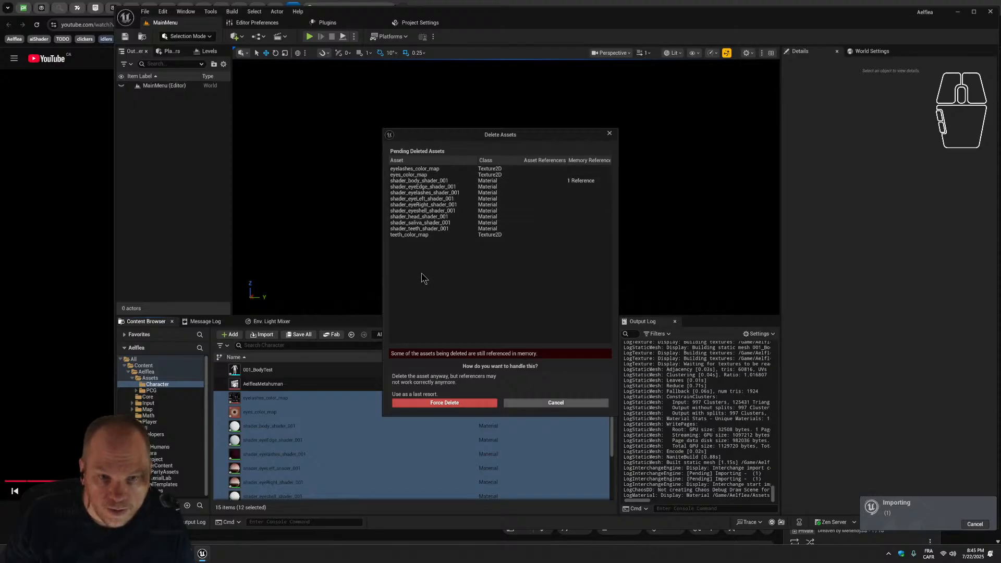
pyautogui.click(447, 403)
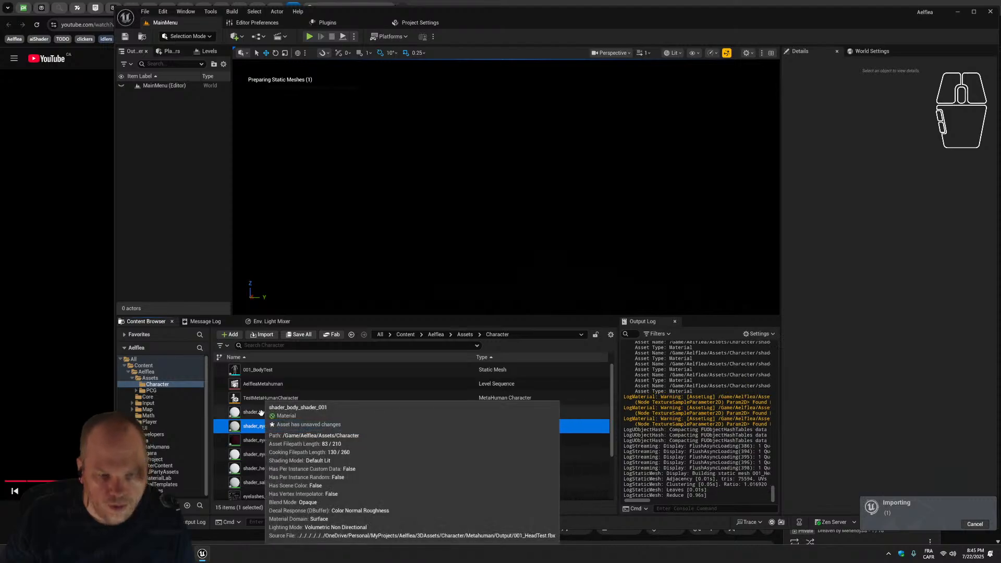
# Select the imported body and head meshes with their textures and materials in the Character folder and save them.
pyautogui.click(261, 413)
pyautogui.scroll(-2, 308, 442)
pyautogui.scroll(-2, 309, 444)
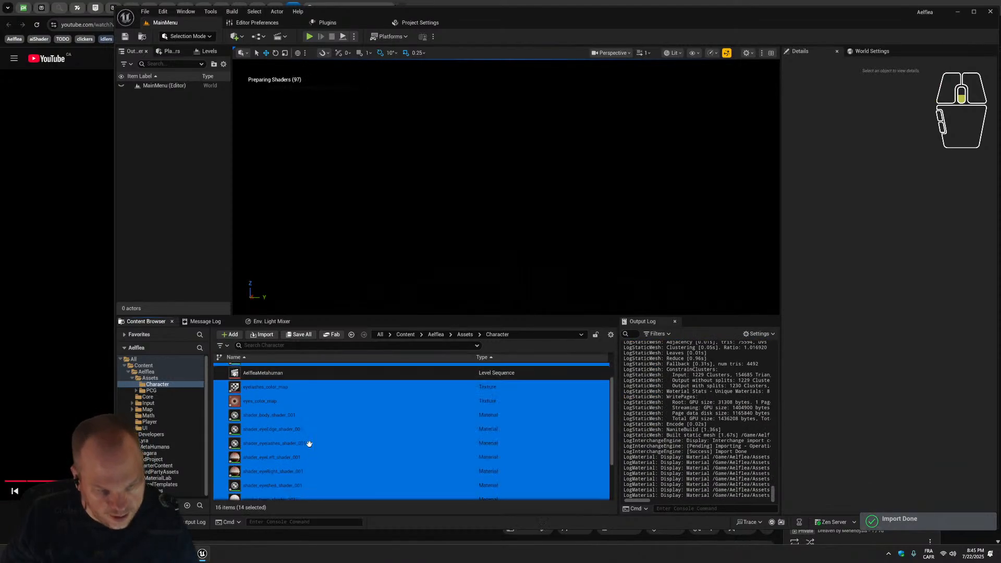
pyautogui.scroll(-2, 309, 444)
pyautogui.hotkey('ctrl', 's')
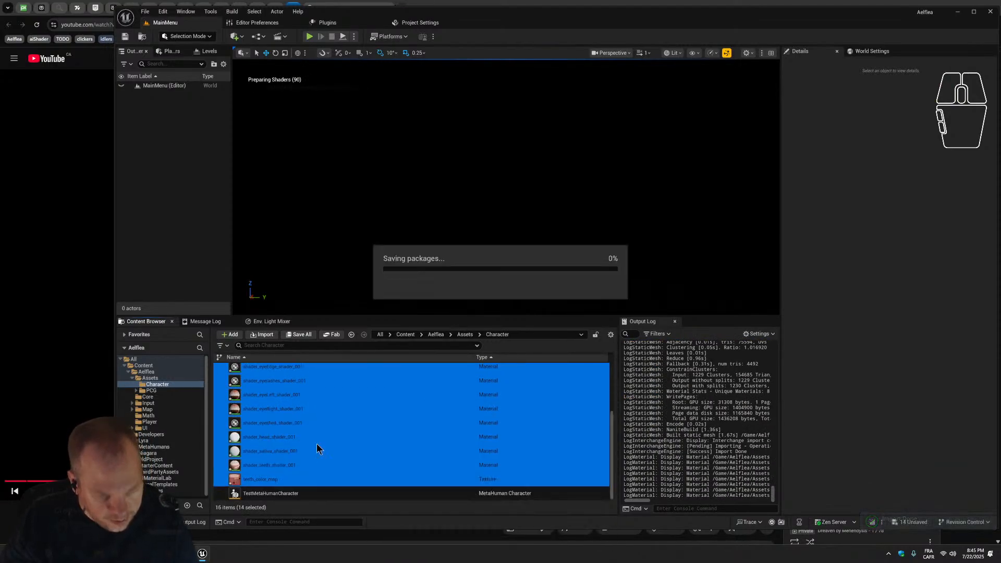
pyautogui.click(158, 386)
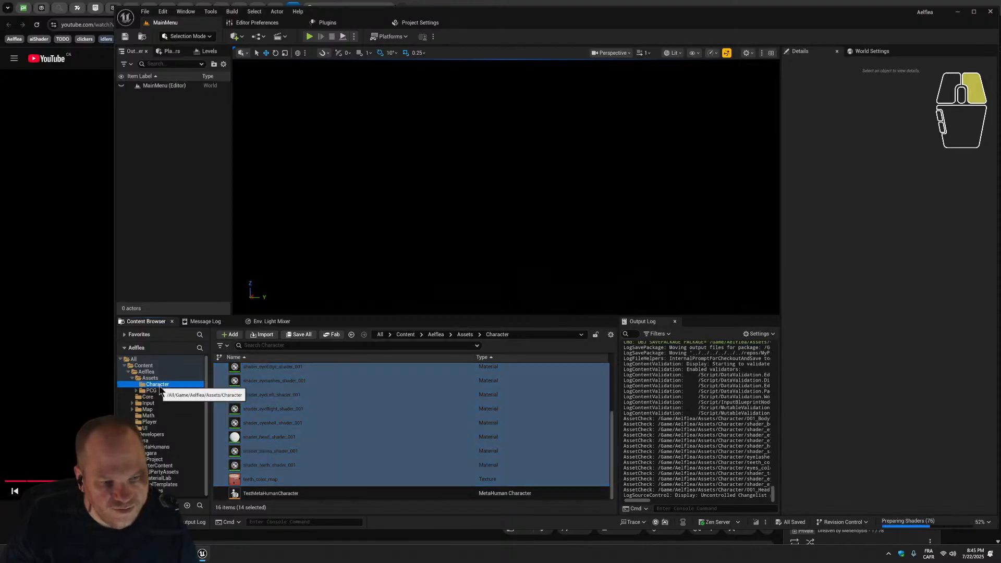
pyautogui.rightClick(160, 387)
pyautogui.click(244, 311)
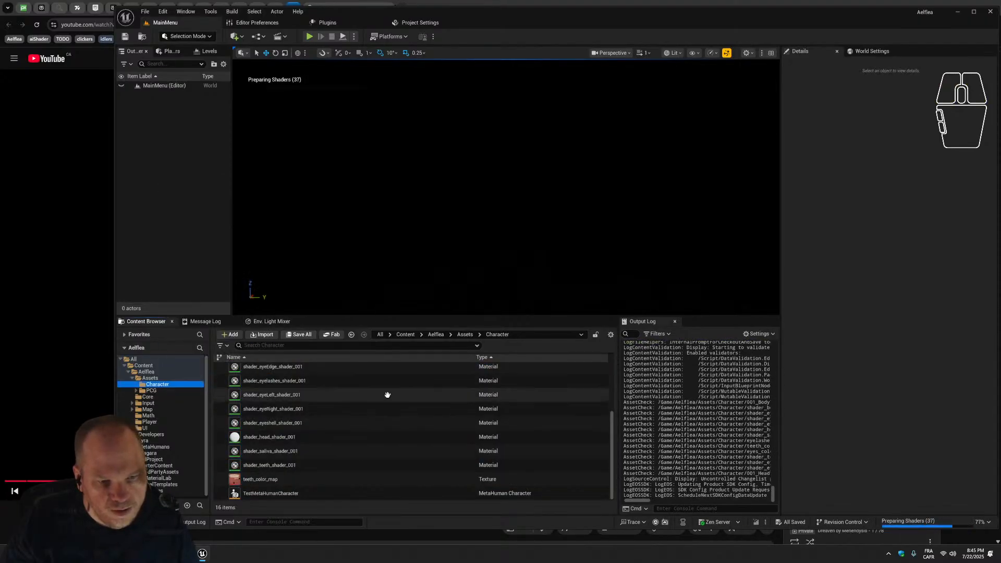
# Force delete the textures and shader materials that came with the head import, keeping 001_BodyTest, 001_HeadTest, AelfleaMetahuman and TestMetaHumanCharacter.
pyautogui.click(328, 422)
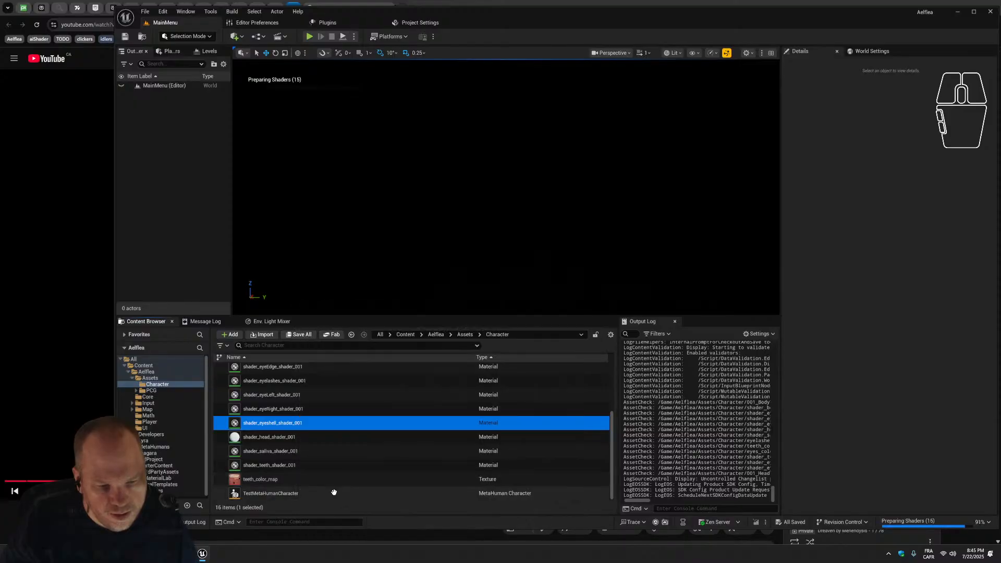
pyautogui.click(340, 480)
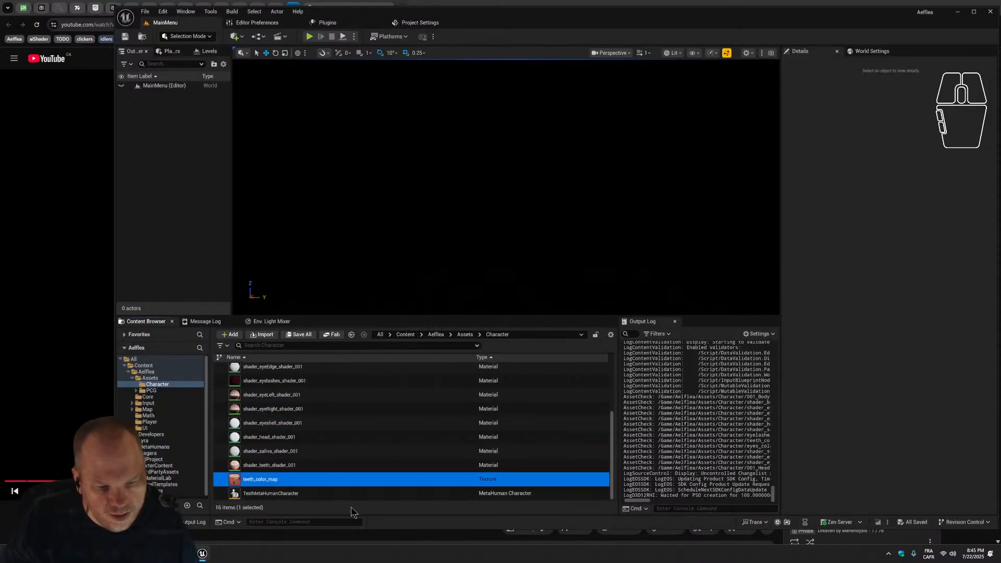
pyautogui.scroll(4, 324, 470)
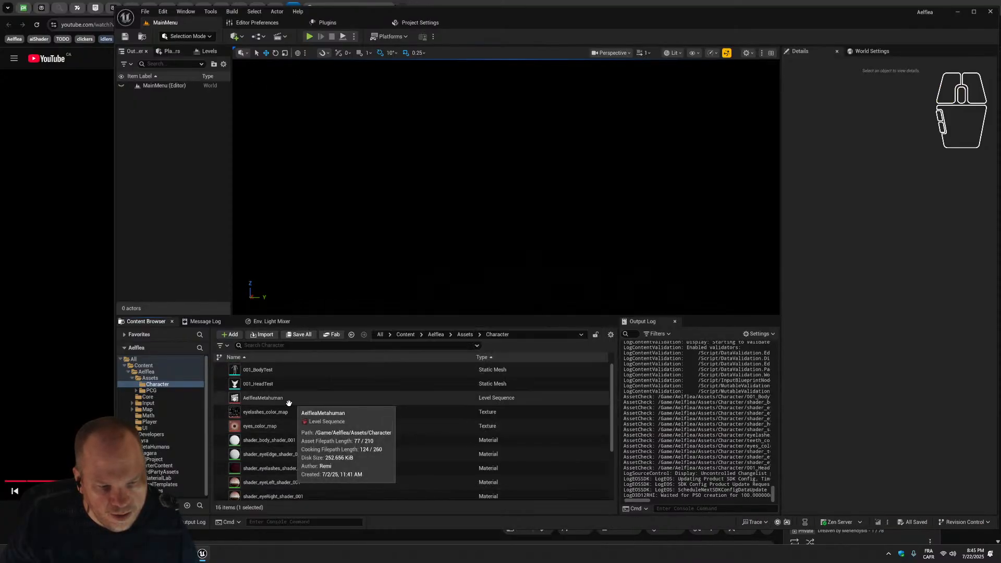
pyautogui.keyDown('shift'); pyautogui.click(271, 415); pyautogui.keyUp('shift')
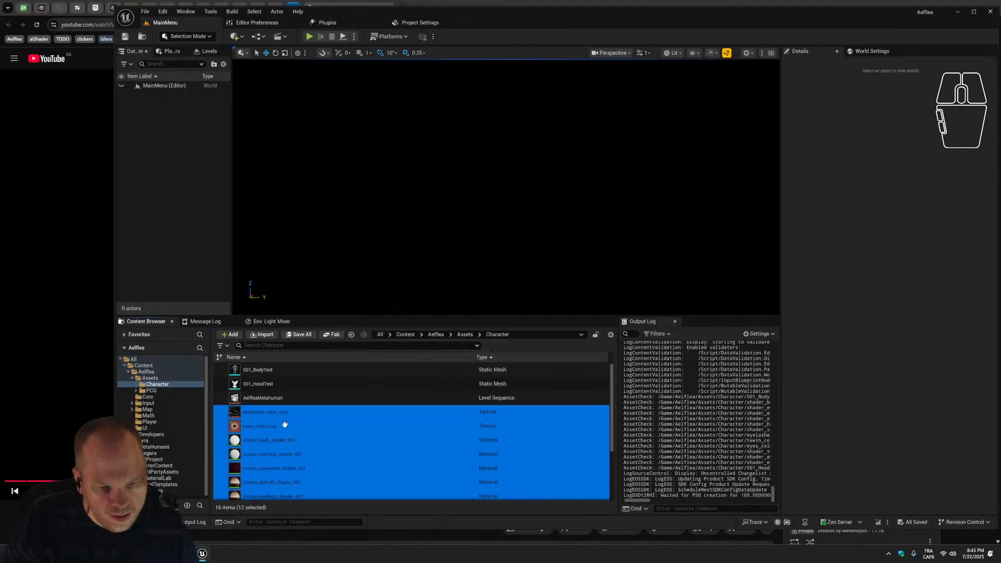
pyautogui.rightClick(285, 425)
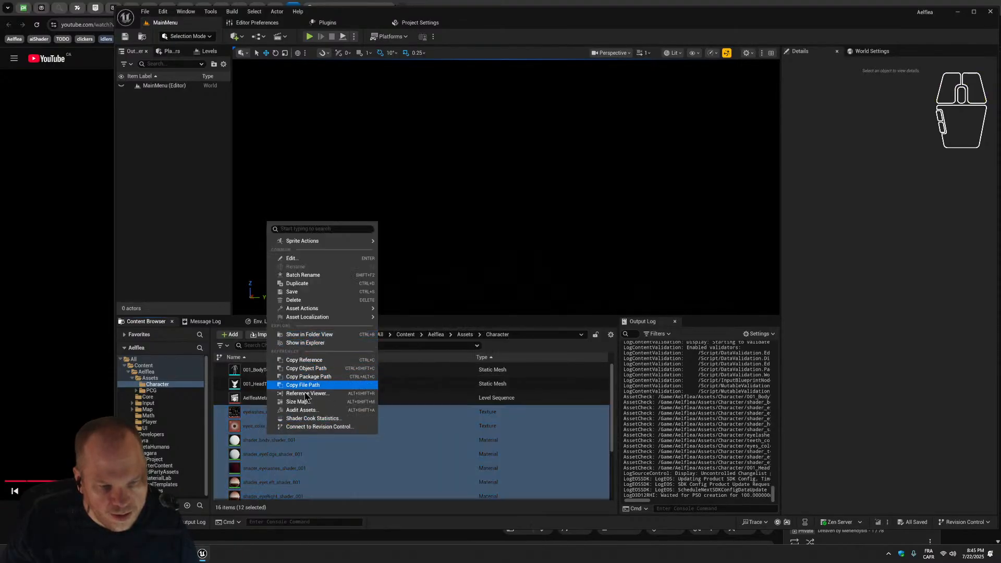
pyautogui.click(308, 301)
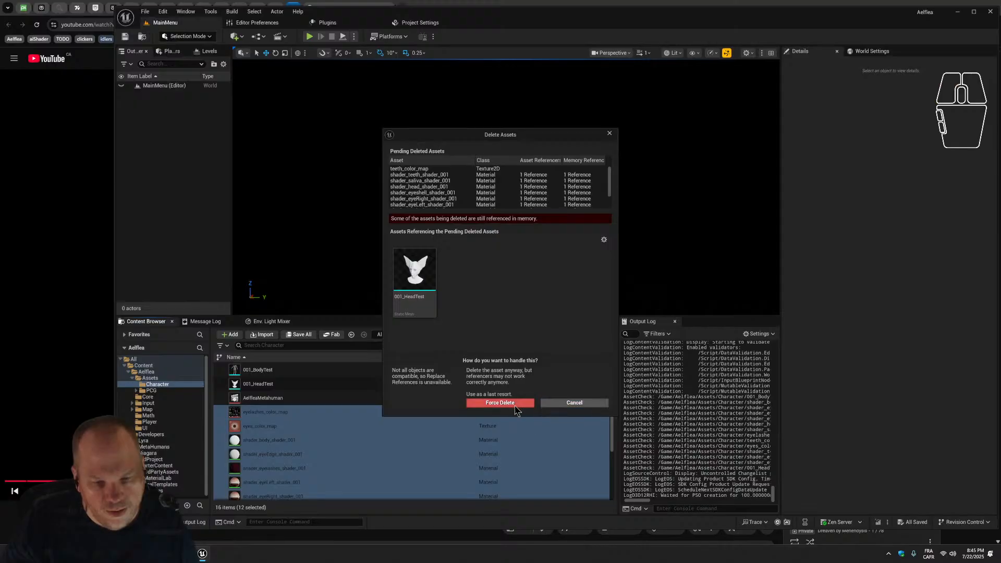
pyautogui.click(528, 404)
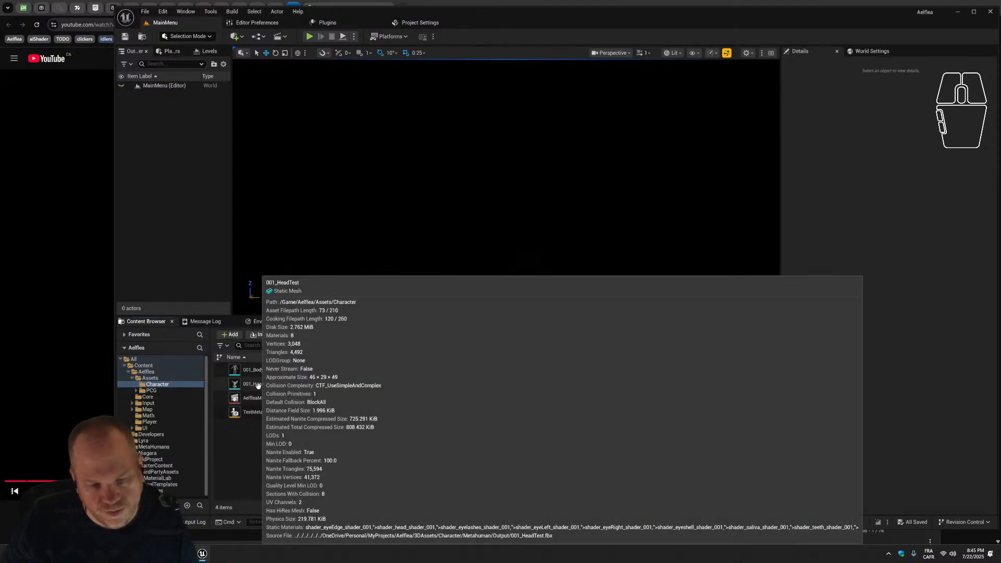
# Play the reference YouTube video in Chrome to check its next step, and return to the Unreal Editor.
pyautogui.click(178, 553)
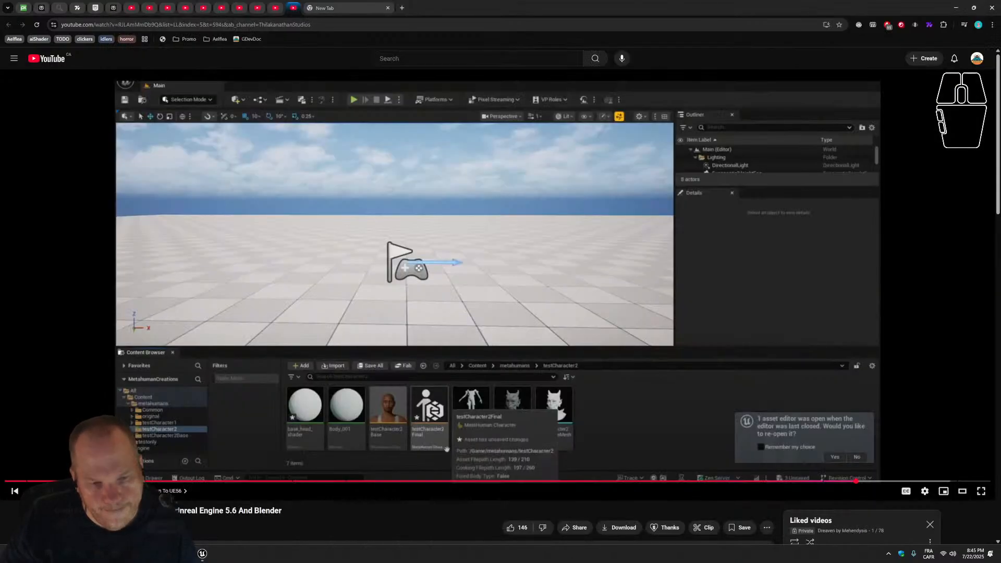
pyautogui.click(394, 355)
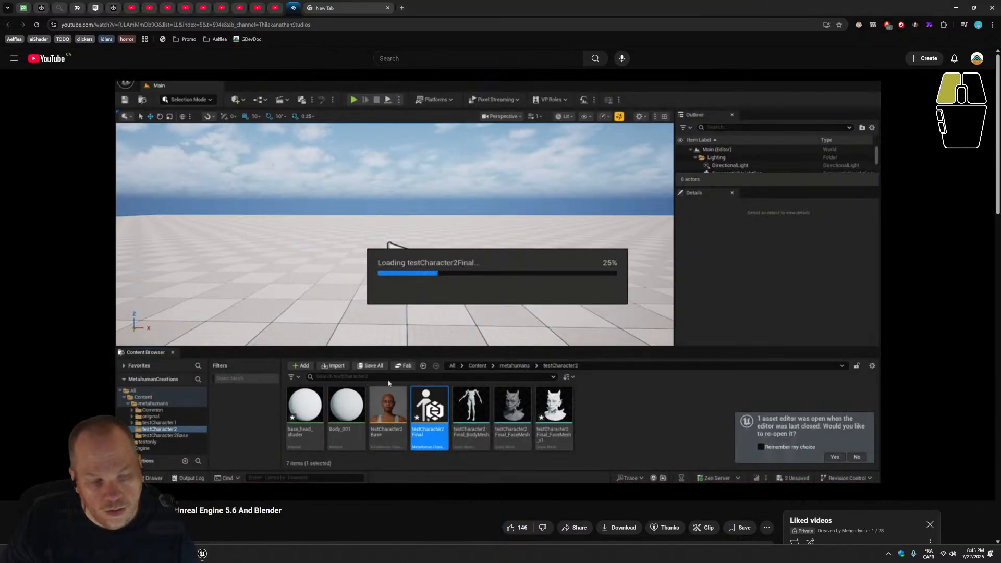
pyautogui.hotkey('alt', 'Tab')
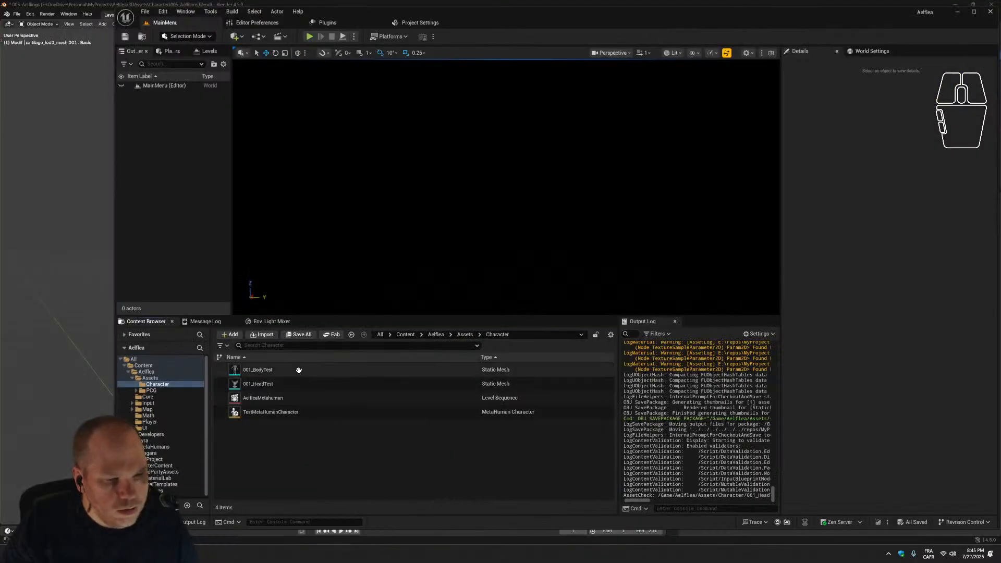
# Open the TestMetaHumanCharacter asset in a maximized editor and frame its head and torso.
pyautogui.click(278, 413)
pyautogui.doubleClick(278, 413)
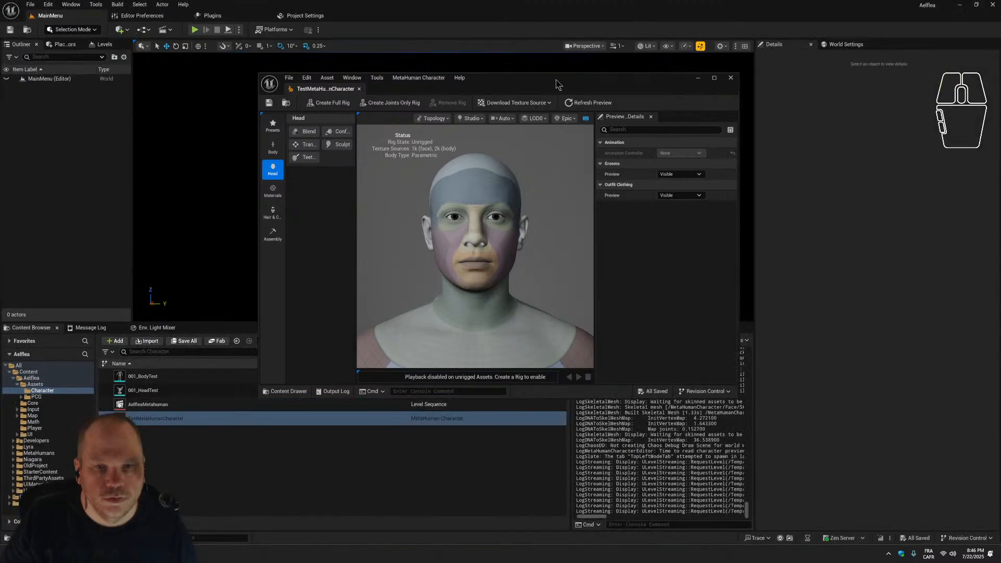
pyautogui.doubleClick(555, 78)
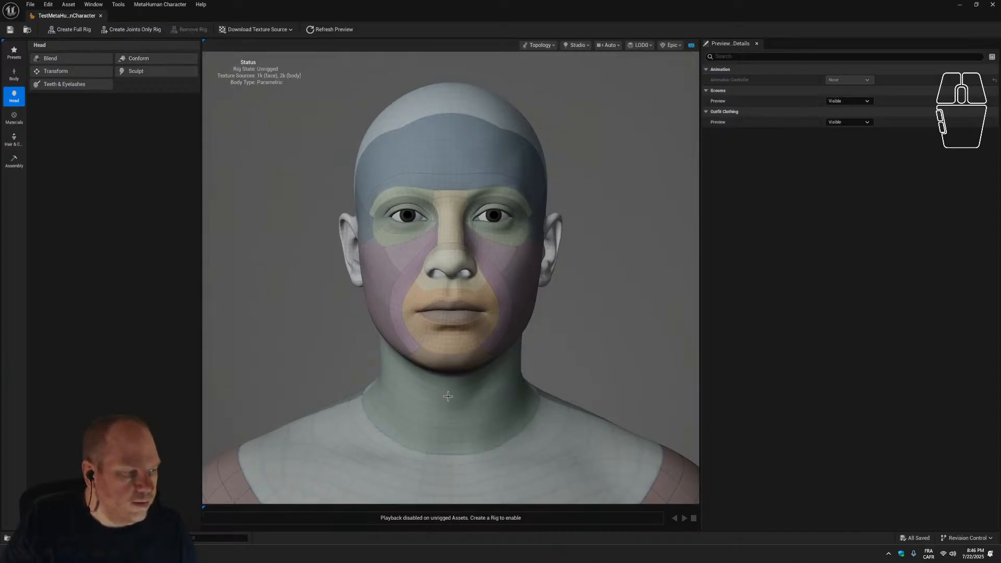
pyautogui.scroll(-5, 448, 396)
pyautogui.scroll(2, 448, 396)
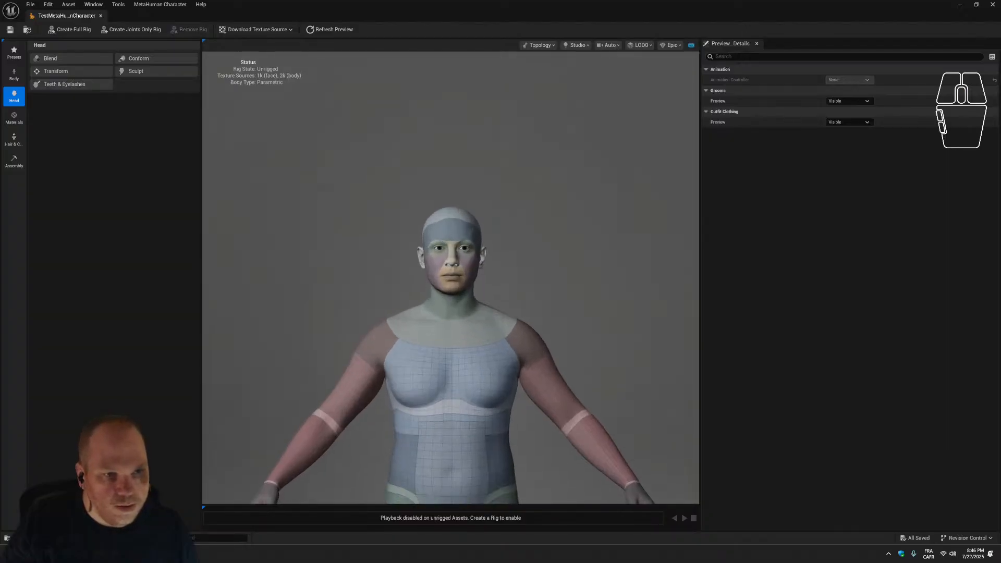
pyautogui.click(189, 34)
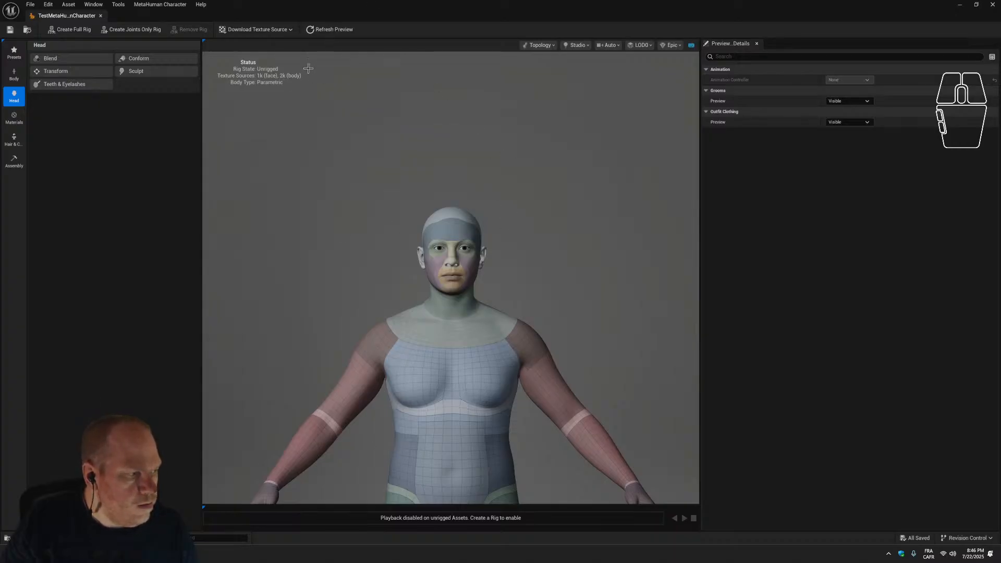
# Set the character's body editing to Conform using the From Template option.
pyautogui.click(17, 77)
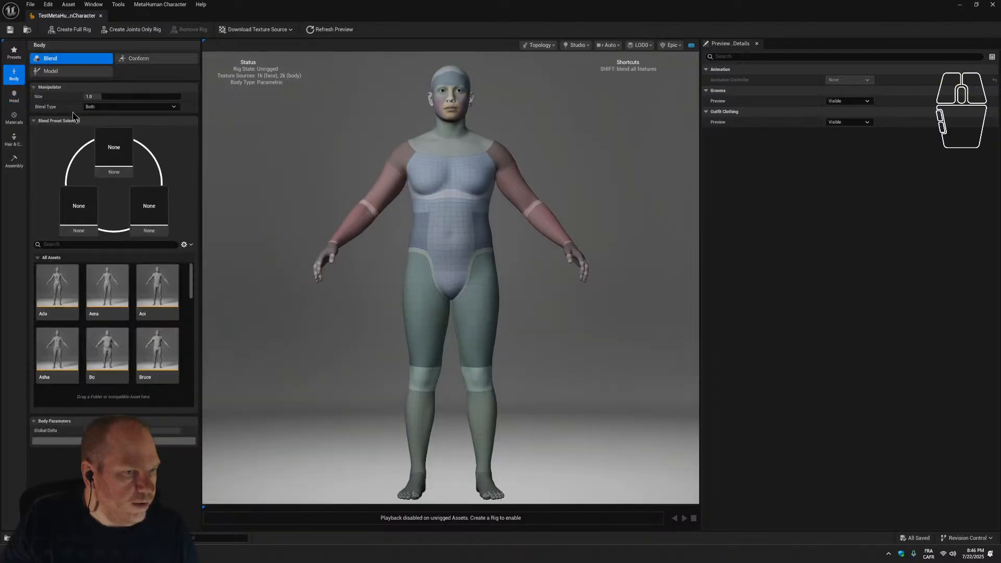
pyautogui.click(141, 64)
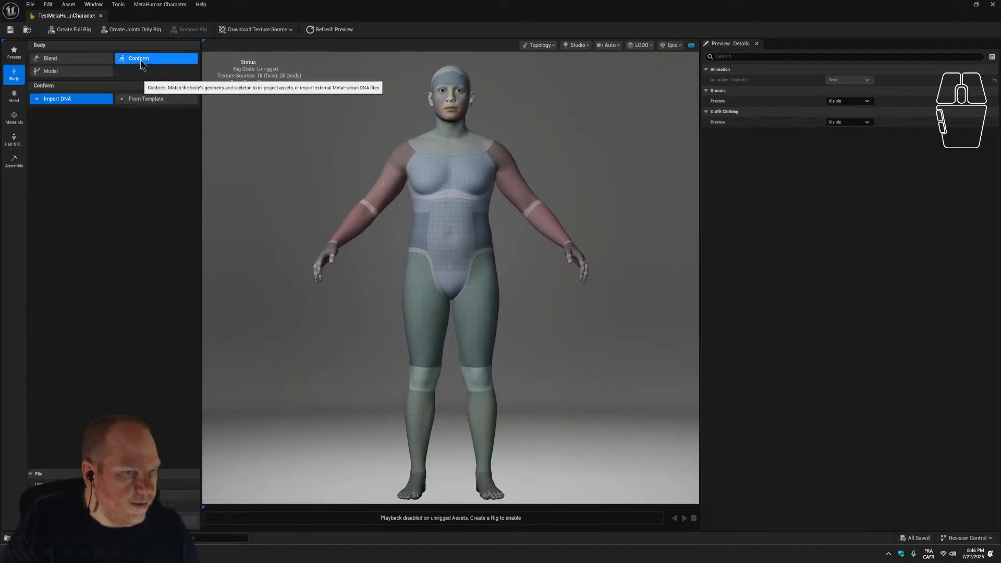
pyautogui.click(156, 99)
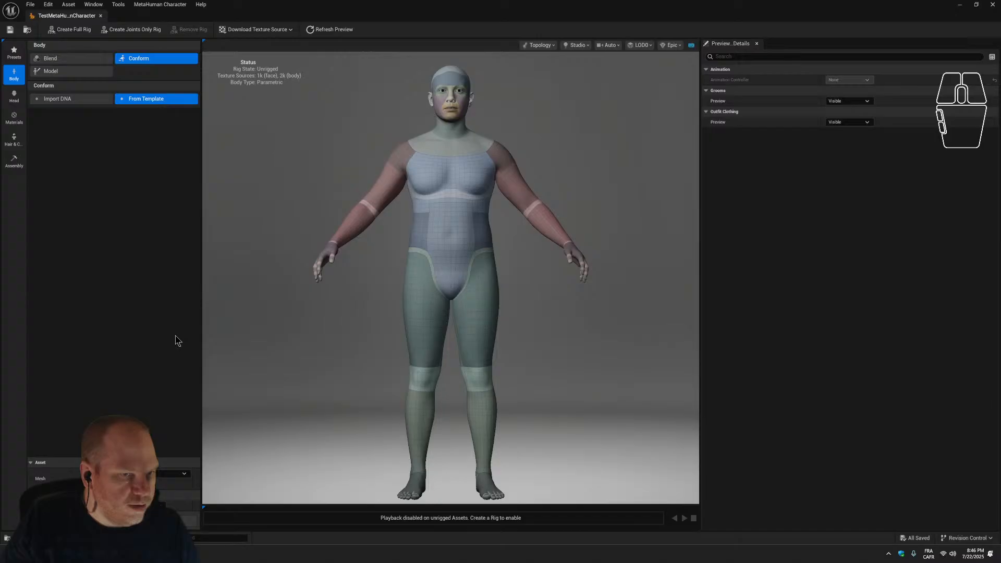
# Choose 001_BodyTest as the template mesh and conform the character's body to it.
pyautogui.click(179, 474)
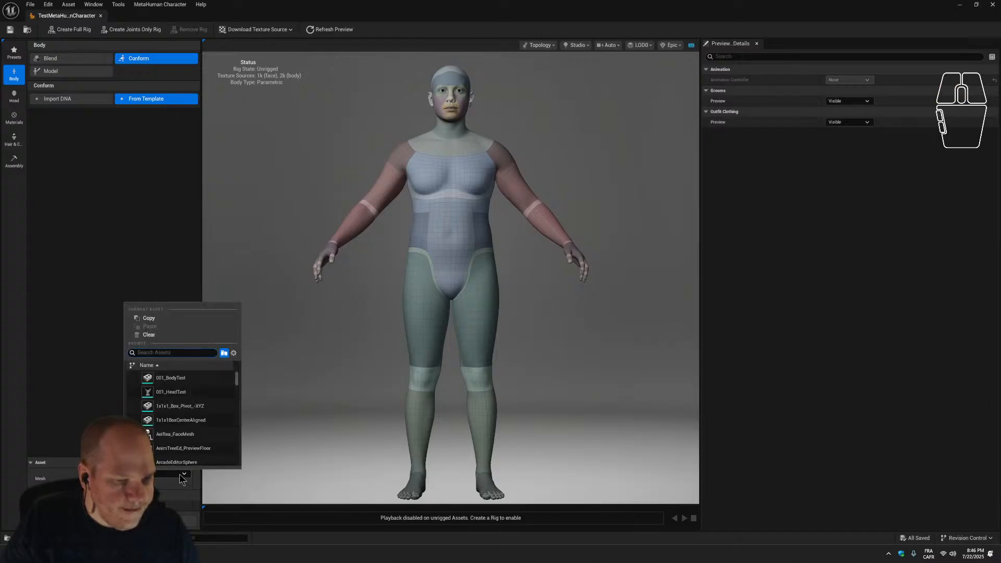
pyautogui.click(185, 380)
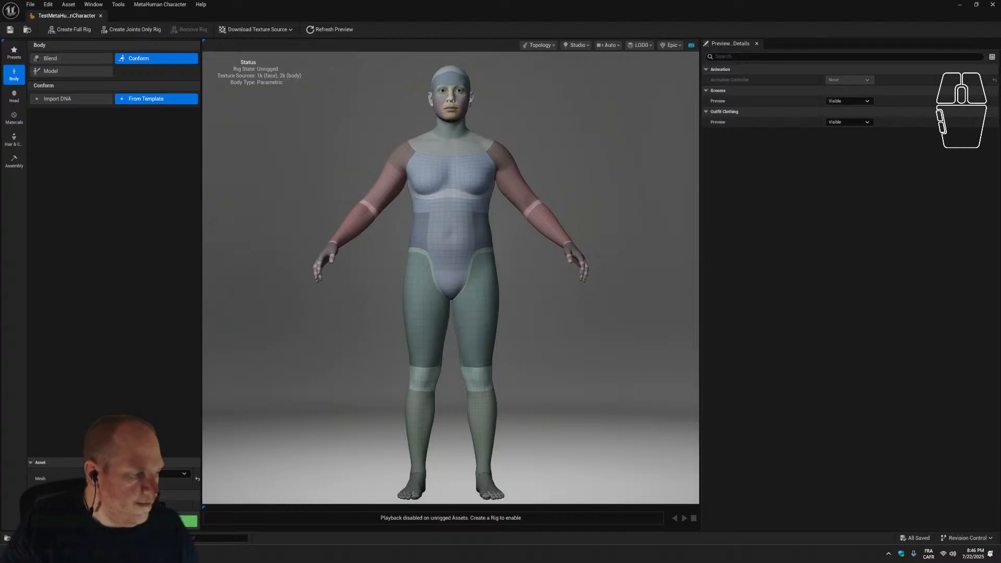
pyautogui.click(188, 521)
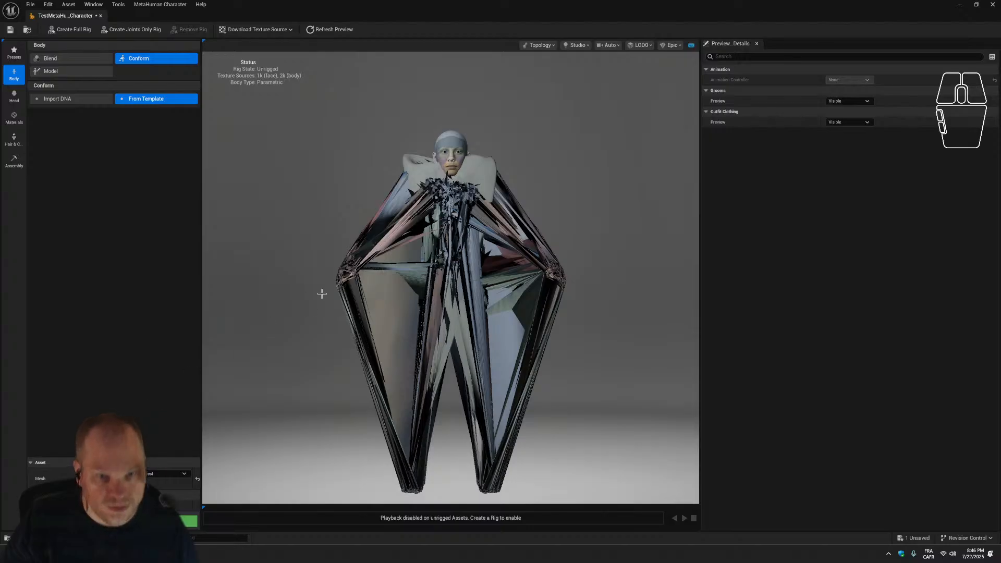
pyautogui.scroll(5, 396, 321)
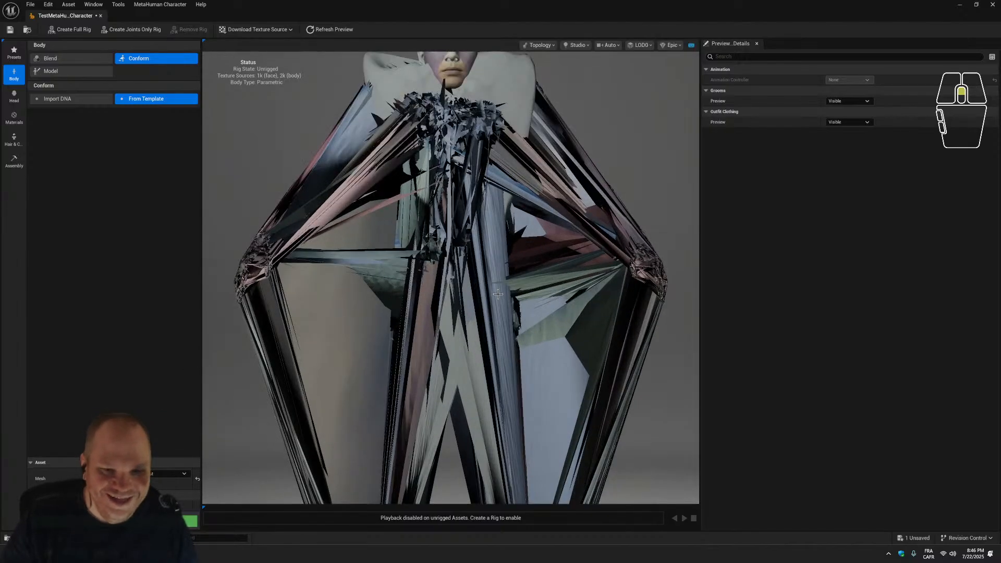
pyautogui.scroll(-6, 558, 242)
pyautogui.moveTo(558, 243); pyautogui.dragTo(696, 245)
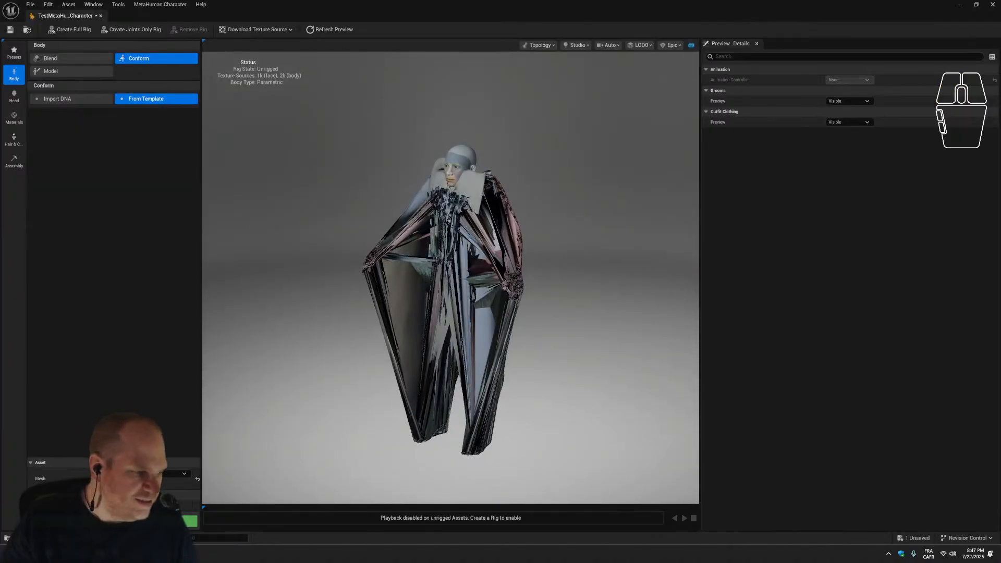
pyautogui.click(542, 326)
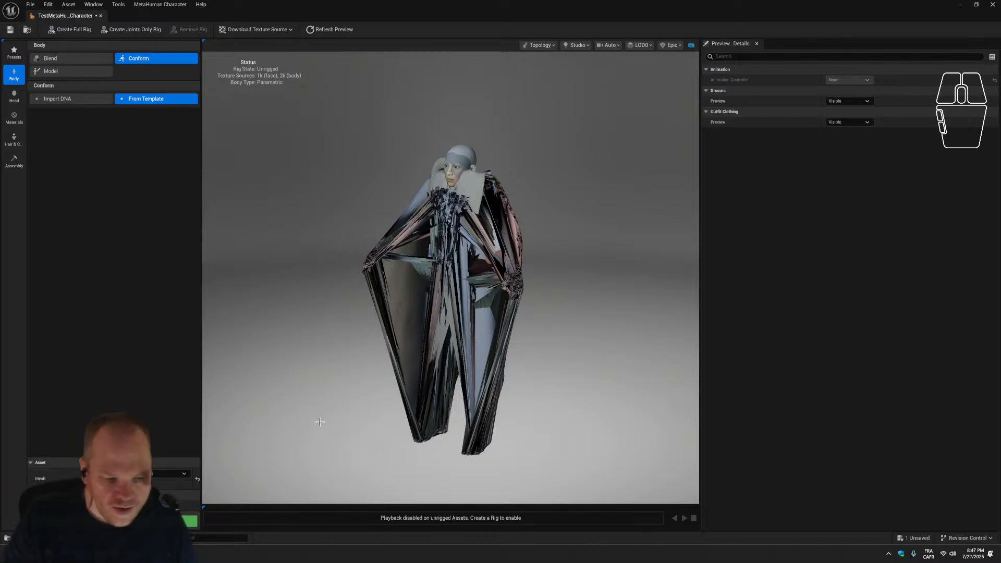
# Switch to Blender and examine the sculpted head and body against the concept art planes from several angles.
pyautogui.hotkey('alt', 'Tab')
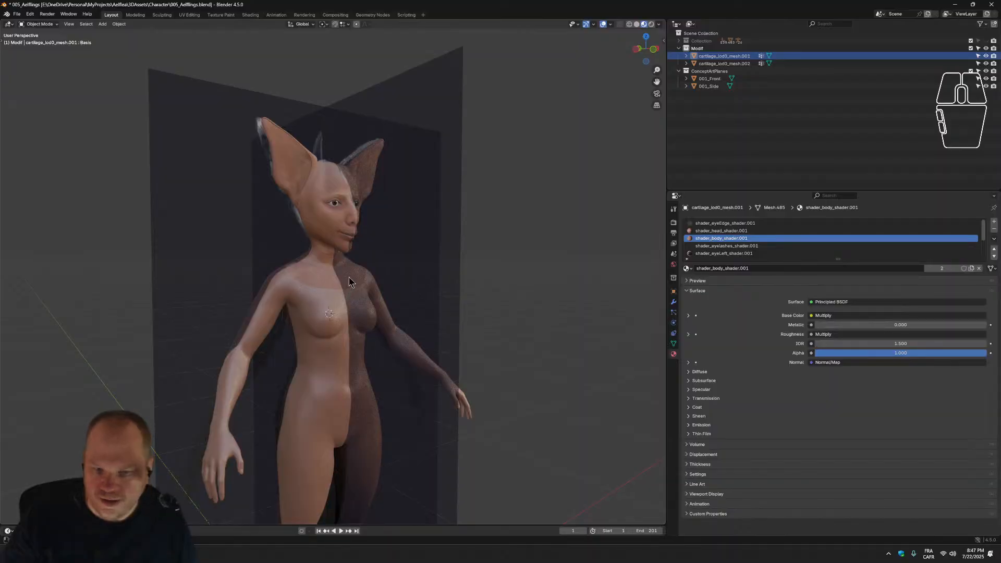
pyautogui.scroll(2, 276, 264)
pyautogui.scroll(3, 276, 264)
pyautogui.scroll(-3, 277, 280)
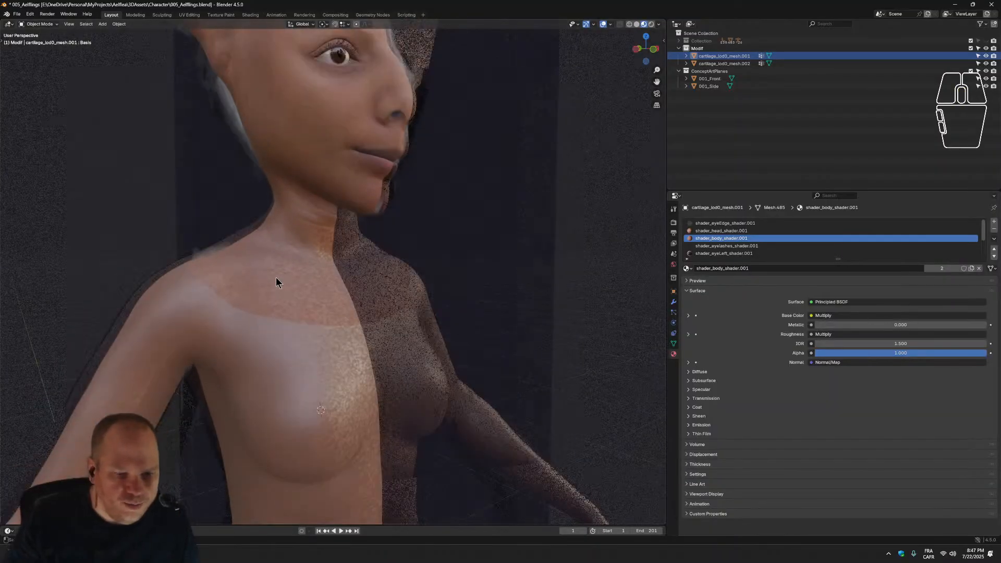
pyautogui.scroll(2, 277, 270)
pyautogui.moveTo(283, 293); pyautogui.dragTo(327, 289, button='middle')
pyautogui.scroll(2, 327, 290)
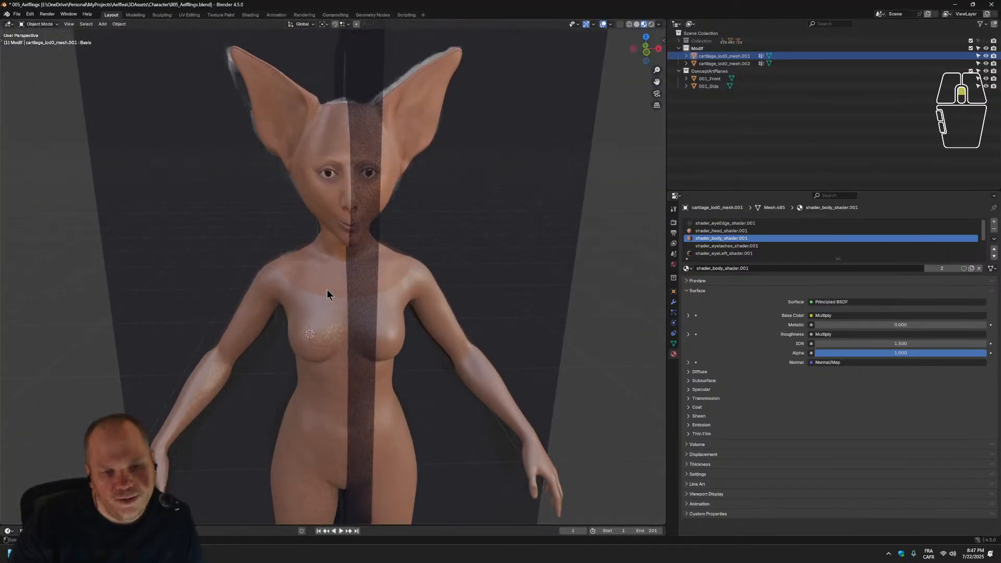
pyautogui.scroll(-3, 327, 289)
pyautogui.scroll(1, 327, 289)
pyautogui.scroll(-2, 328, 295)
pyautogui.moveTo(328, 294); pyautogui.dragTo(318, 336, button='middle')
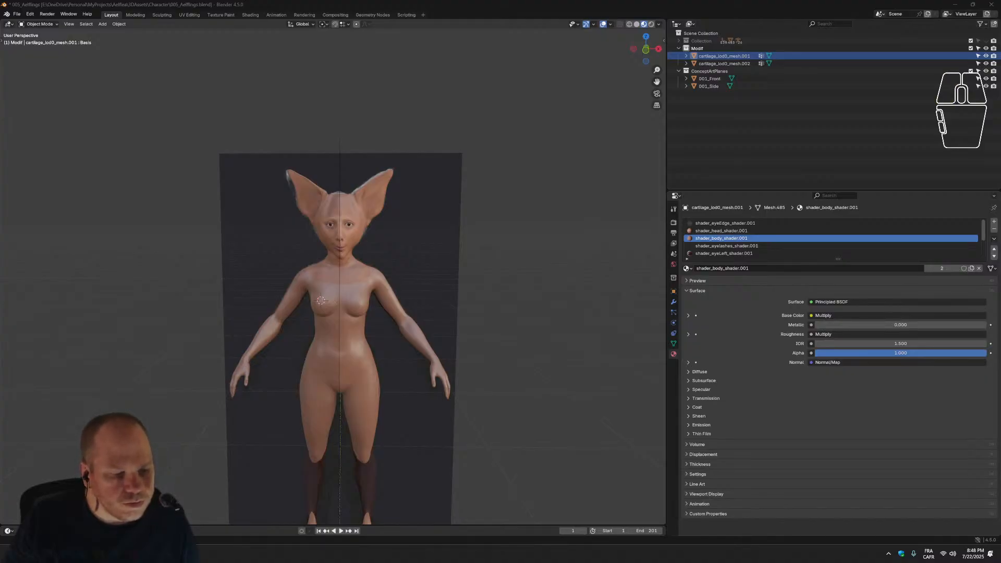
# Install the MeshDataTransfer_v2.0.9.zip add-on from the Blender library folder on disk and close the preferences.
pyautogui.click(17, 14)
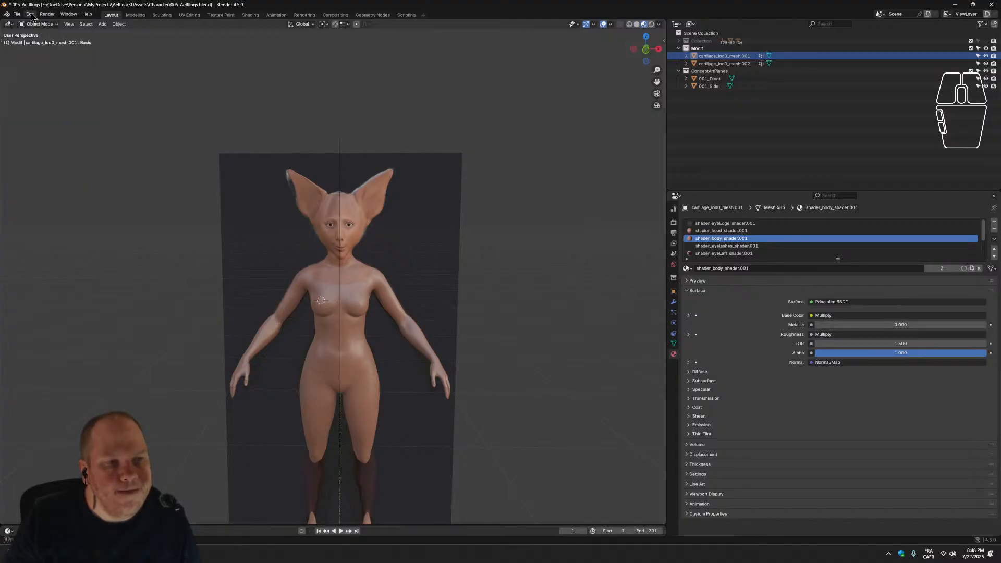
pyautogui.click(30, 15)
pyautogui.click(50, 111)
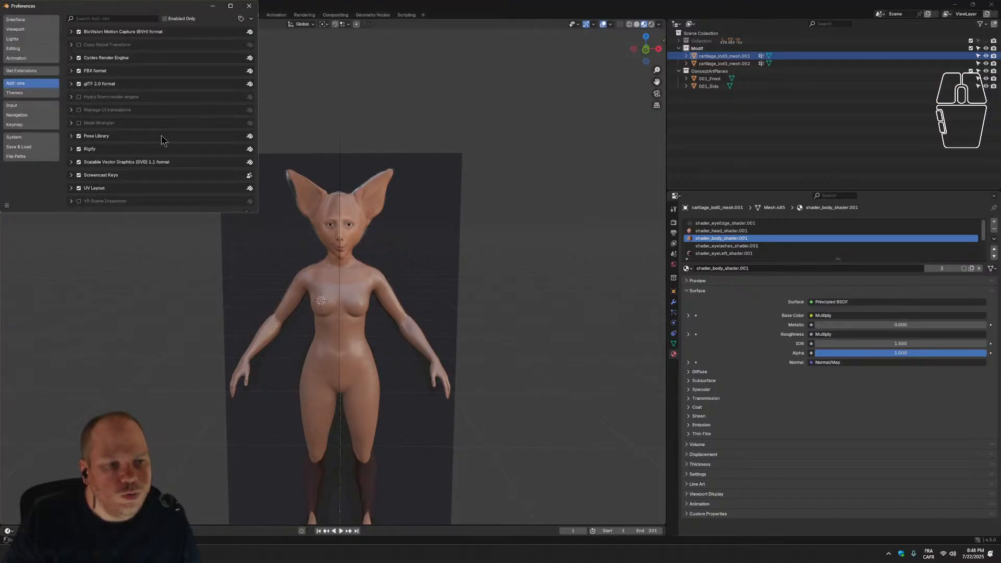
pyautogui.click(251, 21)
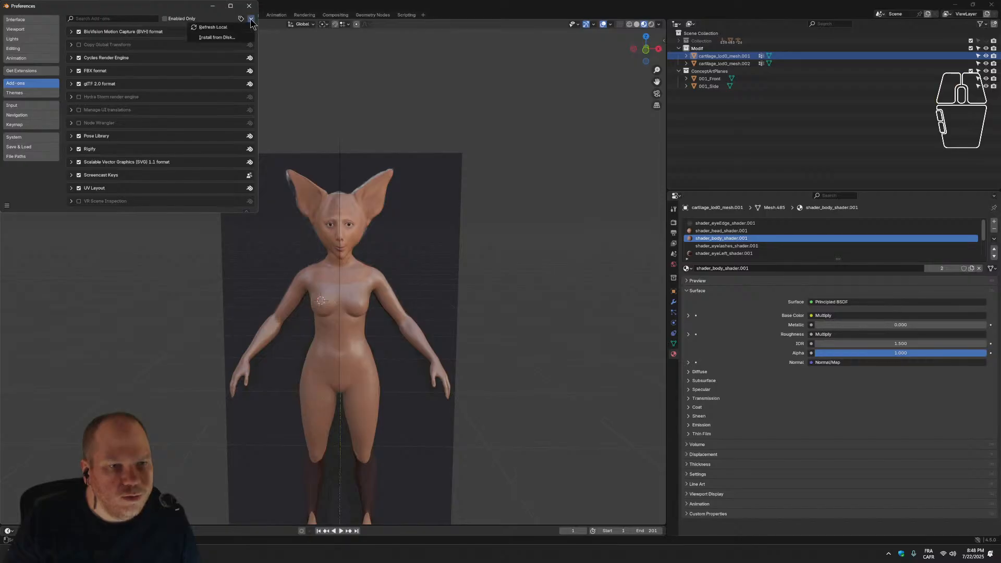
pyautogui.click(238, 30)
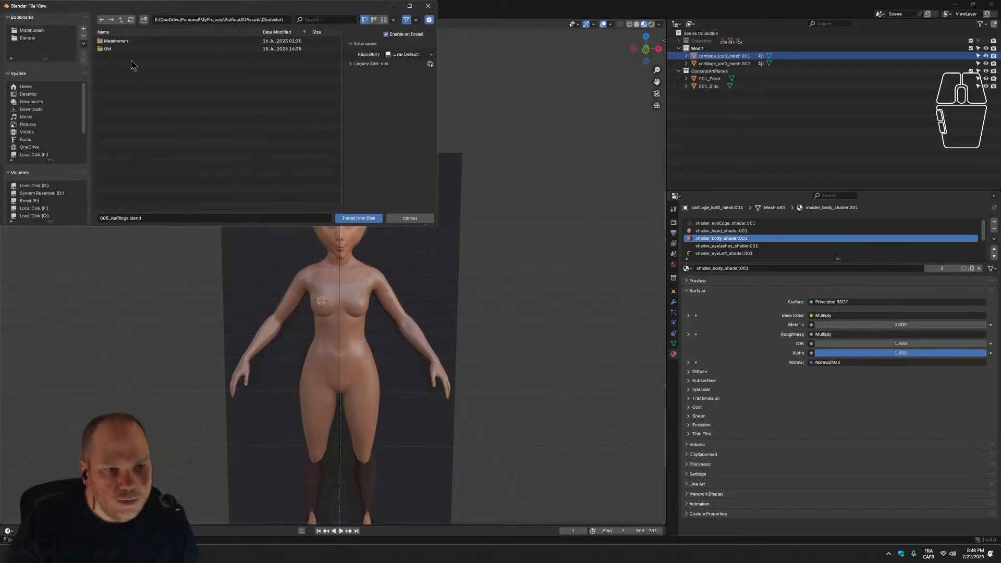
pyautogui.click(31, 40)
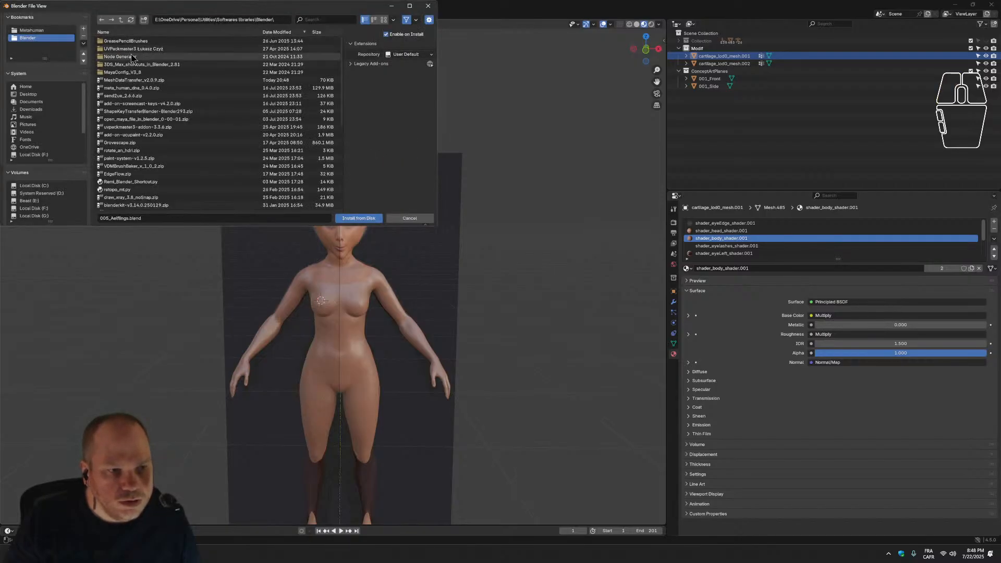
pyautogui.click(185, 80)
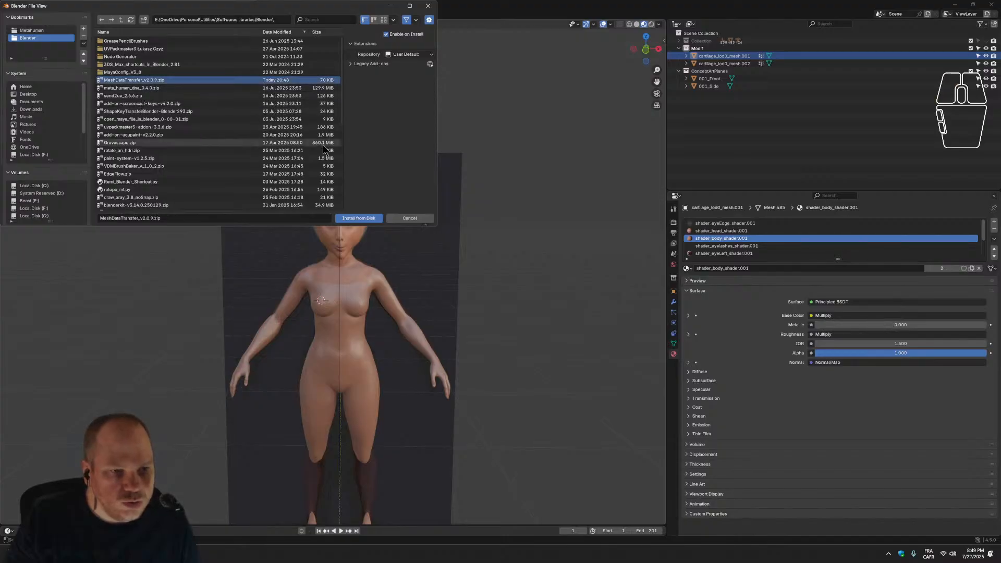
pyautogui.click(351, 219)
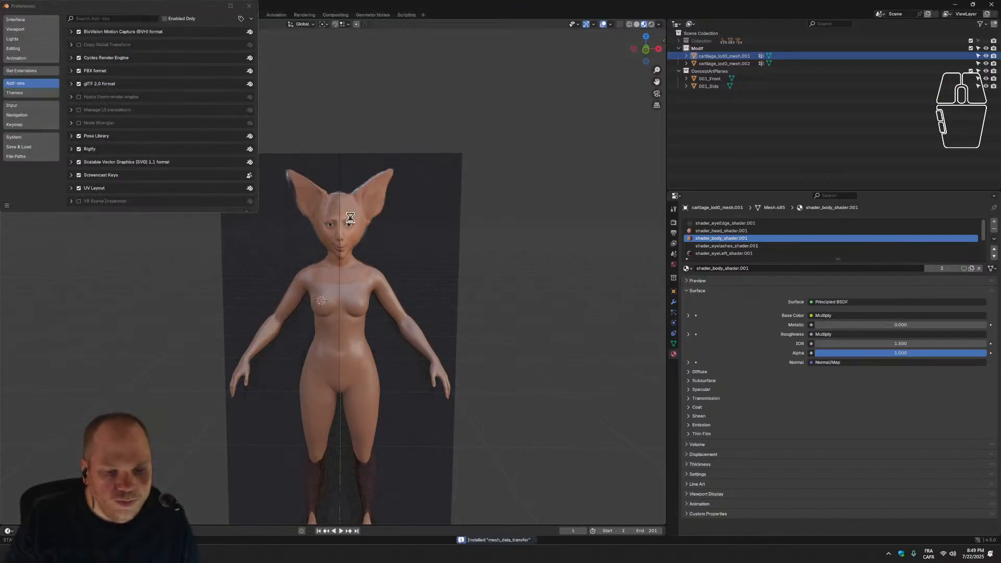
pyautogui.click(249, 6)
# Select the head mesh, test its Braise_Ewiden_INL shape key at a value of 1, and reset it to 0.
pyautogui.click(674, 344)
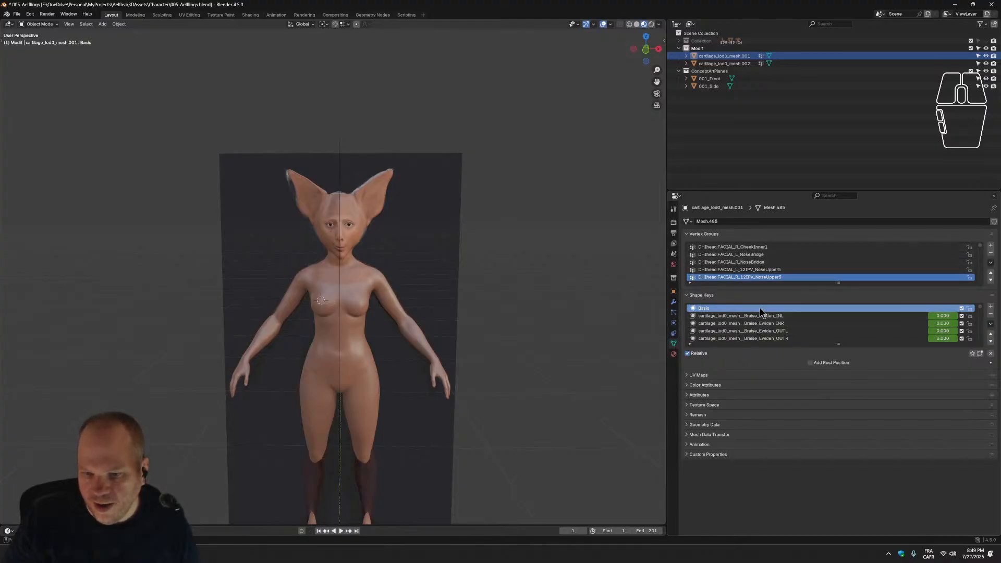
pyautogui.click(375, 229)
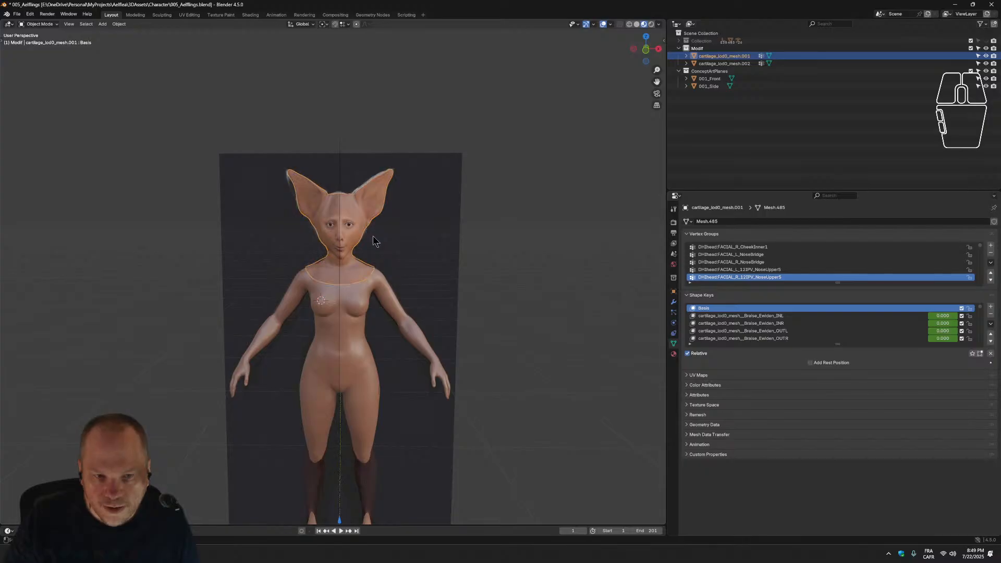
pyautogui.click(874, 316)
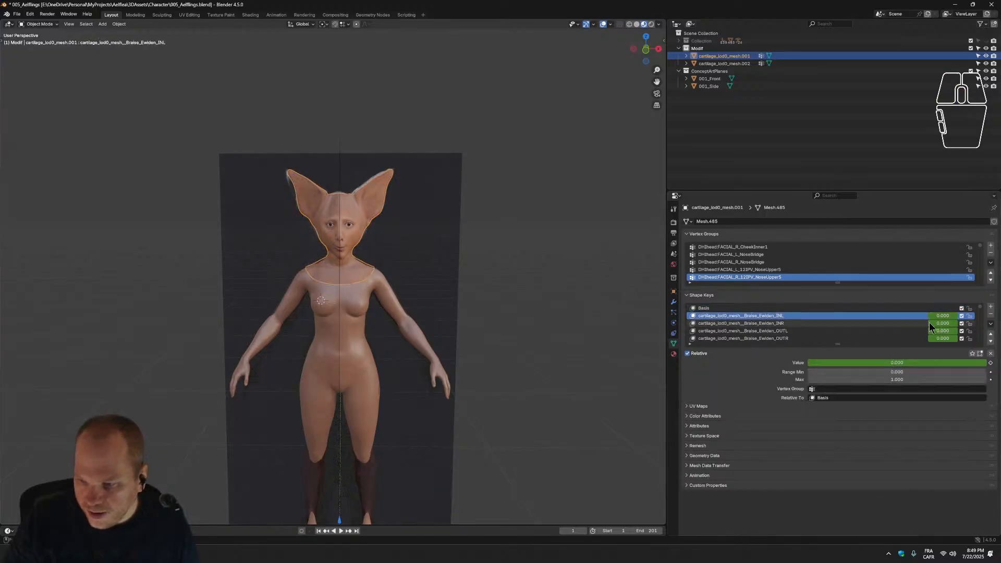
pyautogui.click(901, 364)
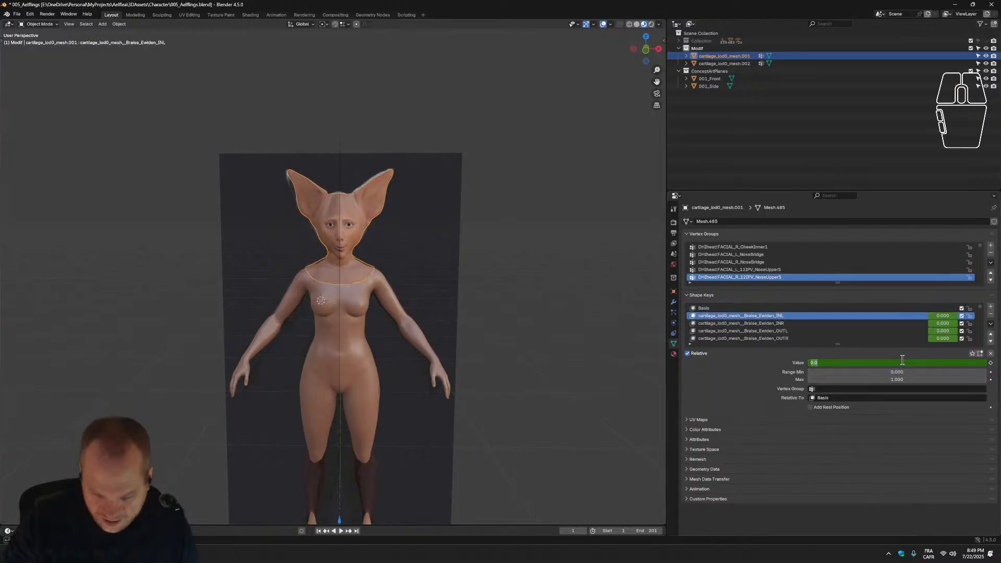
pyautogui.write('1')
pyautogui.press('Return')
pyautogui.scroll(5, 485, 297)
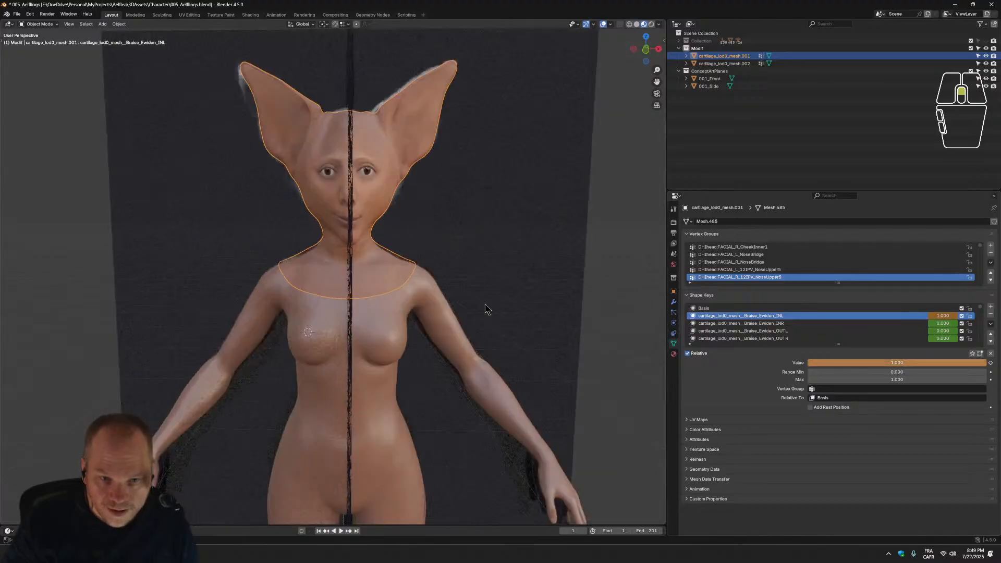
pyautogui.click(894, 363)
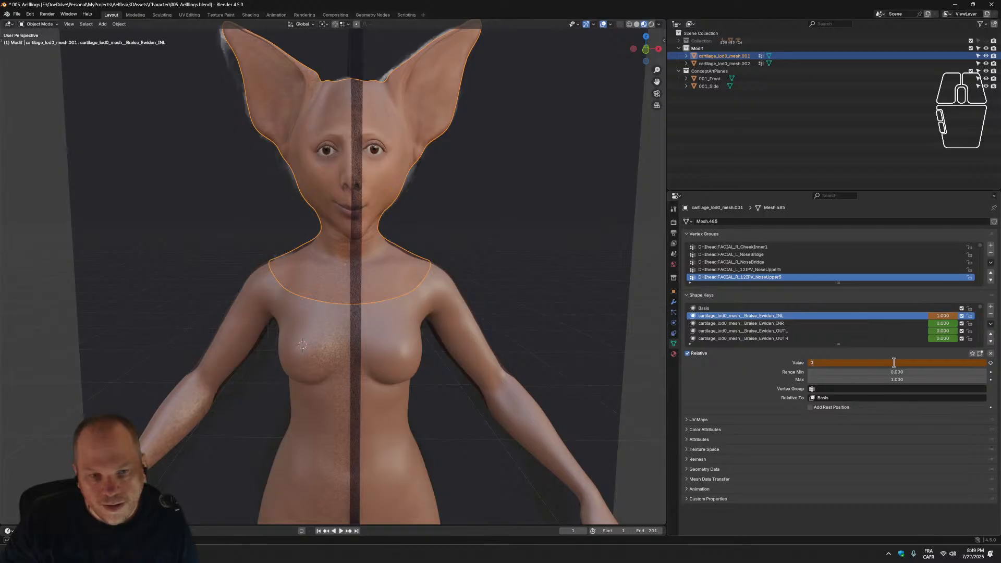
pyautogui.press('Return')
# Set the head's eye_lookLeft_L, eye_lookLeft_R and eye_lookRight_L shape keys to 1 to test the eye movement.
pyautogui.scroll(3, 442, 160)
pyautogui.moveTo(472, 156); pyautogui.dragTo(424, 281, button='middle')
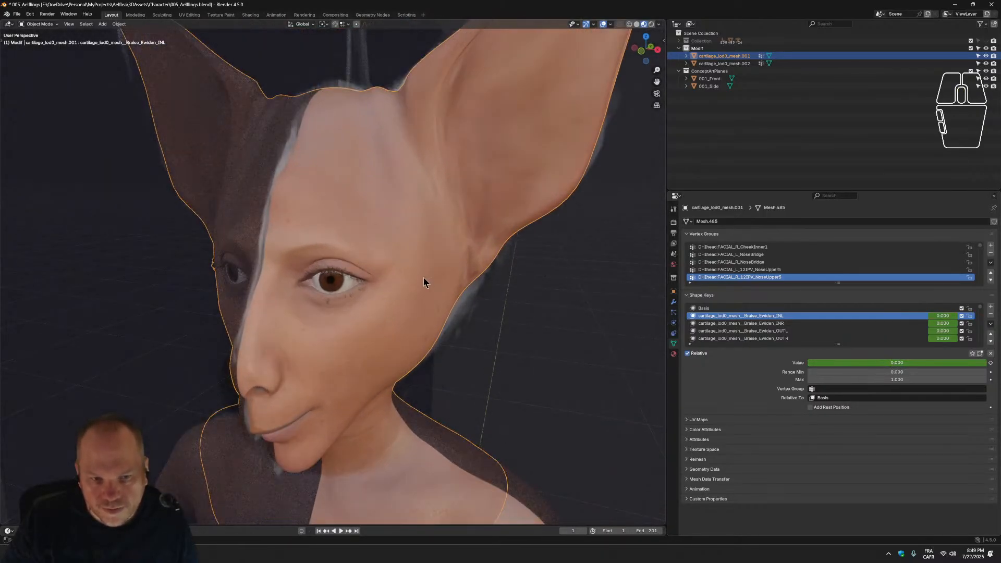
pyautogui.scroll(2, 423, 282)
pyautogui.scroll(-6, 788, 338)
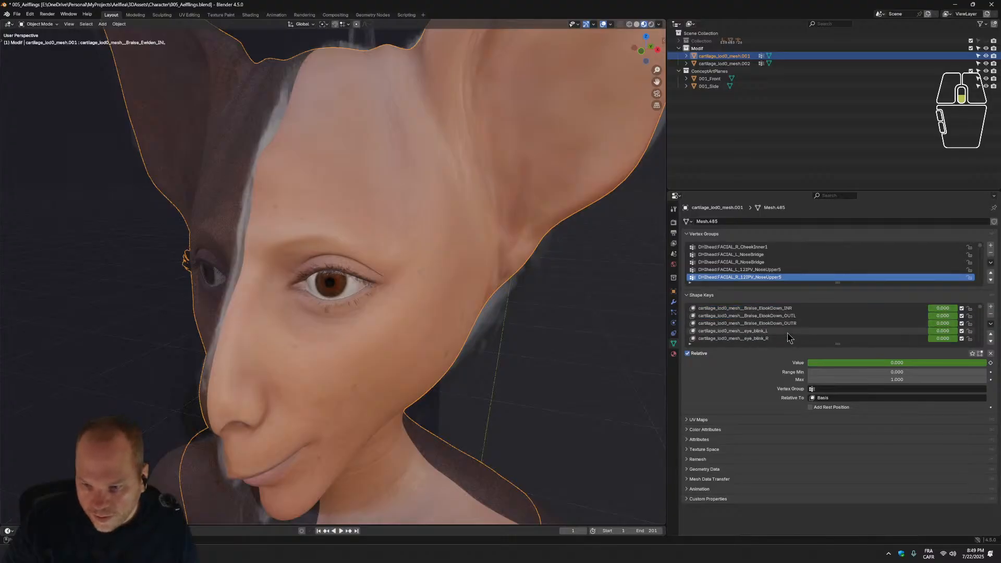
pyautogui.scroll(-8, 789, 338)
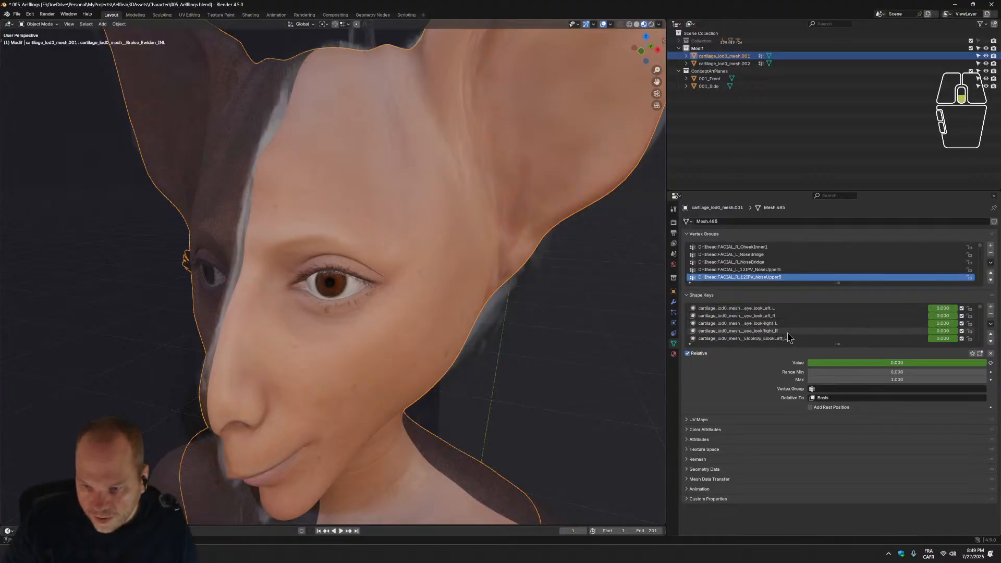
pyautogui.scroll(1, 789, 337)
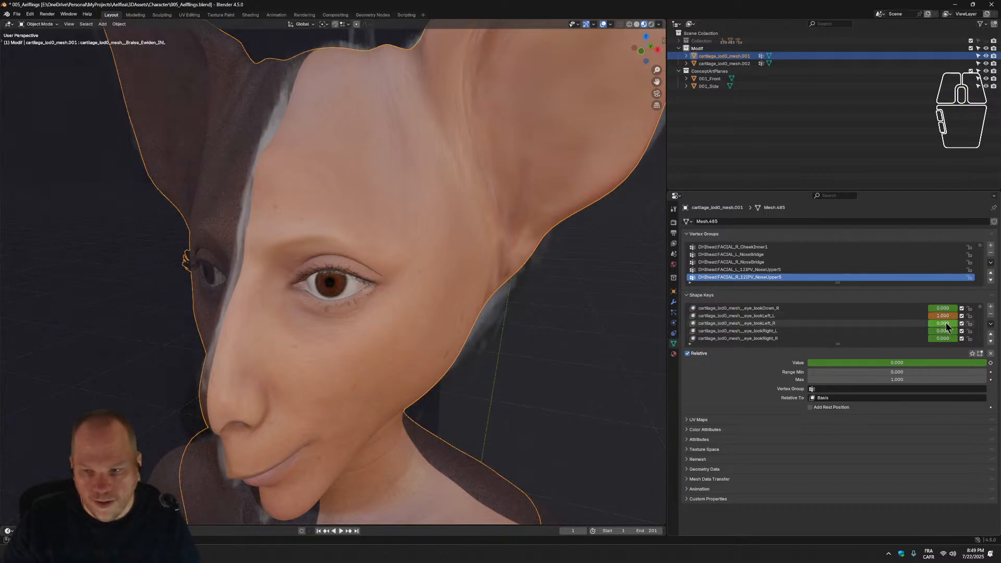
pyautogui.click(947, 323)
pyautogui.write('1')
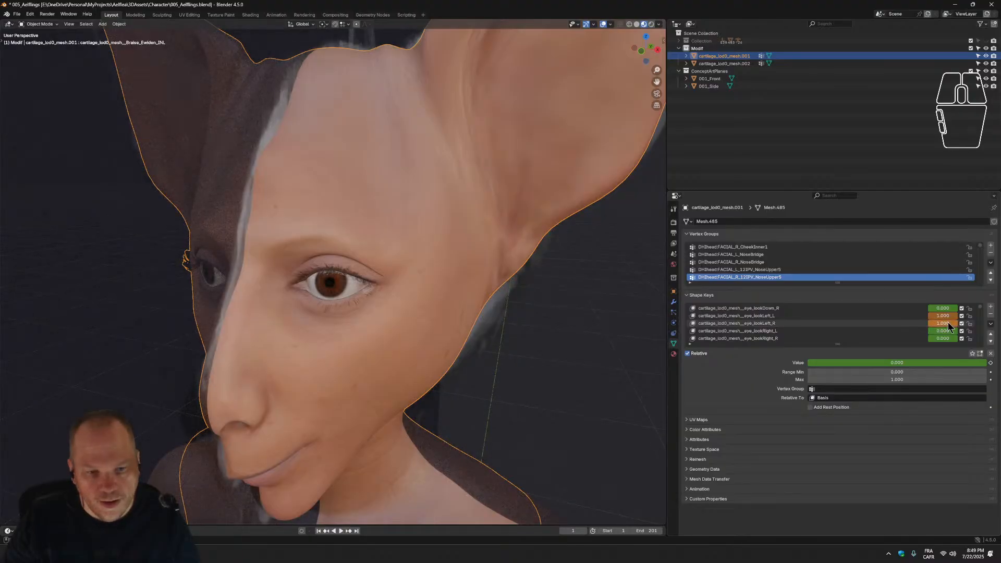
pyautogui.press('Return')
pyautogui.click(948, 331)
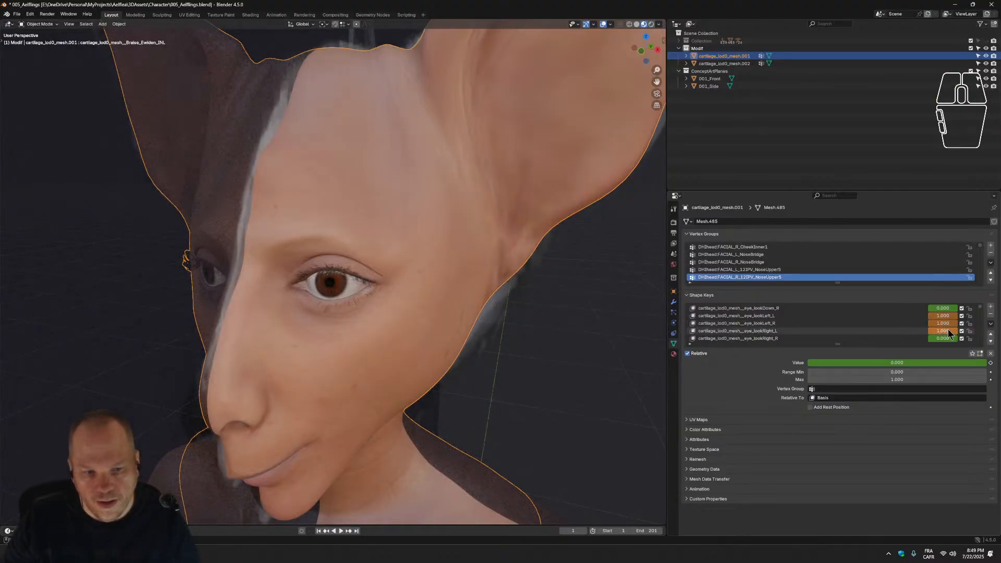
# Set the head's ElookUp_ElookRight_R and ElookDown_ElookRight_R shape keys to 1 and check the face.
pyautogui.scroll(-10, 950, 334)
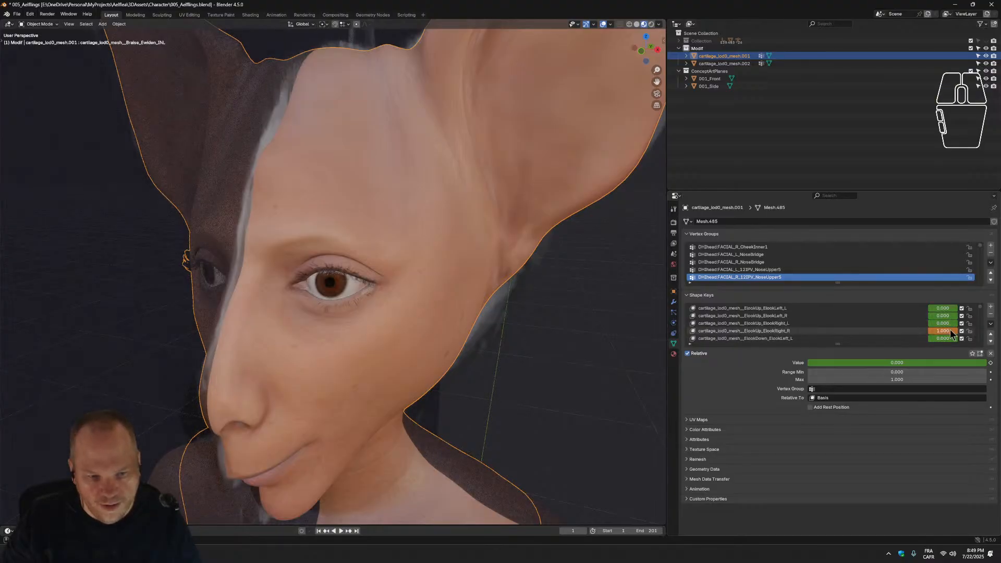
pyautogui.scroll(-4, 950, 331)
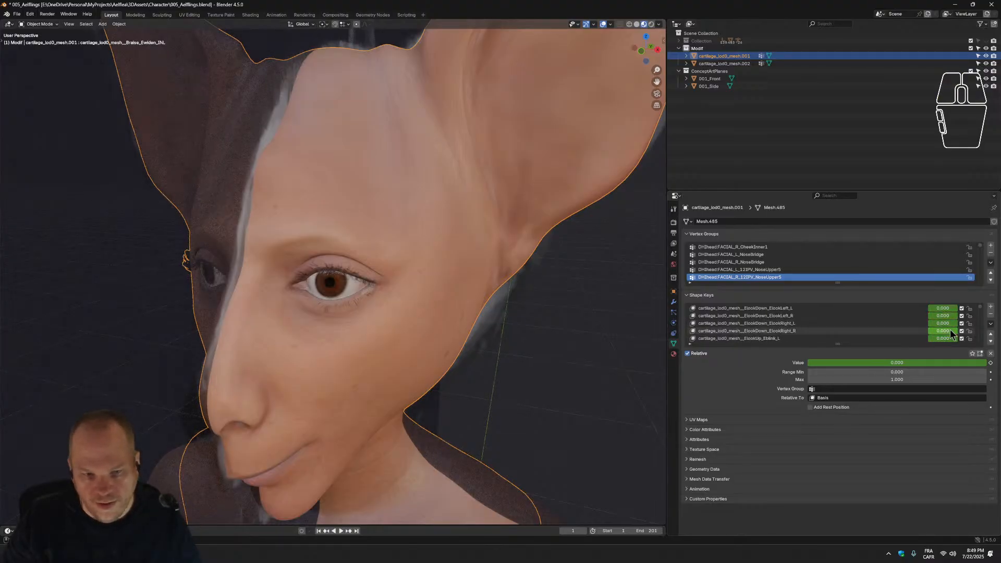
pyautogui.click(951, 331)
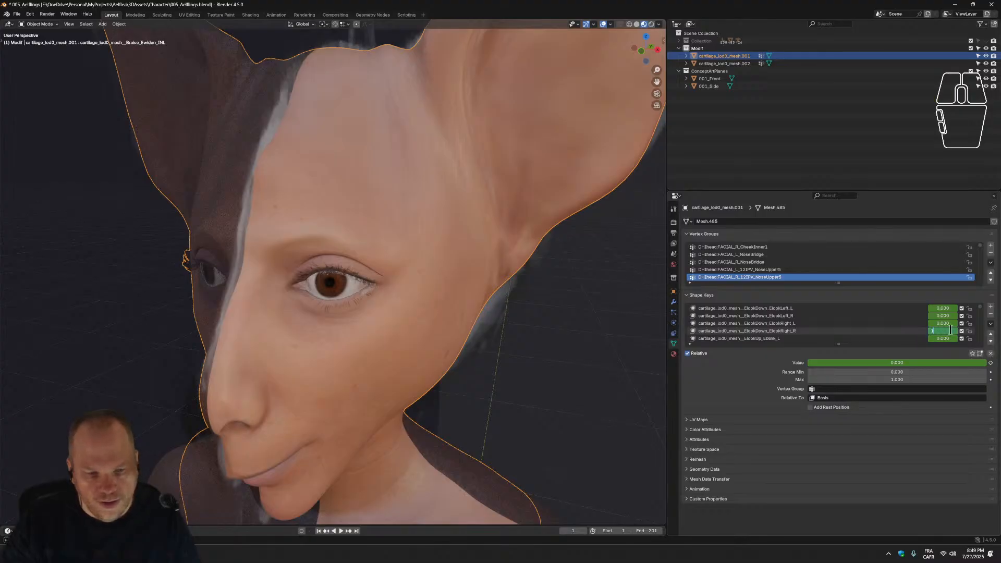
pyautogui.press('Return')
pyautogui.scroll(-5, 527, 380)
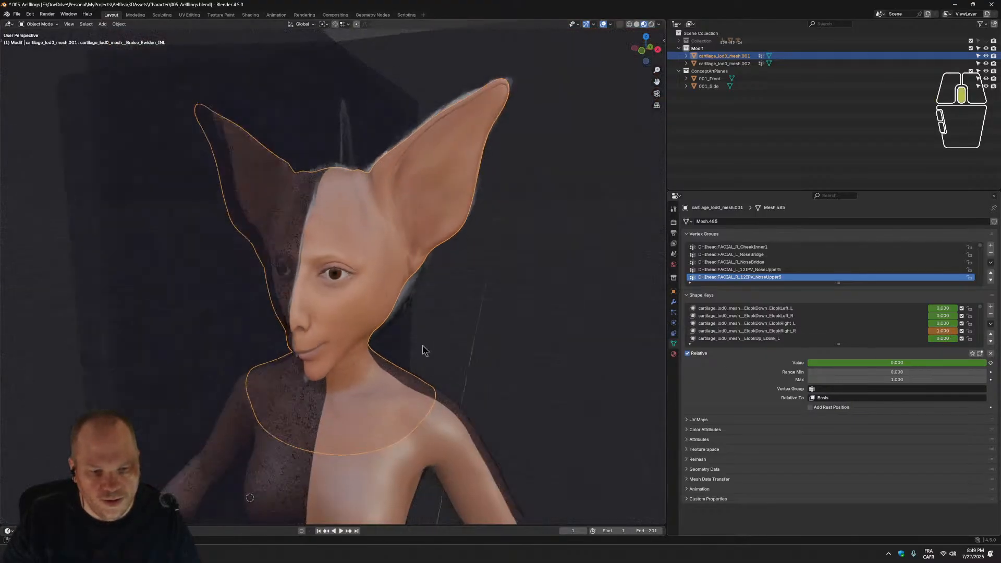
pyautogui.moveTo(425, 351); pyautogui.dragTo(438, 328, button='middle')
# Undo the test values on the head's eye look shape keys.
pyautogui.hotkey('ctrl', 'z')
pyautogui.hotkey('ctrl', 'z')
pyautogui.hotkey('ctrl', 'z')
pyautogui.hotkey('ctrl', 'z')
pyautogui.hotkey('ctrl', 'z')
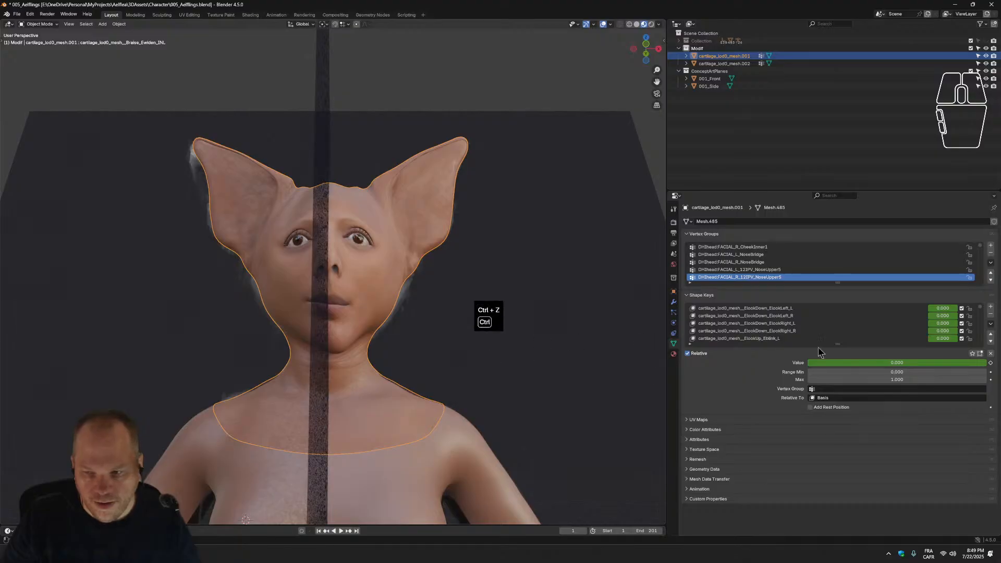
pyautogui.scroll(-5, 942, 323)
pyautogui.scroll(-6, 942, 324)
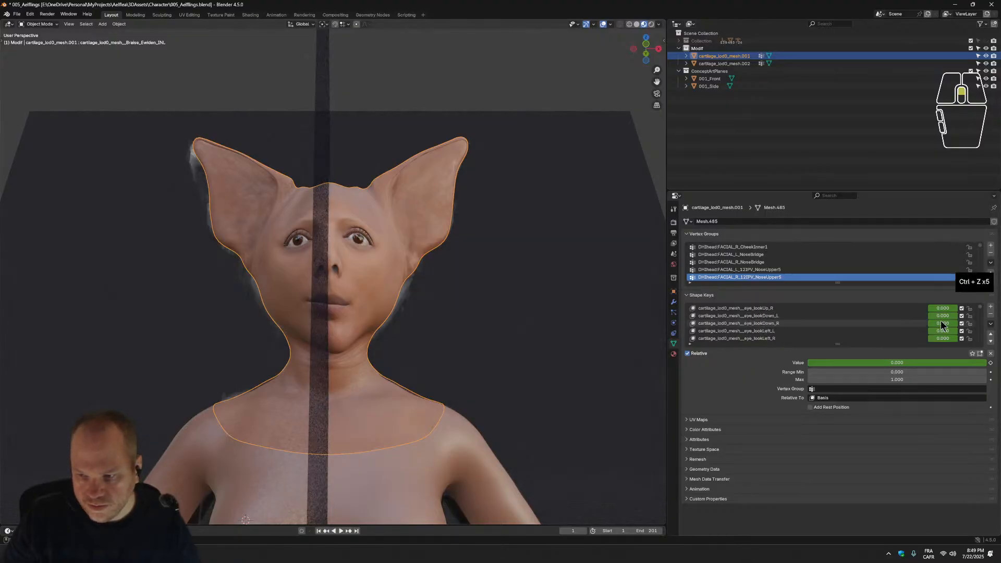
# Collapse the ConceptArtPlanes collection and hide its reference planes.
pyautogui.scroll(11, 939, 328)
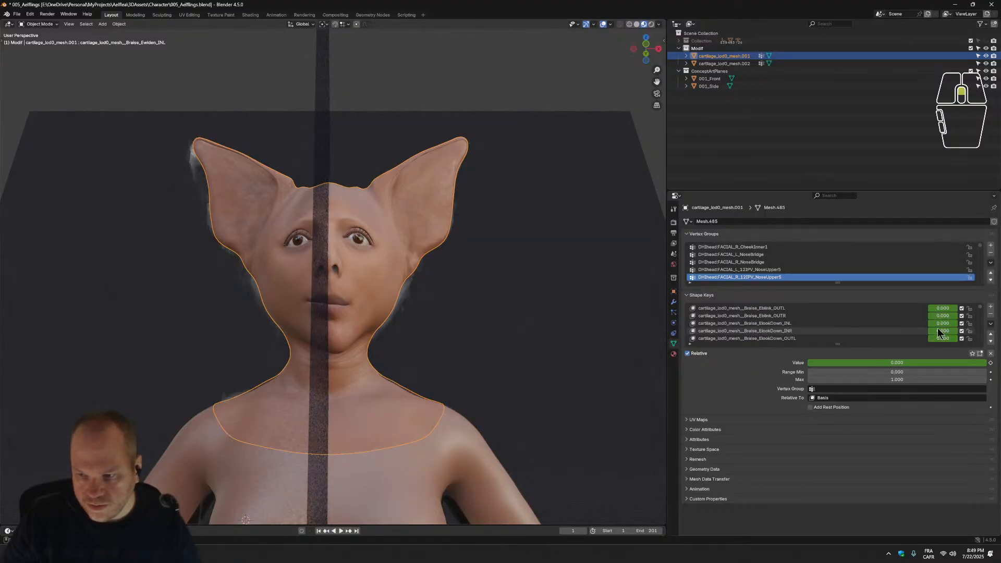
pyautogui.scroll(-3, 486, 280)
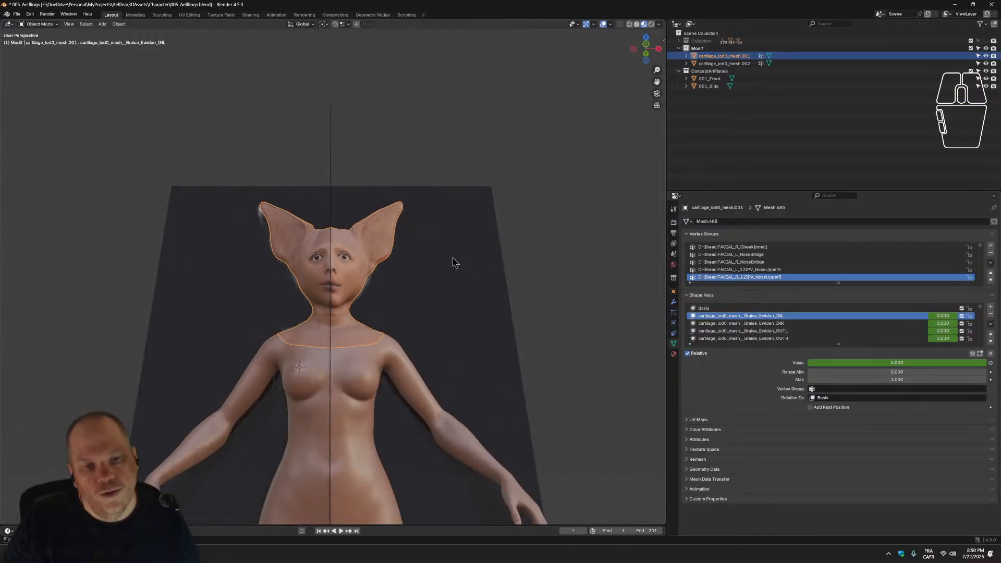
pyautogui.moveTo(456, 262); pyautogui.dragTo(509, 230, button='middle')
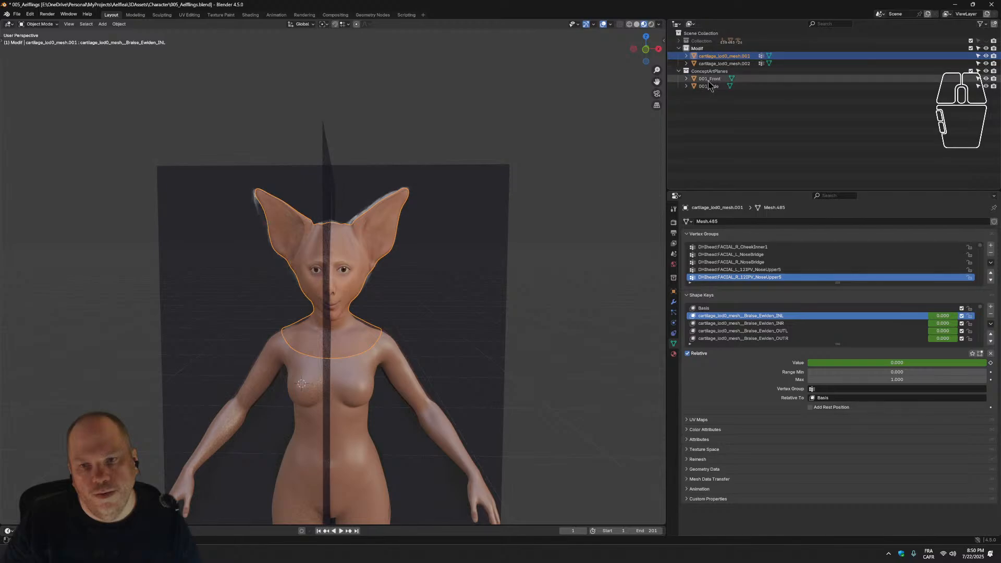
pyautogui.click(679, 71)
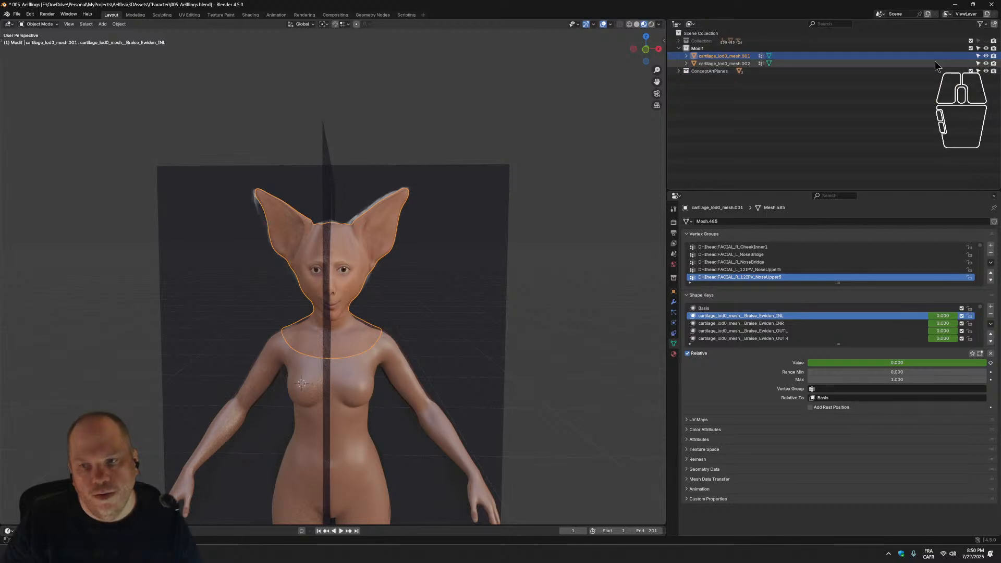
pyautogui.click(986, 70)
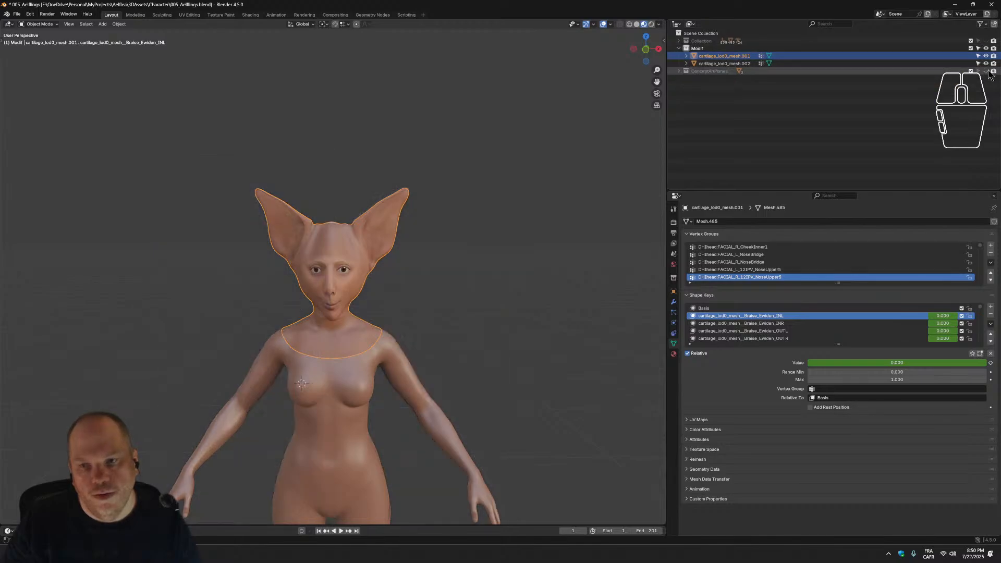
# Hide cartilage_lod0_mesh.001 and cartilage_lod0_mesh.002 in the Modif collection.
pyautogui.click(691, 41)
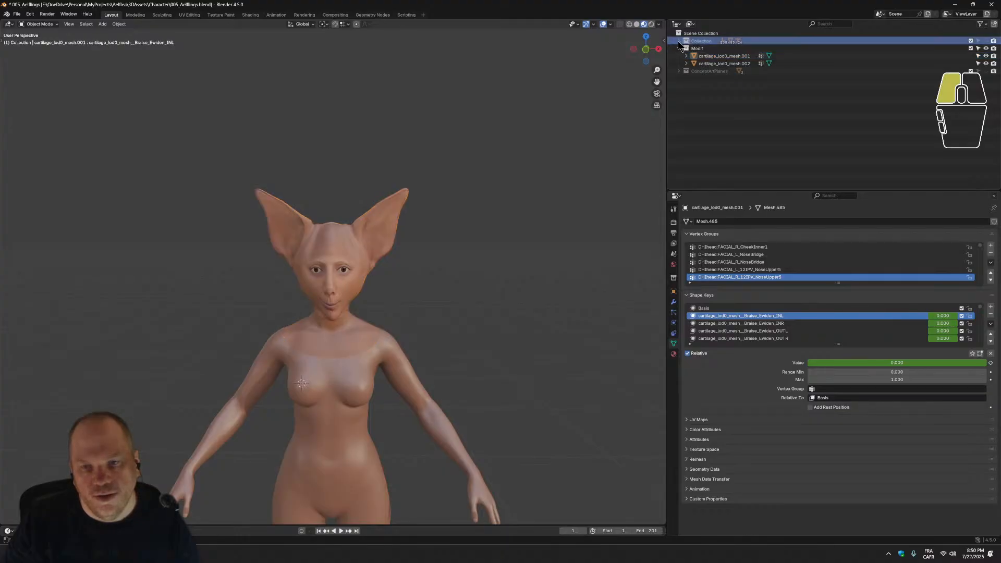
pyautogui.click(679, 40)
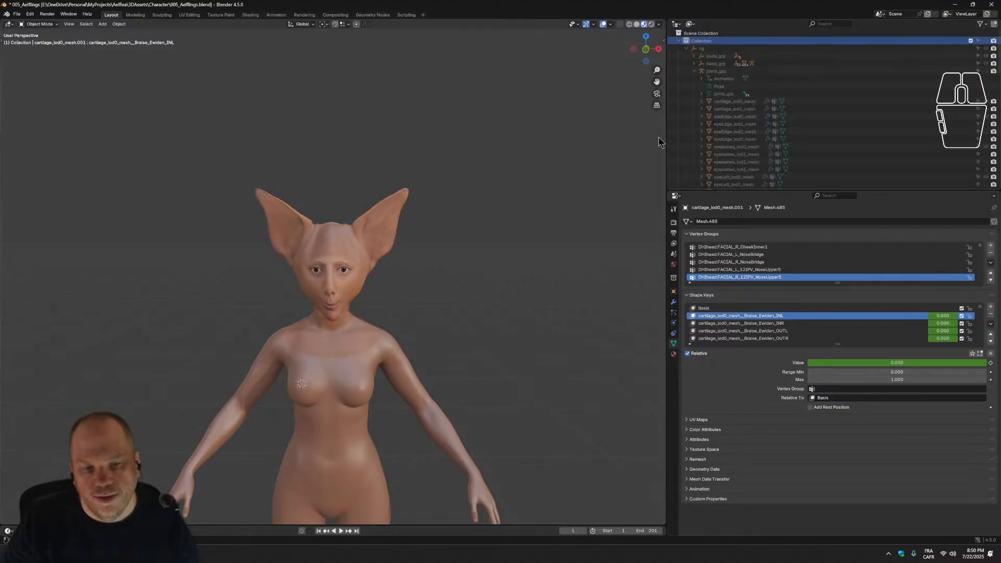
pyautogui.click(679, 41)
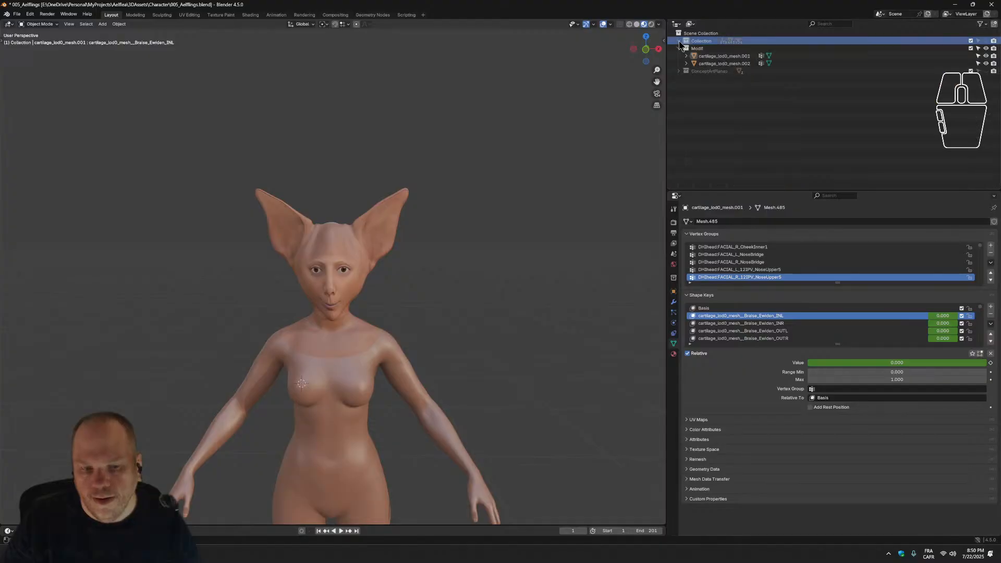
pyautogui.click(985, 56)
pyautogui.click(985, 63)
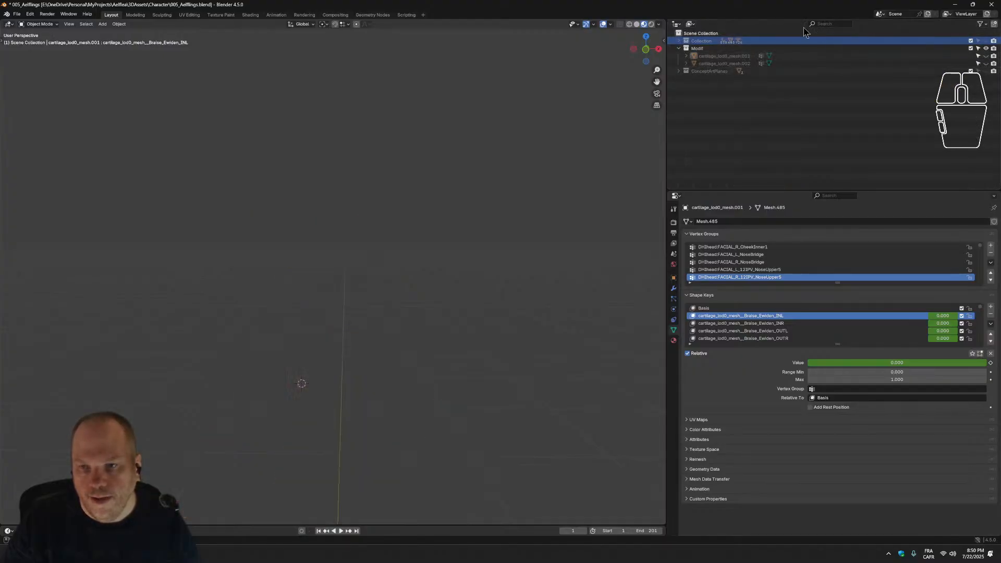
# Show the original MetaHuman rig's Collection and unhide head_lod0_mesh inside it.
pyautogui.click(679, 42)
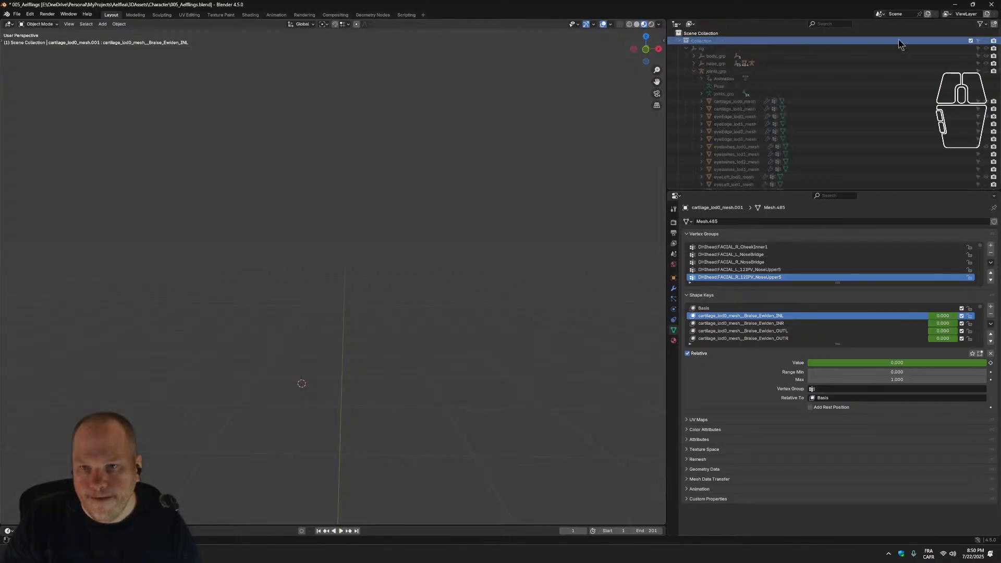
pyautogui.click(986, 41)
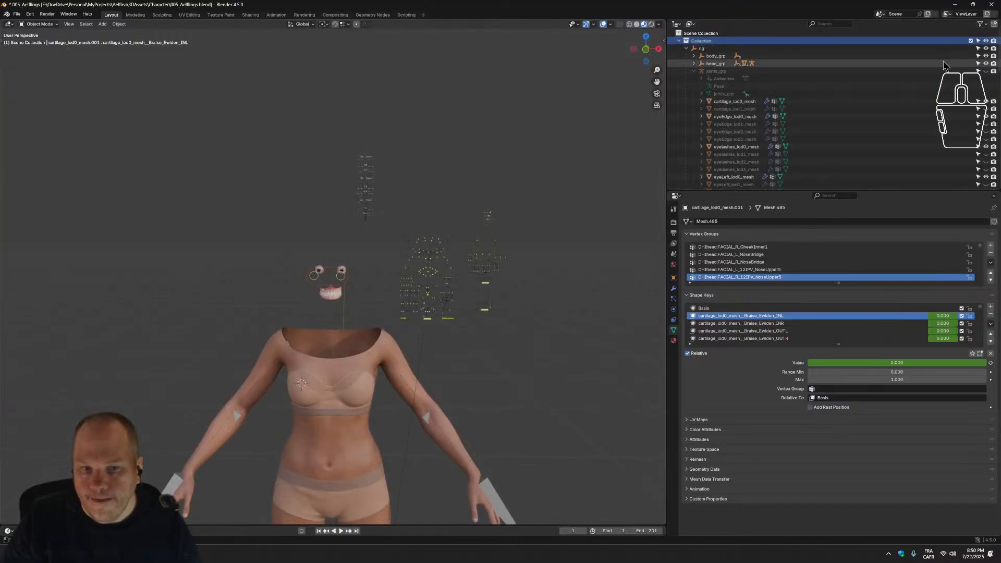
pyautogui.scroll(1, 396, 317)
pyautogui.scroll(-6, 816, 128)
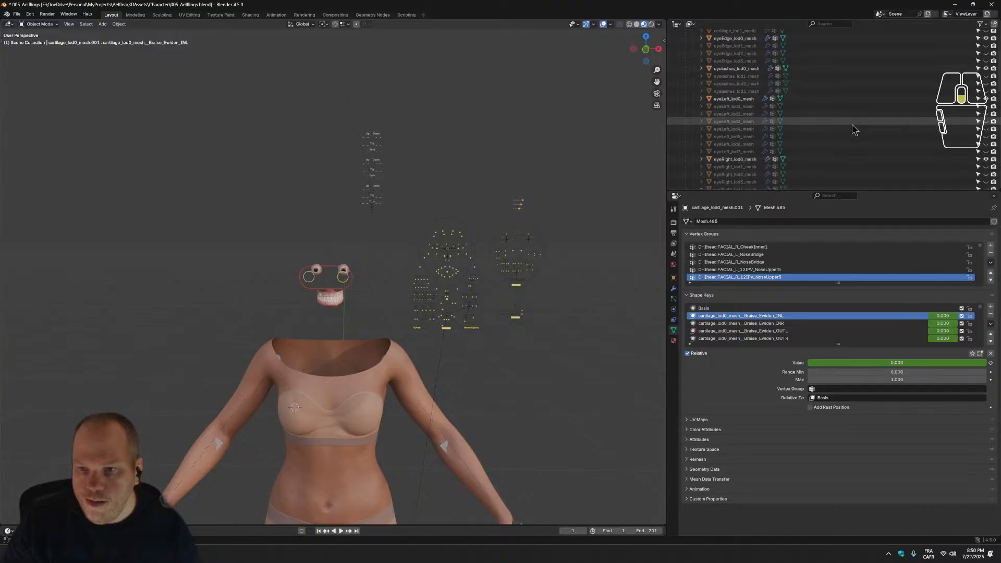
pyautogui.scroll(-8, 816, 128)
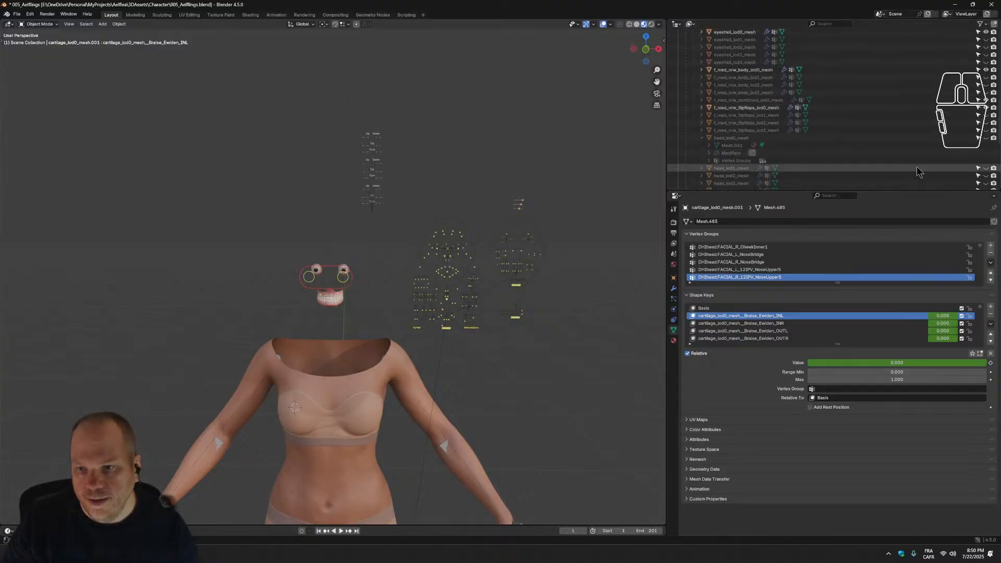
pyautogui.scroll(-6, 932, 172)
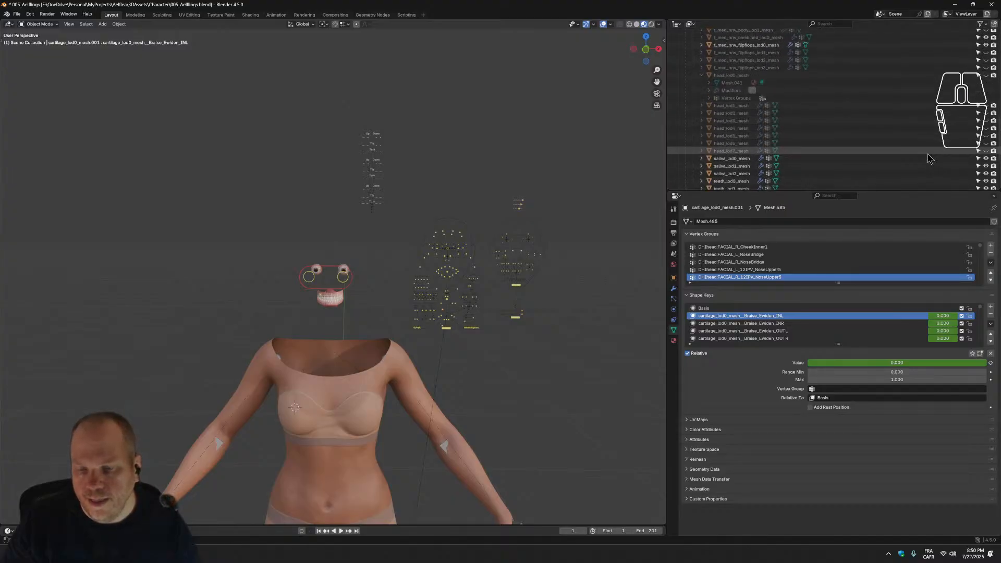
pyautogui.click(986, 75)
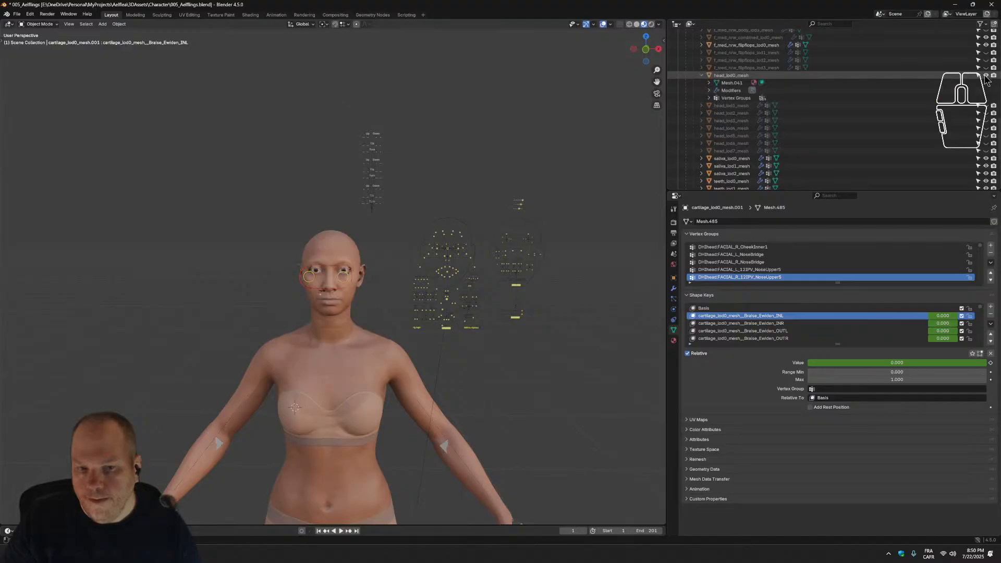
# Temporarily hide head_lod0_mesh to select the eye, saliva and teeth meshes inside it, and add the unhidden head to the selection.
pyautogui.click(379, 356)
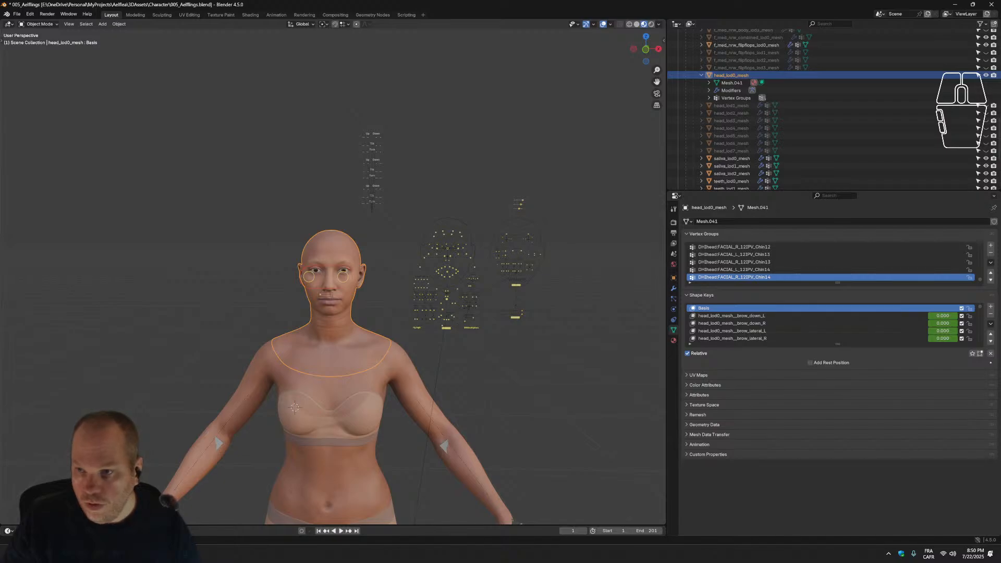
pyautogui.click(987, 75)
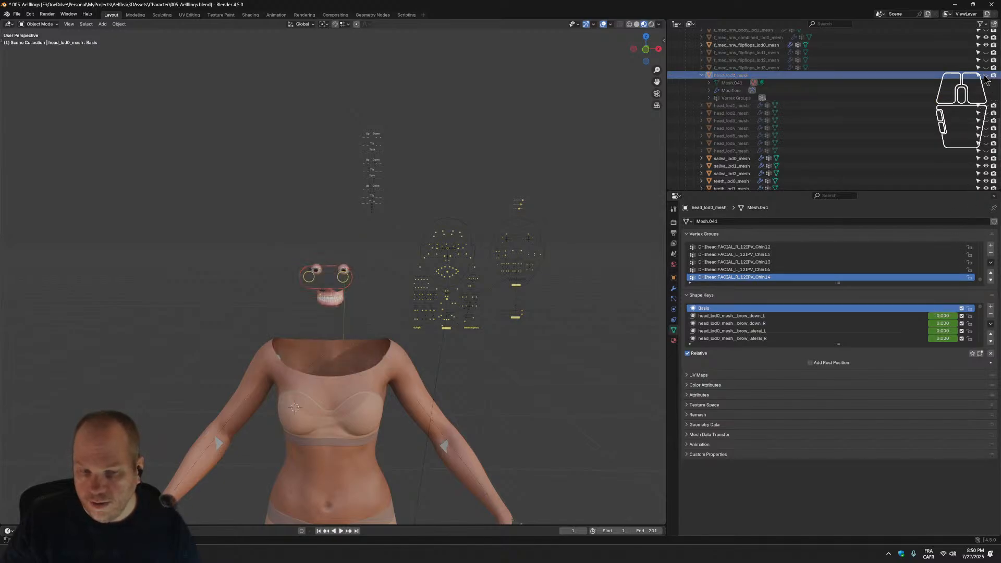
pyautogui.moveTo(245, 329); pyautogui.dragTo(255, 270, button='middle')
pyautogui.moveTo(257, 242); pyautogui.dragTo(360, 308)
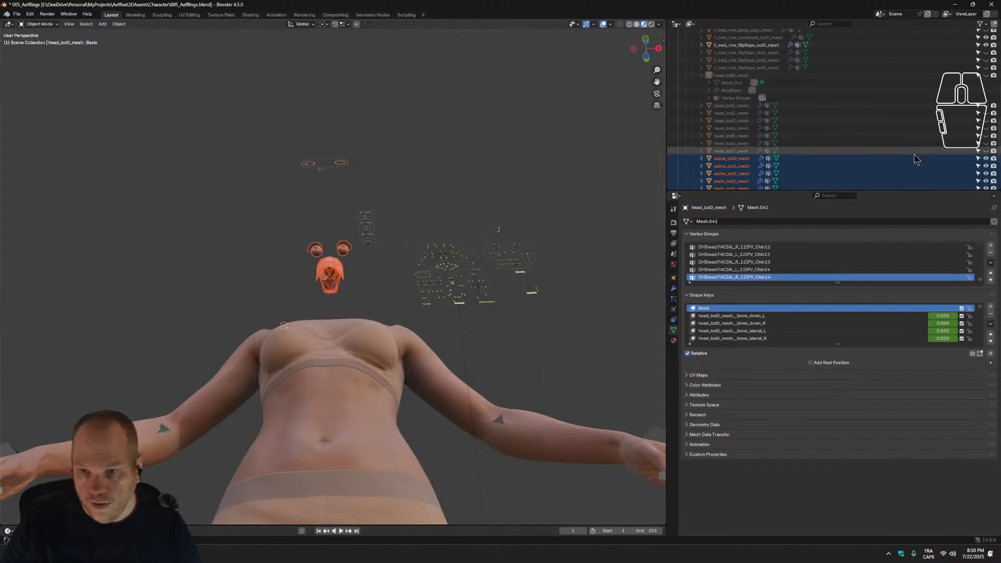
pyautogui.click(986, 75)
pyautogui.keyDown('ctrl'); pyautogui.click(828, 78); pyautogui.keyUp('ctrl')
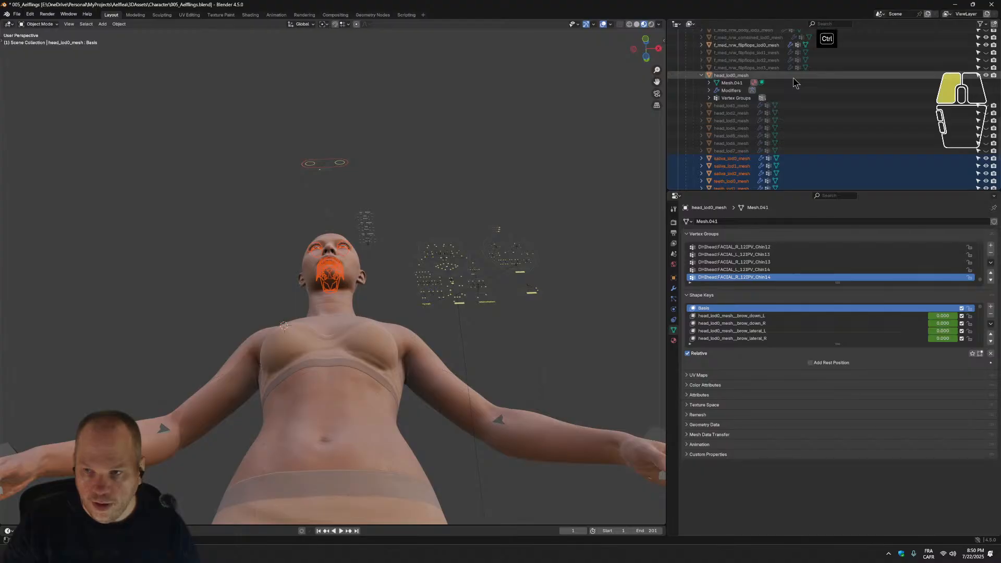
# Undo the accidental selection of the leg rig and add f_med_nrw_body_lod0_mesh to the selected head meshes.
pyautogui.scroll(-5, 355, 286)
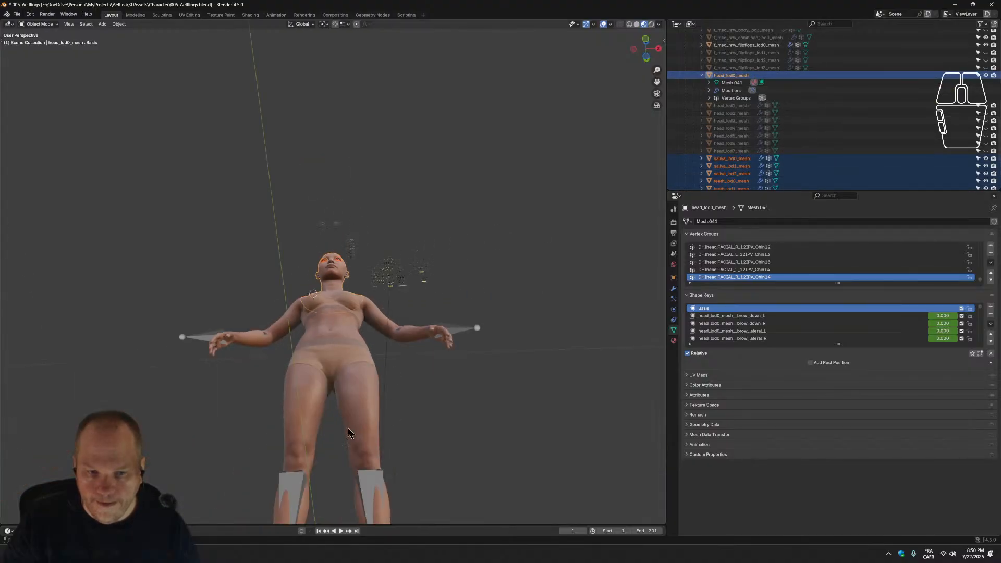
pyautogui.click(333, 353)
pyautogui.moveTo(444, 229); pyautogui.dragTo(440, 308, button='middle')
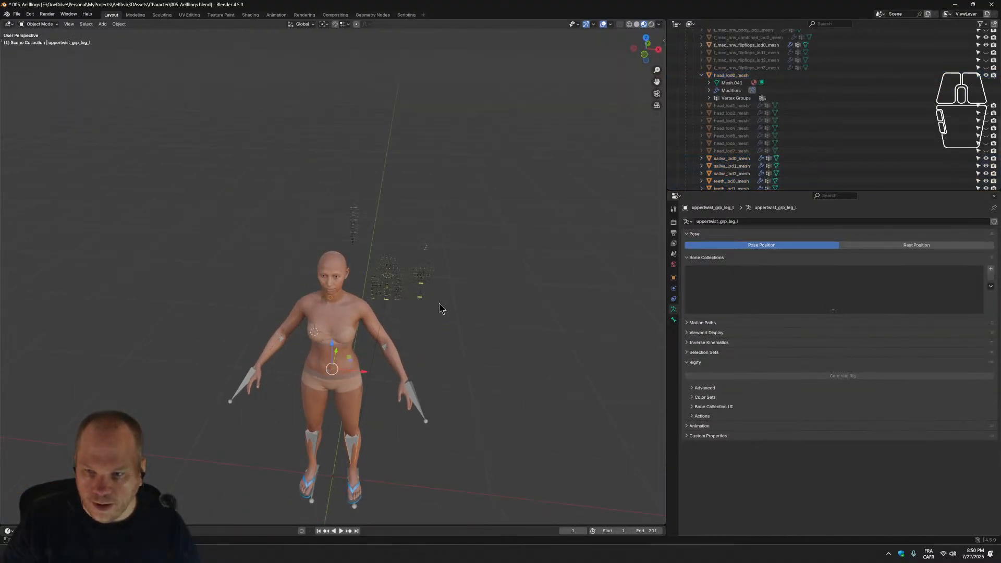
pyautogui.scroll(2, 471, 275)
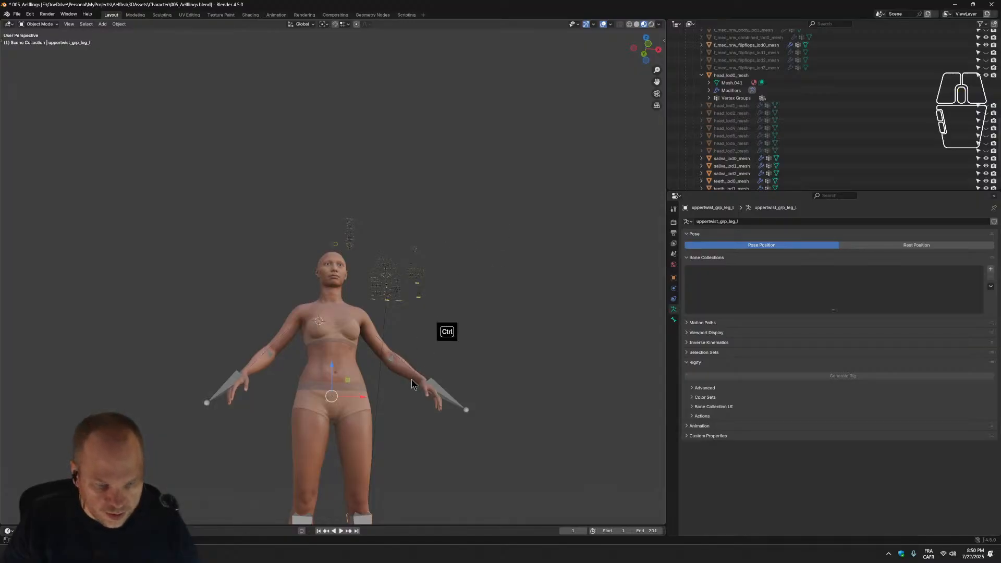
pyautogui.hotkey('ctrl', 'z')
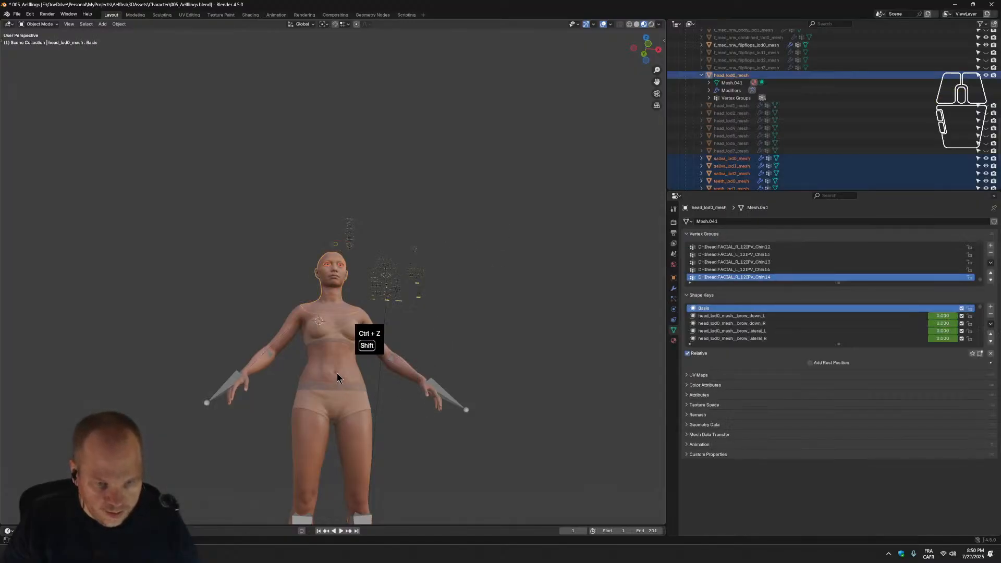
pyautogui.hotkey('ctrl', 'z')
pyautogui.hotkey('ctrl', 'z')
pyautogui.moveTo(490, 262); pyautogui.dragTo(423, 277, button='middle')
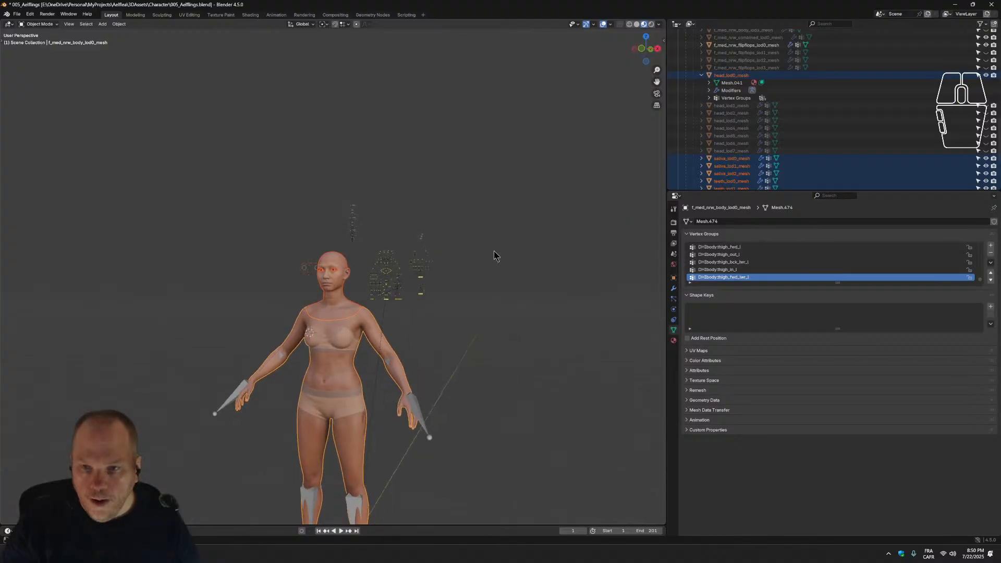
# Copy the selected body, head, eye, saliva and teeth objects and collapse the original Collection.
pyautogui.hotkey('ctrl', 'c')
pyautogui.scroll(10, 887, 104)
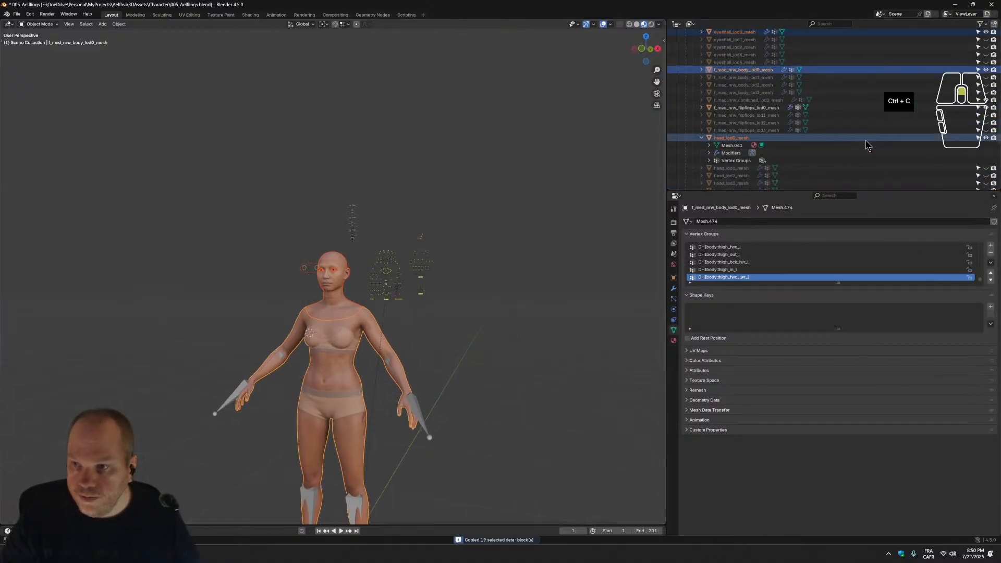
pyautogui.hotkey('ctrl', 'c')
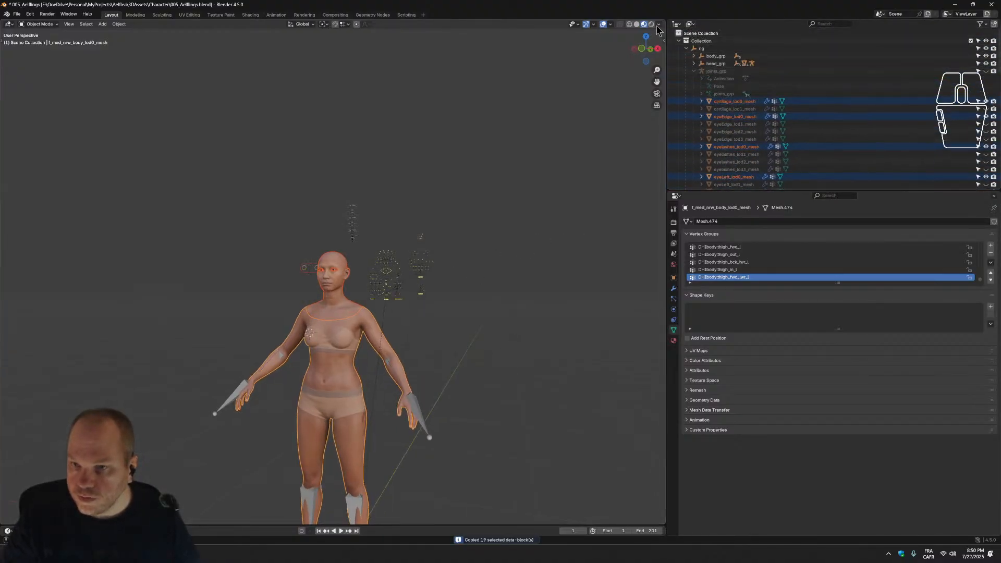
pyautogui.click(679, 40)
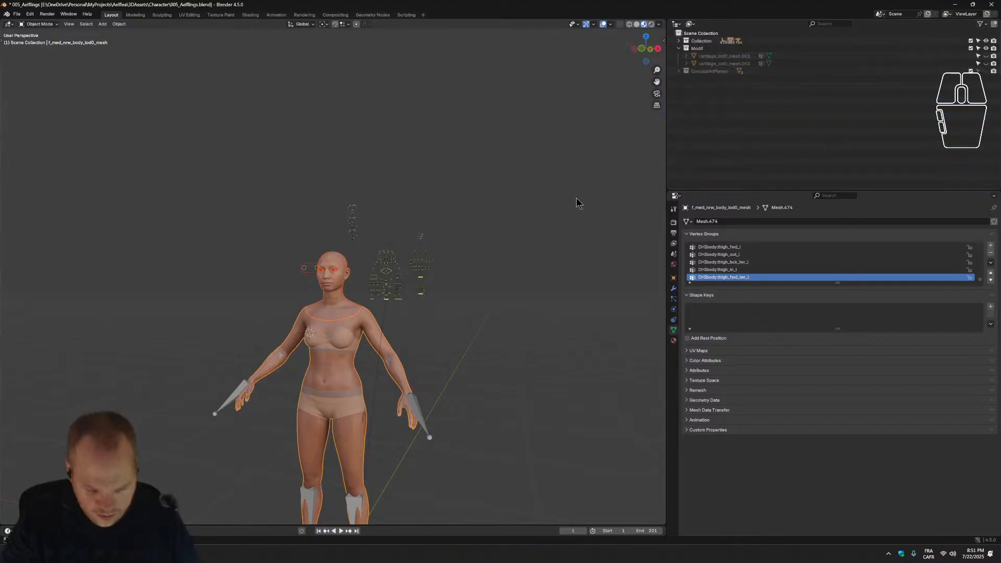
pyautogui.hotkey('ctrl', 'c')
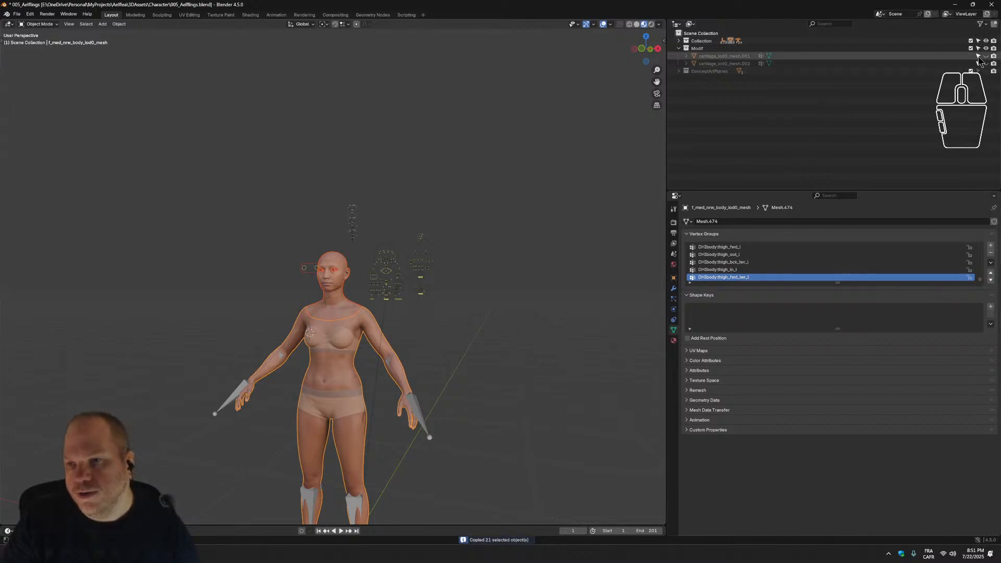
# Make Modif the active collection and paste the copied objects into it.
pyautogui.click(714, 74)
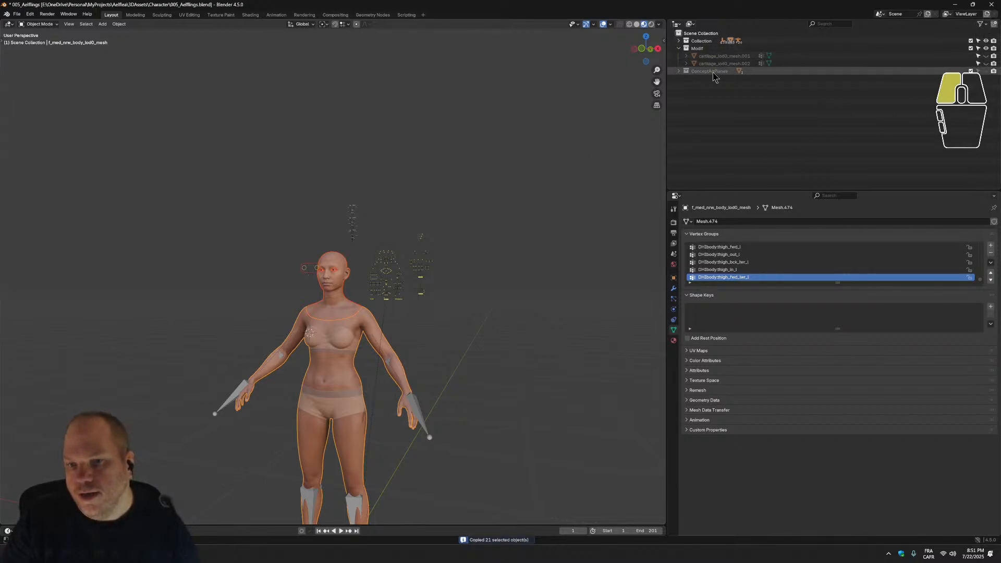
pyautogui.click(679, 72)
pyautogui.click(679, 72)
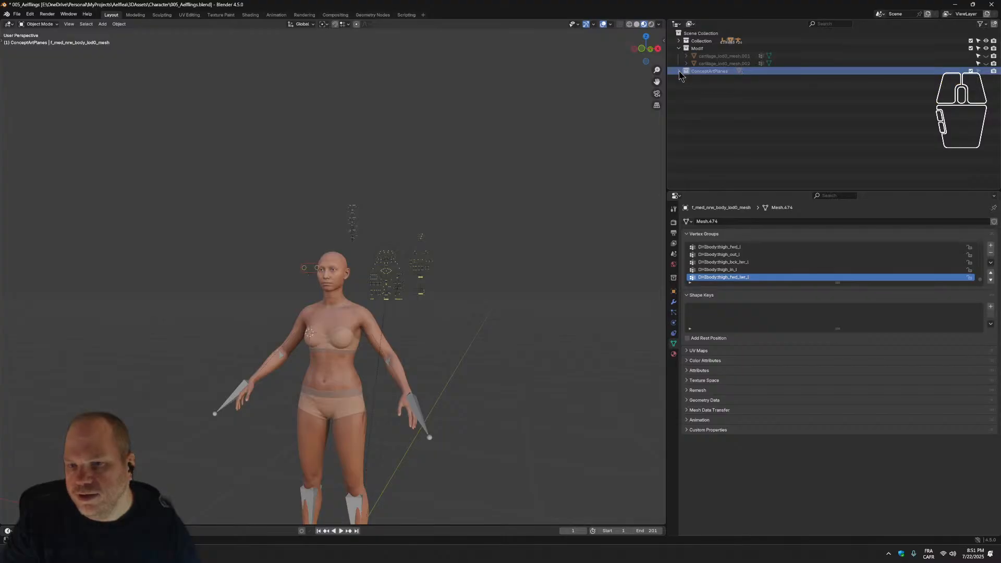
pyautogui.click(708, 48)
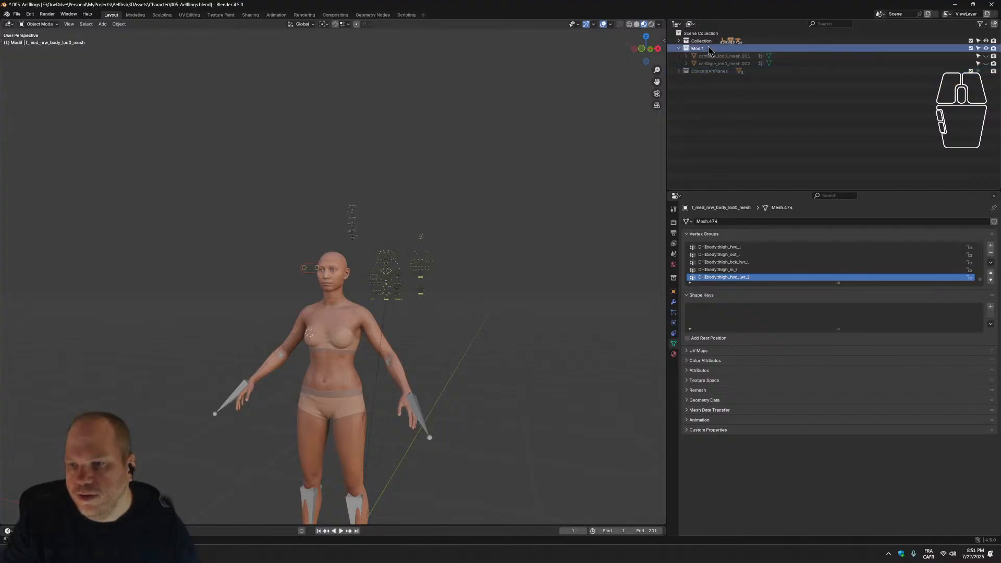
pyautogui.hotkey('ctrl', 'v')
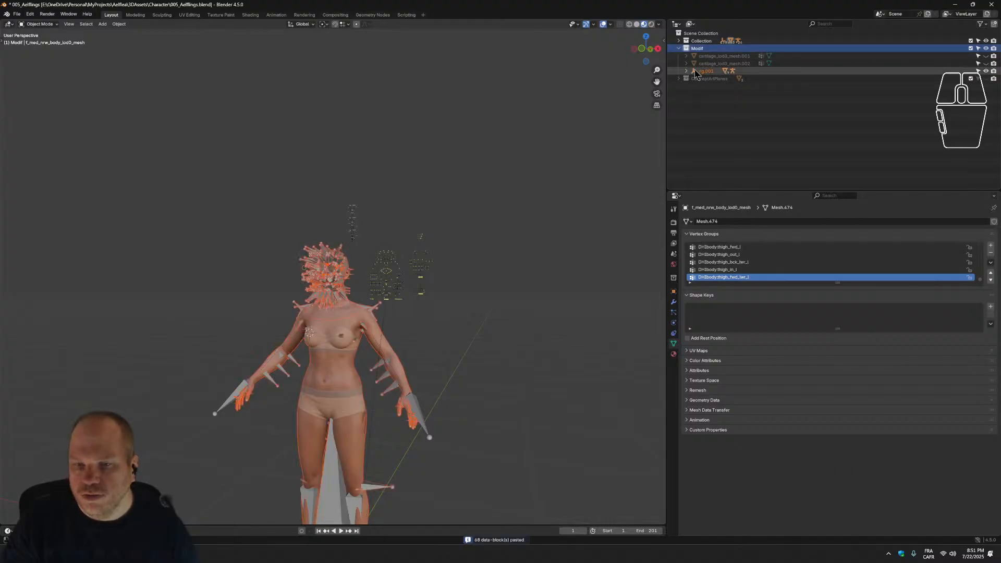
# Hide the original Collection and expand rig.001 and joints_grp.001 to list the pasted meshes.
pyautogui.click(986, 41)
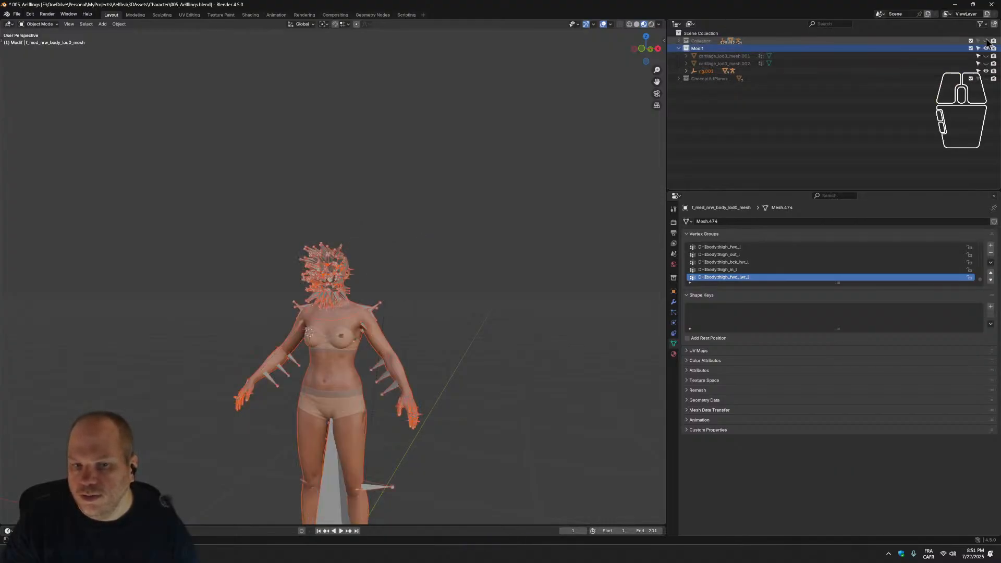
pyautogui.click(686, 71)
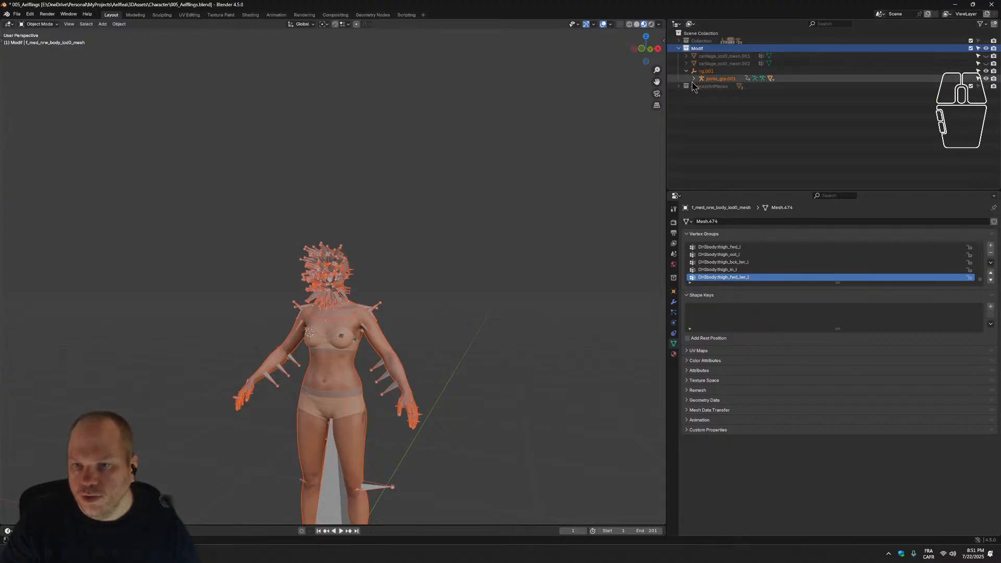
pyautogui.click(694, 79)
pyautogui.scroll(-3, 741, 116)
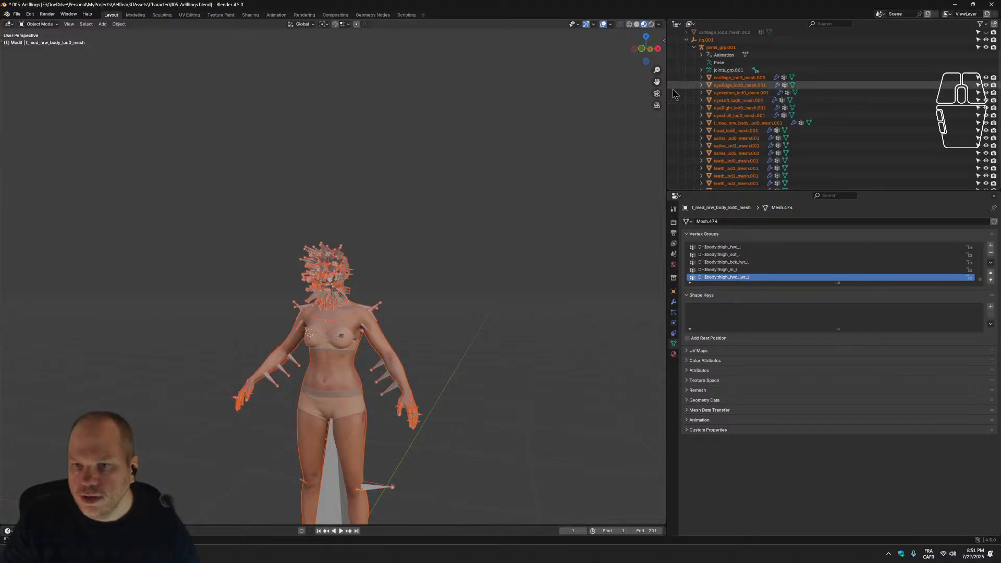
# Delete the copied saliva LOD1–2 meshes and teeth LOD1–7 meshes from joints_grp.001.
pyautogui.scroll(-3, 736, 93)
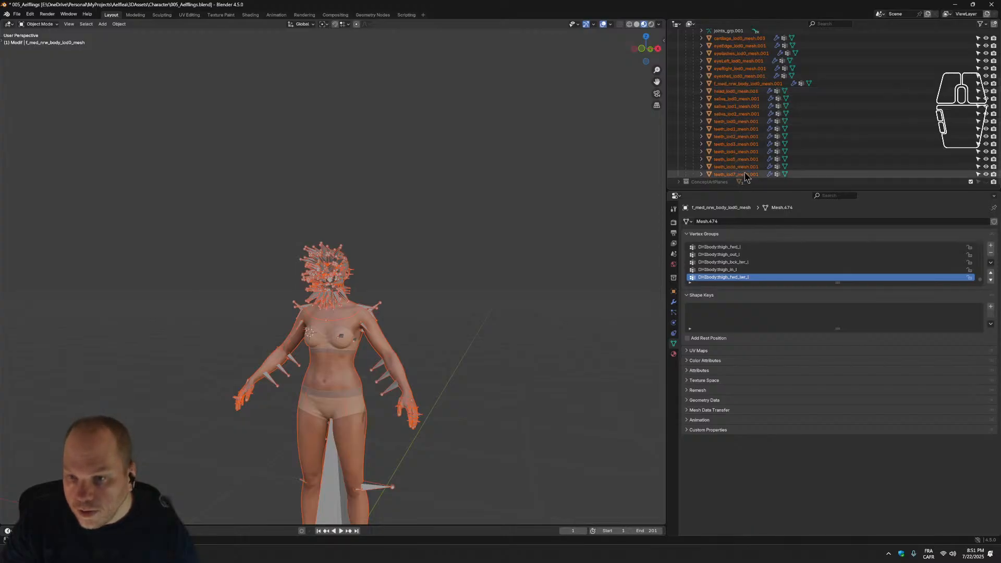
pyautogui.click(737, 106)
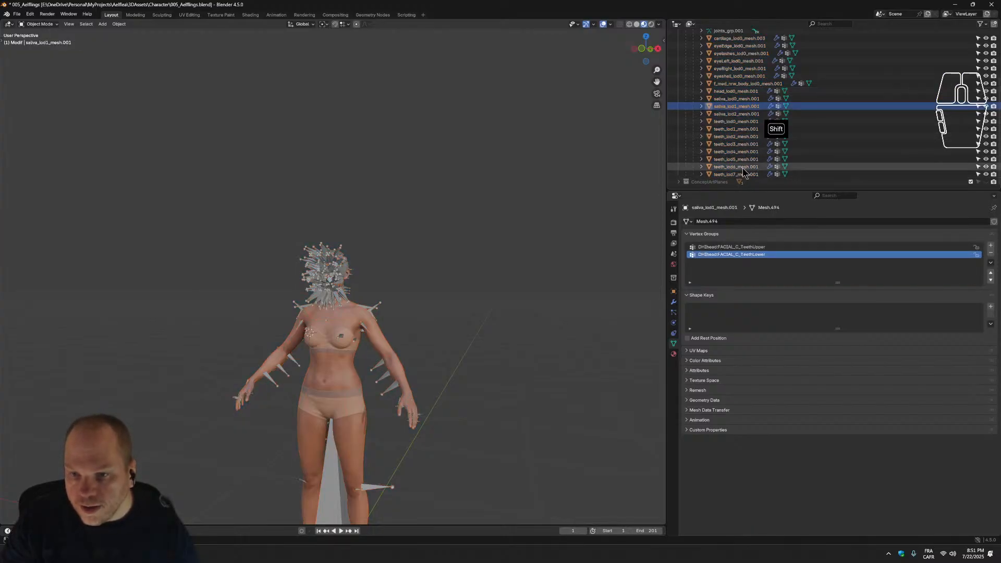
pyautogui.keyDown('shift'); pyautogui.click(741, 113); pyautogui.keyUp('shift')
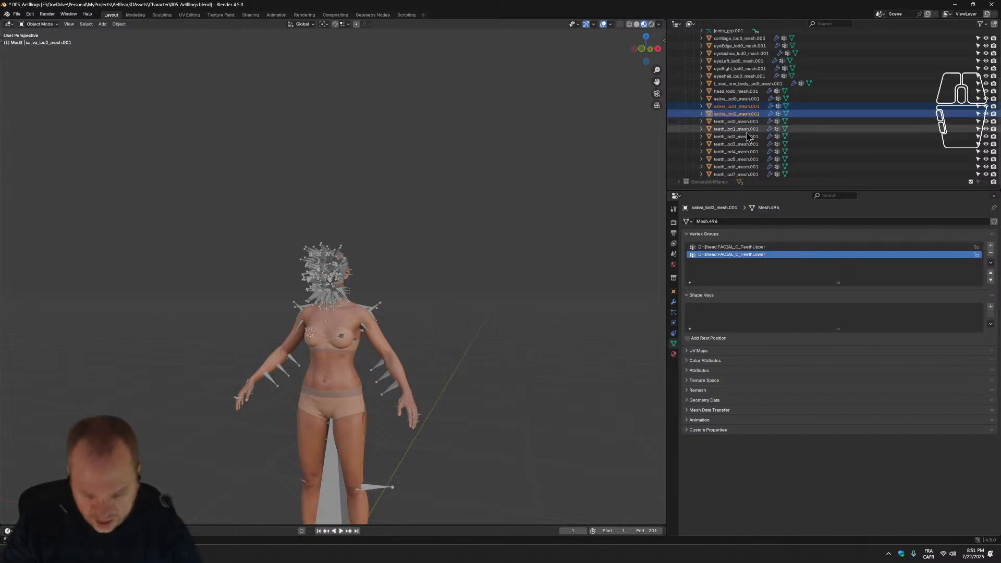
pyautogui.press('Delete')
pyautogui.click(746, 130)
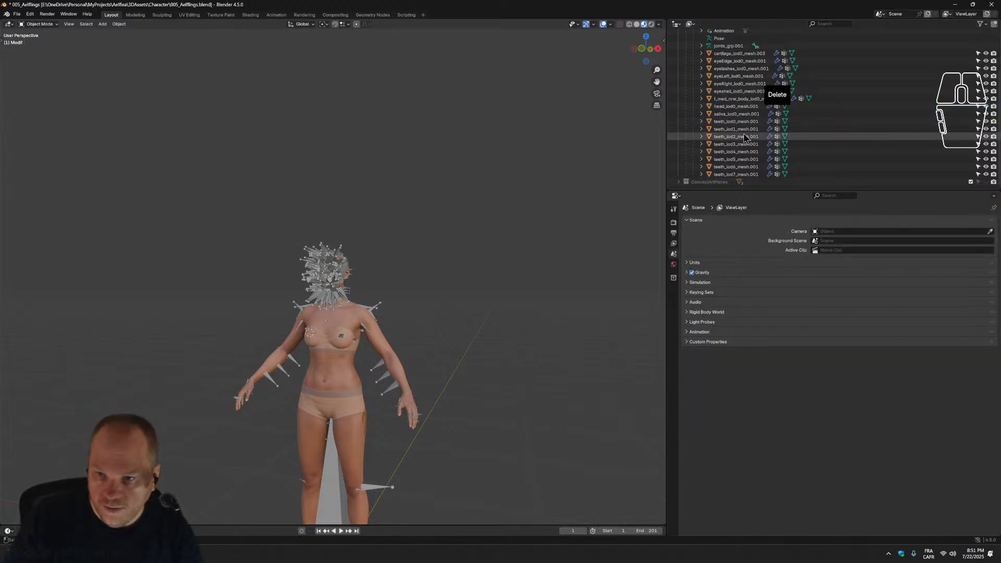
pyautogui.keyDown('shift'); pyautogui.click(742, 174); pyautogui.keyUp('shift')
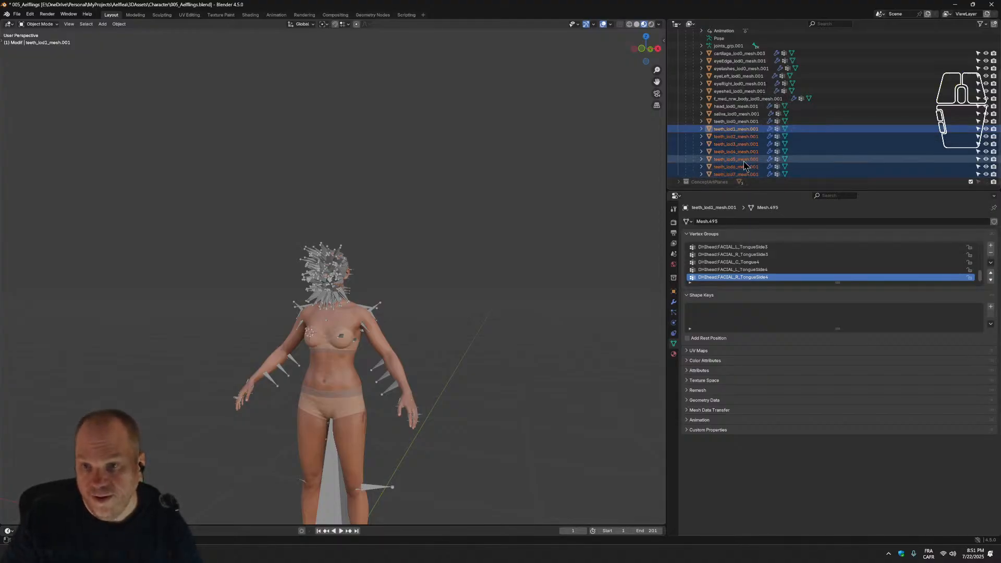
pyautogui.press('Delete')
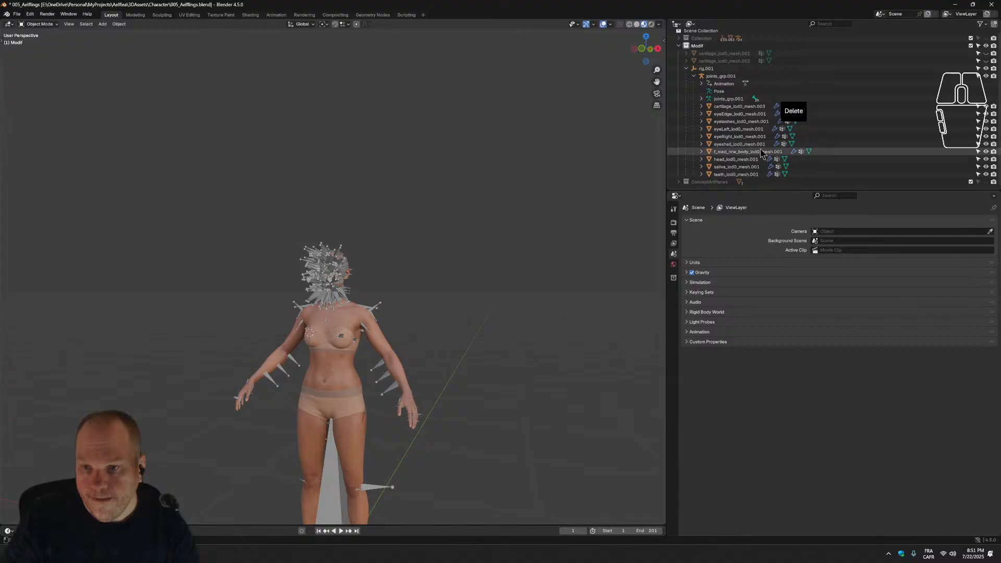
# Move the remaining LOD0 meshes, from cartilage_lod0_mesh.003 to teeth_lod0_mesh.001, out of joints_grp.001 directly into the Modif collection.
pyautogui.click(747, 173)
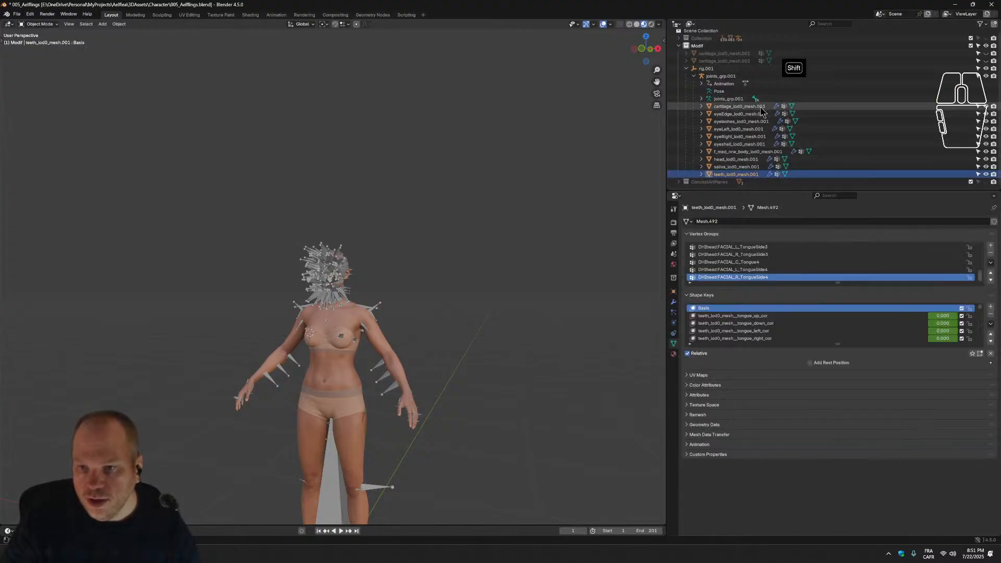
pyautogui.keyDown('shift'); pyautogui.click(761, 107); pyautogui.keyUp('shift')
pyautogui.keyDown('shift'); pyautogui.moveTo(760, 107); pyautogui.dragTo(696, 48); pyautogui.keyUp('shift')
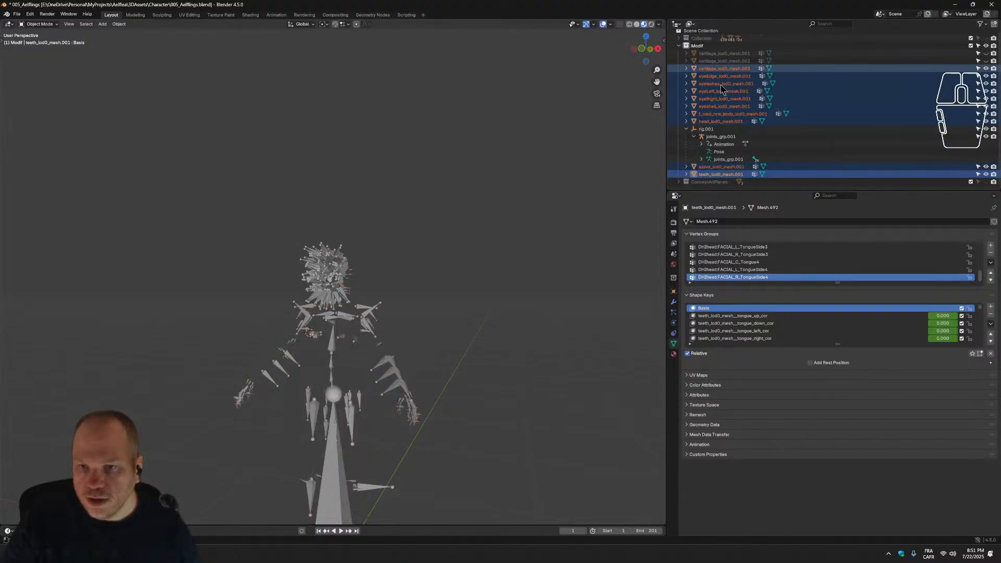
pyautogui.click(721, 167)
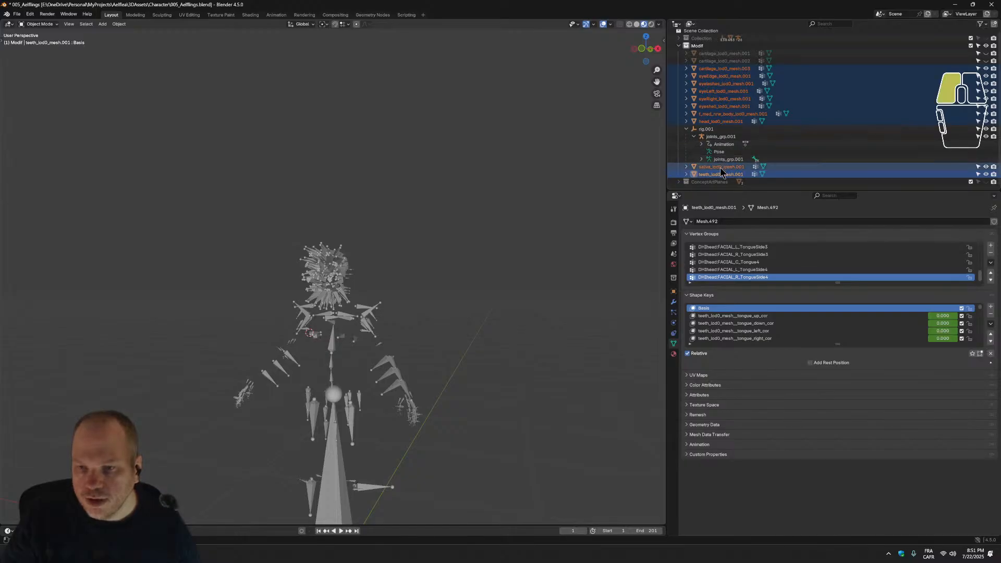
# Delete the emptied rig.001 and its joints_grp.001 armature from the Modif collection.
pyautogui.click(688, 130)
pyautogui.click(737, 147)
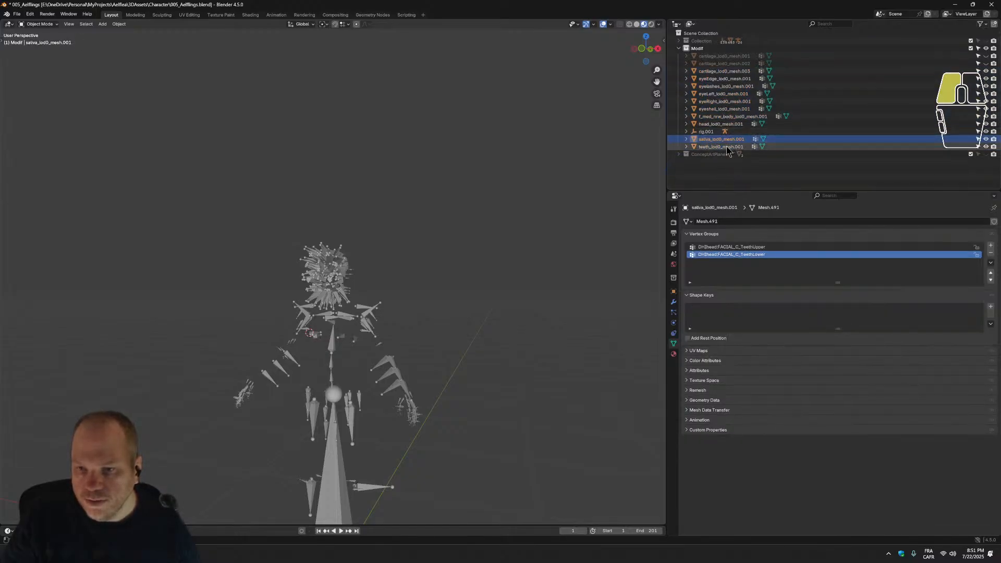
pyautogui.click(704, 139)
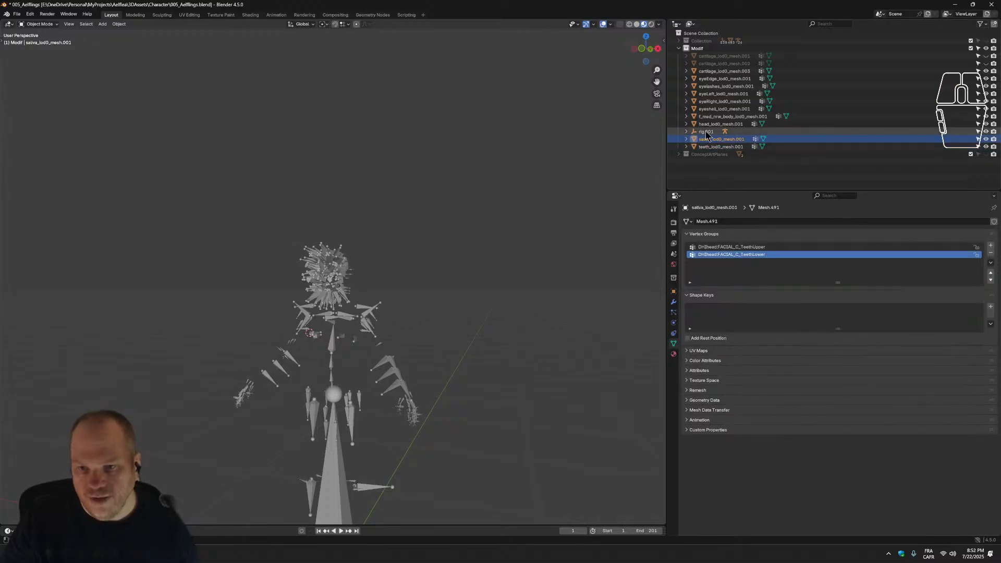
pyautogui.click(705, 132)
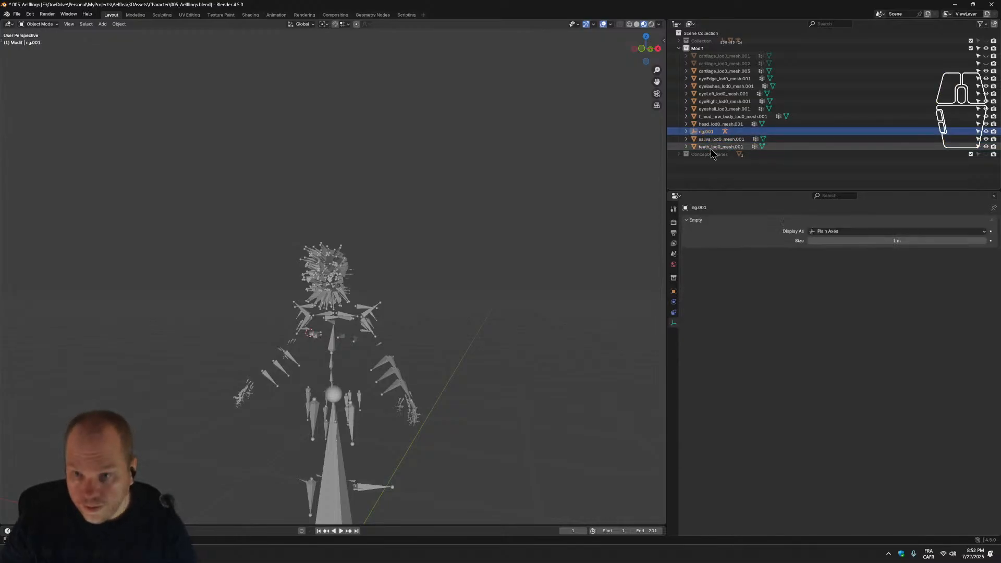
pyautogui.press('Delete')
pyautogui.click(713, 132)
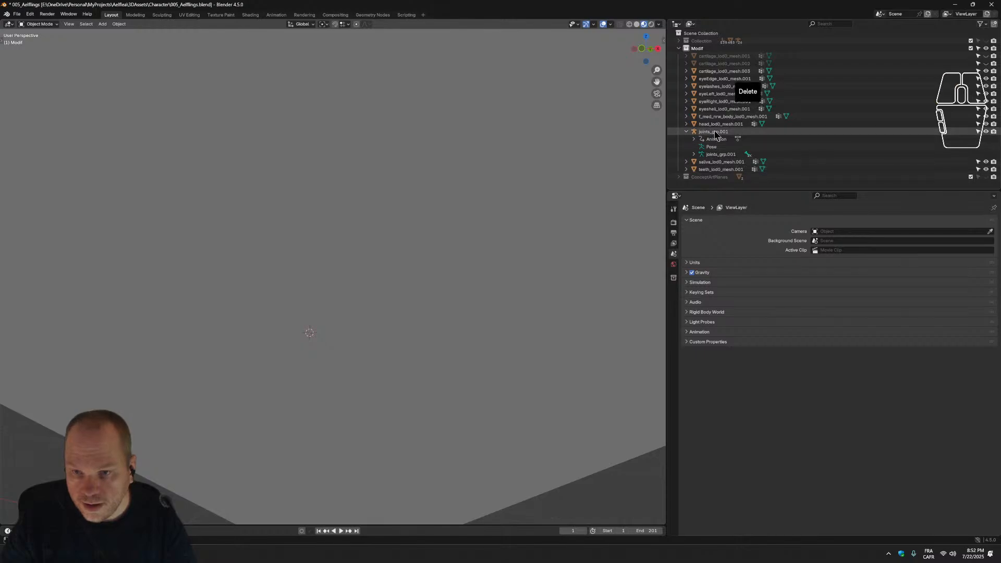
pyautogui.press('Delete')
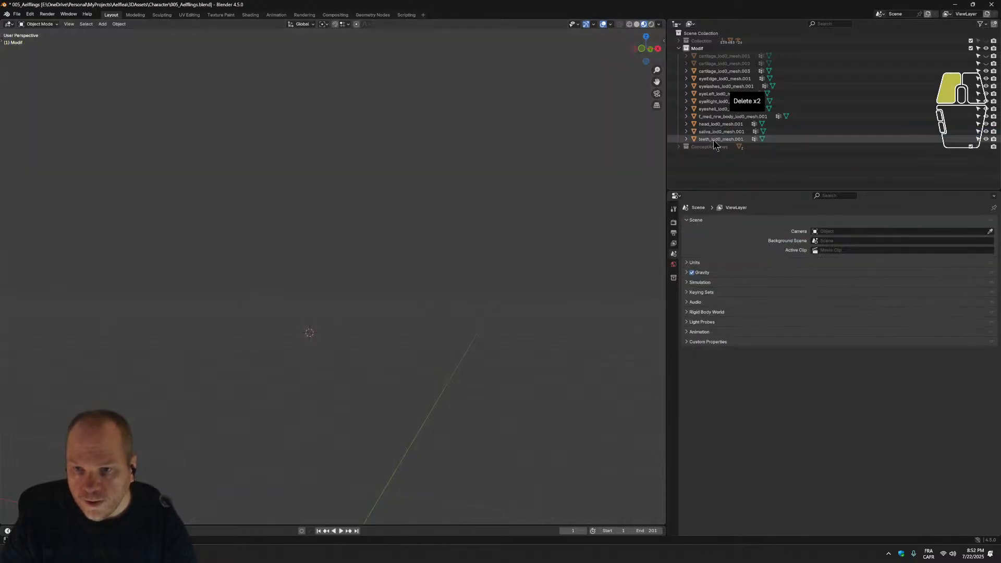
# Scale all the copied LOD0 meshes, from cartilage_lod0_mesh.003 to teeth_lod0_mesh.001, by 0.01.
pyautogui.click(713, 140)
pyautogui.keyDown('shift'); pyautogui.click(724, 74); pyautogui.keyUp('shift')
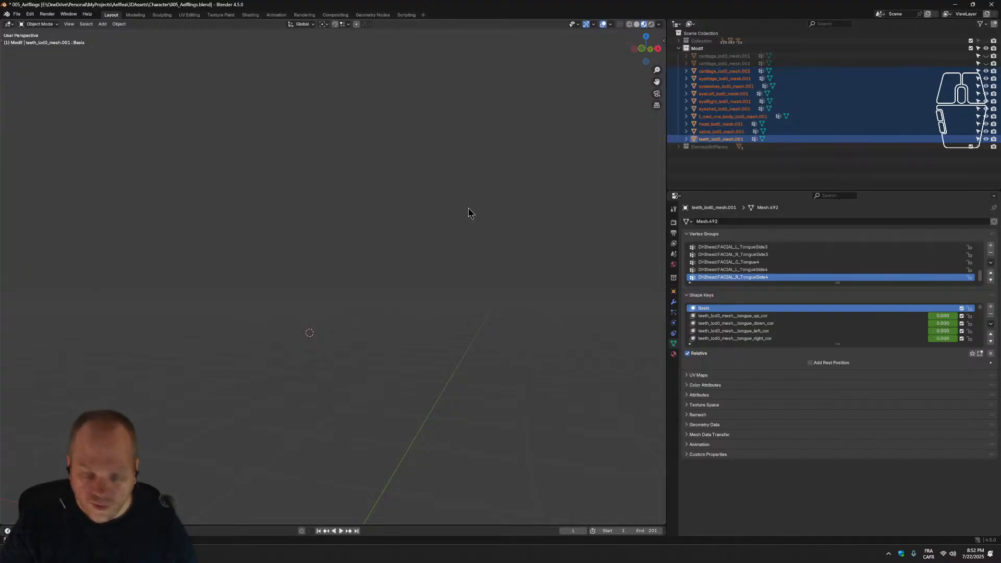
pyautogui.moveTo(469, 208)
pyautogui.mouseDown(button='middle')
pyautogui.moveTo(475, 216)
pyautogui.moveTo(483, 134)
pyautogui.moveTo(476, 215)
pyautogui.mouseUp(button='middle')
pyautogui.write('s')
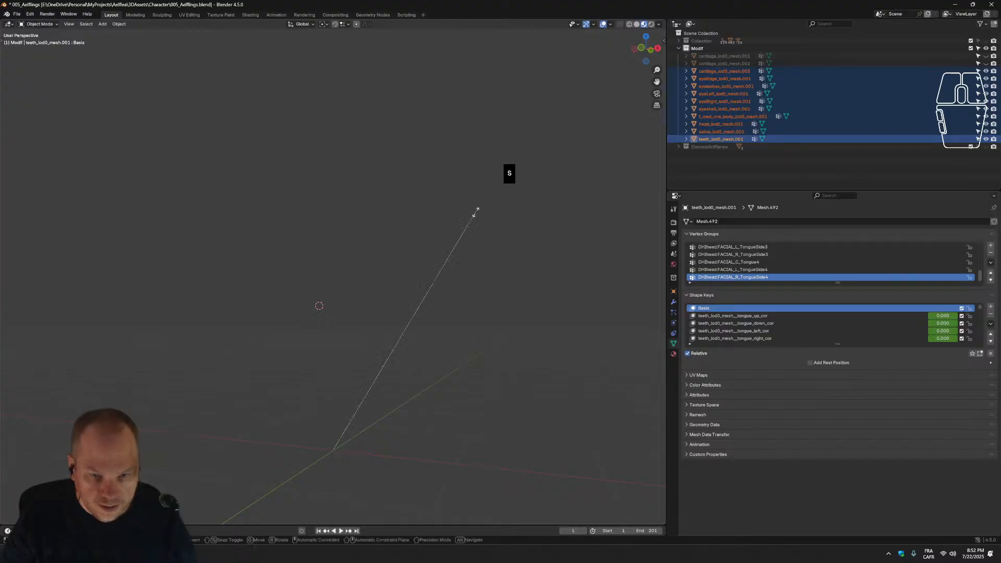
pyautogui.write('0.01')
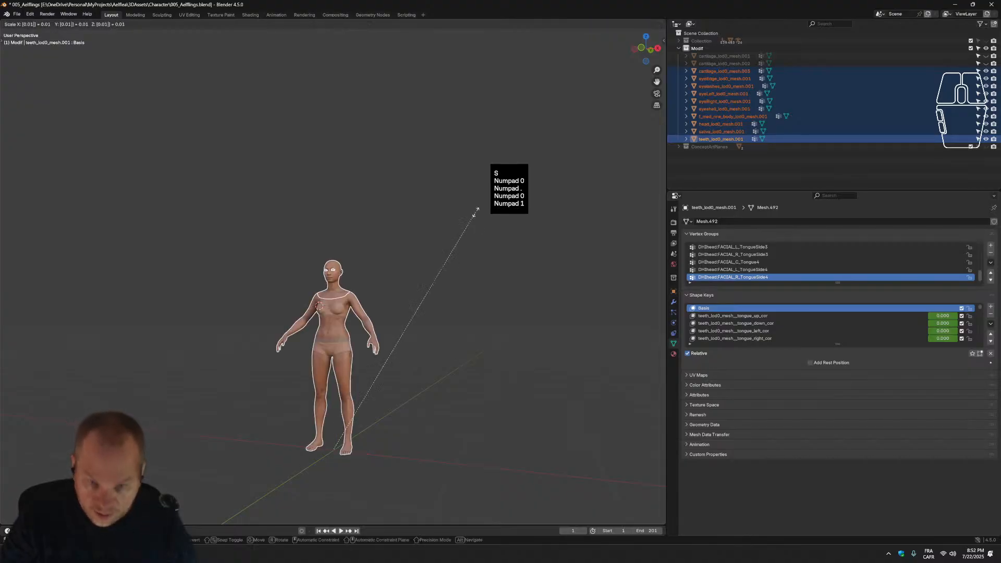
pyautogui.press('KP_Enter')
# Apply the rotation and scale of the selected meshes, saving the file before and after.
pyautogui.keyDown('ctrl'); pyautogui.moveTo(340, 353); pyautogui.dragTo(430, 348, button='middle'); pyautogui.keyUp('ctrl')
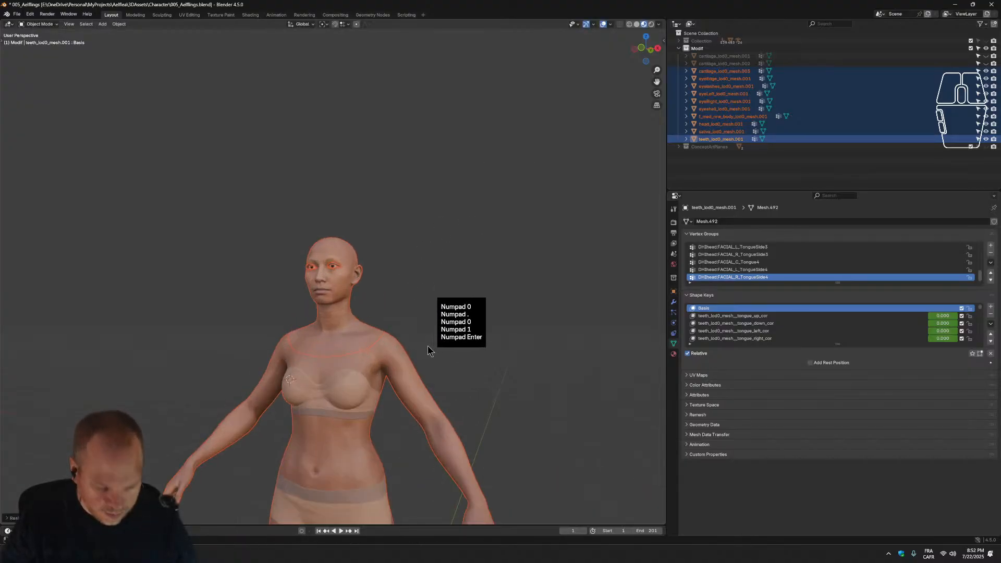
pyautogui.hotkey('ctrl', 's')
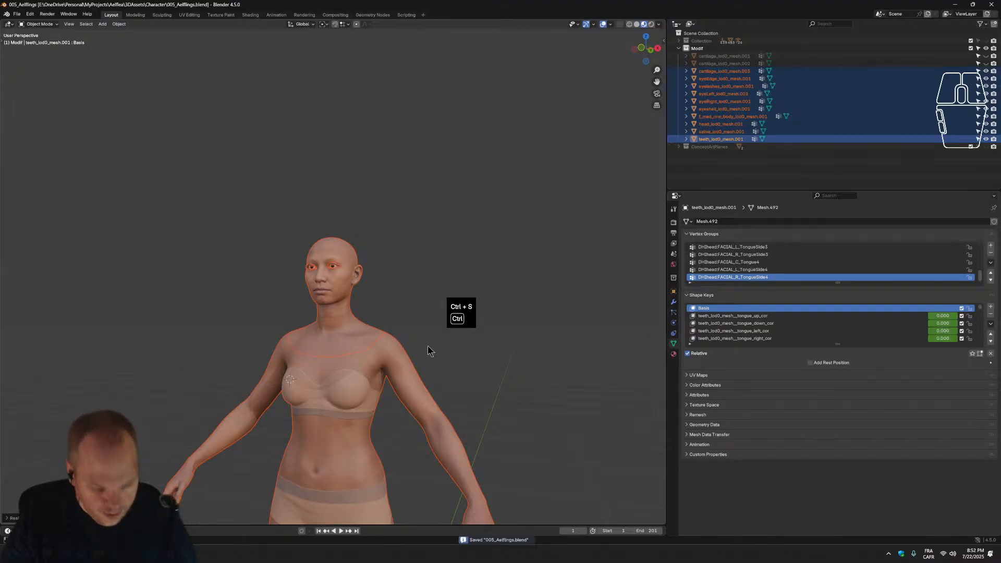
pyautogui.hotkey('ctrl', 'a')
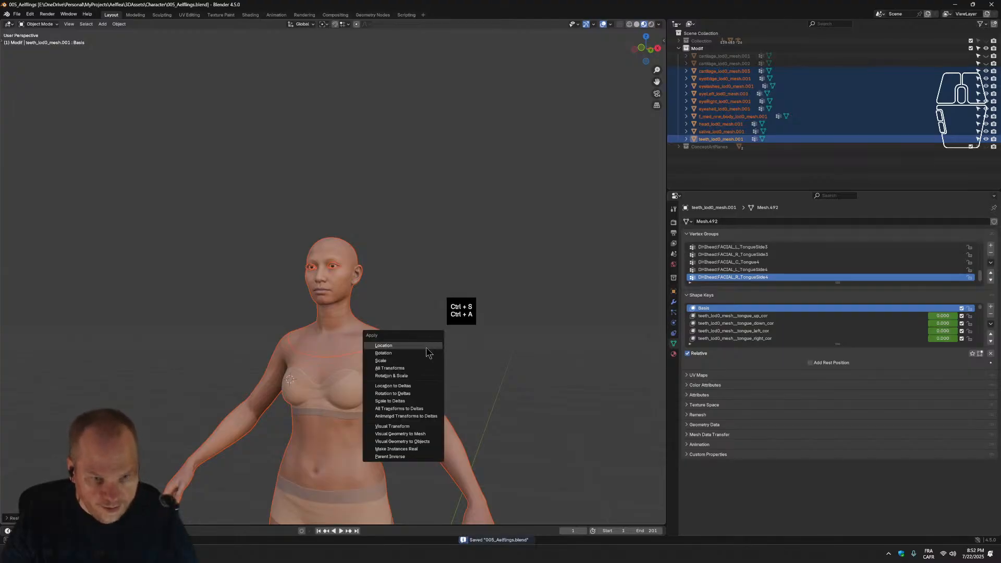
pyautogui.click(406, 373)
pyautogui.moveTo(438, 351); pyautogui.dragTo(525, 235, button='middle')
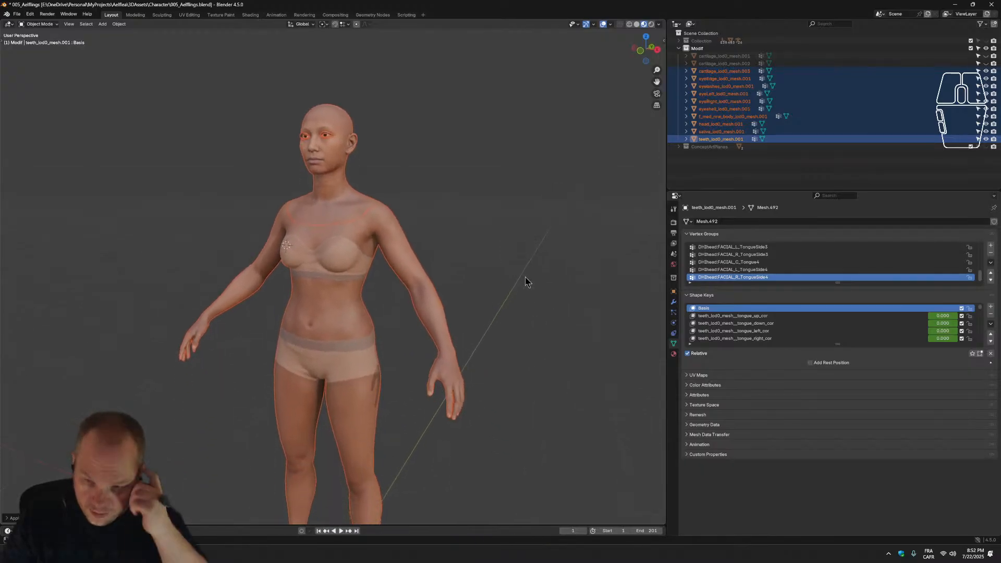
pyautogui.hotkey('ctrl', 's')
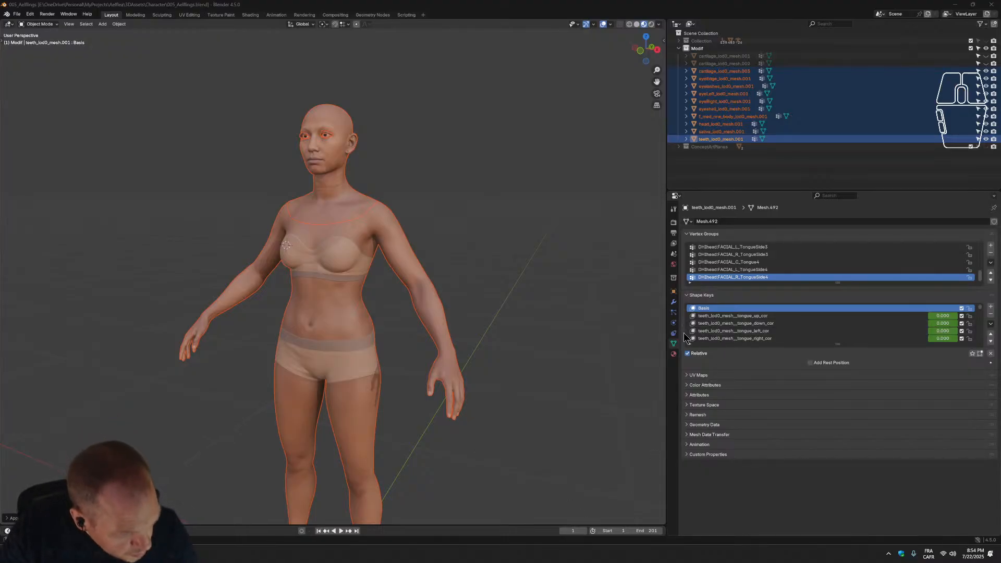
# Expand the Mesh Data Transfer settings and show cartilage_lod0_mesh.002, leaving cartilage_lod0_mesh.001 hidden.
pyautogui.click(687, 435)
pyautogui.scroll(-2, 710, 438)
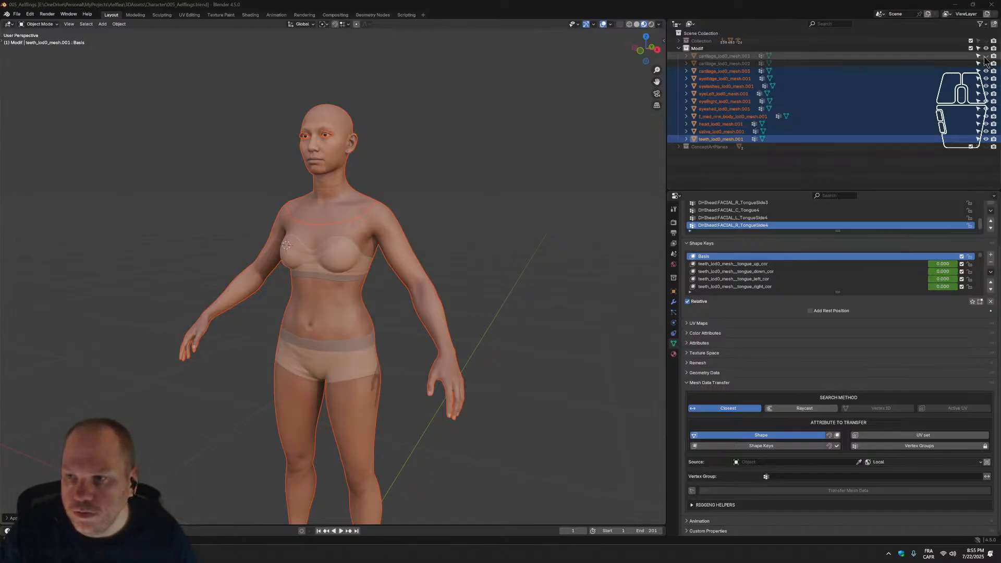
pyautogui.click(584, 127)
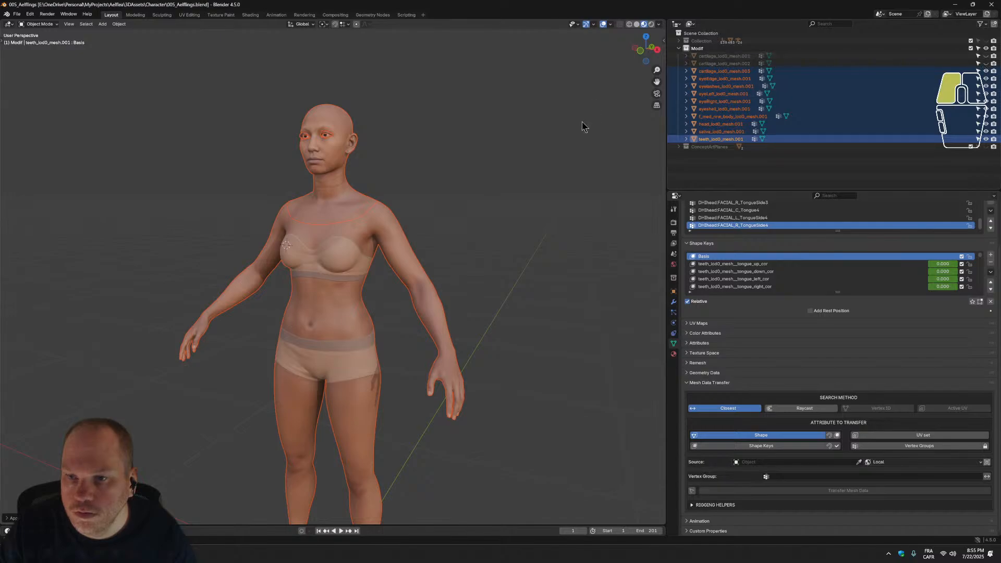
pyautogui.click(986, 56)
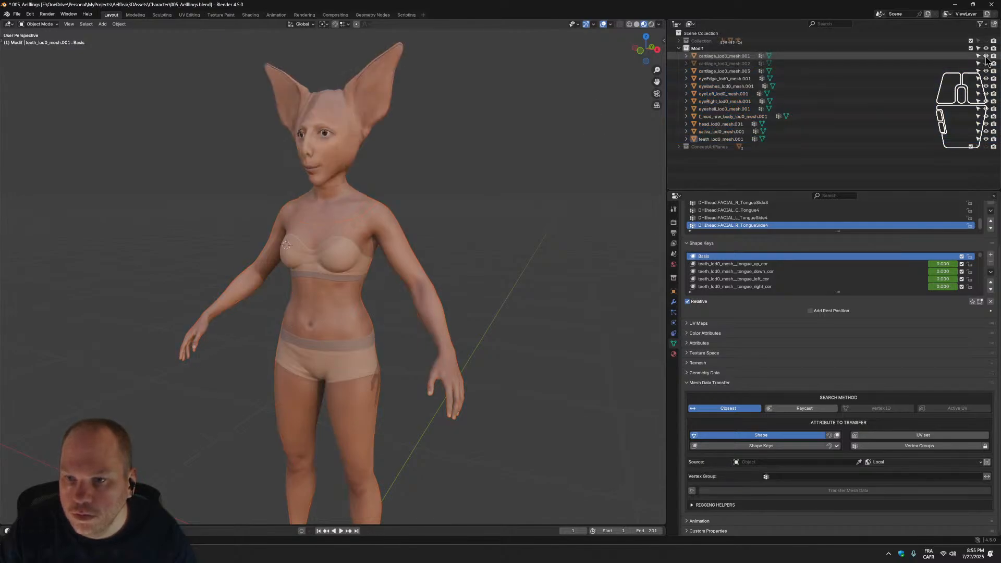
pyautogui.click(986, 56)
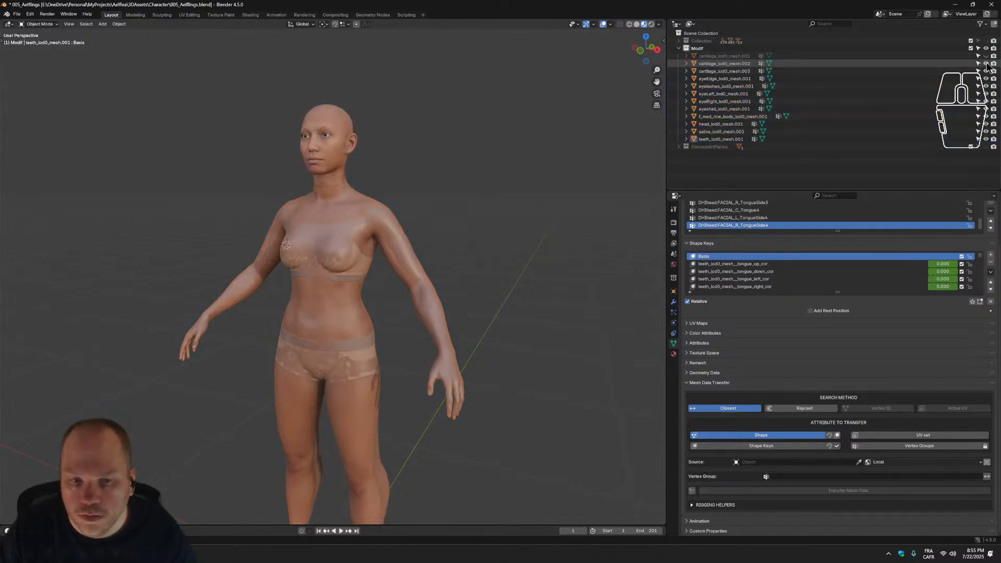
pyautogui.click(985, 64)
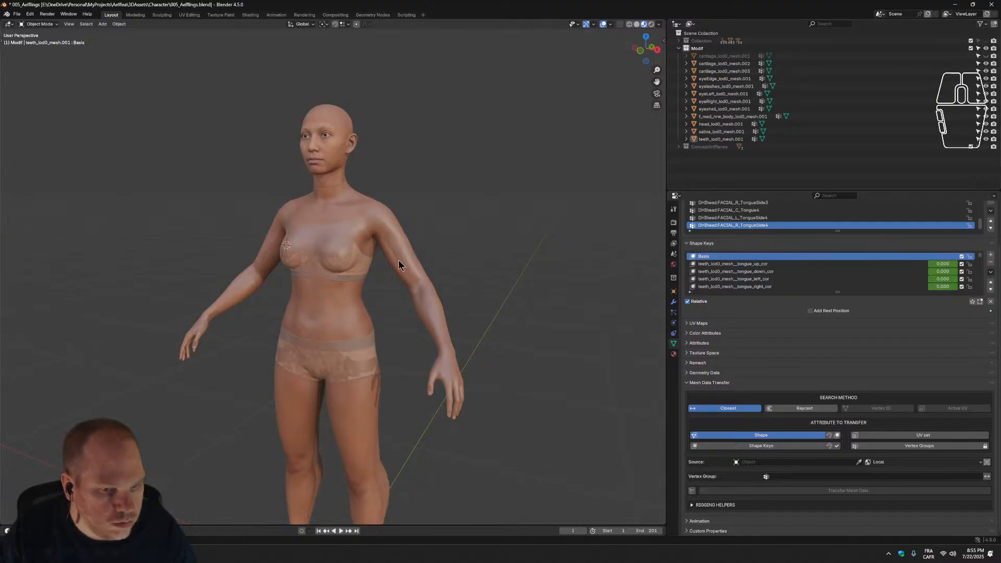
# Toggle the visibility of the Modif collection and its two sculpted cartilage meshes to compare them with the copied MetaHuman body.
pyautogui.click(355, 256)
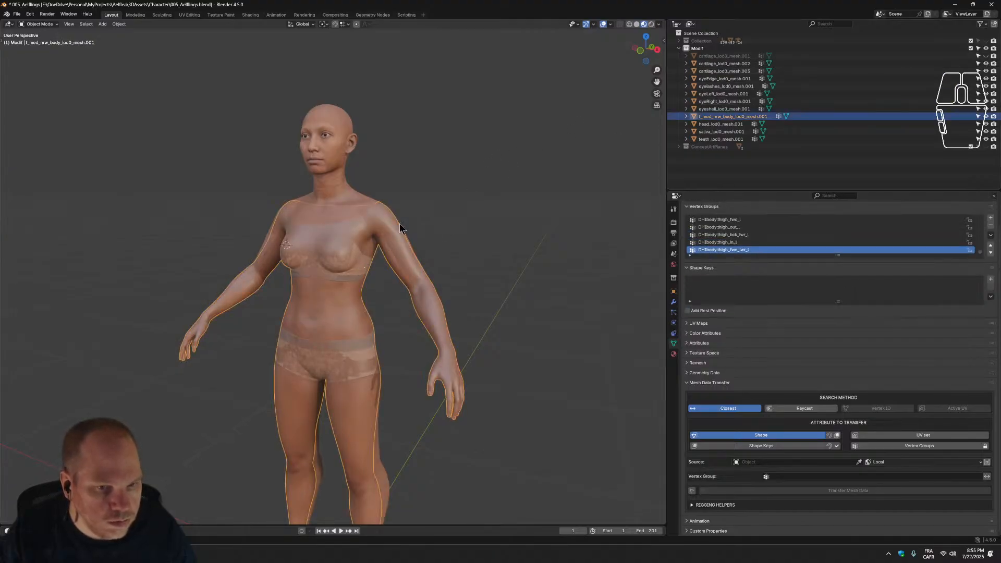
pyautogui.click(985, 48)
pyautogui.click(986, 48)
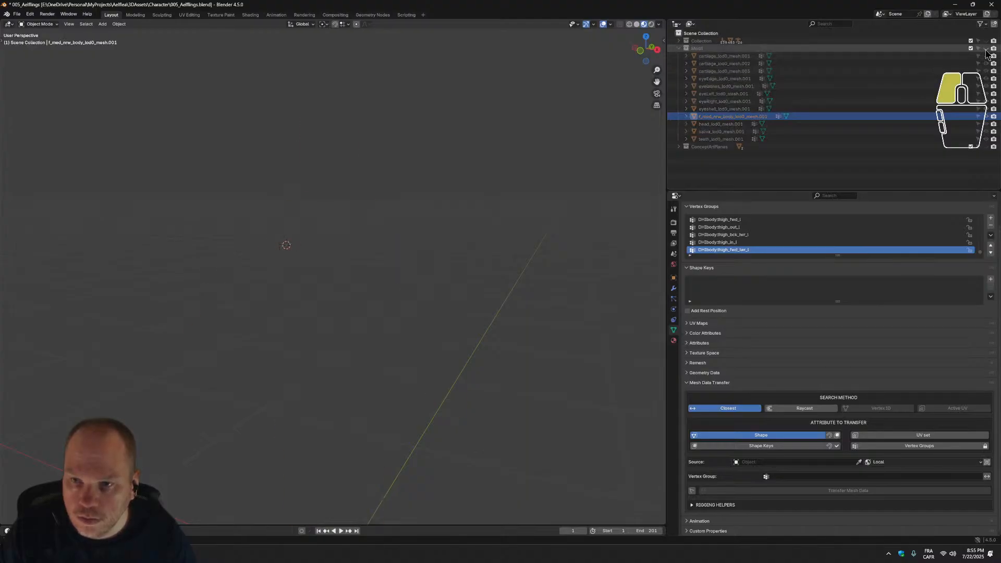
pyautogui.click(986, 57)
pyautogui.click(985, 56)
pyautogui.click(986, 64)
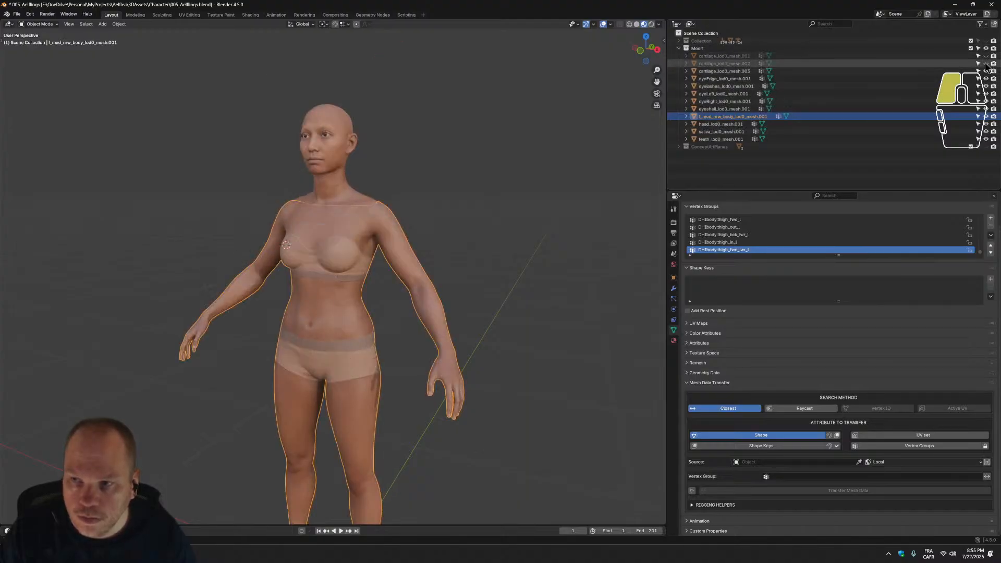
pyautogui.click(985, 64)
pyautogui.click(986, 63)
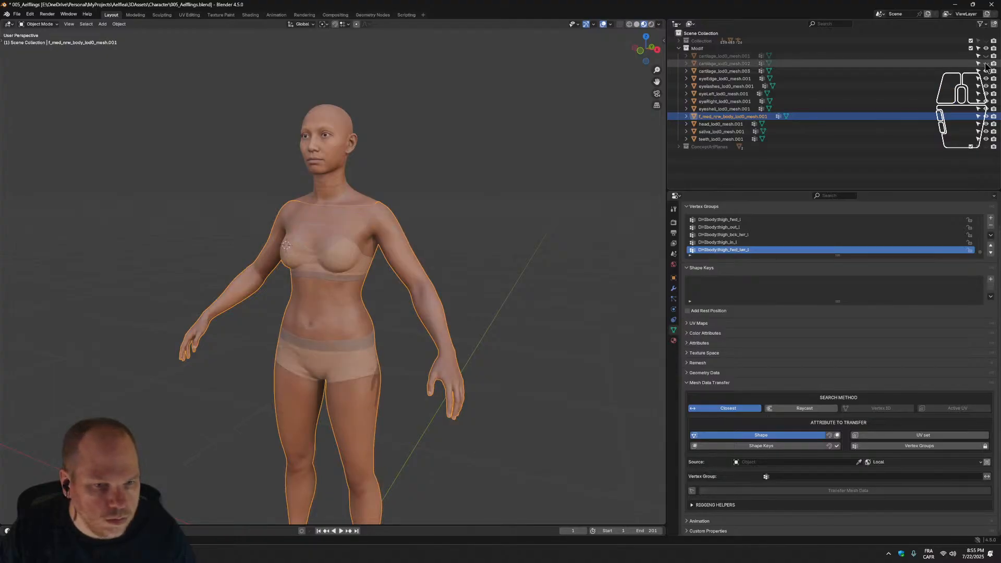
pyautogui.click(986, 64)
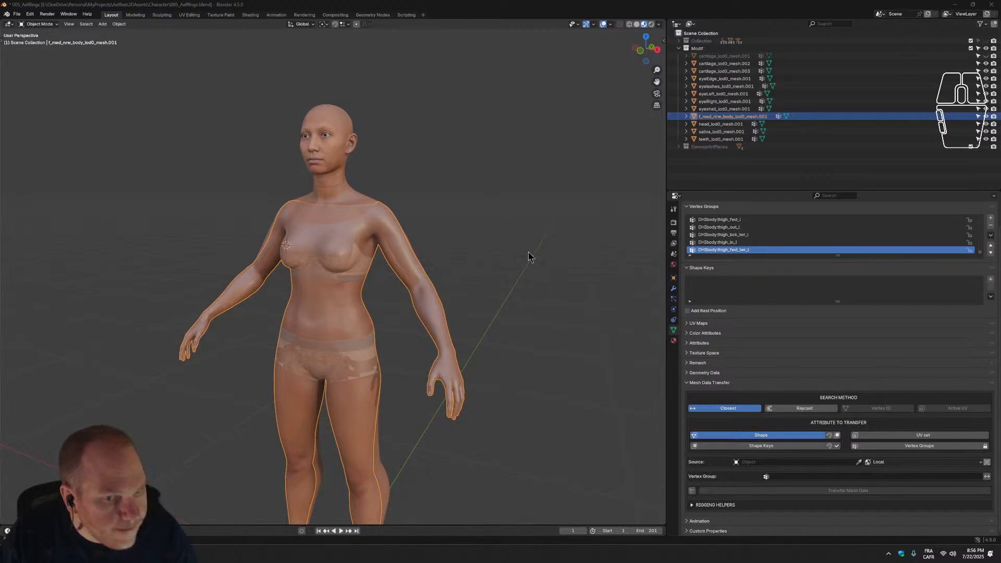
# Make f_med_nrw_body_lod0_mesh.001 the active object for the mesh data transfer.
pyautogui.click(365, 263)
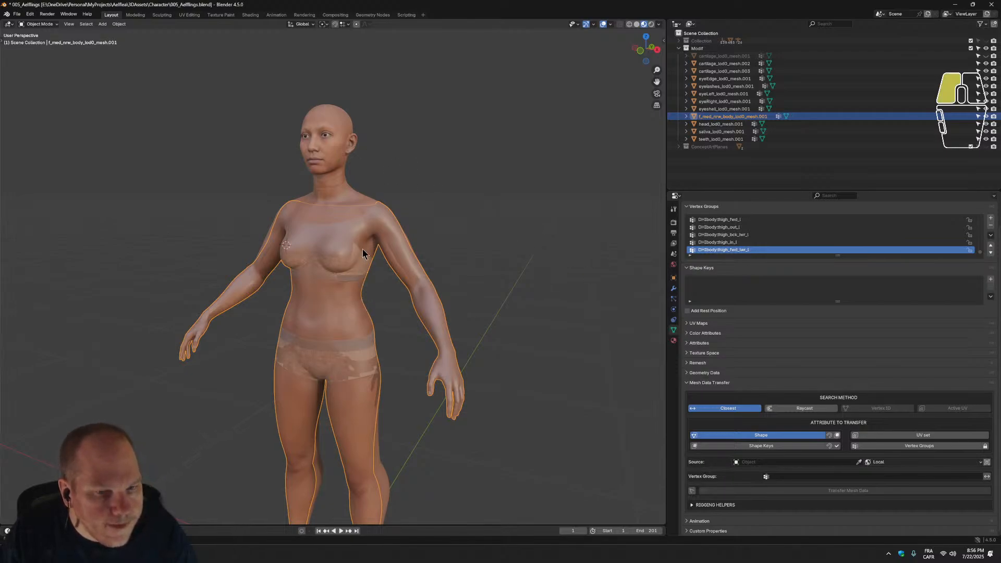
pyautogui.scroll(2, 369, 259)
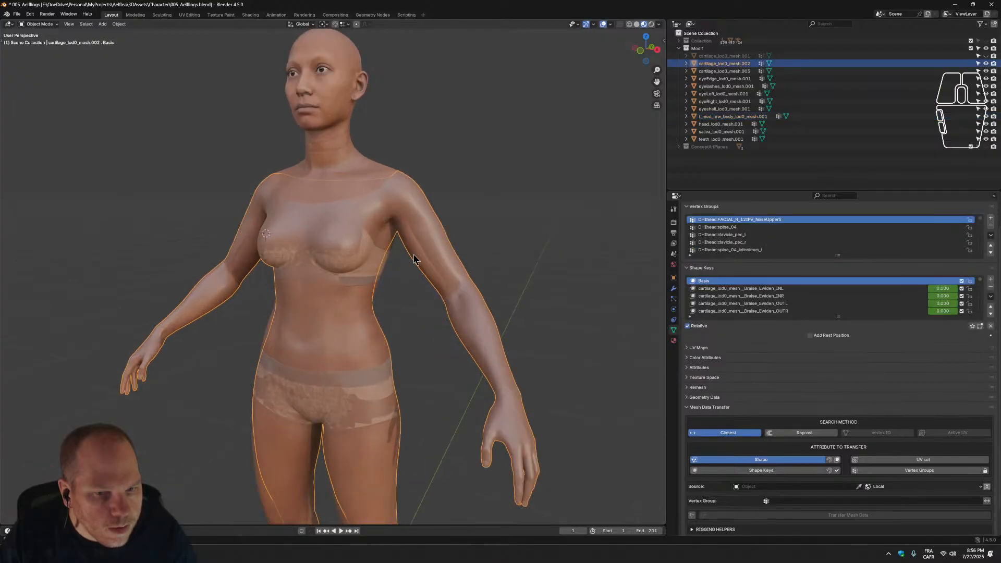
pyautogui.click(414, 266)
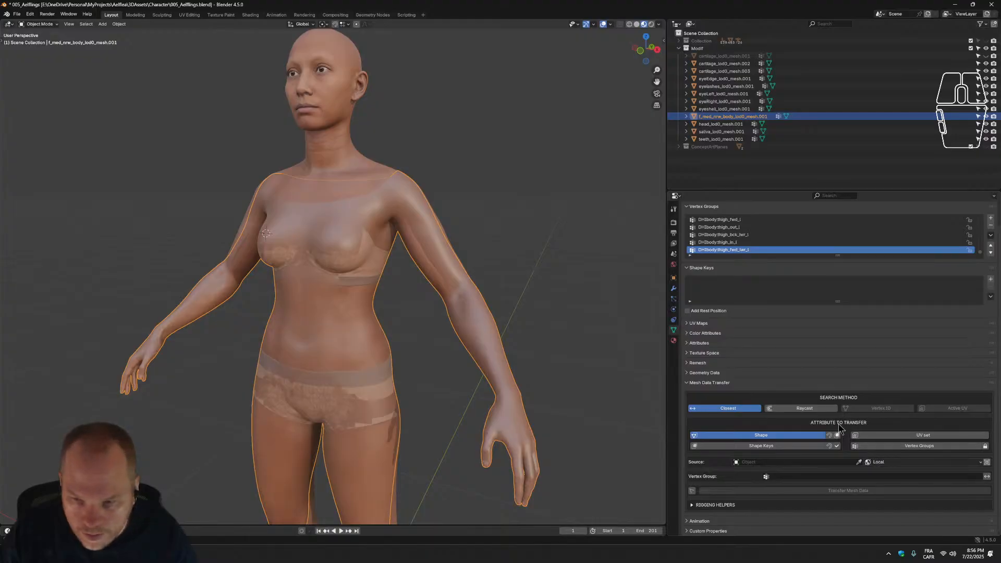
# Transfer the shape of cartilage_lod0_mesh.002 onto f_med_nrw_body_lod0_mesh.001 using the Active UV search method.
pyautogui.click(860, 462)
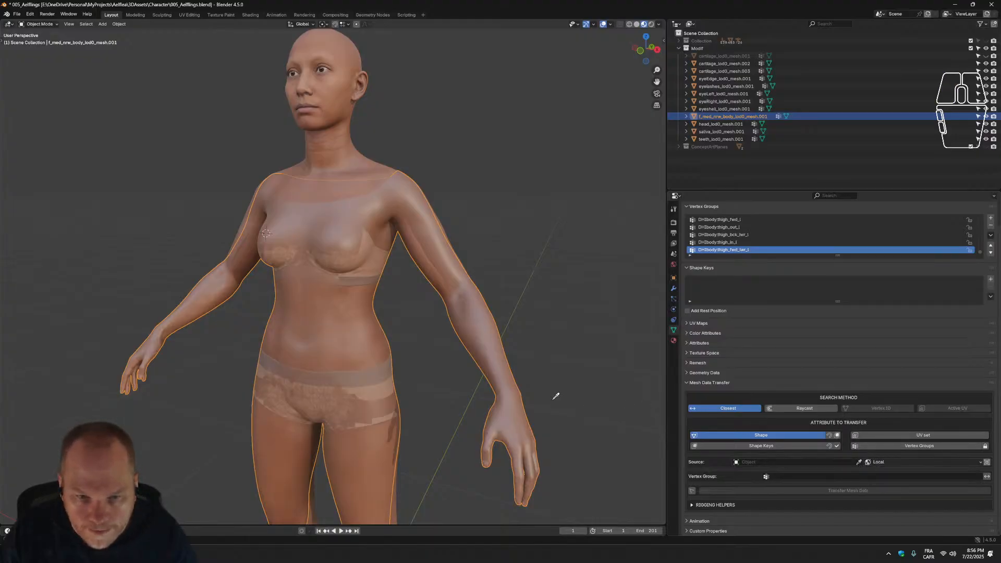
pyautogui.click(412, 188)
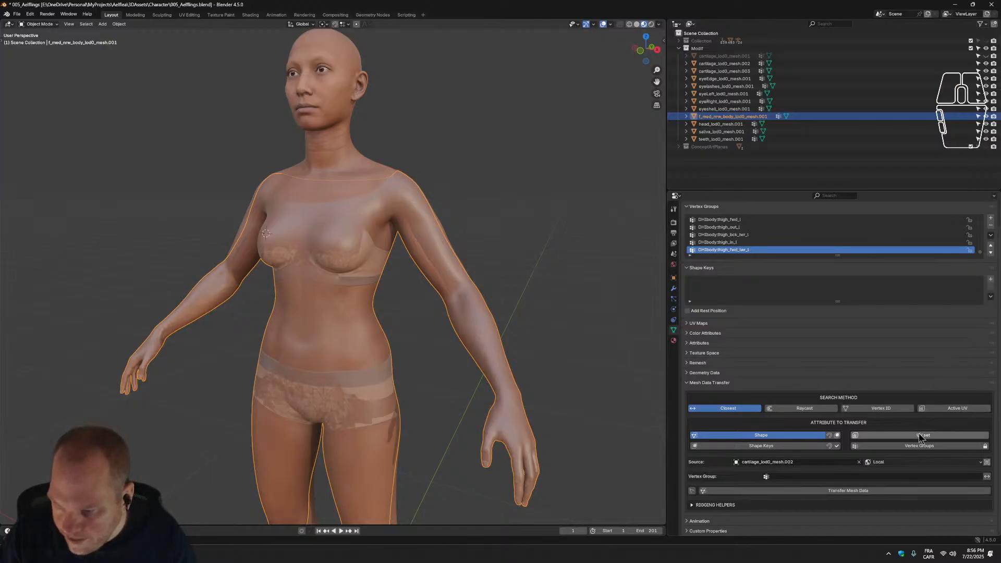
pyautogui.click(947, 408)
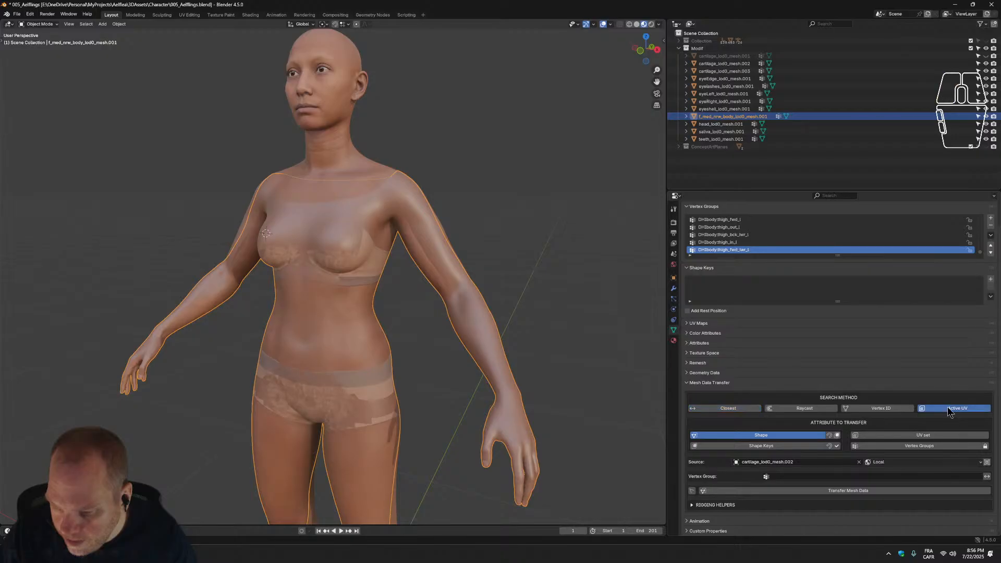
pyautogui.click(869, 492)
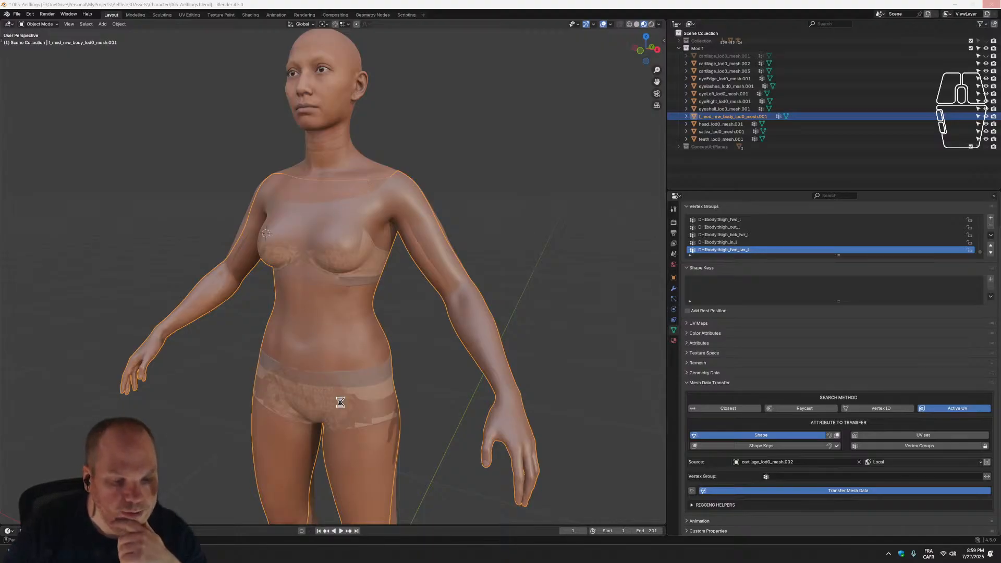
# Switch to Unreal Editor, close the TestMetaHumanCharacter window and quit the editor without saving the character.
pyautogui.moveTo(185, 550)
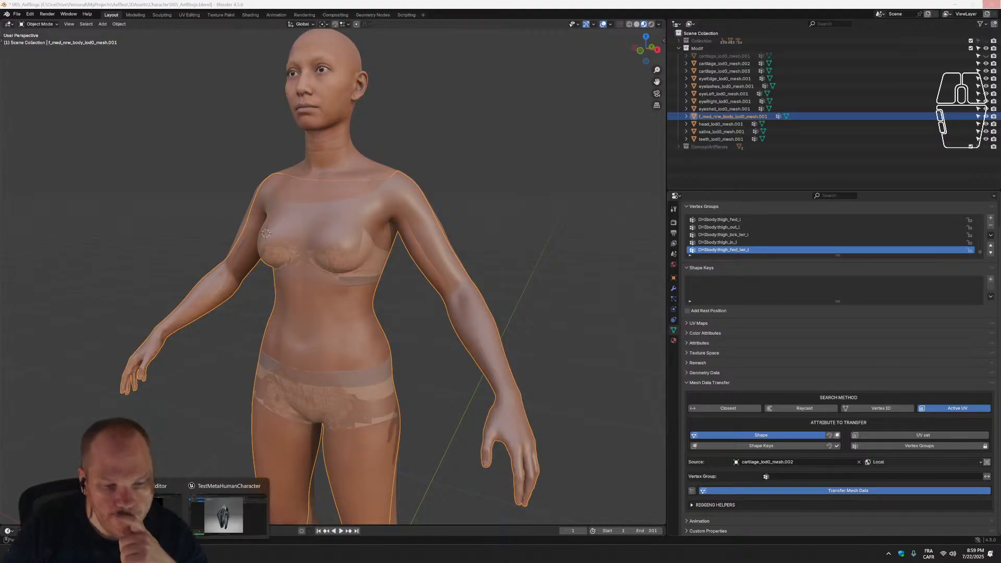
pyautogui.click(211, 529)
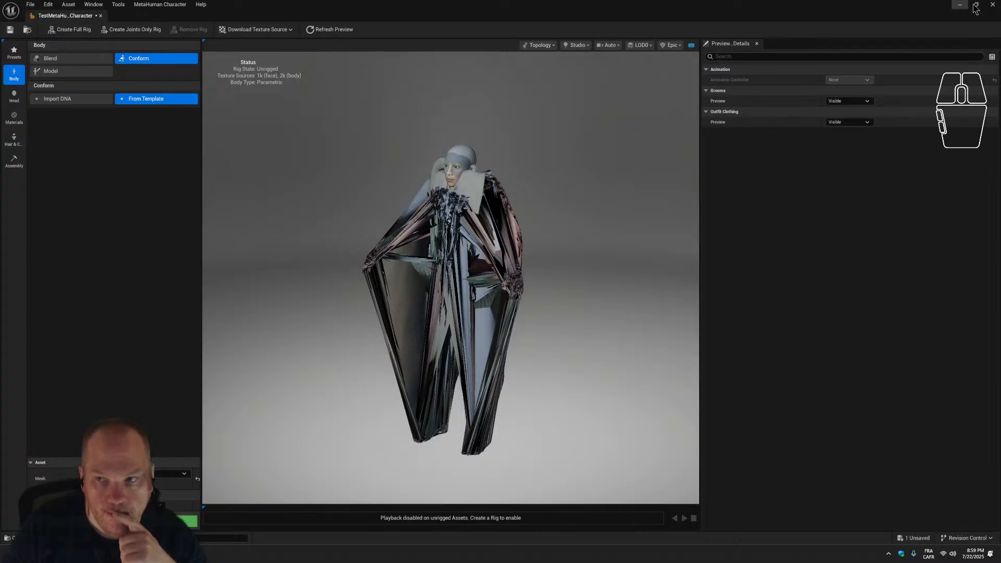
pyautogui.click(992, 4)
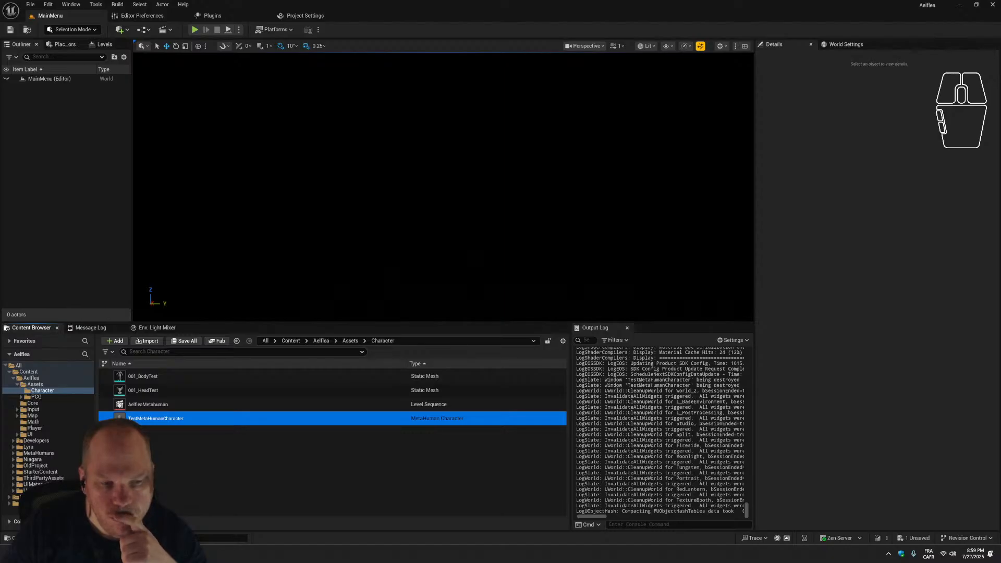
pyautogui.click(992, 4)
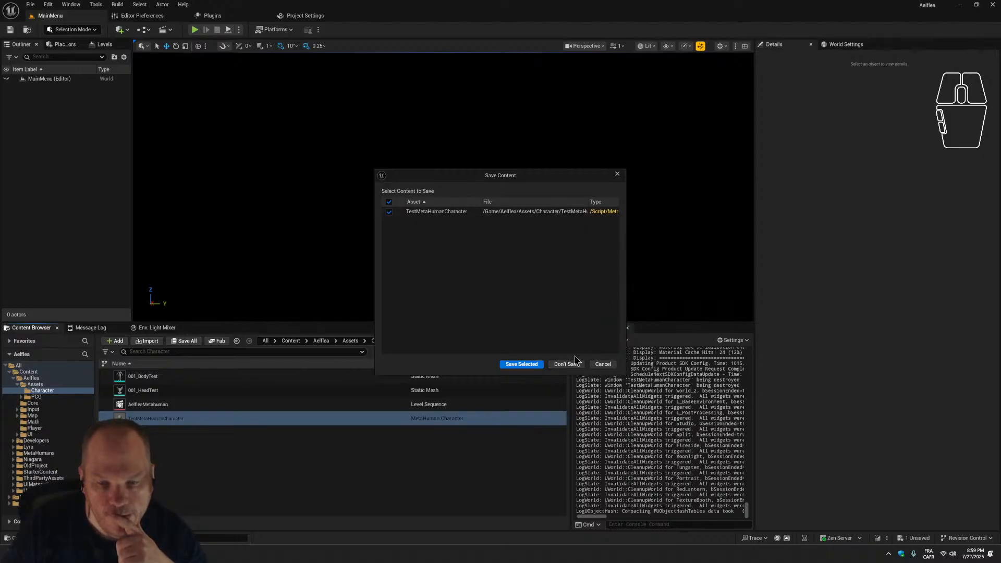
pyautogui.click(565, 364)
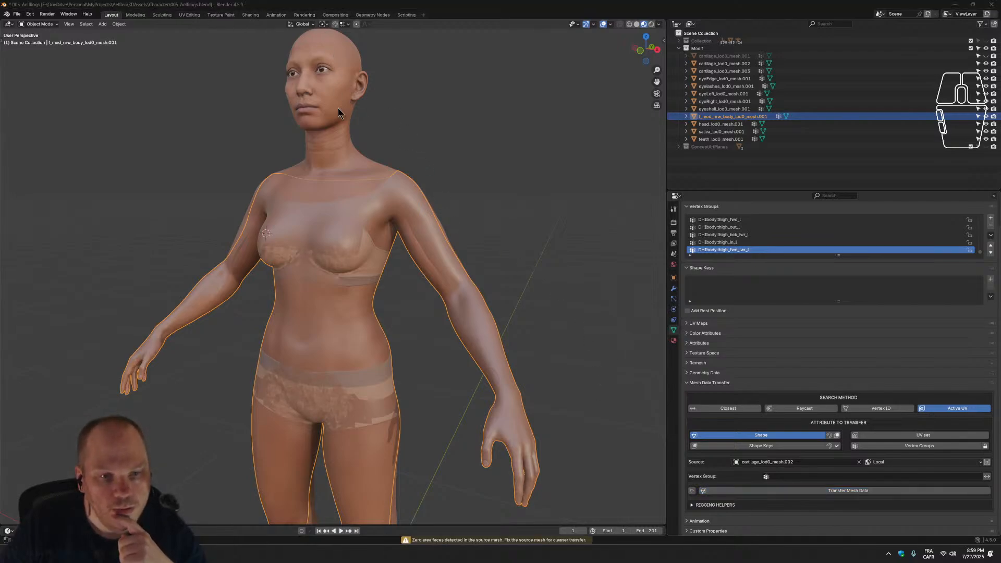
# In Blender, clear the transfer source, pick cartilage_lod0_mesh.002 again and rerun the shape transfer.
pyautogui.moveTo(390, 356); pyautogui.dragTo(500, 420, button='middle')
pyautogui.scroll(-2, 463, 421)
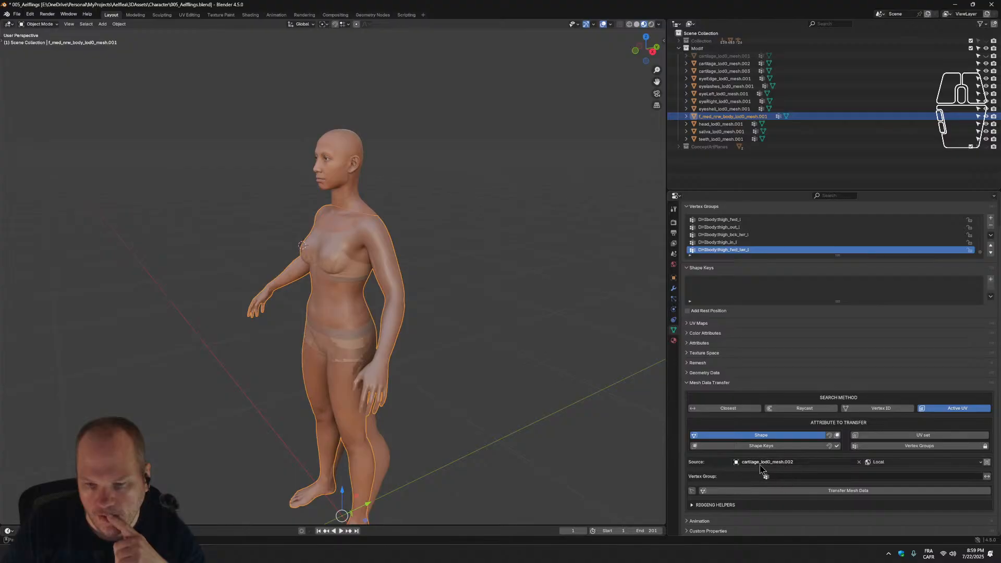
pyautogui.click(743, 464)
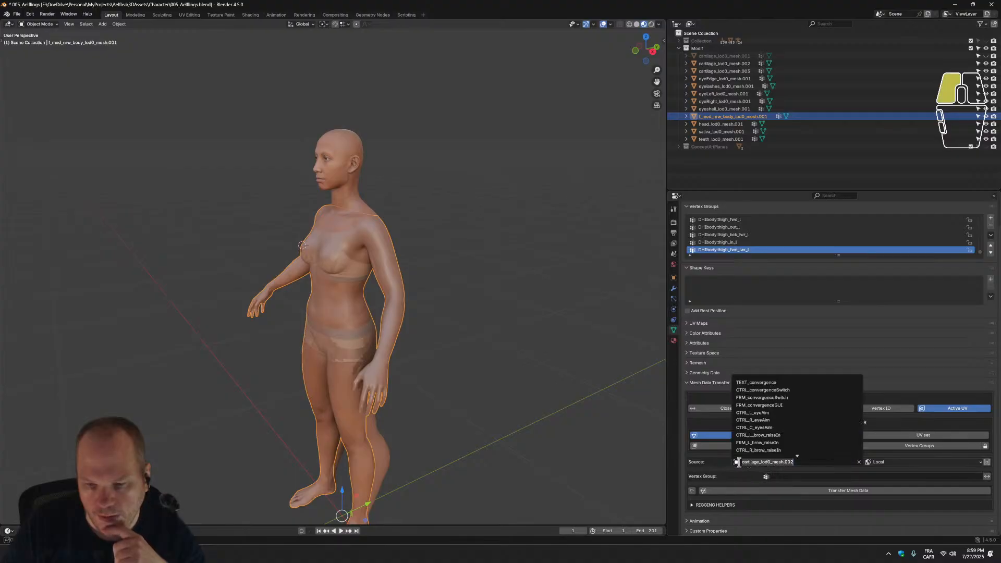
pyautogui.click(859, 463)
pyautogui.click(859, 462)
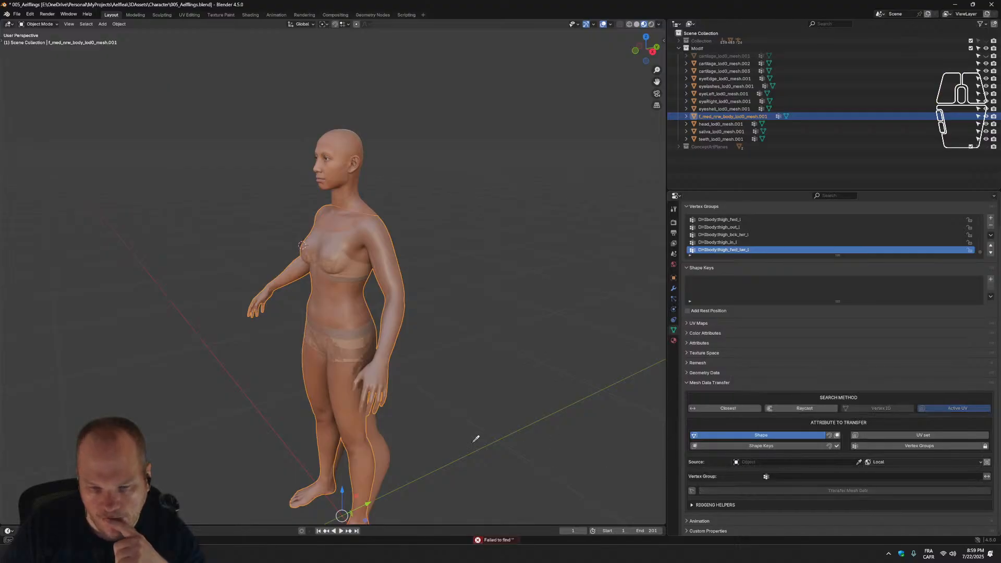
pyautogui.click(384, 453)
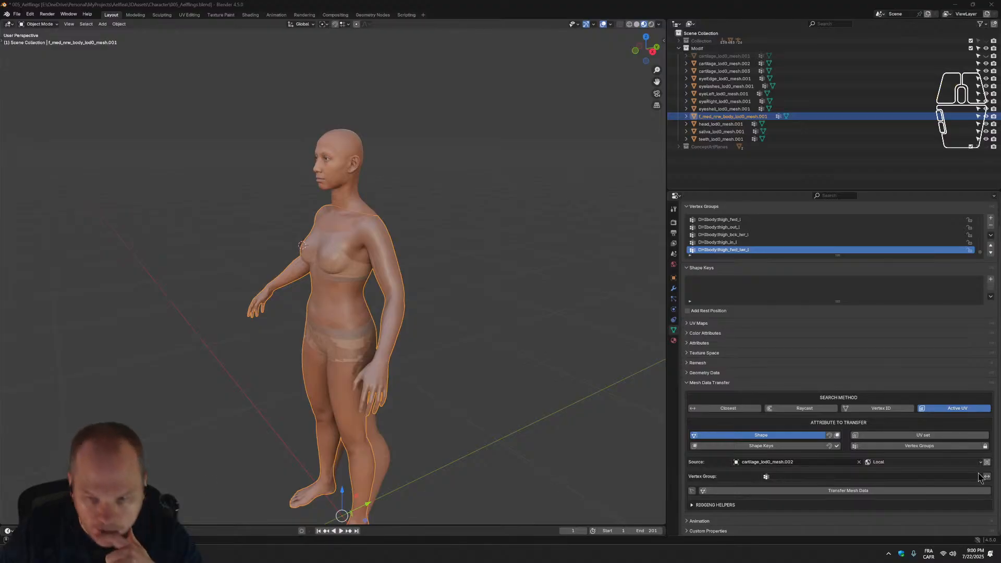
pyautogui.click(859, 490)
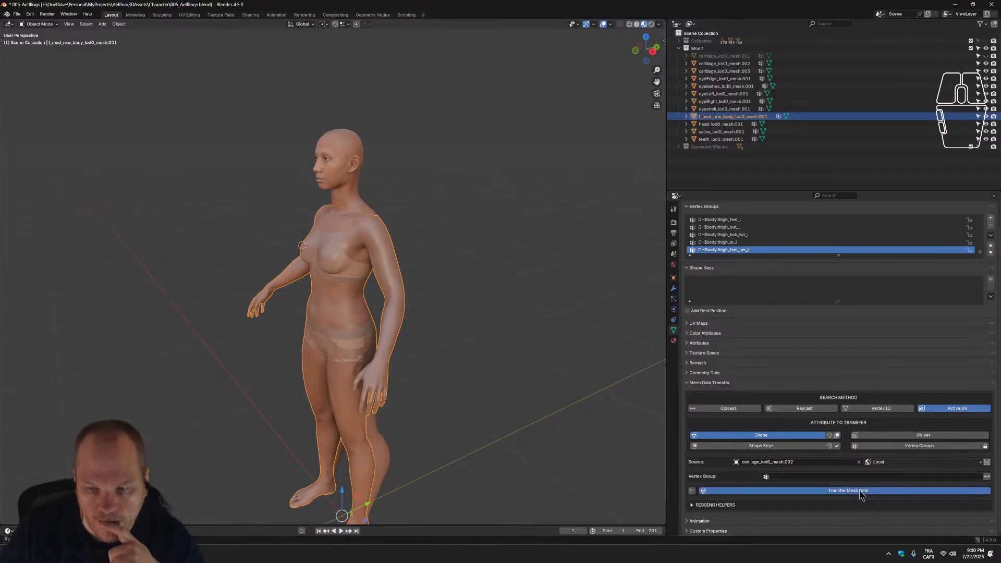
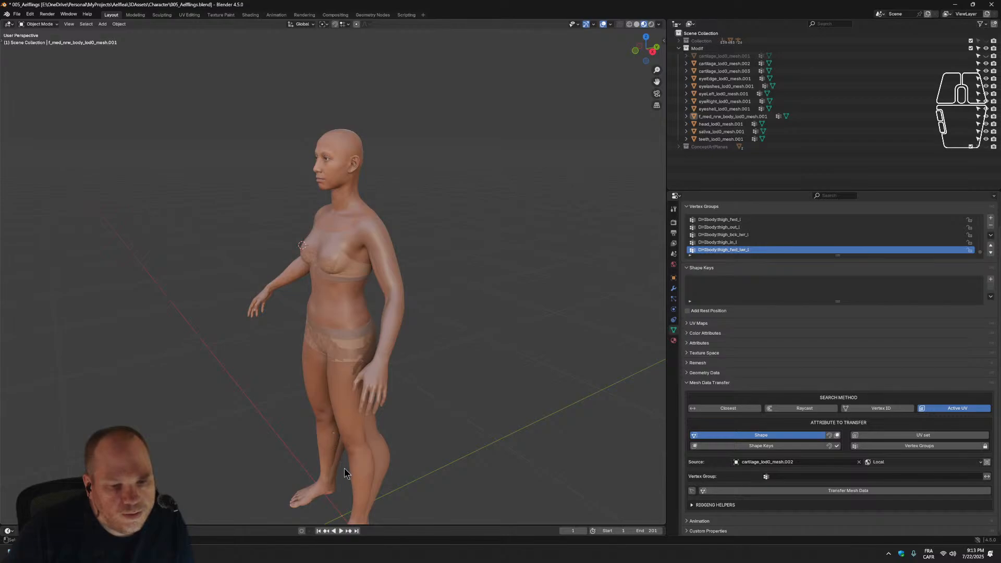
# Select f_med_nrw_body_lod0_mesh.001, reassign cartilage_lod0_mesh.002 as its transfer source and transfer the shape by Active UV once more.
pyautogui.click(357, 468)
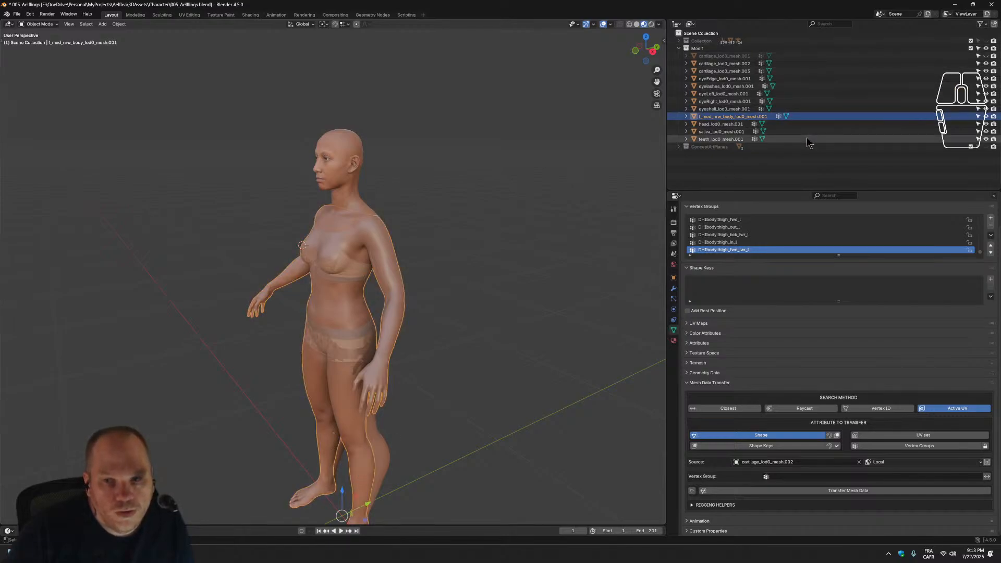
pyautogui.click(985, 115)
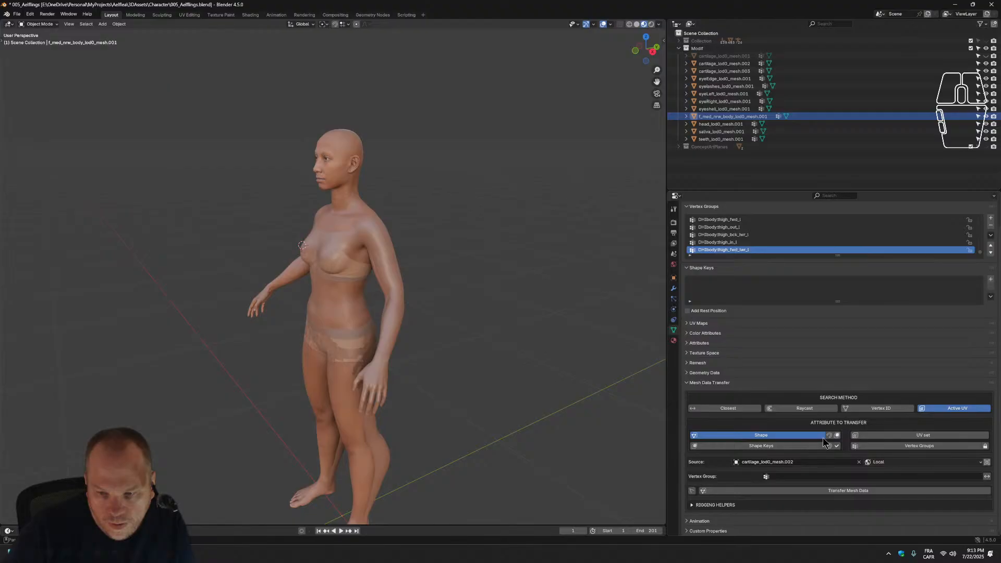
pyautogui.click(859, 462)
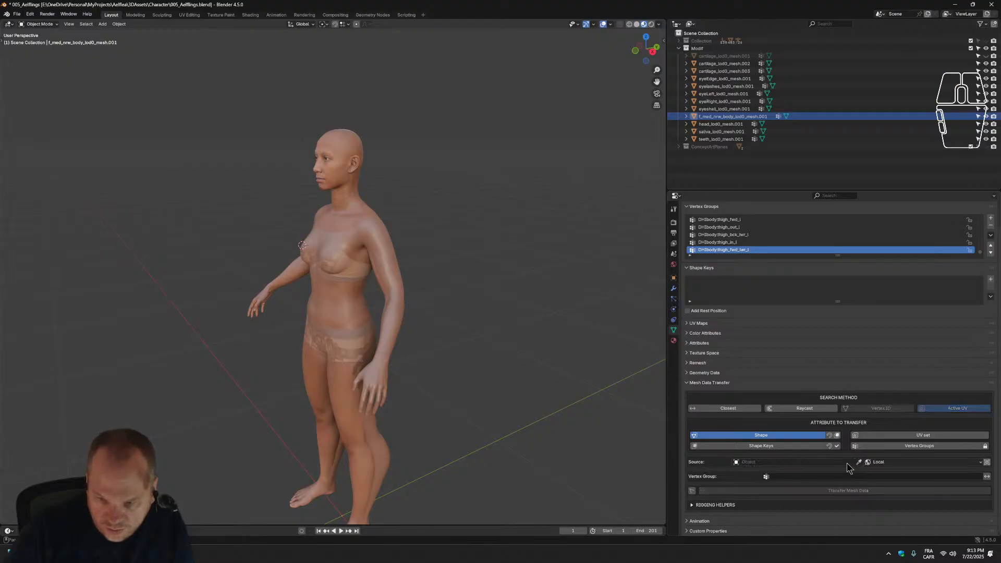
pyautogui.click(858, 462)
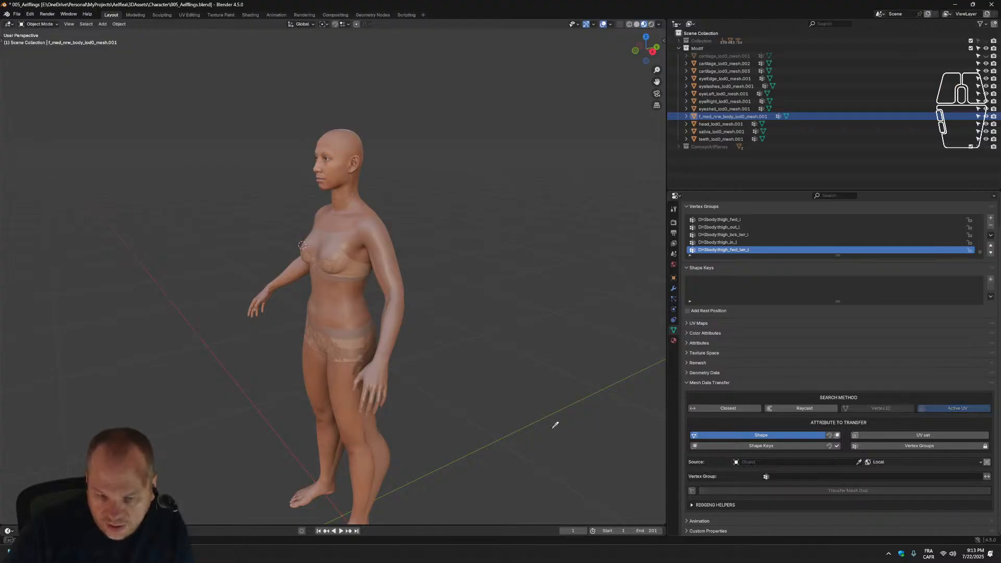
pyautogui.click(385, 457)
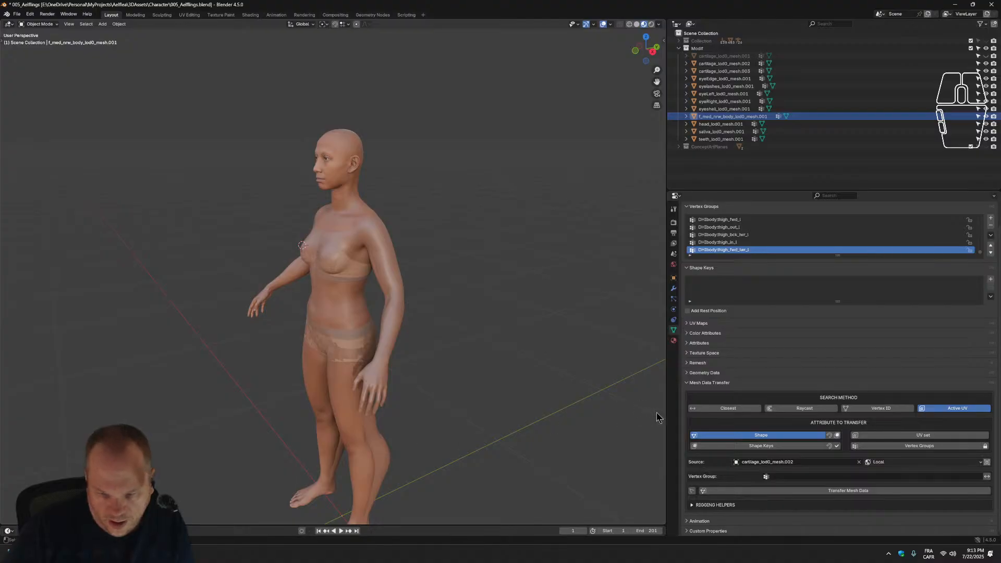
pyautogui.click(864, 492)
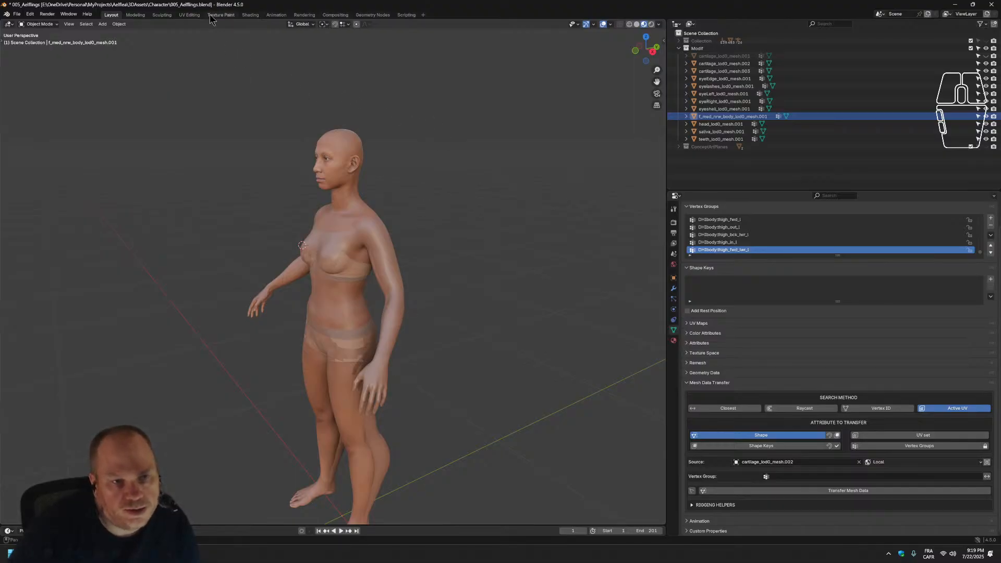
# Examine the body after the shape transfer from several angles and distances.
pyautogui.moveTo(496, 331)
pyautogui.mouseDown(button='middle')
pyautogui.moveTo(567, 315)
pyautogui.moveTo(474, 316)
pyautogui.moveTo(508, 324)
pyautogui.mouseUp(button='middle')
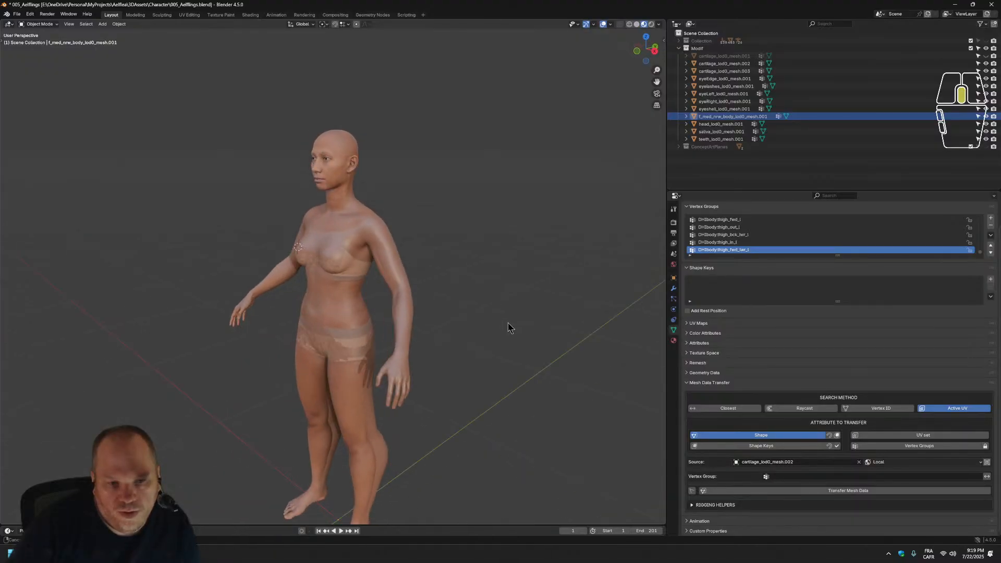
pyautogui.scroll(4, 464, 306)
pyautogui.scroll(-3, 463, 308)
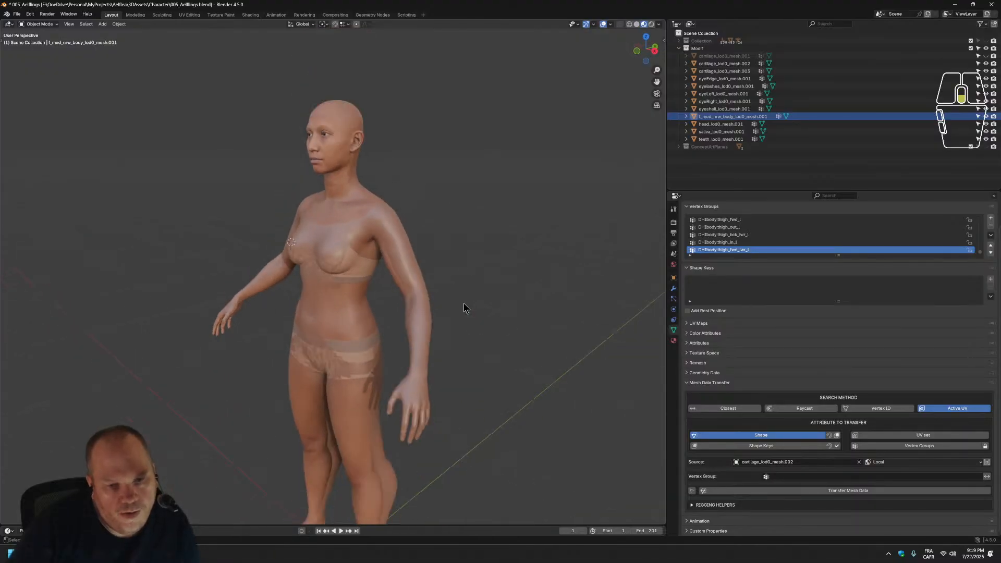
pyautogui.moveTo(418, 324); pyautogui.dragTo(450, 323, button='middle')
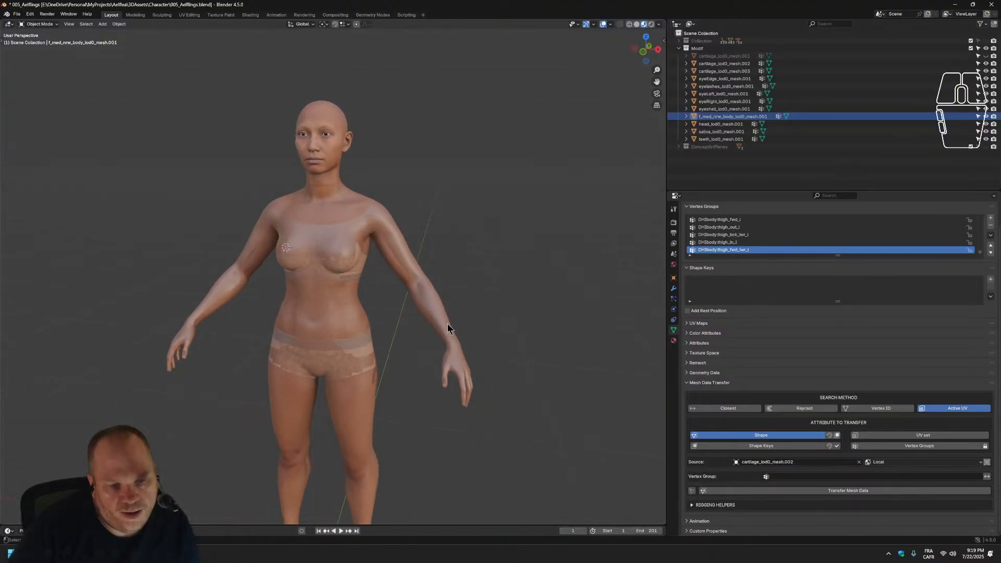
pyautogui.scroll(3, 365, 362)
pyautogui.scroll(-3, 365, 362)
pyautogui.scroll(4, 365, 362)
pyautogui.scroll(-4, 364, 361)
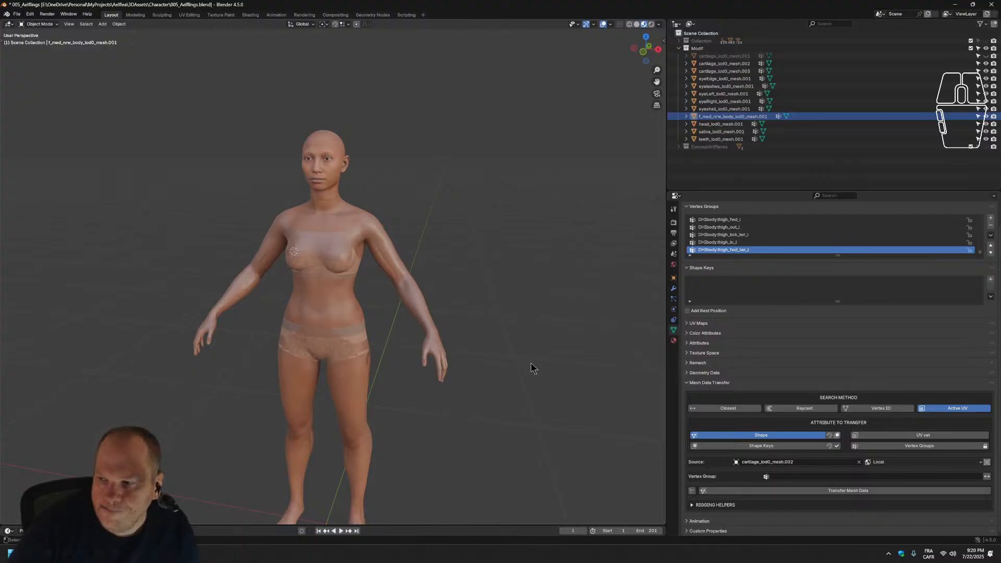
pyautogui.moveTo(515, 389); pyautogui.dragTo(466, 364, button='middle')
pyautogui.scroll(2, 466, 364)
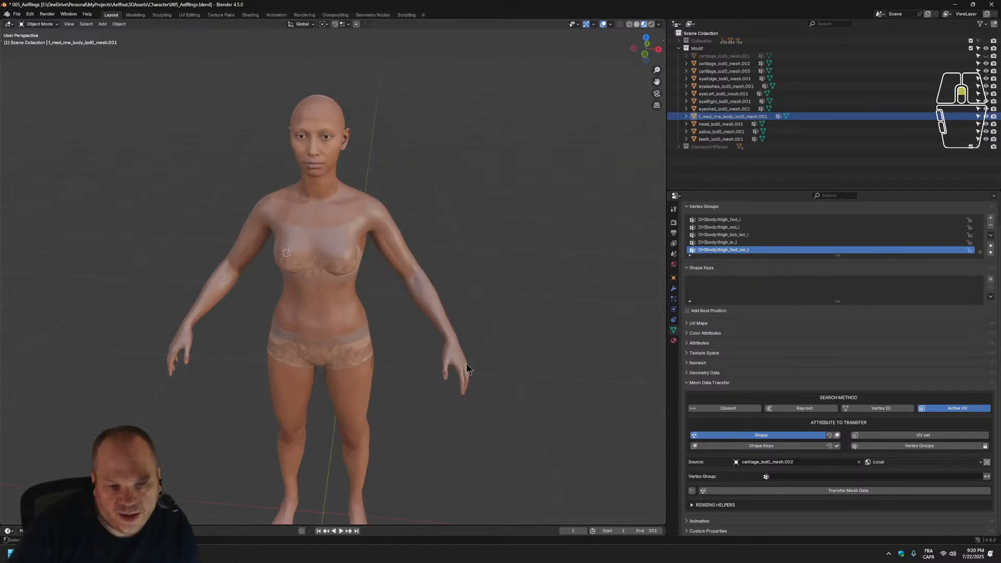
pyautogui.scroll(-2, 466, 364)
pyautogui.scroll(1, 461, 368)
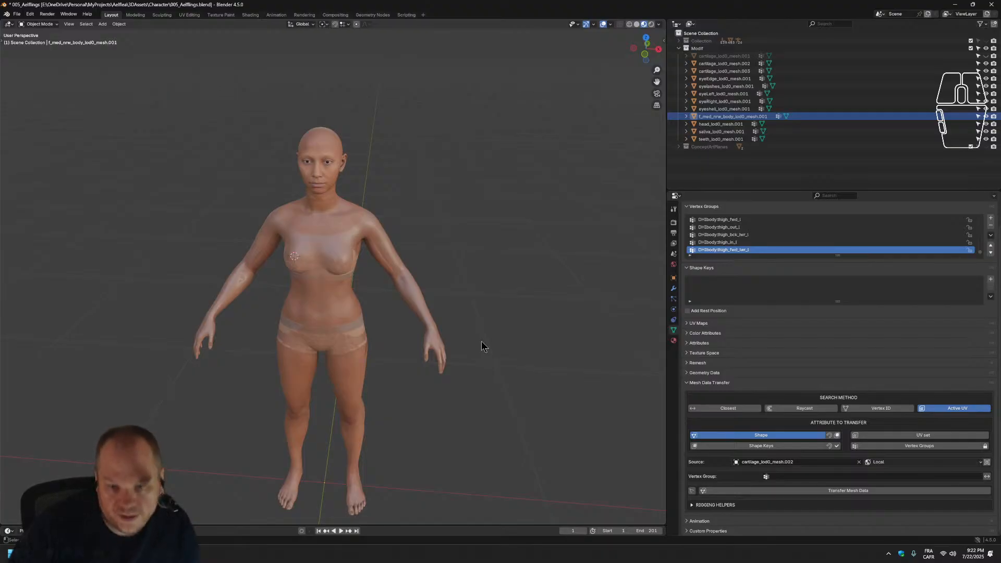
# Delete the source body mesh cartilage_lod0_mesh.002, leaving the MetaHuman body copy in place.
pyautogui.moveTo(349, 183); pyautogui.dragTo(425, 436, button='middle')
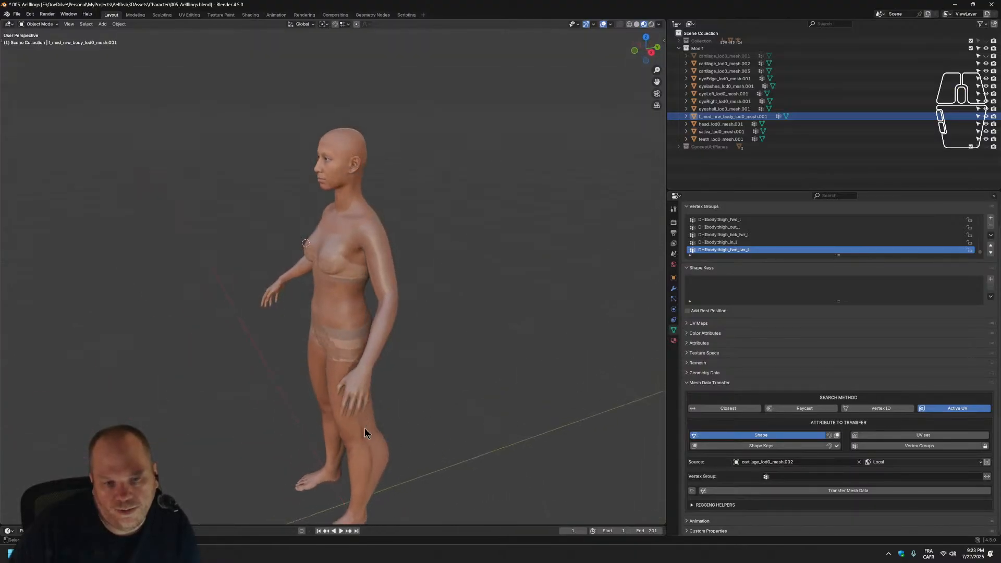
pyautogui.click(369, 427)
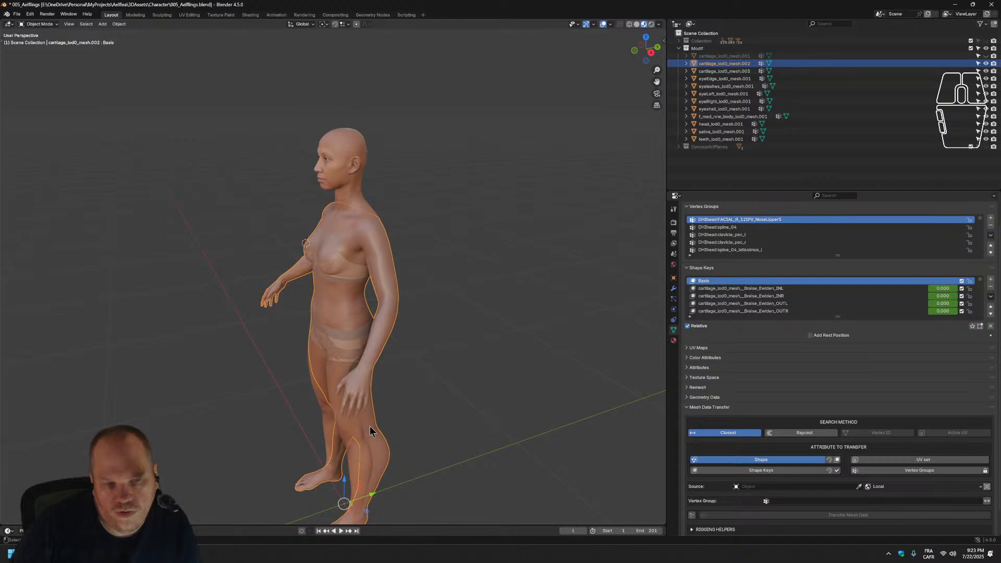
pyautogui.moveTo(371, 427); pyautogui.dragTo(445, 416, button='middle')
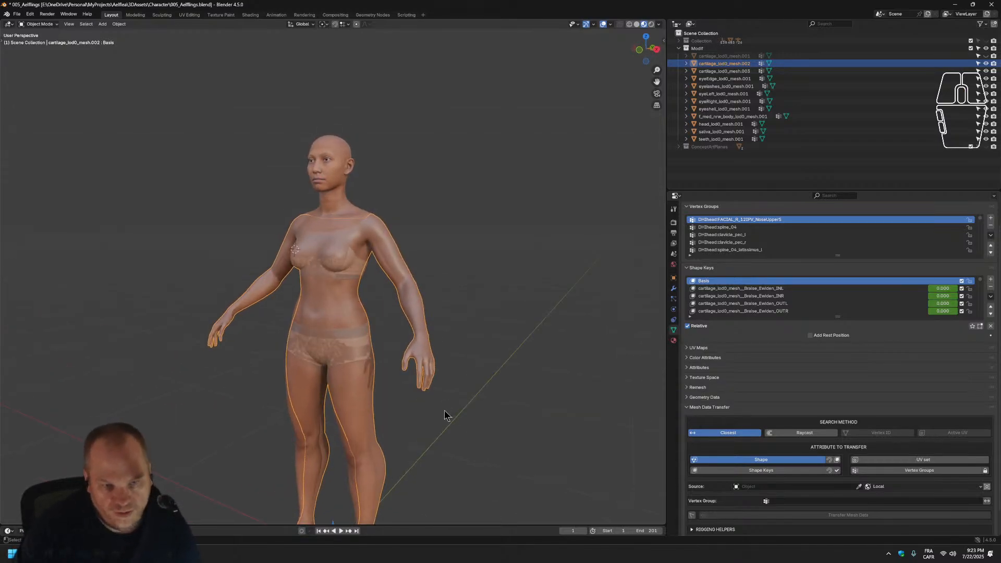
pyautogui.press('Delete')
pyautogui.moveTo(429, 245); pyautogui.dragTo(383, 245, button='middle')
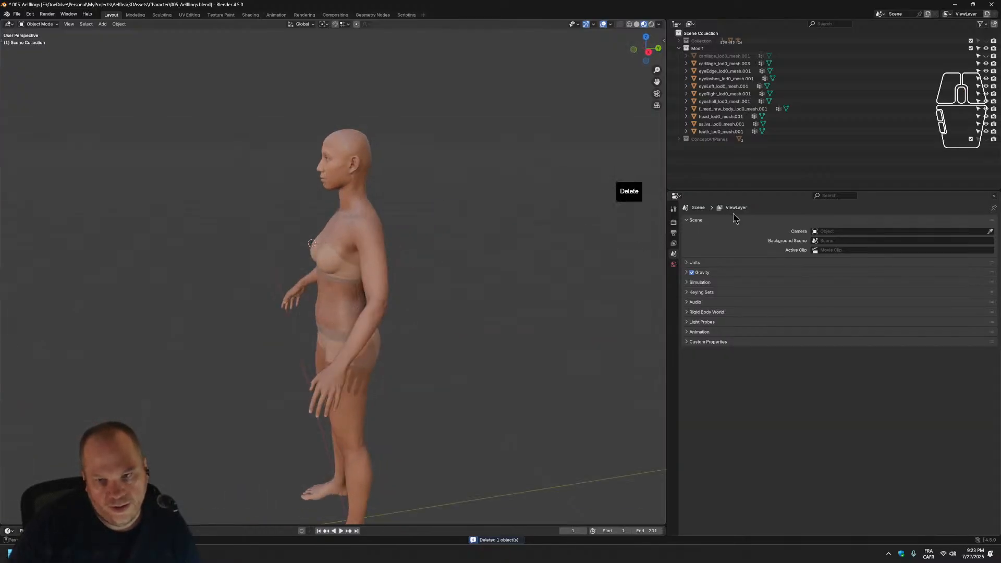
# Briefly show the ConceptArtPlanes collection and hide it again, and unhide and select the sculpted head cartilage_lod0_mesh.001.
pyautogui.click(986, 139)
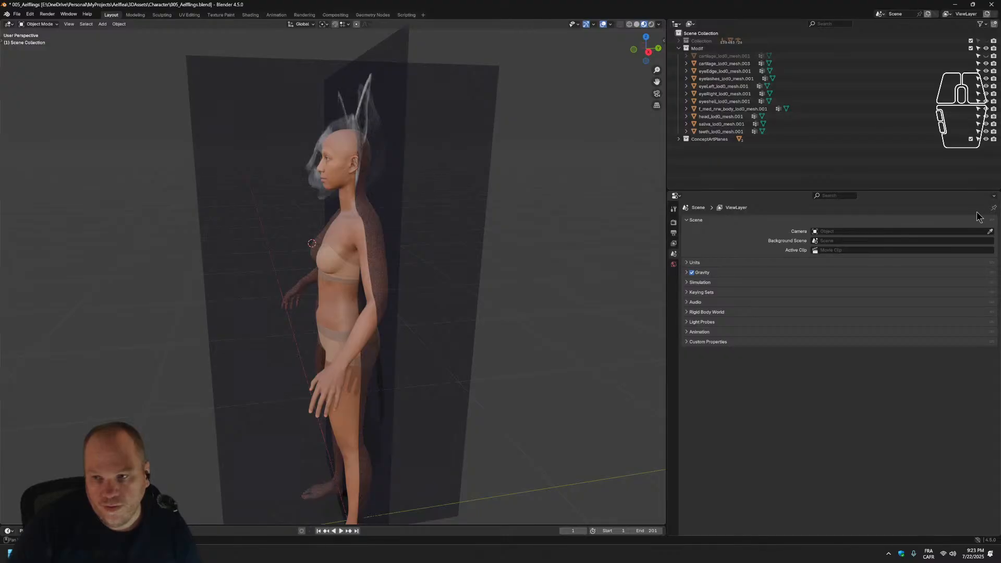
pyautogui.click(986, 140)
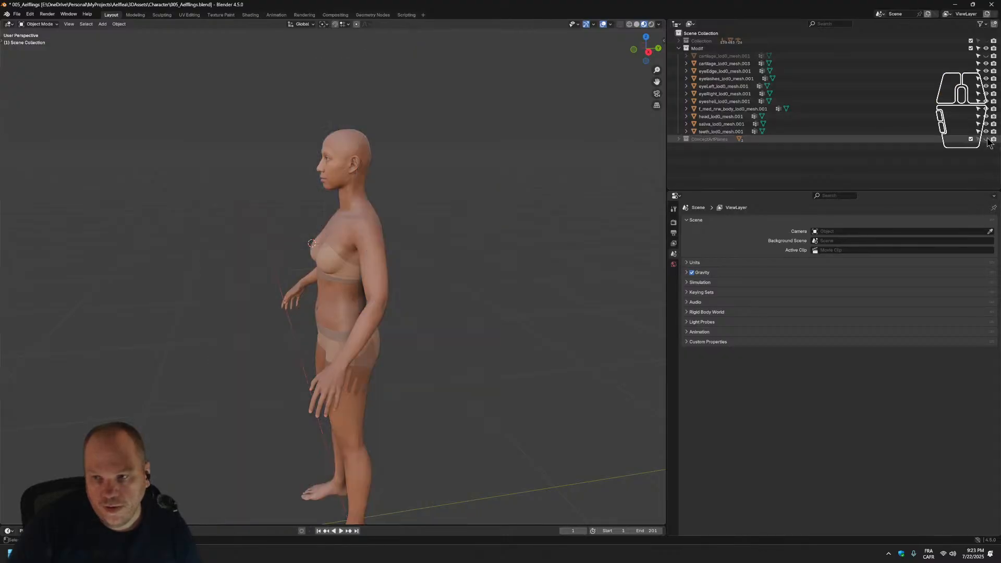
pyautogui.click(986, 56)
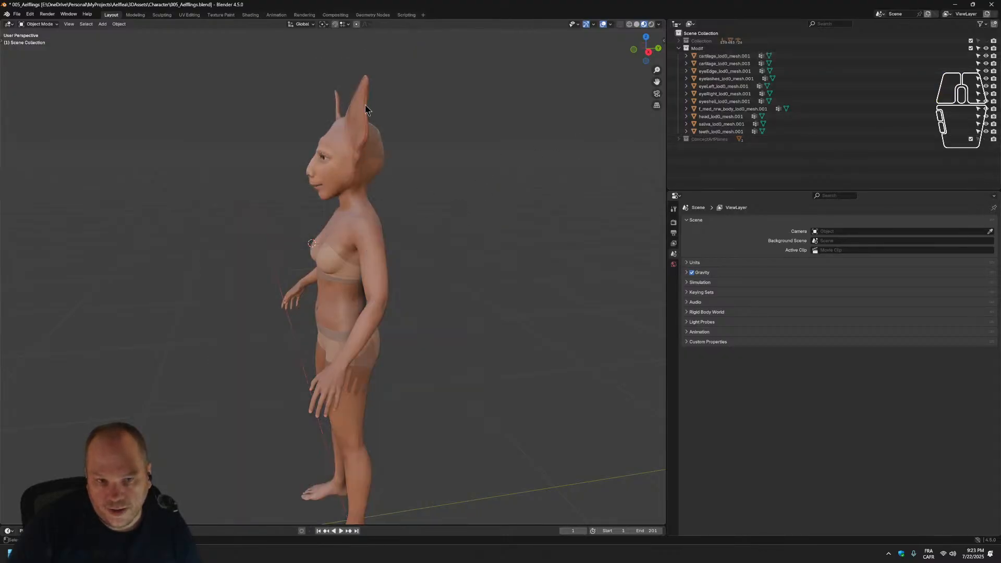
pyautogui.click(365, 109)
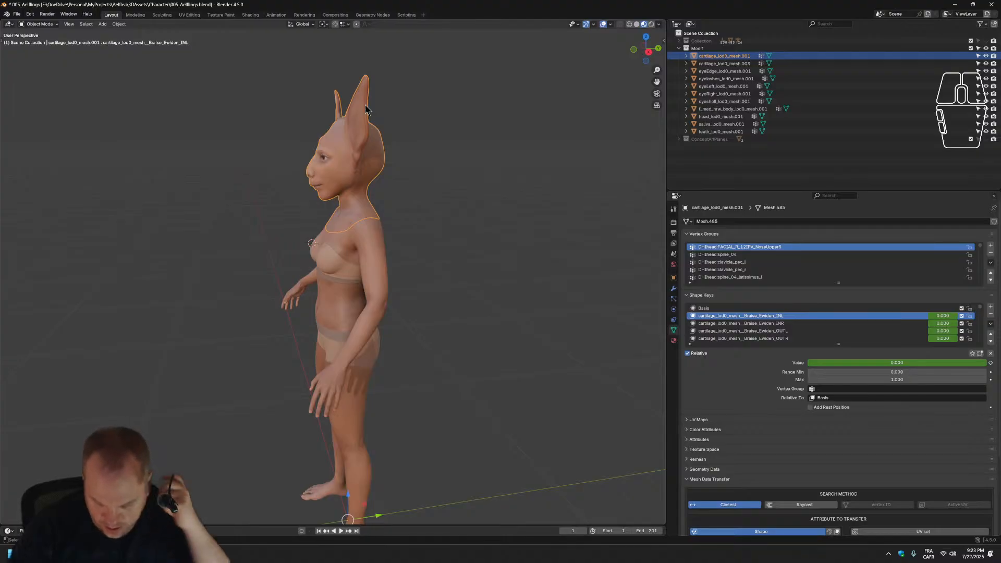
# Delete the sculpted head mesh cartilage_lod0_mesh.001 so the original MetaHuman head remains on the body.
pyautogui.press('Delete')
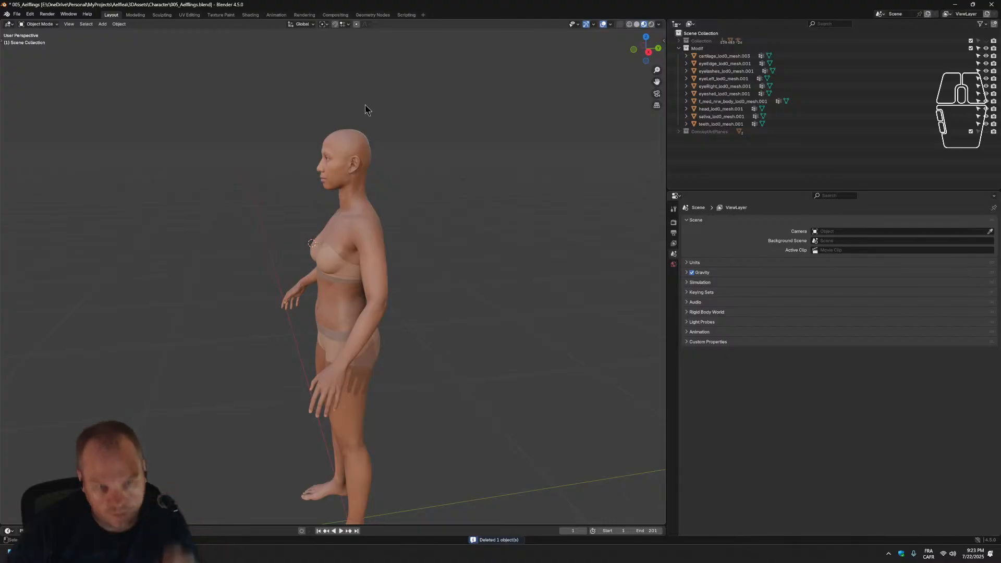
pyautogui.moveTo(381, 120); pyautogui.dragTo(472, 132, button='middle')
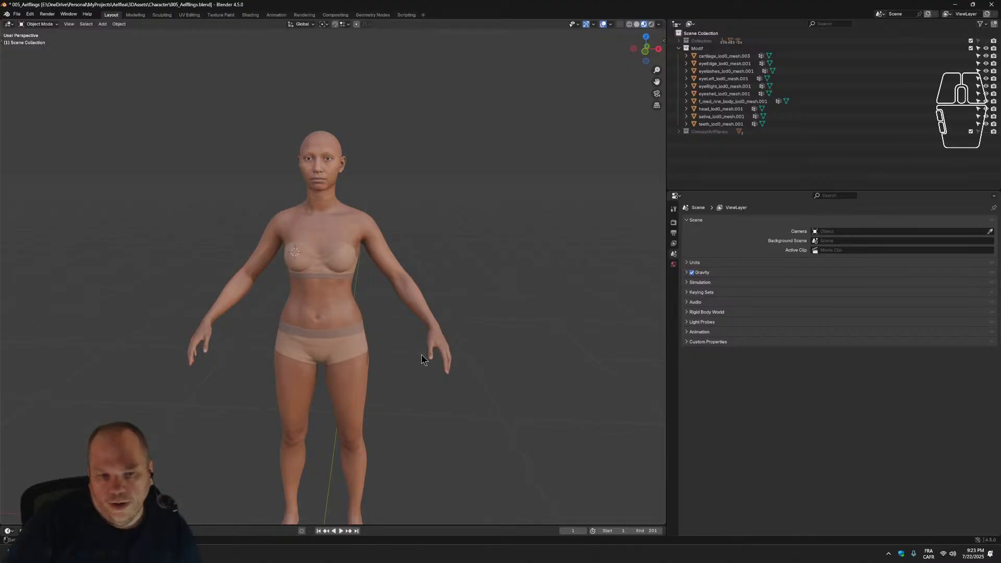
pyautogui.keyDown('alt'); pyautogui.moveTo(422, 359); pyautogui.dragTo(348, 348, button='middle'); pyautogui.keyUp('alt')
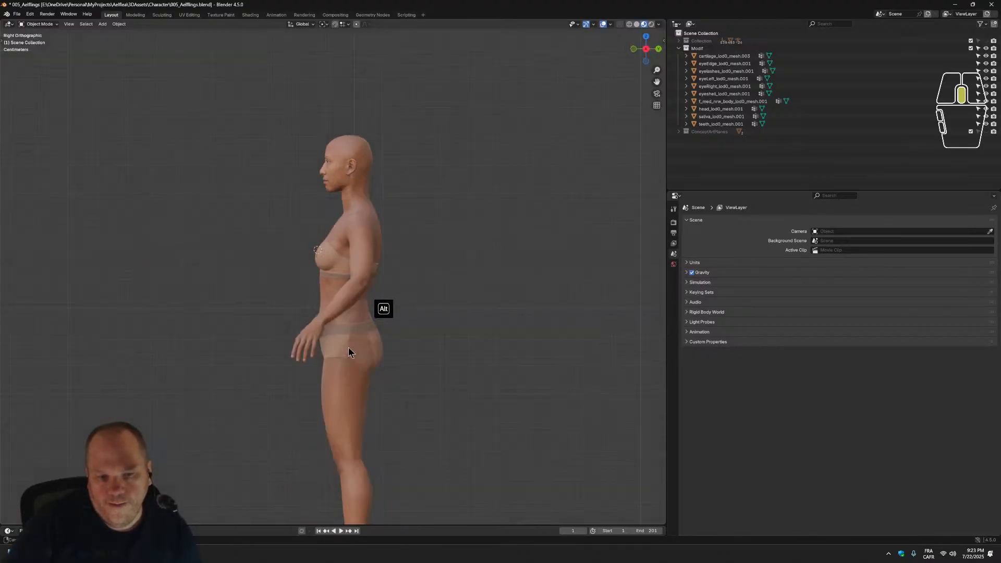
# Hide head_lod0_mesh.001 to examine the body's open neck and the eyes and teeth, and show and select the head again.
pyautogui.click(336, 394)
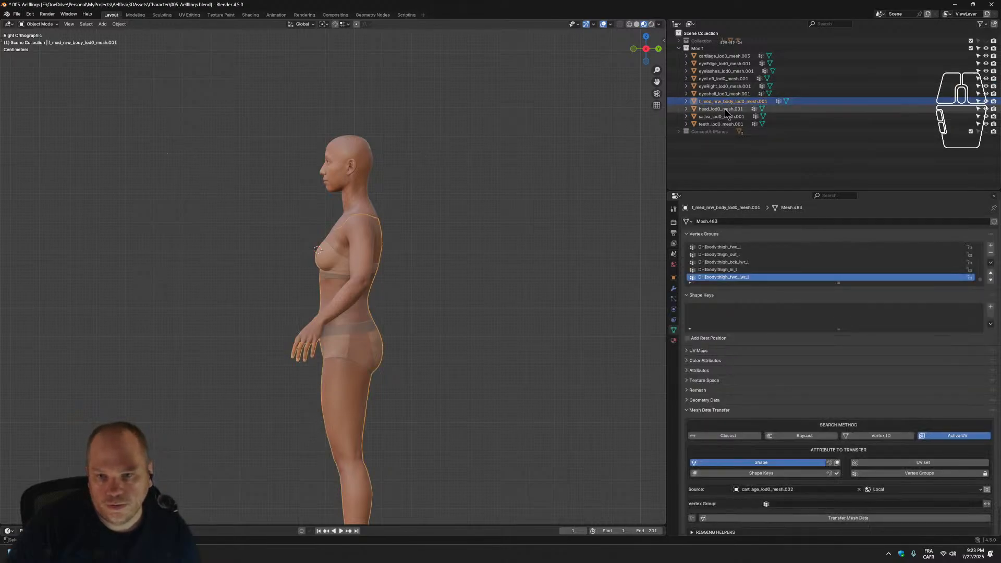
pyautogui.click(808, 109)
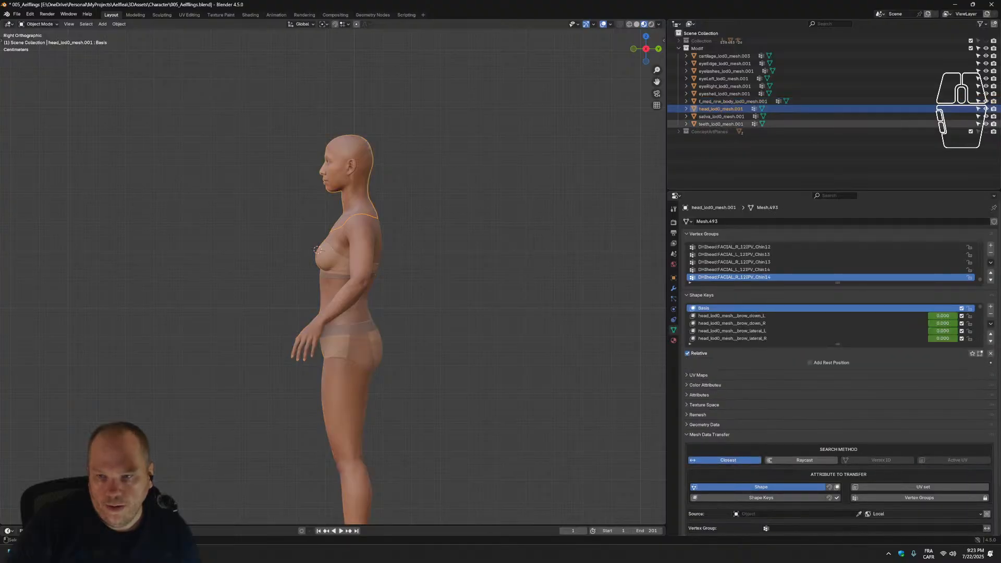
pyautogui.click(986, 109)
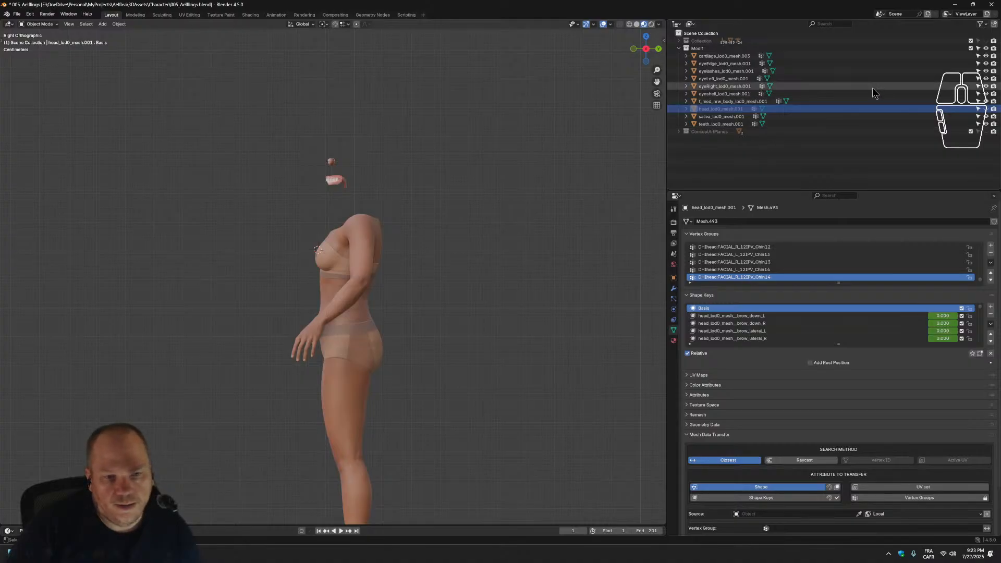
pyautogui.scroll(3, 390, 138)
pyautogui.moveTo(368, 112); pyautogui.dragTo(397, 123, button='middle')
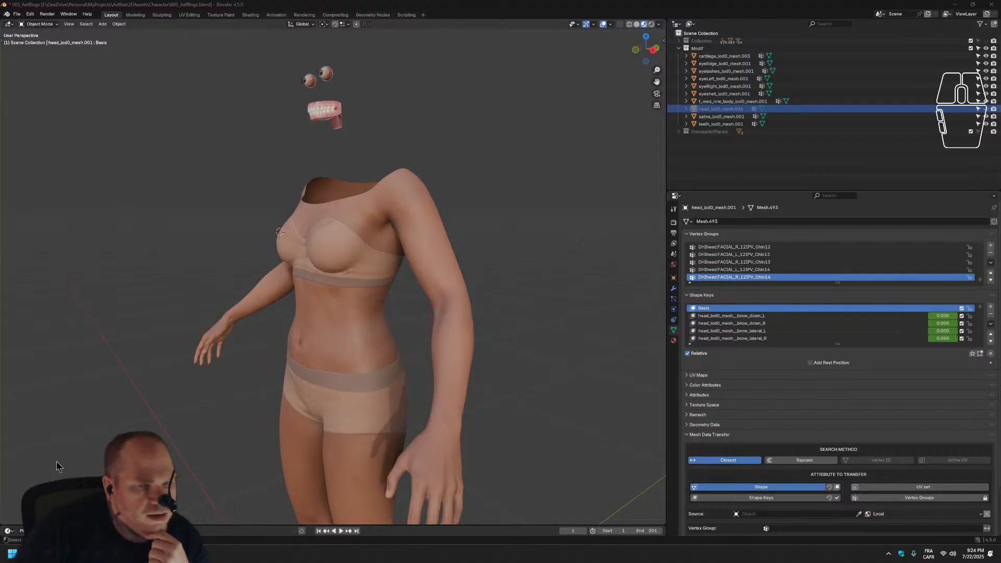
pyautogui.scroll(1, 447, 174)
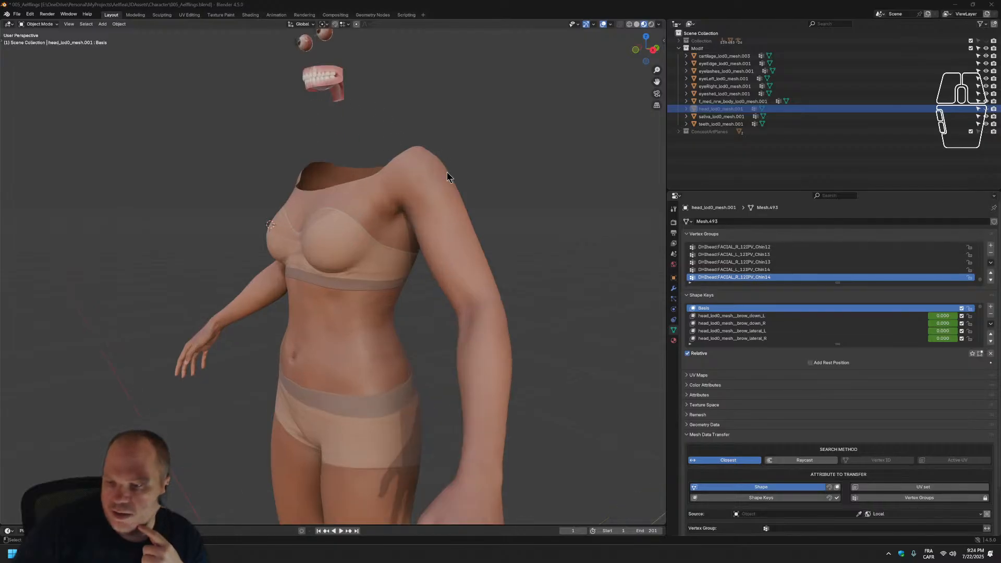
pyautogui.moveTo(447, 174); pyautogui.dragTo(485, 184, button='middle')
pyautogui.scroll(-3, 501, 138)
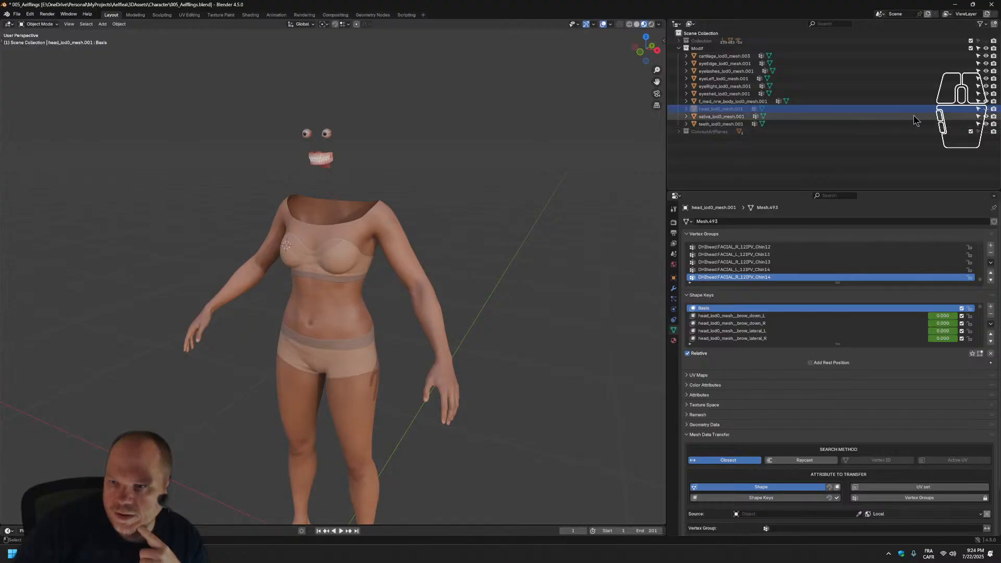
pyautogui.click(986, 109)
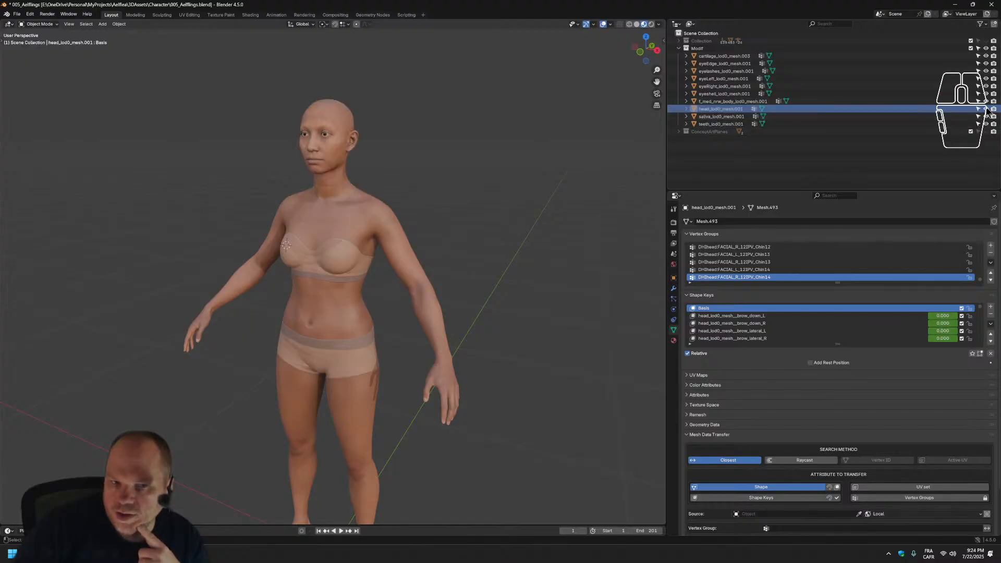
pyautogui.click(330, 190)
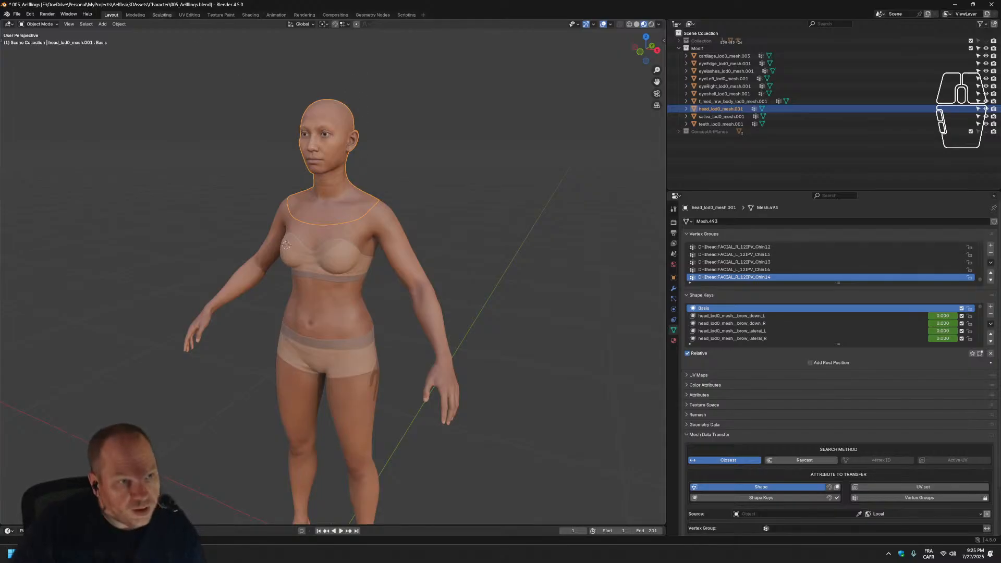
pyautogui.click(17, 14)
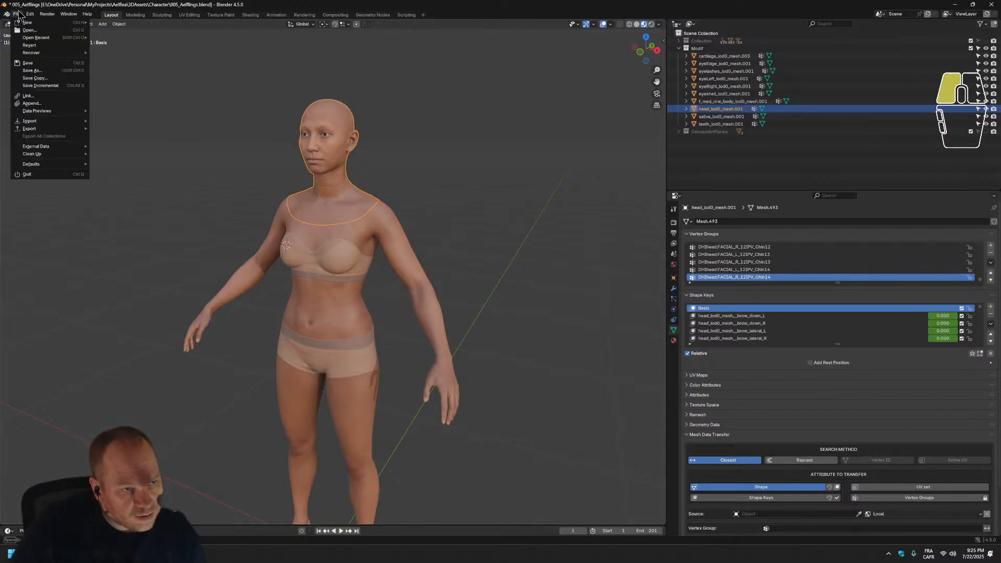
pyautogui.click(33, 71)
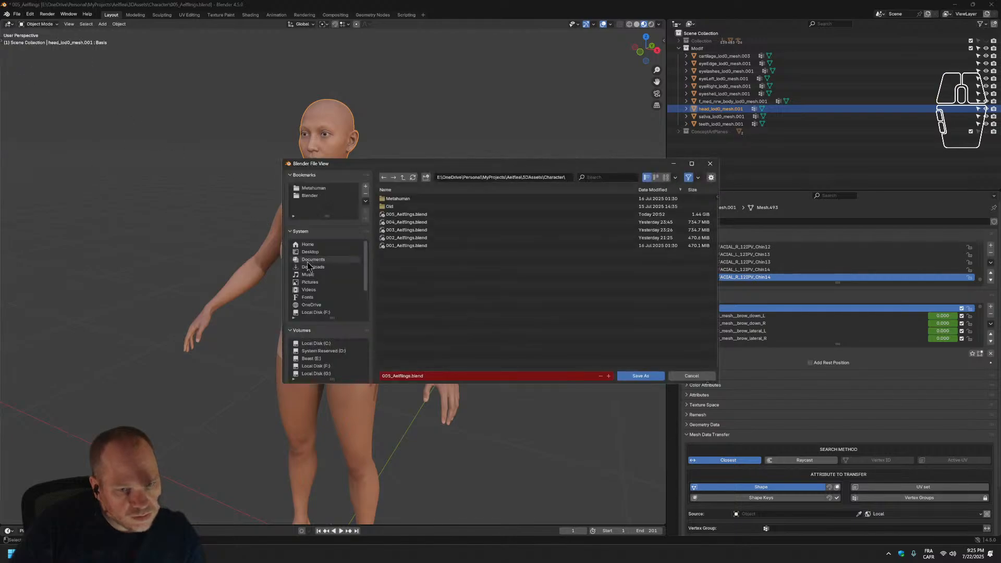
pyautogui.click(710, 163)
# Sculpt head_lod0_mesh.001 with the Grab brush and X symmetry, pulling the ears outward and upward and reshaping the nose and mouth.
pyautogui.press('KP_1')
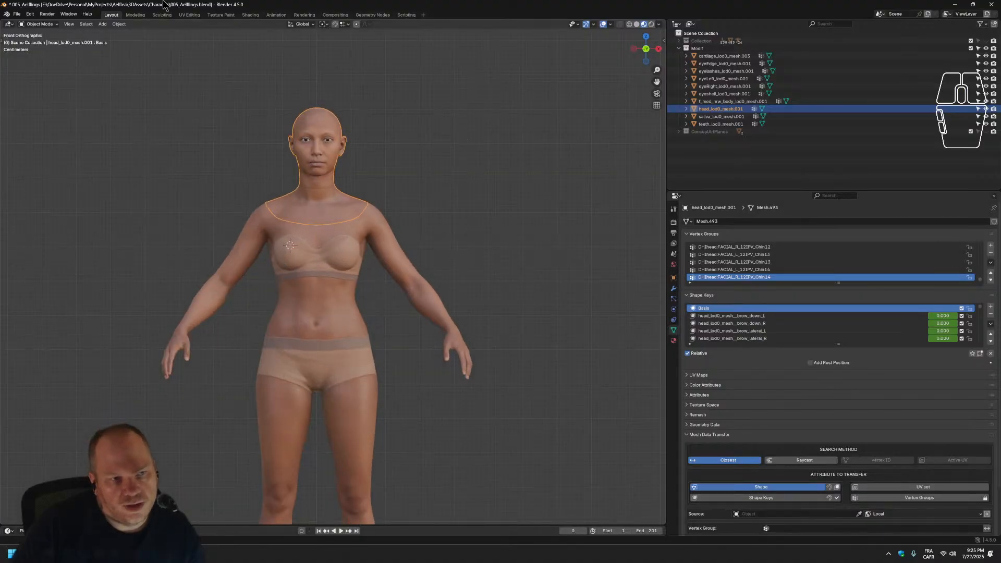
pyautogui.click(158, 16)
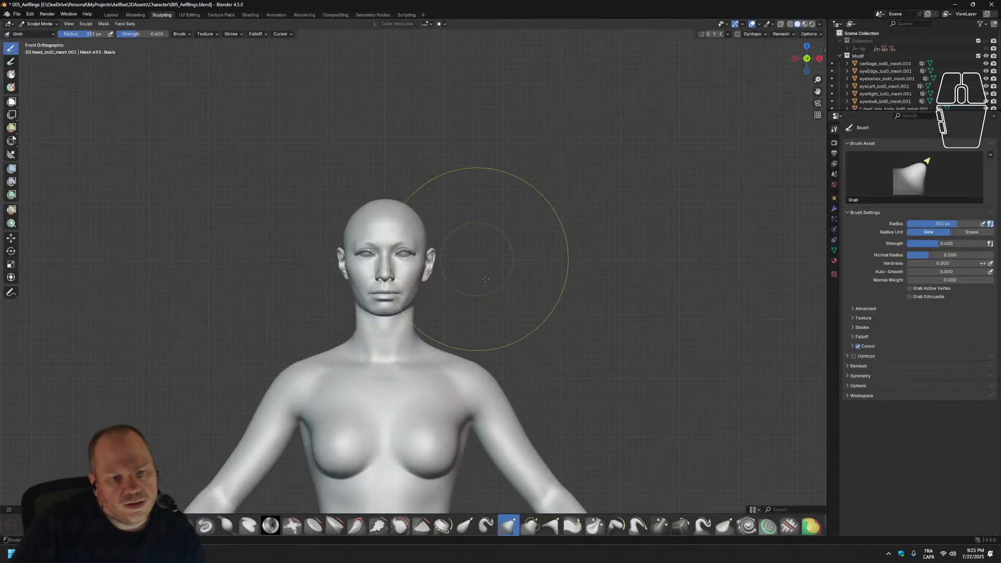
pyautogui.scroll(5, 480, 246)
pyautogui.scroll(-1, 488, 222)
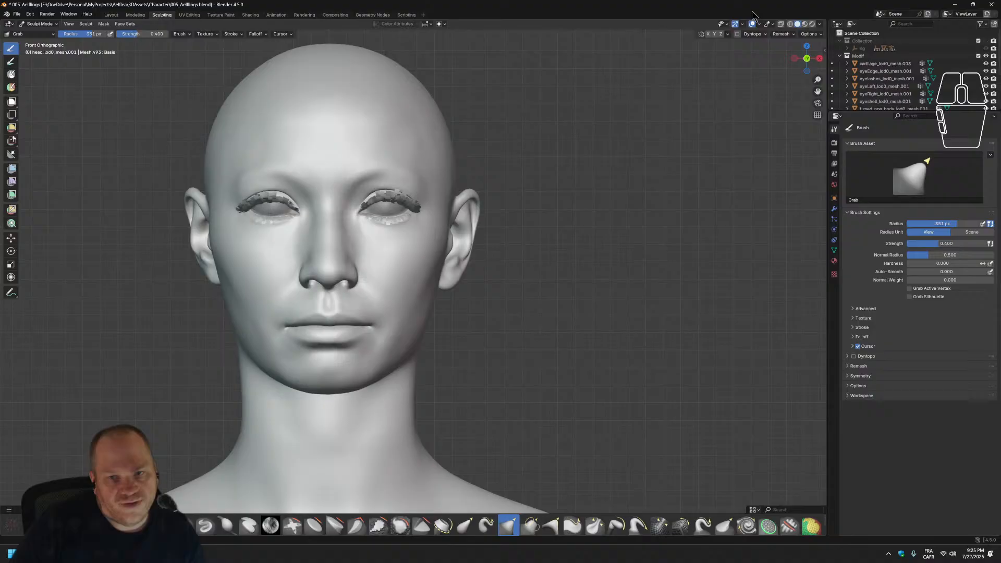
pyautogui.click(708, 34)
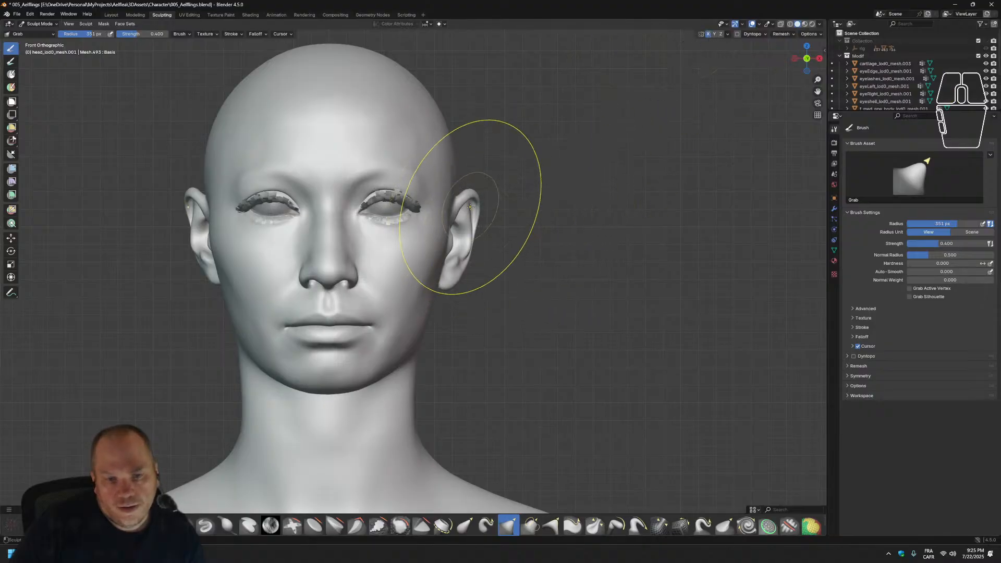
pyautogui.moveTo(472, 214)
pyautogui.mouseDown()
pyautogui.moveTo(657, 180)
pyautogui.moveTo(758, 103)
pyautogui.mouseUp()
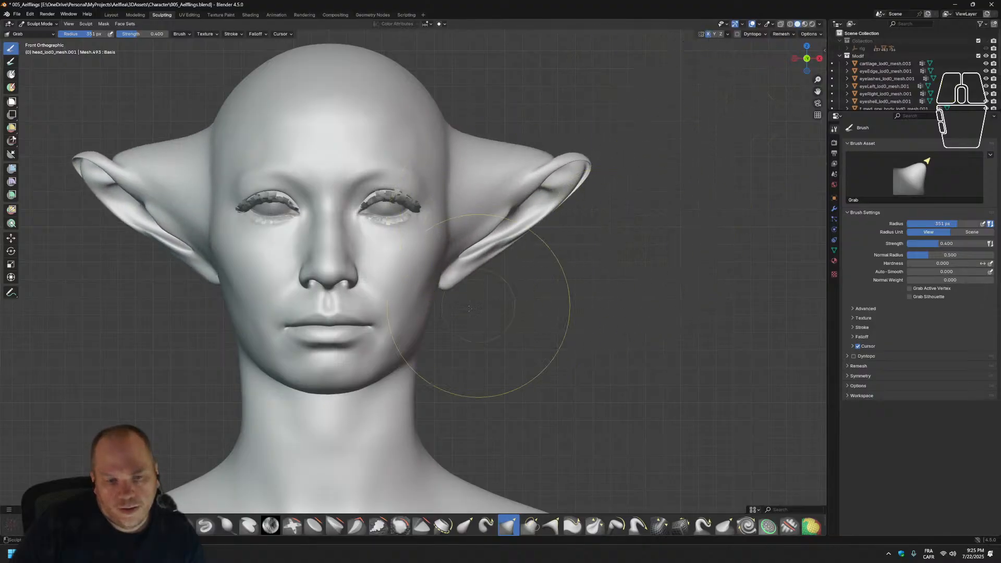
pyautogui.moveTo(377, 325)
pyautogui.mouseDown()
pyautogui.moveTo(397, 319)
pyautogui.moveTo(395, 328)
pyautogui.mouseUp()
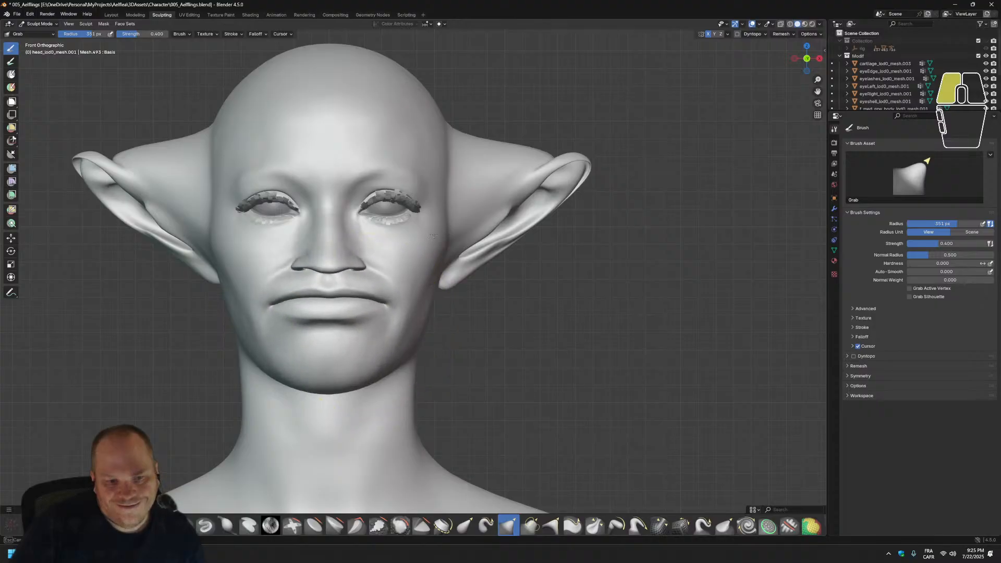
pyautogui.scroll(-5, 514, 301)
pyautogui.scroll(-2, 514, 301)
pyautogui.moveTo(514, 301); pyautogui.dragTo(336, 190, button='middle')
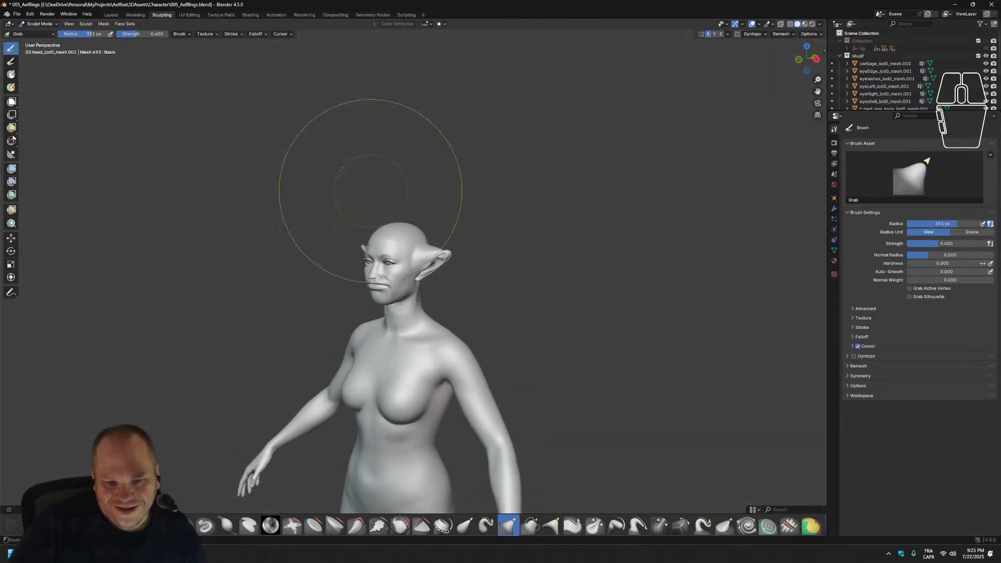
# Switch sculpting to the body mesh f_med_nrw_body_lod0_mesh.001 and bring its legs into a side view.
pyautogui.click(113, 15)
pyautogui.click(346, 308)
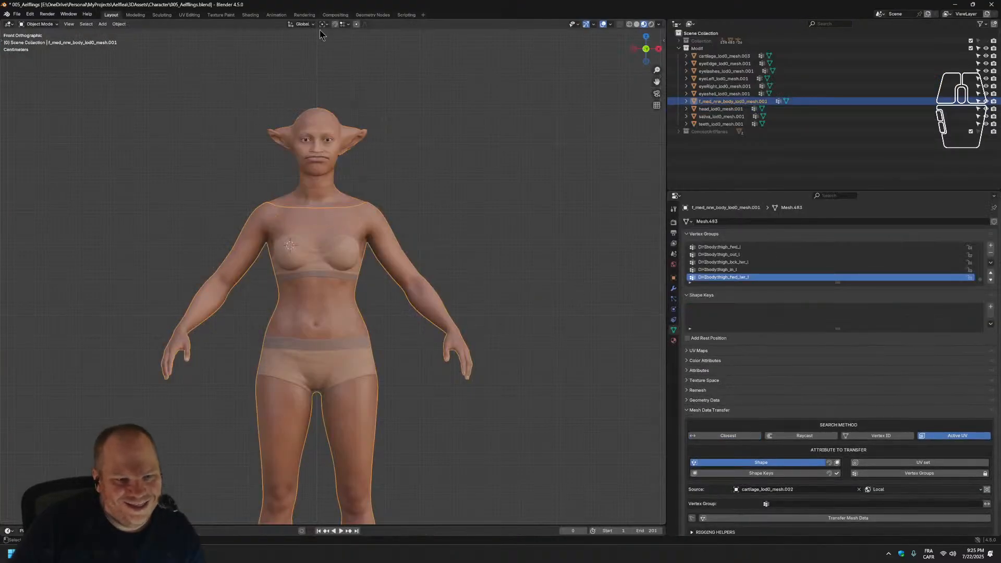
pyautogui.click(161, 15)
pyautogui.moveTo(537, 319); pyautogui.dragTo(504, 324, button='middle')
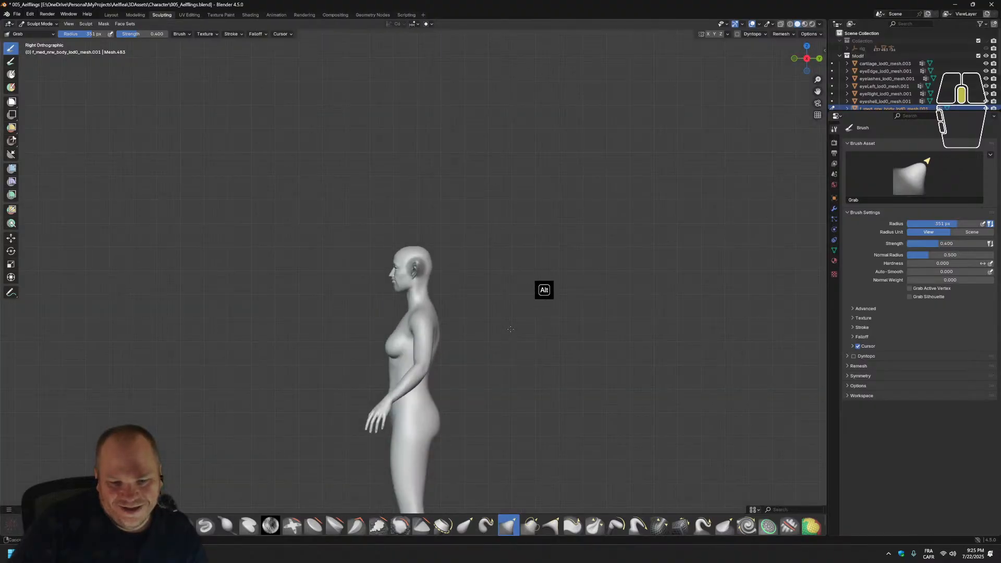
pyautogui.keyDown('shift'); pyautogui.moveTo(549, 403); pyautogui.dragTo(520, 183, button='middle'); pyautogui.keyUp('shift')
pyautogui.scroll(3, 414, 309)
# Undo a one-sided knee deformation, enable X symmetry and push both knees backward with the Grab brush.
pyautogui.moveTo(369, 304); pyautogui.dragTo(415, 313)
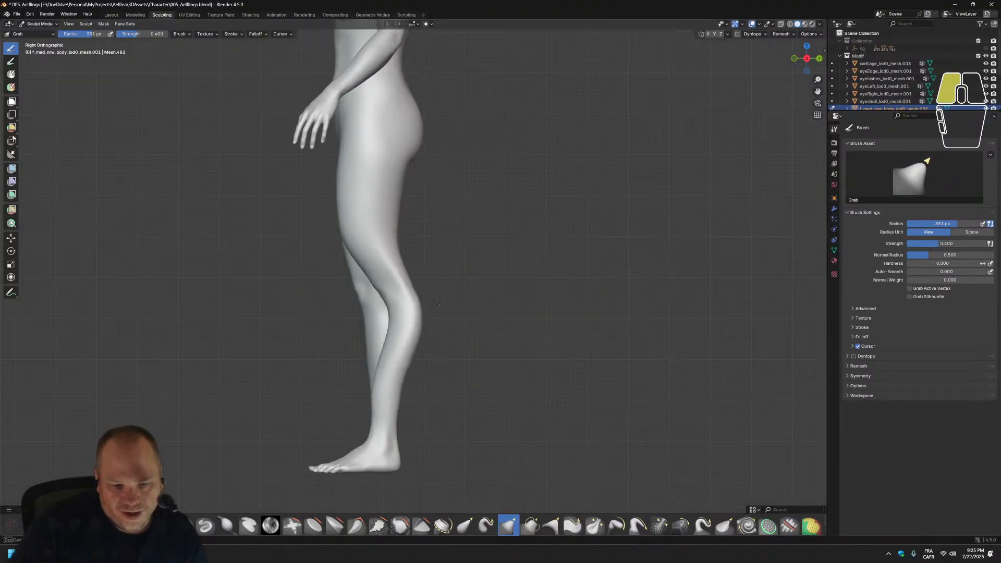
pyautogui.hotkey('ctrl', 'z')
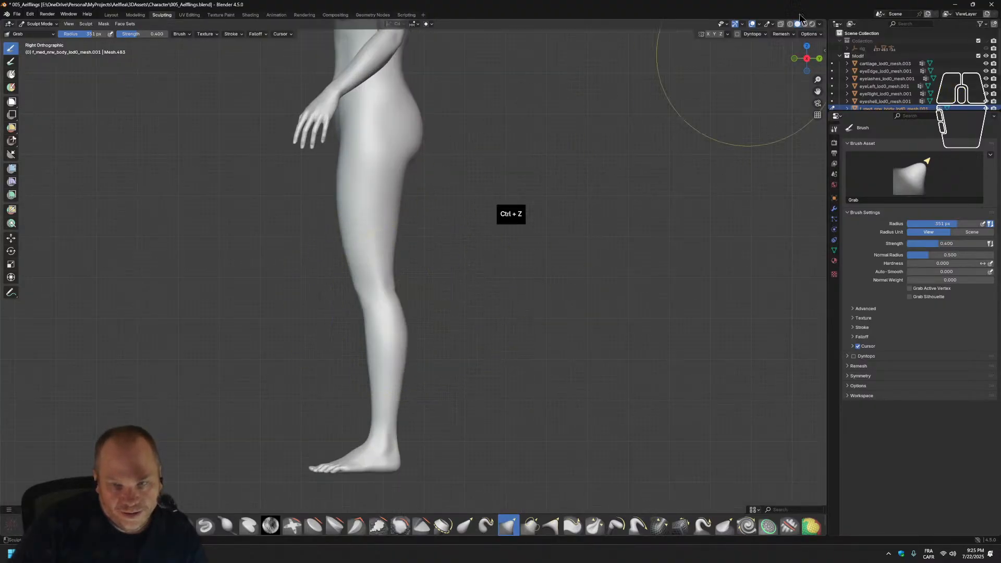
pyautogui.click(708, 34)
pyautogui.moveTo(399, 298); pyautogui.dragTo(459, 317)
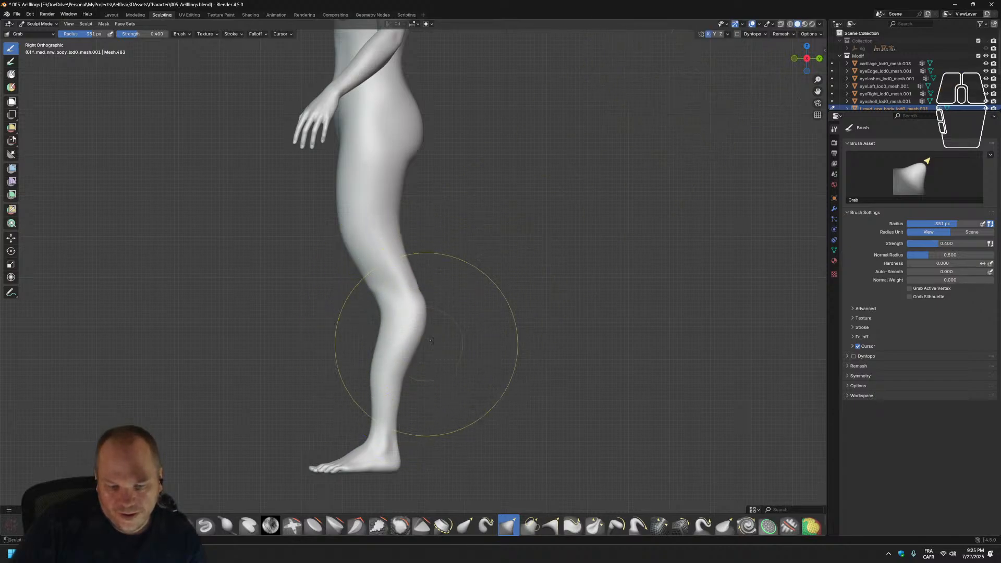
# Reduce the Grab brush radius to 218 px, pull the lower legs backward and check the whole figure.
pyautogui.moveTo(94, 34); pyautogui.dragTo(87, 34)
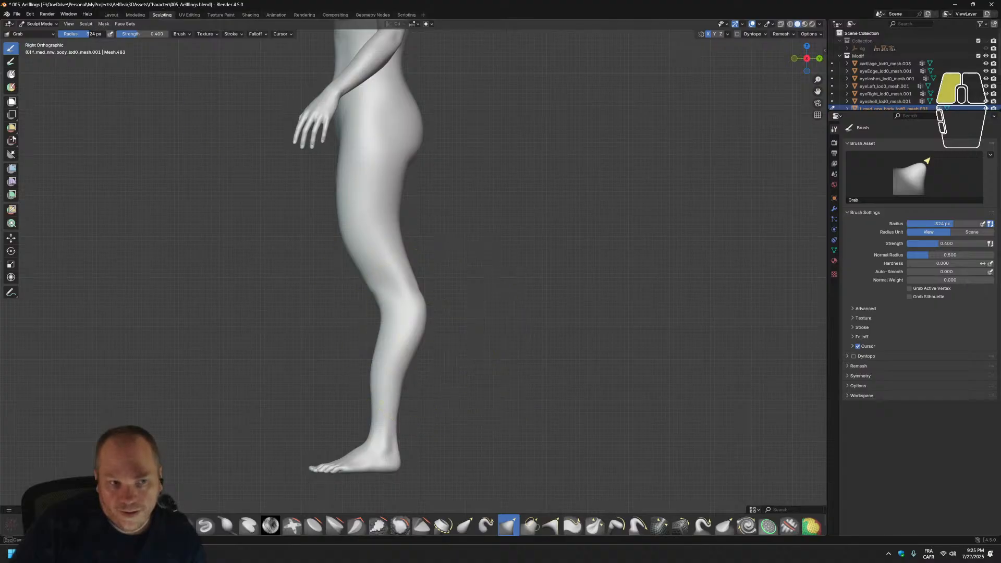
pyautogui.moveTo(387, 367)
pyautogui.mouseDown()
pyautogui.moveTo(412, 366)
pyautogui.moveTo(396, 395)
pyautogui.moveTo(409, 394)
pyautogui.moveTo(408, 367)
pyautogui.mouseUp()
pyautogui.moveTo(408, 367); pyautogui.dragTo(514, 328, button='middle')
pyautogui.scroll(-3, 514, 302)
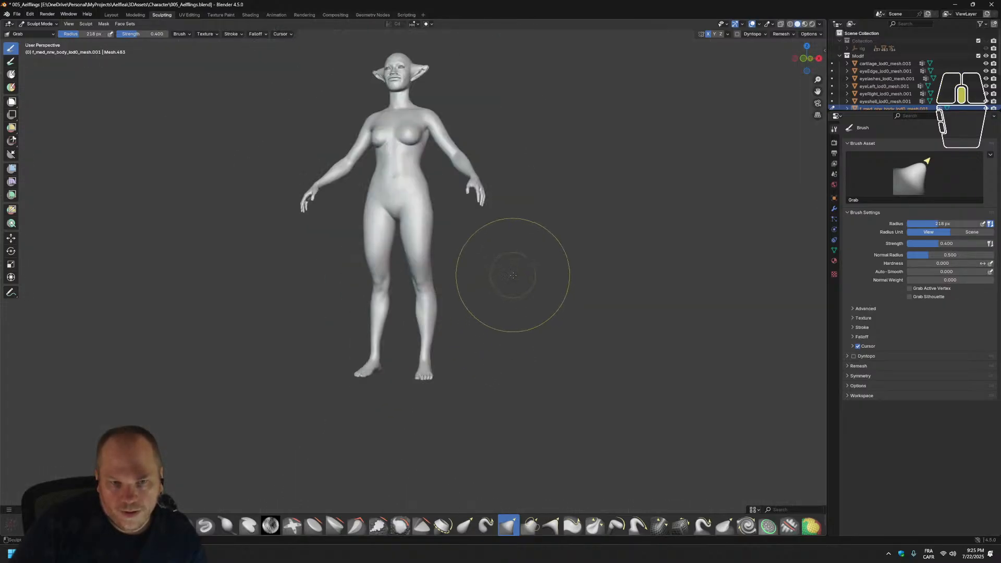
pyautogui.moveTo(514, 273)
pyautogui.mouseDown(button='middle')
pyautogui.moveTo(579, 285)
pyautogui.moveTo(557, 289)
pyautogui.moveTo(576, 279)
pyautogui.moveTo(547, 260)
pyautogui.moveTo(518, 291)
pyautogui.moveTo(620, 258)
pyautogui.moveTo(585, 306)
pyautogui.mouseUp(button='middle')
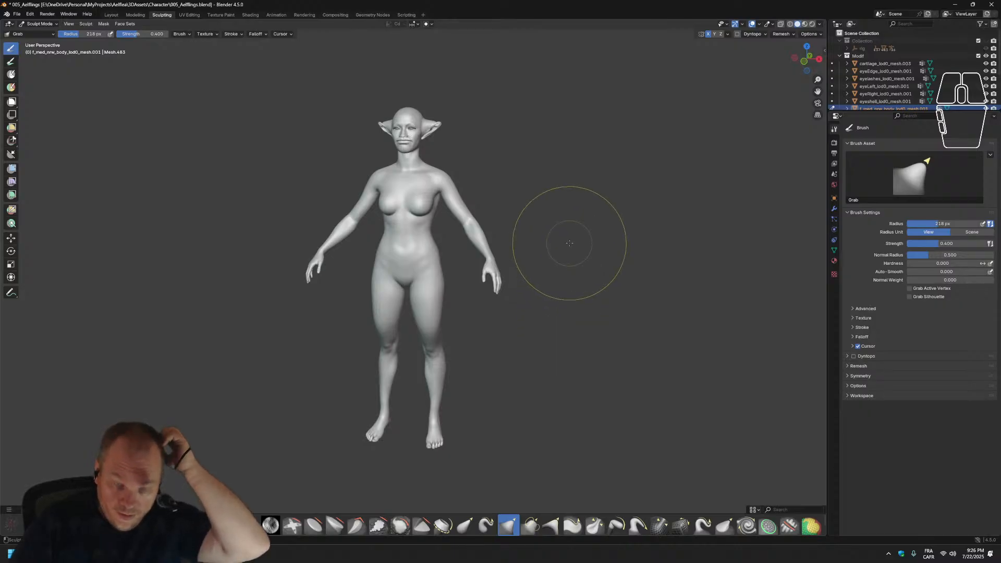
# Save the Blender file and return to the Layout workspace.
pyautogui.hotkey('ctrl', 's')
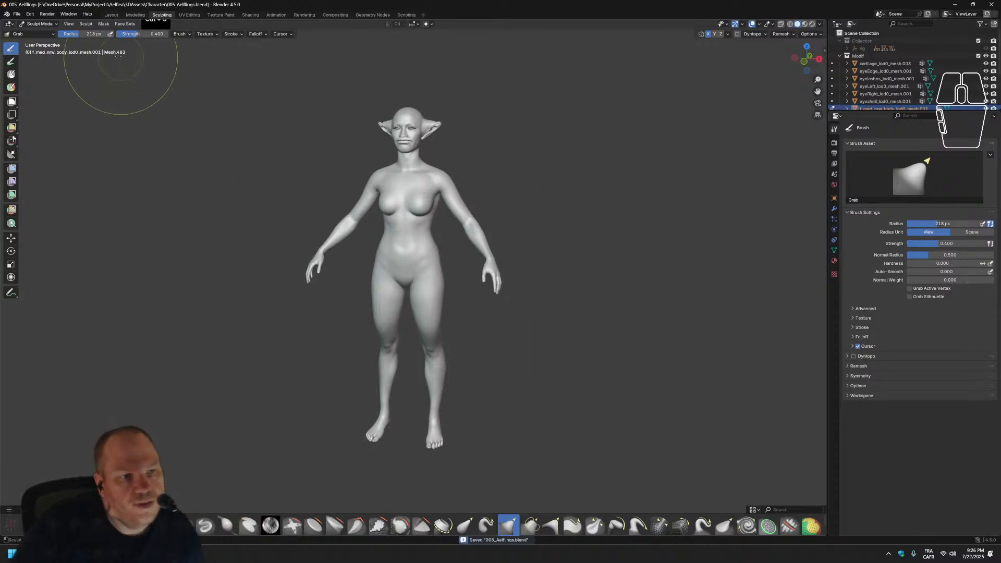
pyautogui.click(31, 15)
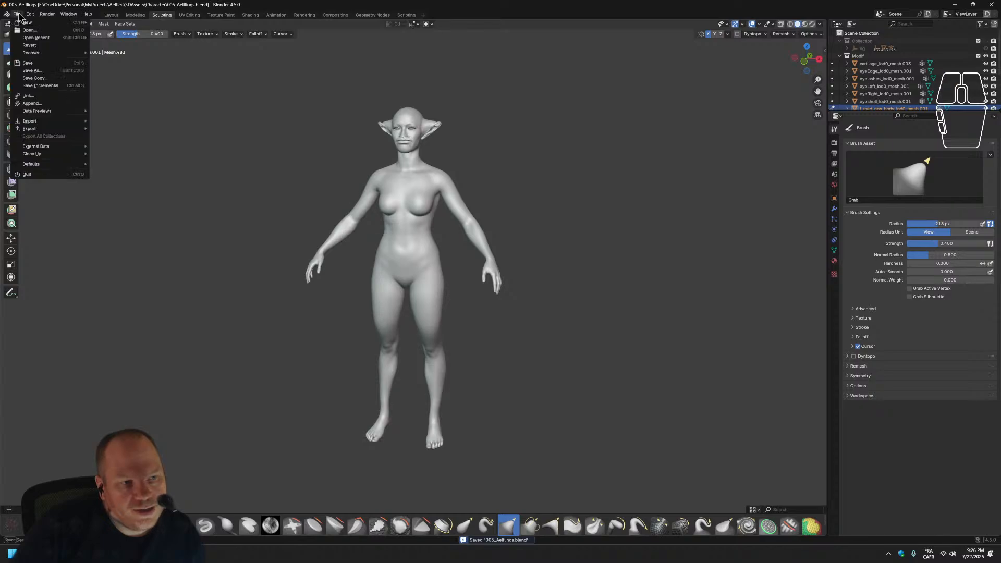
pyautogui.click(110, 15)
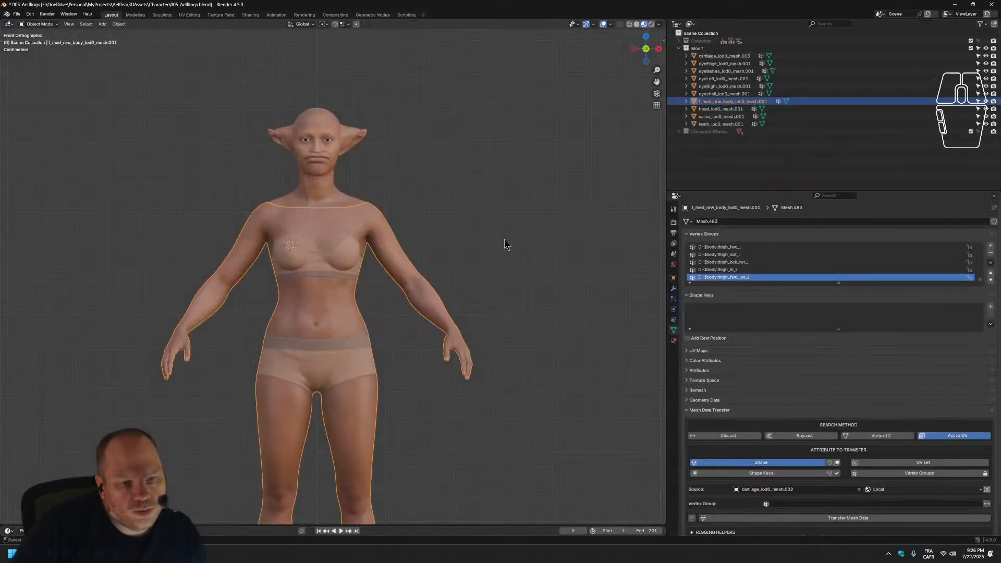
# Set up an FBX export of the body mesh limited to selected objects and the Mesh object type.
pyautogui.moveTo(505, 239)
pyautogui.mouseDown(button='middle')
pyautogui.moveTo(478, 261)
pyautogui.moveTo(508, 247)
pyautogui.mouseUp(button='middle')
pyautogui.scroll(-4, 477, 260)
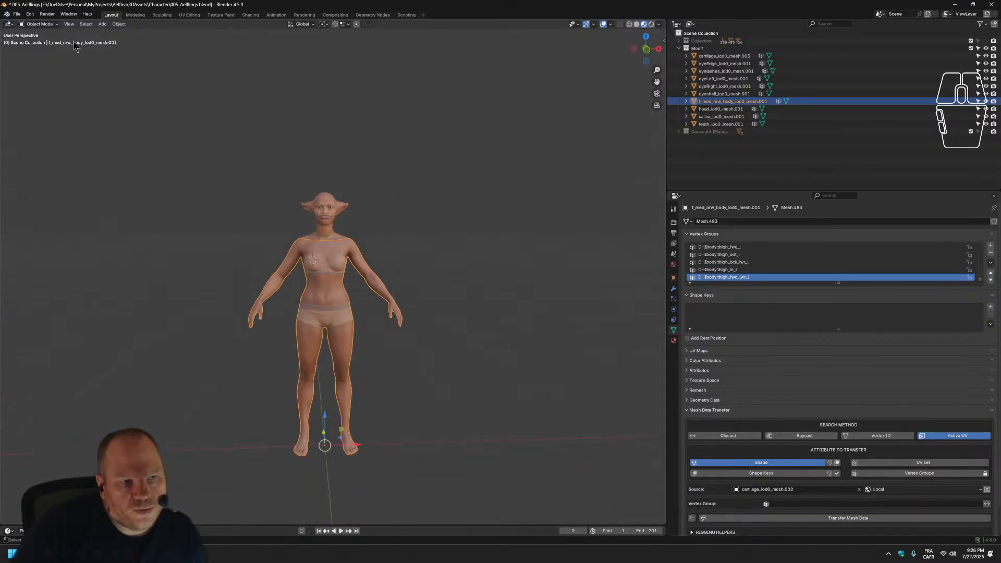
pyautogui.click(19, 15)
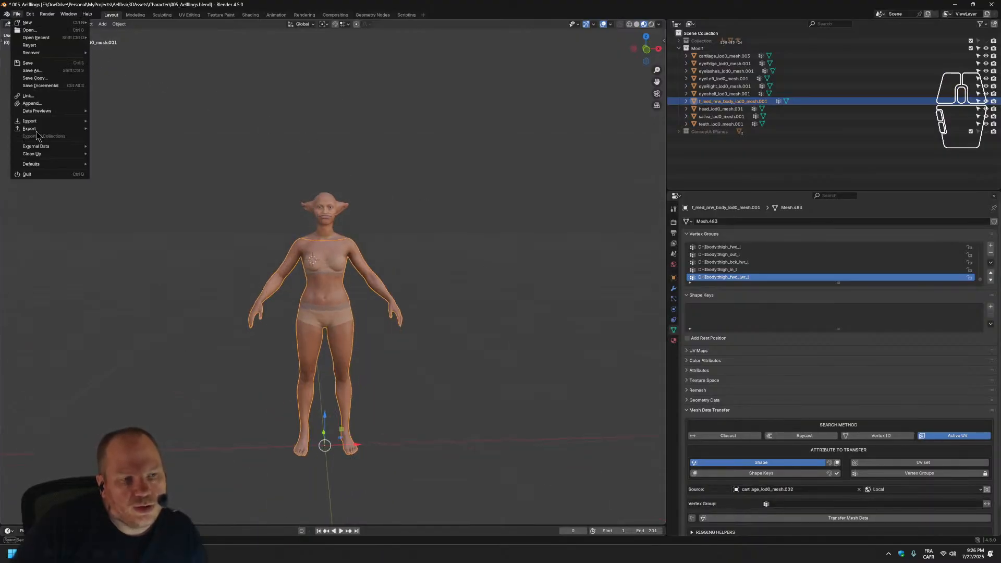
pyautogui.moveTo(56, 130)
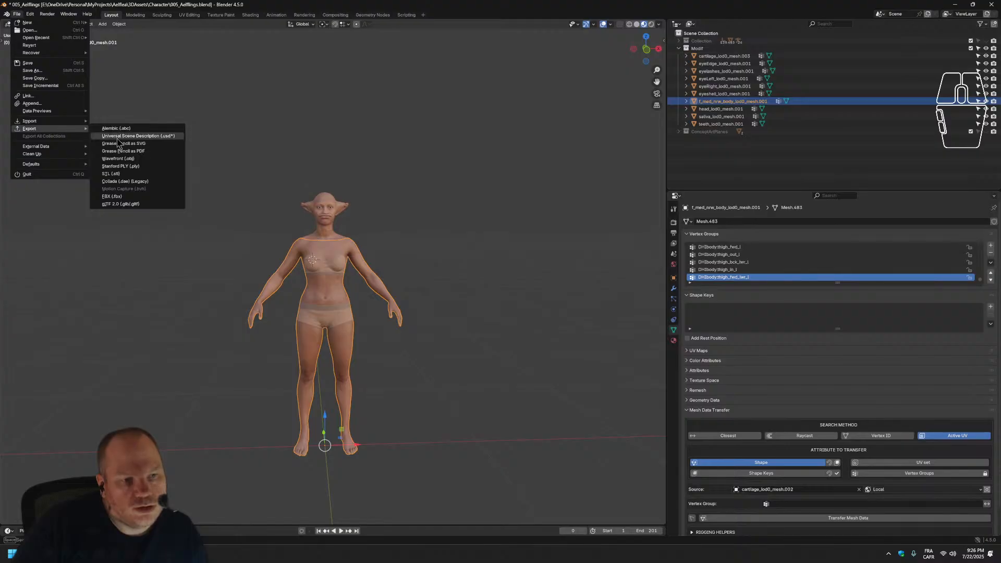
pyautogui.click(140, 197)
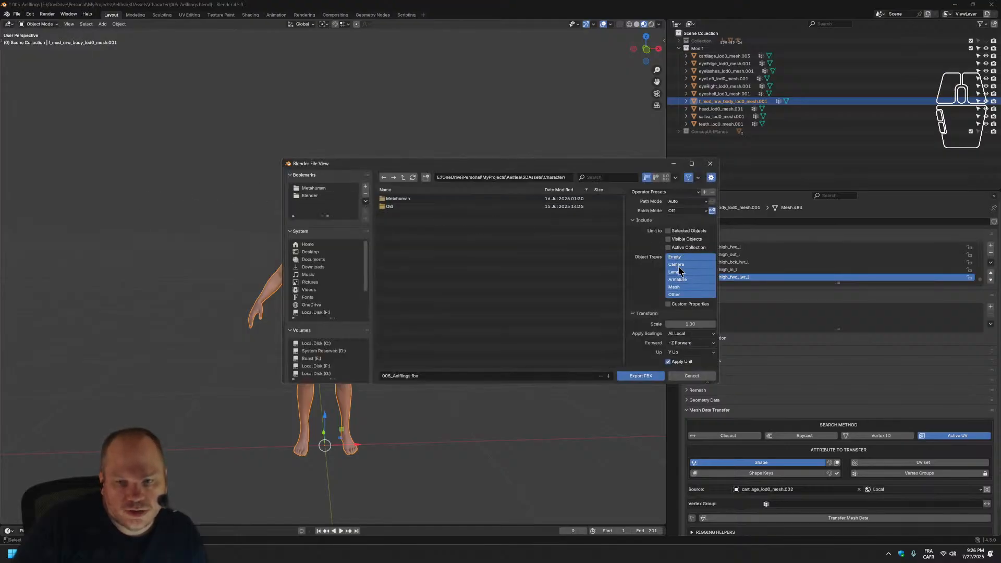
pyautogui.click(682, 235)
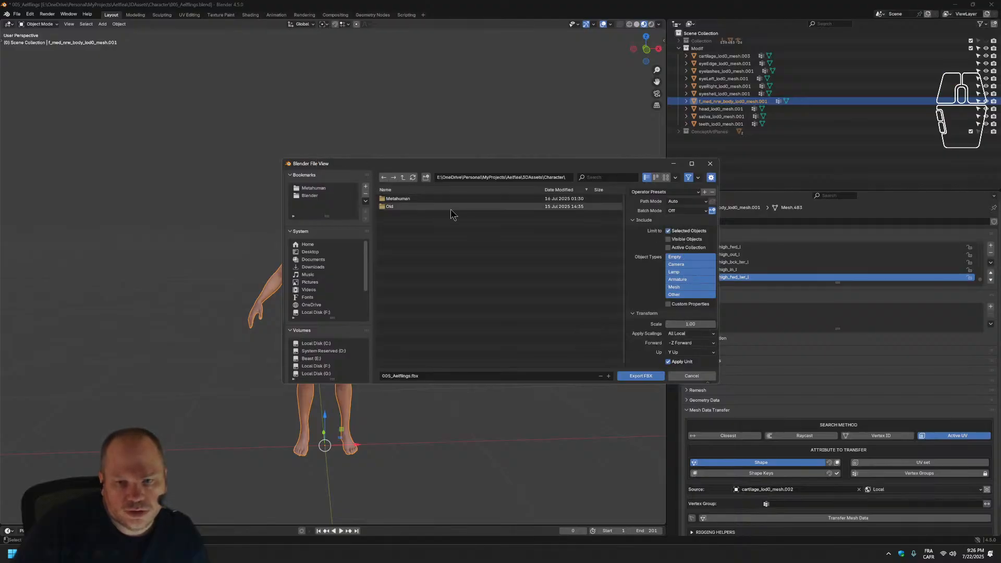
pyautogui.click(676, 288)
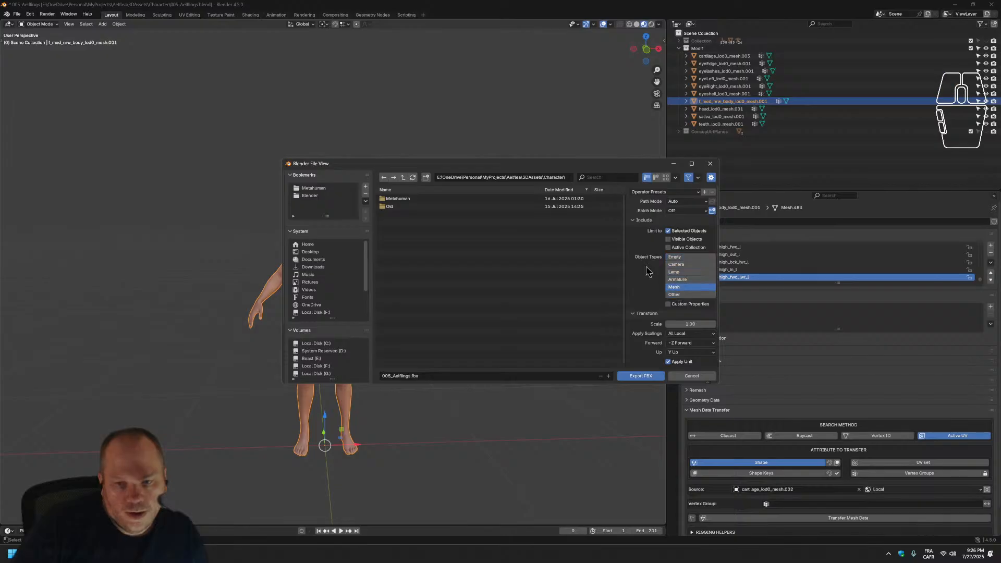
# Export the body into the Metahuman/Output folder, overwriting 001_BodyTest.fbx.
pyautogui.doubleClick(402, 200)
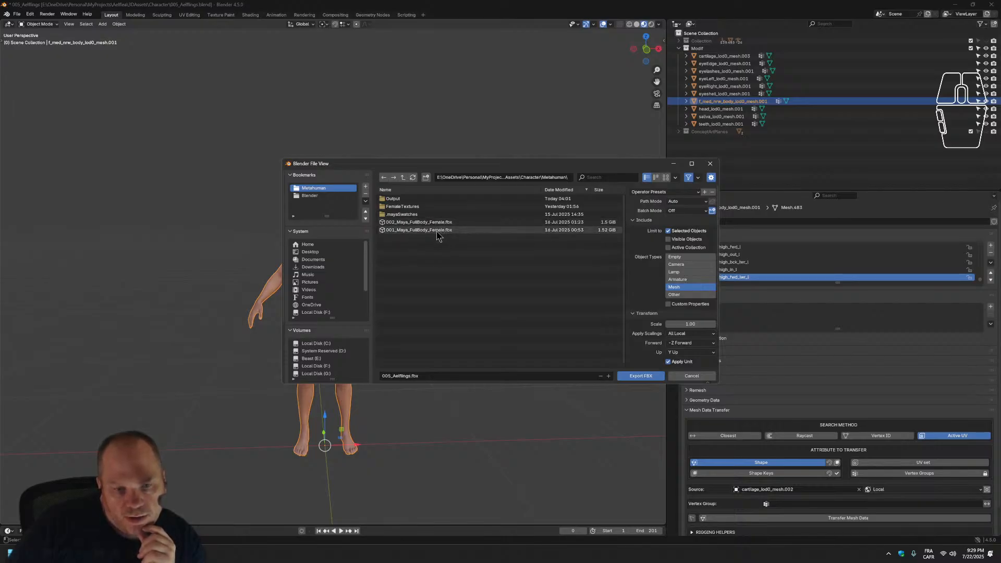
pyautogui.doubleClick(418, 199)
pyautogui.click(409, 199)
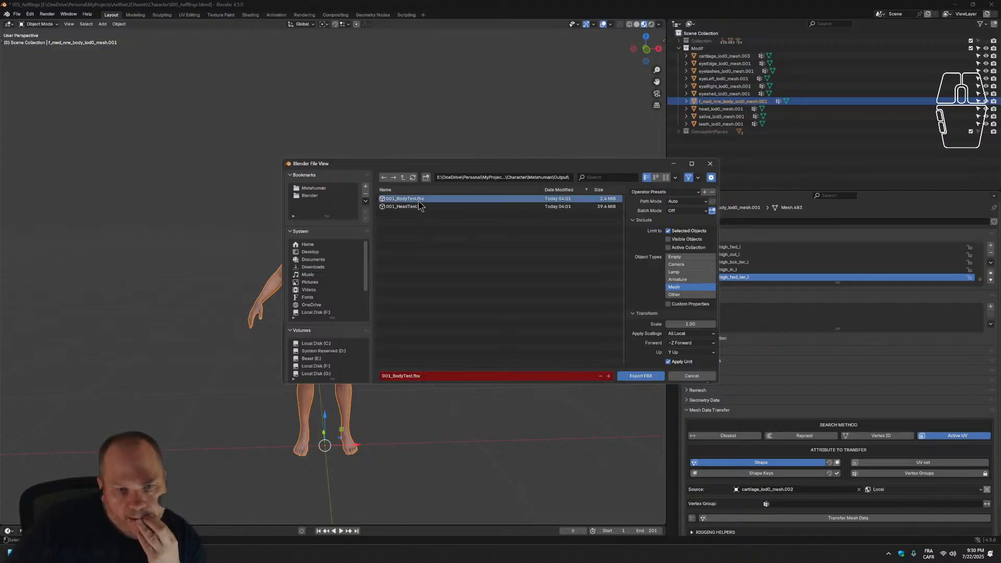
pyautogui.click(643, 378)
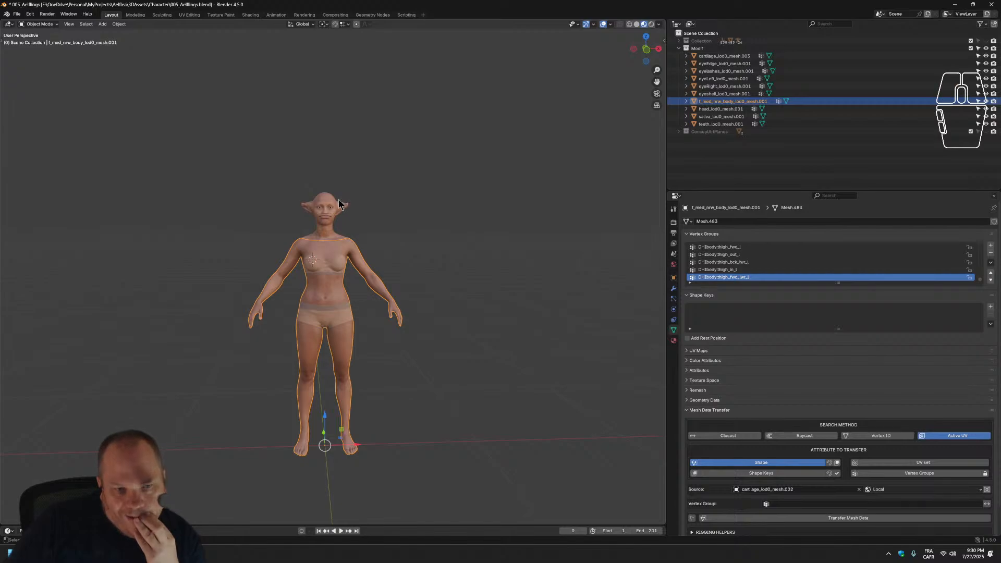
# Export head_lod0_mesh.001 as FBX with the same settings, overwriting 001_HeadTest.fbx in the Output folder.
pyautogui.click(353, 218)
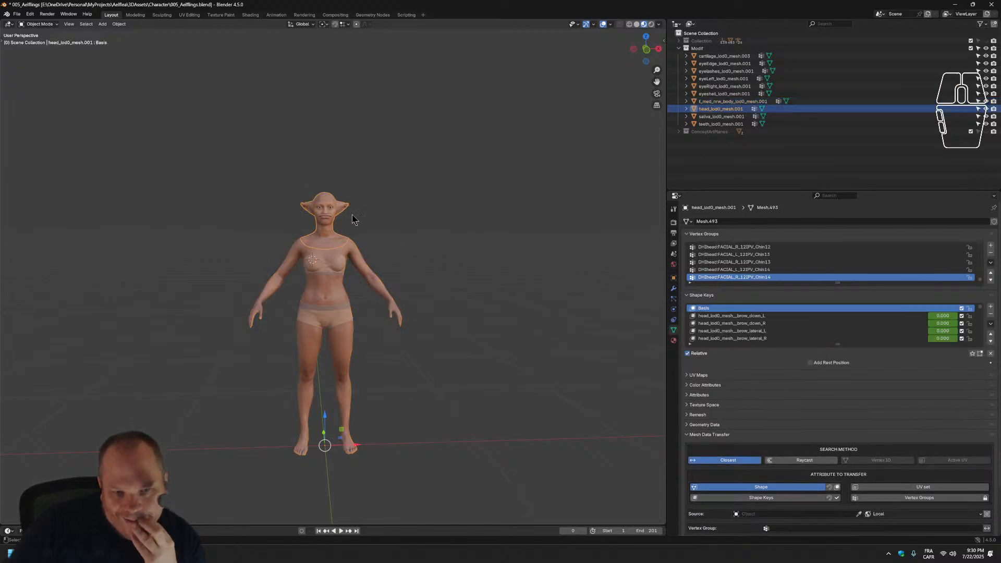
pyautogui.click(16, 14)
pyautogui.moveTo(52, 129)
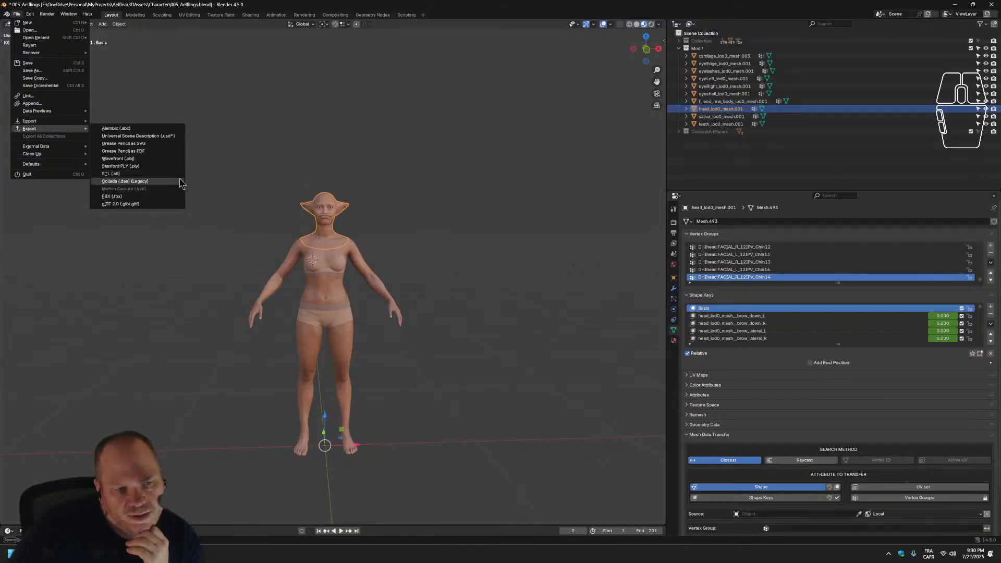
pyautogui.click(162, 199)
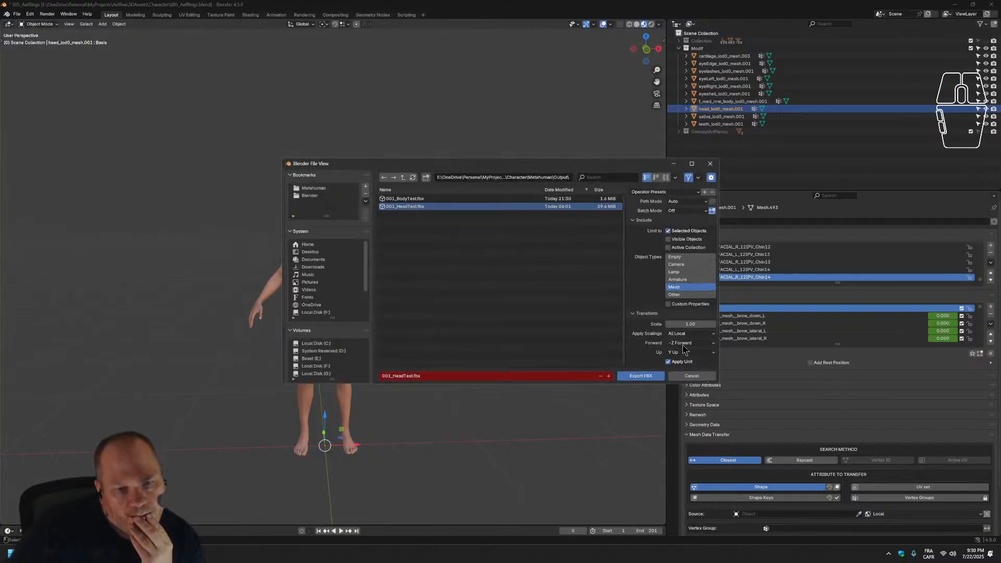
pyautogui.click(640, 376)
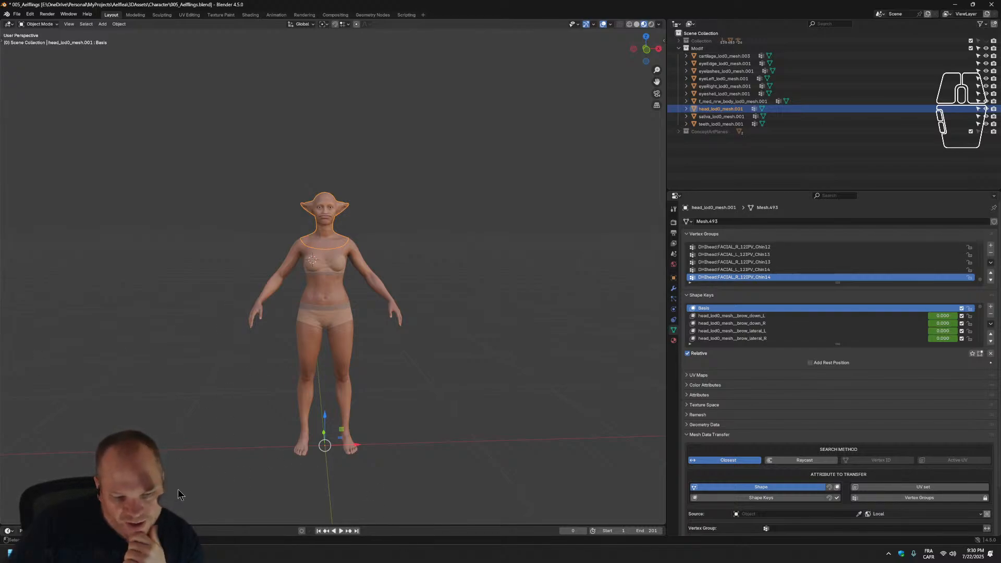
# Switch to File Explorer and launch Aelflea.uproject from the repos/MyProjects/Aelflea folder.
pyautogui.moveTo(159, 554)
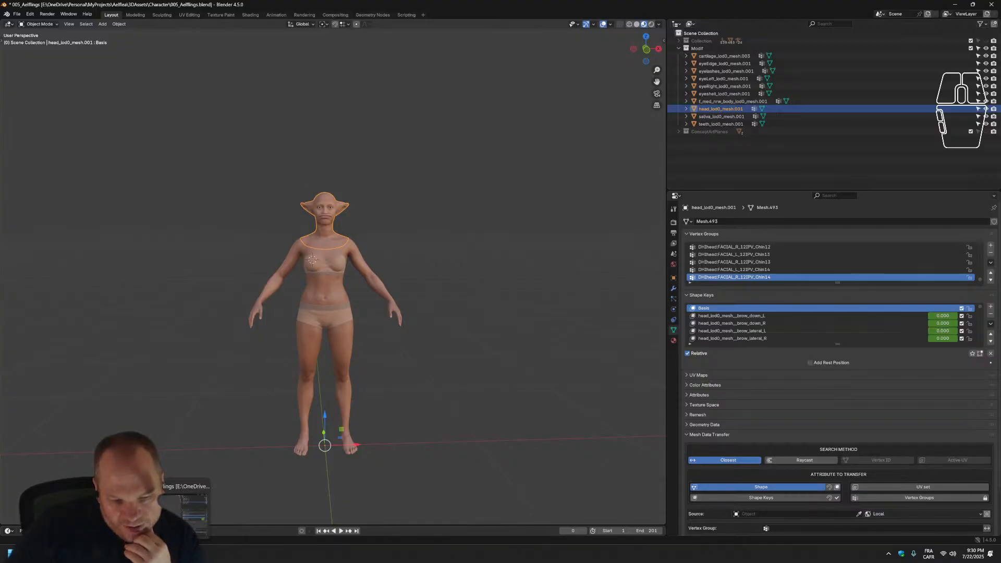
pyautogui.click(135, 554)
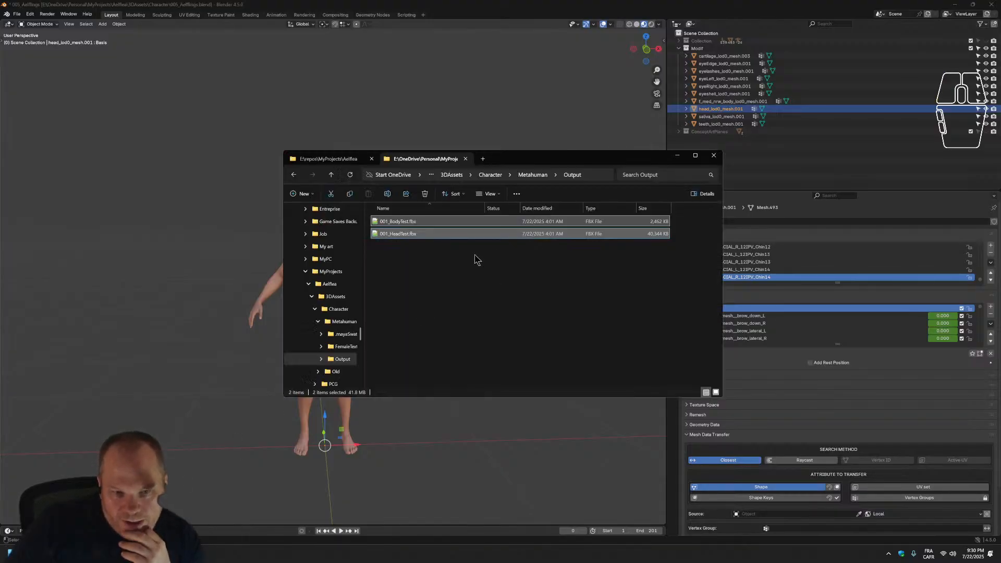
pyautogui.click(445, 260)
pyautogui.click(329, 159)
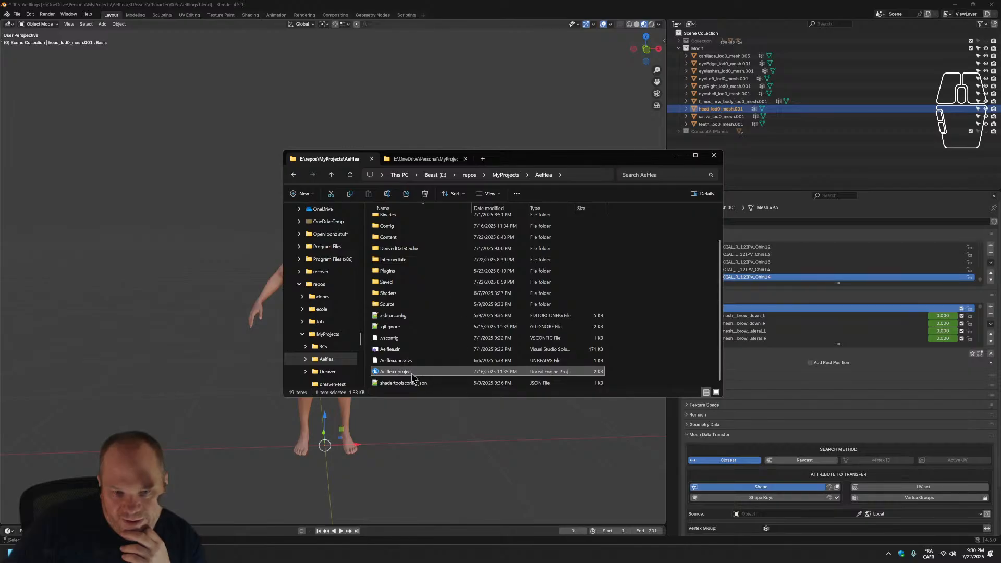
pyautogui.click(403, 372)
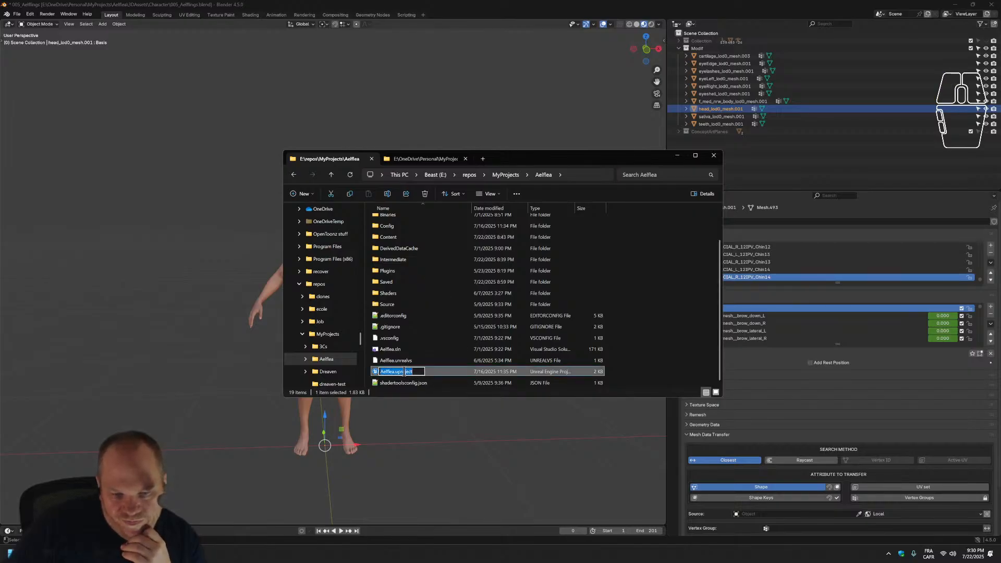
pyautogui.press('Escape')
pyautogui.doubleClick(408, 371)
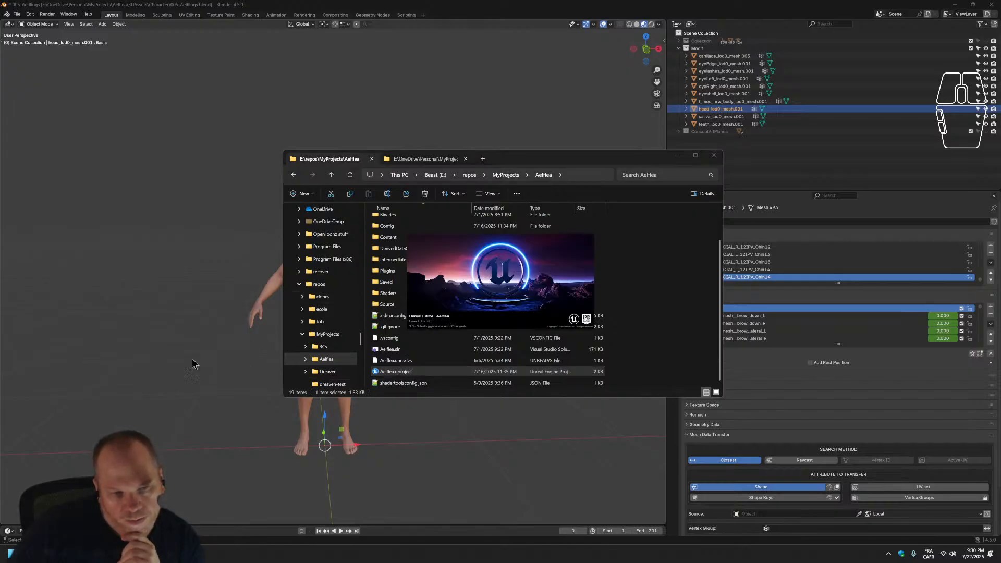
pyautogui.click(166, 365)
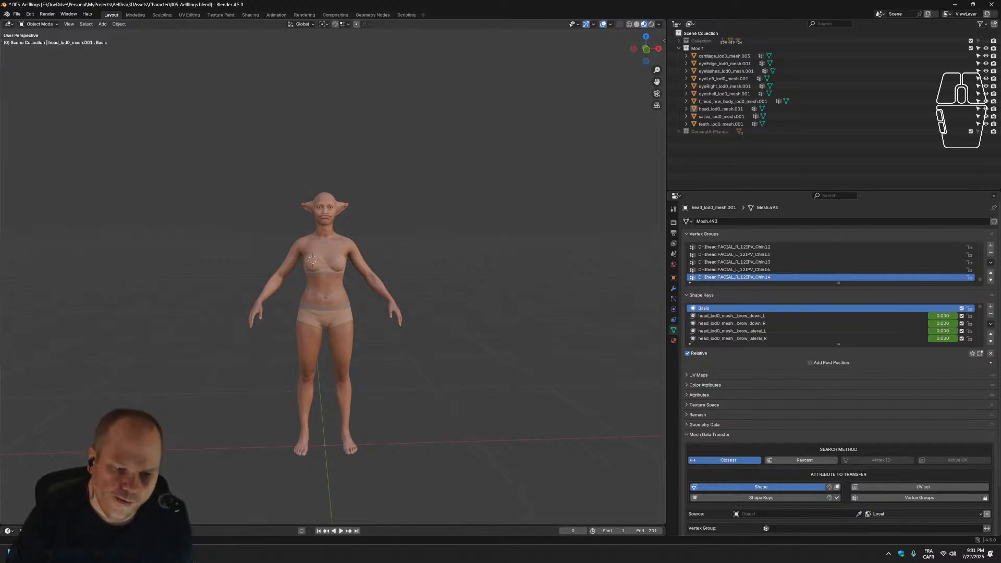
# Switch to Unreal Editor and reimport the static meshes 001_BodyTest and 001_HeadTest from their source files.
pyautogui.click(172, 553)
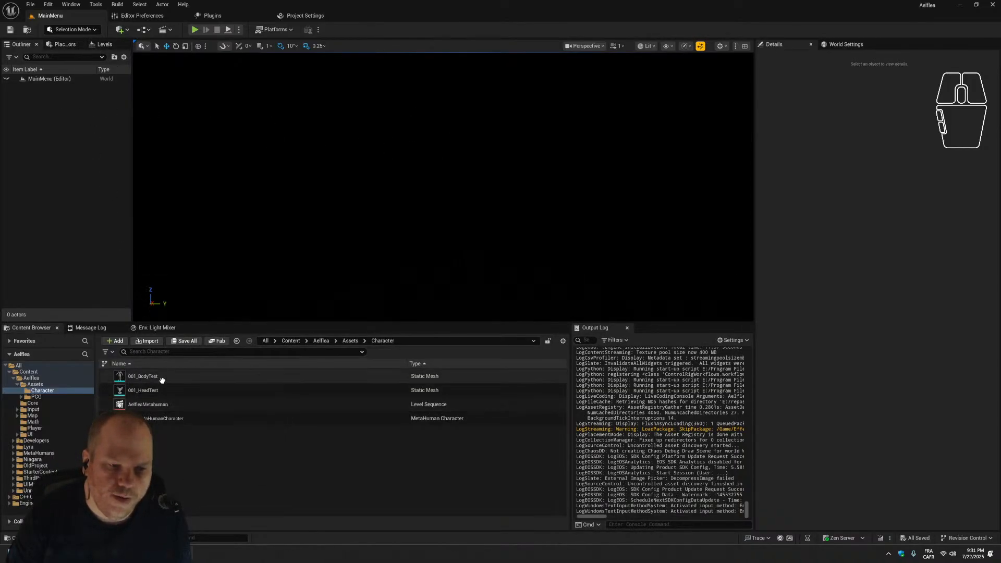
pyautogui.click(144, 376)
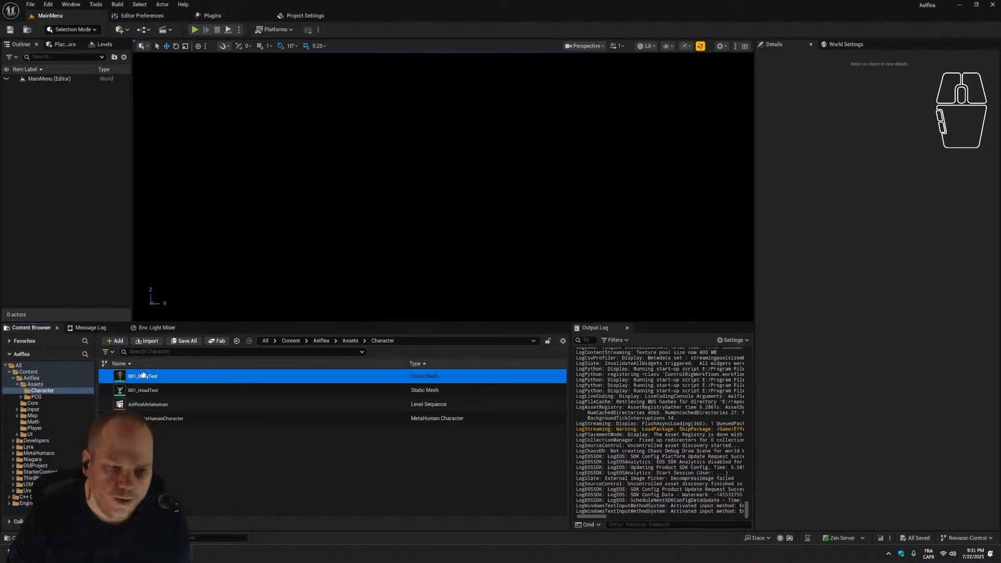
pyautogui.rightClick(143, 375)
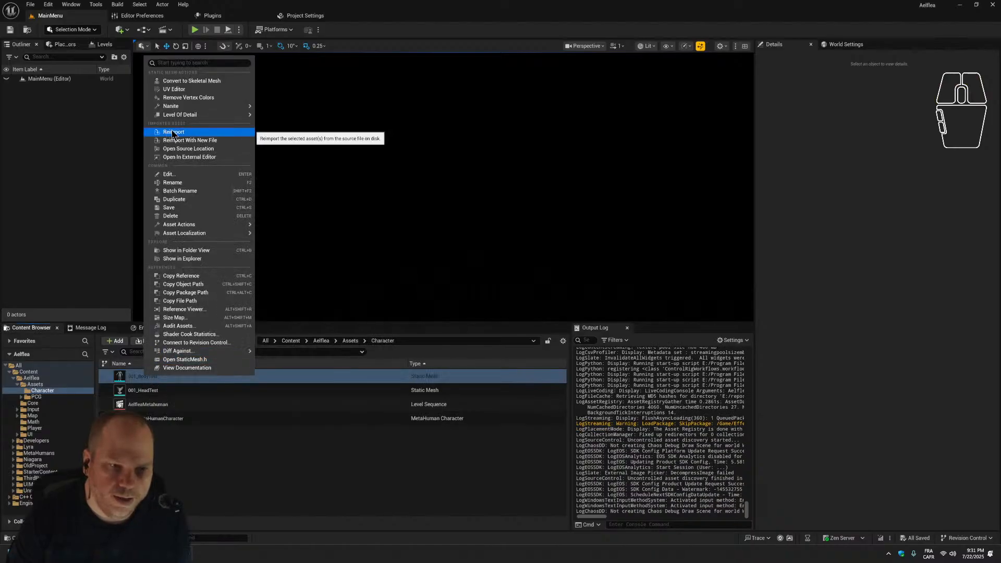
pyautogui.click(172, 133)
pyautogui.click(136, 391)
pyautogui.rightClick(145, 391)
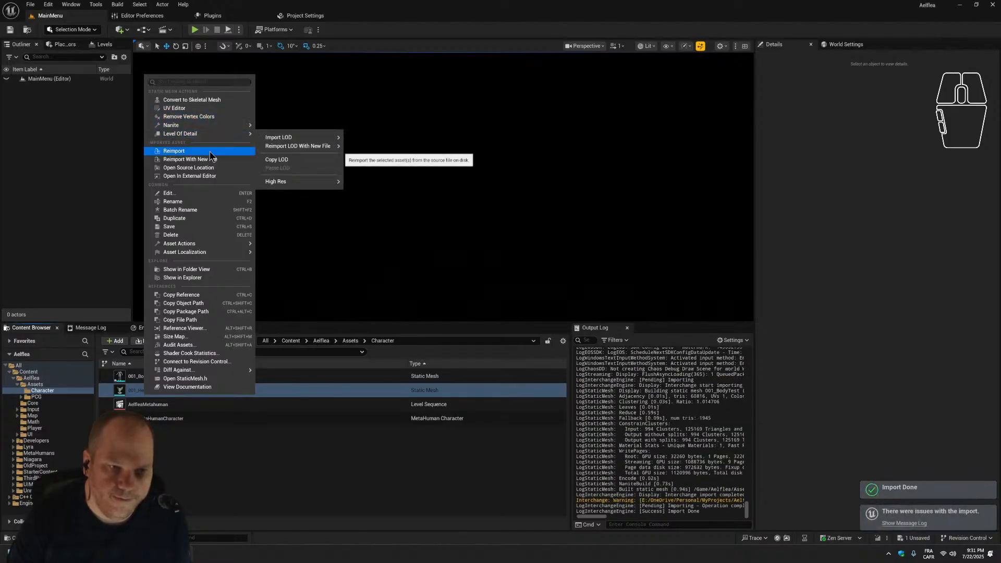
pyautogui.click(211, 151)
# Retry the reimport of 001_HeadTest and open it in the static mesh editor to inspect the head shape.
pyautogui.click(151, 377)
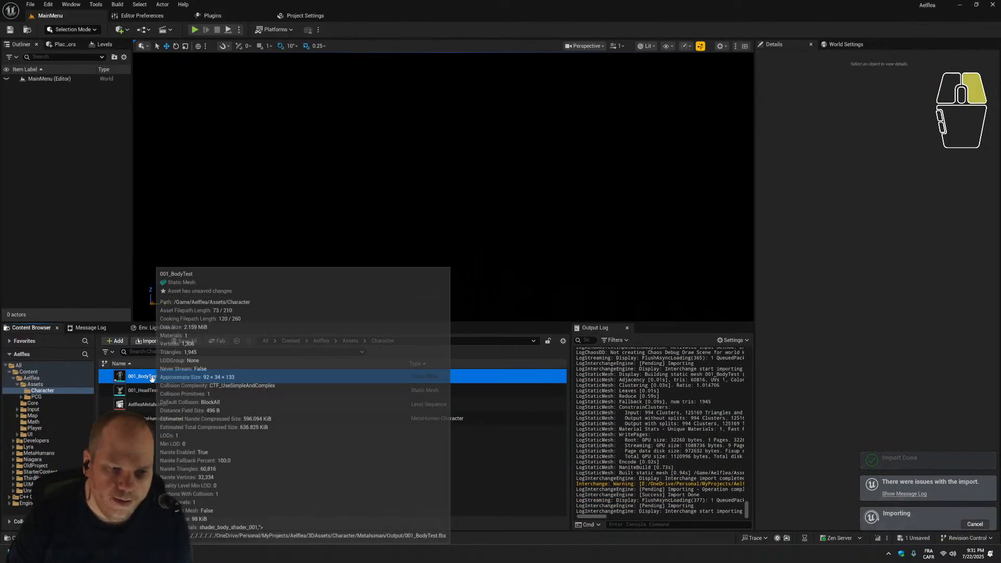
pyautogui.rightClick(151, 377)
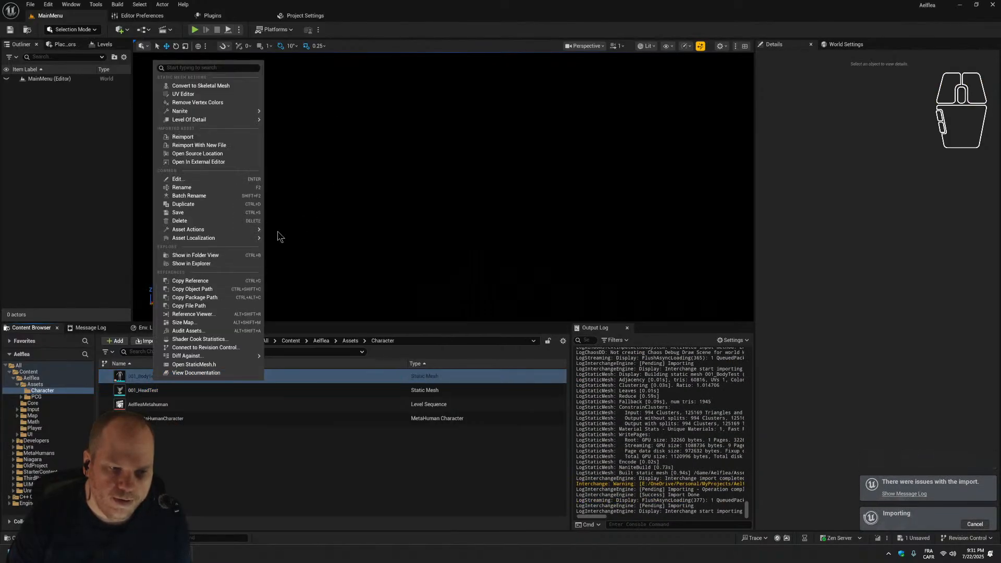
pyautogui.click(127, 393)
pyautogui.rightClick(138, 390)
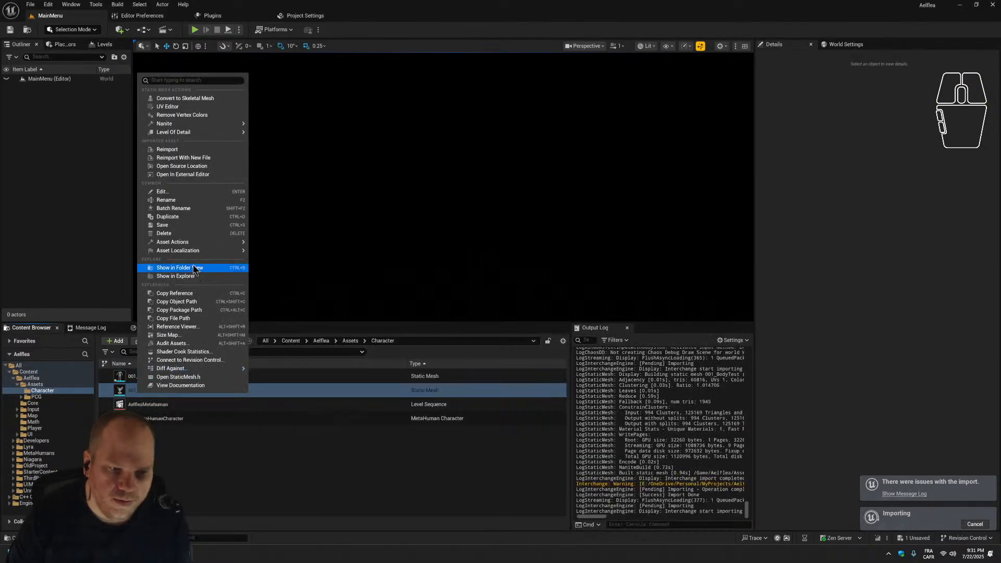
pyautogui.click(202, 152)
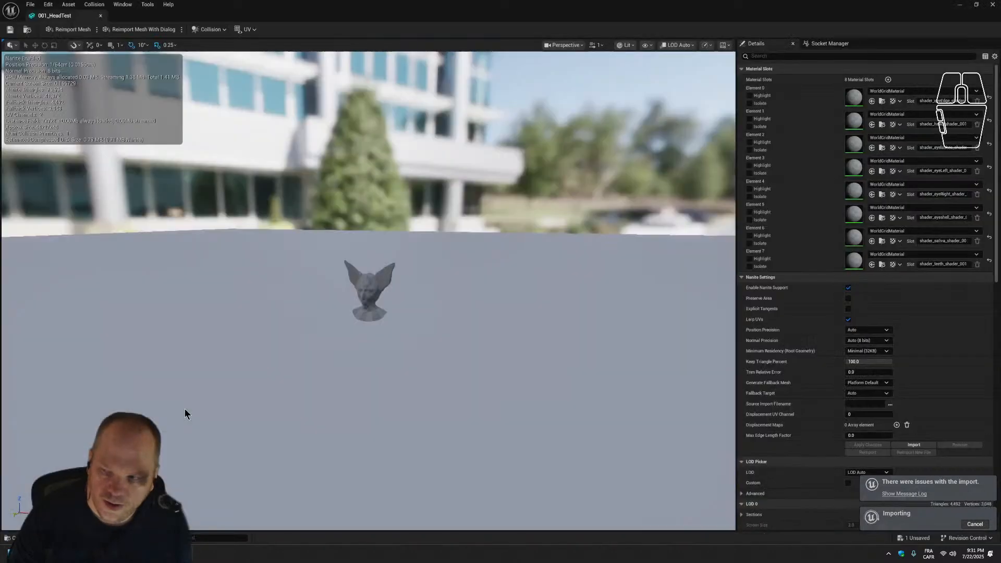
pyautogui.scroll(3, 425, 276)
pyautogui.scroll(2, 426, 276)
pyautogui.scroll(-5, 425, 275)
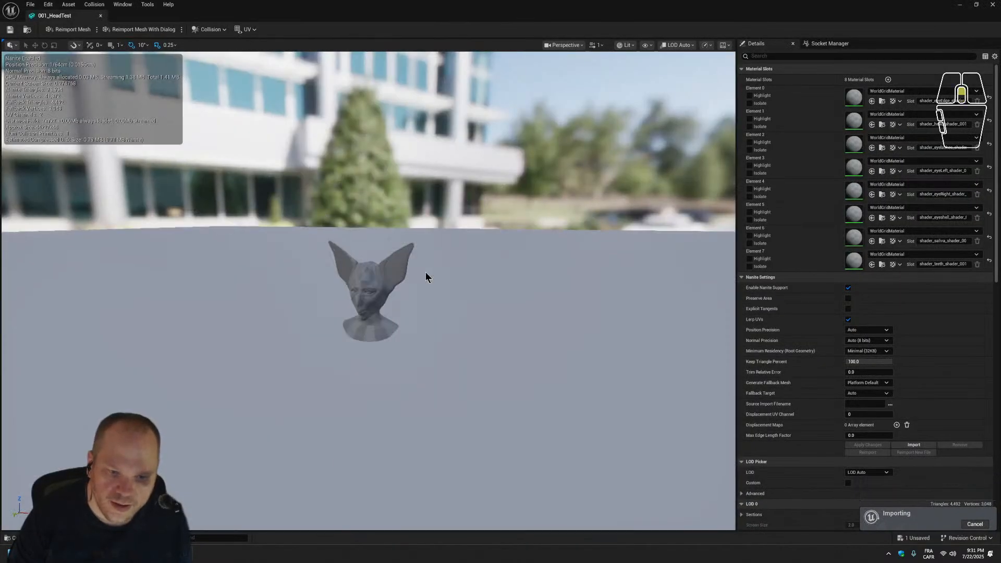
pyautogui.scroll(5, 425, 275)
# Try to reimport the head mesh with a new file, choosing 001_HeadTest.fbx from the Output folder.
pyautogui.click(147, 34)
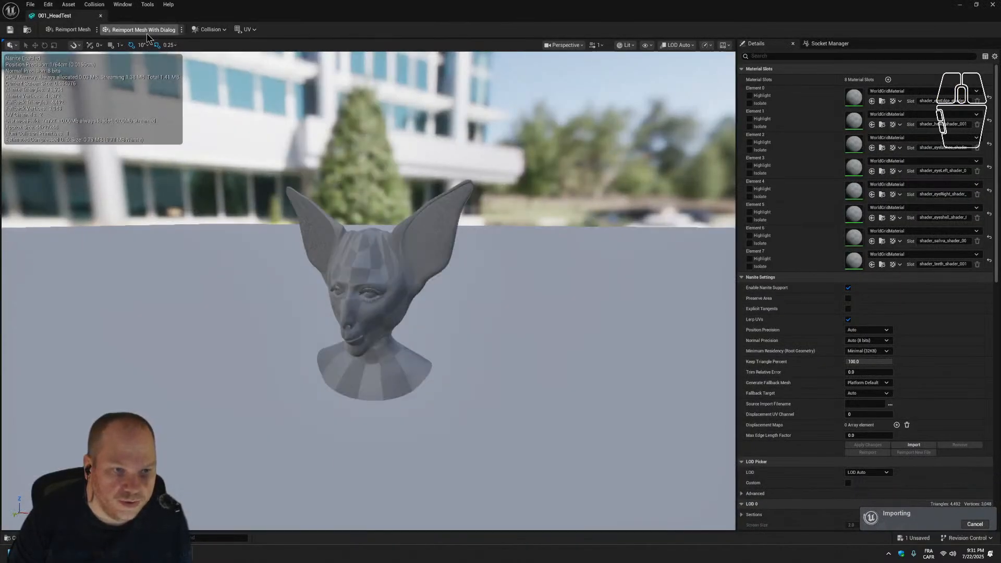
pyautogui.click(181, 31)
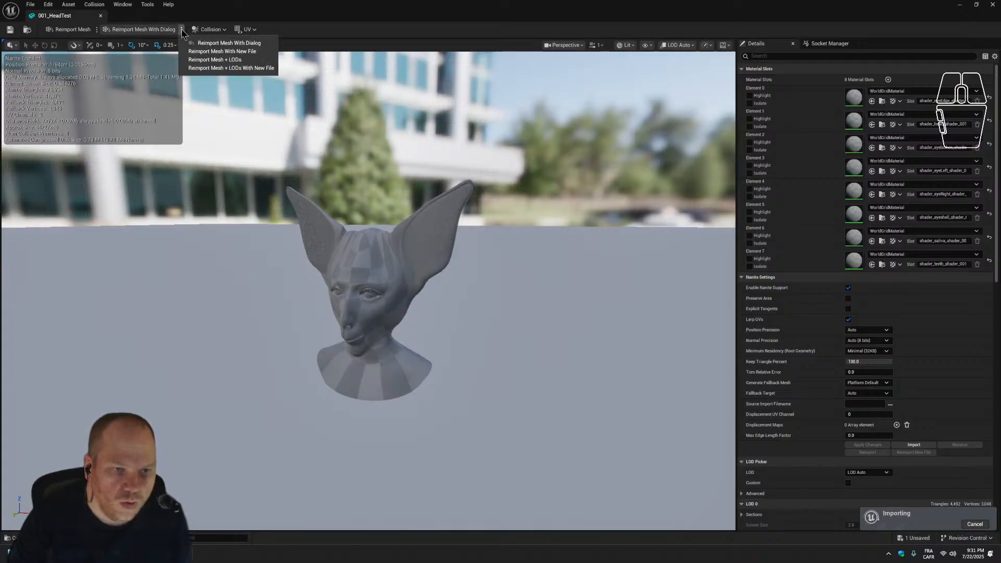
pyautogui.click(206, 51)
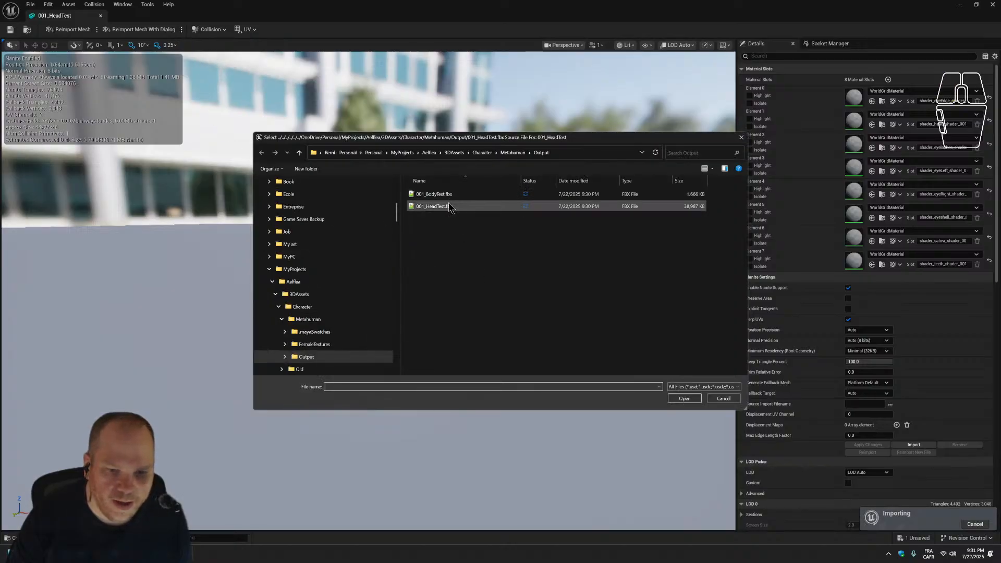
pyautogui.click(448, 206)
pyautogui.click(685, 398)
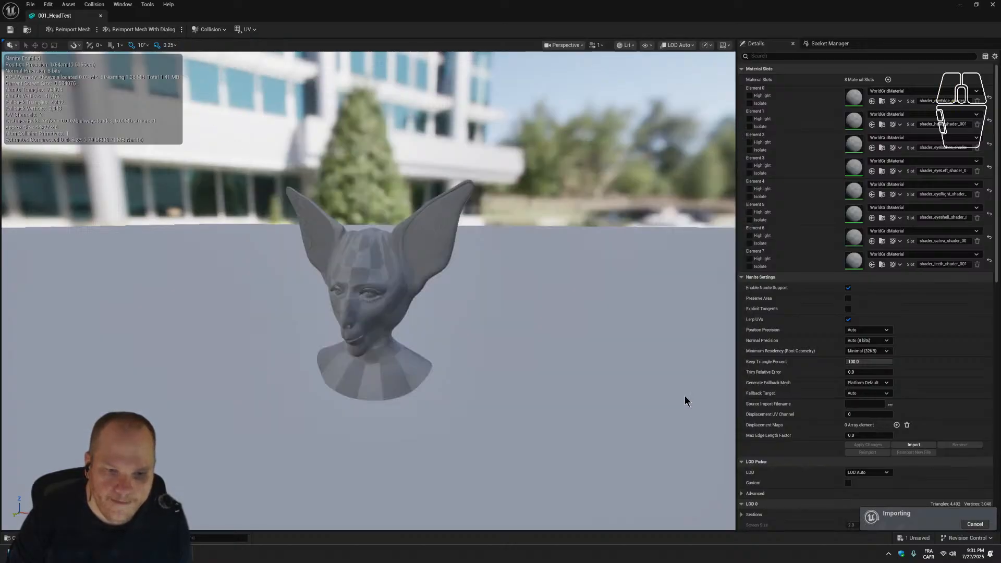
# Check the head mesh from near and far for the sculpted shape, and close its static mesh editor.
pyautogui.scroll(-5, 432, 356)
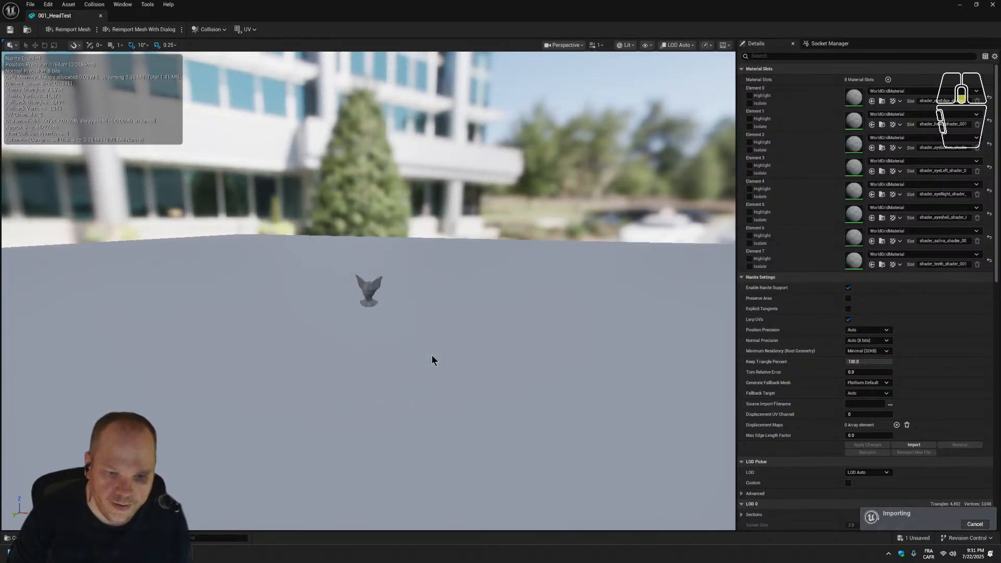
pyautogui.scroll(7, 432, 355)
pyautogui.scroll(-7, 519, 315)
pyautogui.scroll(1, 518, 315)
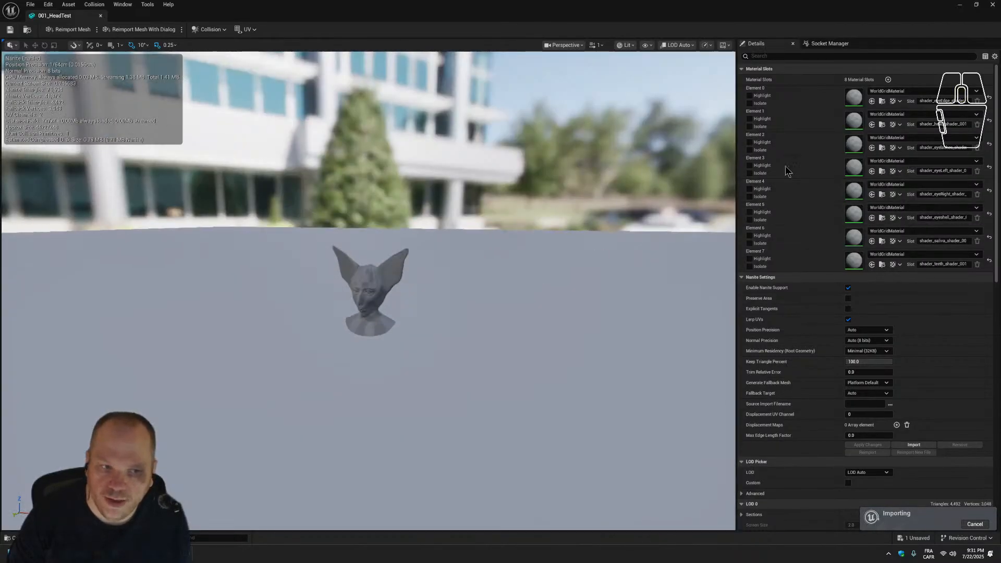
pyautogui.click(993, 5)
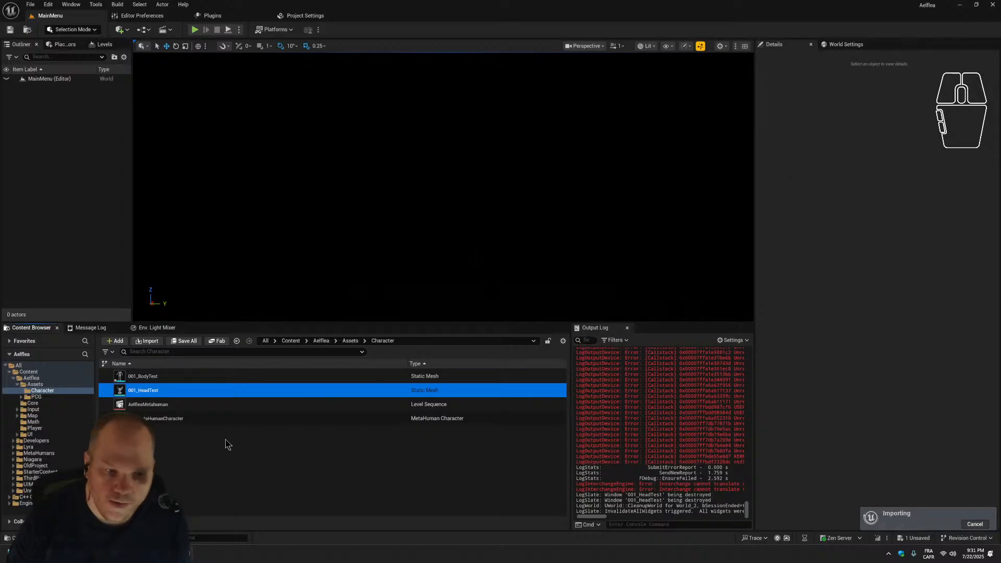
# Reimport 001_BodyTest and 001_HeadTest together, and open the head mesh to inspect its sculpted shape up close.
pyautogui.keyDown('ctrl'); pyautogui.click(146, 379); pyautogui.keyUp('ctrl')
pyautogui.rightClick(147, 380)
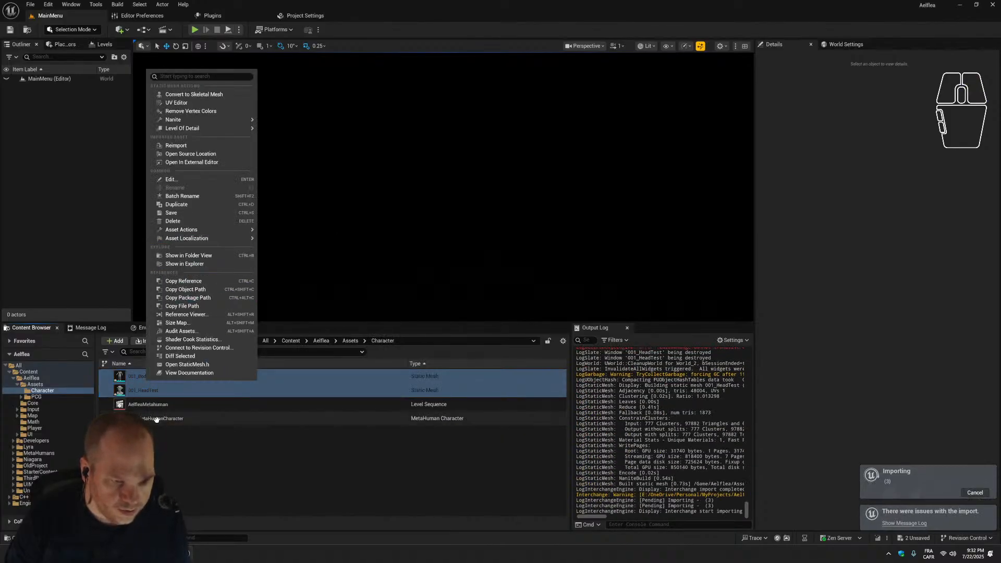
pyautogui.click(141, 391)
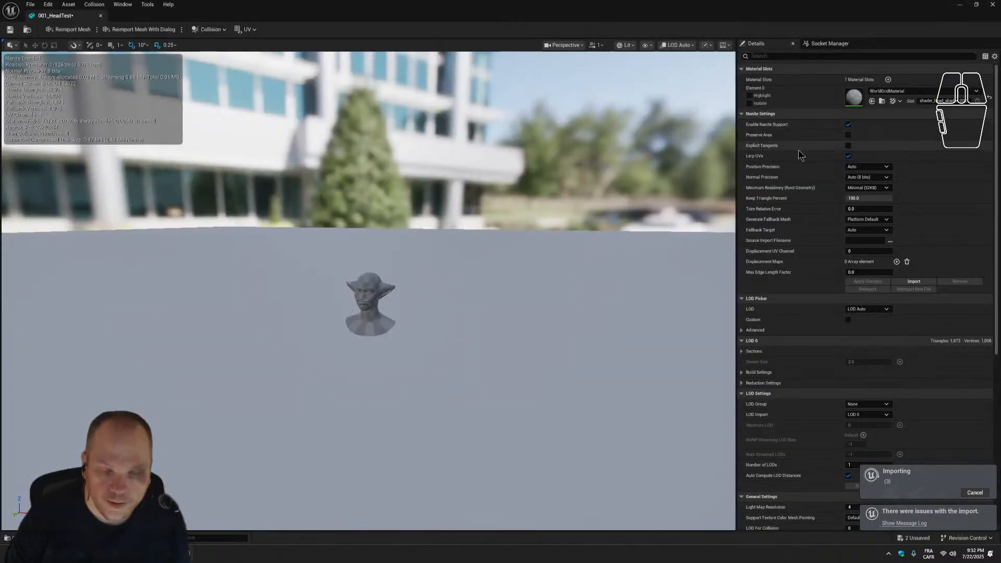
pyautogui.scroll(4, 493, 262)
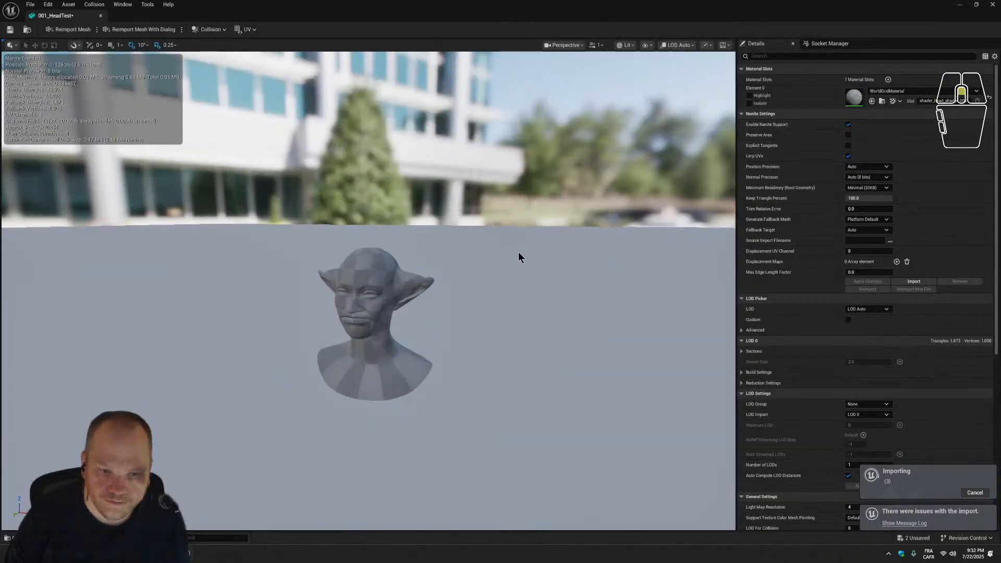
pyautogui.click(959, 5)
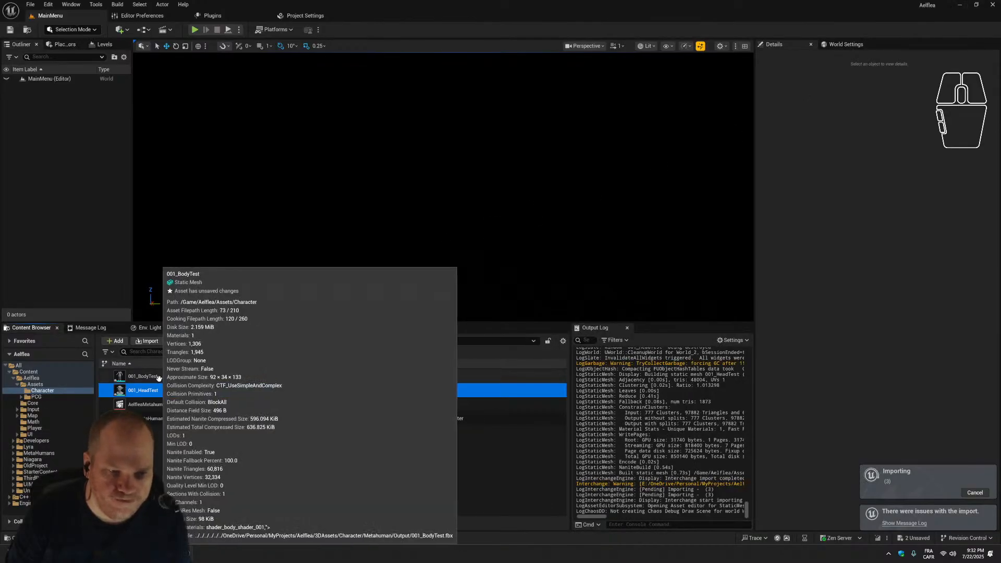
# Open the 001_BodyTest static mesh, check the body's shape from near and far, and close the mesh editor.
pyautogui.doubleClick(151, 377)
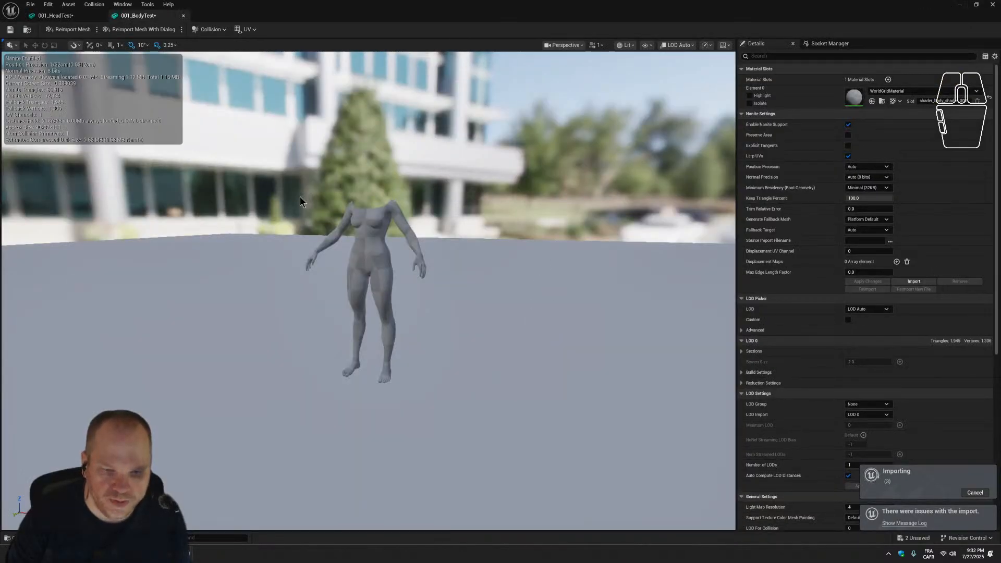
pyautogui.scroll(4, 327, 226)
pyautogui.scroll(-4, 328, 226)
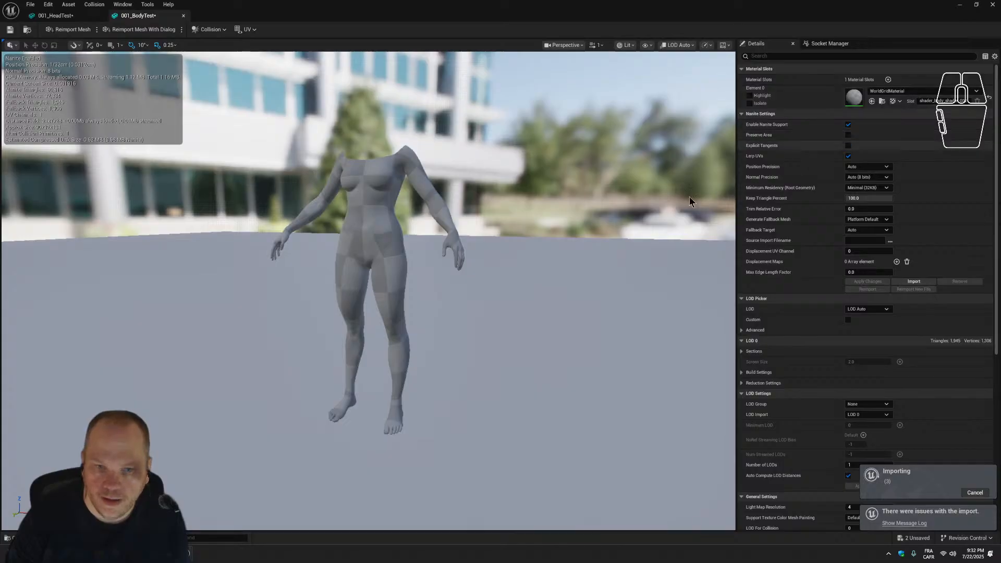
pyautogui.scroll(4, 578, 233)
pyautogui.moveTo(578, 228); pyautogui.dragTo(584, 291, button='middle')
pyautogui.scroll(-5, 583, 290)
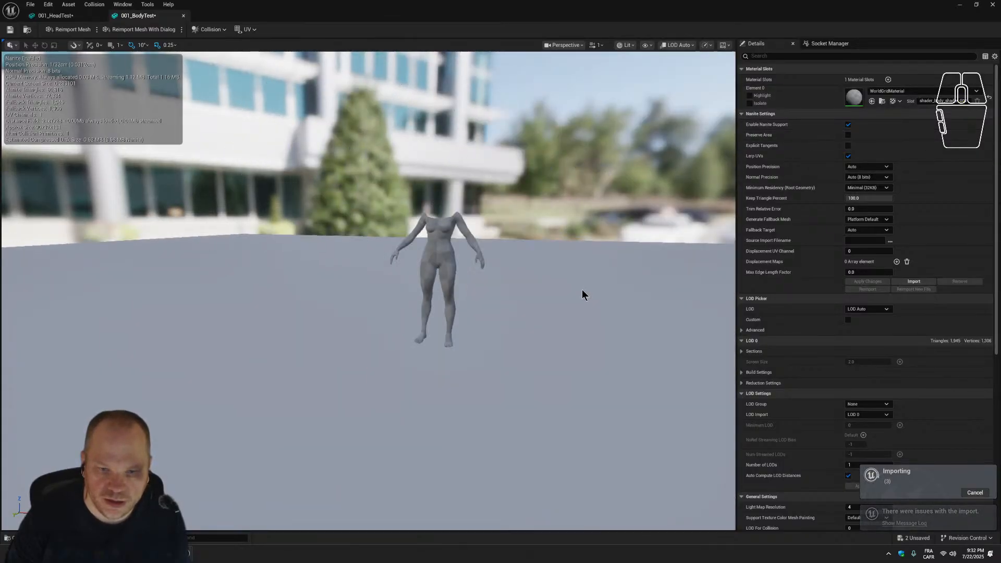
pyautogui.scroll(3, 579, 296)
pyautogui.moveTo(579, 298); pyautogui.dragTo(719, 190)
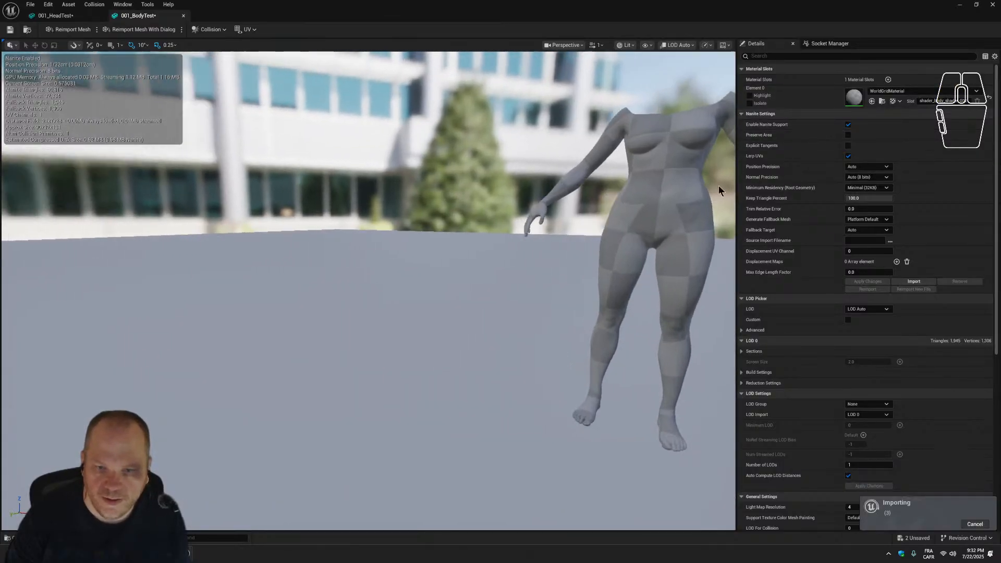
pyautogui.click(992, 5)
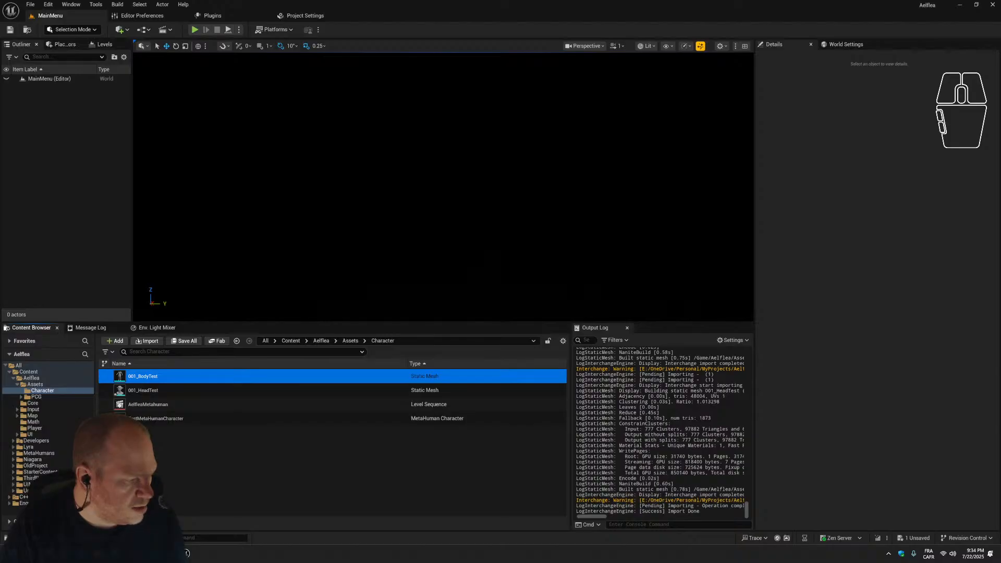
# Switch to the browser's IMDb page for Anomalisa and play the trailer unmuted, at reduced volume and in full screen.
pyautogui.moveTo(61, 365); pyautogui.dragTo(507, 186)
pyautogui.doubleClick(611, 195)
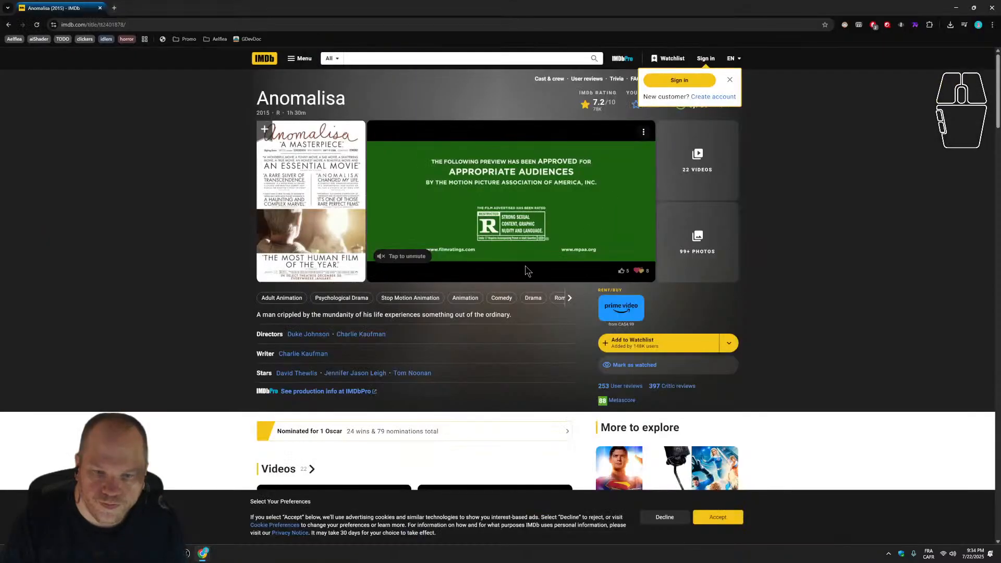
pyautogui.click(382, 257)
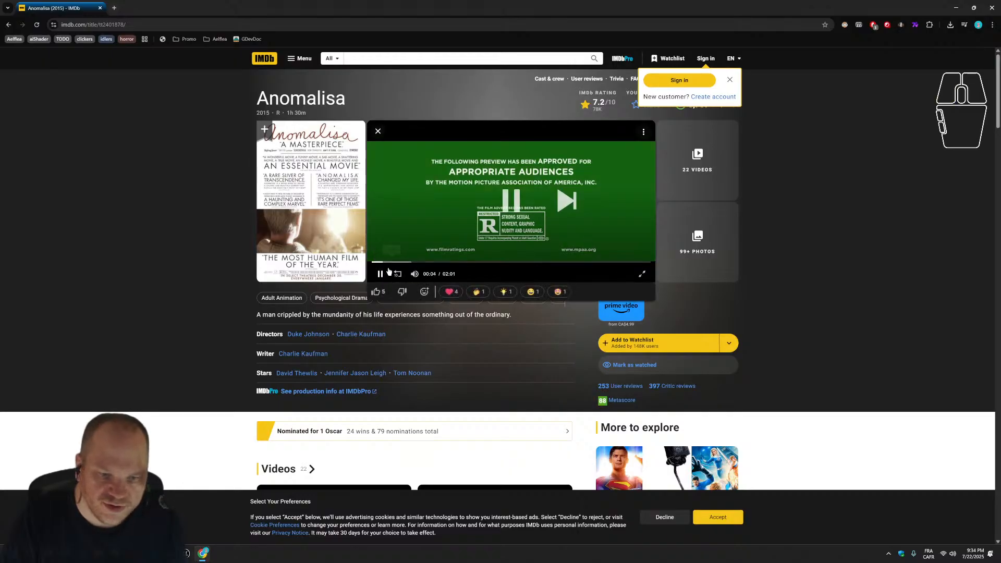
pyautogui.moveTo(415, 275)
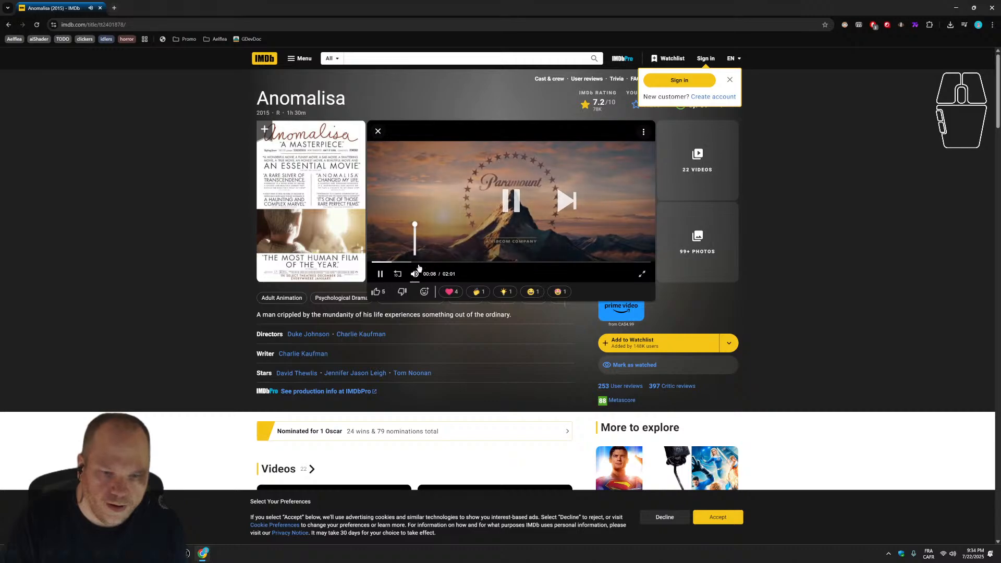
pyautogui.moveTo(415, 235); pyautogui.dragTo(416, 251)
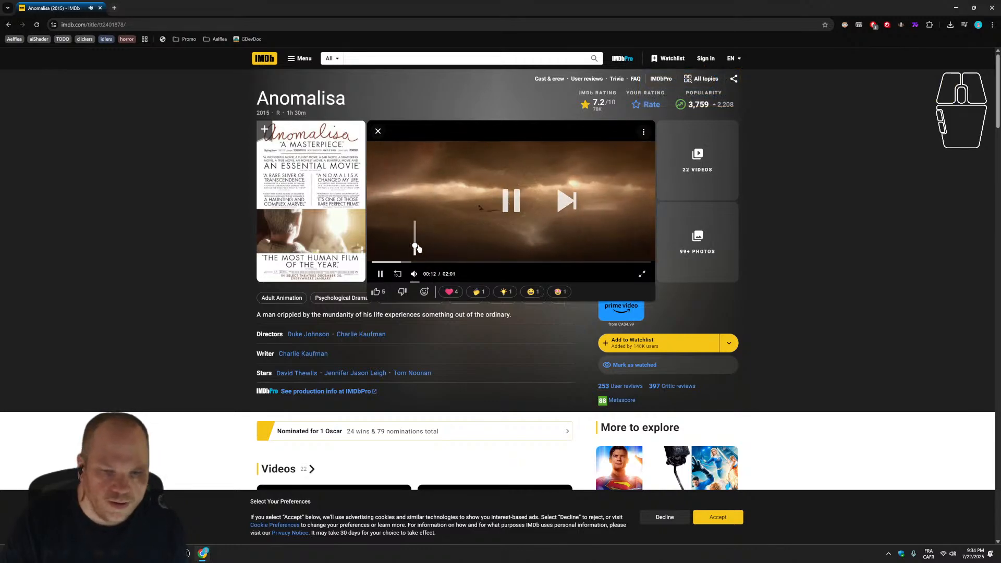
pyautogui.click(640, 278)
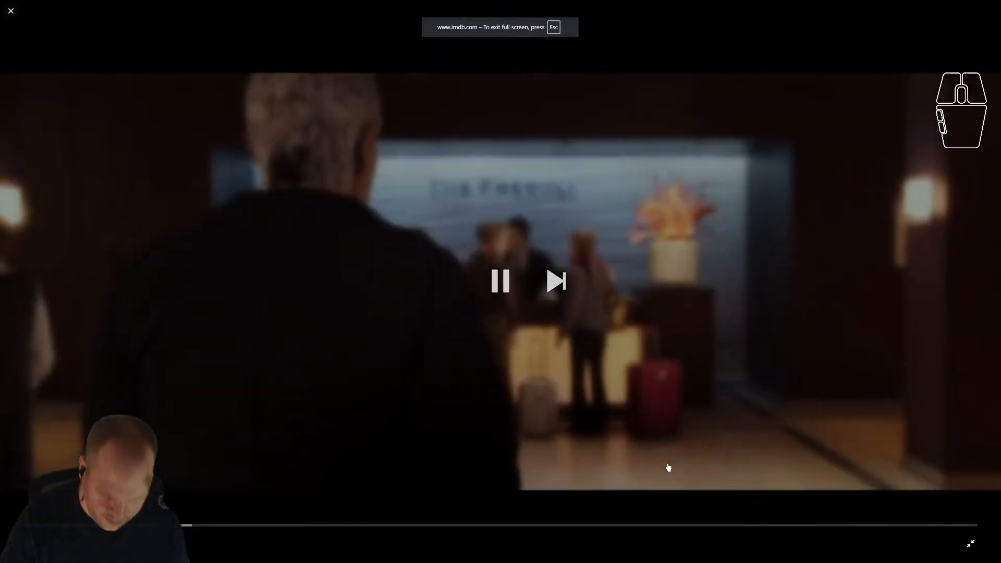
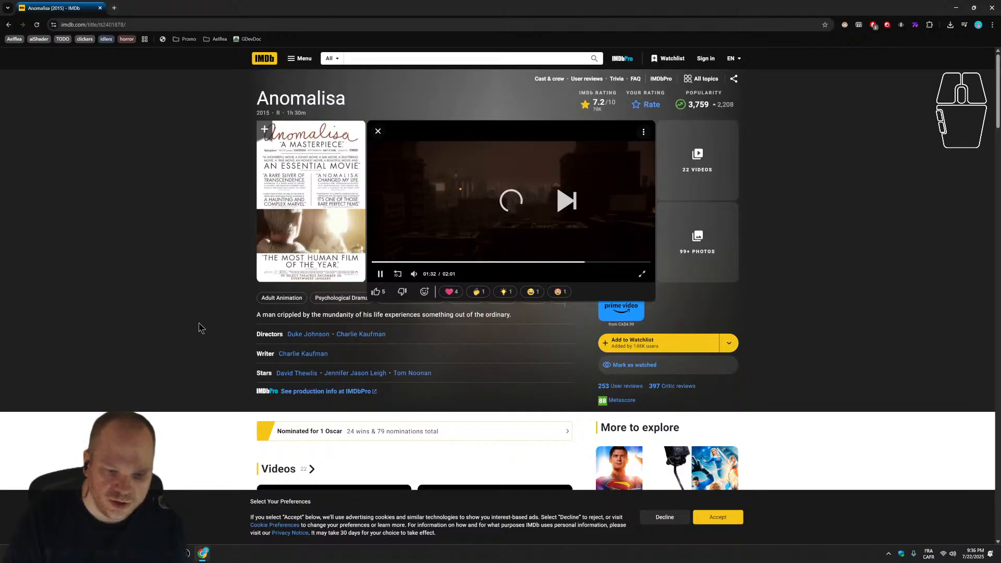
# Look through the Anomalisa page's videos, photos, cast and reviews, and check the remaining genre tags.
pyautogui.scroll(-5, 209, 307)
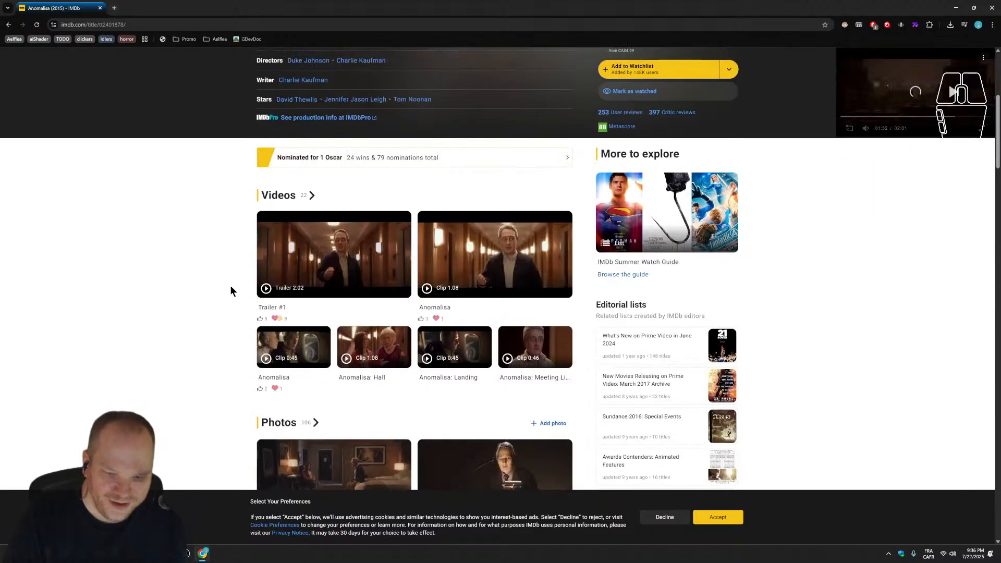
pyautogui.scroll(-9, 208, 294)
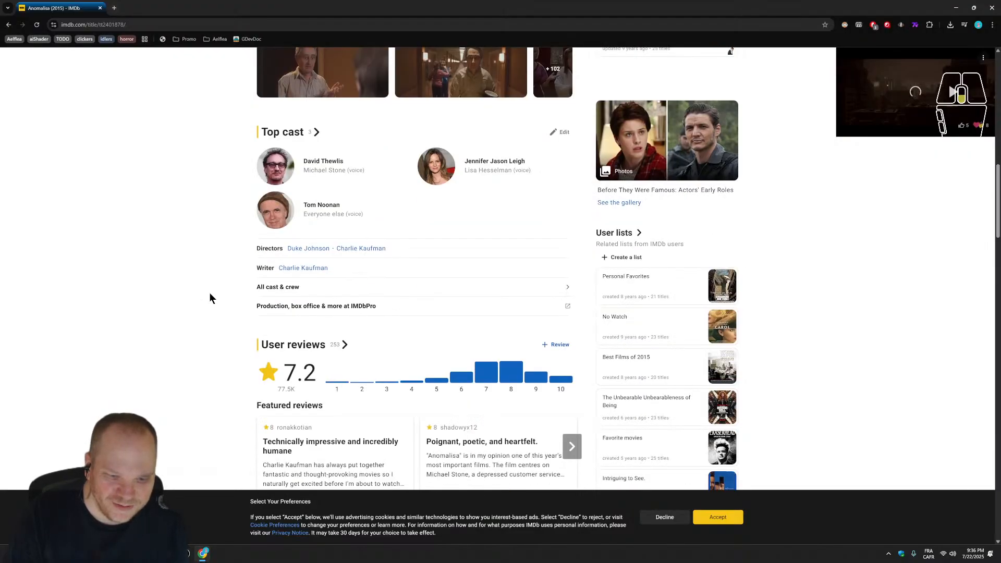
pyautogui.scroll(-2, 210, 294)
pyautogui.scroll(4, 214, 313)
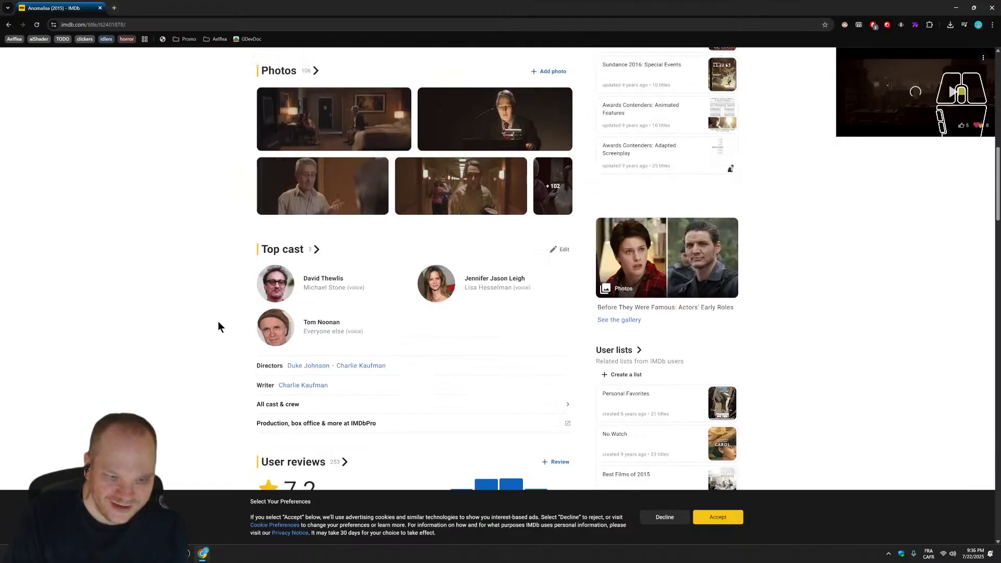
pyautogui.scroll(10, 218, 324)
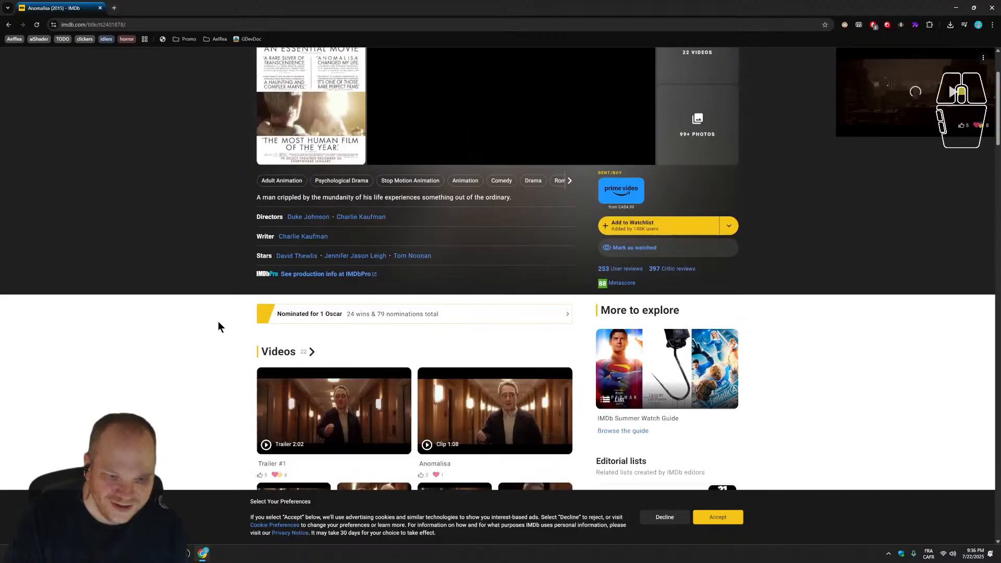
pyautogui.scroll(3, 218, 321)
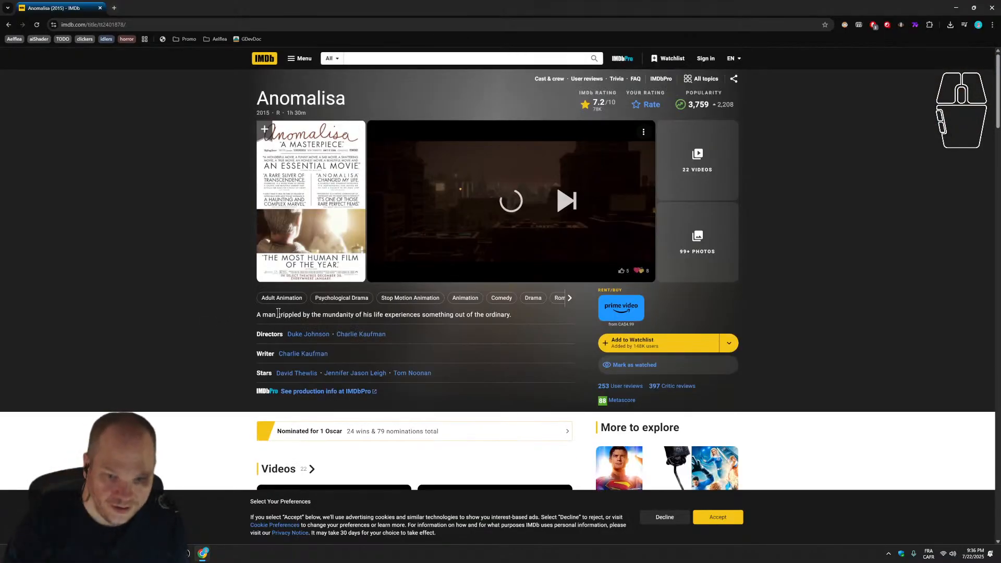
pyautogui.click(570, 298)
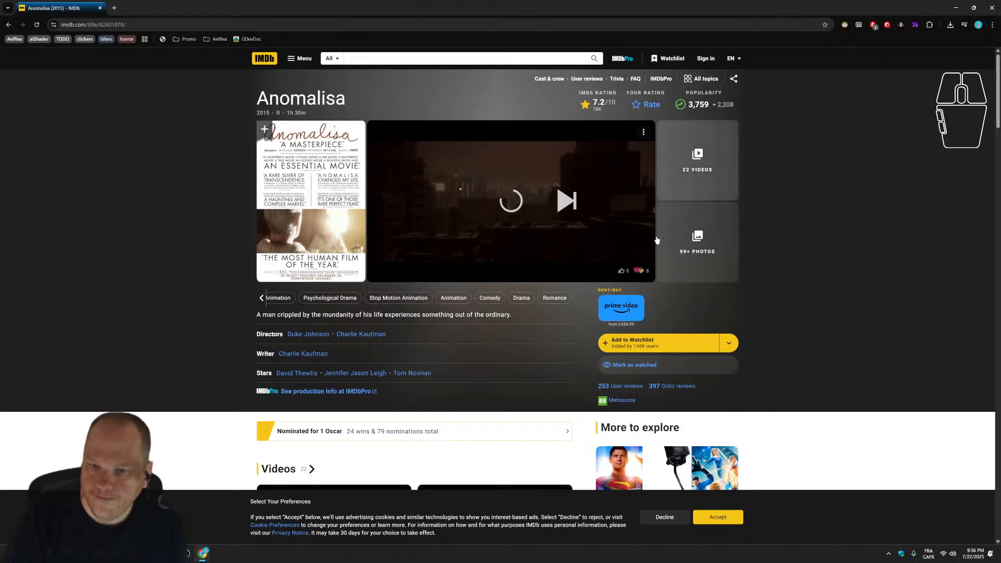
# Close the browser, return to Unreal Editor and open the TestMetaHumanCharacter asset in the MetaHuman character editor.
pyautogui.click(993, 9)
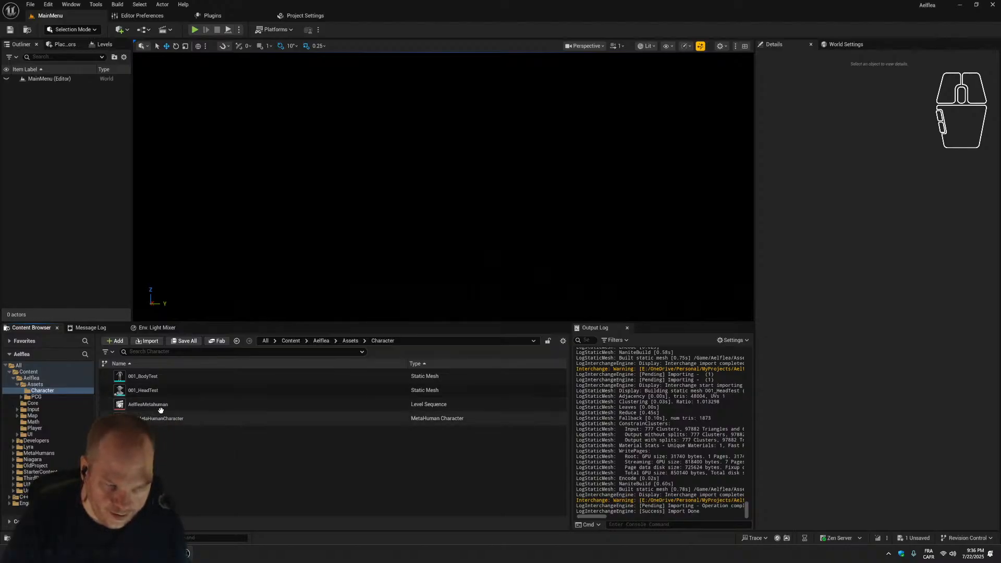
pyautogui.doubleClick(167, 419)
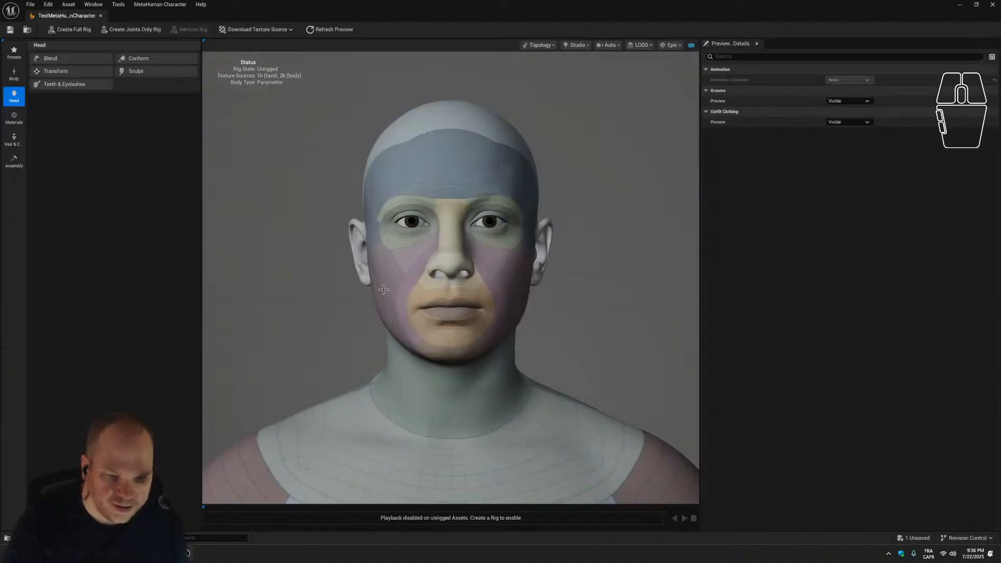
pyautogui.scroll(-1, 133, 412)
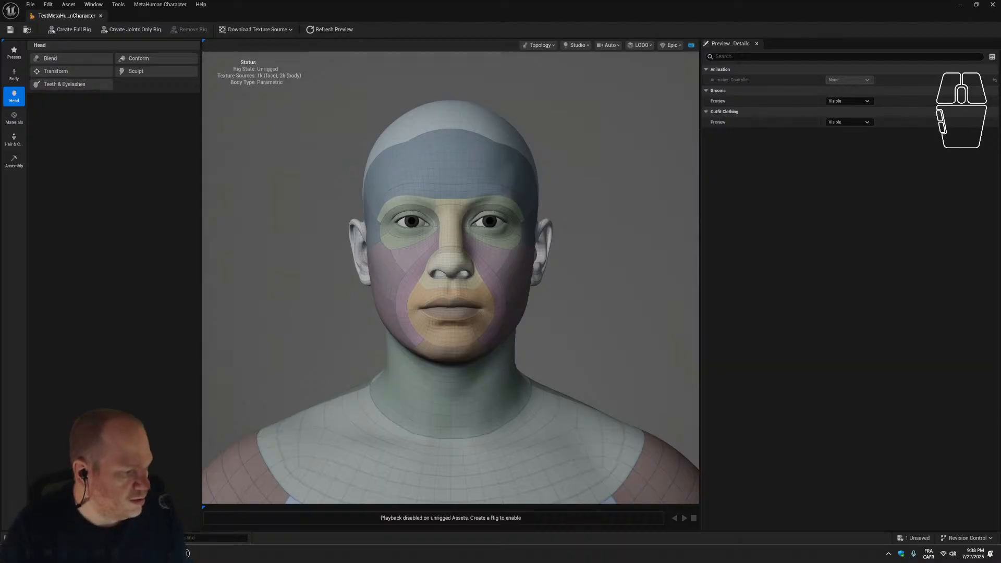
# Switch to the browser's "cronenberg movies" search results, expand the list of films and look through the titles.
pyautogui.click(203, 553)
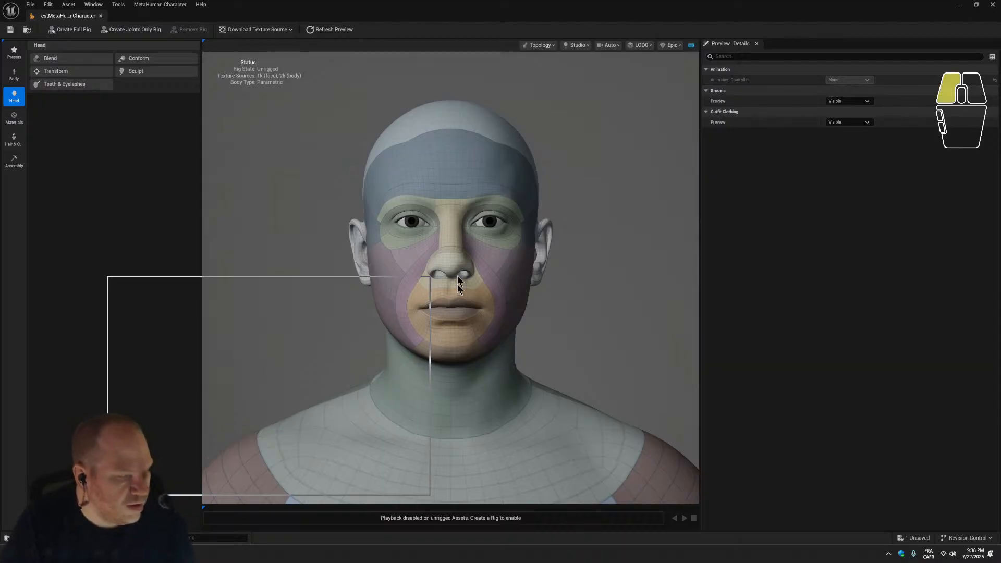
pyautogui.click(381, 238)
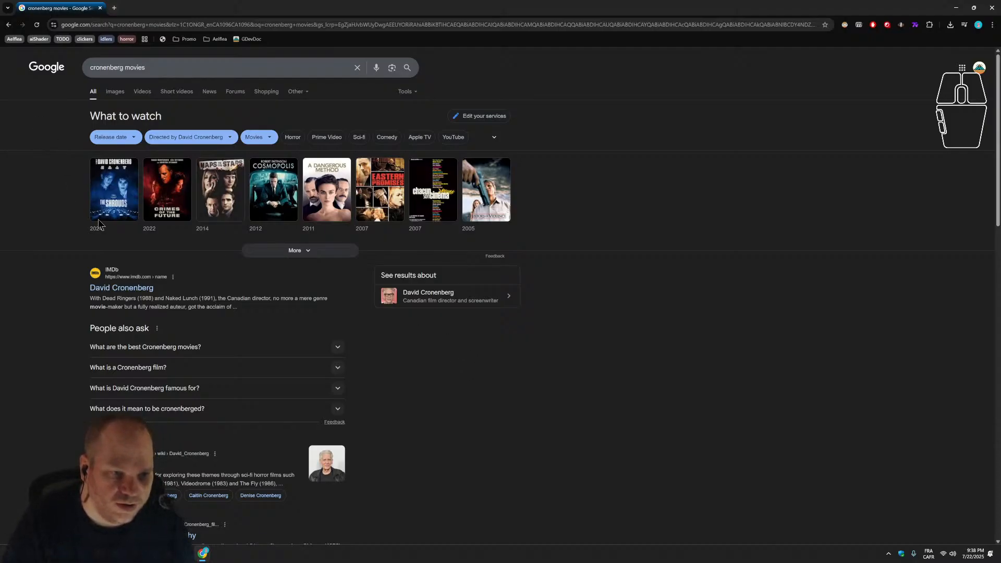
pyautogui.click(311, 253)
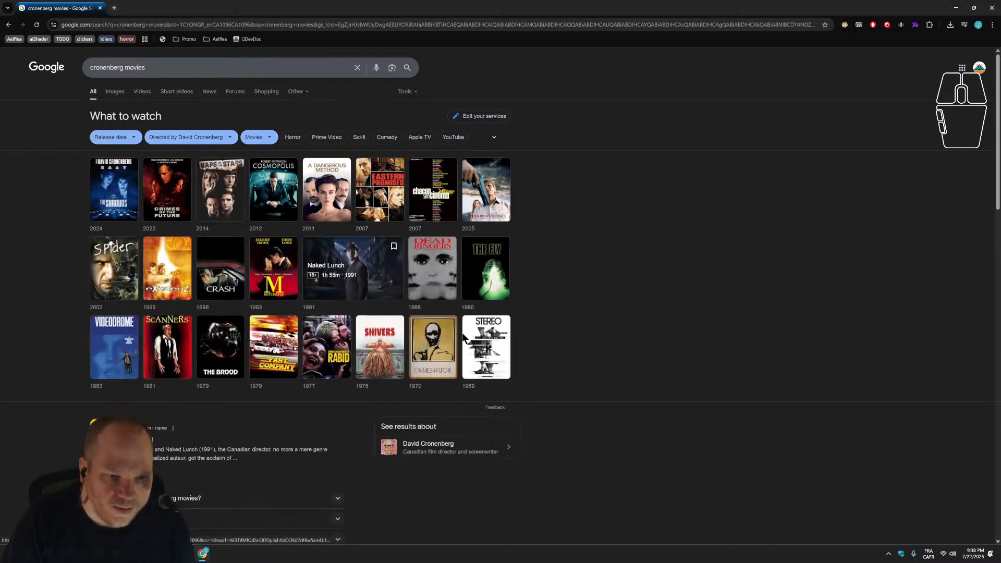
pyautogui.moveTo(344, 175)
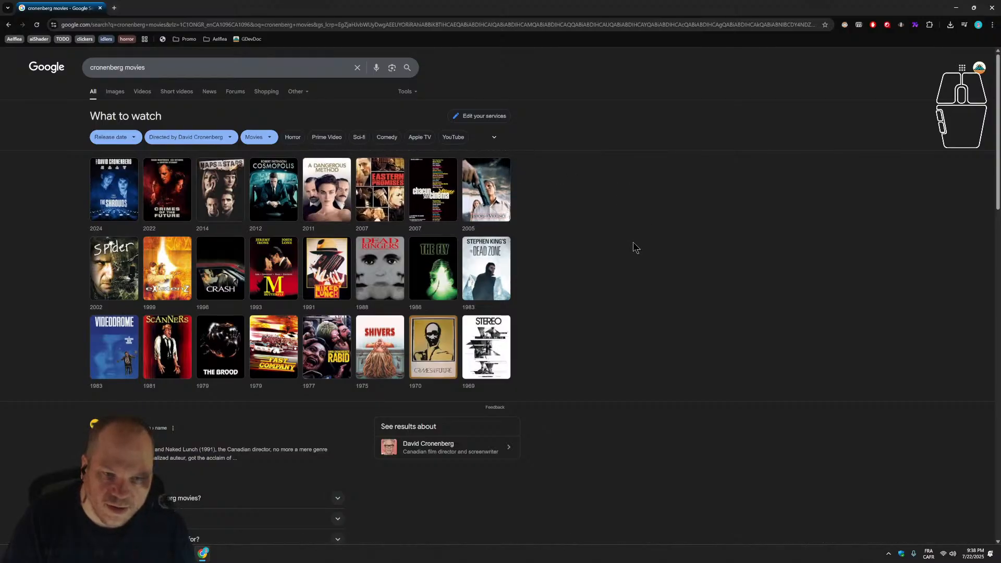
pyautogui.moveTo(312, 214)
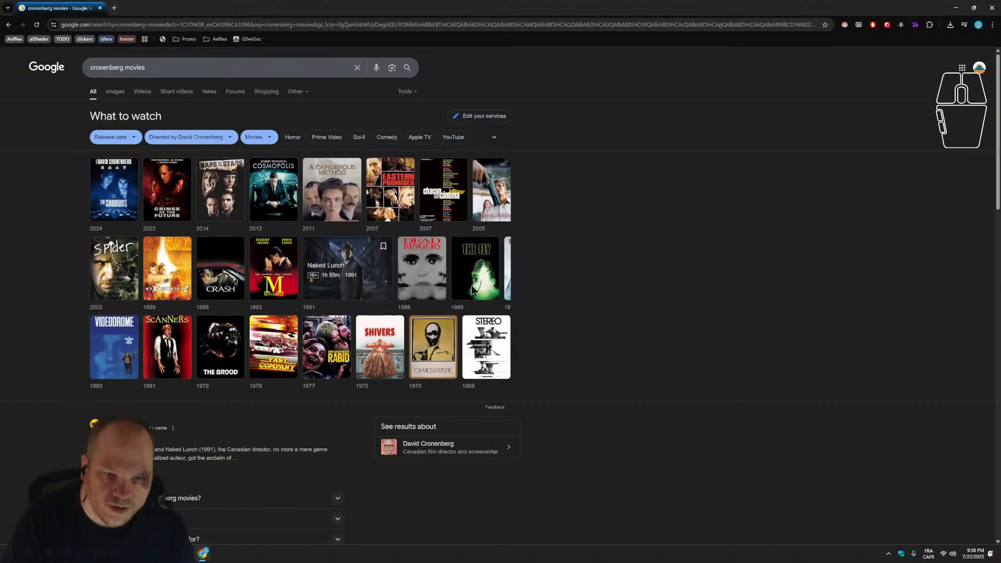
pyautogui.moveTo(505, 178)
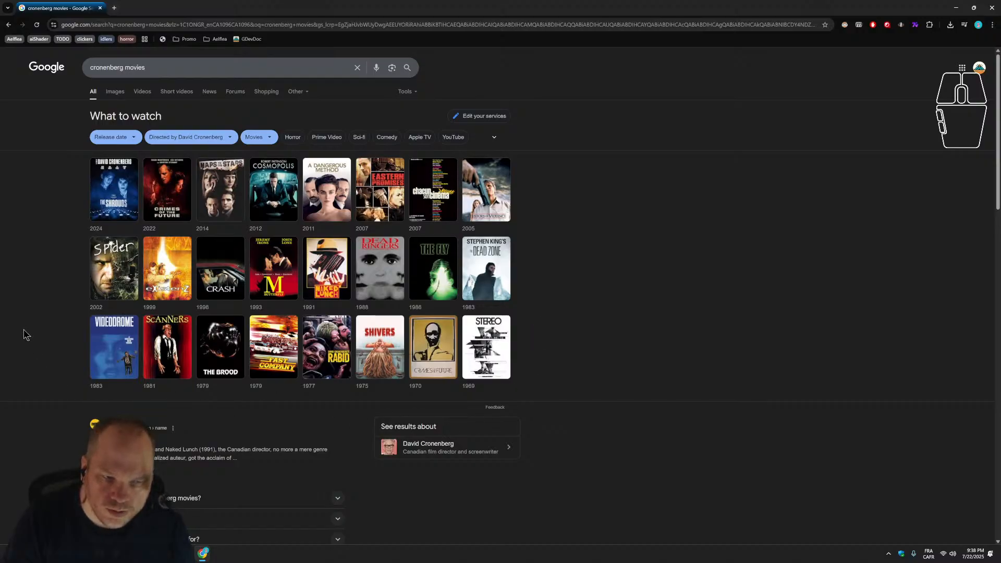
pyautogui.moveTo(148, 261)
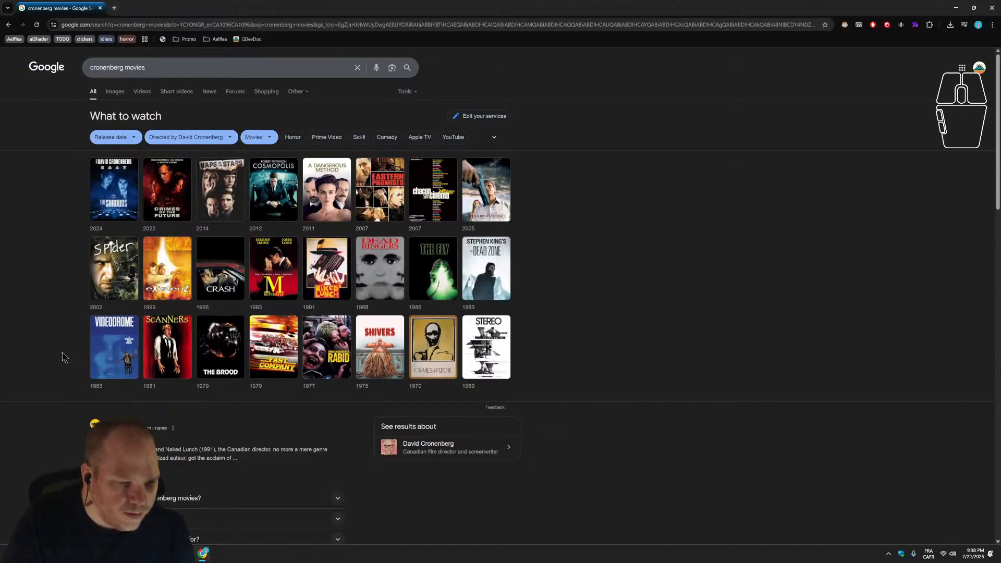
pyautogui.moveTo(118, 349)
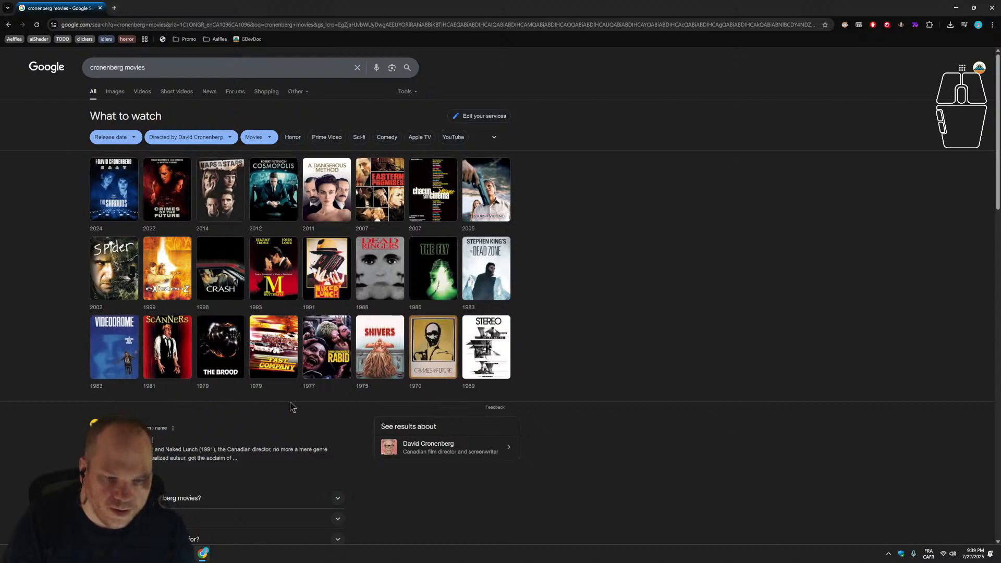
pyautogui.moveTo(427, 371)
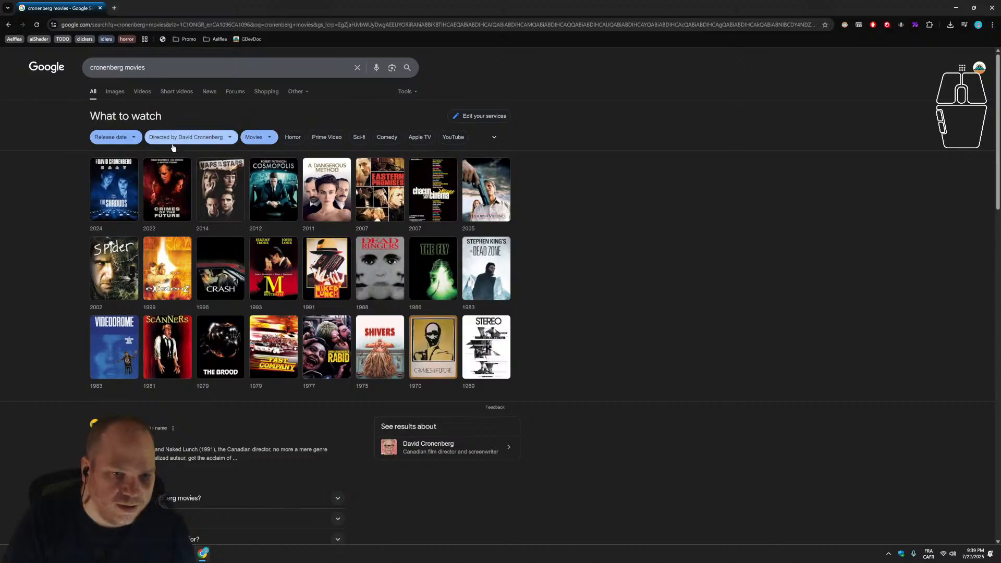
pyautogui.scroll(-2, 112, 401)
pyautogui.scroll(2, 113, 401)
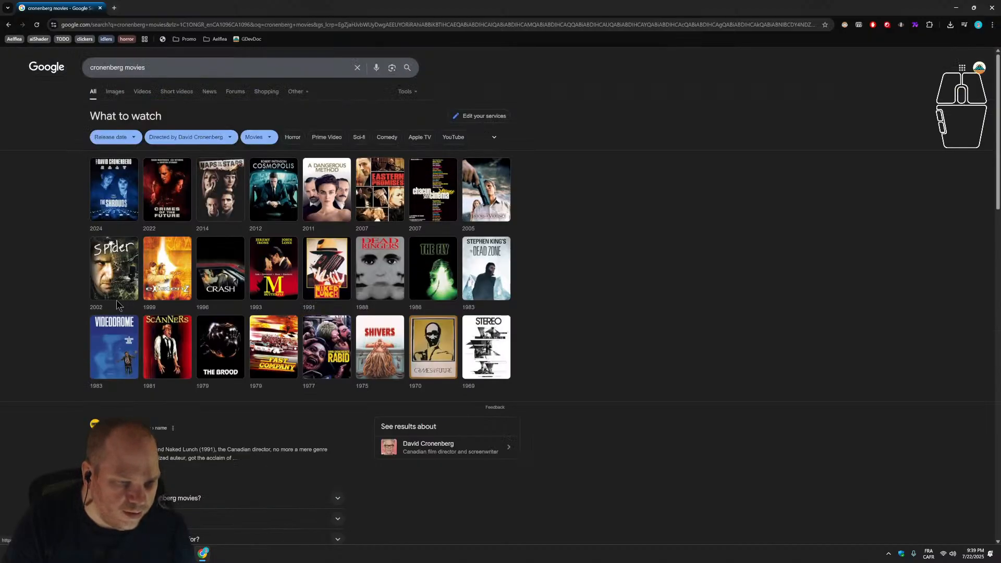
pyautogui.moveTo(103, 269)
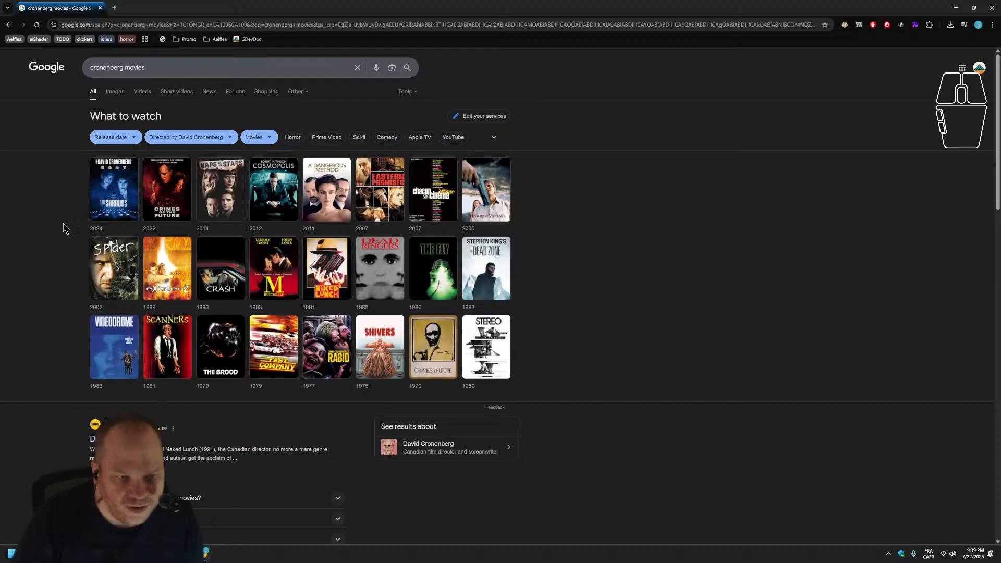
# Examine individual film cards across all rows of the expanded Cronenberg list, including Maps to the Stars, Naked Lunch and The Dead Zone.
pyautogui.moveTo(156, 208)
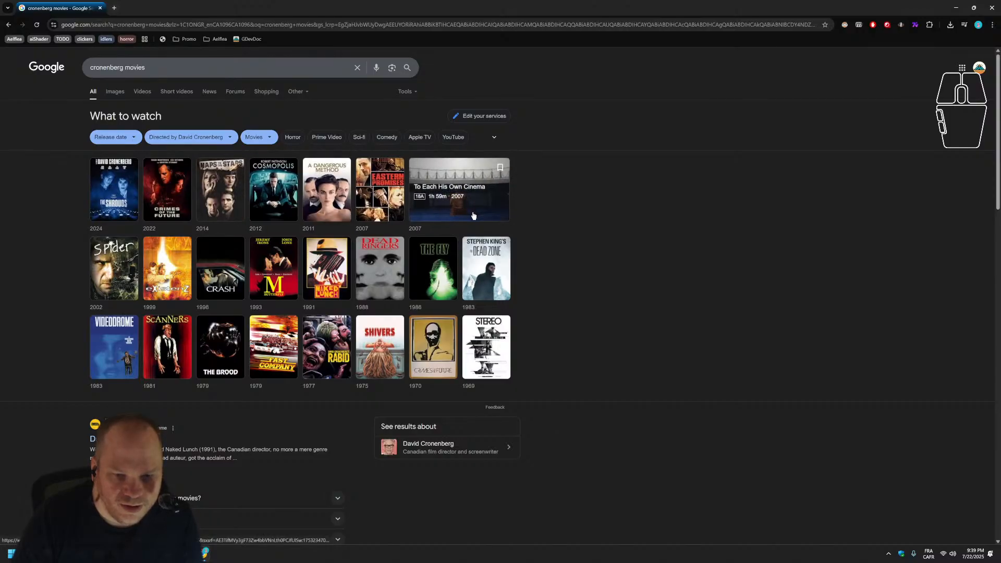
pyautogui.moveTo(497, 286)
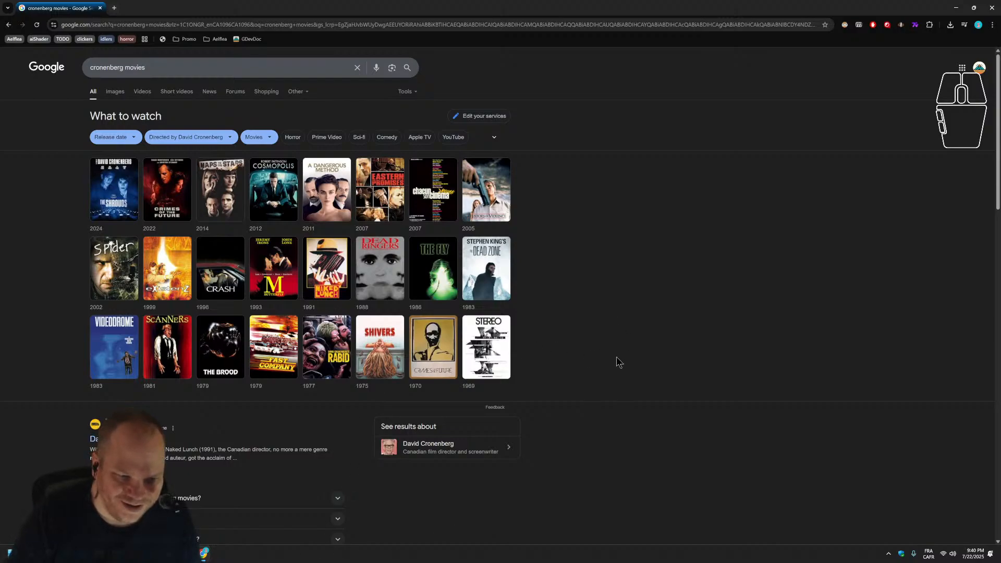
pyautogui.moveTo(321, 311)
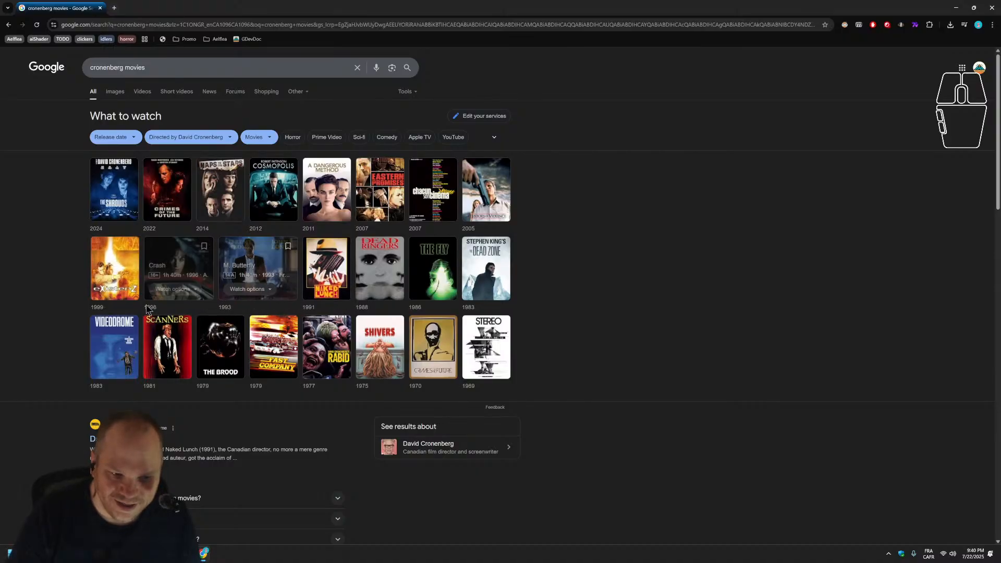
pyautogui.moveTo(319, 278)
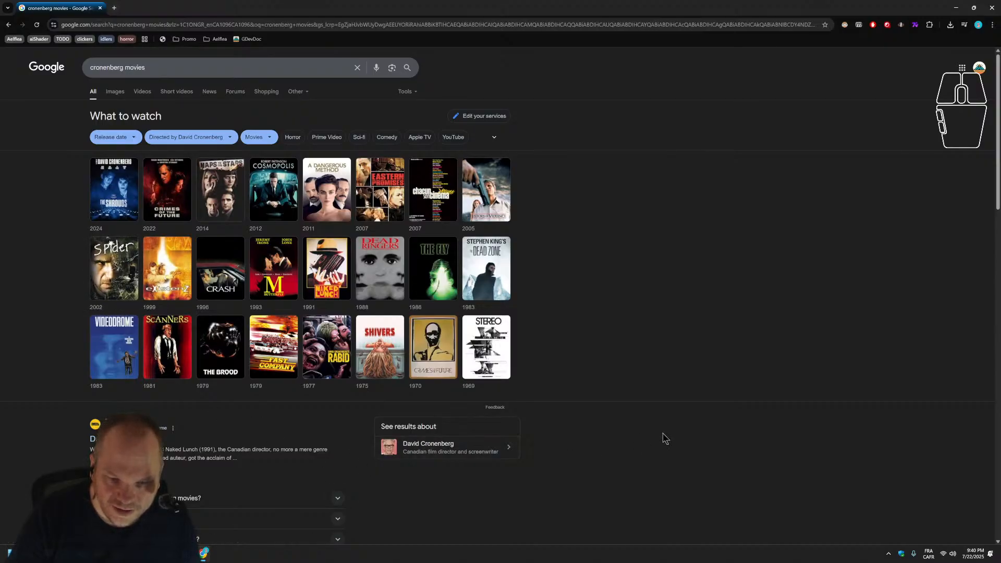
pyautogui.moveTo(102, 364)
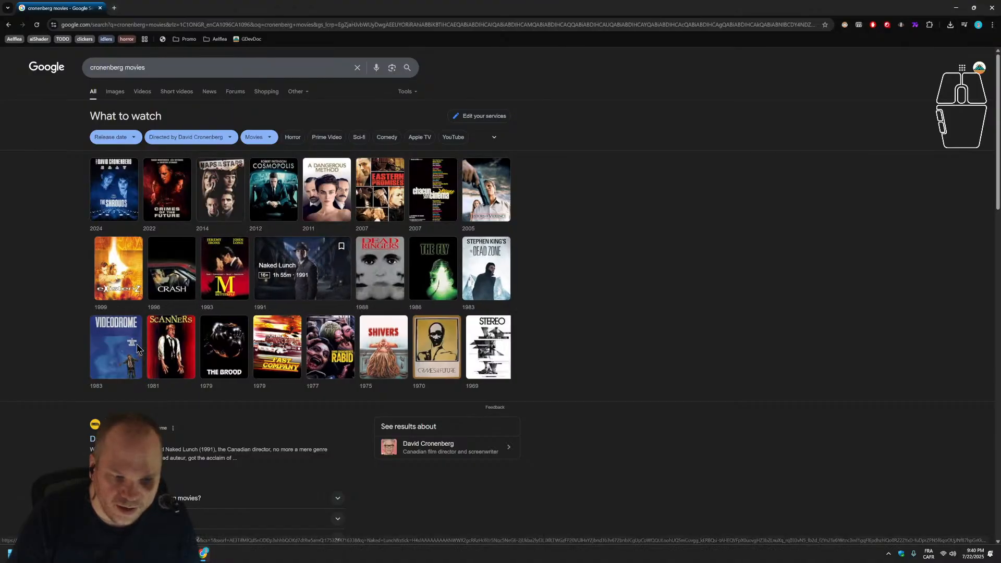
pyautogui.moveTo(346, 264)
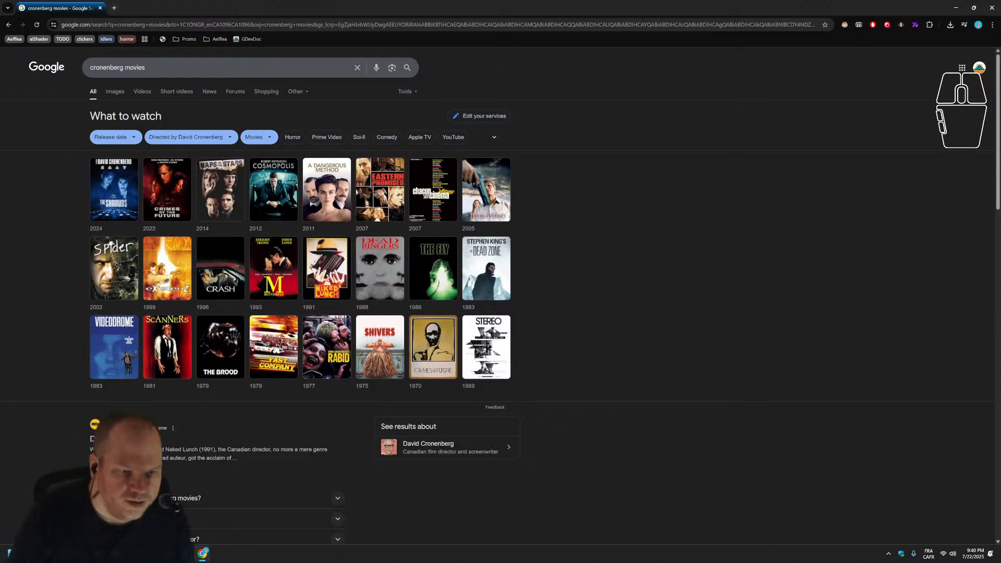
pyautogui.moveTo(162, 290)
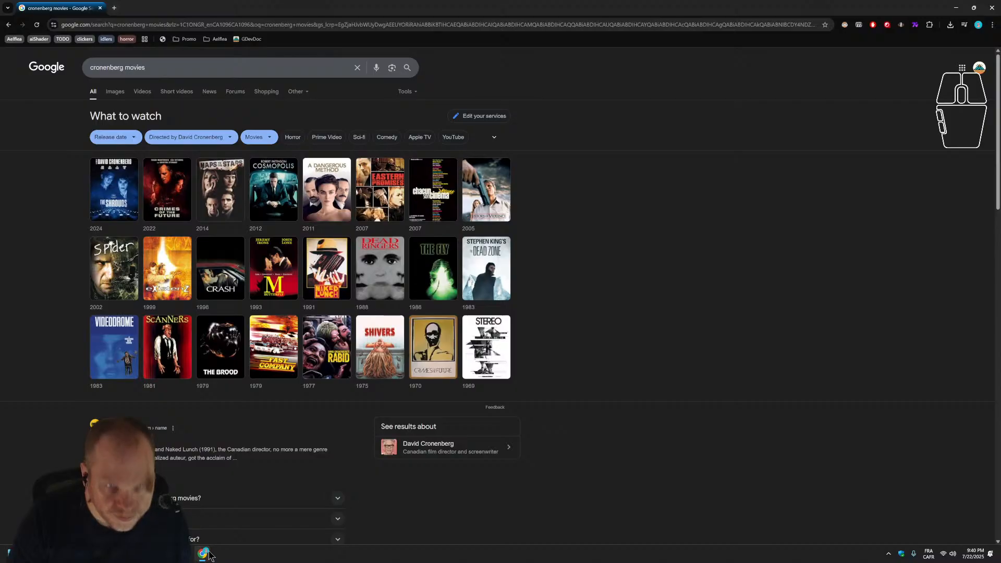
pyautogui.moveTo(207, 558)
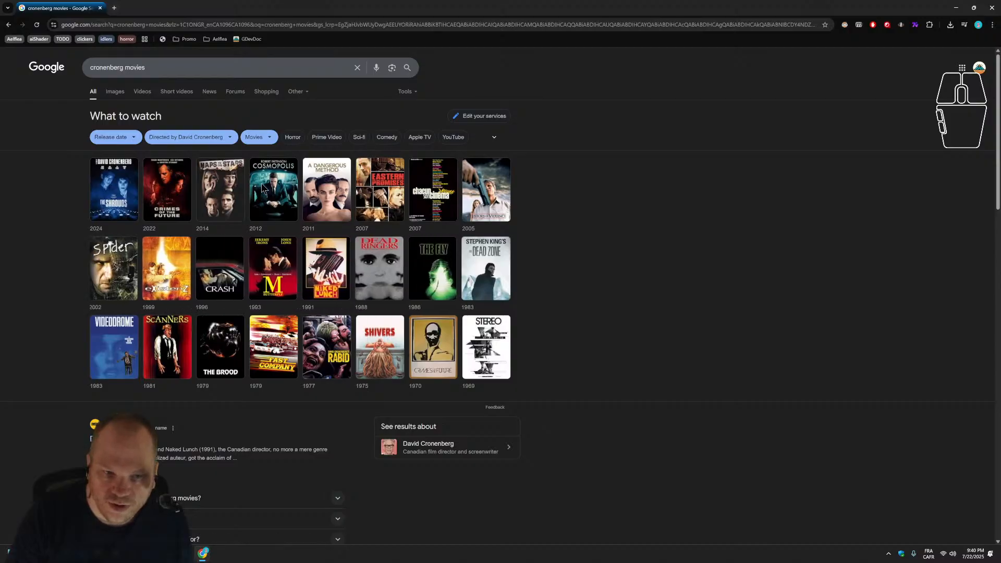
pyautogui.moveTo(241, 195)
pyautogui.moveTo(170, 188)
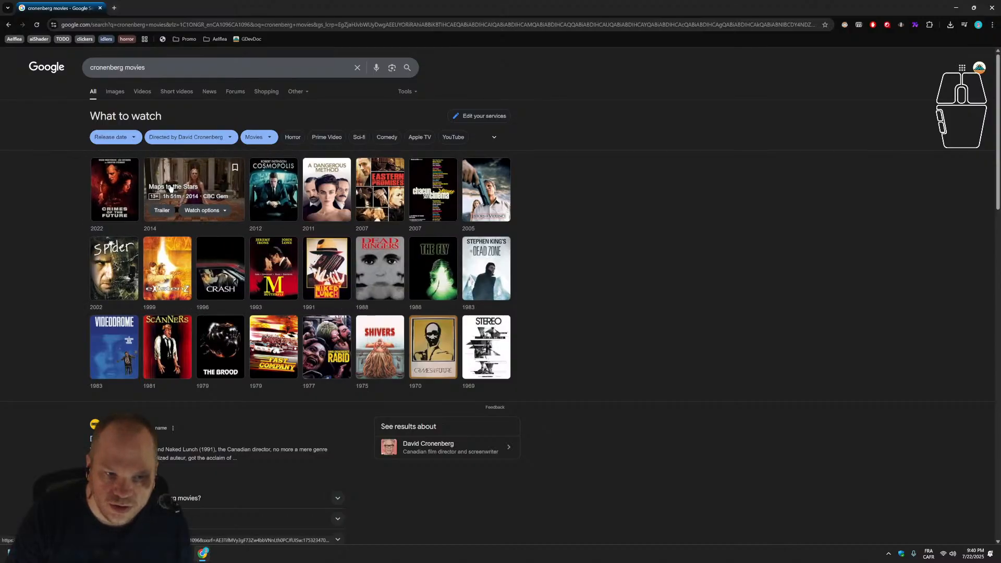
pyautogui.moveTo(281, 205)
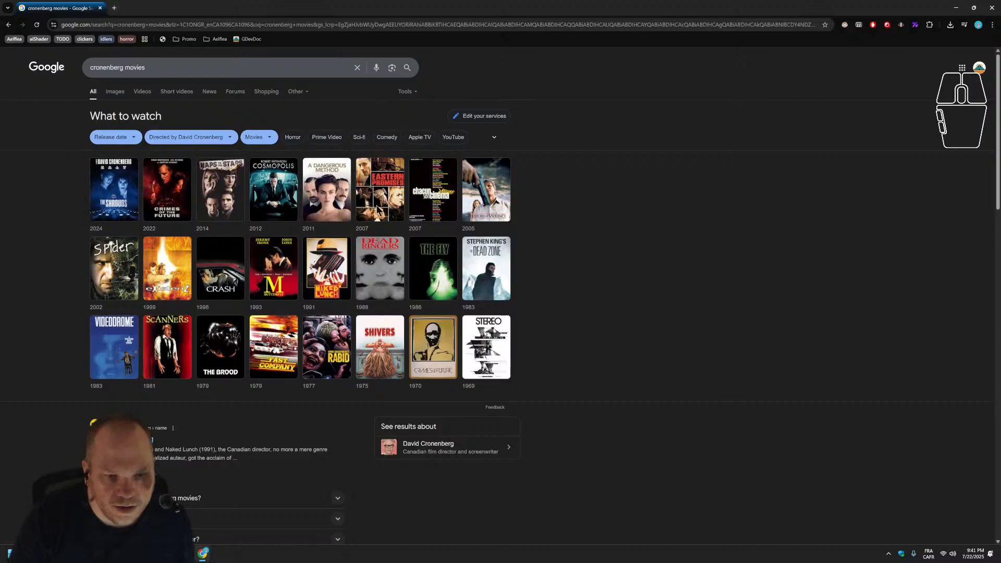
pyautogui.moveTo(382, 206)
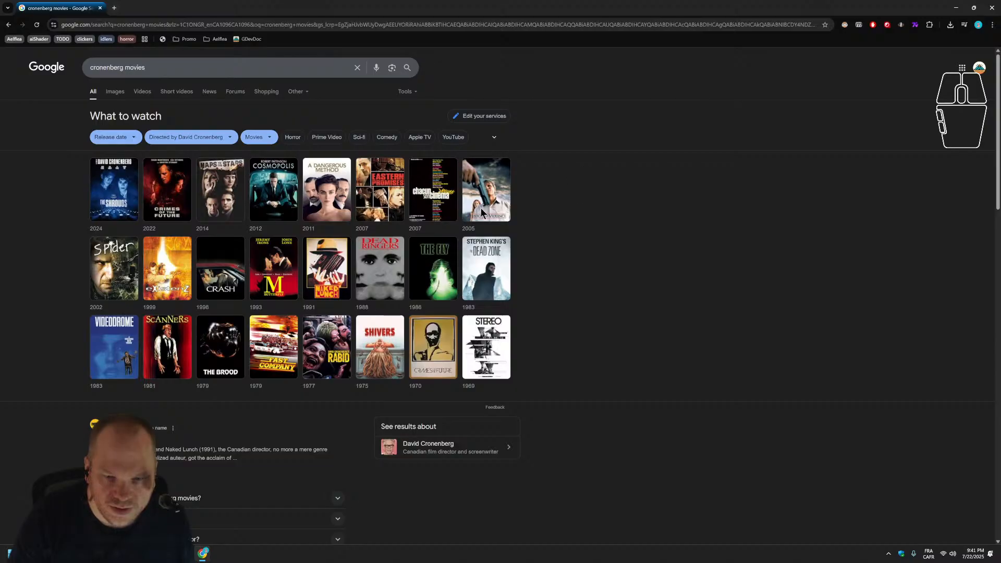
pyautogui.moveTo(481, 212)
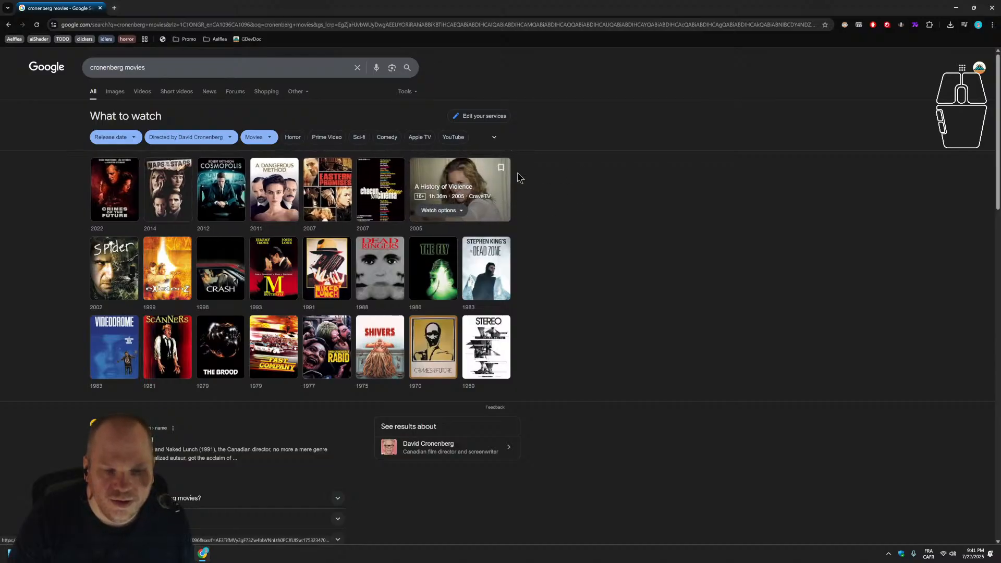
pyautogui.moveTo(436, 207)
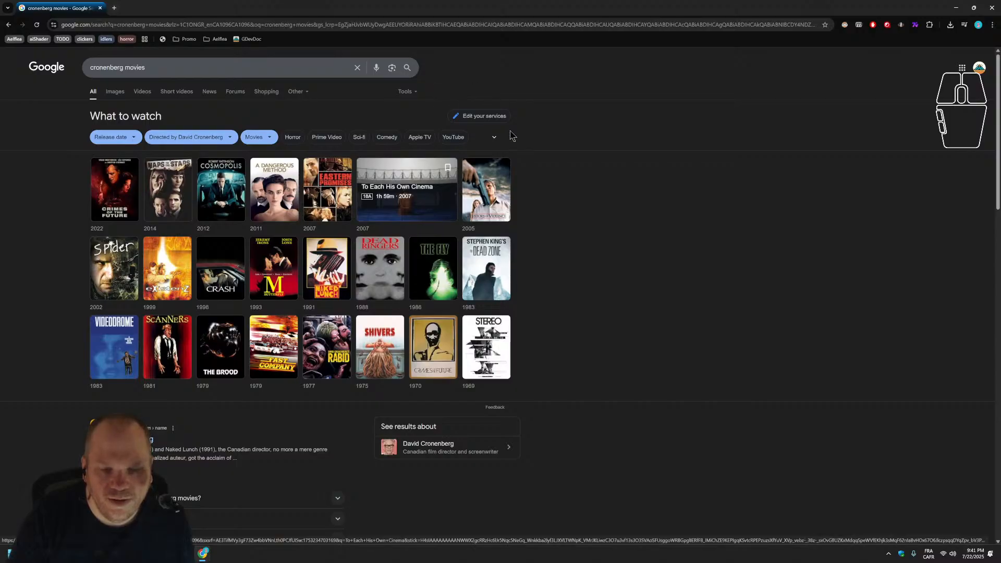
pyautogui.moveTo(400, 275)
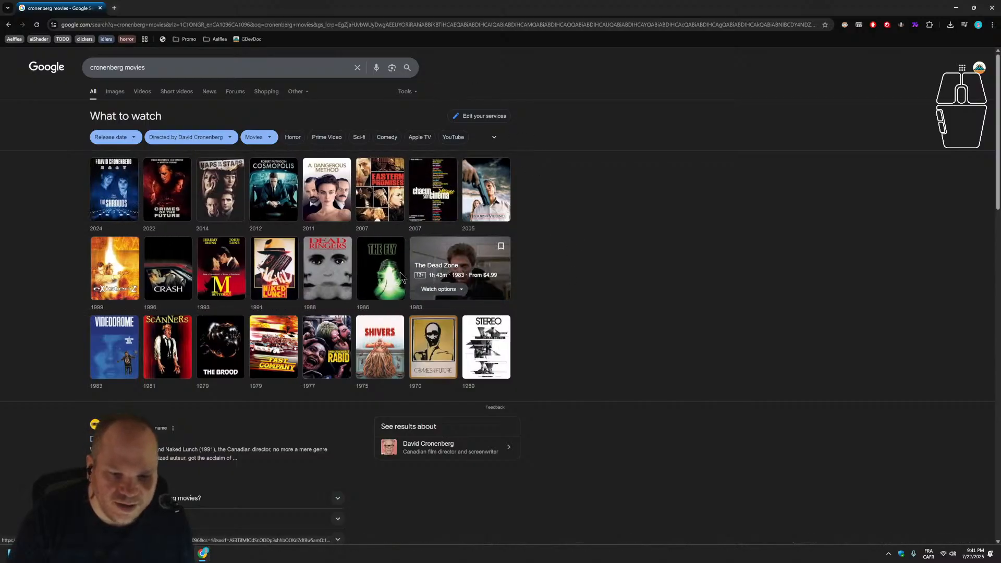
pyautogui.moveTo(477, 265)
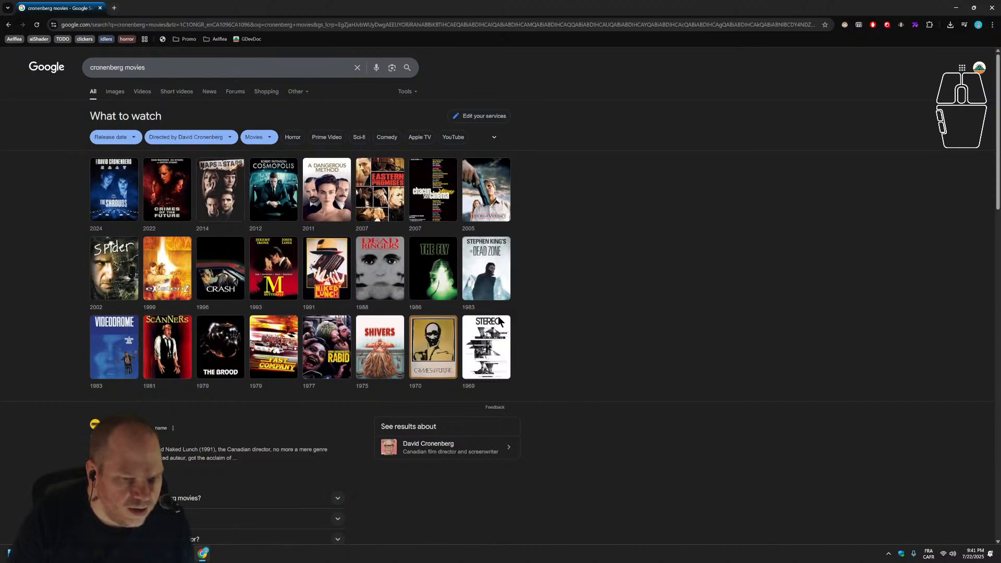
pyautogui.moveTo(510, 293)
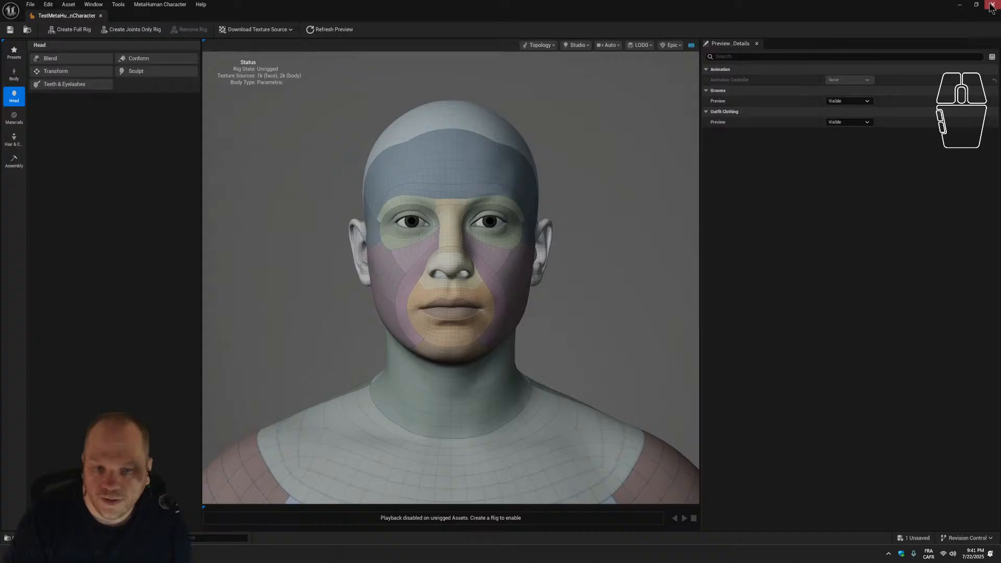
# Close the browser, return to the MetaHuman character editor and set the head's Conform method to From Template.
pyautogui.click(992, 8)
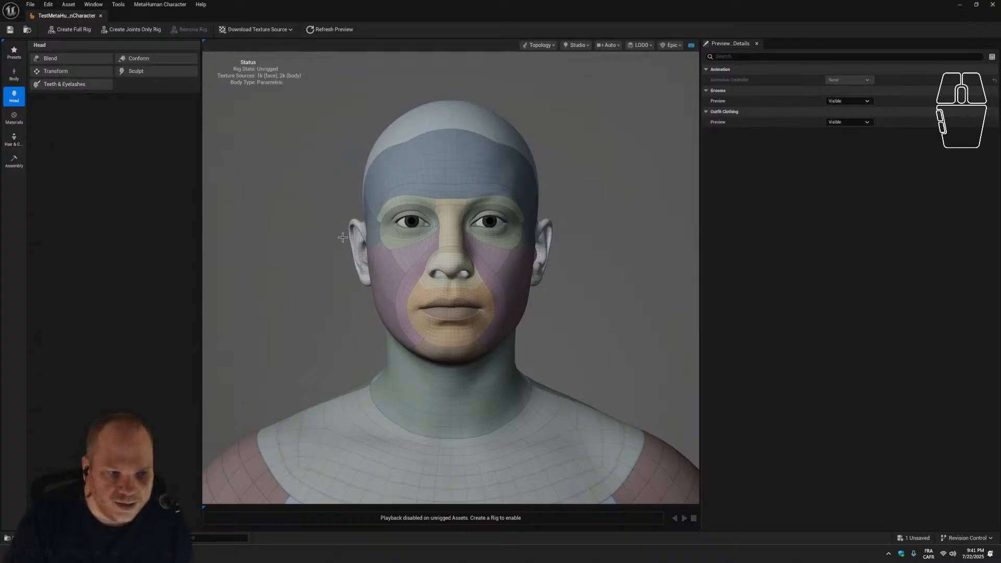
pyautogui.scroll(-5, 340, 253)
pyautogui.scroll(5, 599, 226)
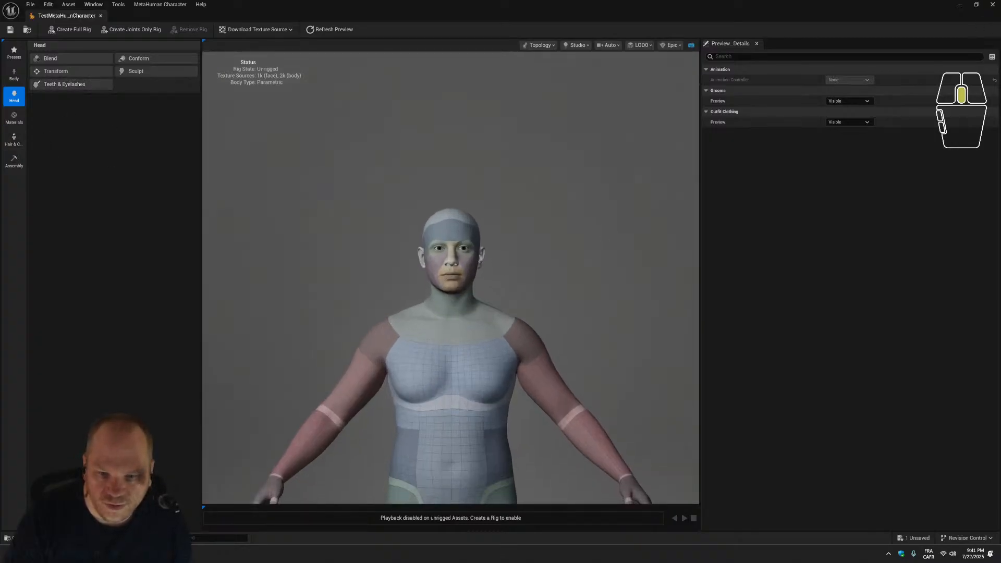
pyautogui.scroll(-3, 605, 226)
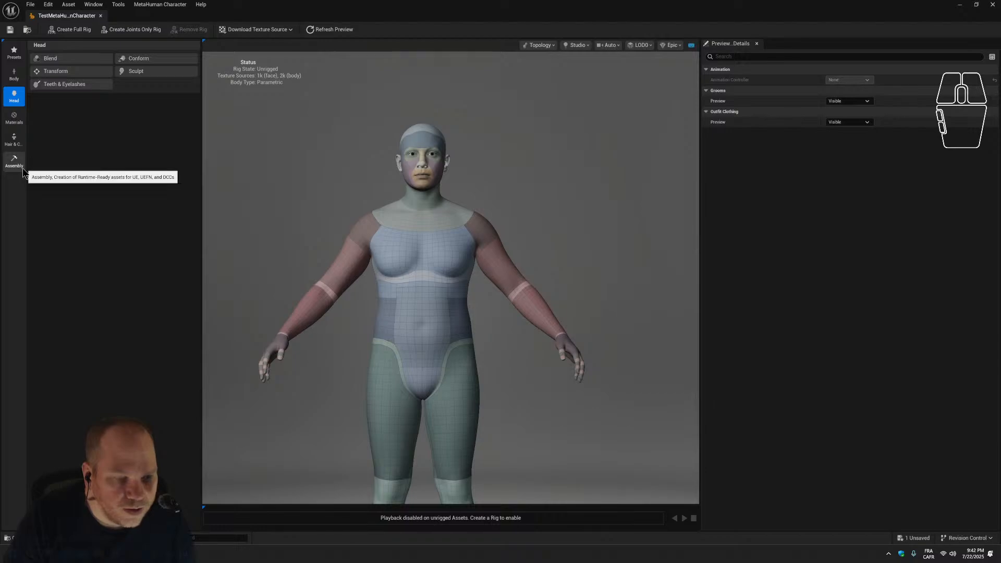
pyautogui.click(148, 58)
pyautogui.click(148, 57)
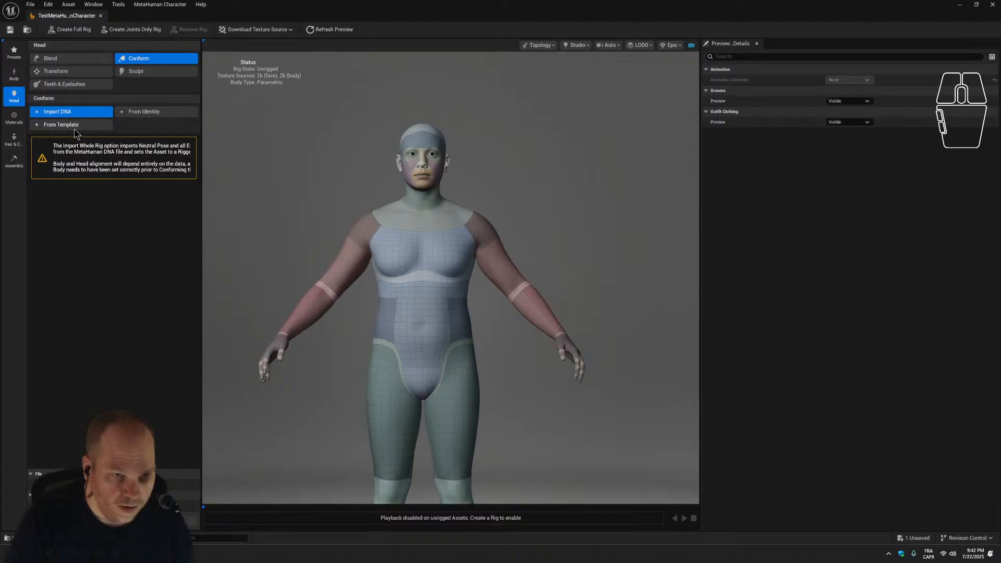
pyautogui.click(73, 125)
pyautogui.click(178, 495)
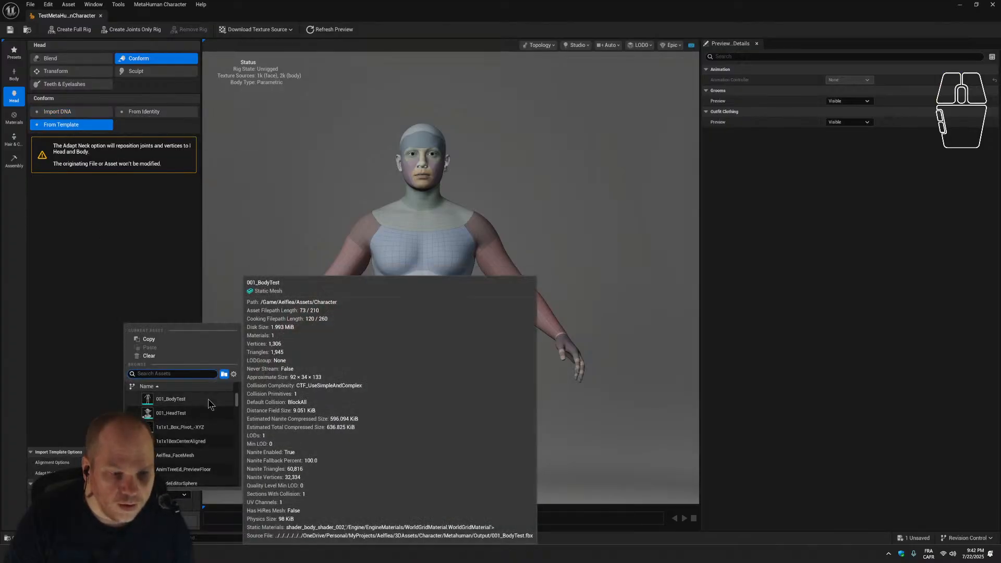
pyautogui.click(167, 276)
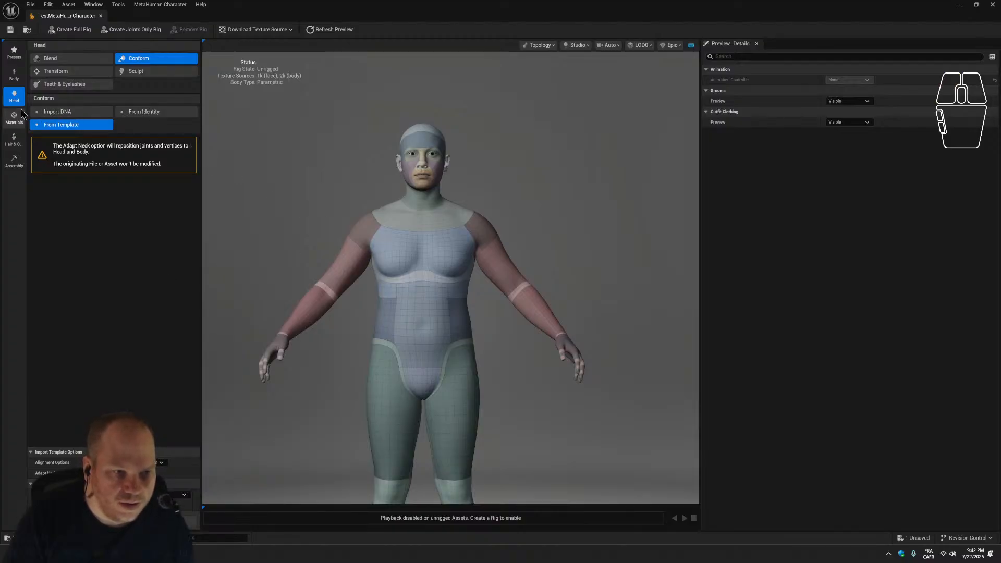
# Conform the character's body from a template, using the 001_BodyTest static mesh as the source asset.
pyautogui.click(14, 75)
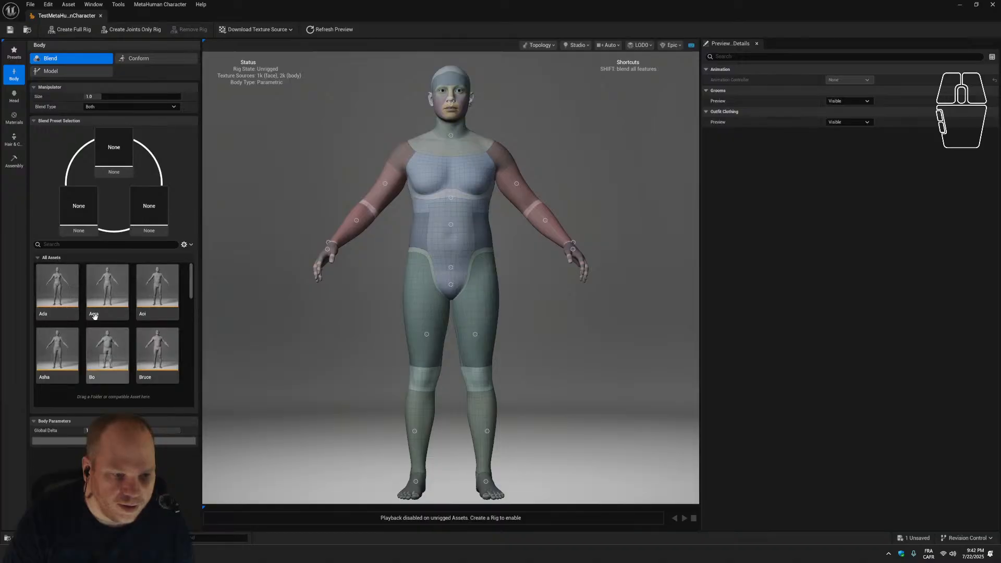
pyautogui.click(136, 60)
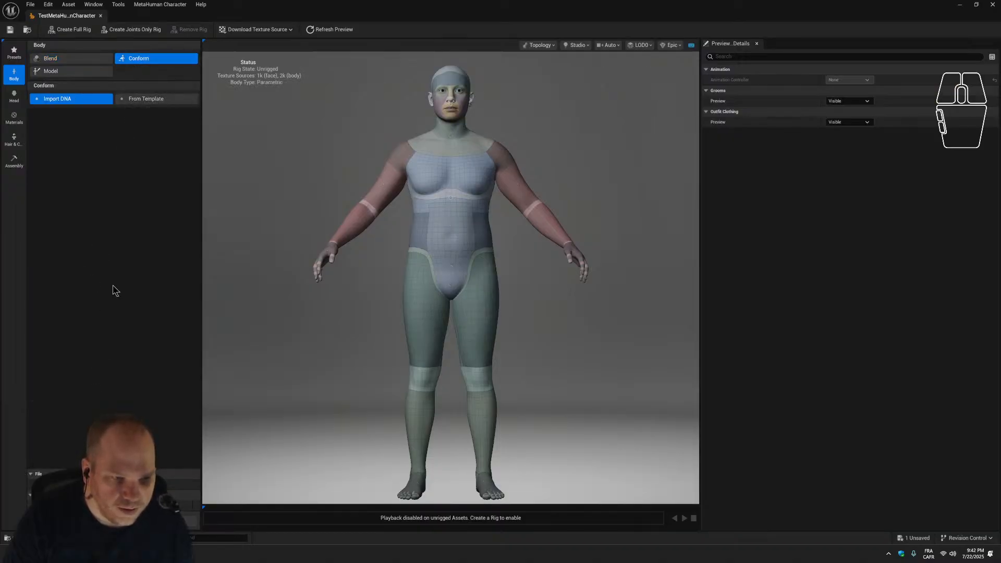
pyautogui.click(147, 98)
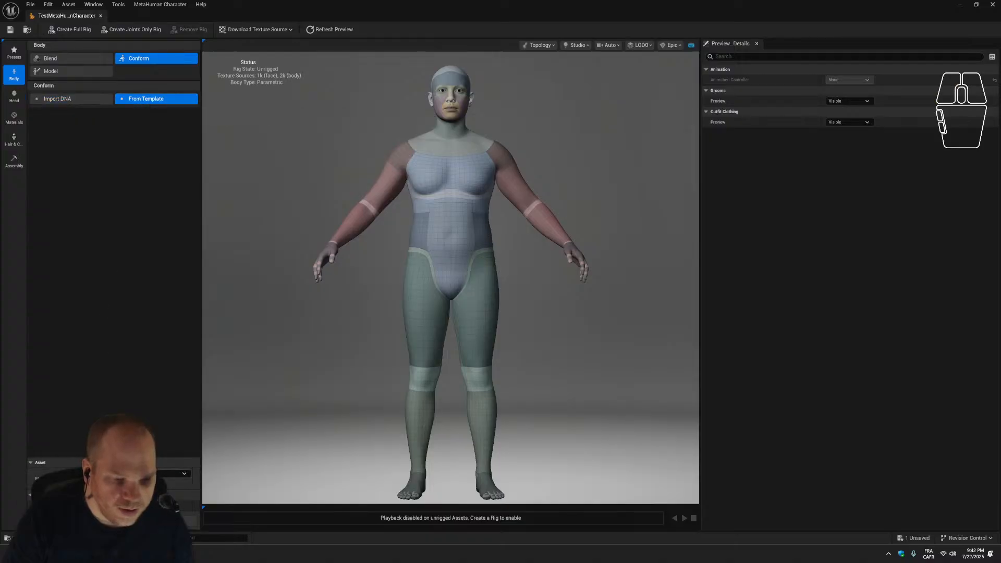
pyautogui.click(125, 473)
pyautogui.click(198, 379)
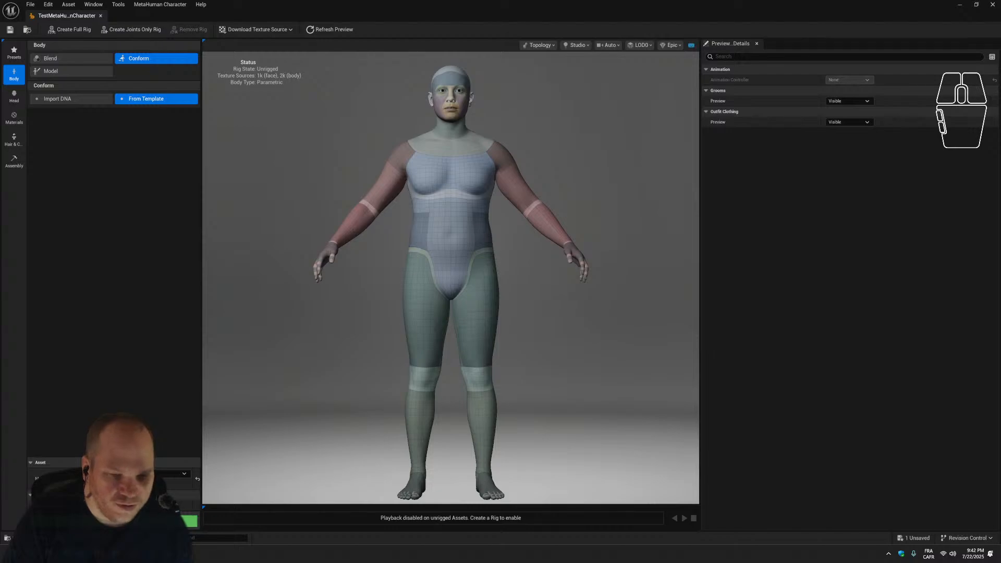
pyautogui.click(113, 521)
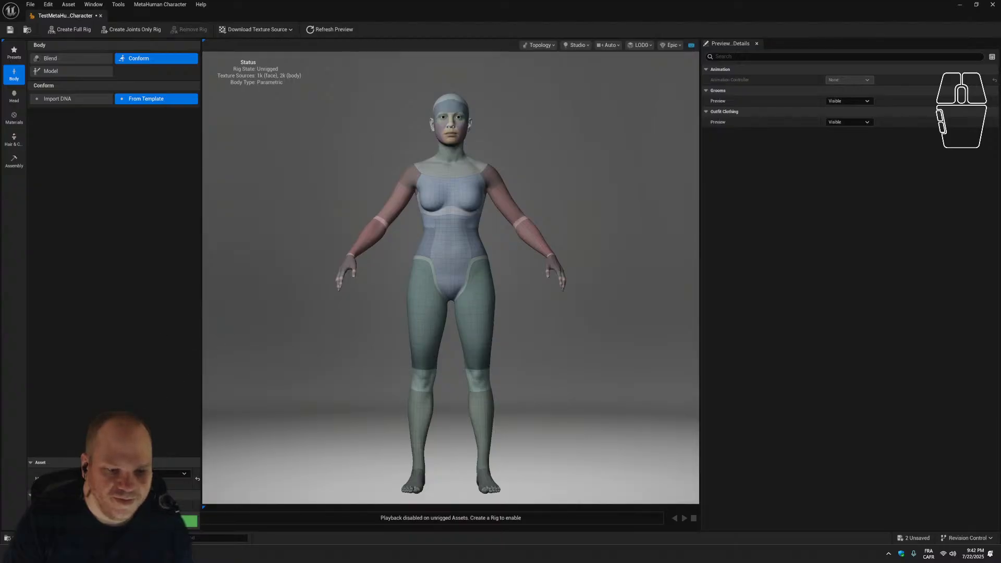
# Assign 001_HeadTest as the mesh for the head's template conform and open the asset choices for the left eye mesh.
pyautogui.click(14, 97)
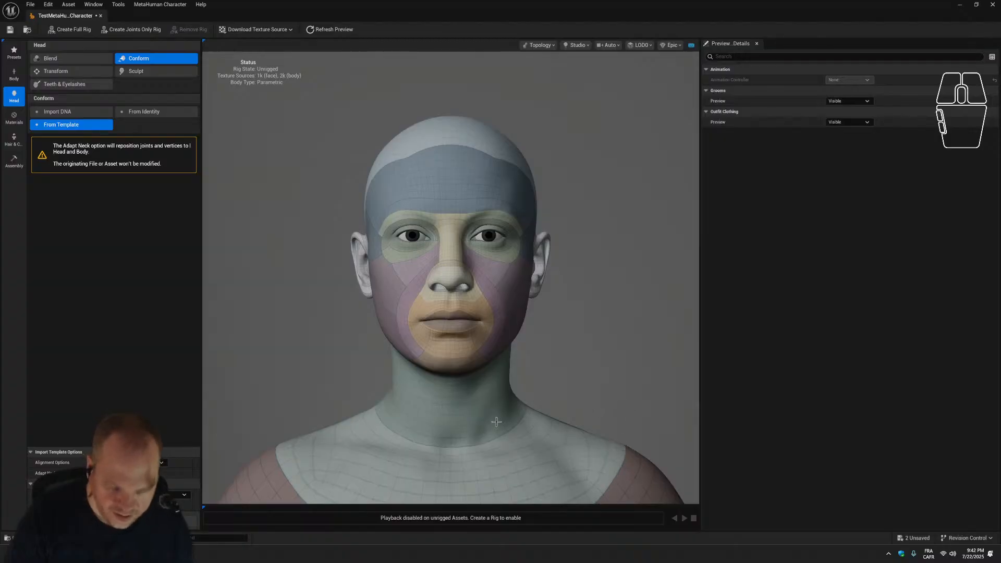
pyautogui.scroll(-4, 559, 435)
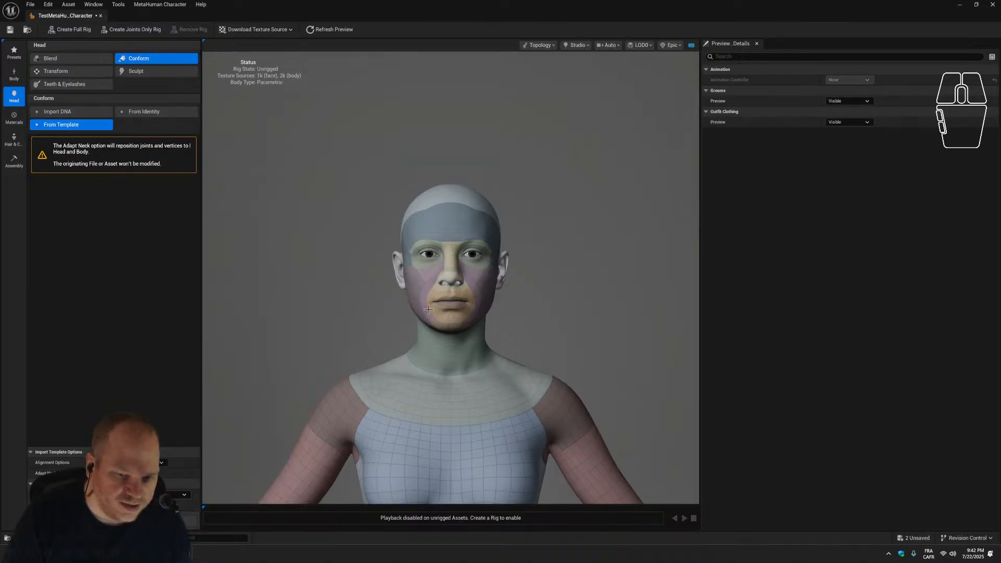
pyautogui.click(183, 494)
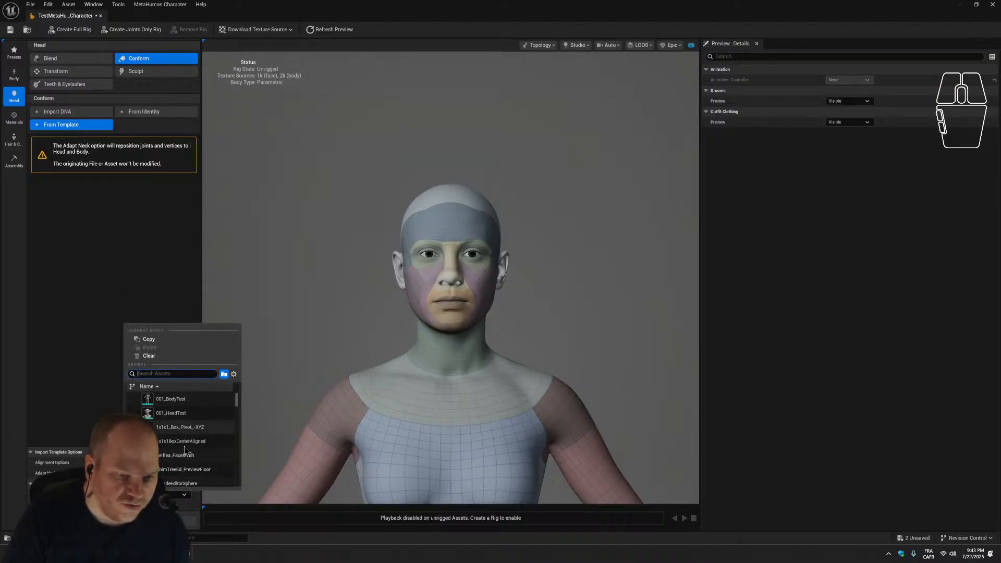
pyautogui.click(187, 418)
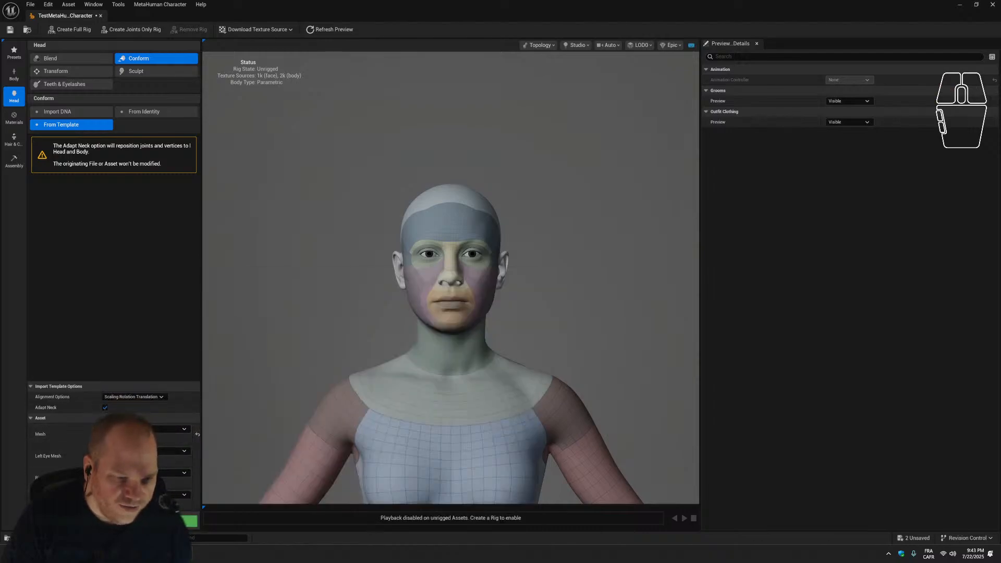
pyautogui.click(168, 454)
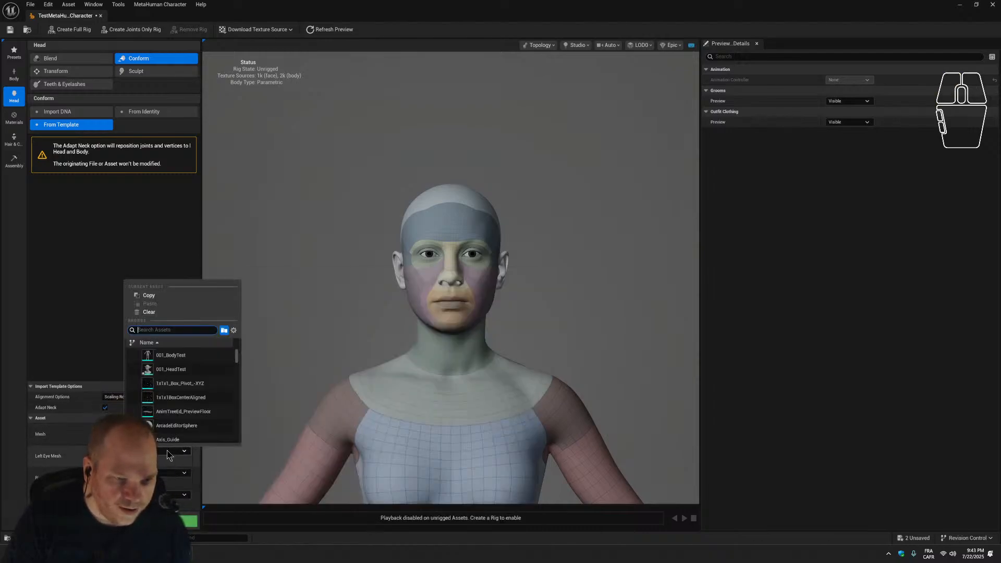
# Conform the head from the HeadTest template mesh with Alignment Options set to None.
pyautogui.click(65, 293)
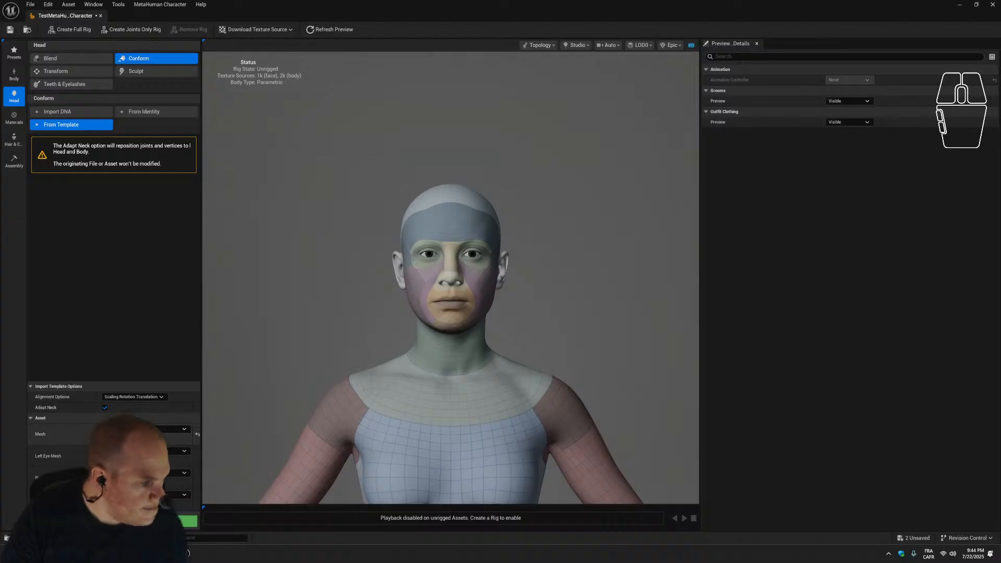
pyautogui.click(150, 398)
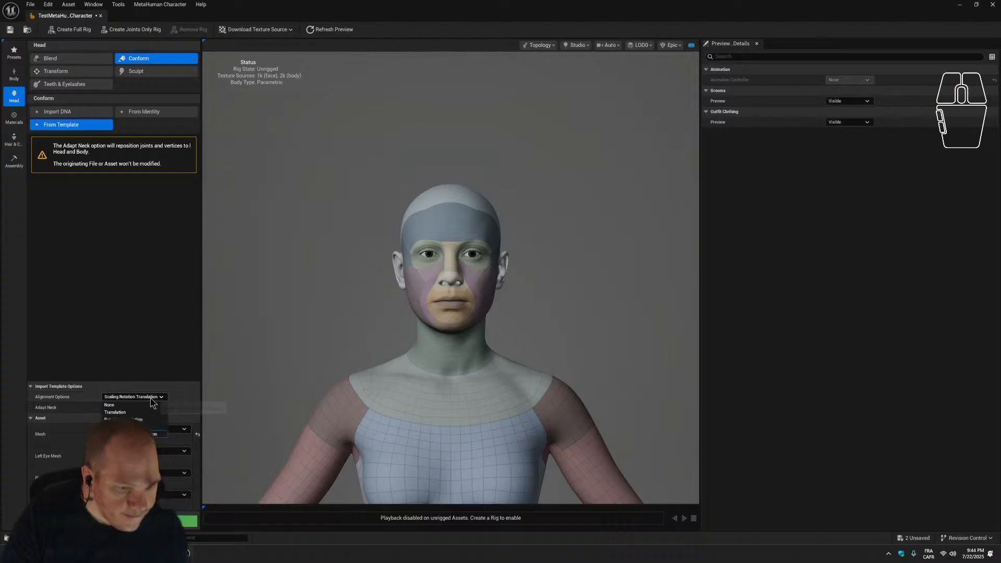
pyautogui.click(141, 405)
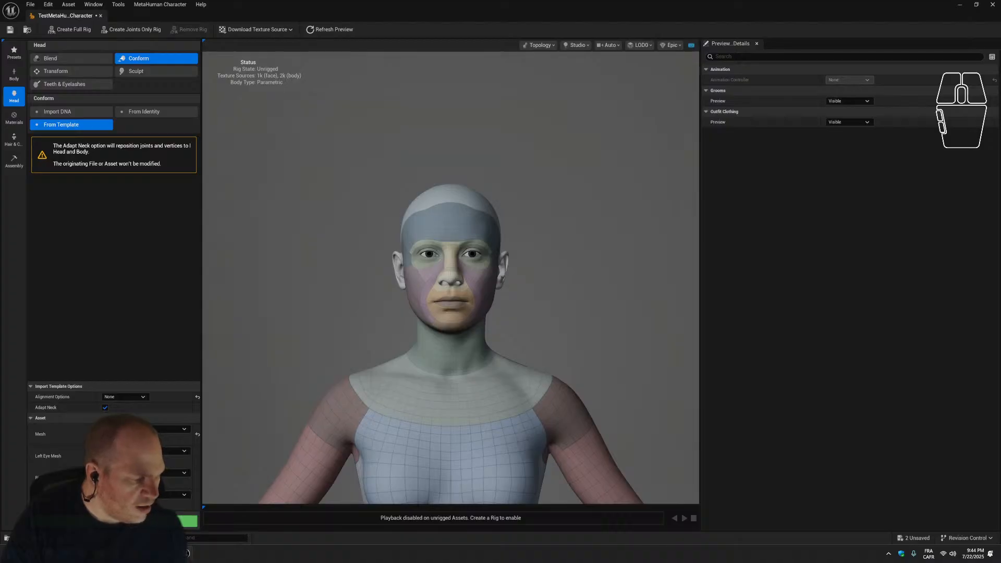
pyautogui.click(114, 521)
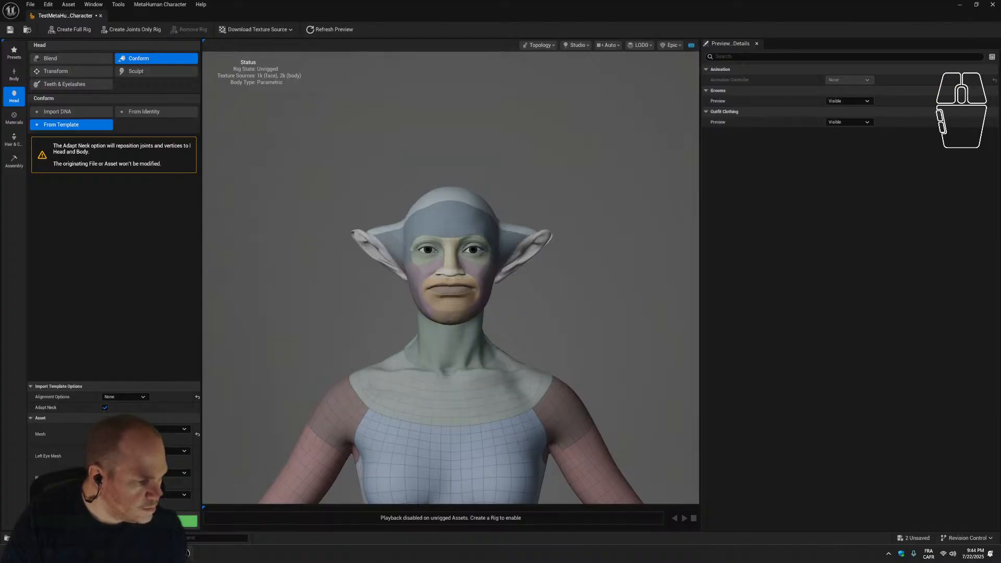
# Examine the conformed head's face, ears and neck blend up close and from several angles.
pyautogui.scroll(5, 601, 270)
pyautogui.scroll(-5, 601, 270)
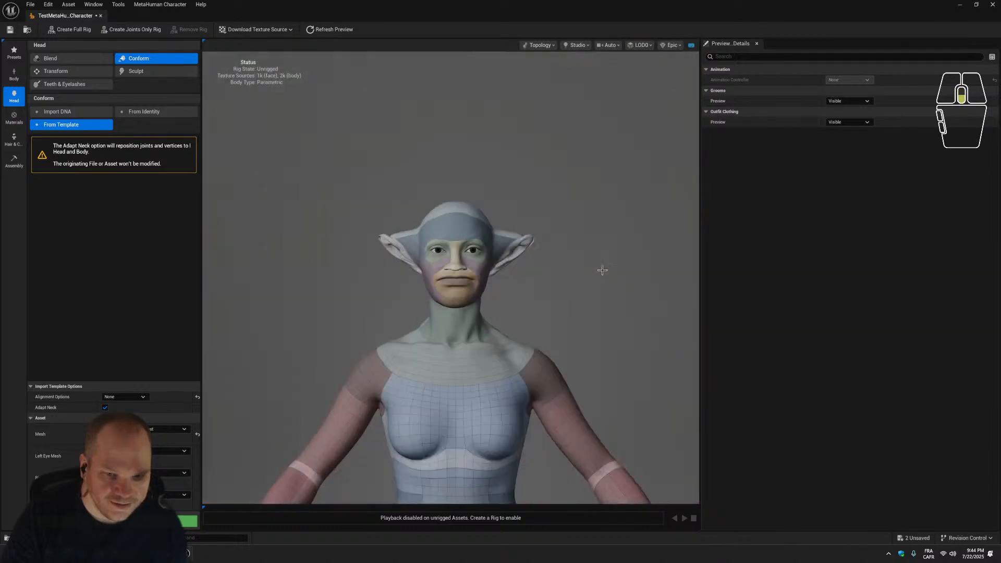
pyautogui.scroll(3, 602, 270)
pyautogui.scroll(-4, 602, 270)
pyautogui.scroll(2, 578, 130)
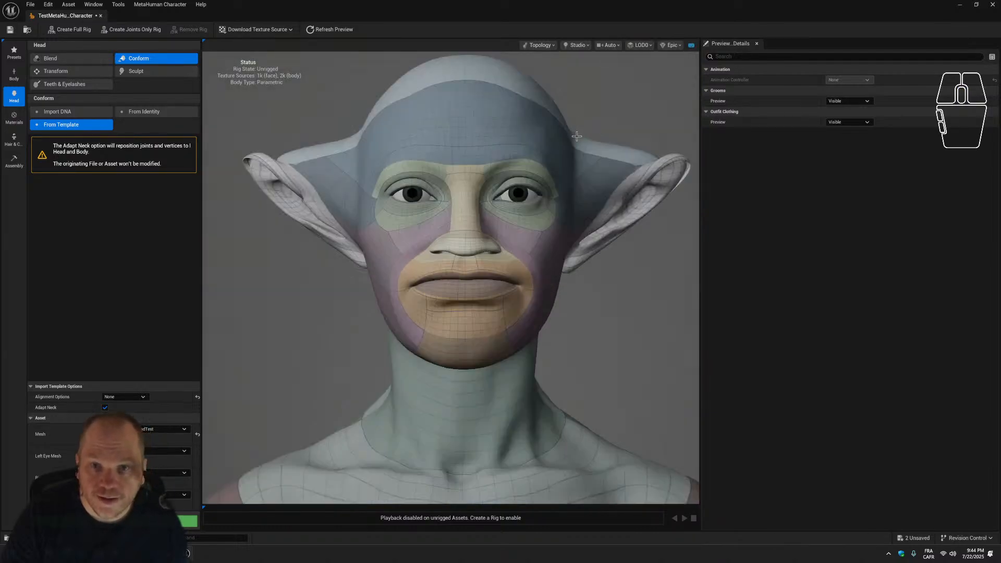
pyautogui.scroll(-2, 563, 110)
pyautogui.scroll(3, 577, 102)
pyautogui.scroll(-3, 577, 119)
pyautogui.scroll(3, 568, 149)
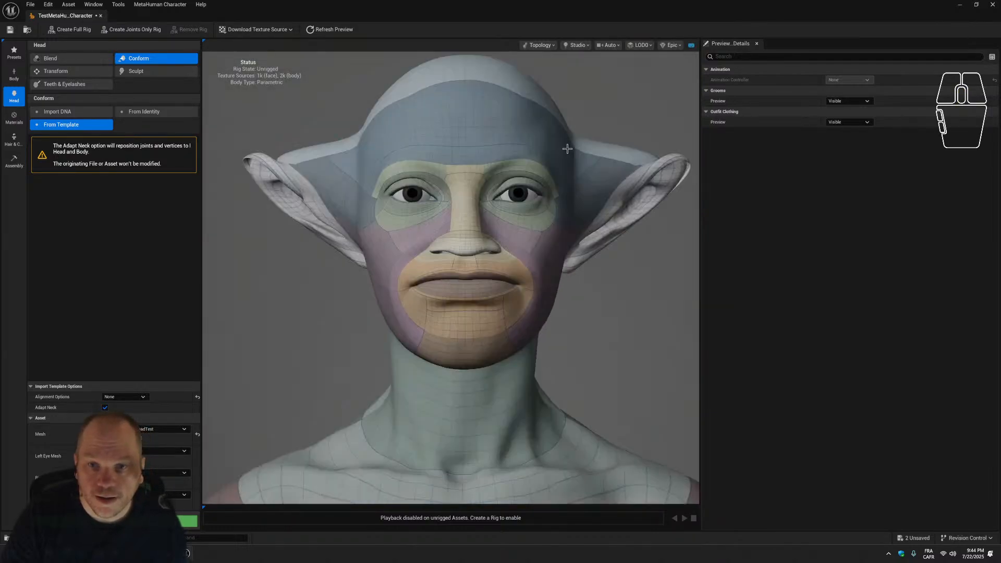
pyautogui.moveTo(602, 259); pyautogui.dragTo(602, 452, button='right')
pyautogui.keyDown('alt'); pyautogui.moveTo(602, 452); pyautogui.dragTo(605, 345); pyautogui.keyUp('alt')
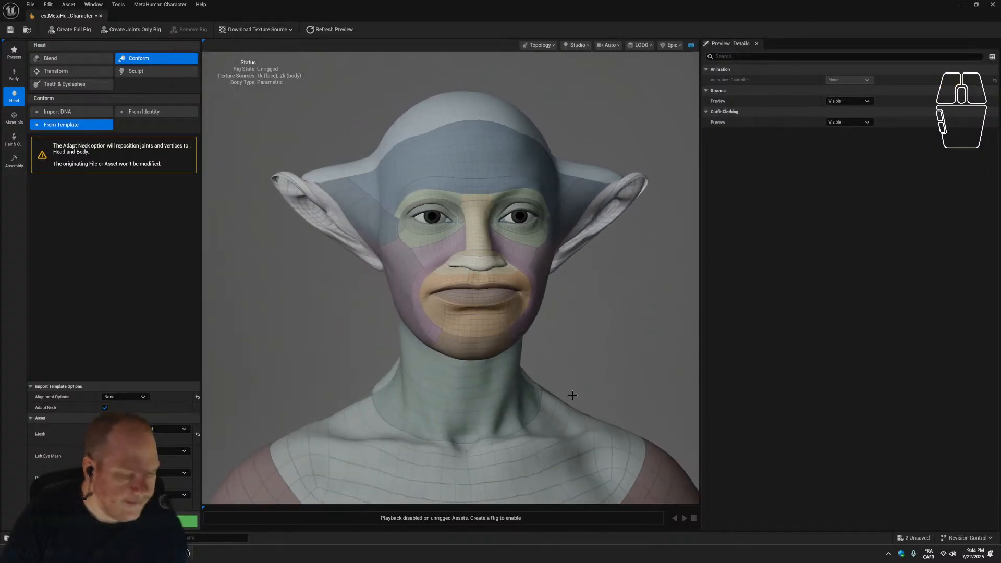
pyautogui.scroll(-5, 566, 373)
pyautogui.scroll(3, 568, 372)
pyautogui.keyDown('alt'); pyautogui.moveTo(568, 372); pyautogui.dragTo(569, 389); pyautogui.keyUp('alt')
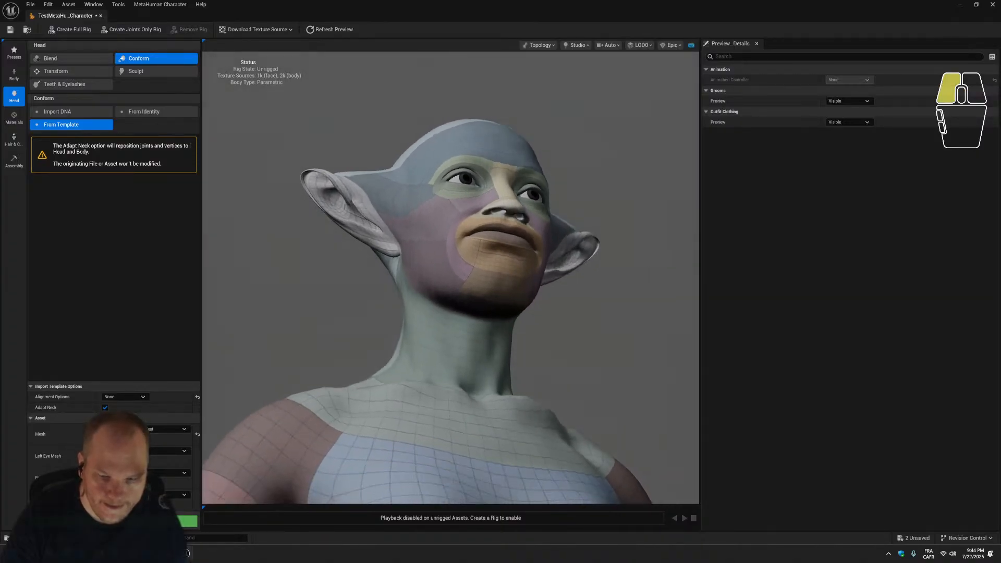
pyautogui.keyDown('alt'); pyautogui.moveTo(570, 388); pyautogui.dragTo(558, 417); pyautogui.keyUp('alt')
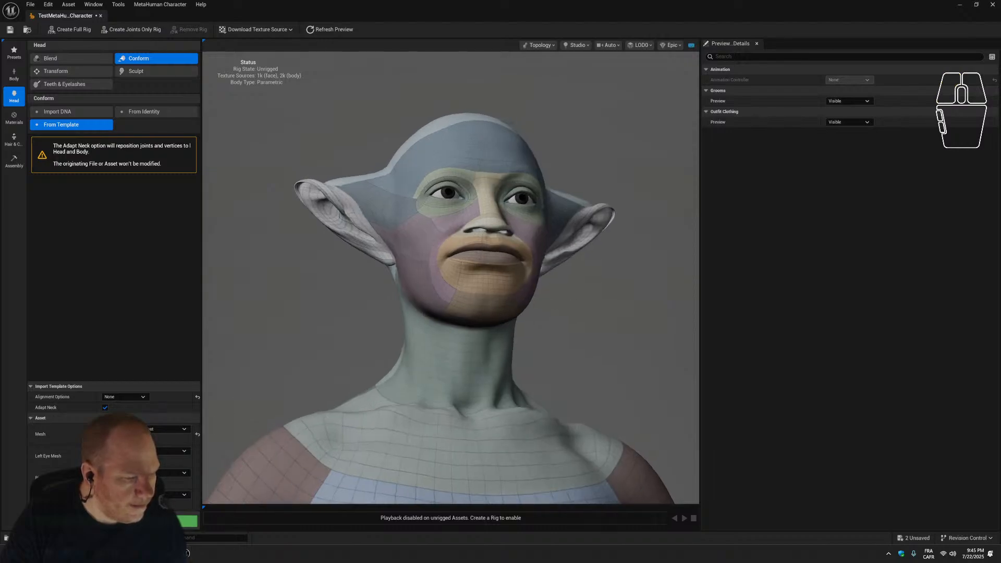
pyautogui.keyDown('alt'); pyautogui.moveTo(273, 416); pyautogui.dragTo(250, 423); pyautogui.keyUp('alt')
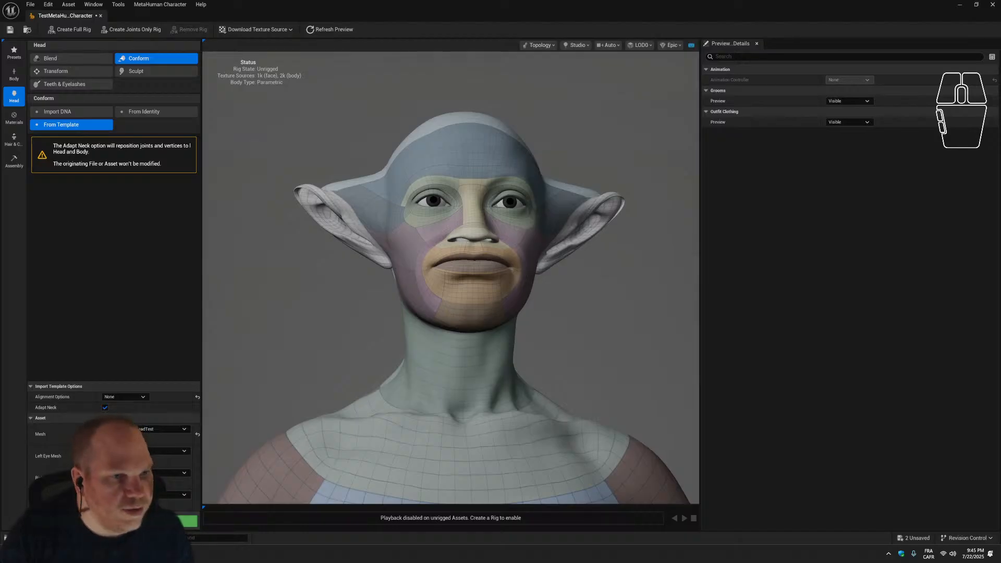
# Create a full rig for the conformed MetaHuman character.
pyautogui.click(83, 31)
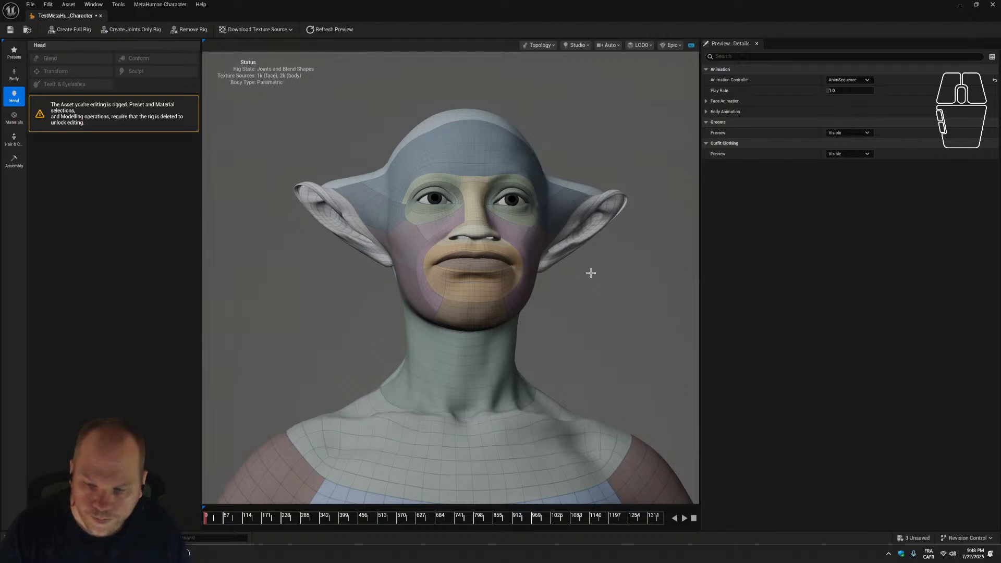
pyautogui.click(851, 133)
pyautogui.click(854, 136)
pyautogui.click(854, 155)
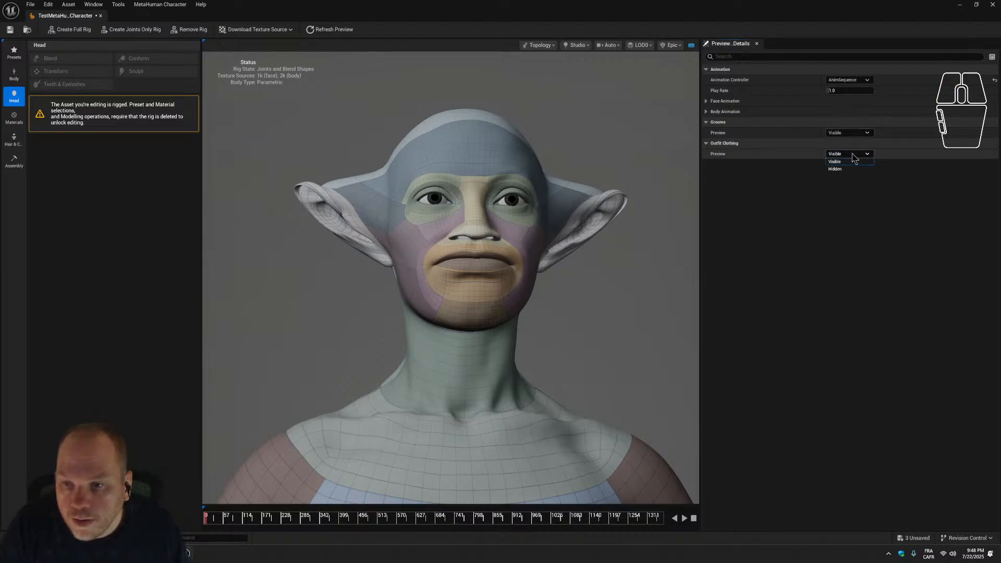
pyautogui.click(854, 156)
pyautogui.click(855, 81)
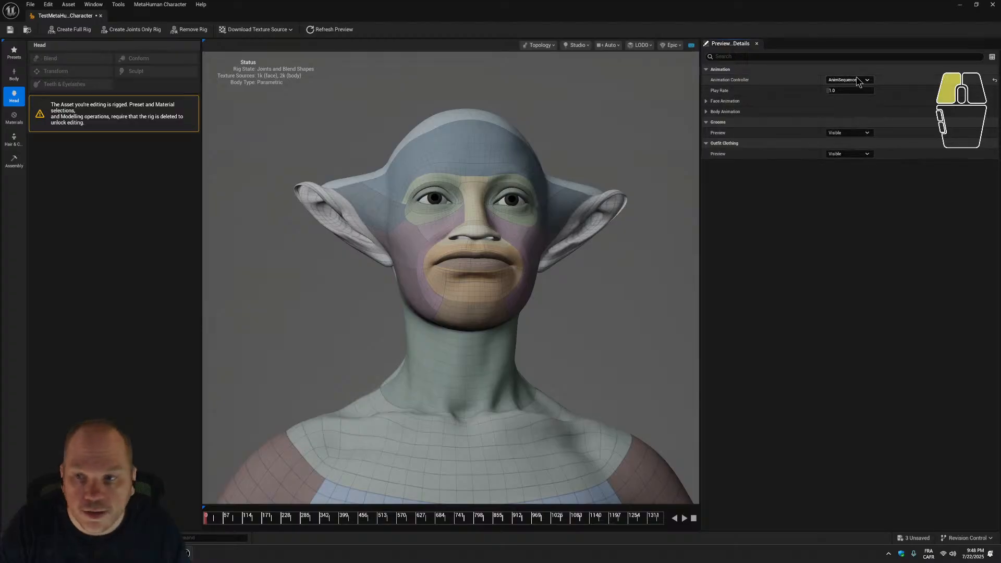
pyautogui.click(842, 95)
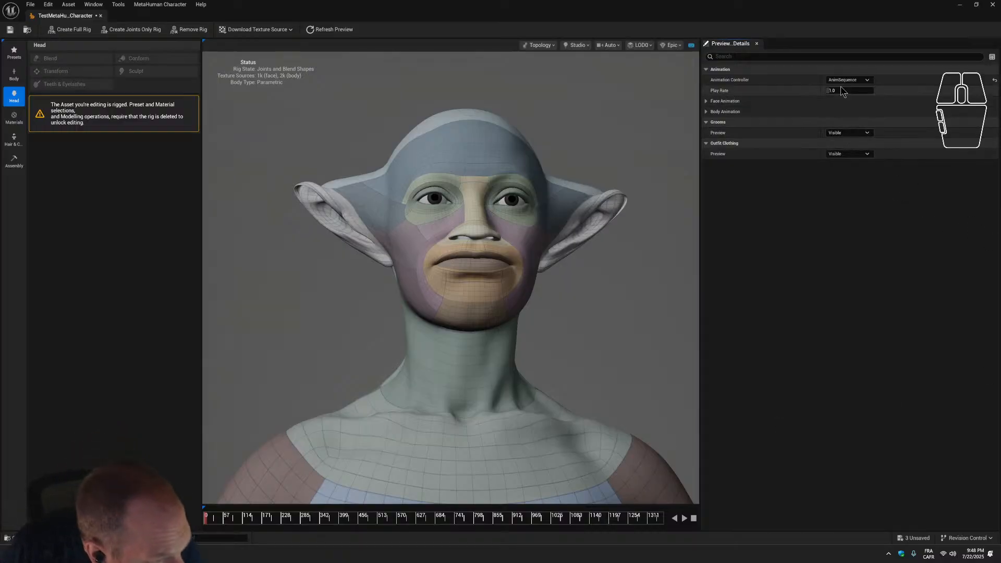
# Set the face animation type to Template Animation and choose the HappyA face template animation.
pyautogui.click(712, 104)
pyautogui.click(870, 112)
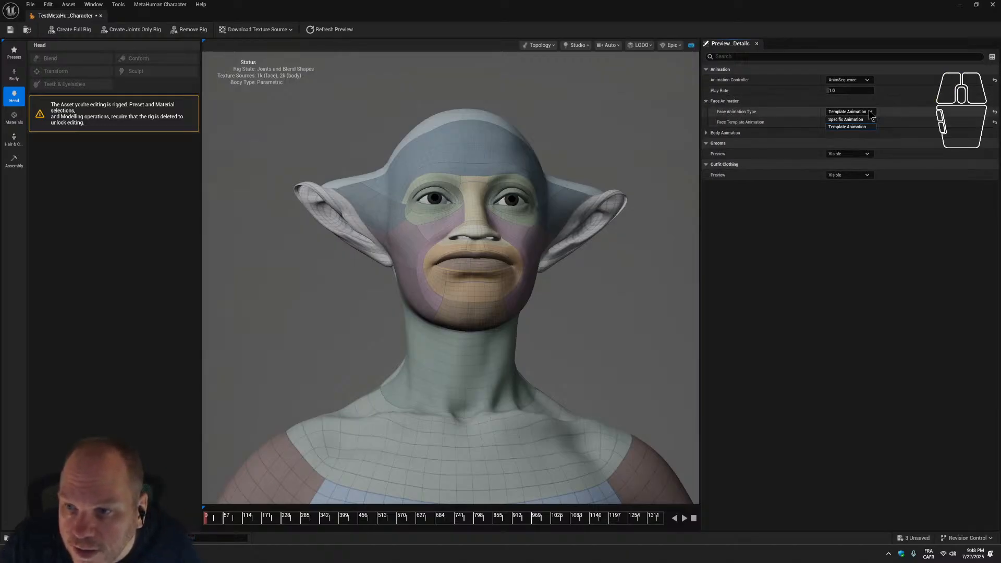
pyautogui.click(855, 126)
pyautogui.click(860, 122)
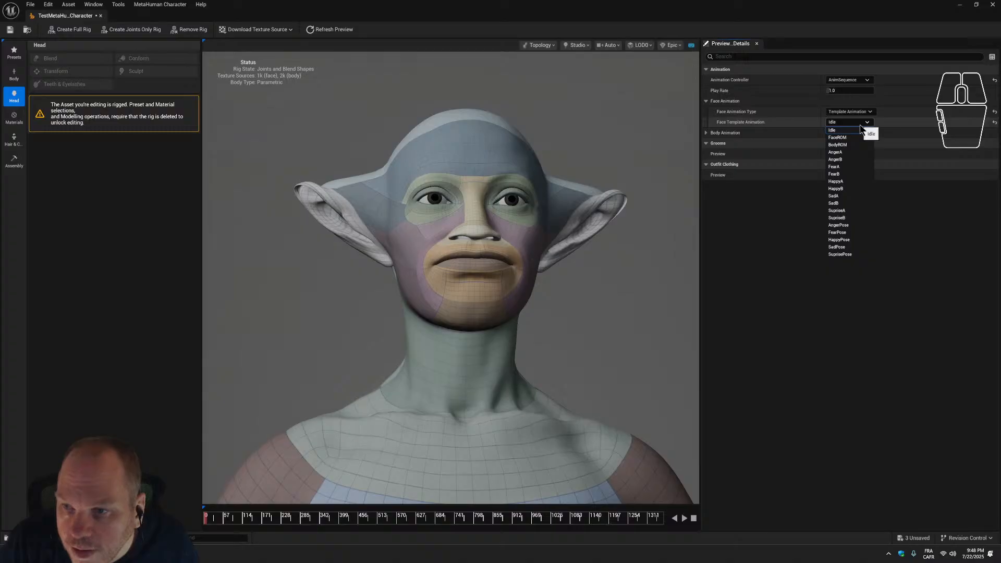
pyautogui.click(846, 181)
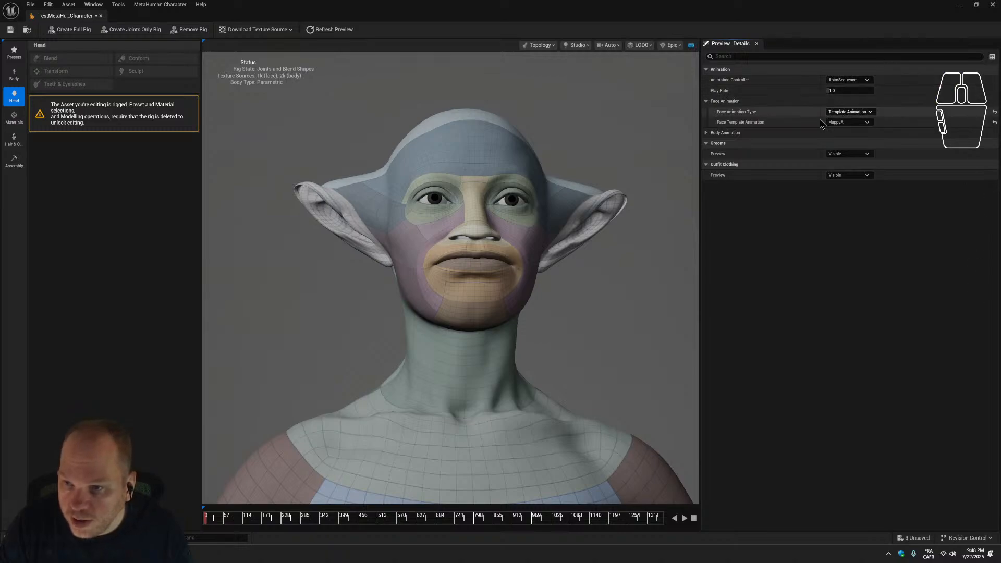
# Set the body template animation to HappyA and start playing the preview animation.
pyautogui.click(707, 133)
pyautogui.click(839, 154)
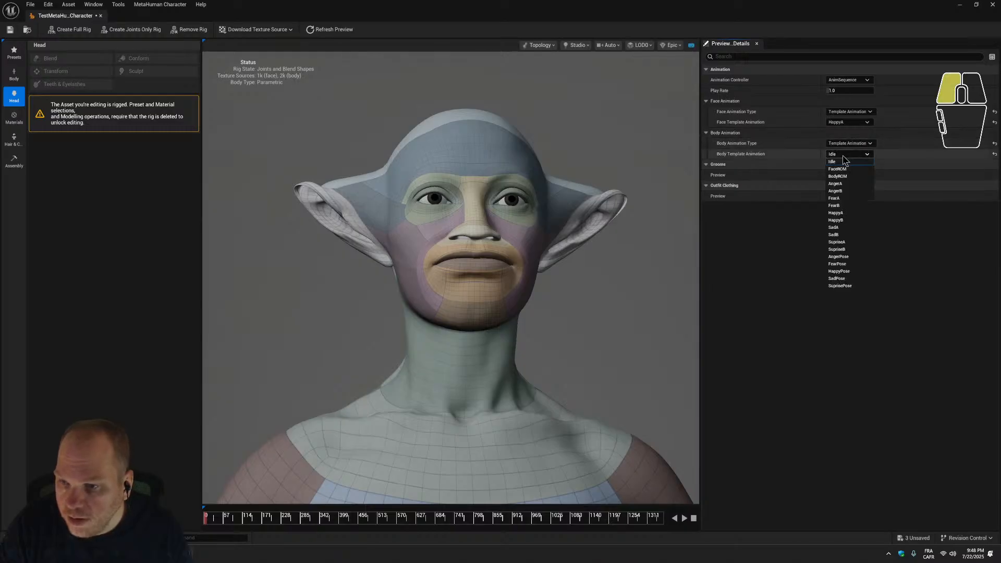
pyautogui.click(850, 213)
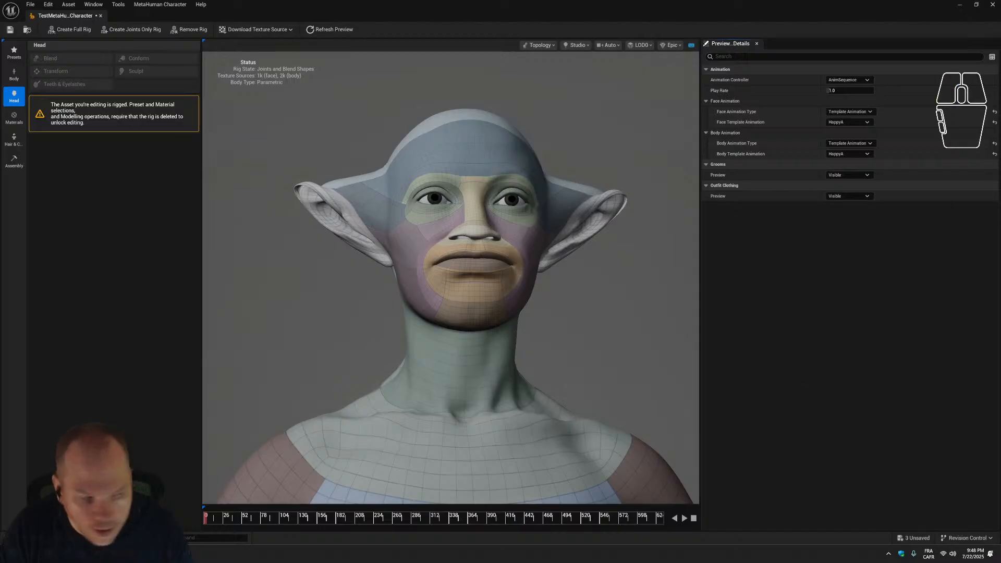
pyautogui.click(685, 518)
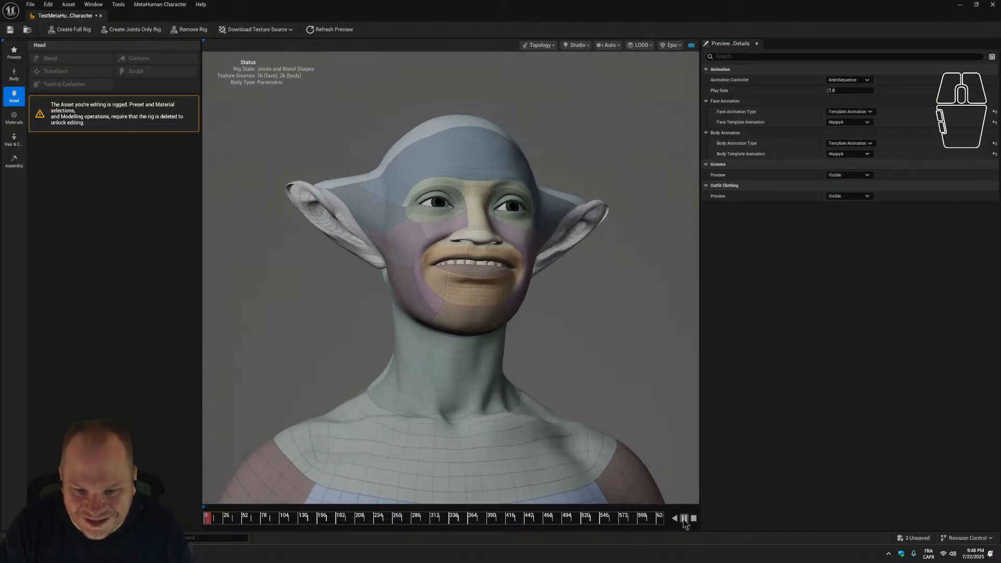
# Enlarge the viewport by shrinking the preview details and head editing areas to their minimum width.
pyautogui.scroll(-5, 605, 365)
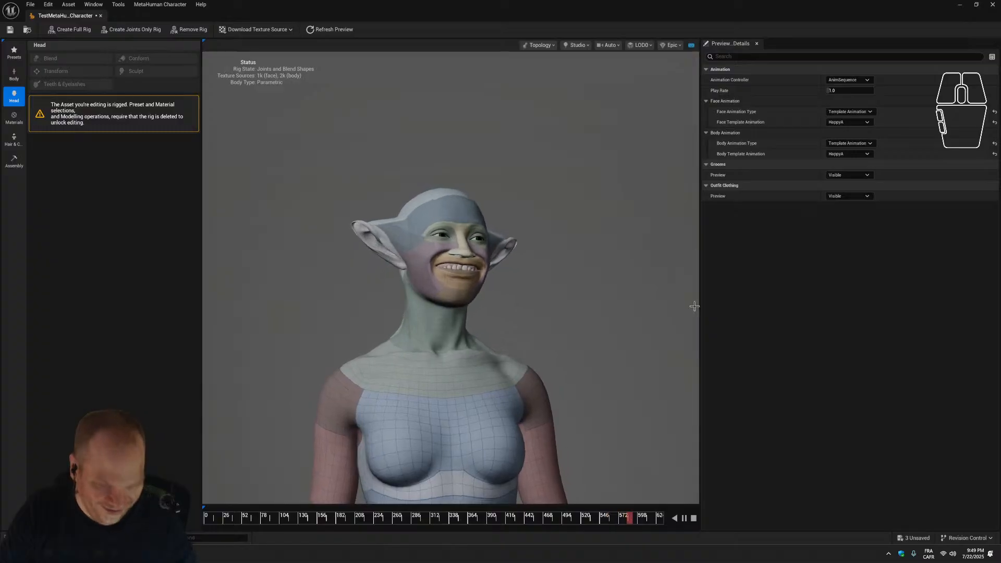
pyautogui.moveTo(701, 306); pyautogui.dragTo(997, 306)
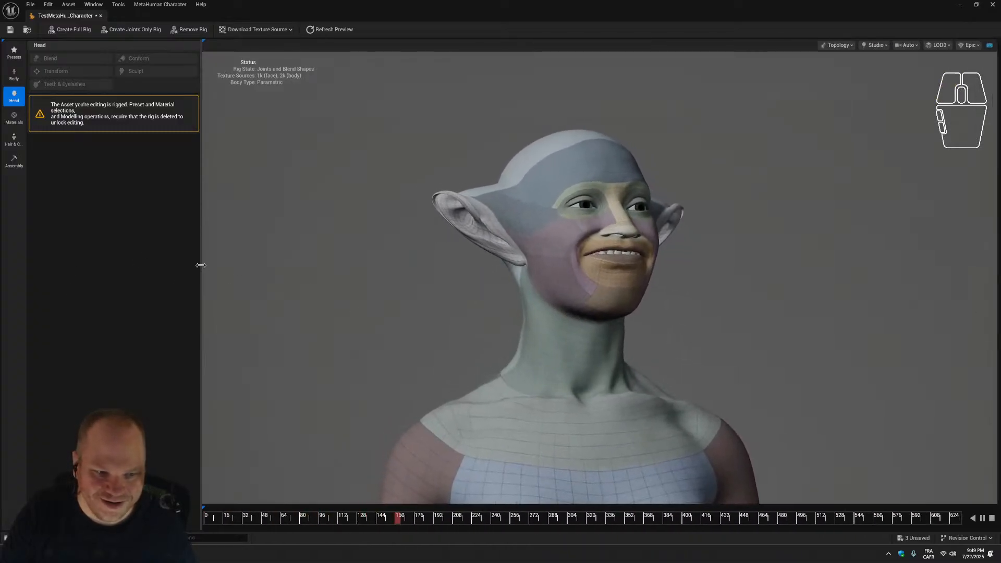
pyautogui.moveTo(201, 264); pyautogui.dragTo(46, 264)
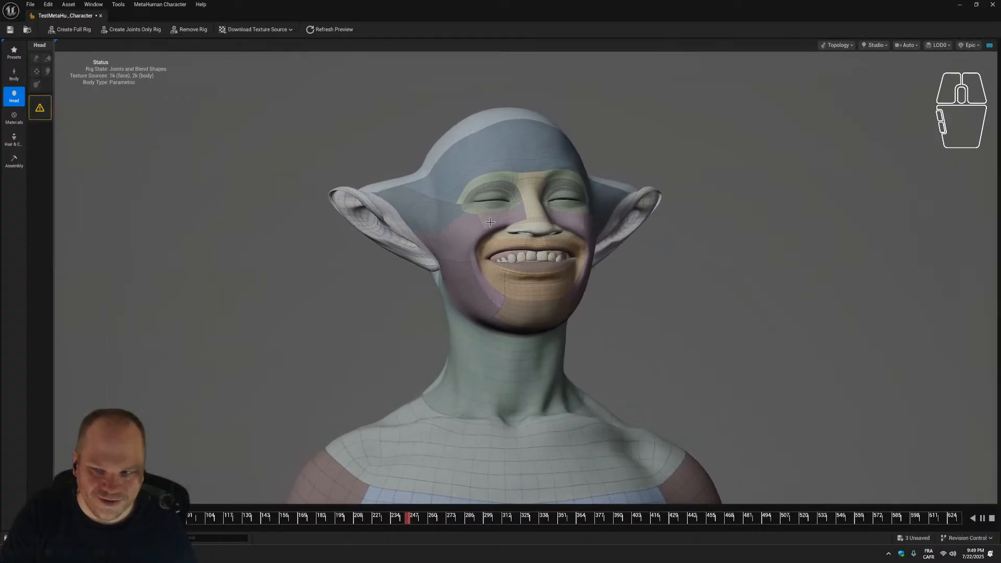
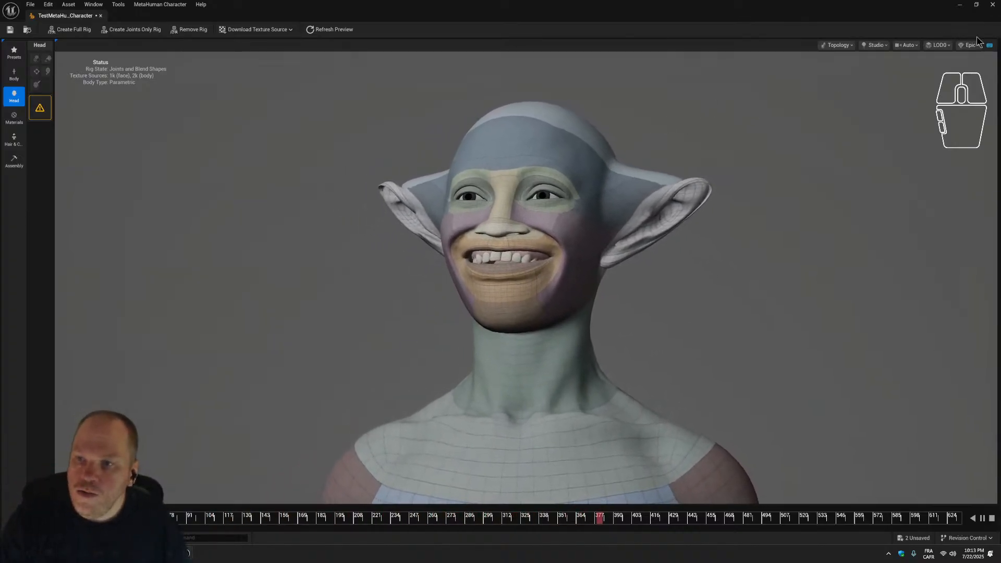
# Keep the rendering quality at Epic, try the Fireside, Moonlight and Red Lantern lighting, and set the lighting to Texture Booth.
pyautogui.click(976, 46)
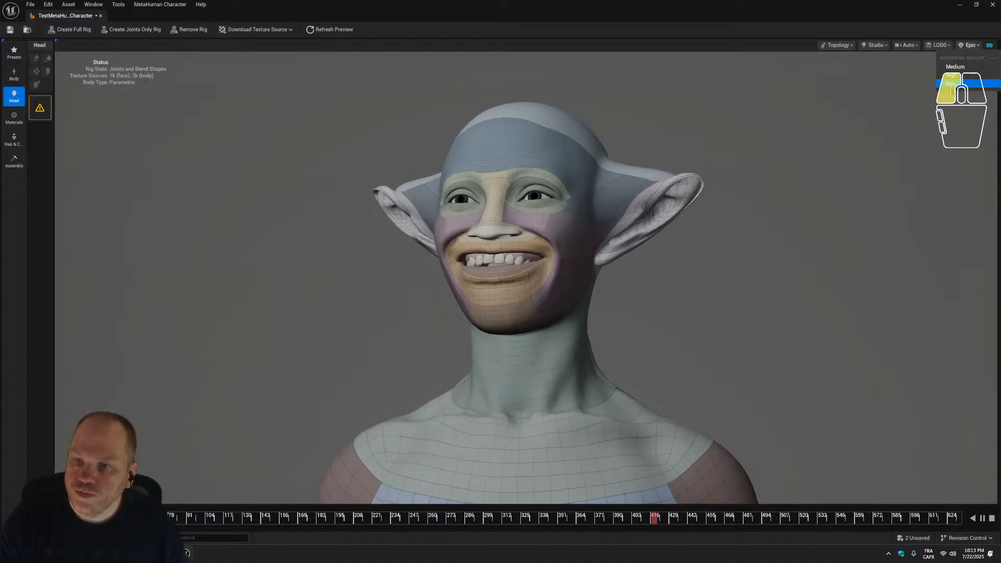
pyautogui.click(951, 84)
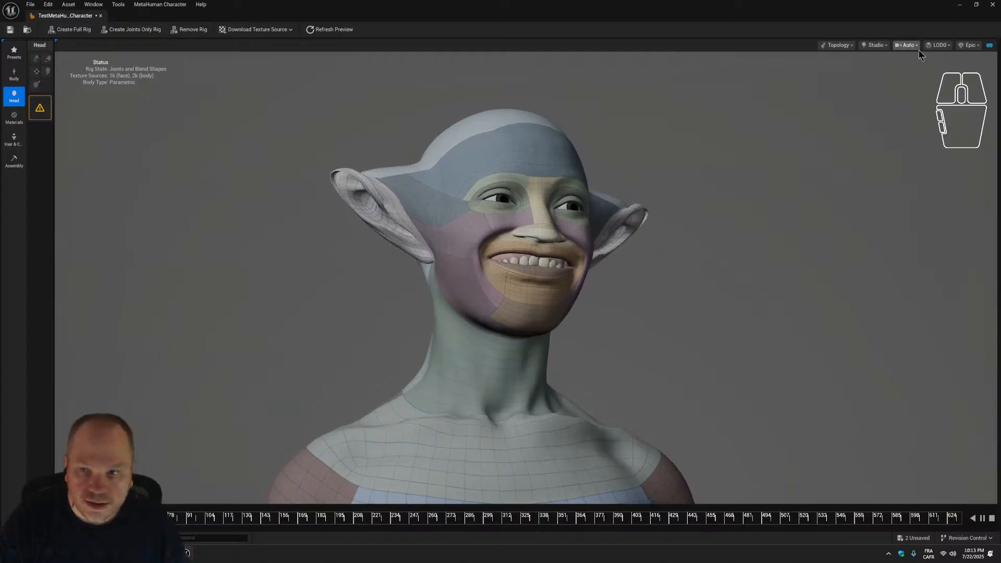
pyautogui.click(870, 45)
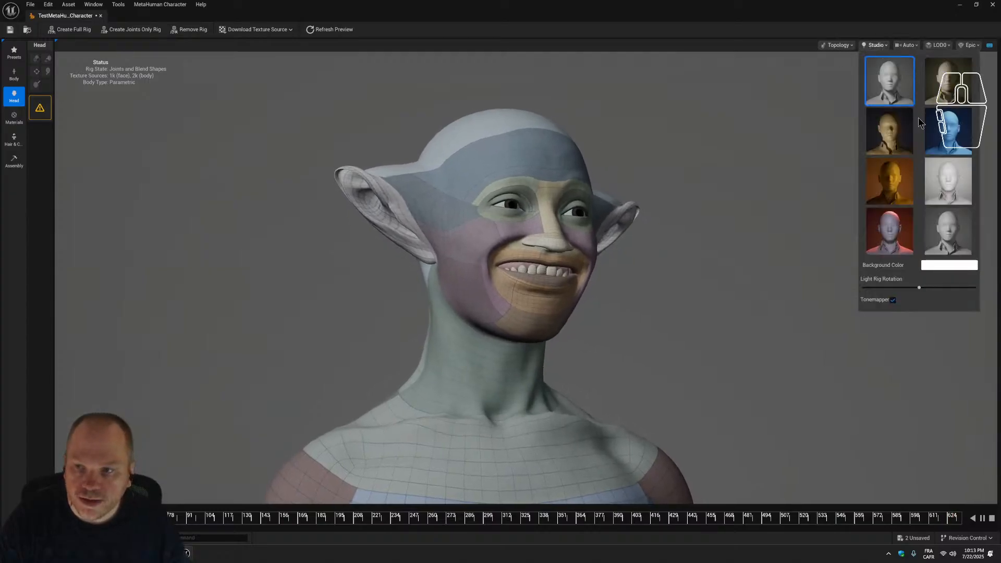
pyautogui.click(899, 141)
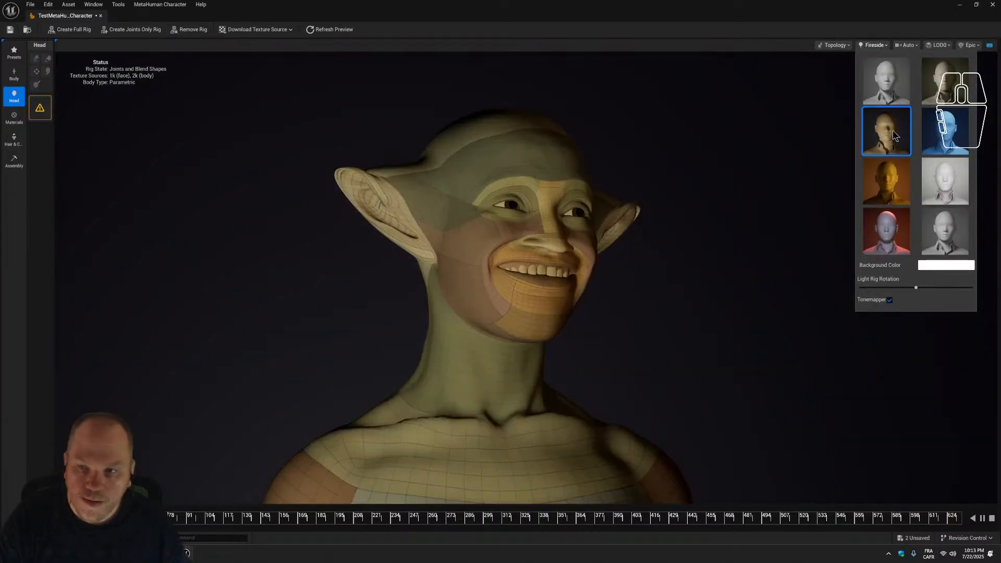
pyautogui.click(931, 137)
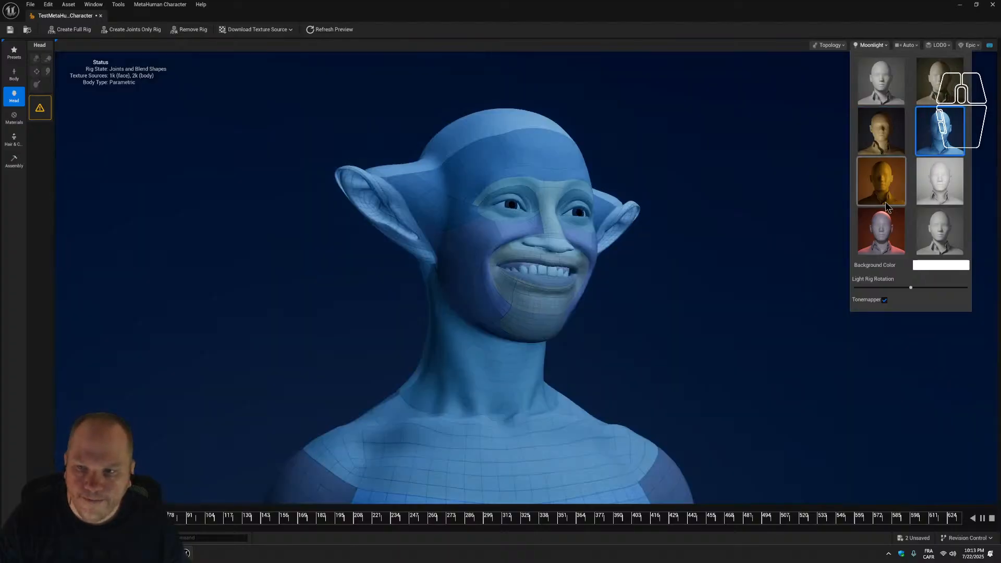
pyautogui.click(887, 220)
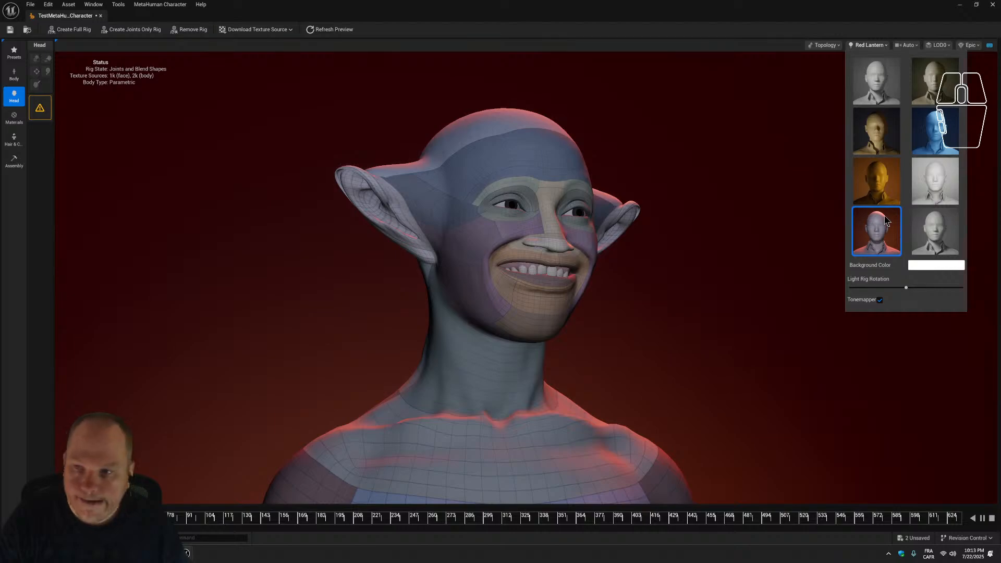
pyautogui.click(928, 221)
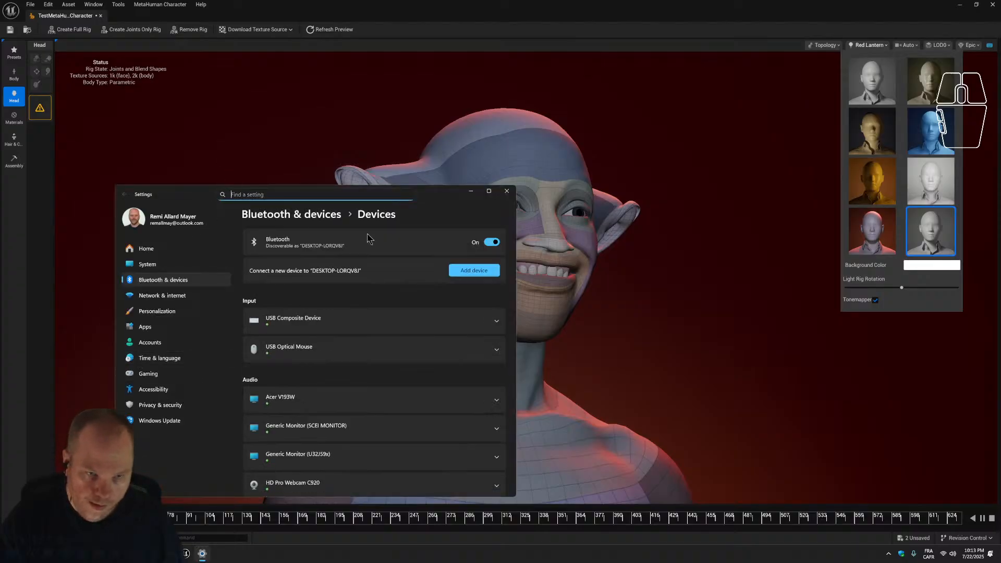
# Close the Bluetooth & devices settings window covering the character viewport.
pyautogui.click(424, 195)
pyautogui.click(506, 191)
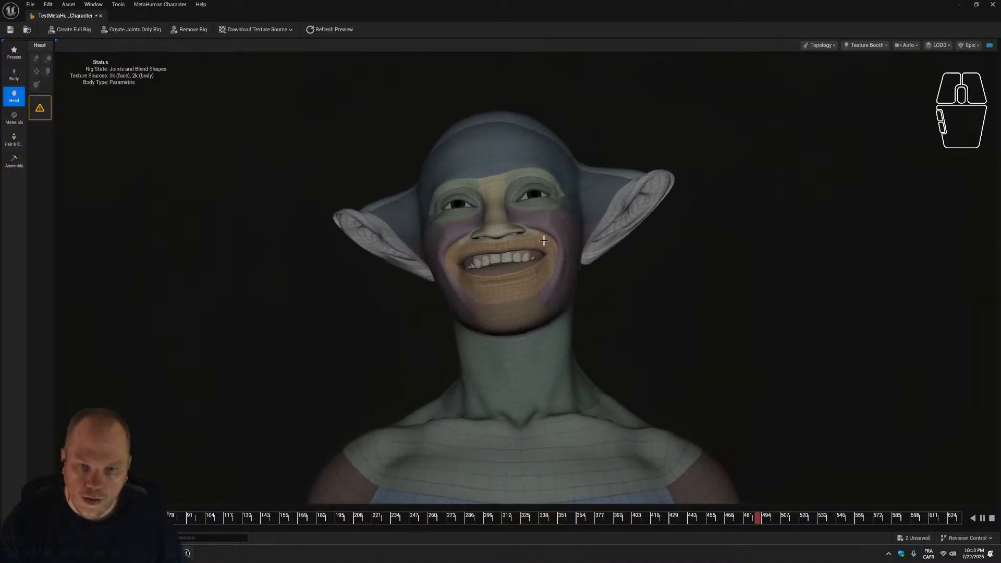
# Set the preview lighting to Studio, leaving the LOD and camera options unchanged.
pyautogui.scroll(5, 545, 240)
pyautogui.scroll(-5, 544, 240)
pyautogui.scroll(3, 544, 241)
pyautogui.scroll(-5, 544, 240)
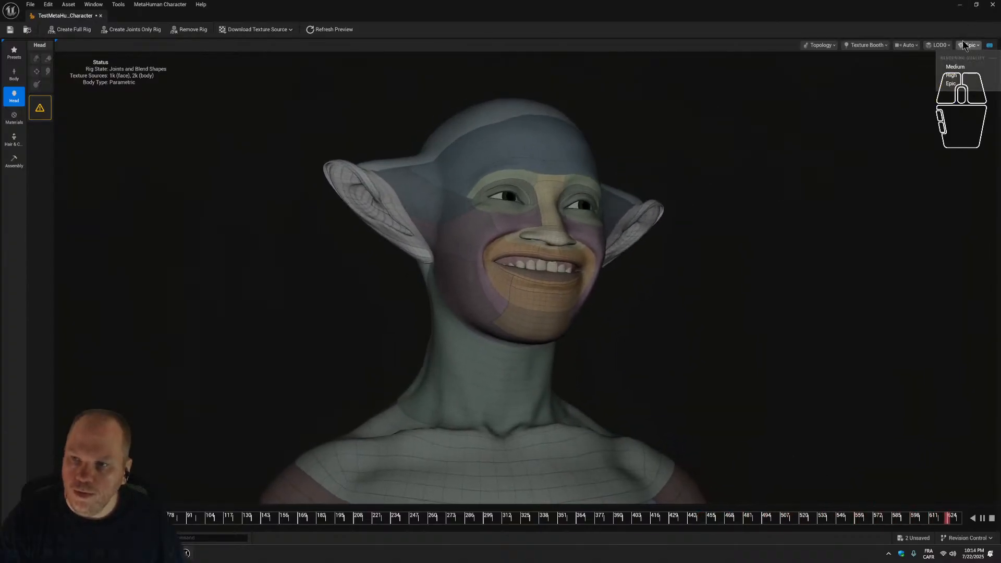
pyautogui.click(940, 46)
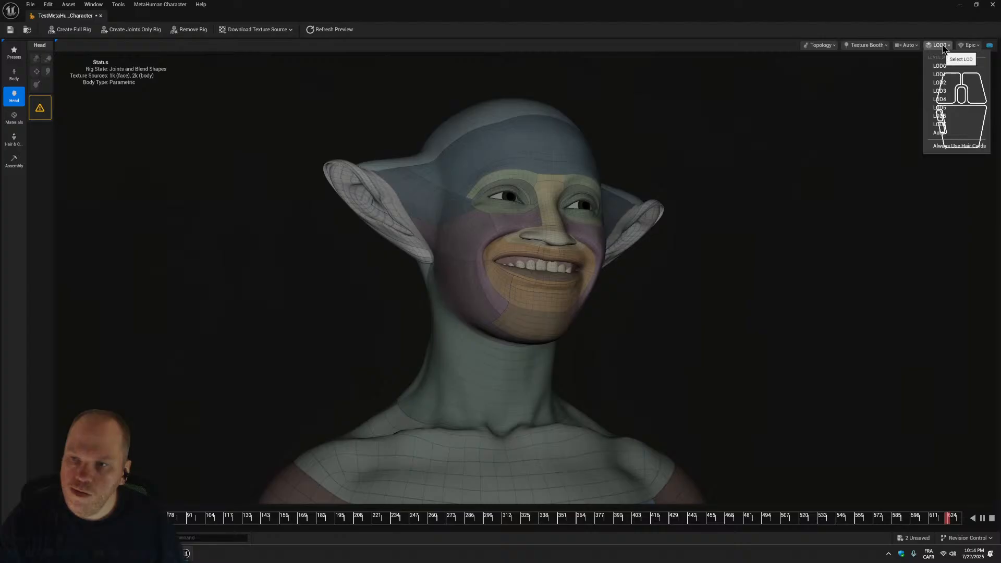
pyautogui.click(943, 49)
pyautogui.click(908, 48)
pyautogui.click(907, 48)
pyautogui.click(866, 46)
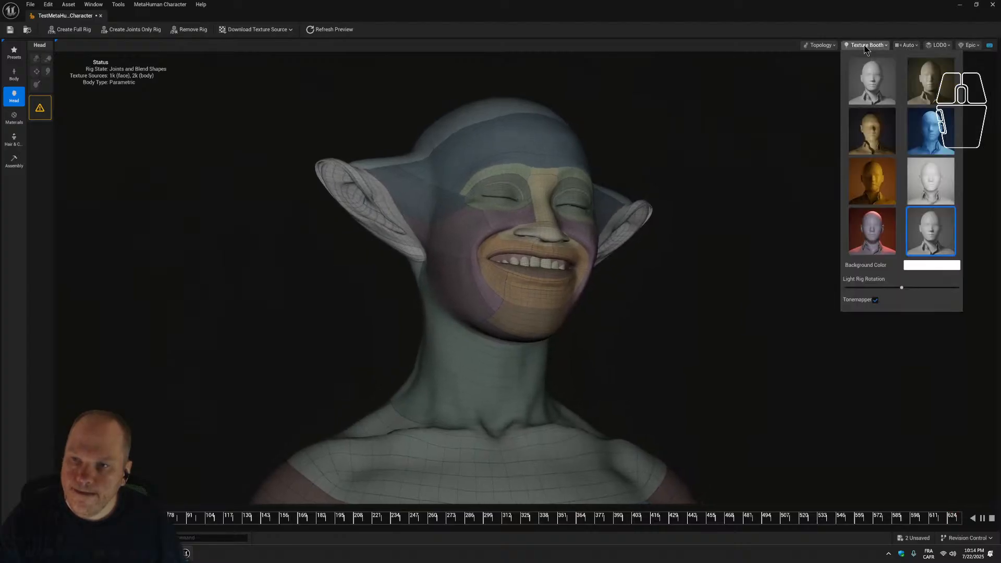
pyautogui.click(865, 71)
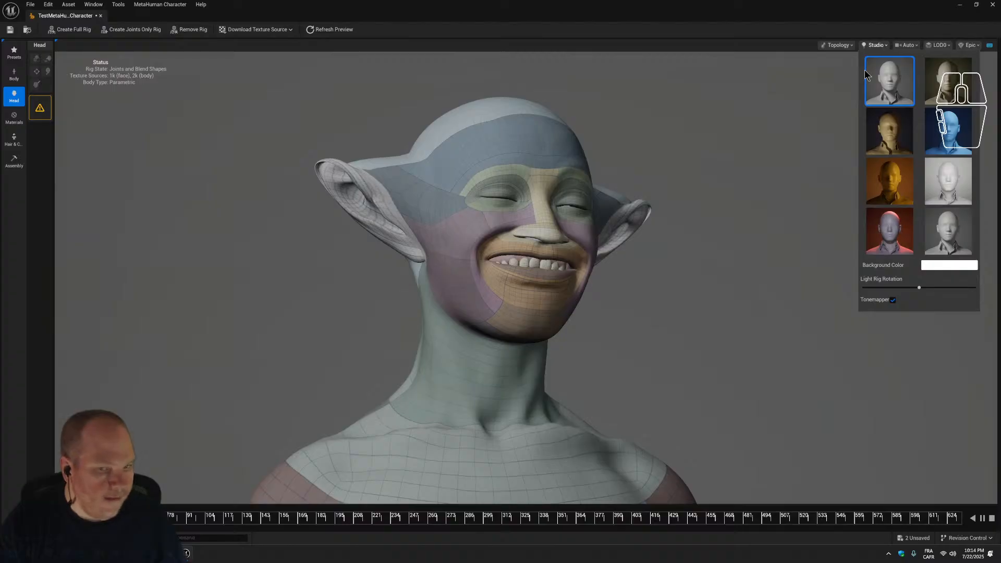
# Examine the smiling animated character under the Studio lighting, from the upper body to the face, ears and both sides of the head.
pyautogui.scroll(-5, 599, 252)
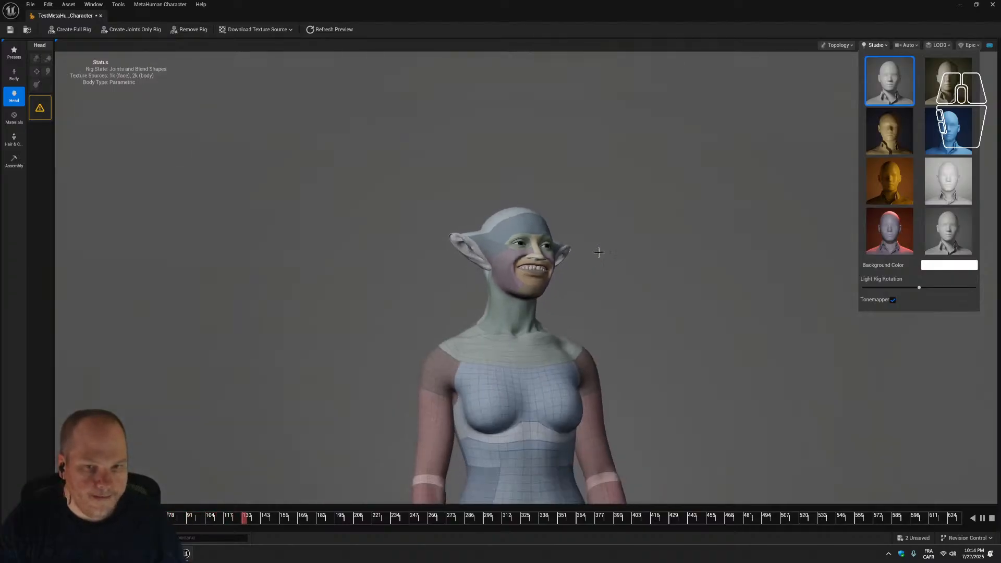
pyautogui.scroll(1, 619, 246)
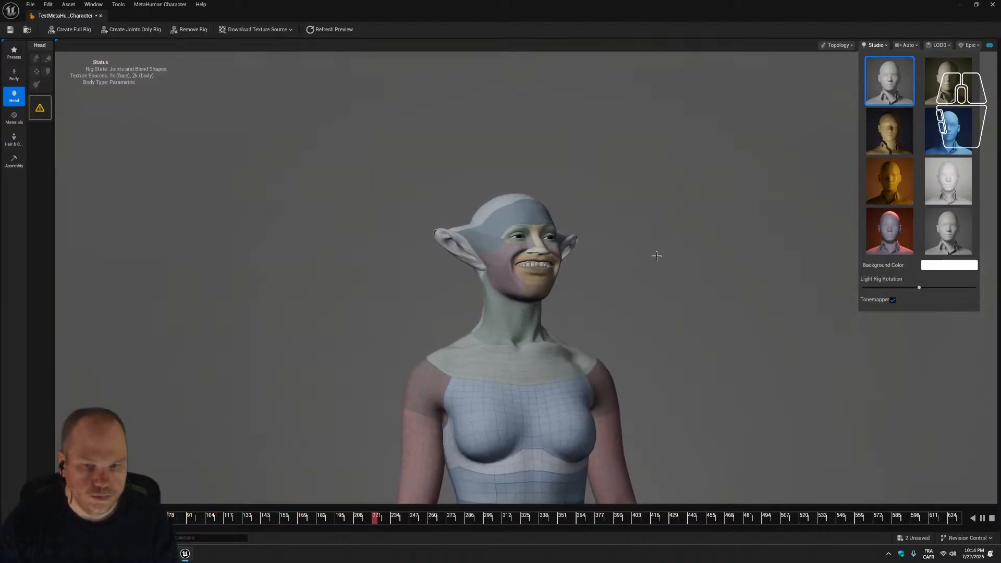
pyautogui.moveTo(657, 256)
pyautogui.mouseDown()
pyautogui.moveTo(725, 259)
pyautogui.moveTo(653, 261)
pyautogui.mouseUp()
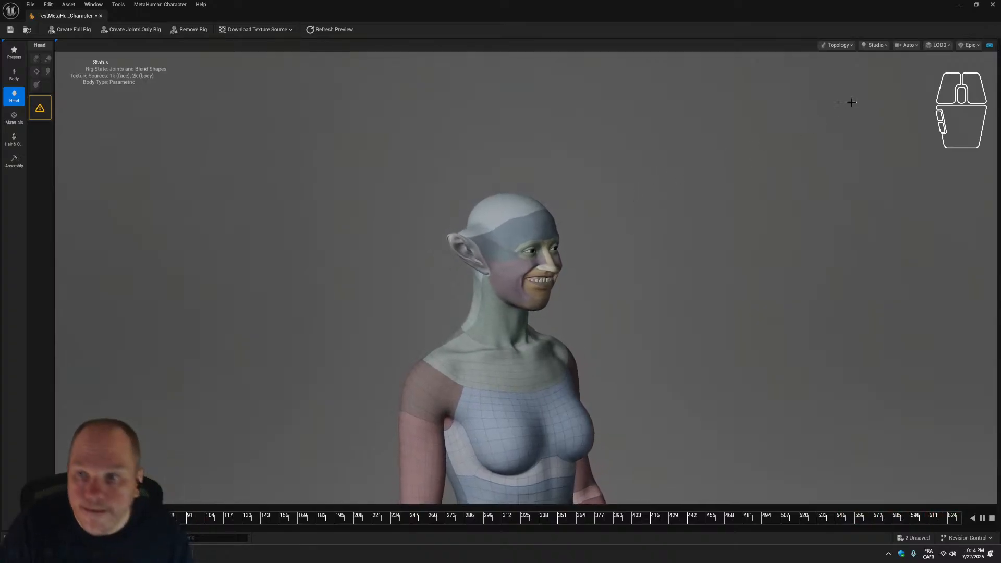
pyautogui.scroll(8, 530, 282)
pyautogui.scroll(-5, 593, 281)
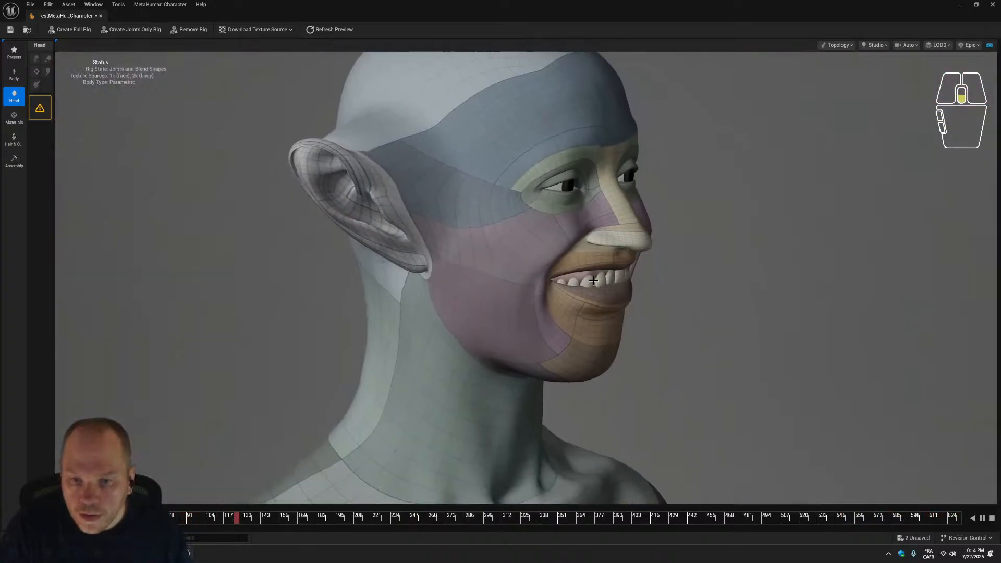
pyautogui.moveTo(593, 280); pyautogui.dragTo(517, 265)
pyautogui.scroll(-1, 449, 267)
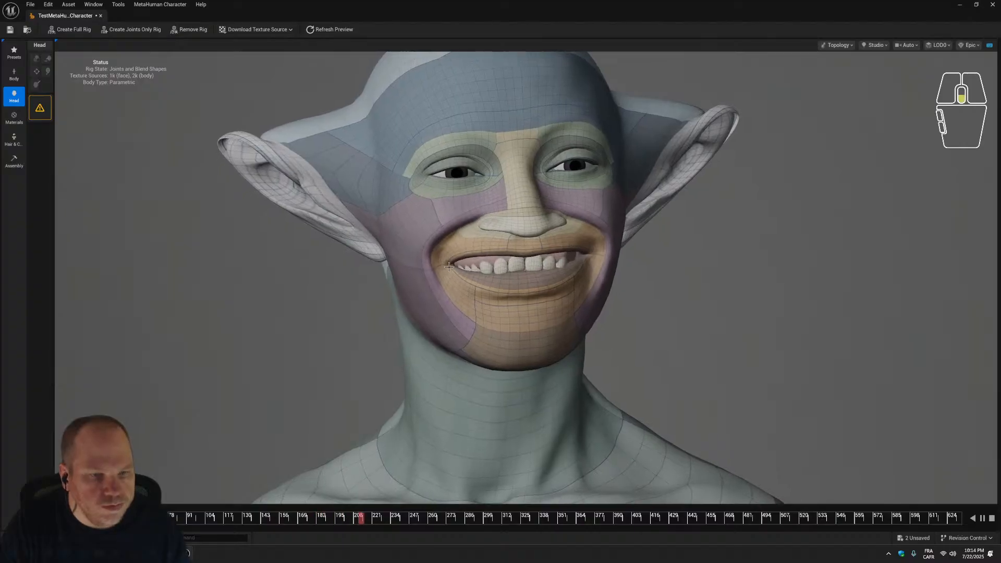
pyautogui.scroll(-5, 449, 267)
pyautogui.scroll(3, 538, 322)
pyautogui.moveTo(537, 321); pyautogui.dragTo(475, 322)
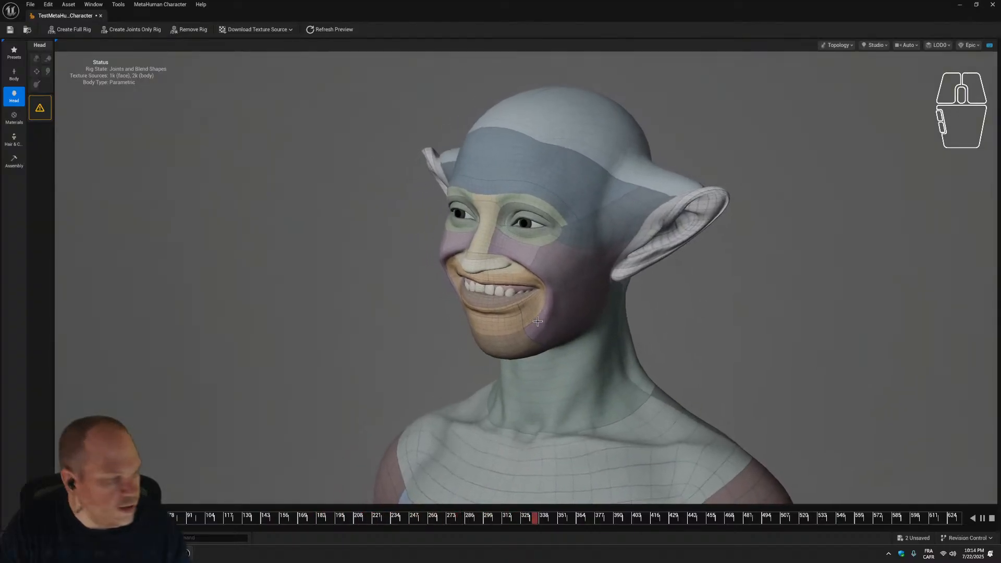
# Close and reopen the TestMetaHumanCharacter asset, and widen the head editing area enough to read its tool names and rig notice.
pyautogui.click(992, 5)
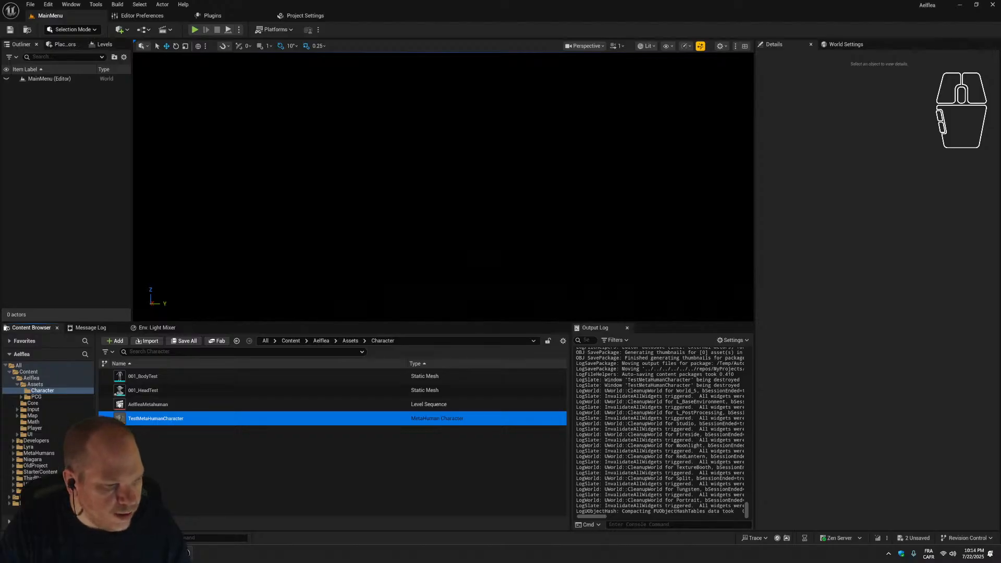
pyautogui.click(135, 420)
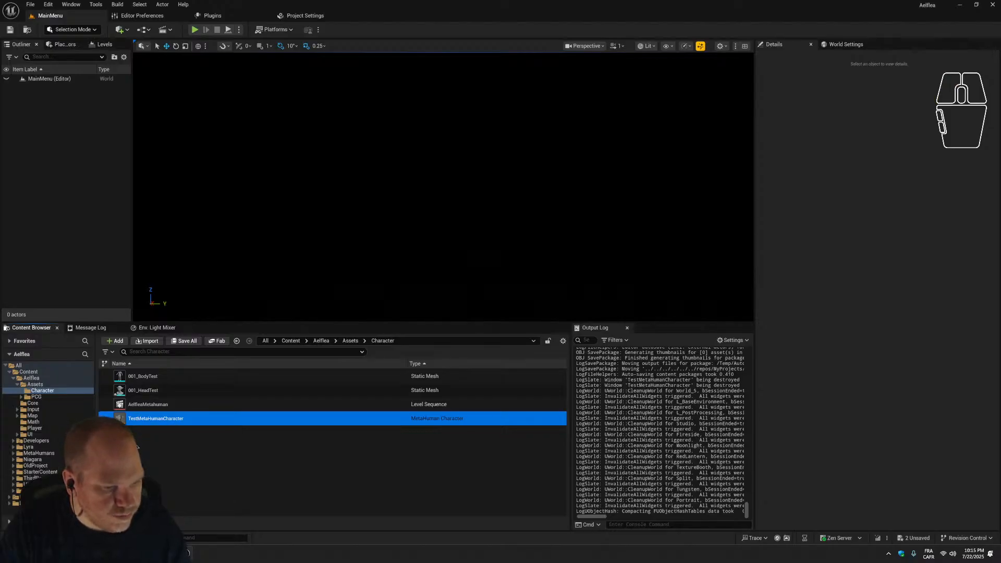
pyautogui.click(137, 422)
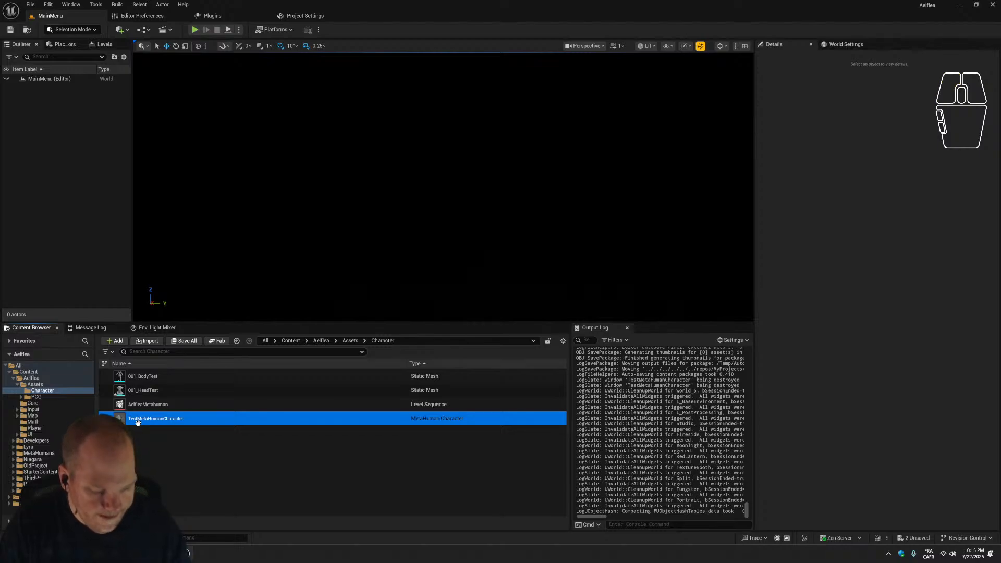
pyautogui.click(137, 422)
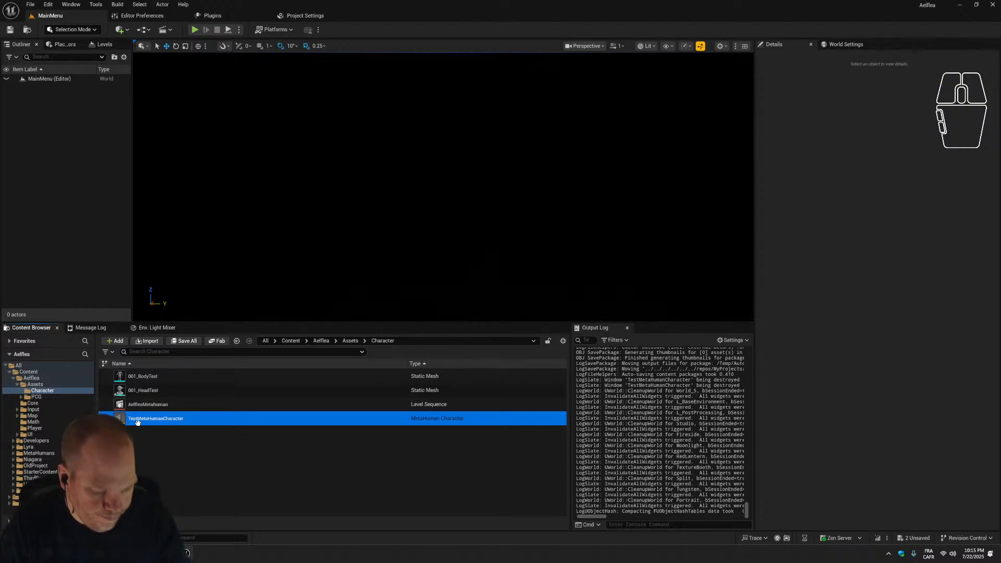
pyautogui.click(138, 421)
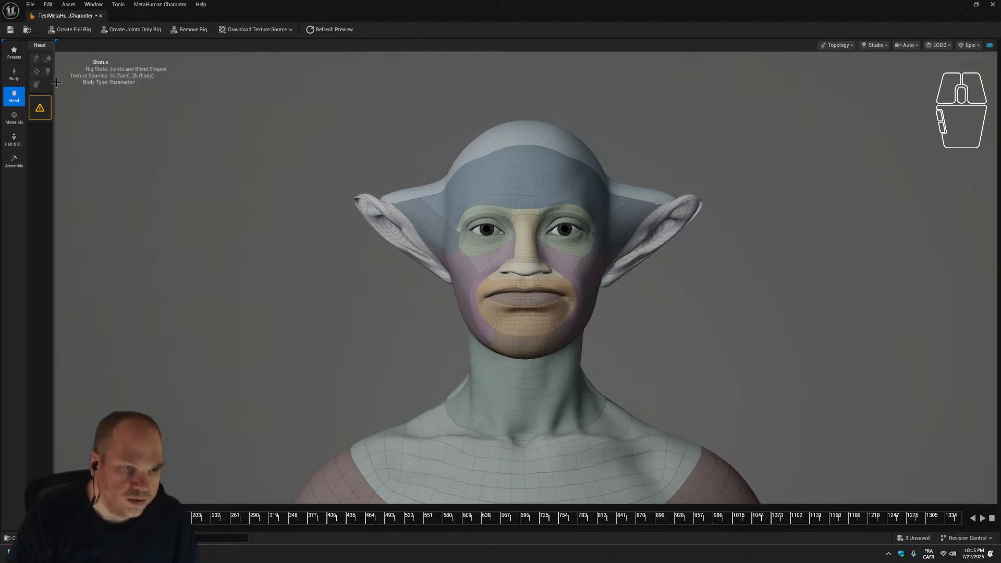
pyautogui.moveTo(54, 85); pyautogui.dragTo(136, 117)
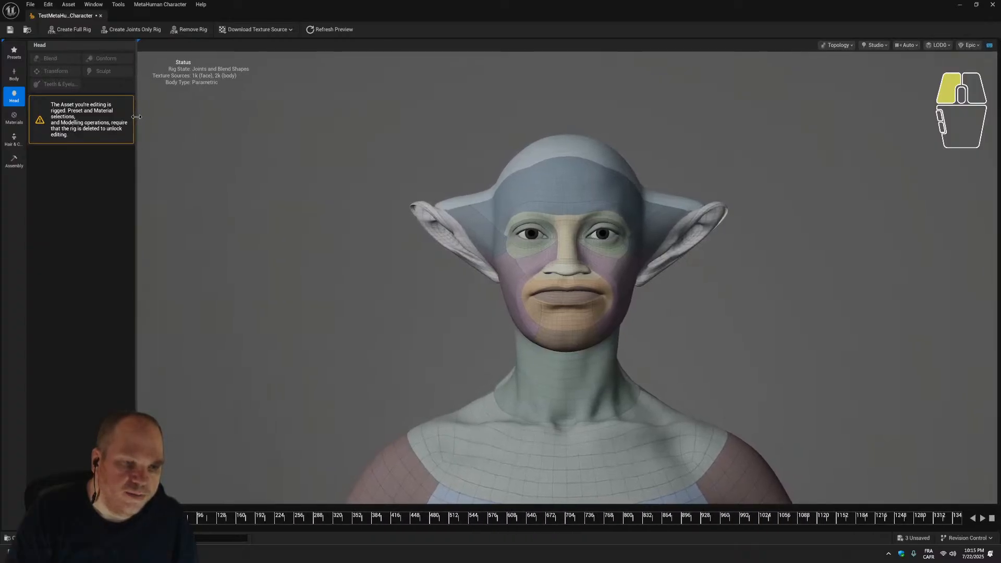
pyautogui.moveTo(136, 117); pyautogui.dragTo(135, 117)
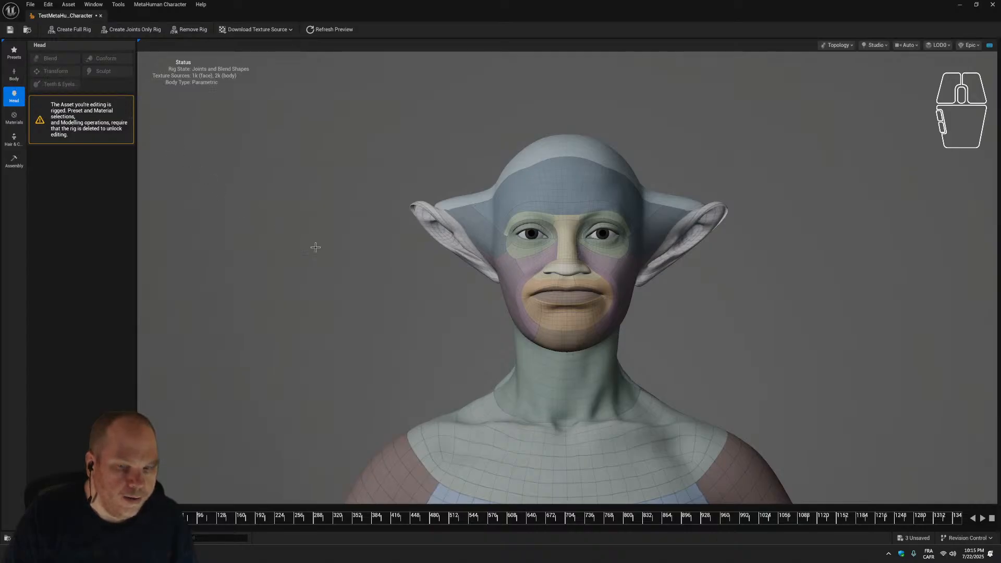
# Examine the rigged elf-eared head in its neutral pose from the front, three-quarter and side profile.
pyautogui.scroll(5, 520, 273)
pyautogui.scroll(-3, 519, 273)
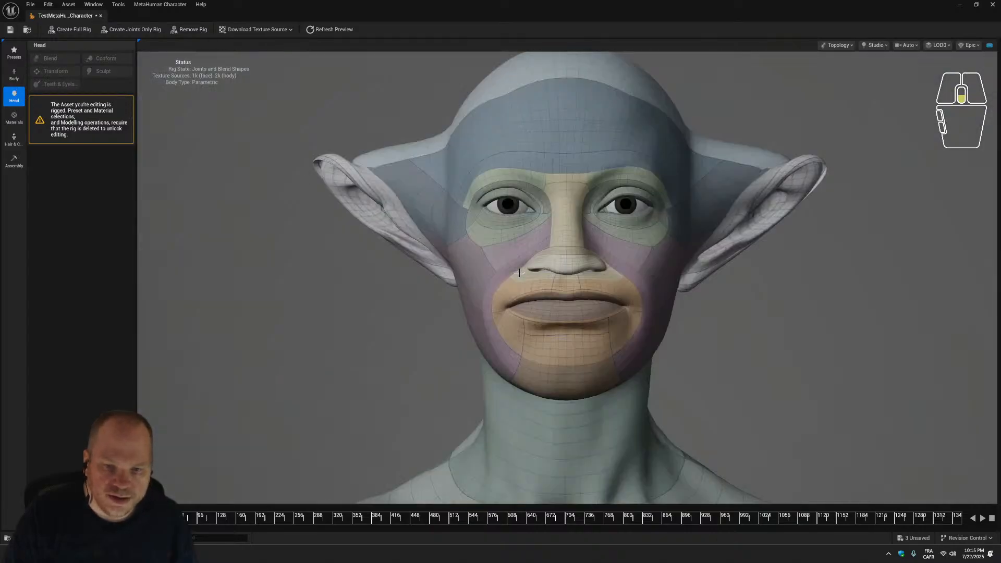
pyautogui.scroll(-3, 520, 272)
pyautogui.scroll(3, 519, 273)
pyautogui.moveTo(703, 310); pyautogui.dragTo(703, 309, button='right')
pyautogui.moveTo(704, 309); pyautogui.dragTo(652, 326)
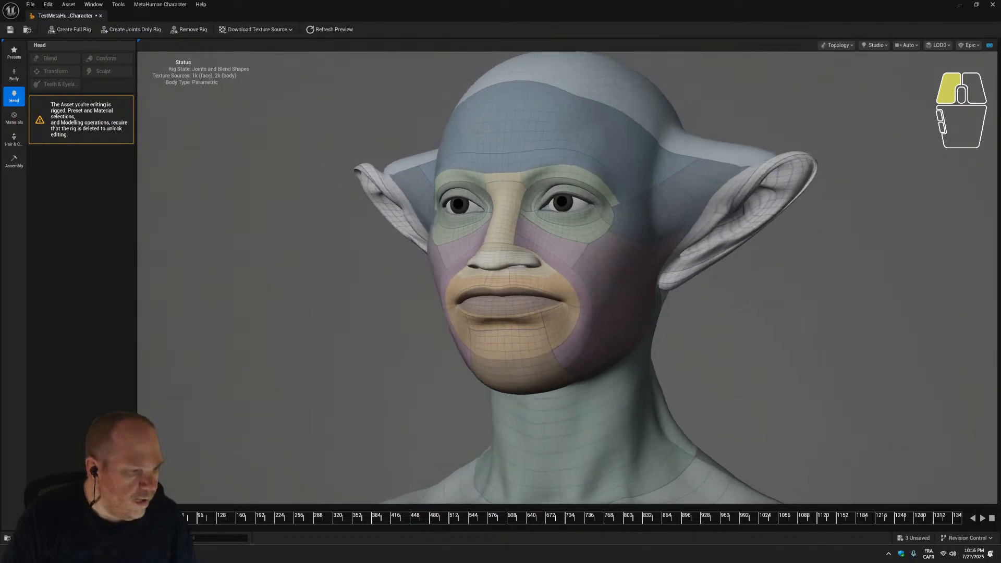
pyautogui.moveTo(652, 327); pyautogui.dragTo(722, 330)
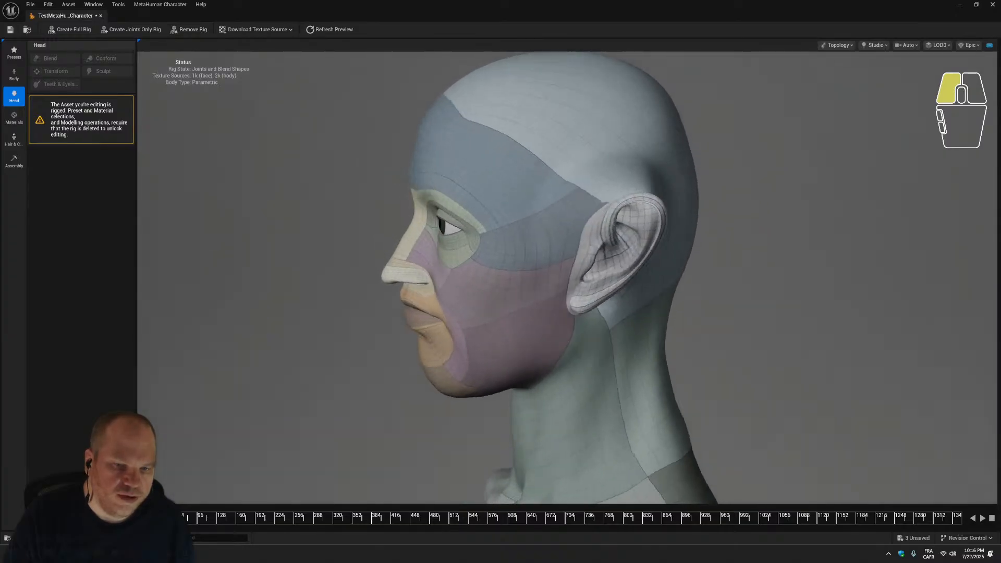
pyautogui.moveTo(359, 216); pyautogui.dragTo(368, 207)
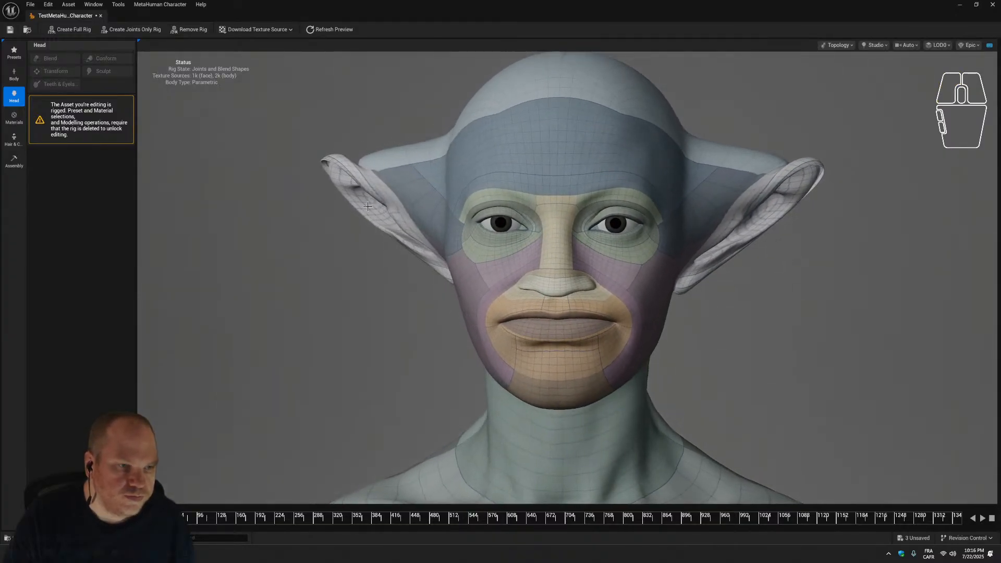
pyautogui.click(55, 123)
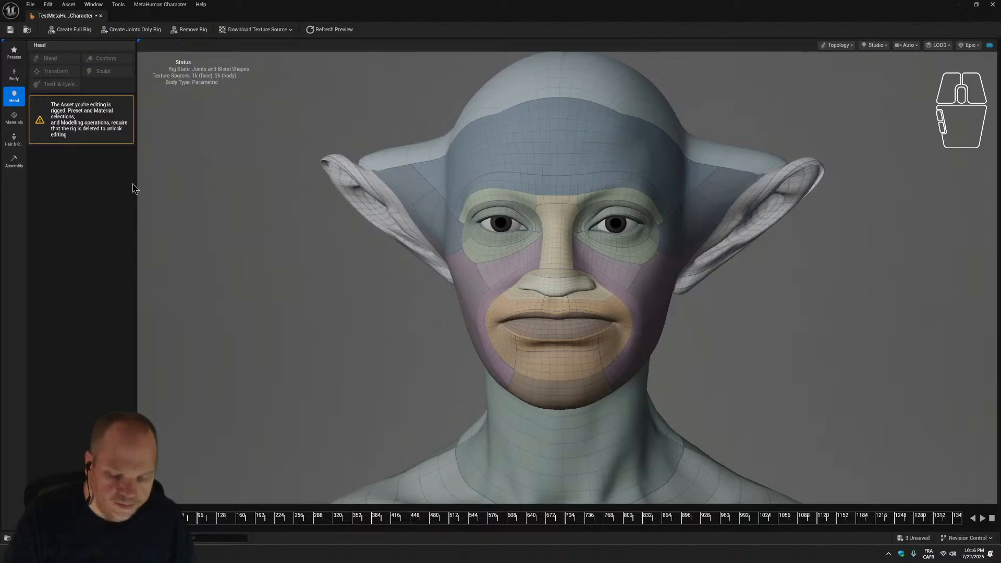
pyautogui.click(35, 122)
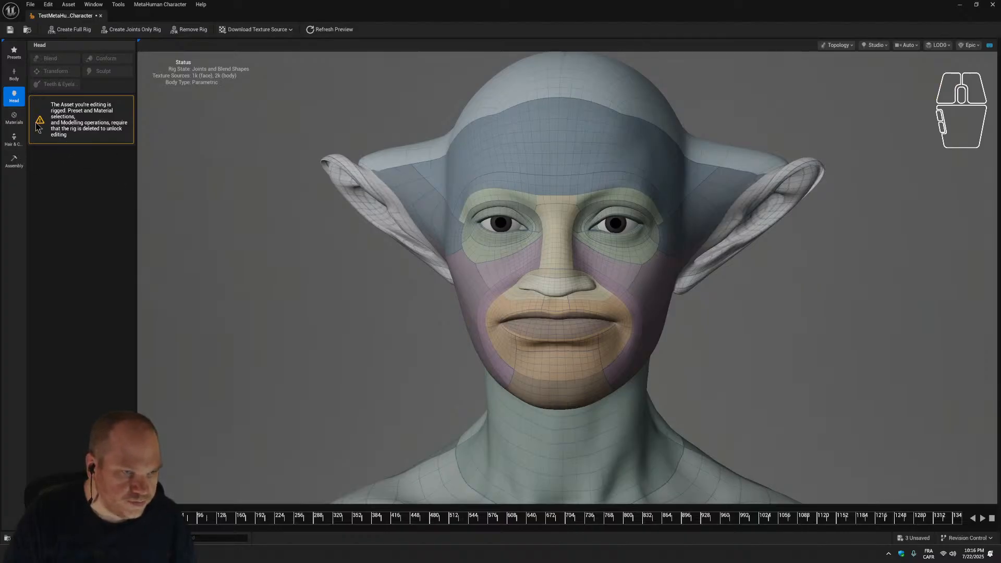
pyautogui.scroll(-3, 375, 362)
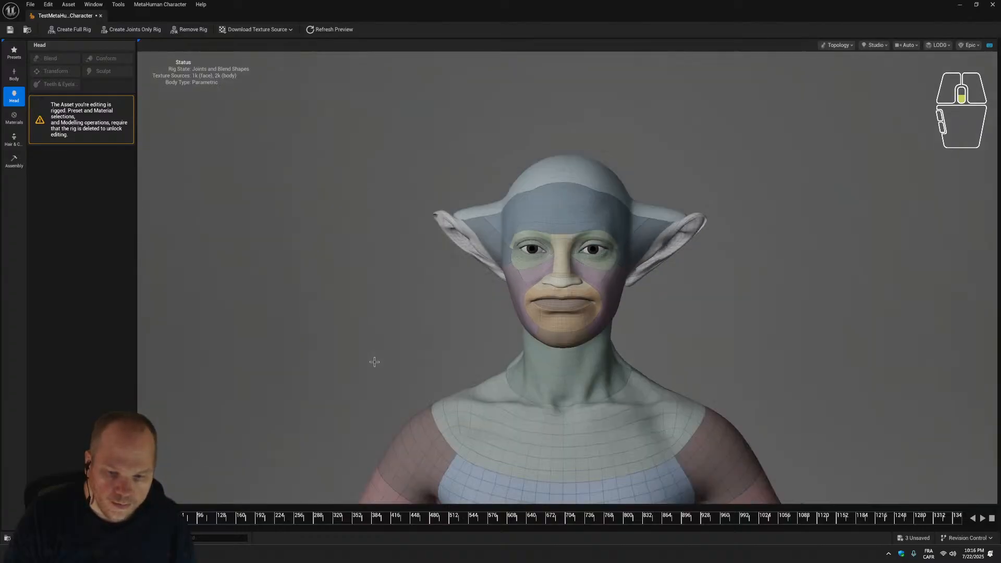
pyautogui.scroll(6, 375, 362)
pyautogui.scroll(-3, 374, 361)
pyautogui.moveTo(370, 359); pyautogui.dragTo(372, 359)
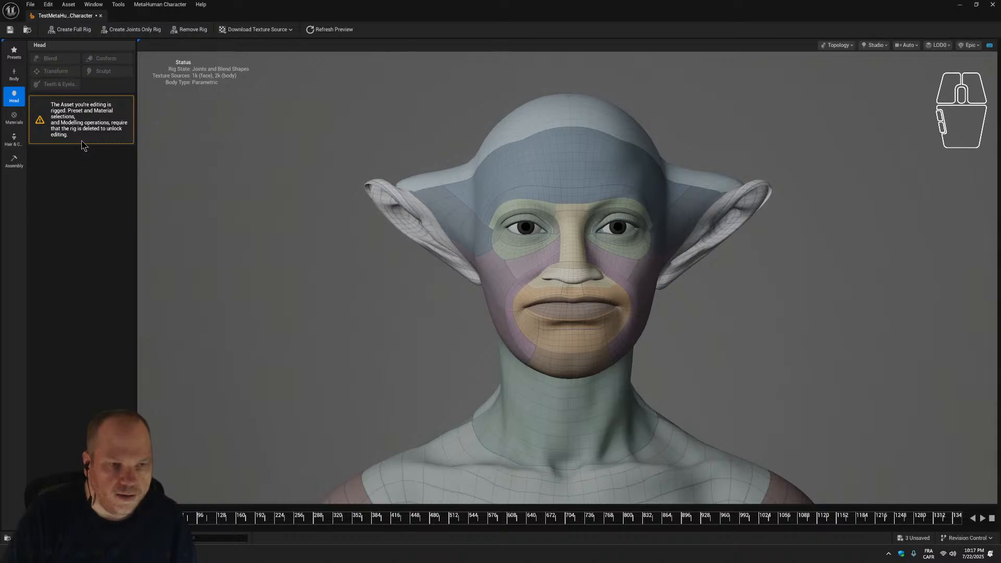
pyautogui.scroll(5, 342, 238)
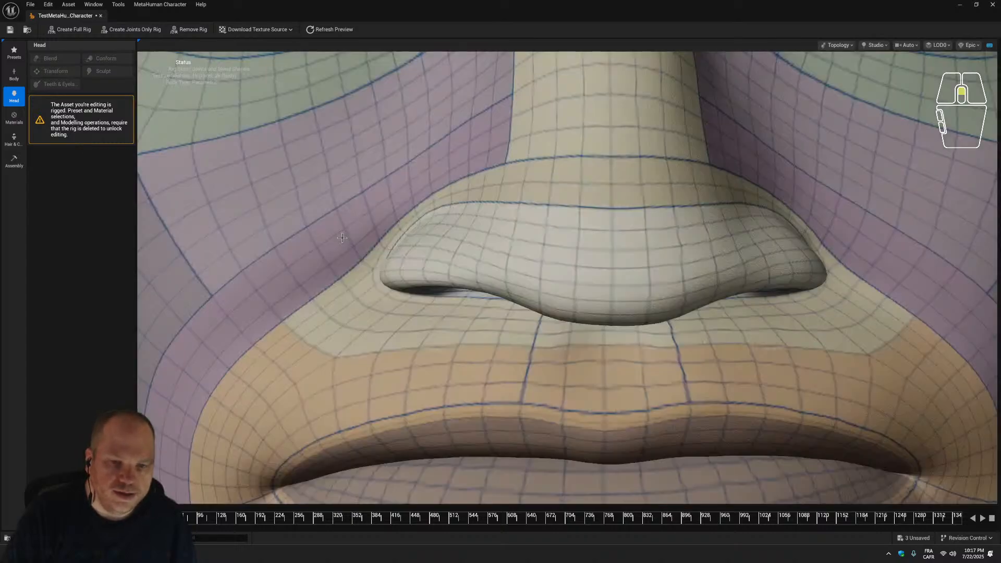
pyautogui.scroll(-5, 343, 237)
pyautogui.scroll(-3, 342, 238)
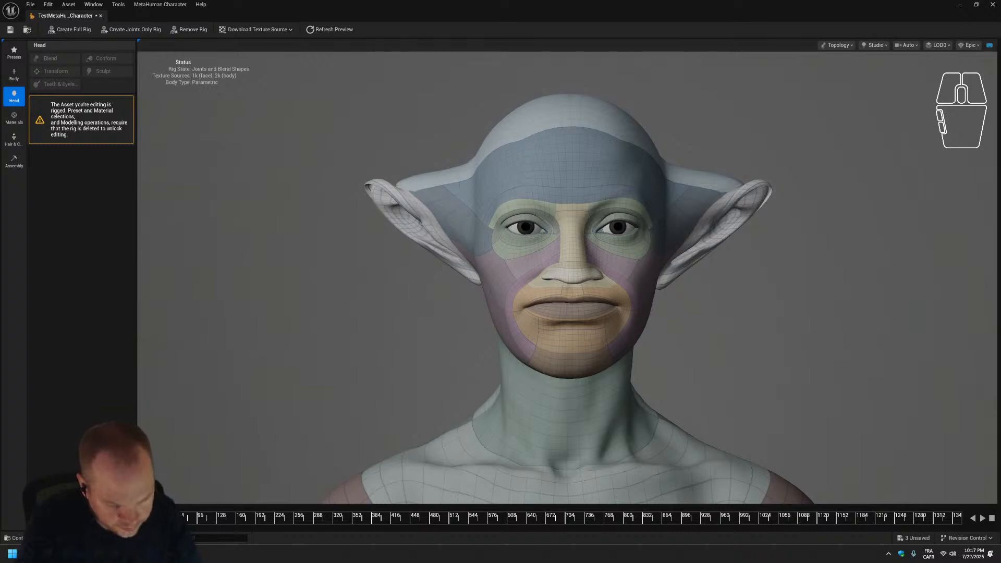
# Switch to Chrome, look up "horse shoe theory" and its Wikipedia article, and close the browser.
pyautogui.moveTo(407, 562); pyautogui.dragTo(541, 168)
pyautogui.click(515, 168)
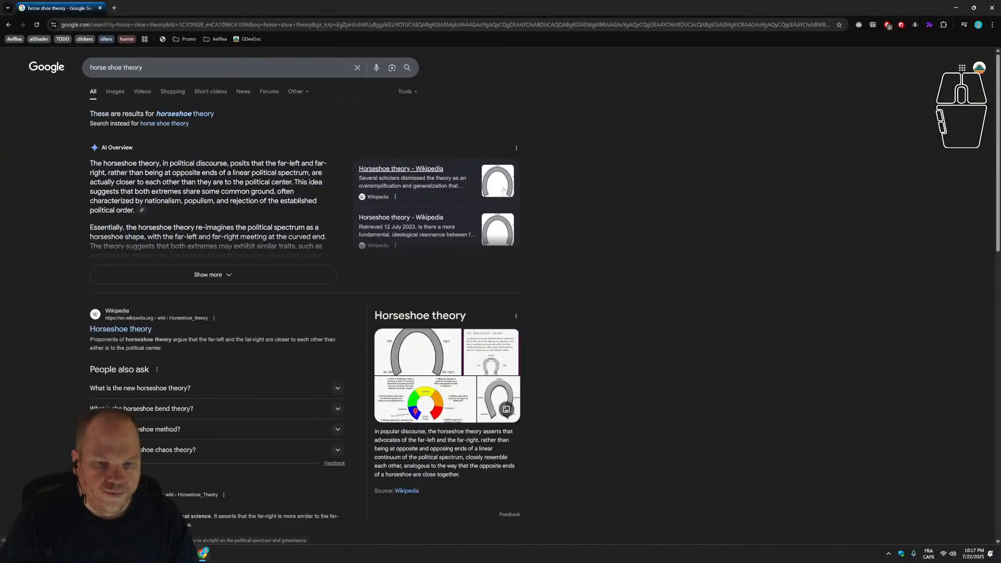
pyautogui.click(134, 337)
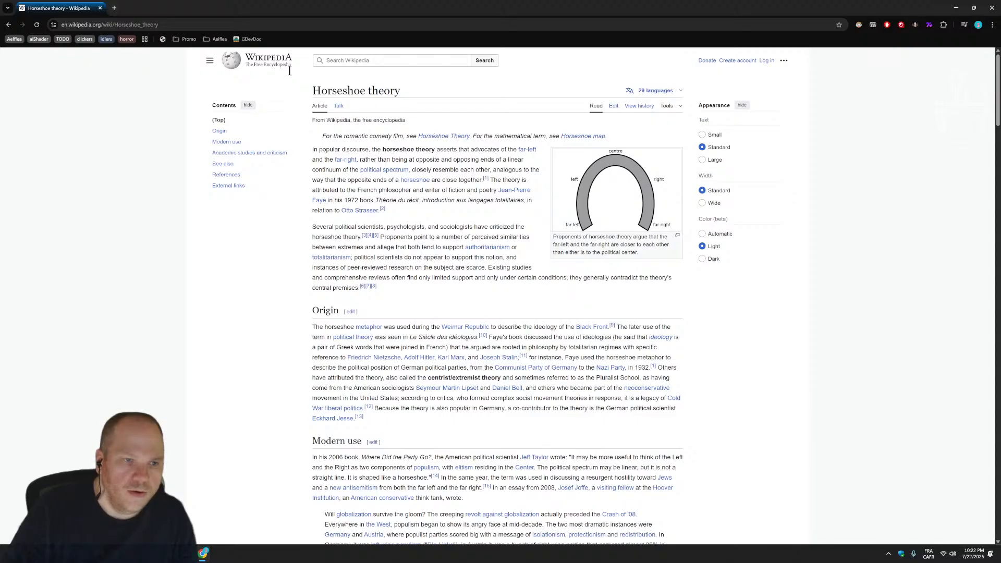
pyautogui.click(172, 25)
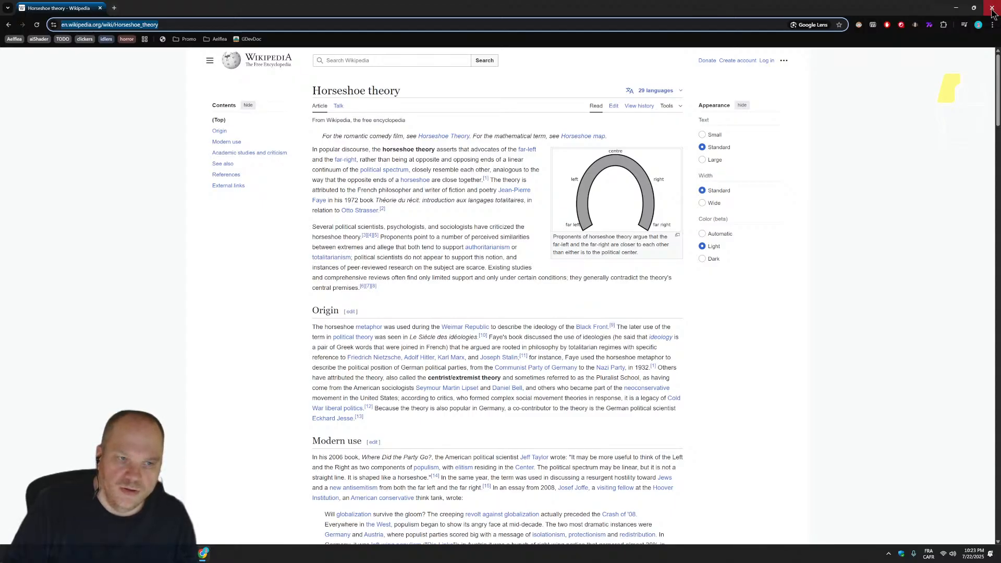
pyautogui.click(992, 9)
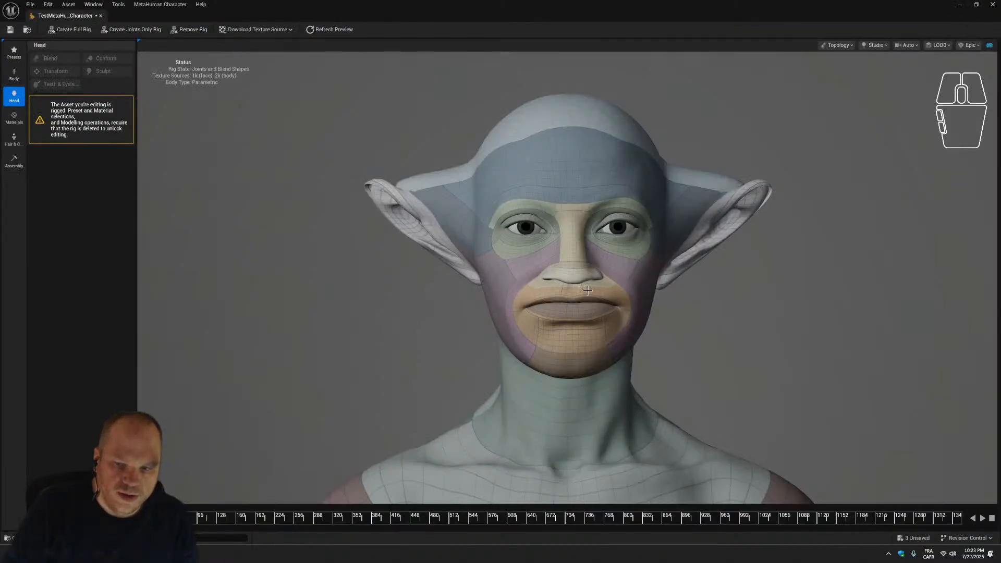
pyautogui.scroll(-1, 737, 345)
pyautogui.scroll(1, 737, 346)
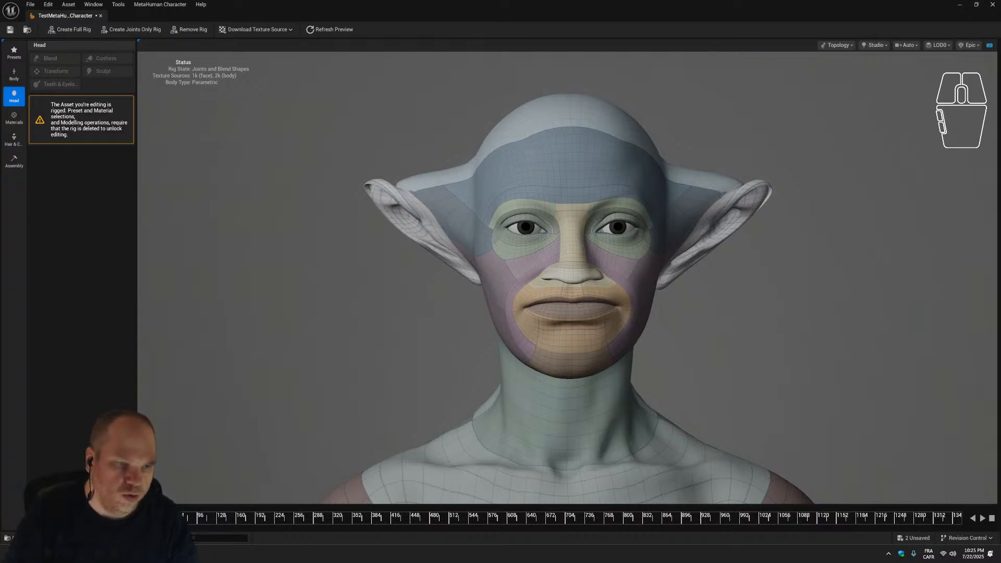
pyautogui.scroll(-2, 382, 253)
pyautogui.scroll(2, 383, 253)
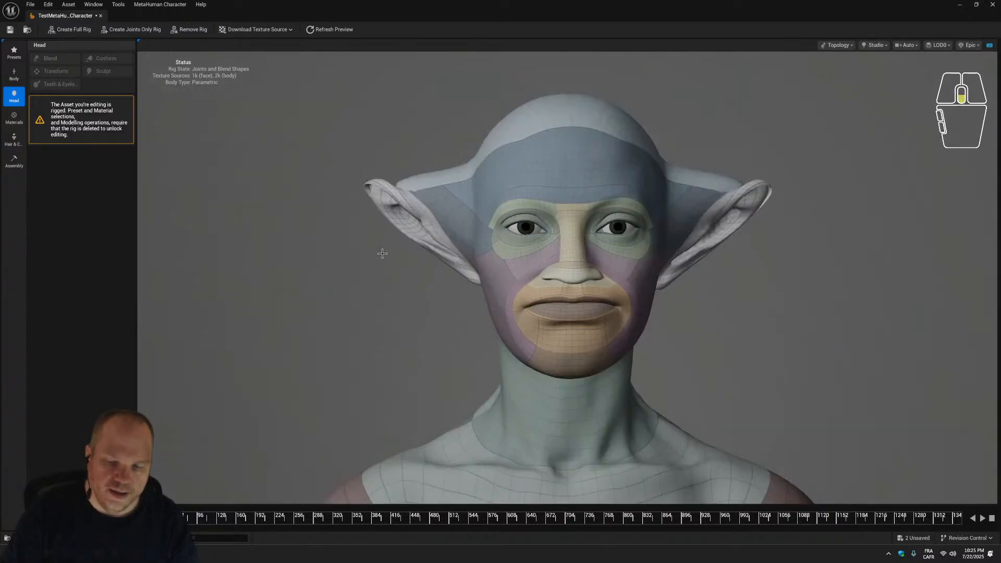
pyautogui.moveTo(342, 308); pyautogui.dragTo(342, 316, button='right')
pyautogui.moveTo(342, 316); pyautogui.dragTo(304, 319)
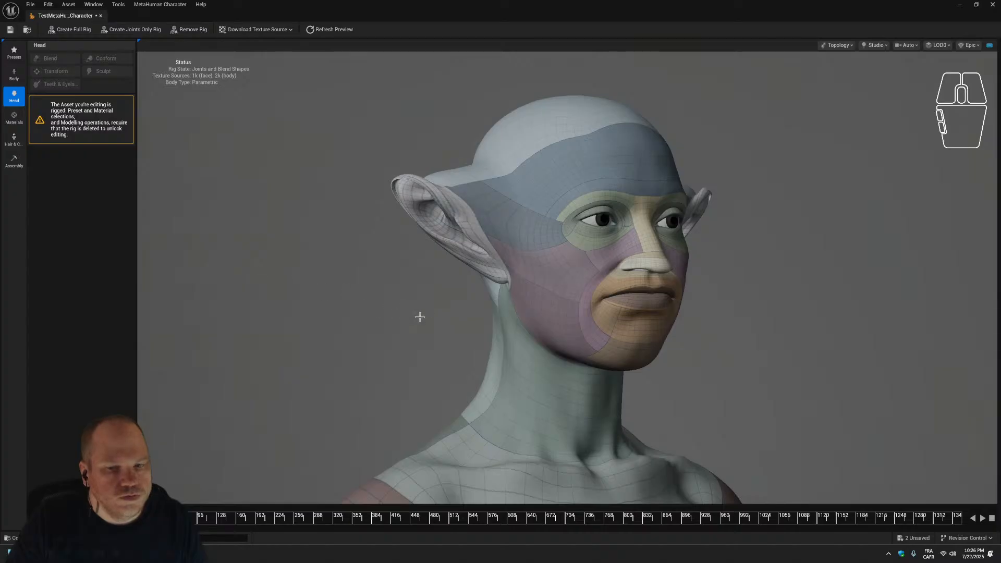
pyautogui.moveTo(420, 317)
pyautogui.mouseDown(button='right')
pyautogui.moveTo(437, 318)
pyautogui.moveTo(429, 311)
pyautogui.mouseUp(button='right')
pyautogui.moveTo(445, 309)
pyautogui.mouseDown(button='middle')
pyautogui.moveTo(495, 266)
pyautogui.moveTo(440, 314)
pyautogui.mouseUp(button='middle')
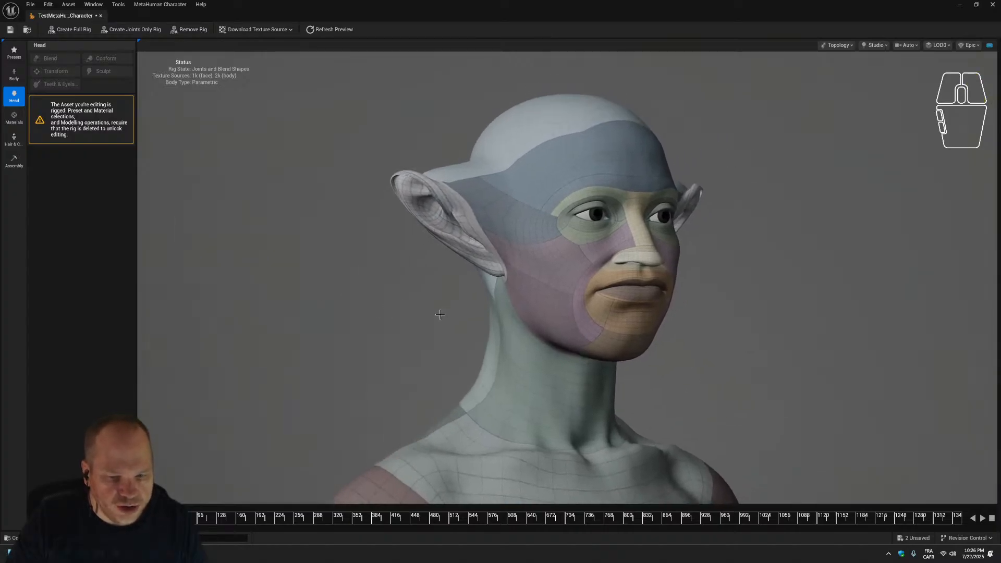
# Examine the rigged head's topology from the front and slight three-quarter angles, from the upper body to the face.
pyautogui.moveTo(440, 314); pyautogui.dragTo(370, 312)
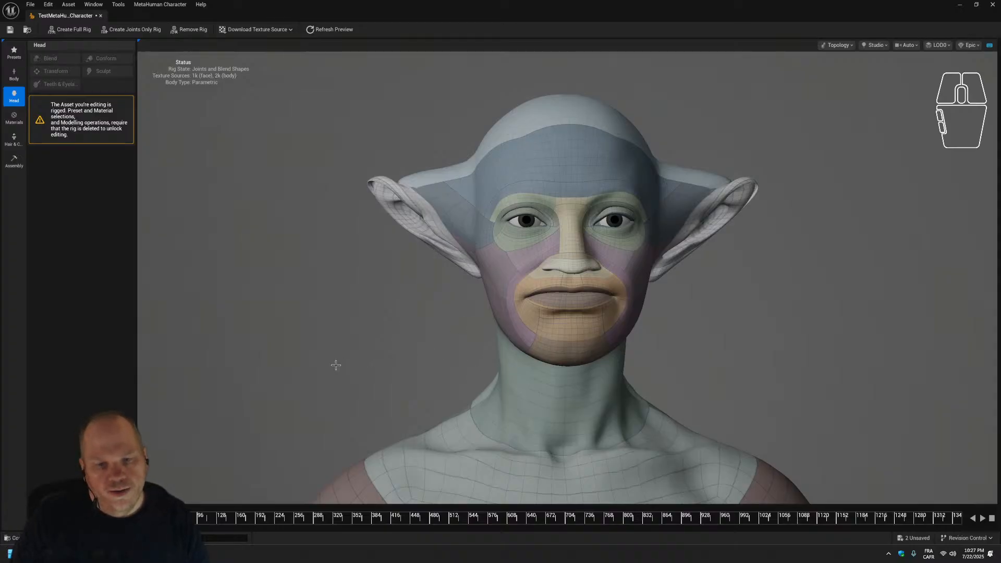
pyautogui.moveTo(316, 339); pyautogui.dragTo(318, 334, button='right')
pyautogui.moveTo(318, 334)
pyautogui.mouseDown()
pyautogui.moveTo(527, 335)
pyautogui.moveTo(235, 334)
pyautogui.moveTo(312, 335)
pyautogui.mouseUp()
pyautogui.scroll(-5, 763, 339)
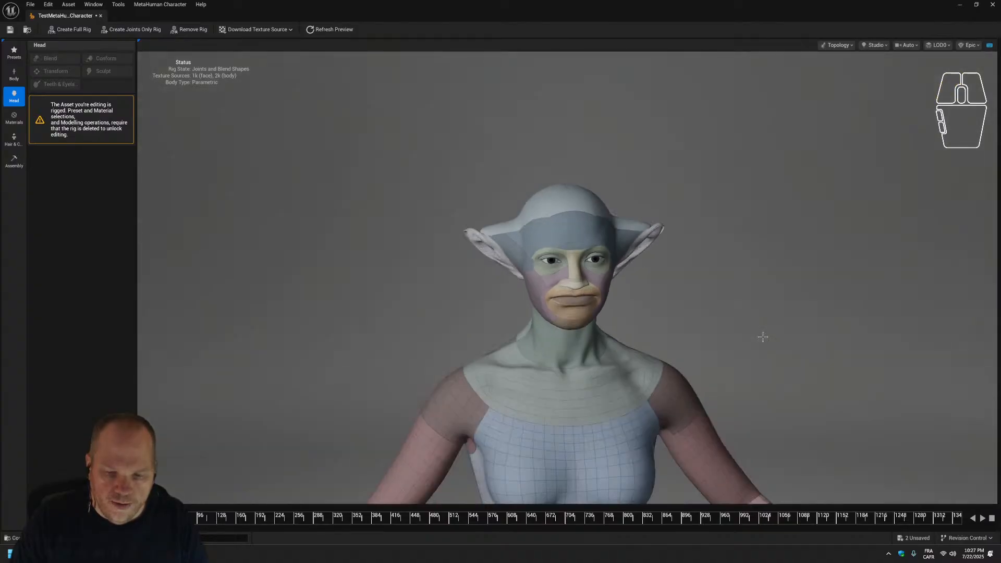
pyautogui.scroll(5, 763, 338)
pyautogui.moveTo(740, 349); pyautogui.dragTo(728, 349)
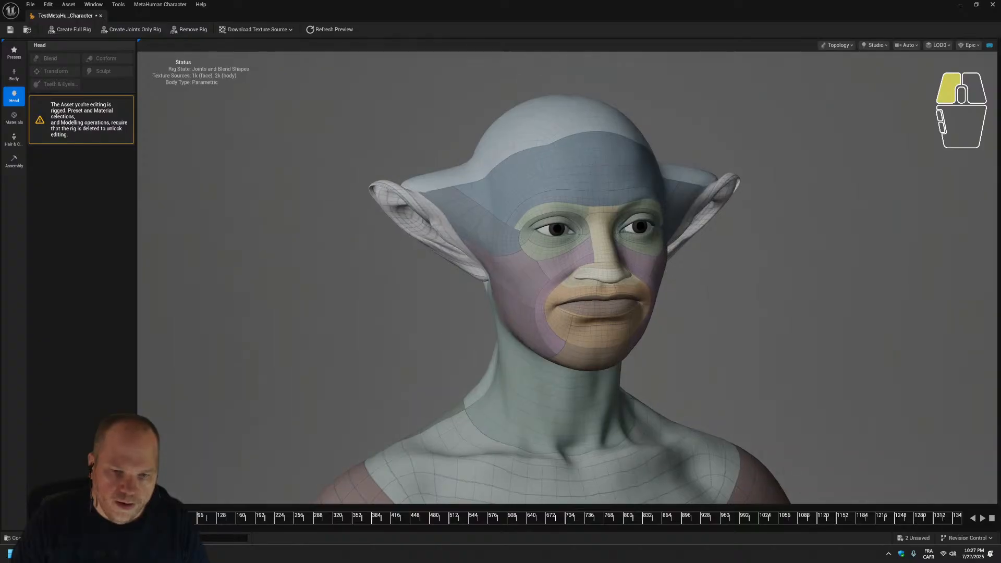
pyautogui.moveTo(728, 349); pyautogui.dragTo(746, 349)
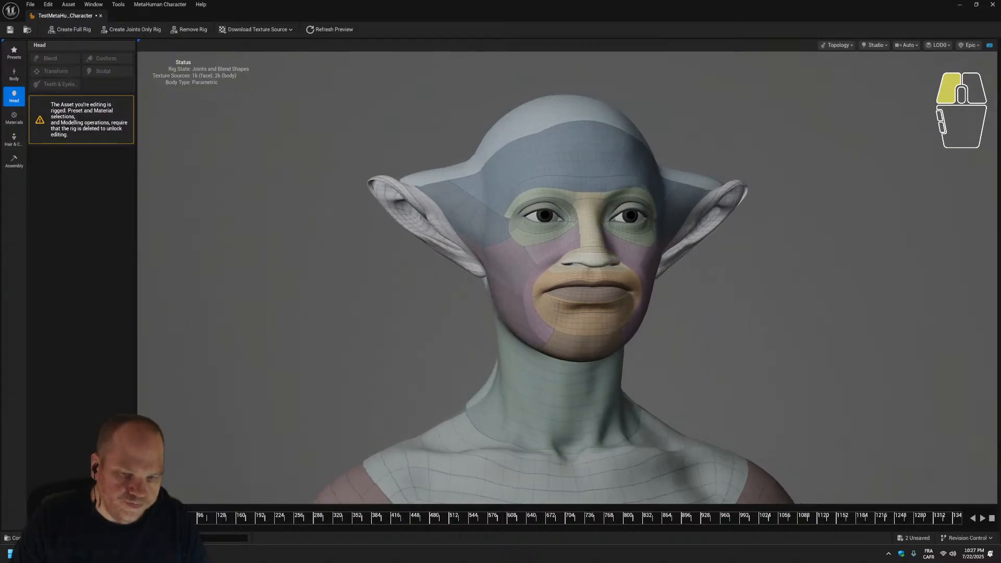
pyautogui.moveTo(746, 349)
pyautogui.mouseDown()
pyautogui.moveTo(806, 349)
pyautogui.moveTo(720, 356)
pyautogui.moveTo(825, 349)
pyautogui.moveTo(740, 349)
pyautogui.mouseUp()
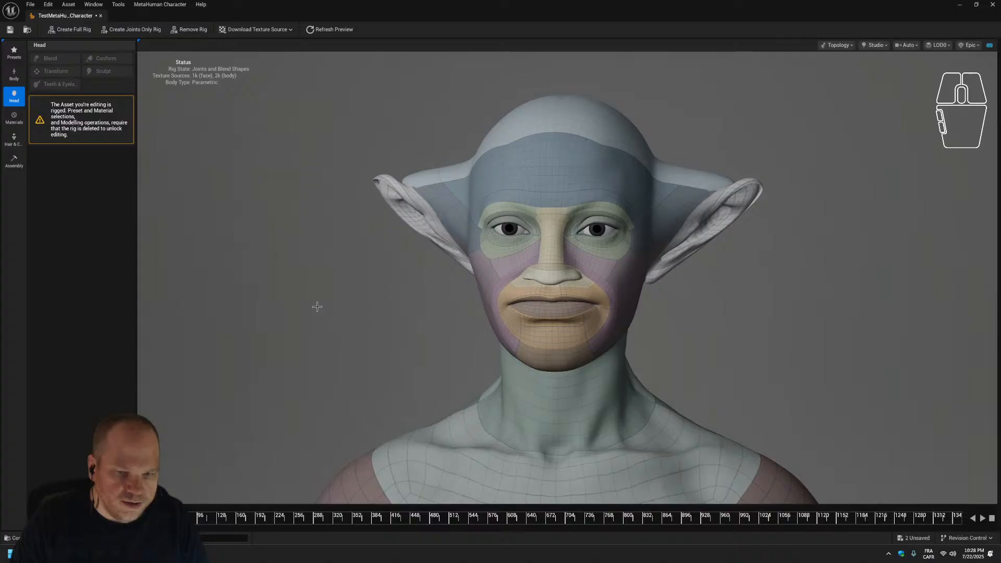
# Examine the head from a raised angle over the skull and ears, and at eye level in three-quarter view.
pyautogui.moveTo(317, 307); pyautogui.dragTo(255, 358, button='middle')
pyautogui.moveTo(255, 358); pyautogui.dragTo(328, 409)
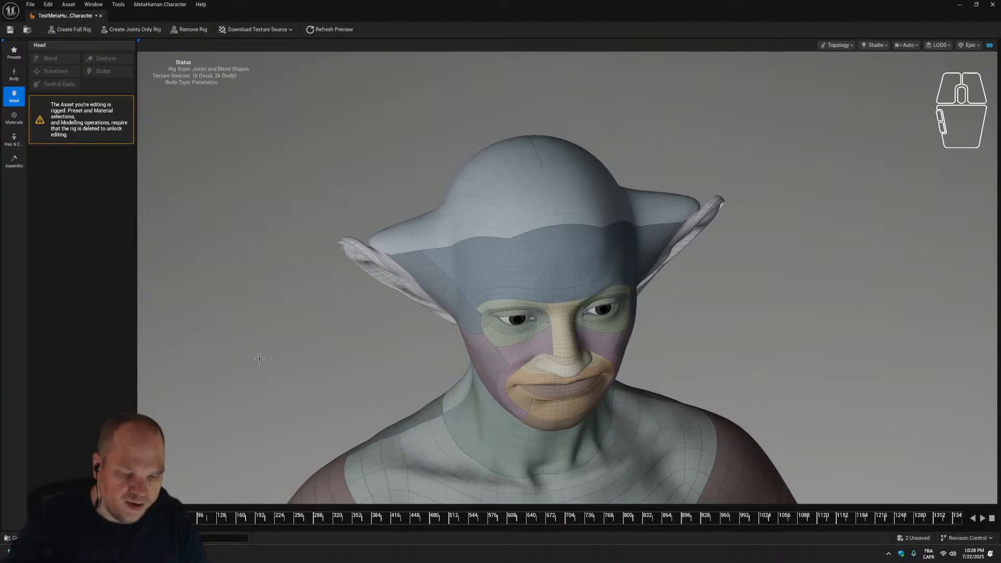
pyautogui.scroll(-3, 397, 281)
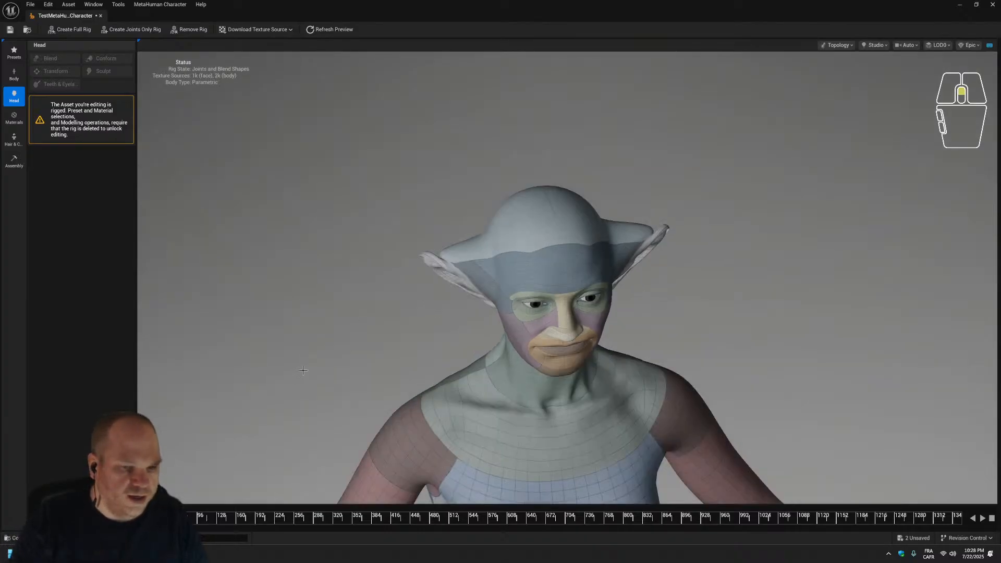
pyautogui.scroll(4, 355, 323)
pyautogui.scroll(-4, 303, 370)
pyautogui.scroll(2, 303, 371)
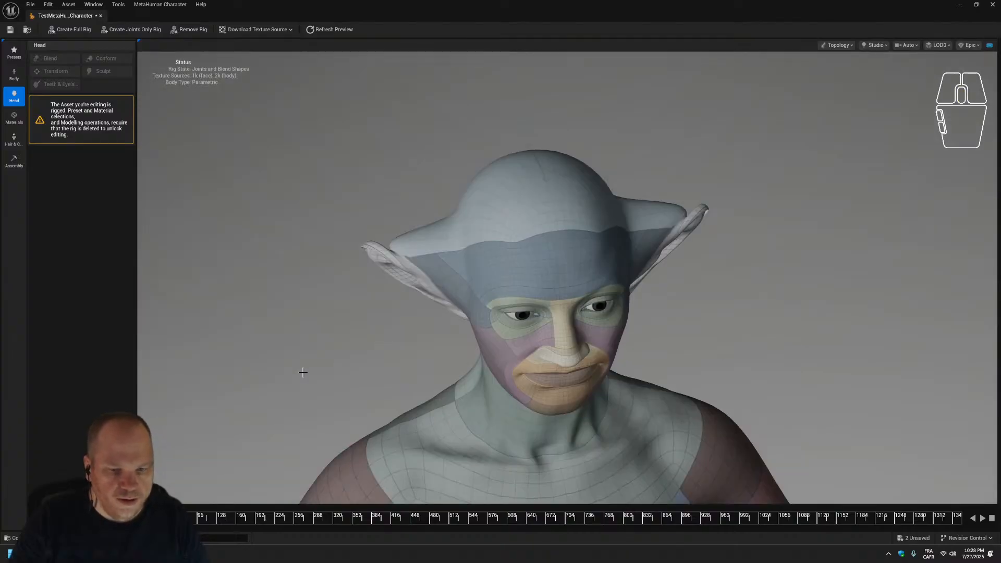
pyautogui.scroll(2, 308, 374)
pyautogui.moveTo(303, 386); pyautogui.dragTo(317, 364, button='middle')
pyautogui.moveTo(318, 365); pyautogui.dragTo(417, 301)
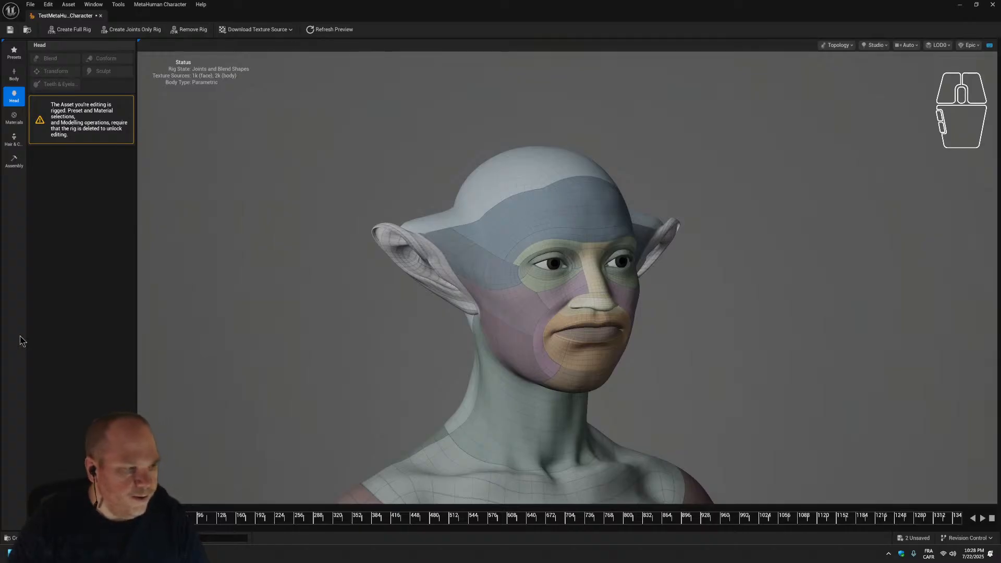
# Bring the Chrome window into view and search Google for "francis dupuis déri democracy".
pyautogui.moveTo(0, 381); pyautogui.dragTo(351, 136)
pyautogui.click(453, 214)
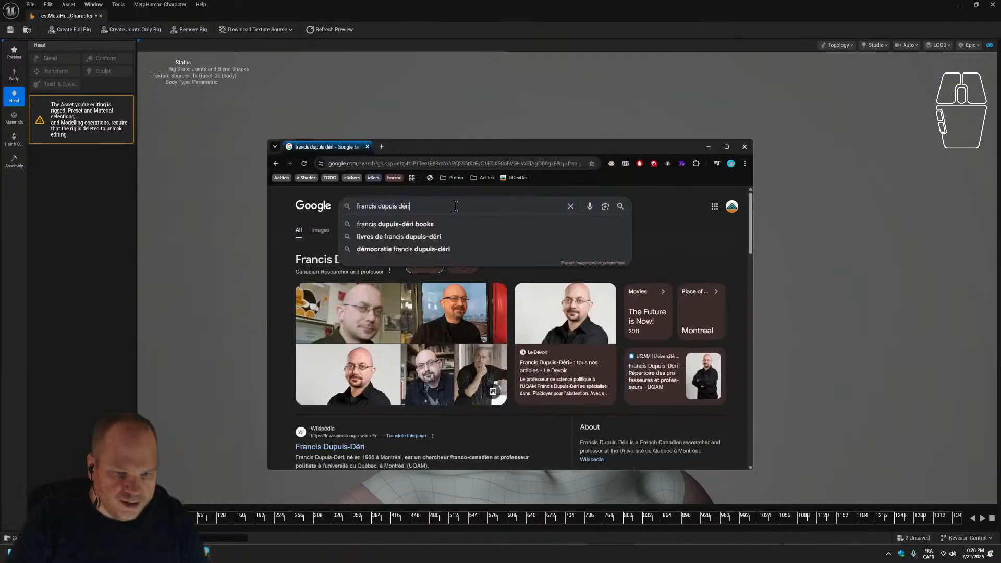
pyautogui.write('democra')
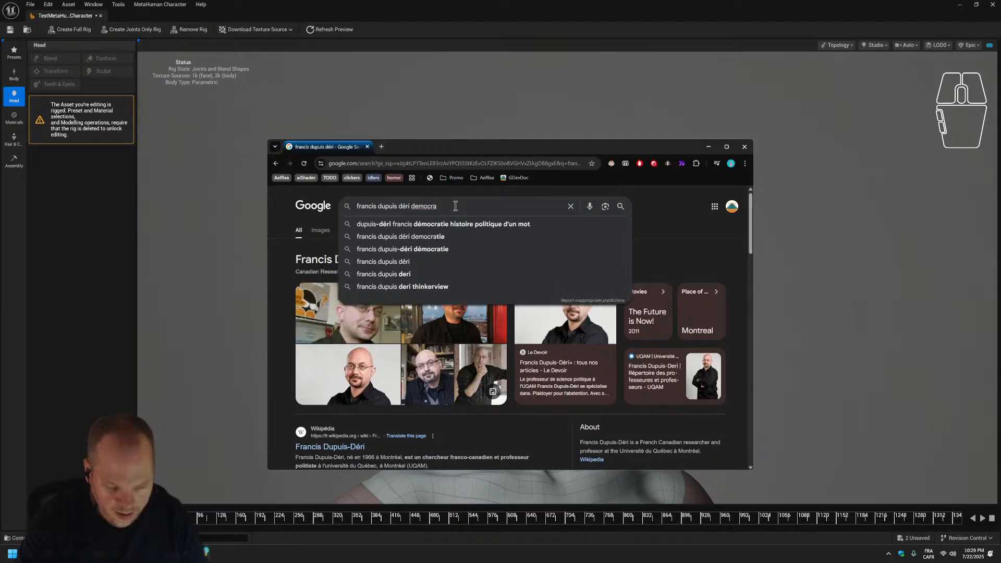
pyautogui.write('cy')
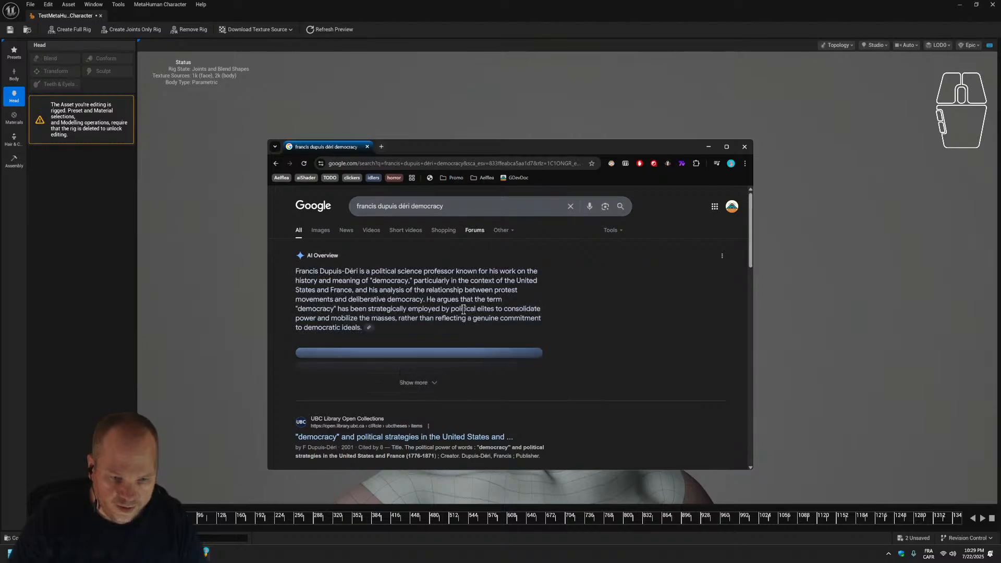
# Change the Google search to "francis dupuis déri democracie mal entendue" and run it.
pyautogui.click(483, 211)
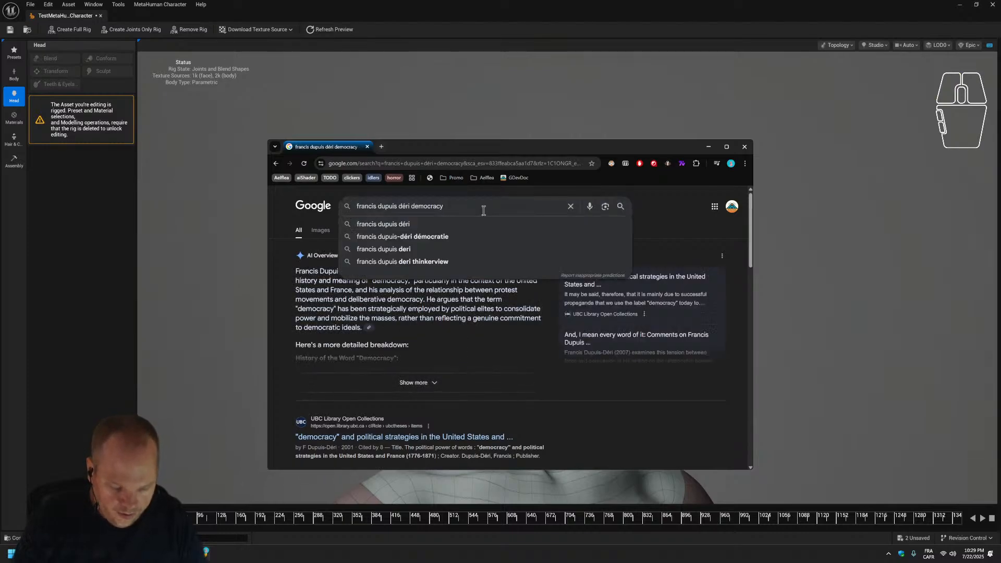
pyautogui.write('un')
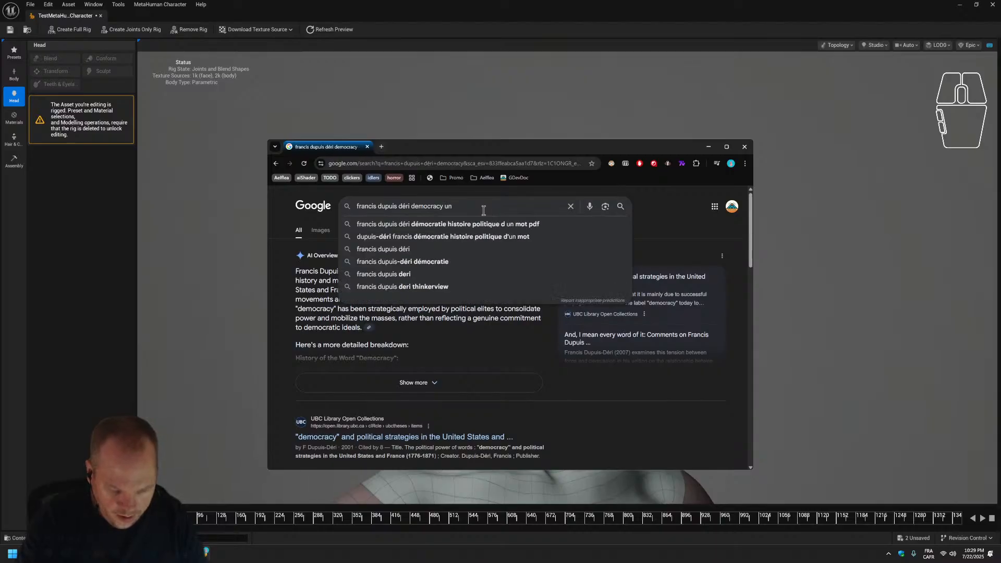
pyautogui.press('BackSpace')
pyautogui.press('BackSpace')
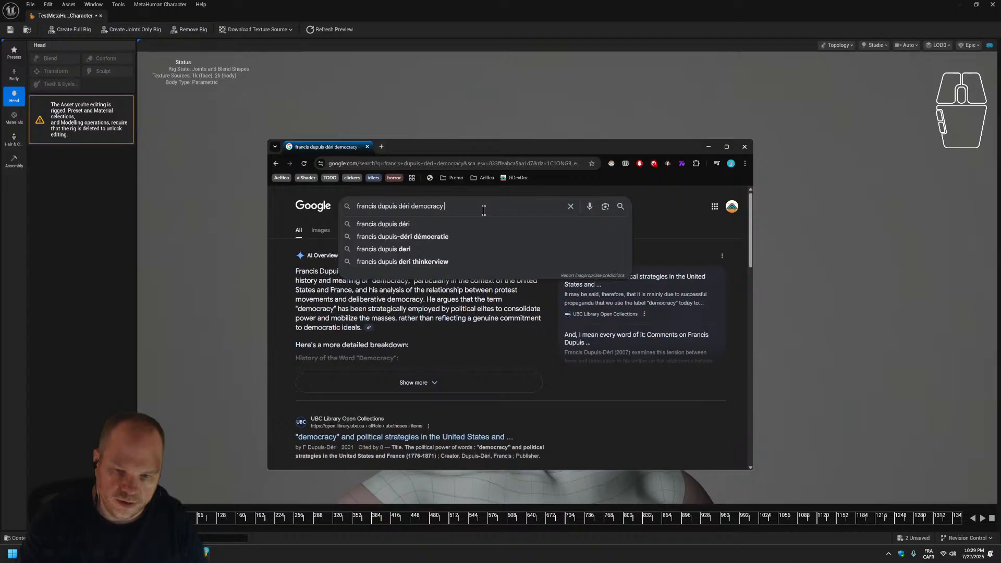
pyautogui.press('BackSpace')
pyautogui.press('BackSpace')
pyautogui.write('i')
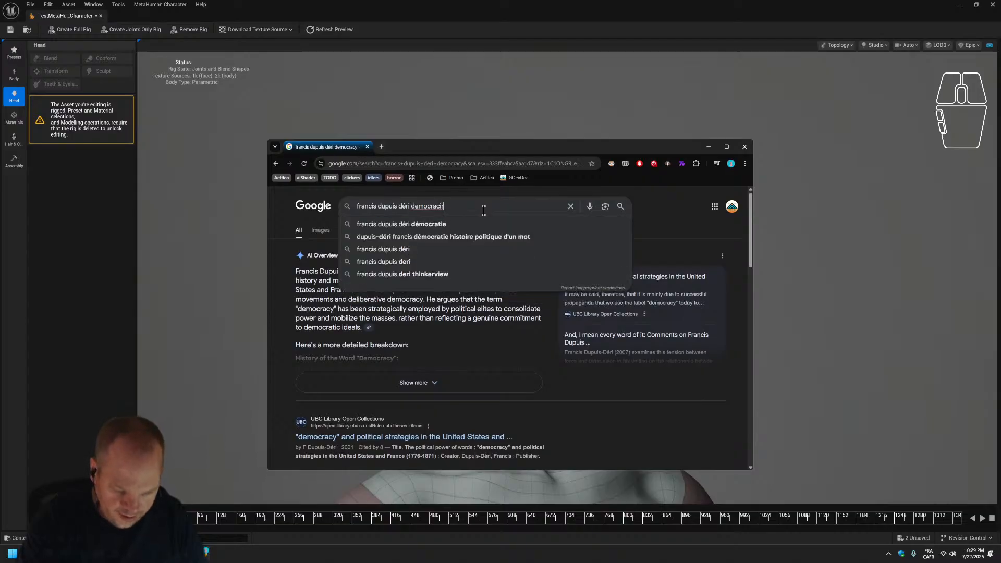
pyautogui.write('e mal ent')
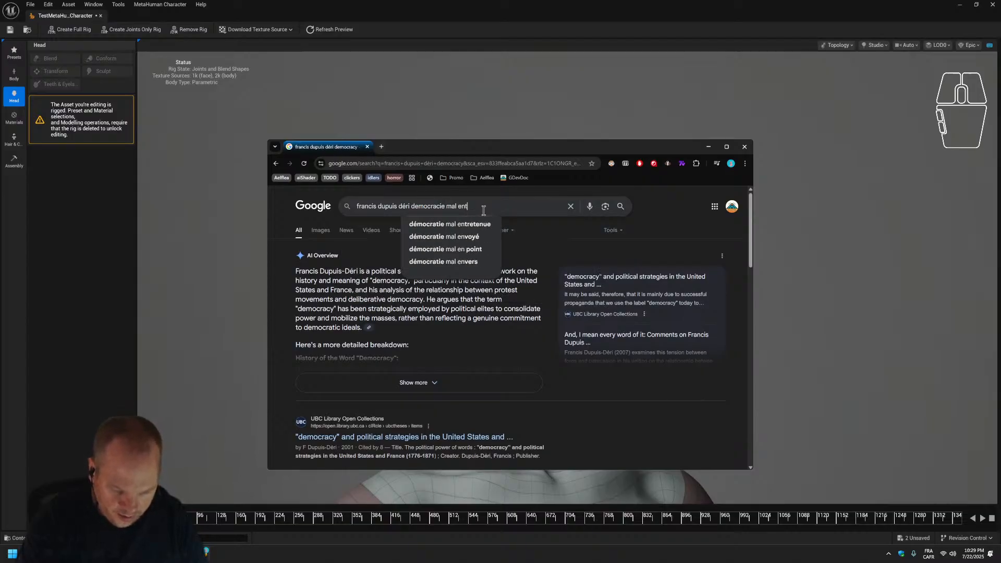
pyautogui.write('endue')
pyautogui.press('Return')
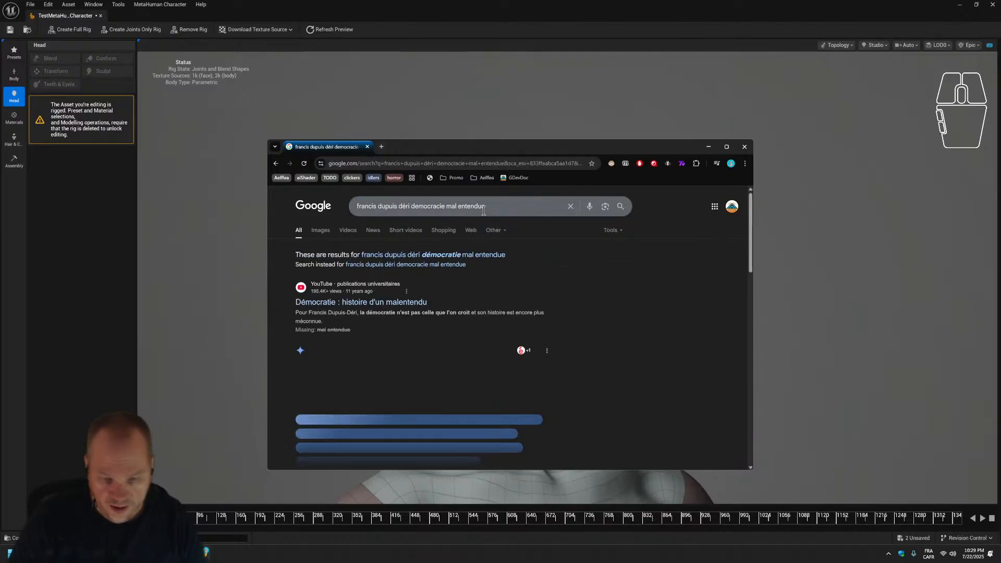
# Read the search results, highlight the title "Démocratie : histoire d'un malentendu", and move the browser window out of view.
pyautogui.scroll(-1, 397, 352)
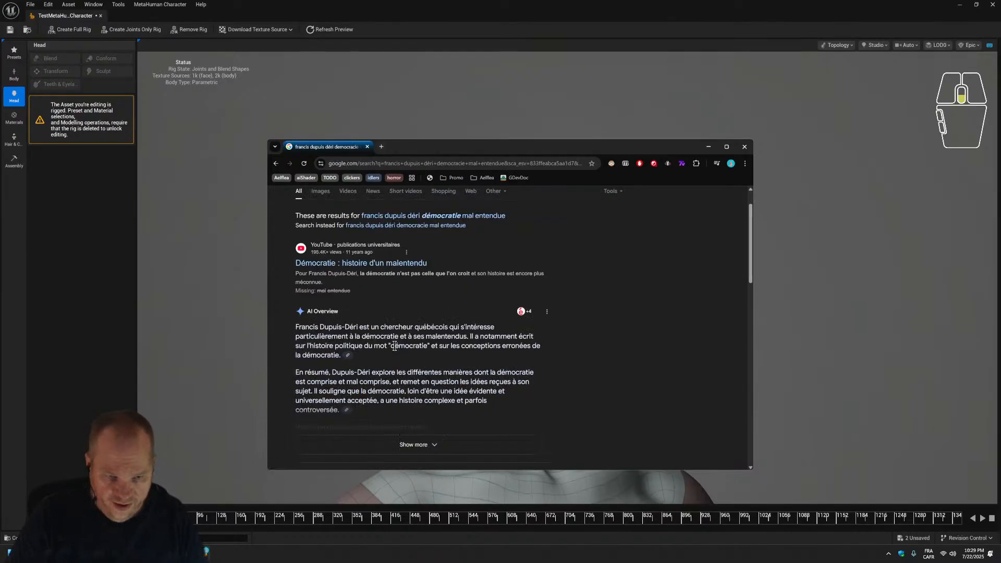
pyautogui.moveTo(449, 265); pyautogui.dragTo(307, 264)
pyautogui.scroll(-3, 410, 307)
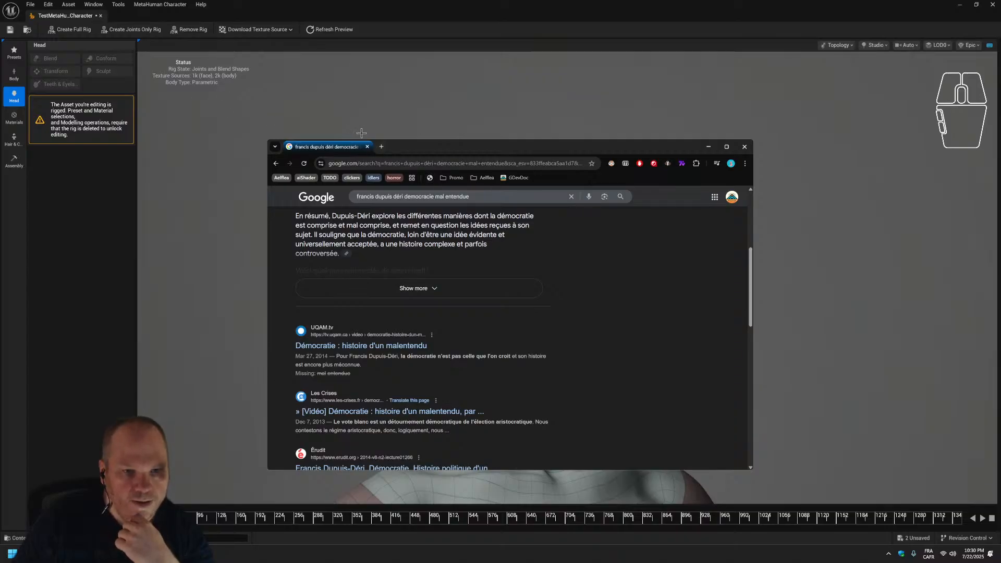
pyautogui.moveTo(447, 148); pyautogui.dragTo(0, 422)
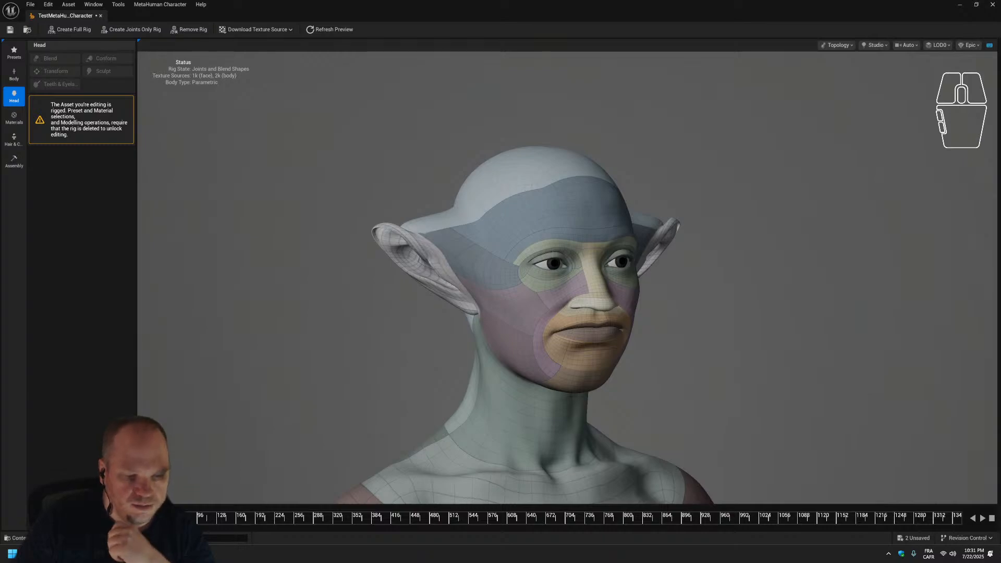
# Examine the elf-eared head from the front and both sides, including the head and shoulders in profile.
pyautogui.moveTo(512, 382); pyautogui.dragTo(545, 389, button='middle')
pyautogui.moveTo(545, 389); pyautogui.dragTo(503, 389)
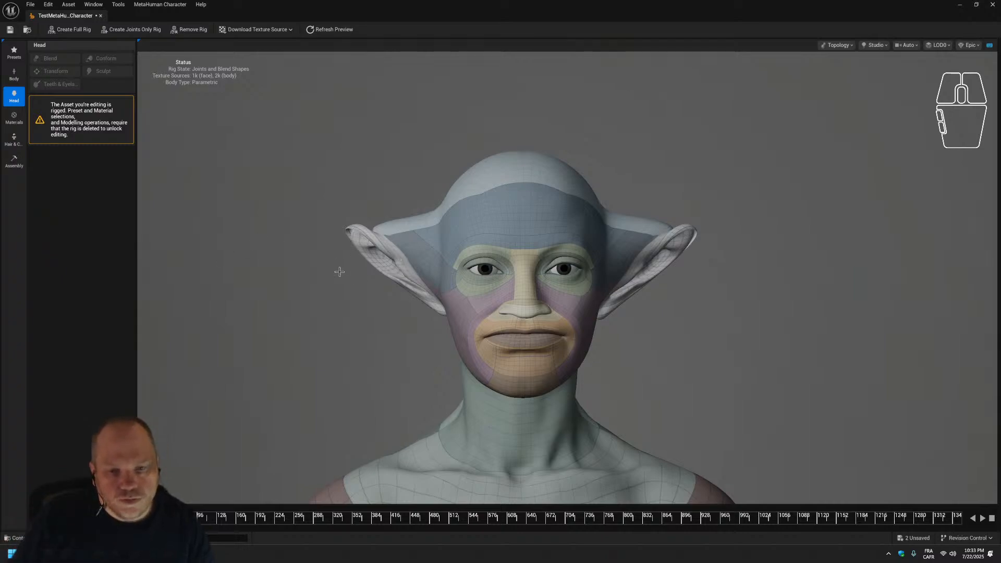
pyautogui.moveTo(342, 329); pyautogui.dragTo(315, 308, button='middle')
pyautogui.moveTo(315, 308); pyautogui.dragTo(294, 308)
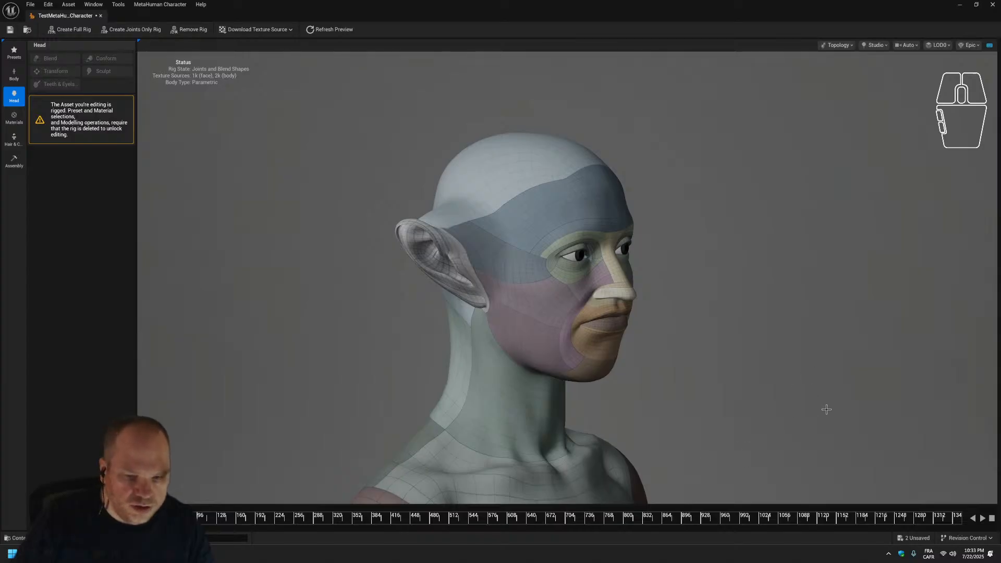
pyautogui.moveTo(808, 396); pyautogui.dragTo(524, 401)
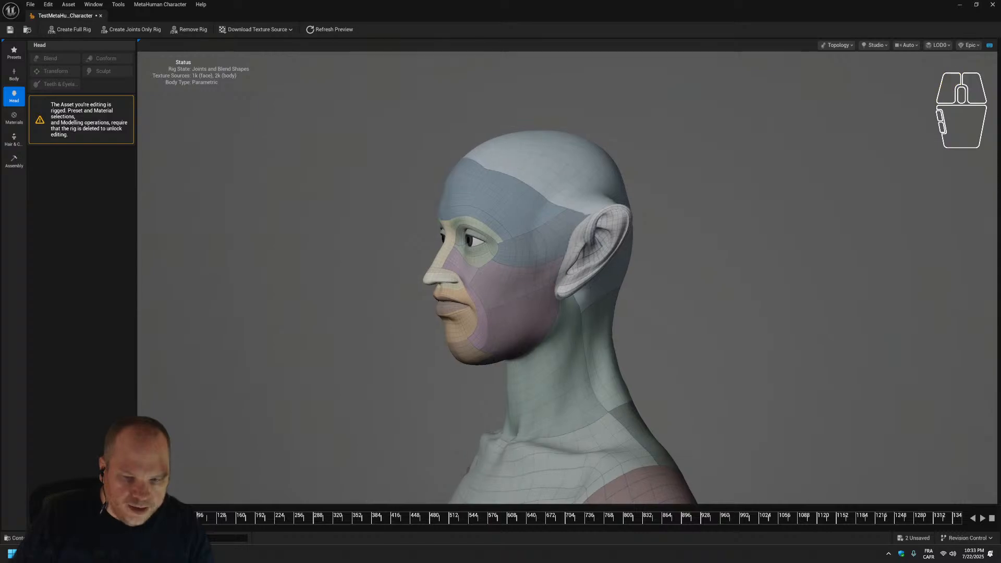
pyautogui.scroll(-3, 649, 309)
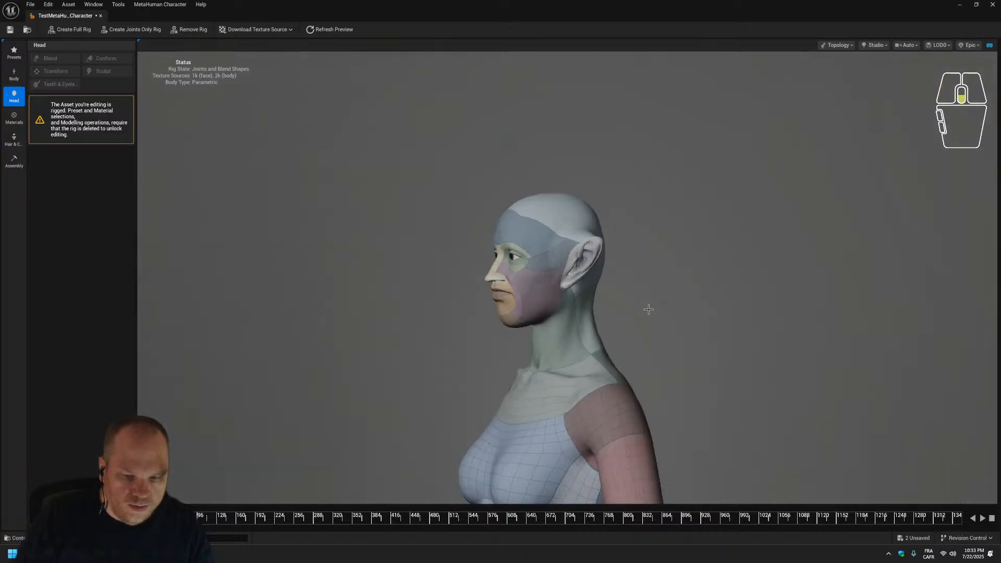
pyautogui.scroll(3, 648, 310)
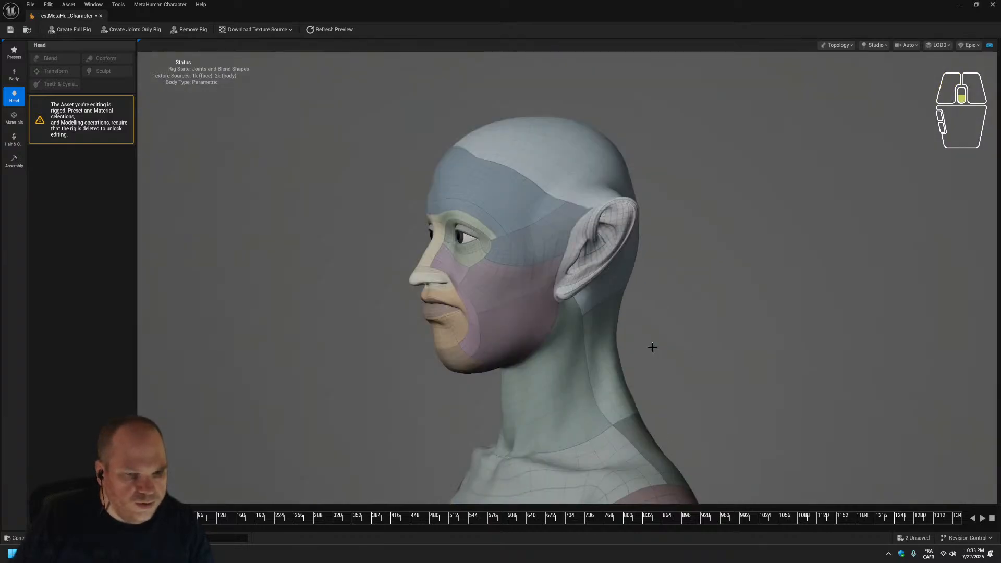
pyautogui.scroll(-3, 648, 347)
pyautogui.scroll(3, 648, 347)
pyautogui.moveTo(648, 346); pyautogui.dragTo(734, 348)
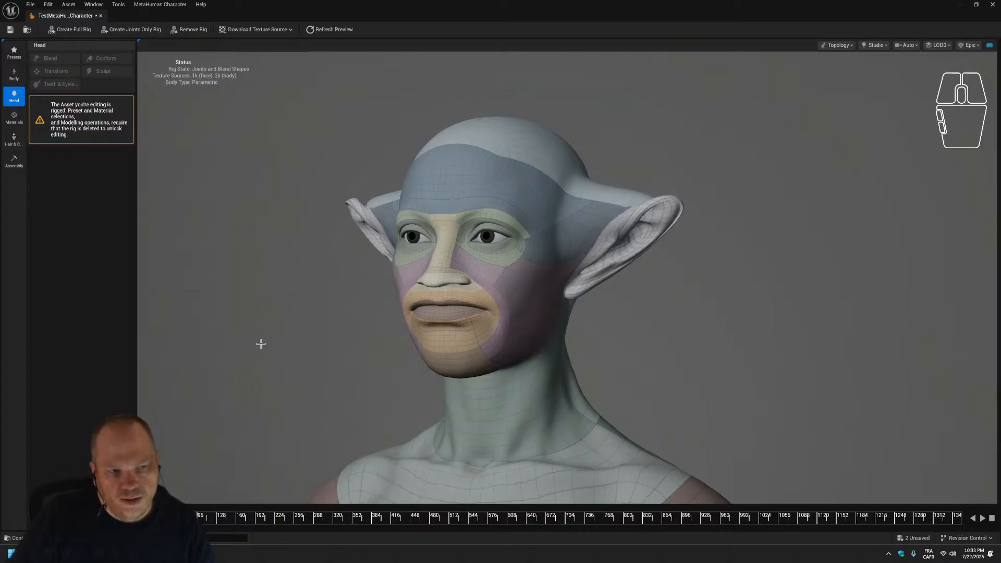
# Inspect the mesh topology around the mouth, cheeks and eyes up close, and both ears from three-quarter and front views.
pyautogui.scroll(5, 261, 303)
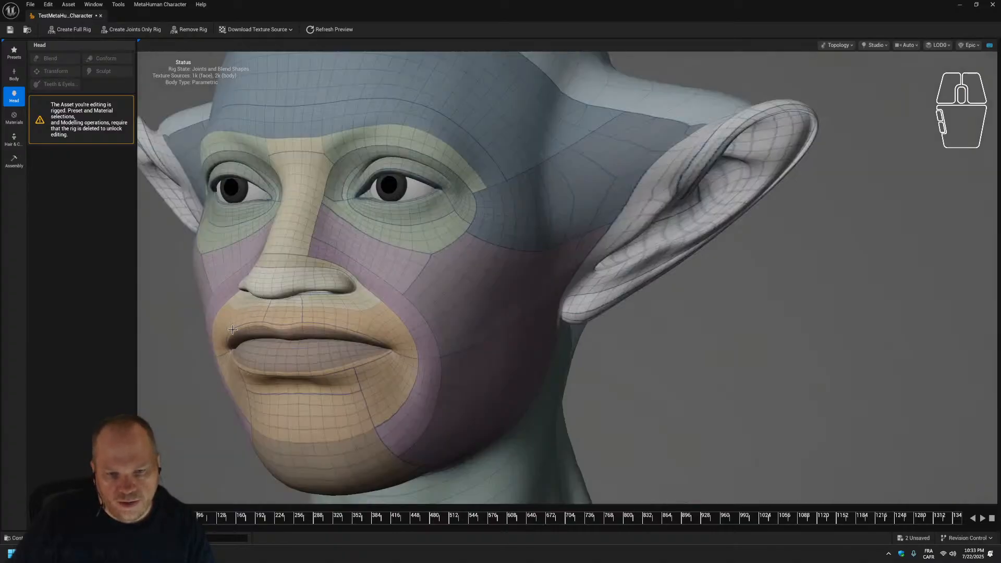
pyautogui.scroll(-5, 232, 332)
pyautogui.moveTo(231, 335); pyautogui.dragTo(469, 334)
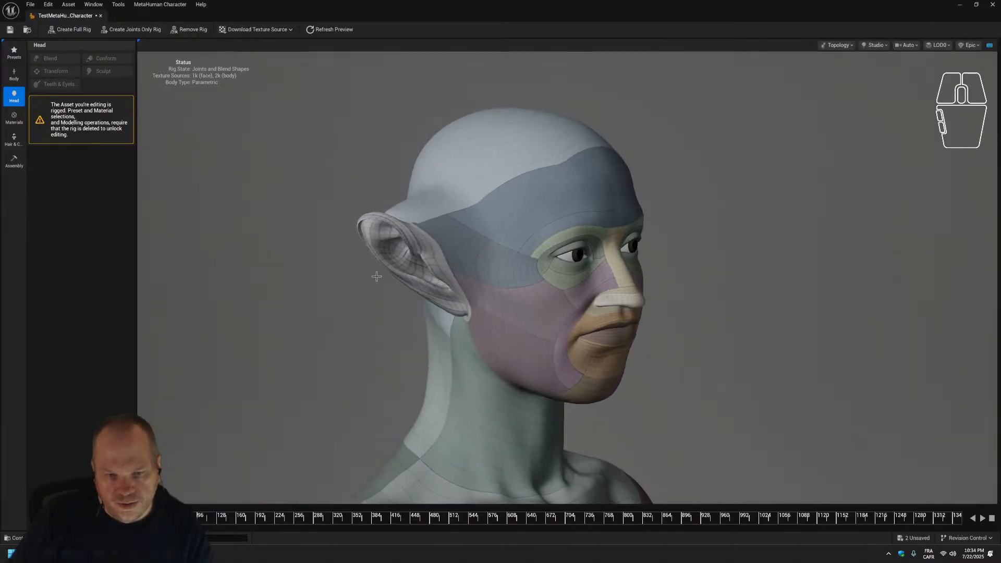
pyautogui.scroll(5, 632, 312)
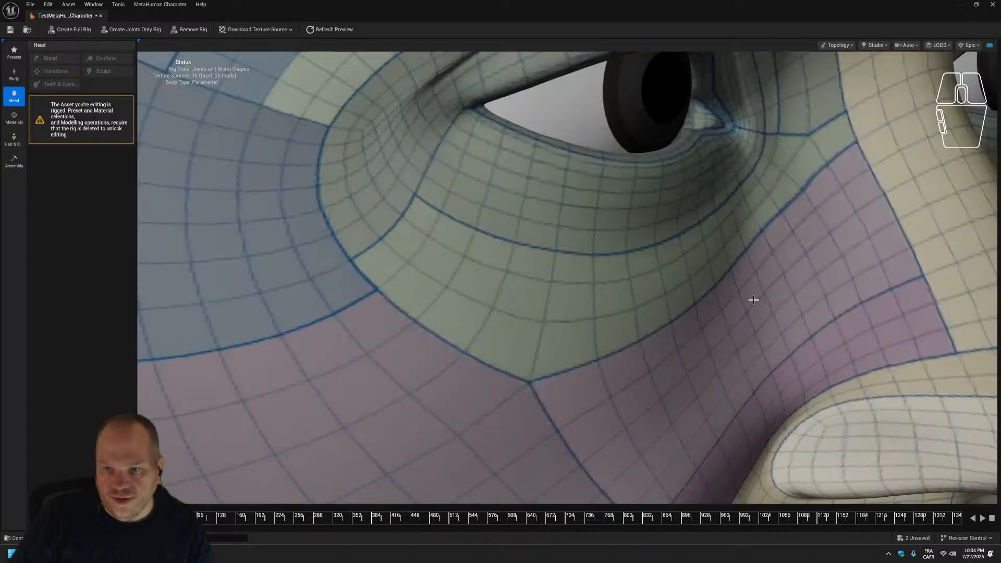
pyautogui.moveTo(753, 297); pyautogui.dragTo(680, 326)
pyautogui.scroll(-8, 680, 326)
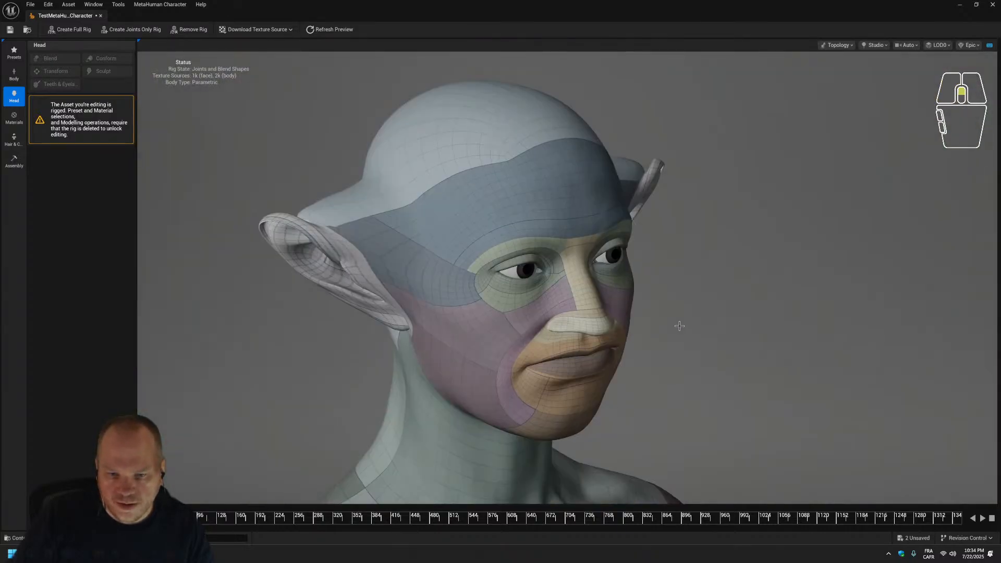
pyautogui.moveTo(680, 326); pyautogui.dragTo(724, 311, button='middle')
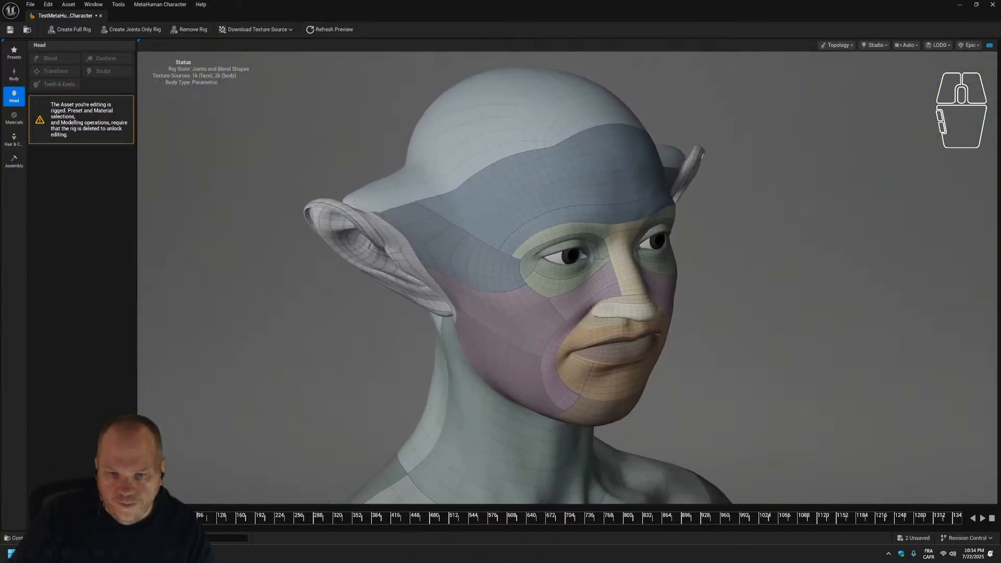
pyautogui.scroll(3, 691, 332)
pyautogui.scroll(-6, 706, 347)
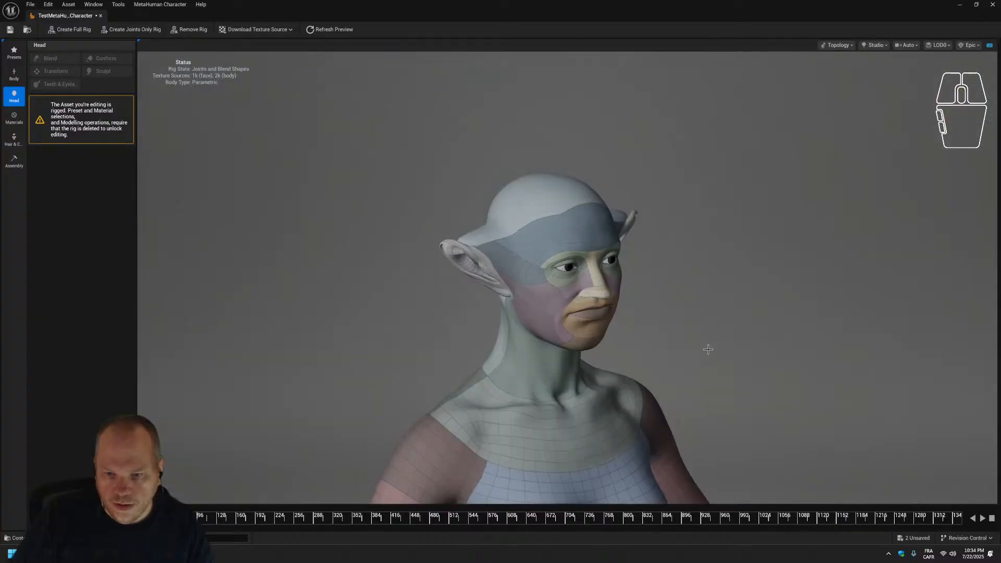
pyautogui.scroll(3, 708, 350)
pyautogui.moveTo(708, 349)
pyautogui.mouseDown()
pyautogui.moveTo(578, 349)
pyautogui.moveTo(696, 352)
pyautogui.mouseUp()
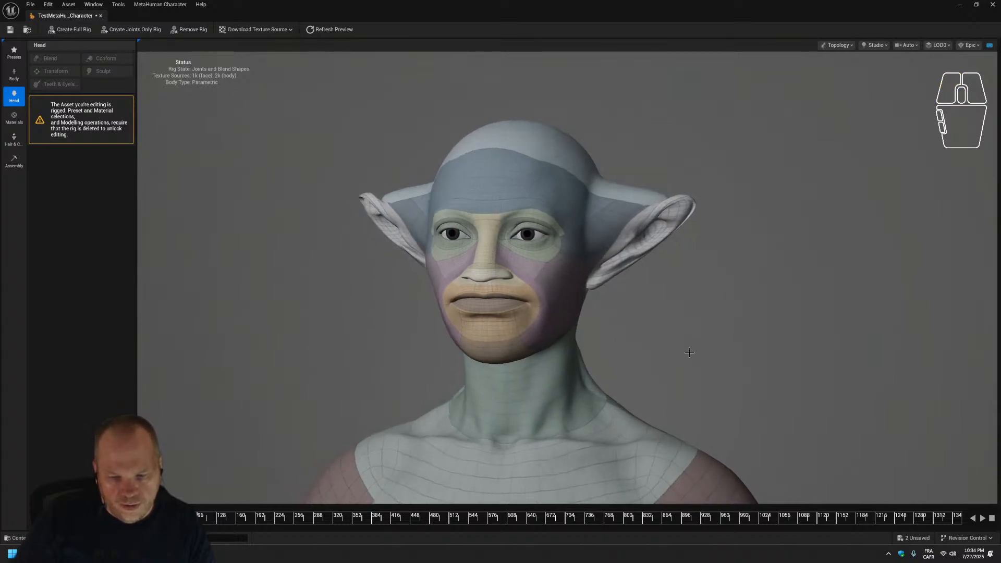
pyautogui.moveTo(689, 353); pyautogui.dragTo(806, 345)
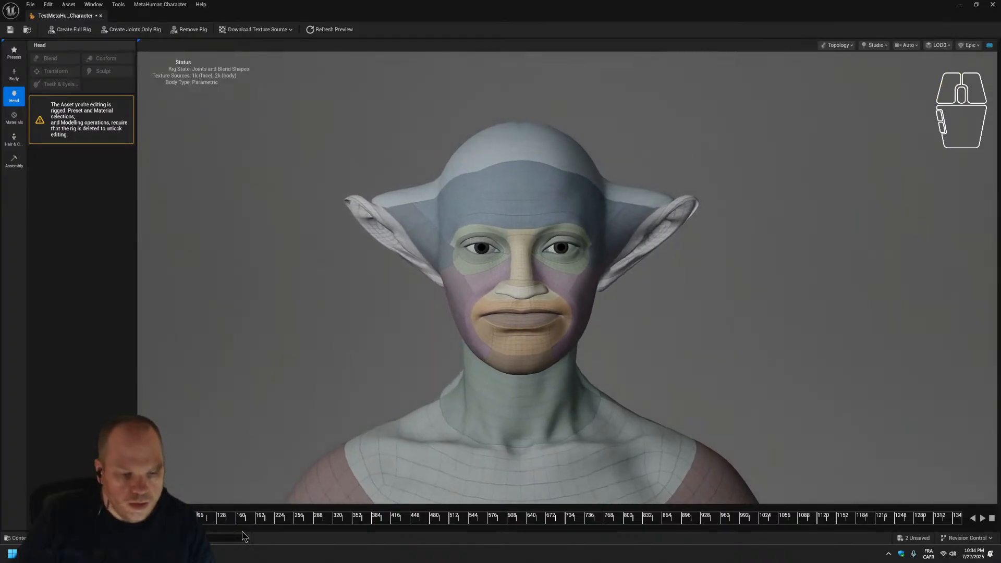
# Switch to Blender and select the body mesh of the elf-eared character.
pyautogui.moveTo(157, 554)
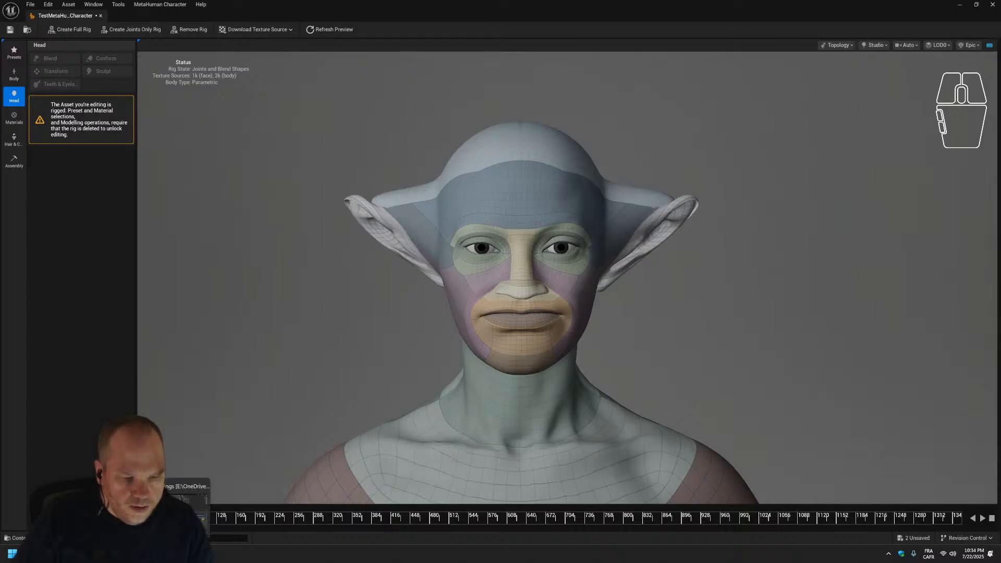
pyautogui.click(185, 502)
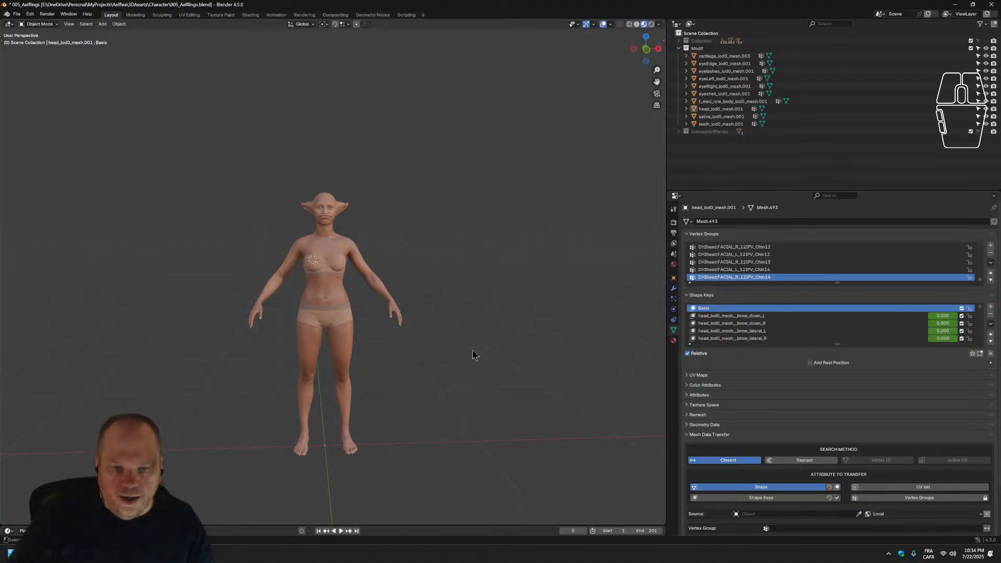
pyautogui.scroll(2, 476, 307)
pyautogui.moveTo(350, 290); pyautogui.dragTo(368, 294, button='middle')
pyautogui.scroll(3, 371, 295)
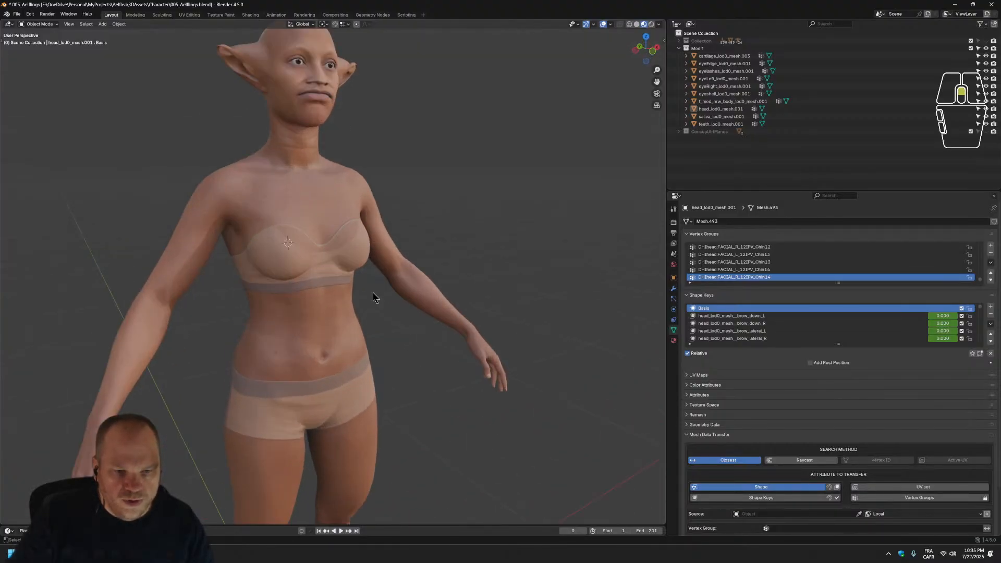
pyautogui.moveTo(335, 284); pyautogui.dragTo(237, 312, button='middle')
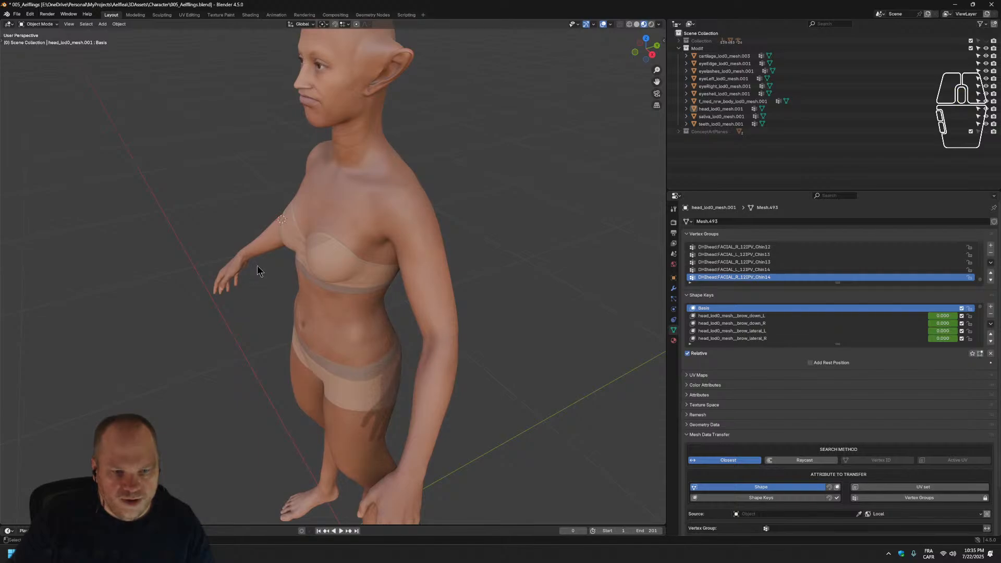
pyautogui.click(280, 223)
pyautogui.moveTo(239, 348); pyautogui.dragTo(263, 362, button='middle')
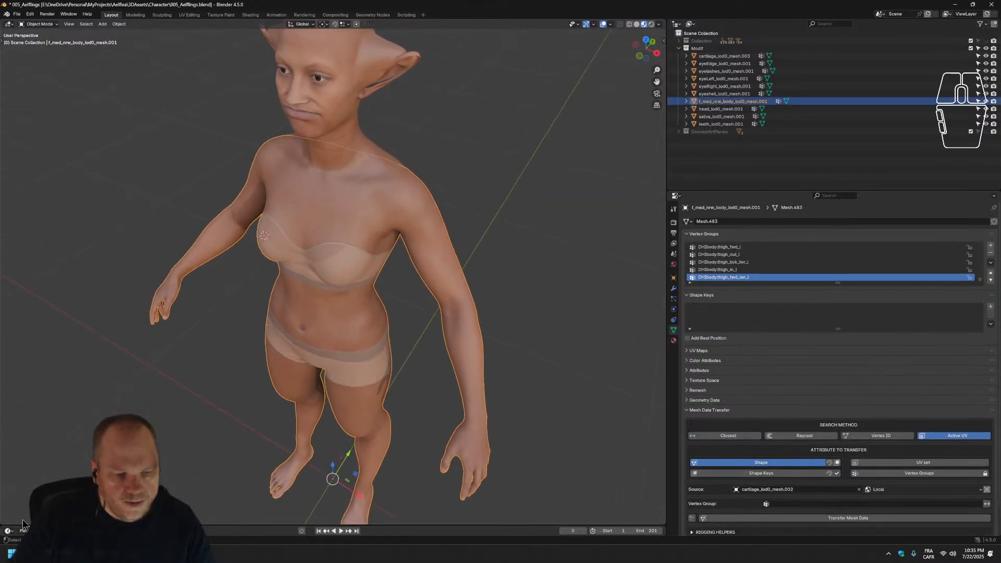
# Show the viewport tools and place the 3D cursor at the world origin between the character's feet.
pyautogui.scroll(-3, 78, 313)
pyautogui.scroll(3, 117, 286)
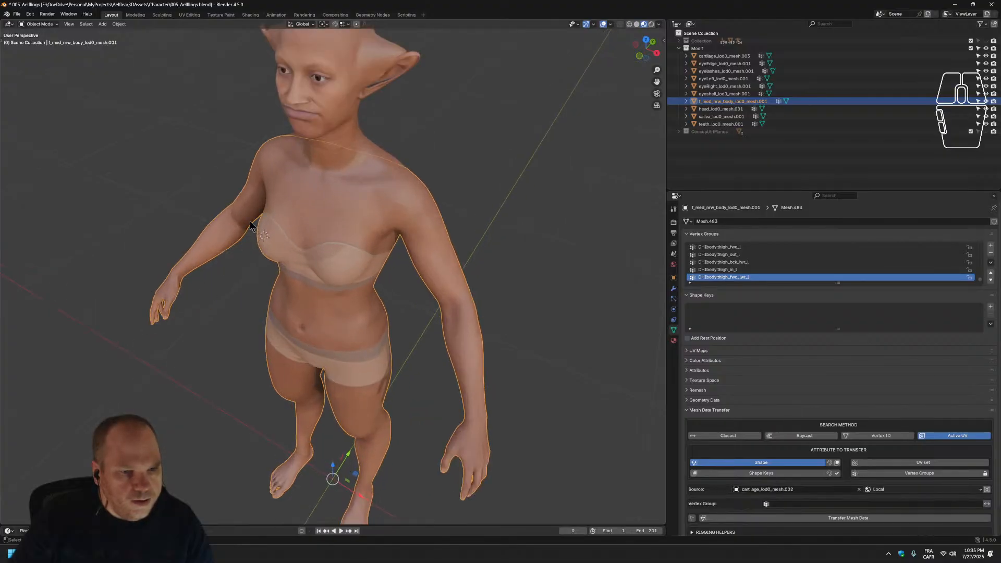
pyautogui.moveTo(230, 364); pyautogui.dragTo(167, 275, button='middle')
pyautogui.click(3, 41)
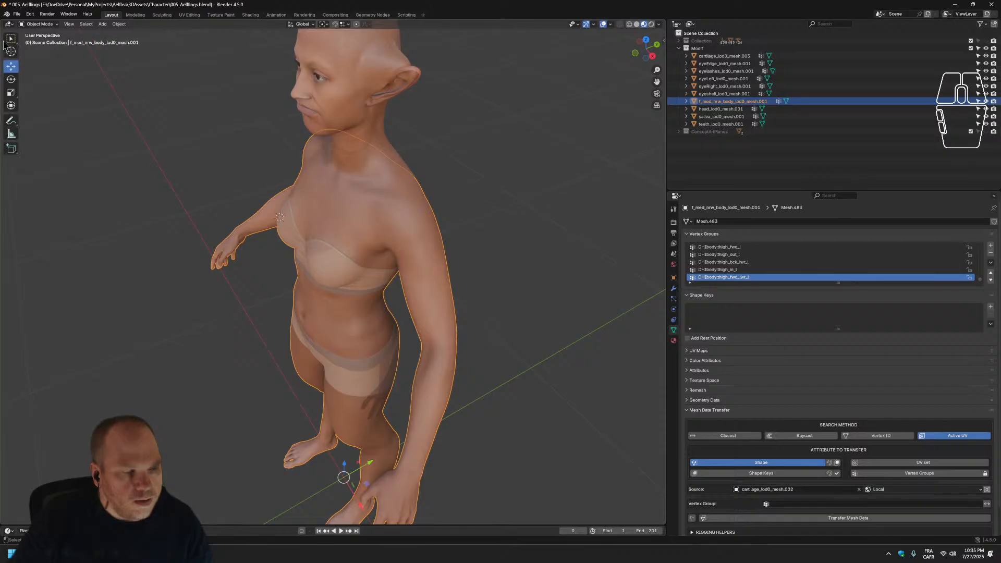
pyautogui.click(10, 52)
pyautogui.moveTo(153, 277); pyautogui.dragTo(232, 324, button='middle')
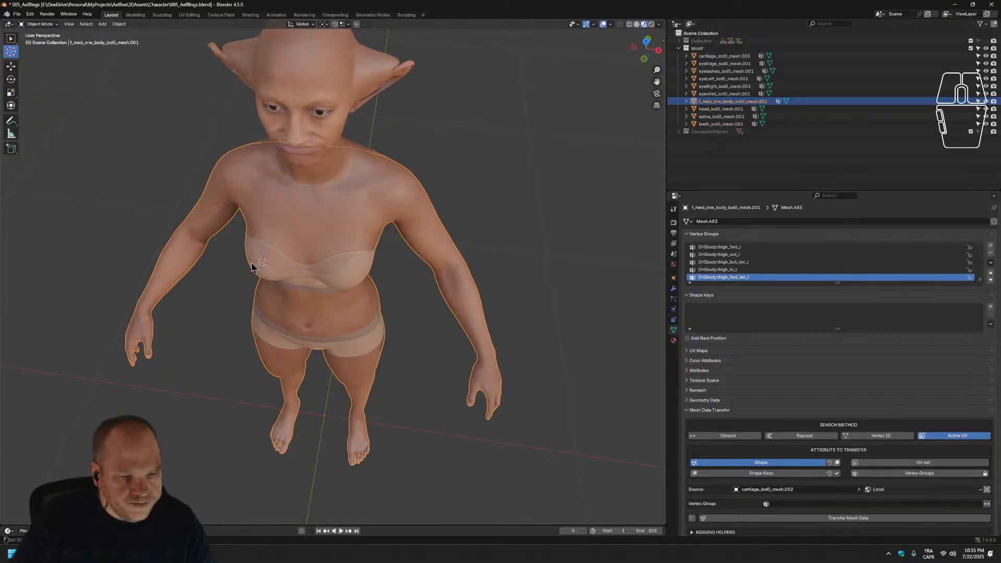
pyautogui.rightClick(315, 425)
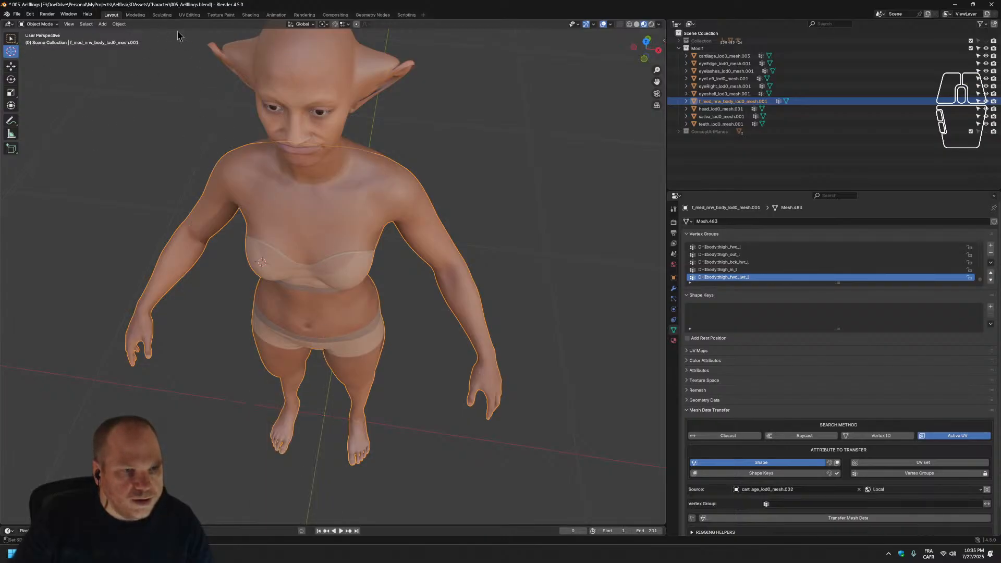
pyautogui.click(118, 25)
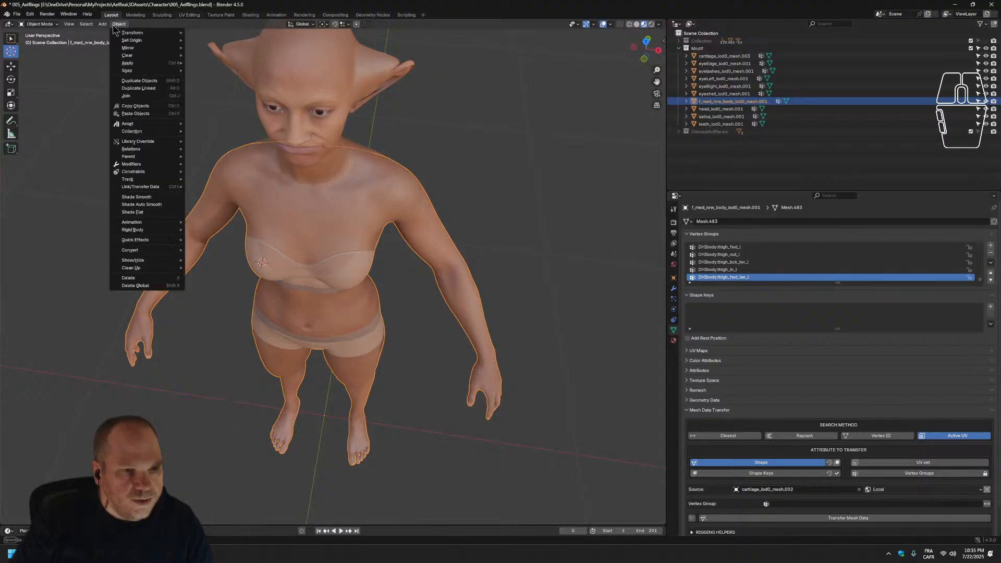
pyautogui.click(10, 66)
pyautogui.click(11, 52)
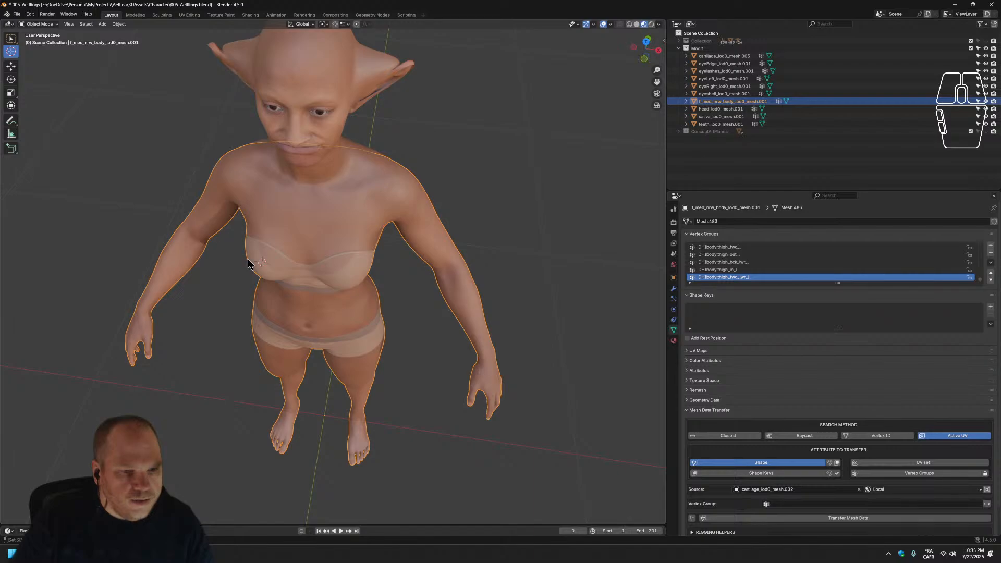
pyautogui.click(226, 288)
pyautogui.moveTo(335, 428); pyautogui.dragTo(325, 416)
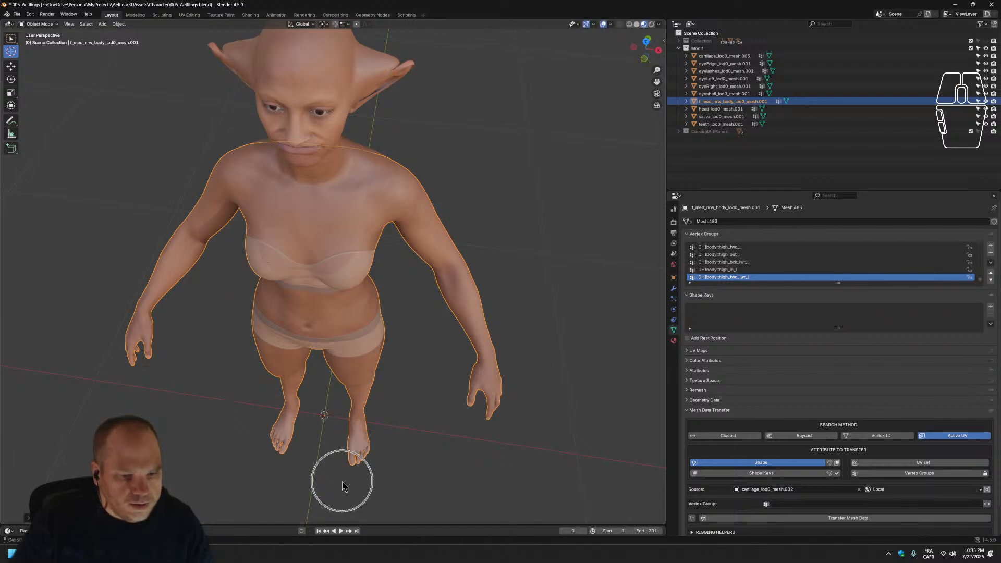
# Activate the Rotate tool on the body mesh and examine its pivot point between the feet.
pyautogui.moveTo(472, 432); pyautogui.dragTo(411, 404, button='middle')
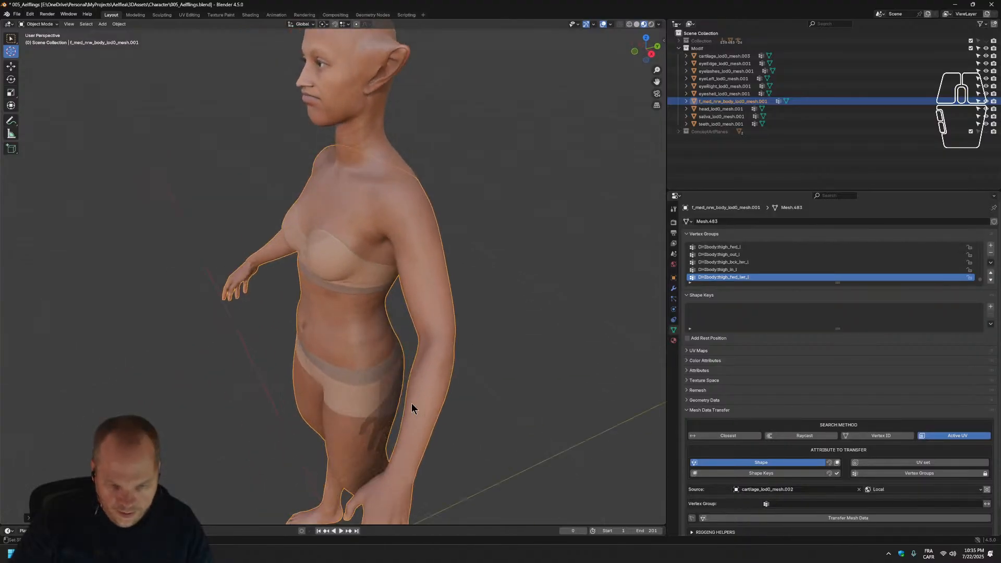
pyautogui.press('KP_Decimal')
pyautogui.moveTo(266, 523); pyautogui.dragTo(351, 502, button='middle')
pyautogui.keyDown('shift'); pyautogui.moveTo(358, 437); pyautogui.dragTo(344, 233, button='middle'); pyautogui.keyUp('shift')
pyautogui.moveTo(328, 365); pyautogui.dragTo(197, 366, button='middle')
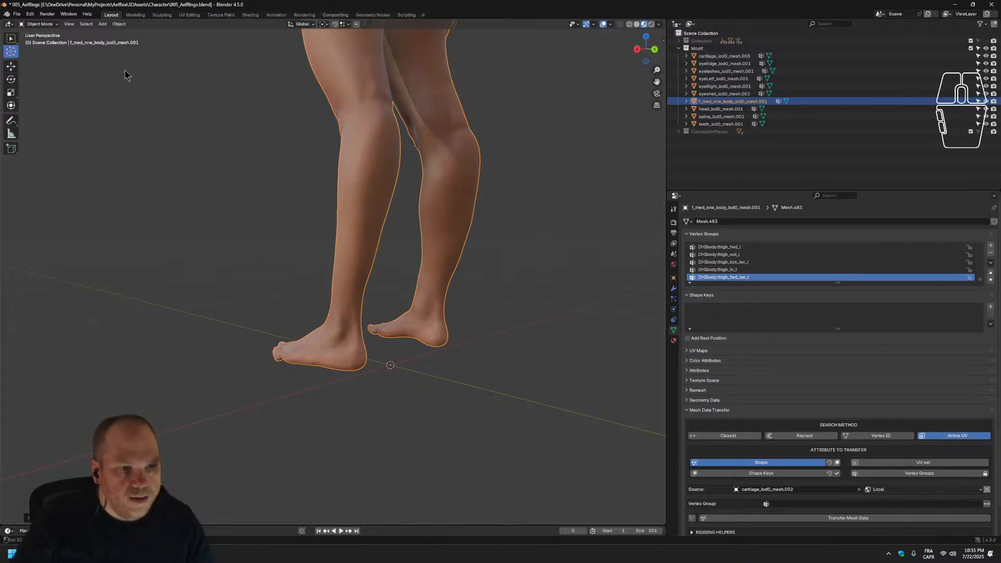
pyautogui.click(8, 81)
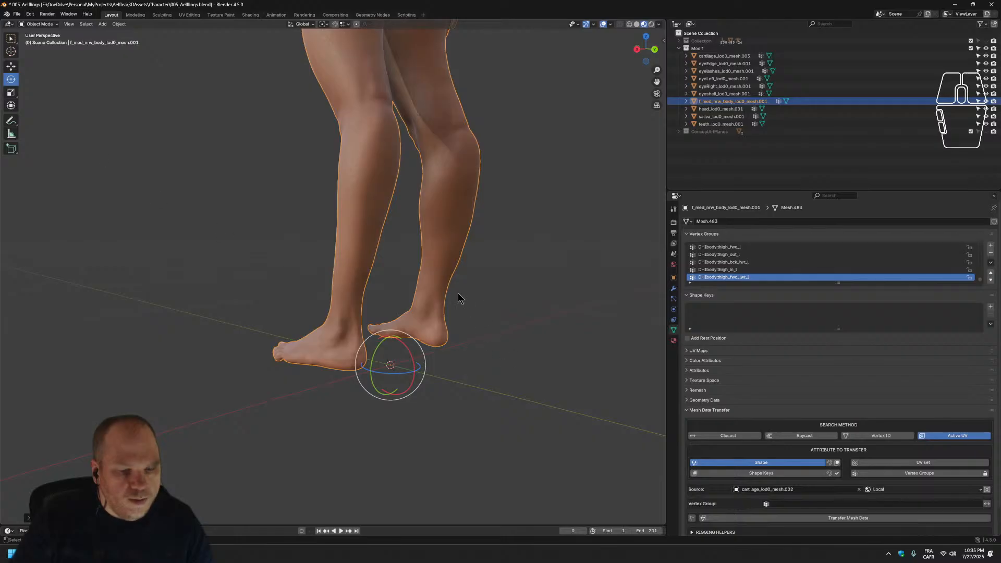
pyautogui.scroll(3, 480, 411)
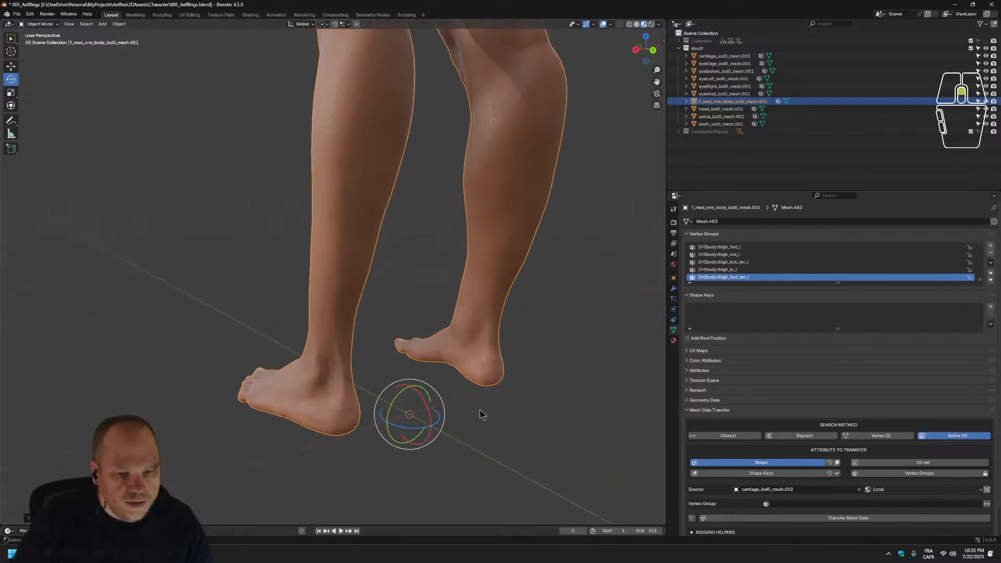
pyautogui.moveTo(480, 410); pyautogui.dragTo(428, 338, button='middle')
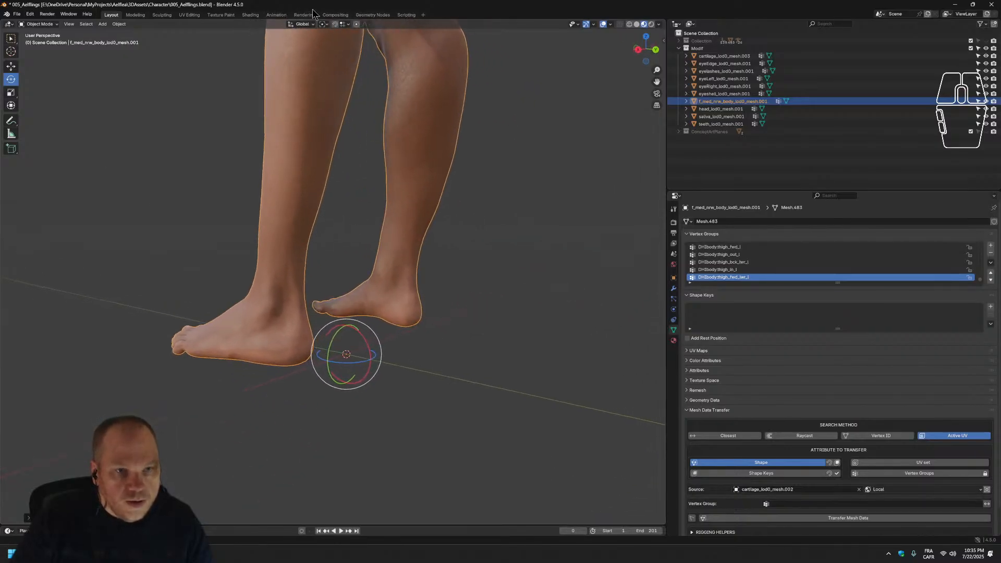
# Compare the Local and Global transform orientations and try rotating the body mesh around its pivot.
pyautogui.click(303, 24)
pyautogui.click(287, 55)
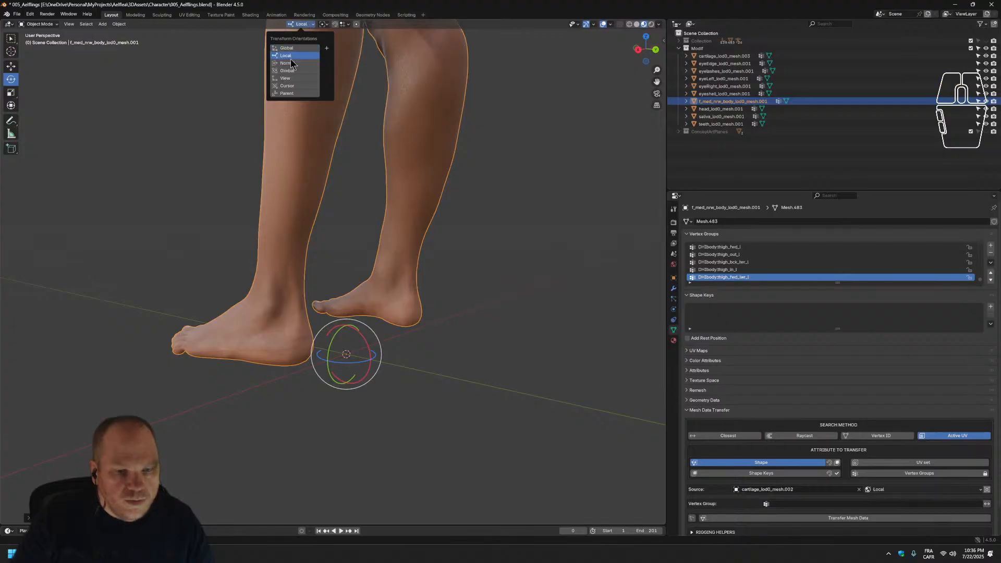
pyautogui.click(287, 47)
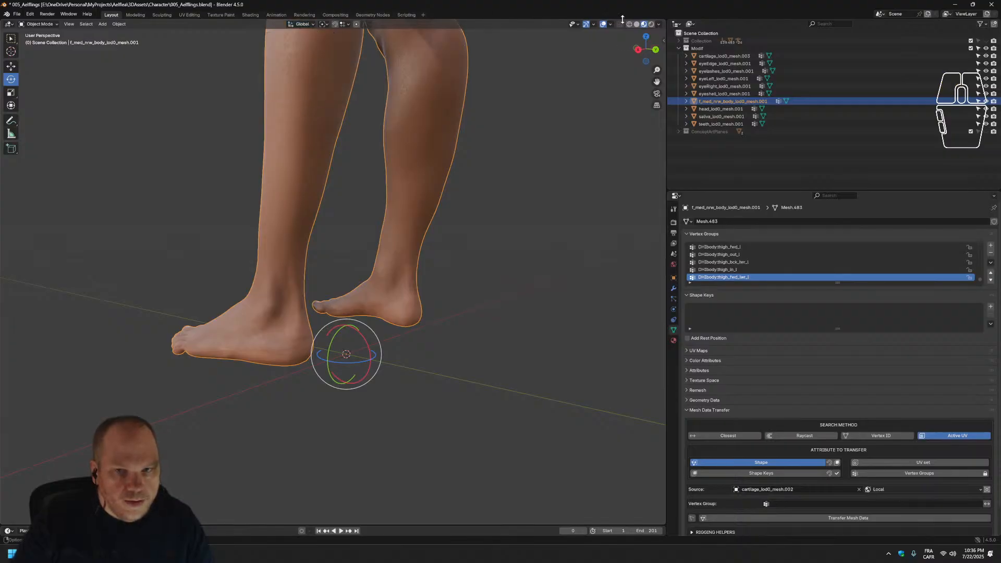
pyautogui.click(574, 25)
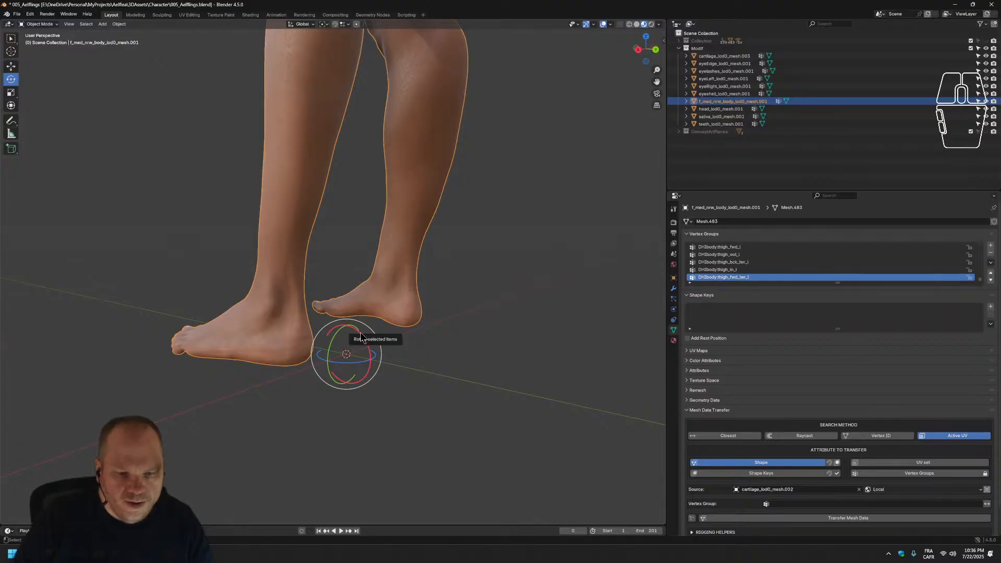
pyautogui.moveTo(361, 338); pyautogui.dragTo(373, 362)
pyautogui.hotkey('ctrl', 'z')
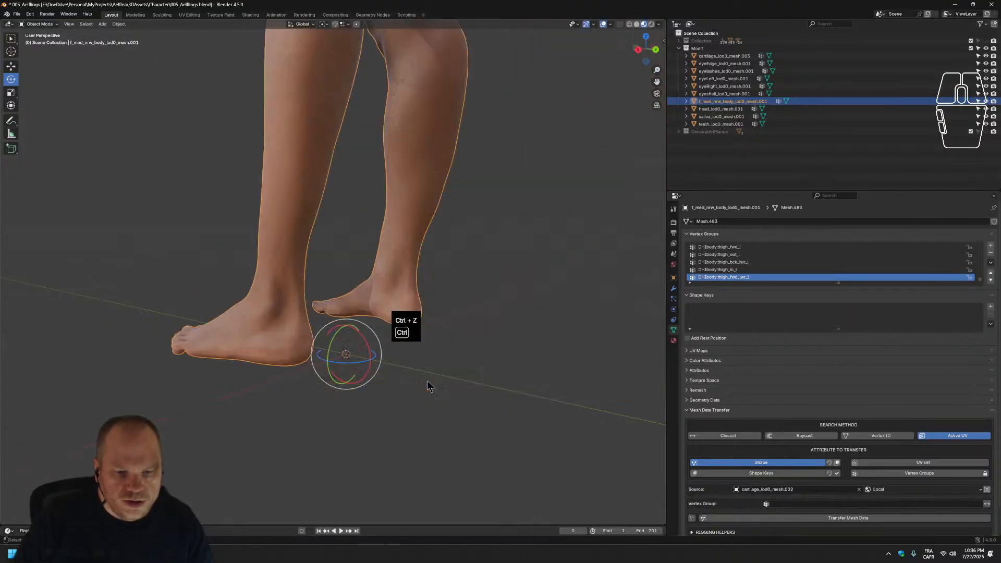
# Deselect the body mesh and box-select it again around its origin point on the floor.
pyautogui.moveTo(401, 385)
pyautogui.mouseDown(button='middle')
pyautogui.moveTo(393, 389)
pyautogui.moveTo(407, 391)
pyautogui.mouseUp(button='middle')
pyautogui.click(401, 413)
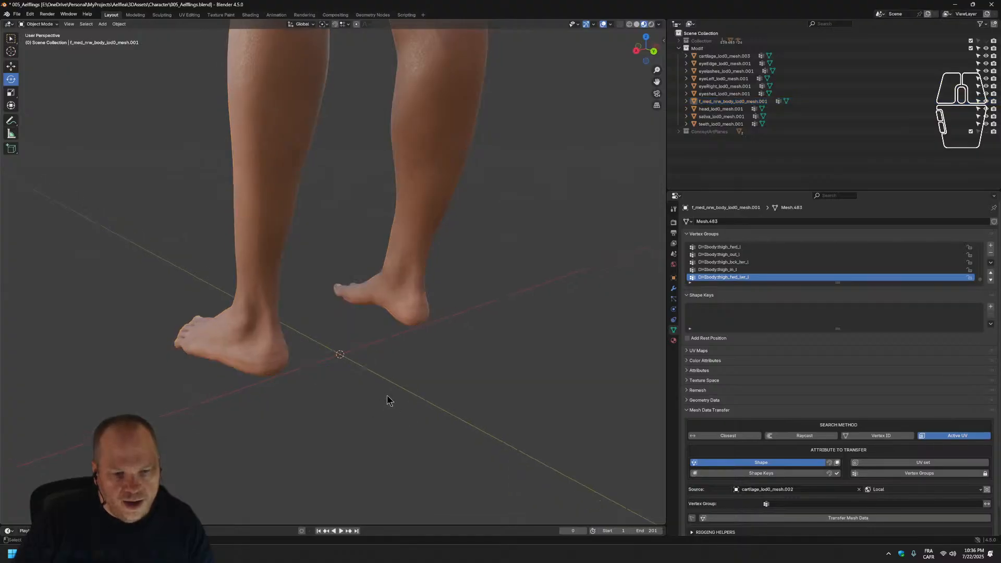
pyautogui.moveTo(387, 395); pyautogui.dragTo(336, 347)
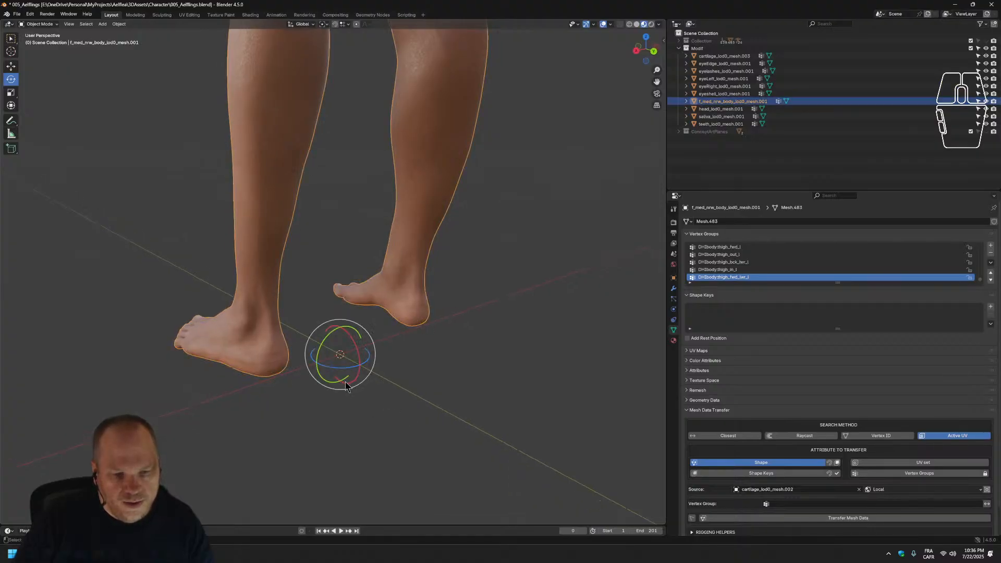
pyautogui.click(385, 431)
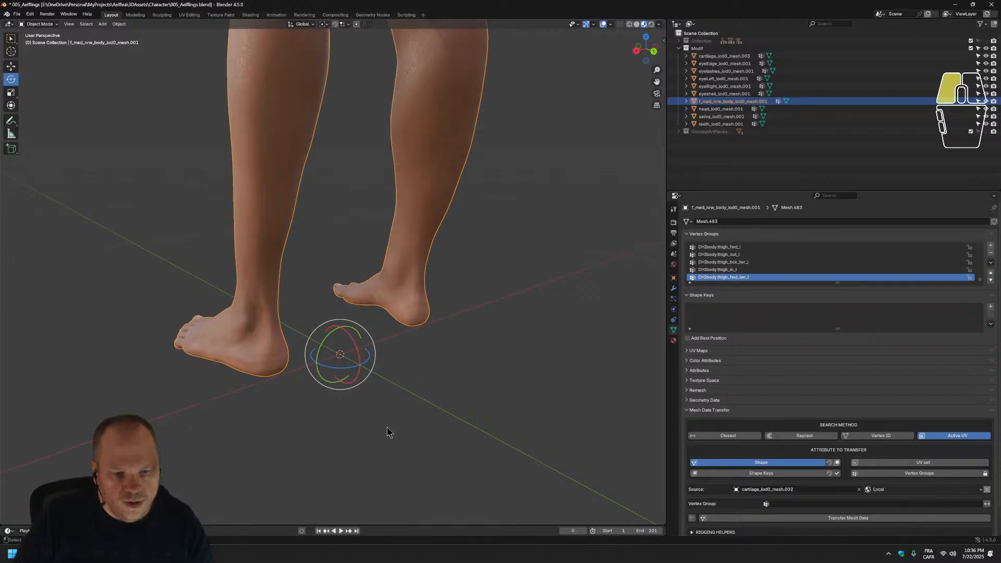
# Check the body's origin below the foot in right orthographic view by box-selecting it, and activate the 3D Cursor tool.
pyautogui.moveTo(356, 384); pyautogui.dragTo(390, 371, button='middle')
pyautogui.scroll(5, 346, 274)
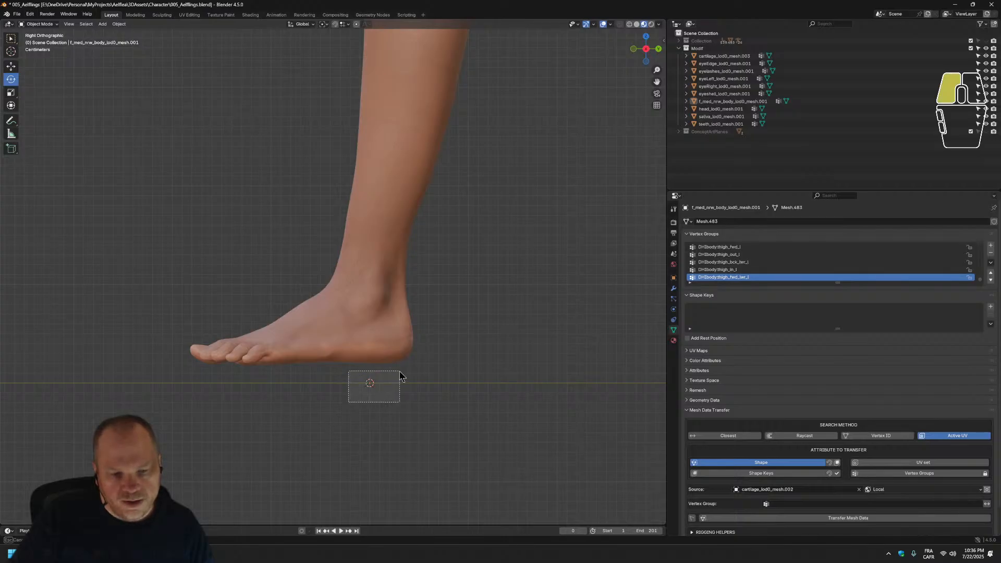
pyautogui.moveTo(400, 372); pyautogui.dragTo(404, 400)
pyautogui.scroll(2, 403, 393)
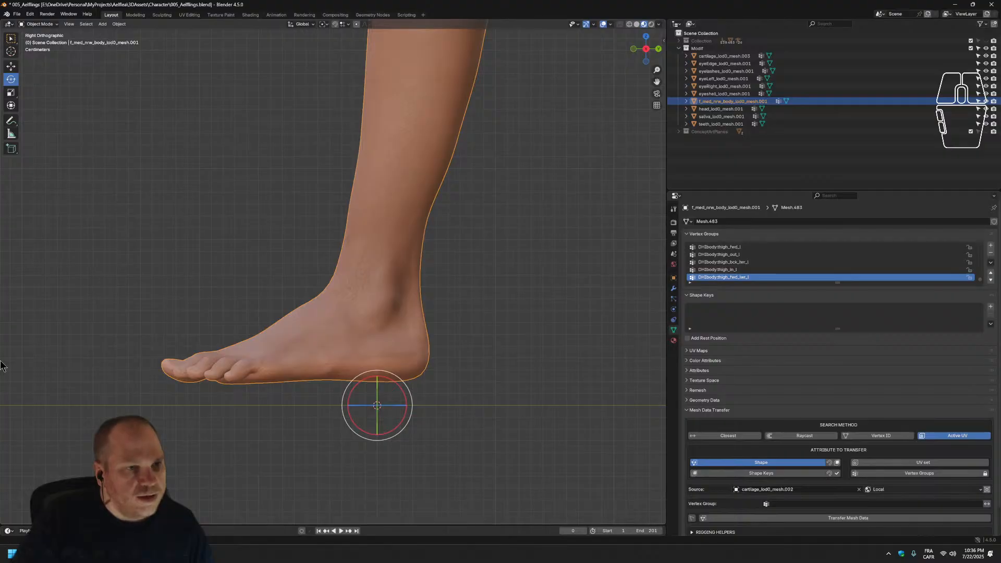
pyautogui.click(11, 51)
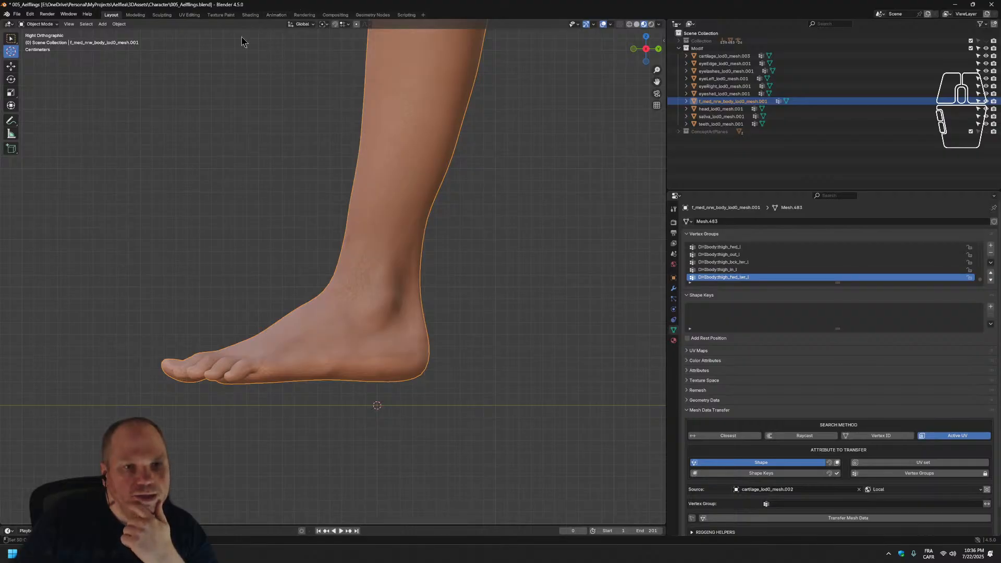
pyautogui.click(9, 52)
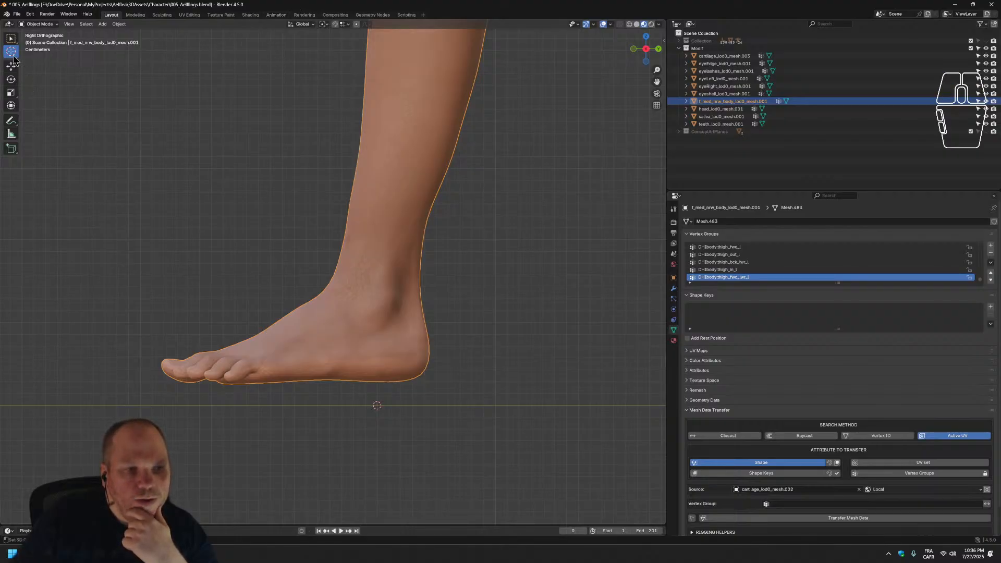
pyautogui.click(13, 57)
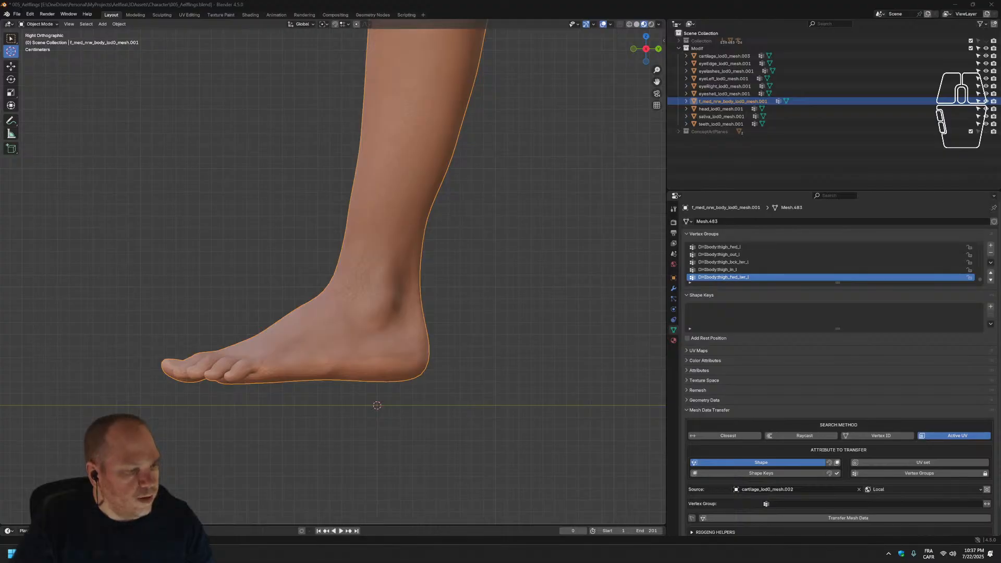
# Bring the YouTube video on projective identification into view at full window size, replay it from the start, and toggle its captions.
pyautogui.moveTo(36, 379); pyautogui.dragTo(445, 265)
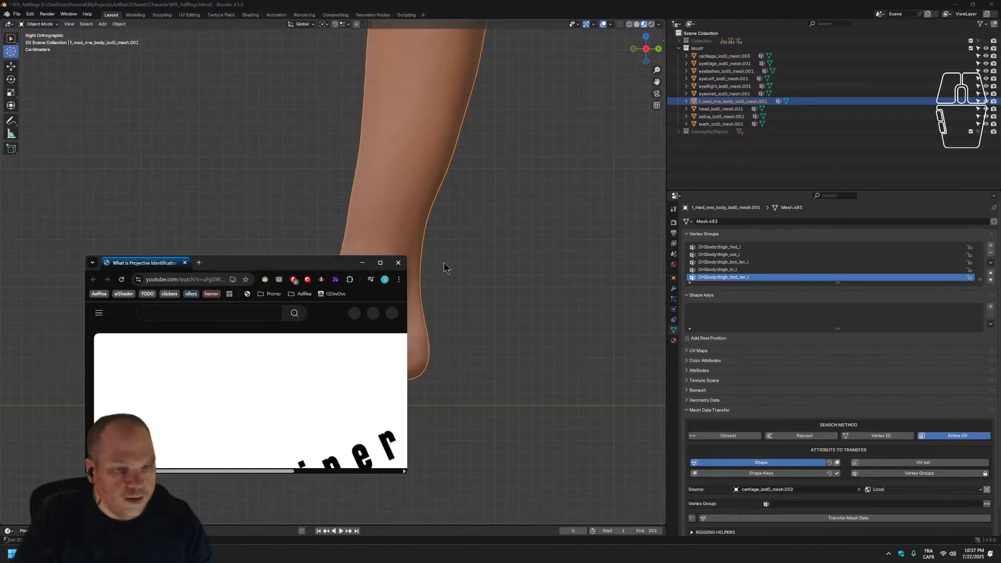
pyautogui.doubleClick(314, 267)
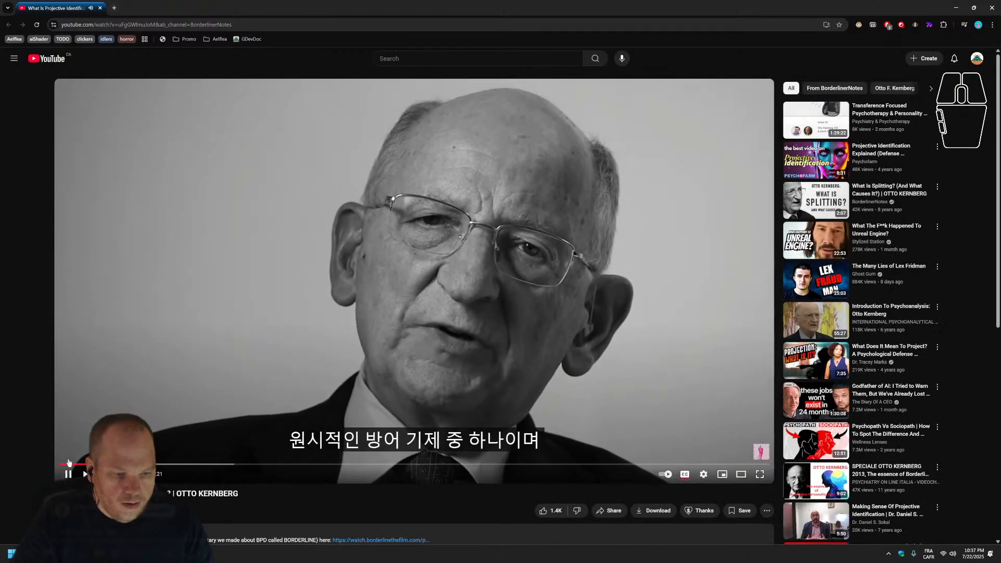
pyautogui.moveTo(83, 463); pyautogui.dragTo(58, 466)
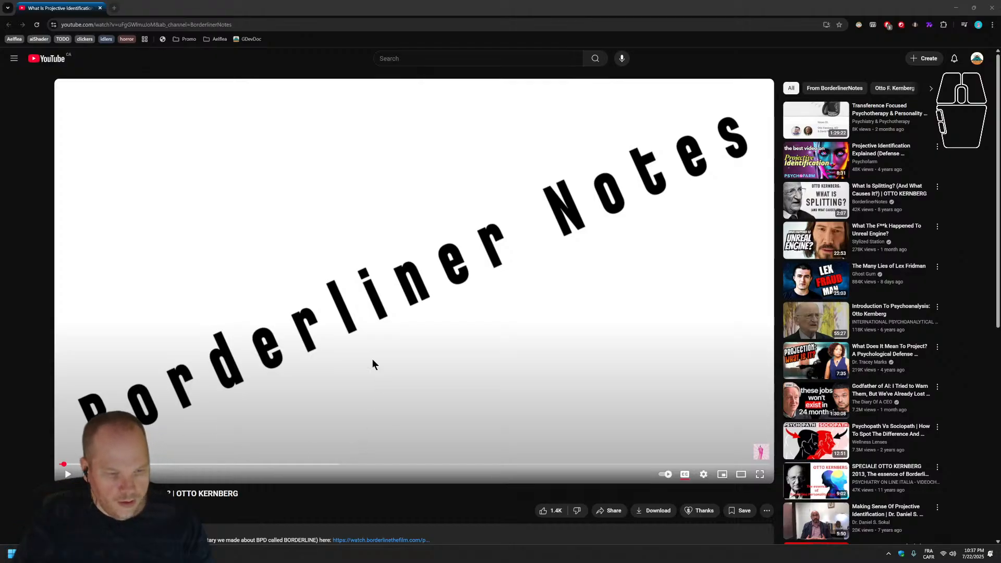
pyautogui.click(351, 319)
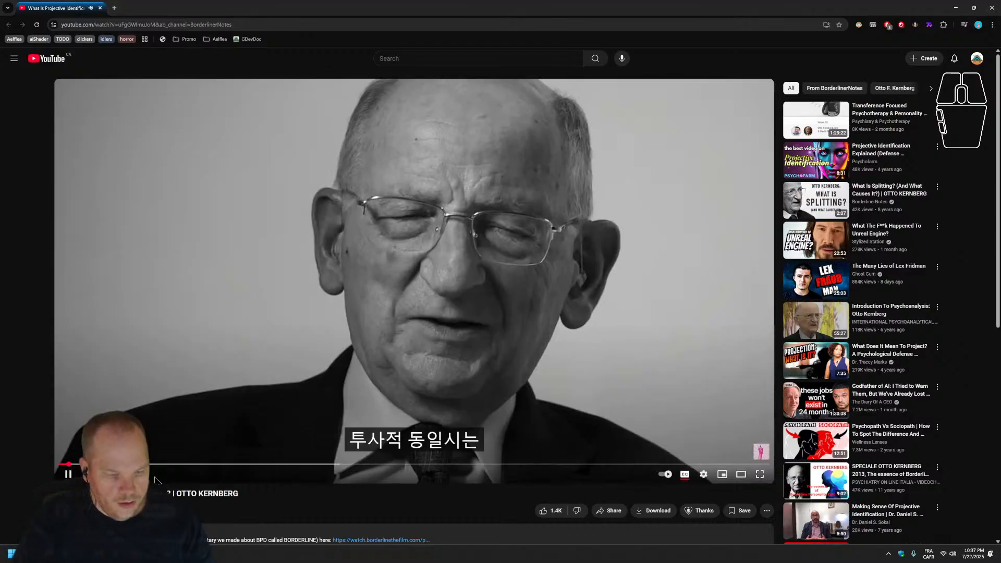
pyautogui.click(685, 476)
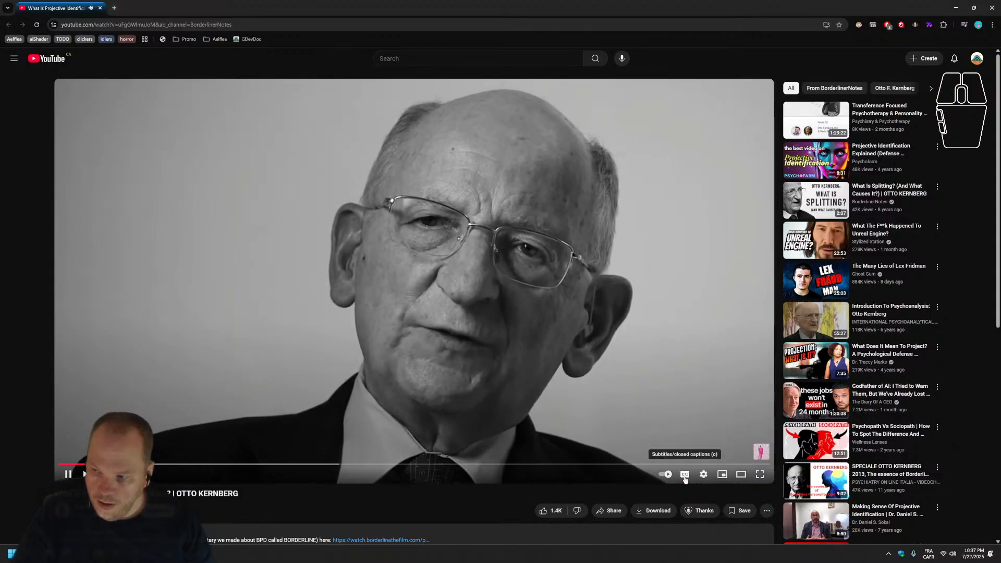
pyautogui.click(685, 476)
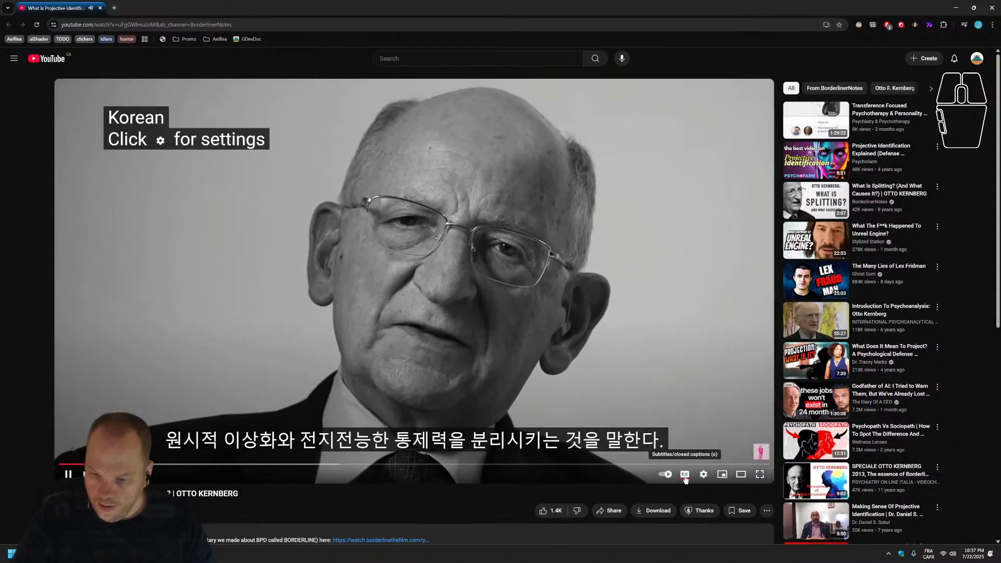
# Switch the YouTube video's captions from Korean to English (auto-generated).
pyautogui.click(685, 475)
pyautogui.click(703, 475)
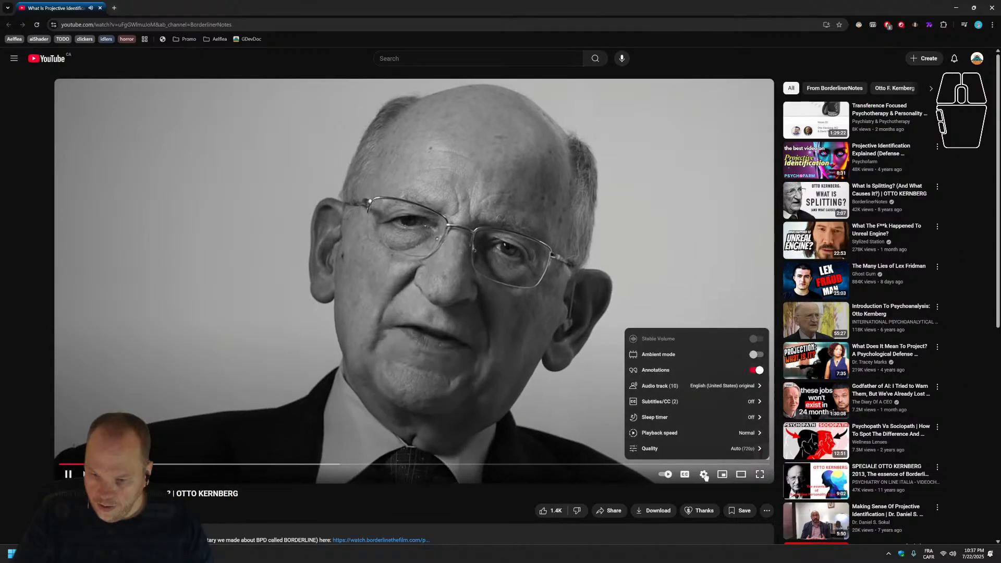
pyautogui.click(742, 405)
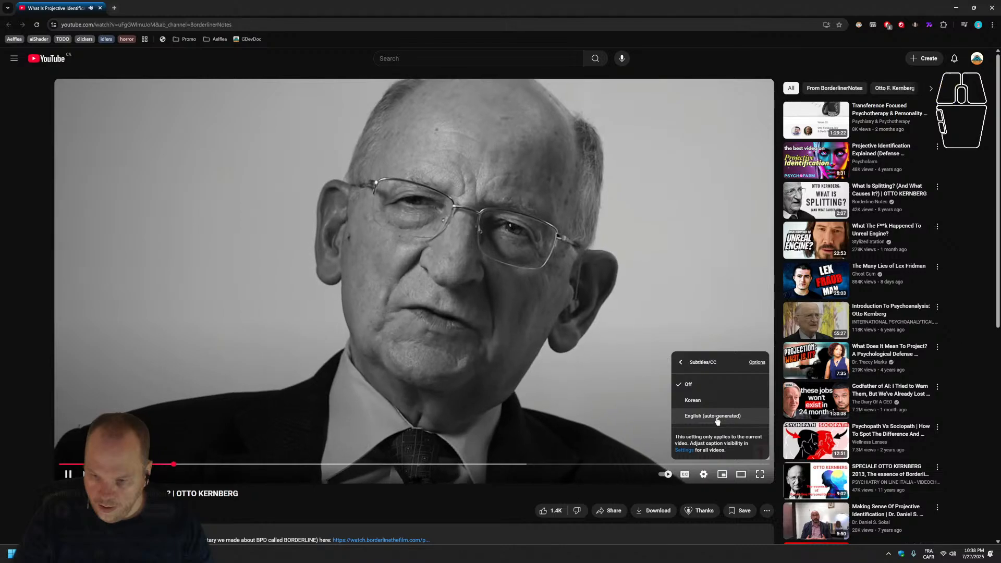
pyautogui.click(717, 418)
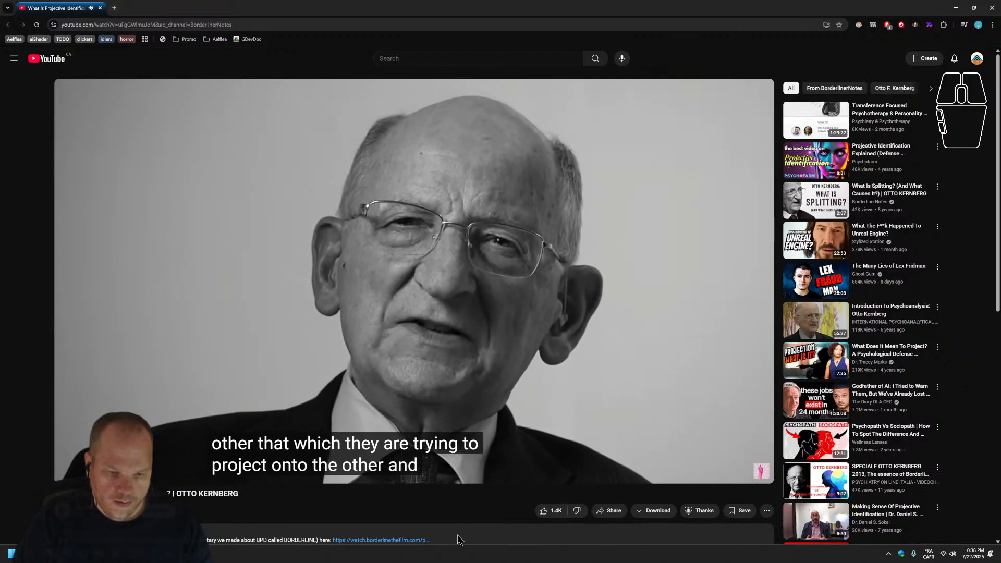
# Pause and resume the video, watch it to the end, and close the browser window to return to Blender.
pyautogui.click(471, 297)
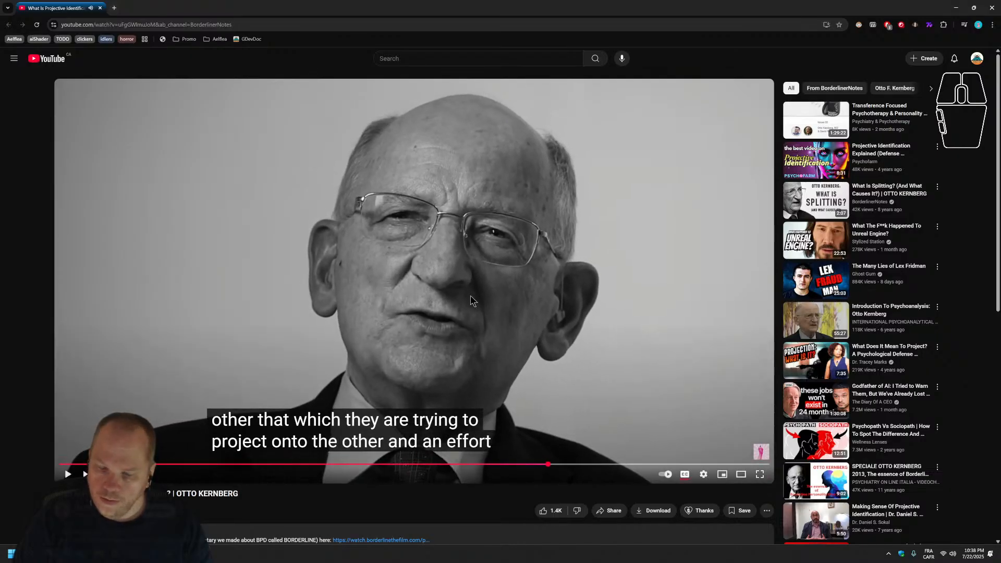
pyautogui.click(508, 371)
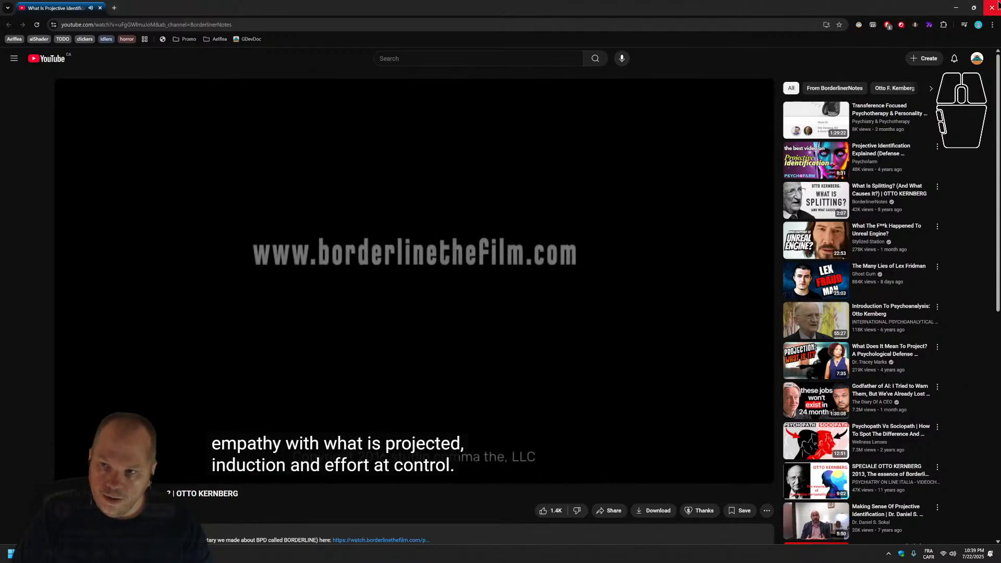
pyautogui.click(998, 5)
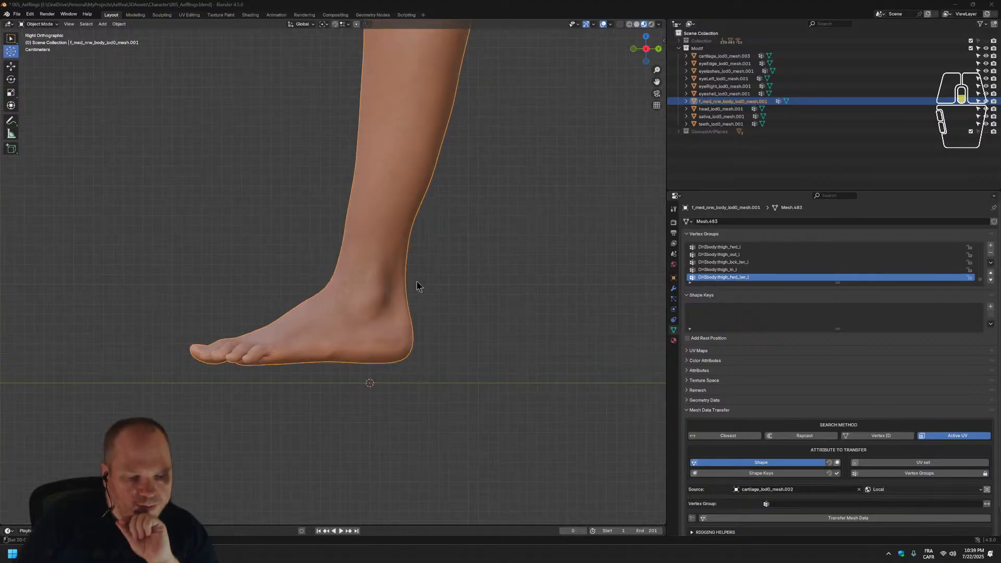
# Examine the body mesh's foot and origin point in side view, followed by the whole character from several angles.
pyautogui.scroll(1, 423, 292)
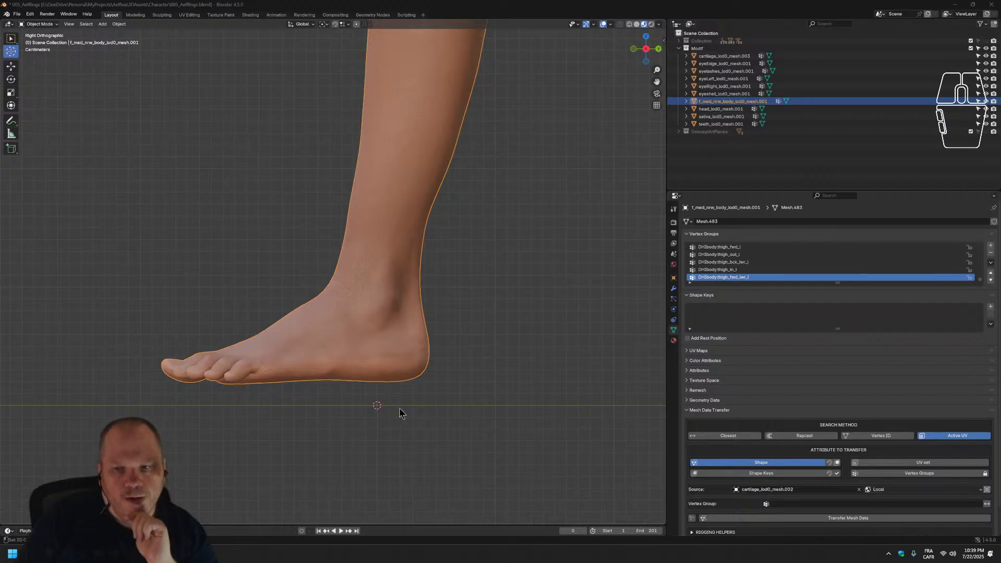
pyautogui.scroll(-1, 390, 402)
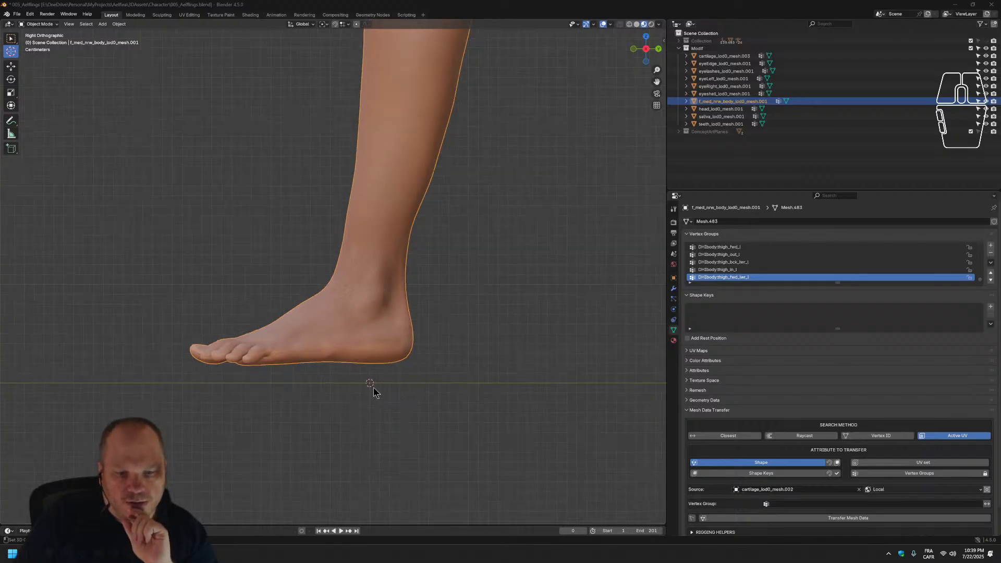
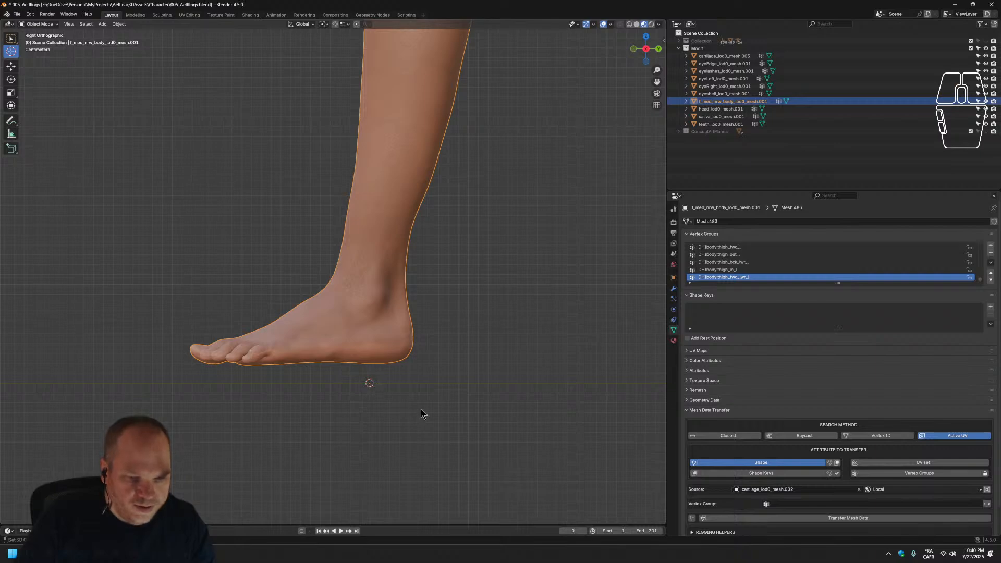
pyautogui.scroll(-1, 412, 402)
pyautogui.scroll(3, 403, 398)
pyautogui.scroll(-1, 468, 401)
pyautogui.moveTo(469, 400); pyautogui.dragTo(459, 248, button='middle')
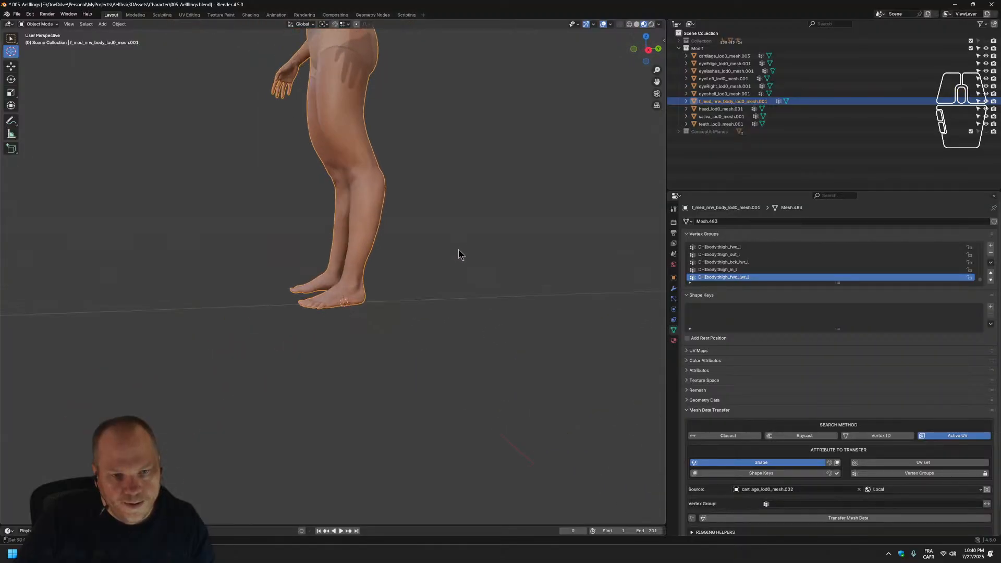
pyautogui.keyDown('shift'); pyautogui.moveTo(434, 183); pyautogui.dragTo(498, 272, button='middle'); pyautogui.keyUp('shift')
pyautogui.scroll(1, 570, 98)
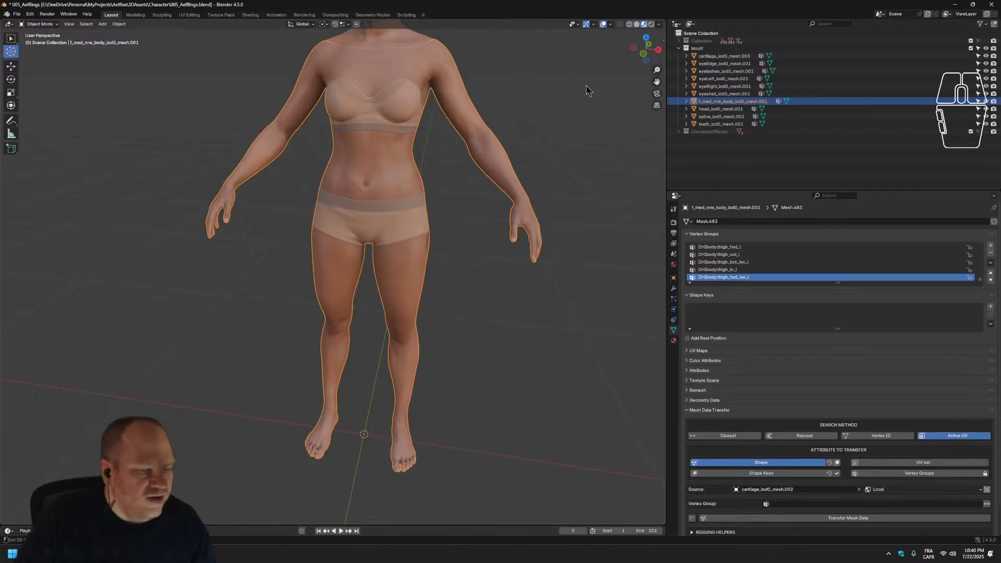
pyautogui.moveTo(505, 205); pyautogui.dragTo(499, 196, button='middle')
pyautogui.keyDown('shift'); pyautogui.moveTo(618, 203); pyautogui.dragTo(569, 389, button='middle'); pyautogui.keyUp('shift')
pyautogui.moveTo(510, 210); pyautogui.dragTo(421, 210, button='middle')
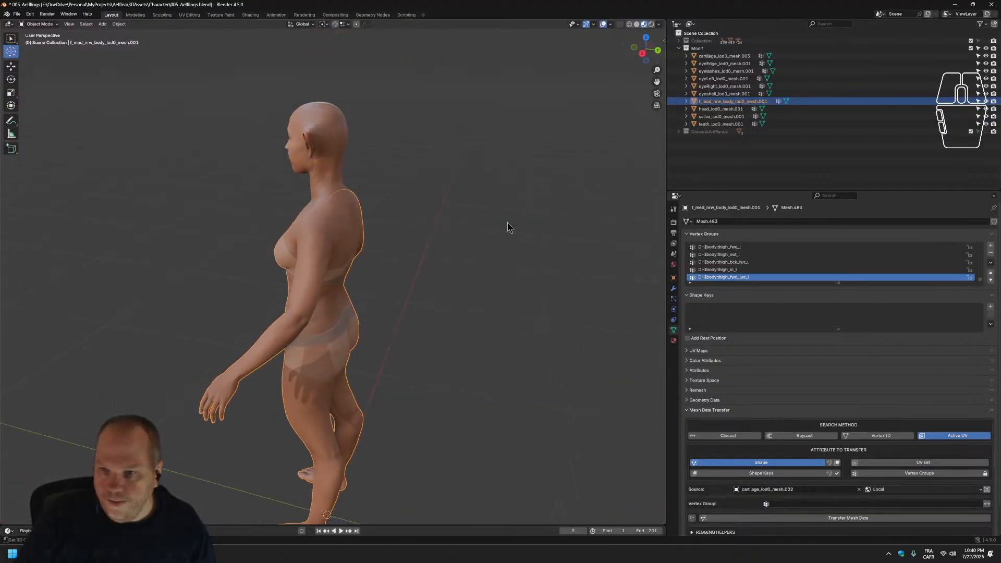
pyautogui.moveTo(508, 227); pyautogui.dragTo(473, 250, button='middle')
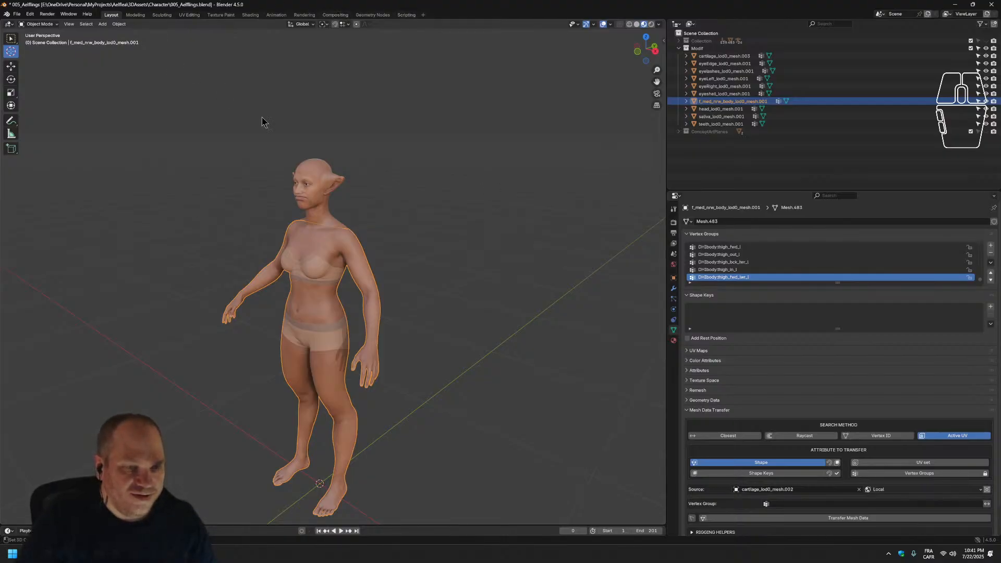
# Undo the recent edits back past the body and head changes until the head has its human ears in Object Mode.
pyautogui.hotkey('ctrl', 'z')
pyautogui.hotkey('ctrl', 'z')
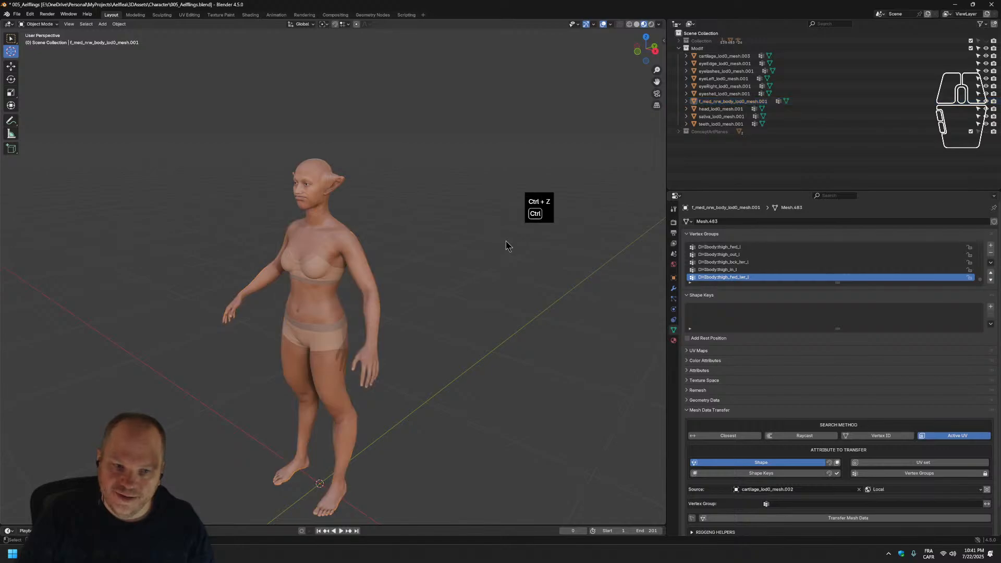
pyautogui.hotkey('ctrl', 'z')
pyautogui.hotkey('ctrl', 'z')
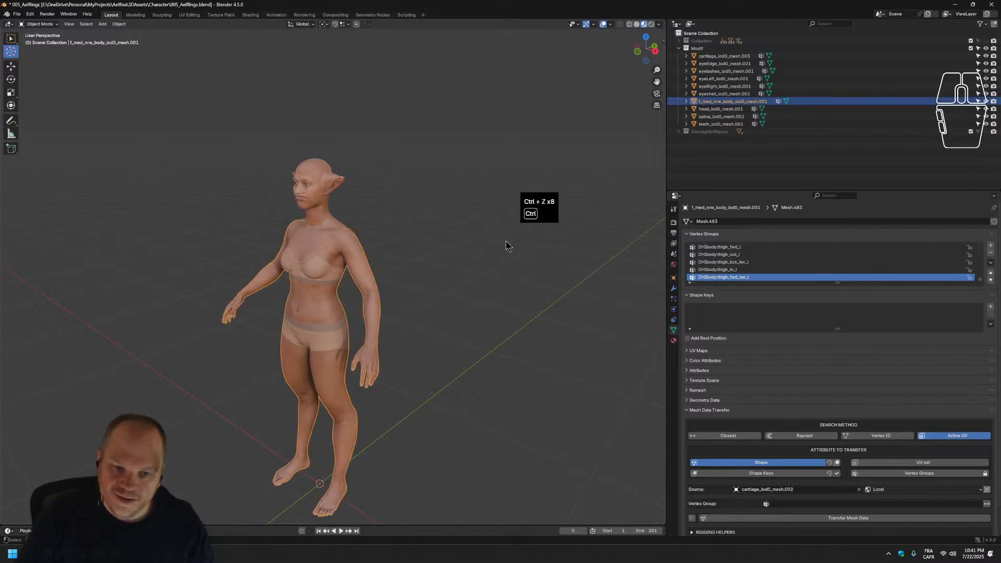
pyautogui.hotkey('ctrl', 'z')
pyautogui.hotkey('ctrl', 'z')
pyautogui.hotkey('ctrl', 'z')
pyautogui.hotkey('ctrl', 'z')
pyautogui.hotkey('ctrl', 'z')
pyautogui.hotkey('ctrl', 'z')
pyautogui.hotkey('ctrl', 'z')
pyautogui.hotkey('ctrl', 'z')
pyautogui.hotkey('ctrl', 'z')
pyautogui.hotkey('ctrl', 'z')
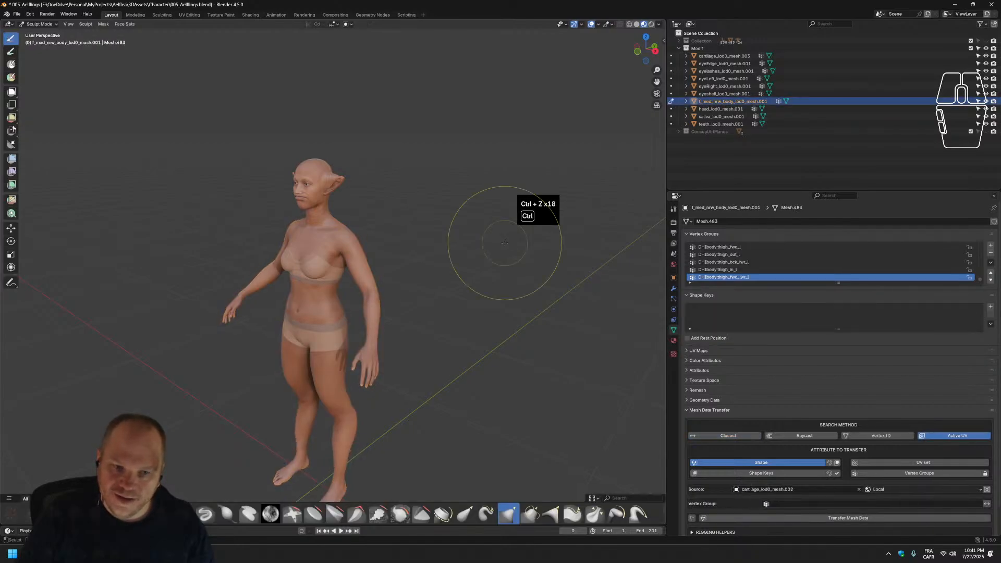
pyautogui.hotkey('ctrl', 'z')
pyautogui.hotkey('ctrl', 'z')
pyautogui.hotkey('ctrl', 'z')
pyautogui.hotkey('ctrl', 'z')
pyautogui.hotkey('ctrl', 'z')
pyautogui.hotkey('ctrl', 'z')
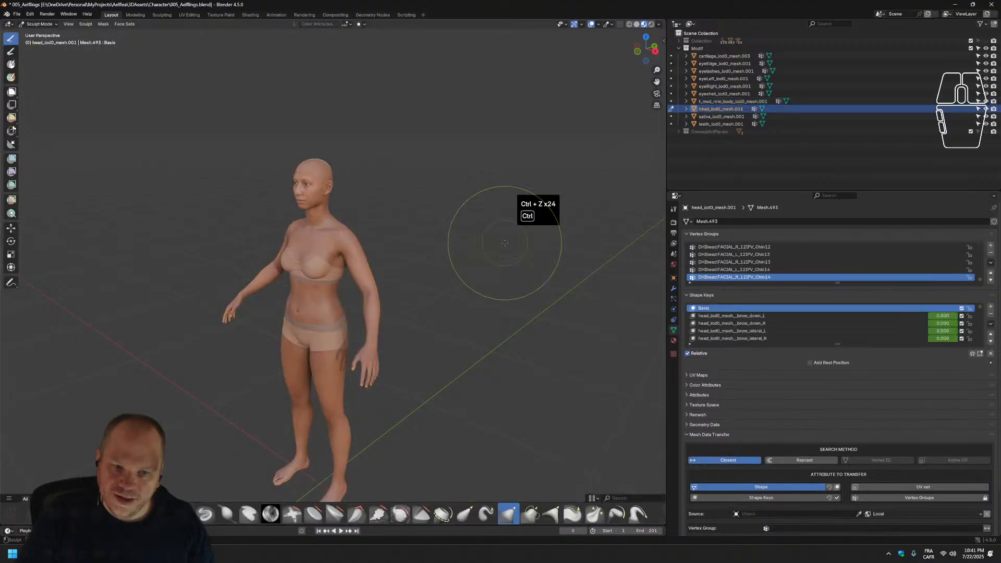
pyautogui.hotkey('ctrl', 'z')
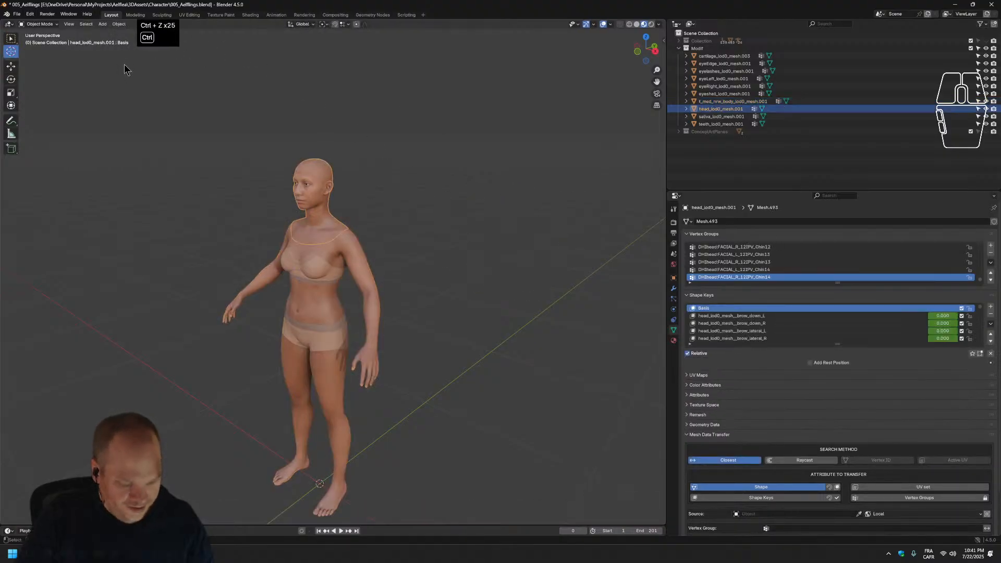
# Check the restored head up close and save the Blender file.
pyautogui.scroll(4, 246, 147)
pyautogui.moveTo(268, 139); pyautogui.dragTo(299, 135, button='middle')
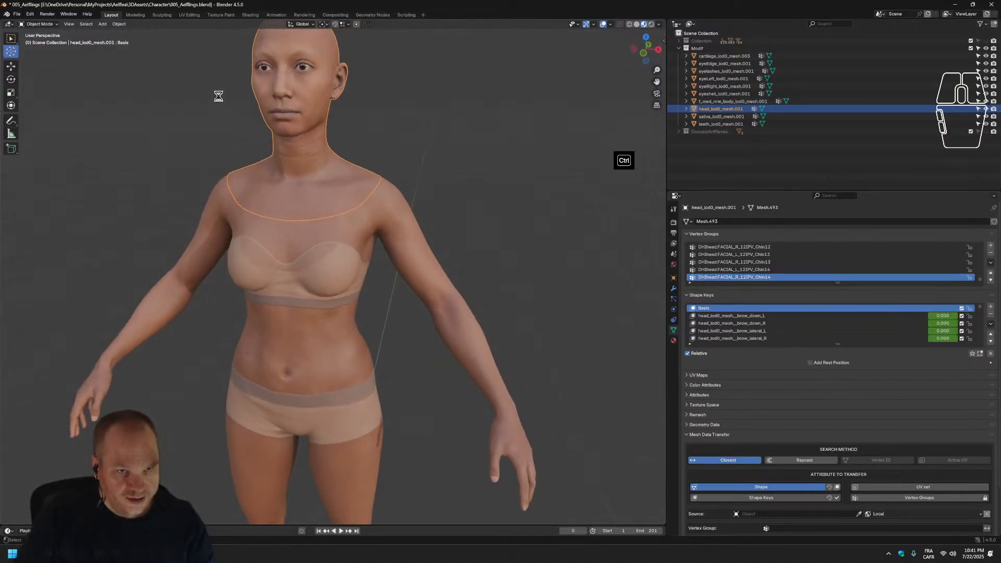
pyautogui.hotkey('ctrl', 's')
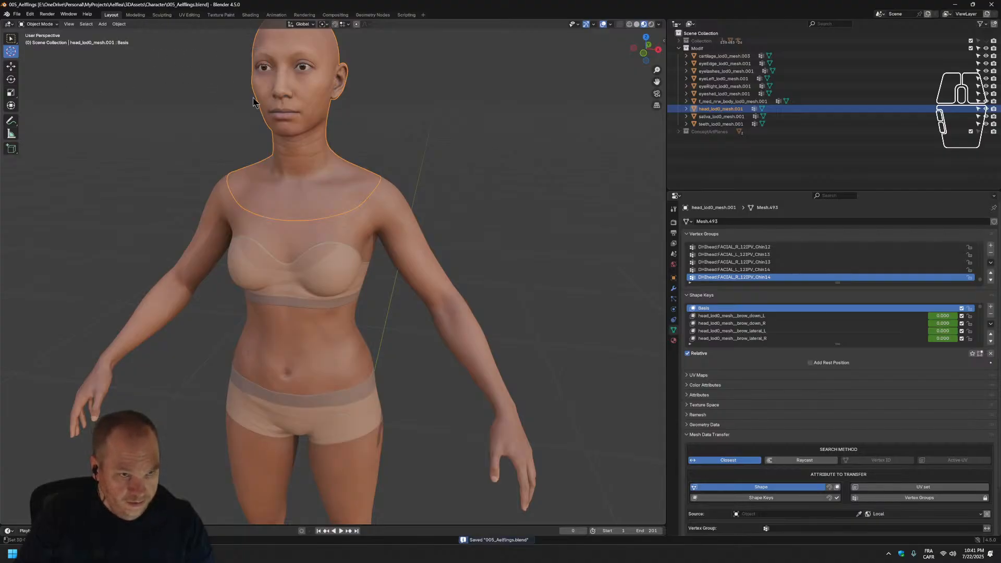
# Place the 3D cursor on the character's forehead.
pyautogui.moveTo(328, 106); pyautogui.dragTo(396, 108, button='middle')
pyautogui.keyDown('shift'); pyautogui.moveTo(465, 93); pyautogui.dragTo(485, 250, button='middle'); pyautogui.keyUp('shift')
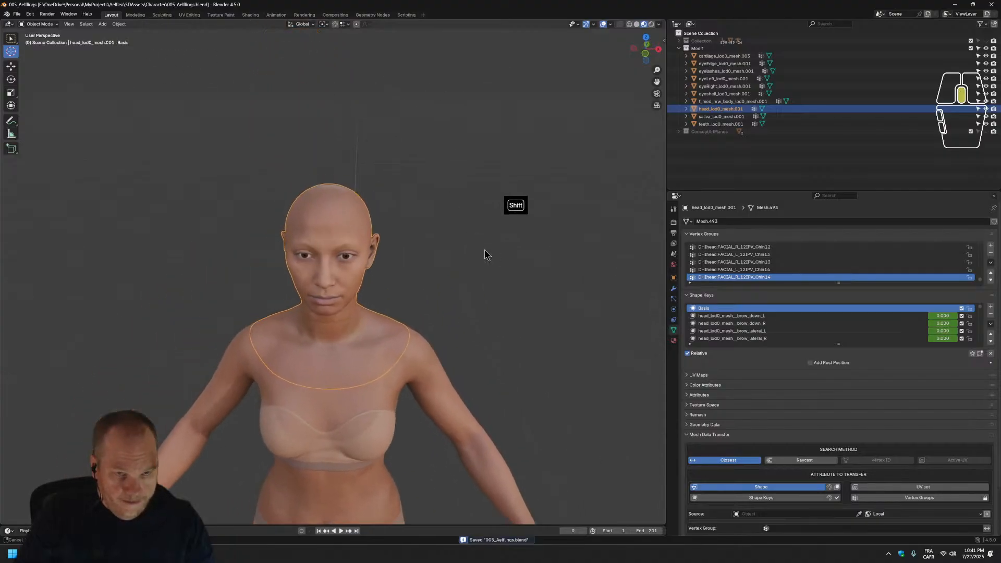
pyautogui.scroll(3, 485, 250)
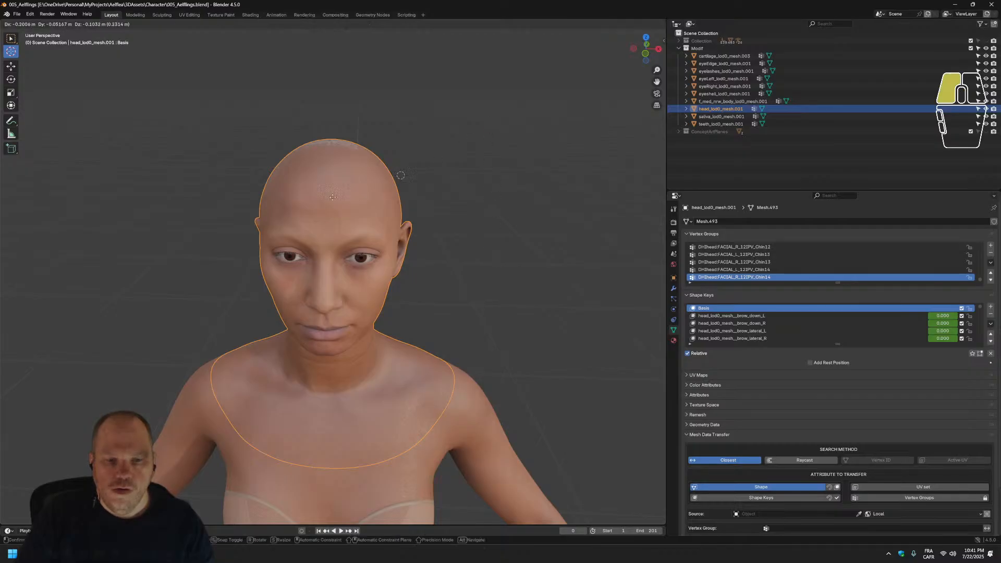
pyautogui.click(298, 230)
pyautogui.scroll(-6, 462, 259)
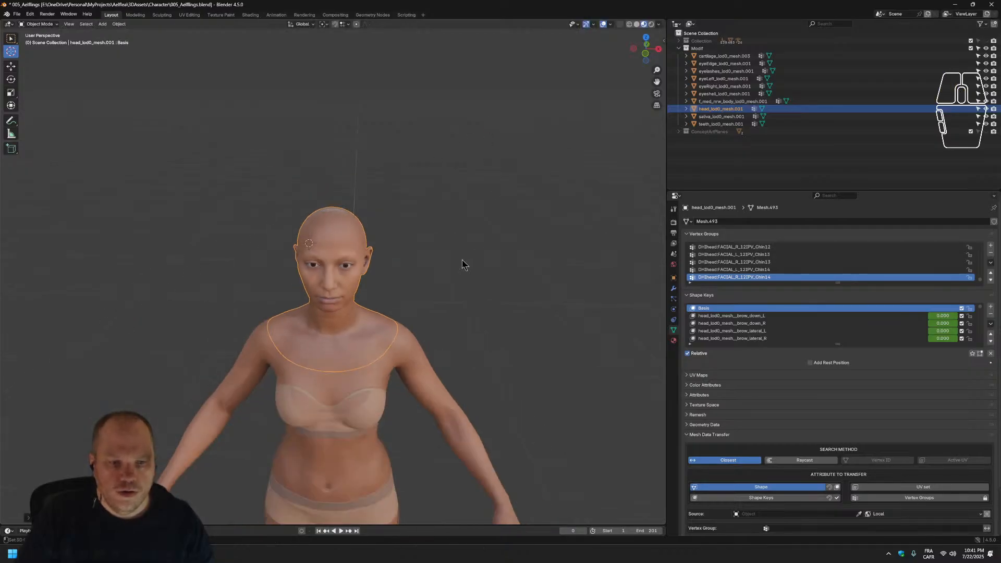
# Put the 3D cursor back at the world origin on the floor between the feet, checking it in front orthographic view.
pyautogui.moveTo(319, 488); pyautogui.dragTo(381, 488)
pyautogui.moveTo(381, 488); pyautogui.dragTo(438, 351, button='middle')
pyautogui.keyDown('shift'); pyautogui.moveTo(432, 439); pyautogui.dragTo(420, 222, button='middle'); pyautogui.keyUp('shift')
pyautogui.scroll(5, 365, 292)
pyautogui.moveTo(271, 229); pyautogui.dragTo(275, 288, button='middle')
pyautogui.scroll(3, 364, 489)
pyautogui.keyDown('shift'); pyautogui.moveTo(364, 488); pyautogui.dragTo(290, 346, button='middle'); pyautogui.keyUp('shift')
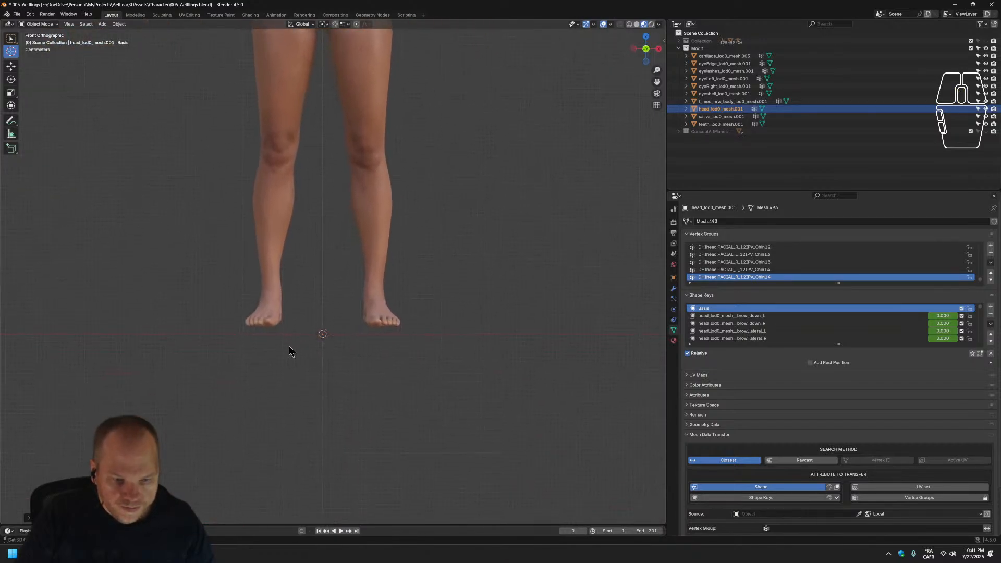
pyautogui.scroll(2, 302, 387)
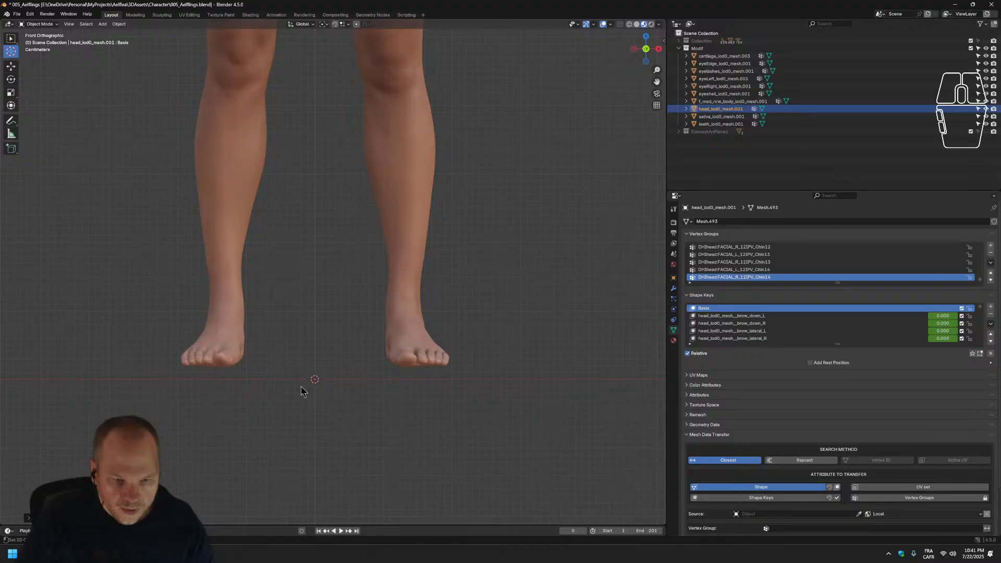
pyautogui.keyDown('ctrl'); pyautogui.click(327, 368); pyautogui.keyUp('ctrl')
# Inspect the 3D cursor's position on the floor below the heel in right orthographic view and from the front.
pyautogui.moveTo(322, 383); pyautogui.dragTo(240, 328, button='middle')
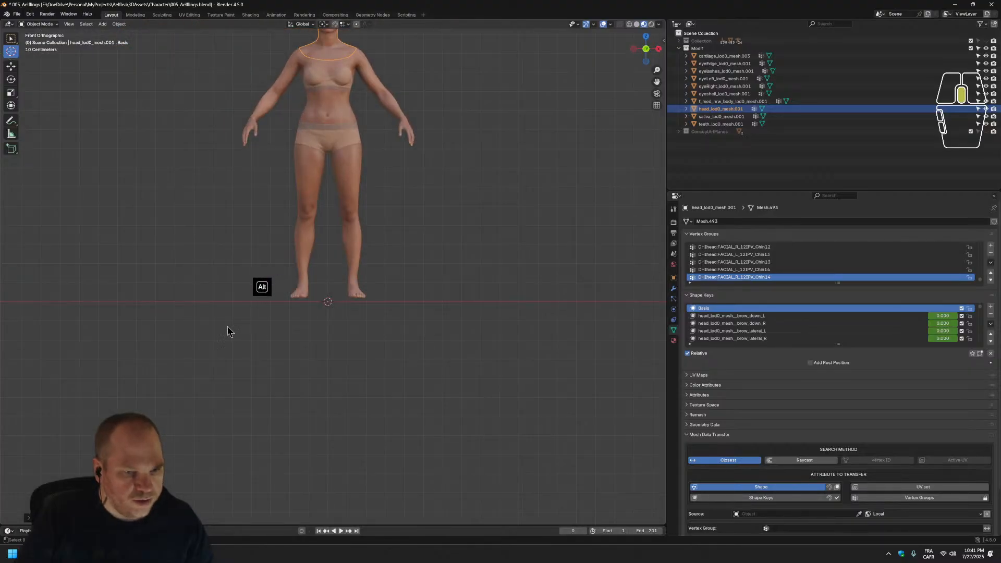
pyautogui.scroll(5, 226, 327)
pyautogui.moveTo(393, 360); pyautogui.dragTo(278, 356, button='middle')
pyautogui.keyDown('shift'); pyautogui.moveTo(279, 306); pyautogui.dragTo(478, 326, button='middle'); pyautogui.keyUp('shift')
pyautogui.scroll(2, 432, 320)
pyautogui.scroll(2, 315, 415)
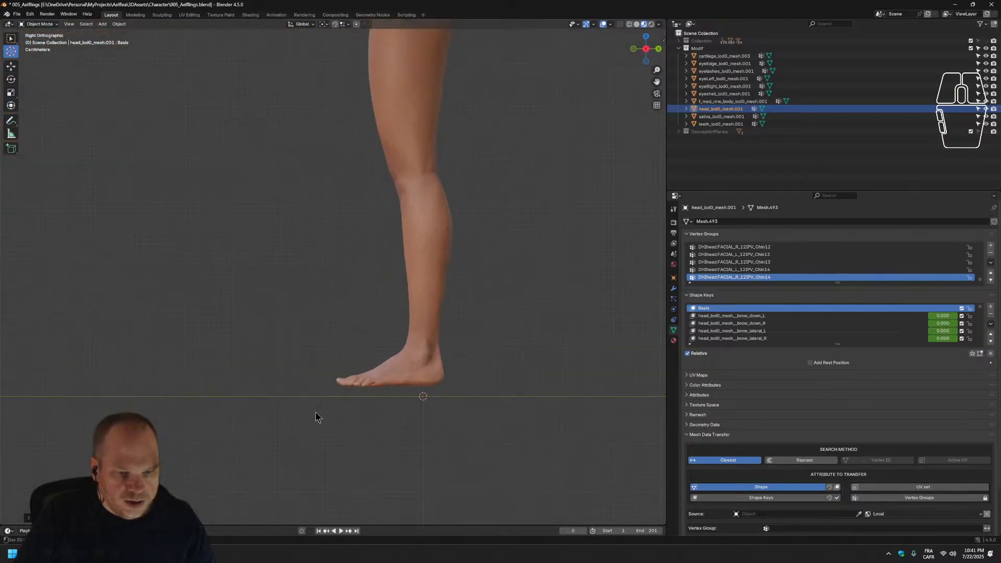
pyautogui.moveTo(396, 410); pyautogui.dragTo(465, 409, button='middle')
pyautogui.keyDown('ctrl'); pyautogui.click(420, 397); pyautogui.keyUp('ctrl')
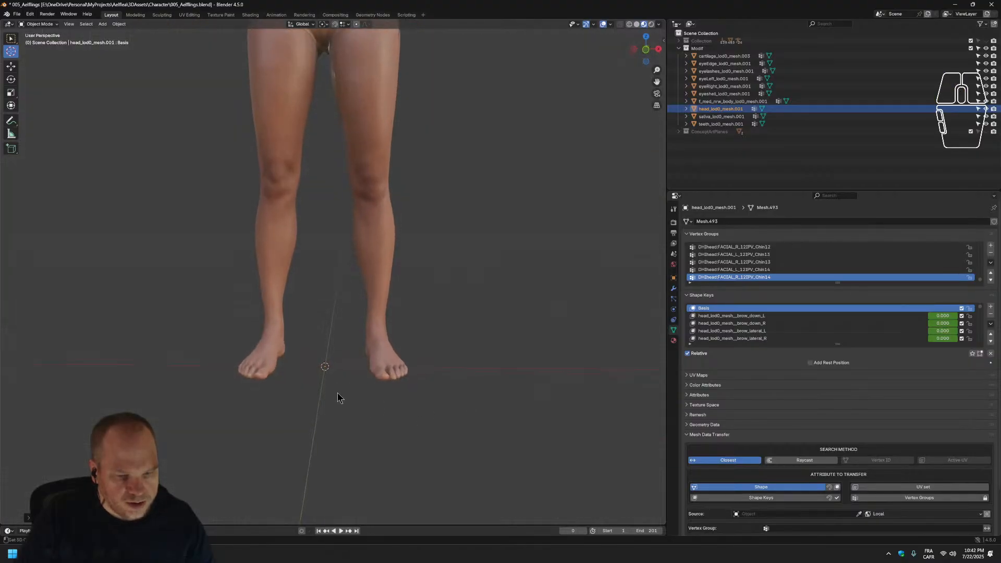
pyautogui.keyDown('ctrl'); pyautogui.click(325, 378); pyautogui.keyUp('ctrl')
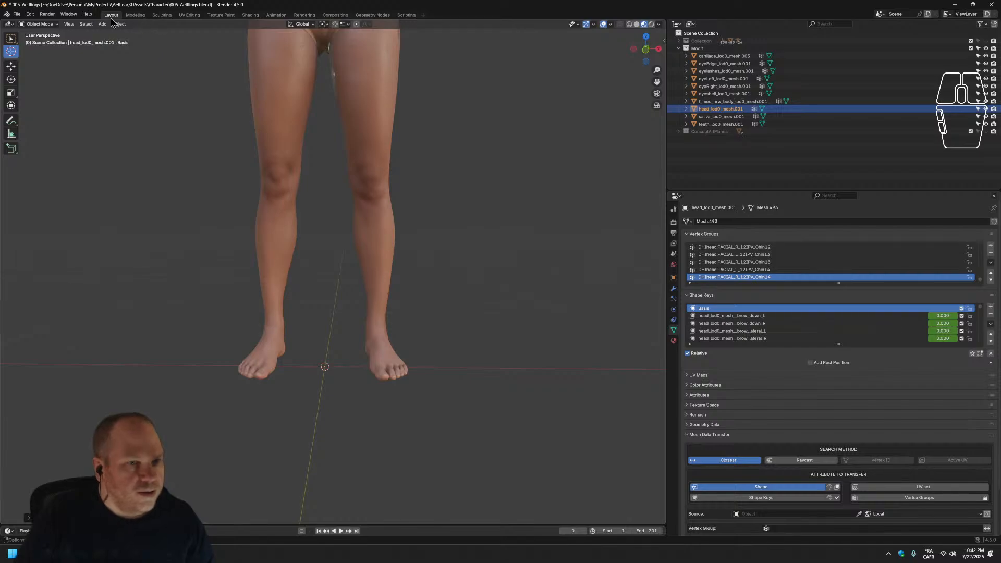
# Compare the feet's placement relative to the 3D cursor and floor line in perspective, right and front orthographic views.
pyautogui.moveTo(146, 232); pyautogui.dragTo(143, 226, button='middle')
pyautogui.scroll(4, 306, 434)
pyautogui.moveTo(305, 434); pyautogui.dragTo(286, 423, button='middle')
pyautogui.scroll(-3, 287, 424)
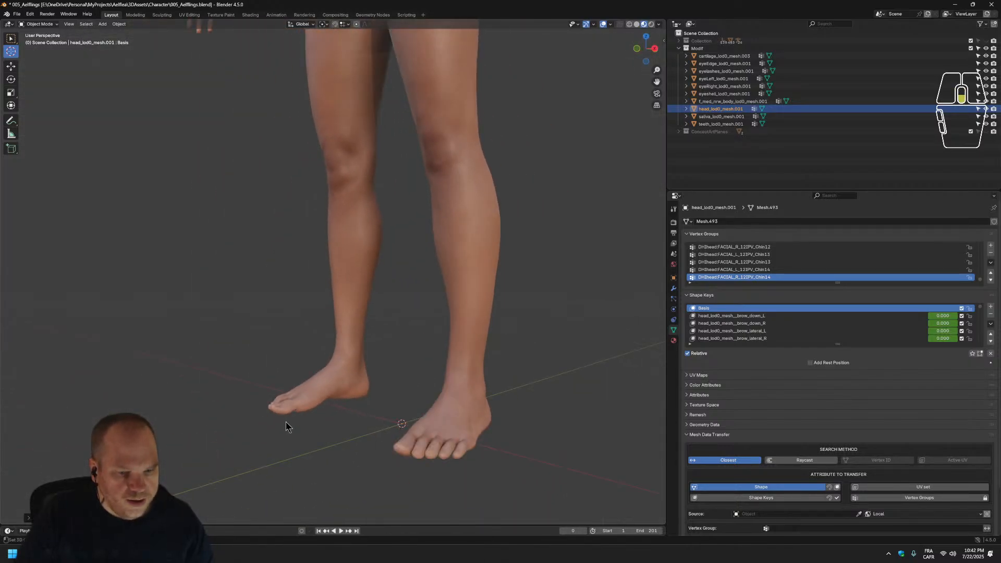
pyautogui.moveTo(452, 385); pyautogui.dragTo(414, 371, button='middle')
pyautogui.keyDown('alt'); pyautogui.scroll(1, 512, 504); pyautogui.keyUp('alt')
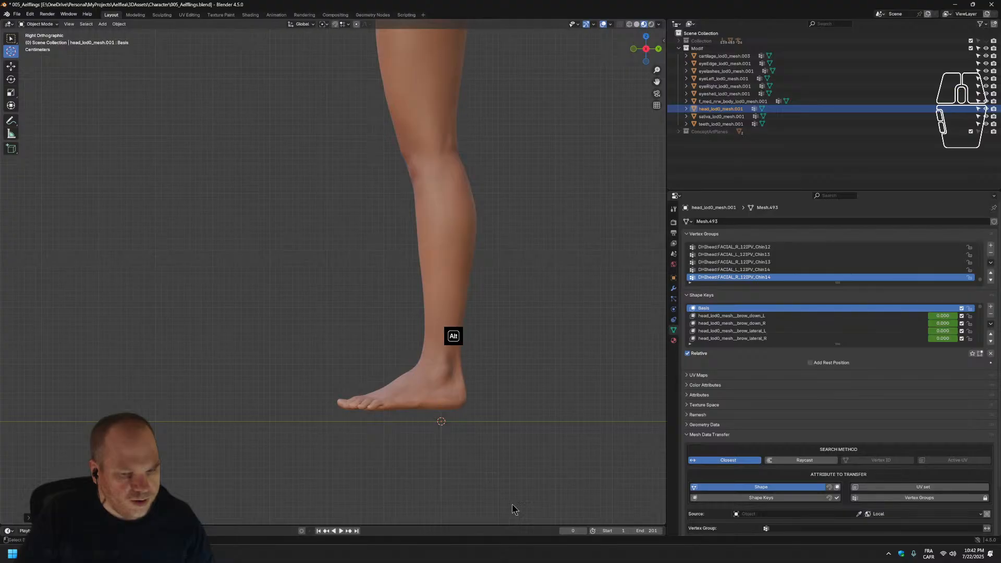
pyautogui.scroll(2, 512, 503)
pyautogui.keyDown('shift'); pyautogui.moveTo(564, 429); pyautogui.dragTo(486, 396, button='middle'); pyautogui.keyUp('shift')
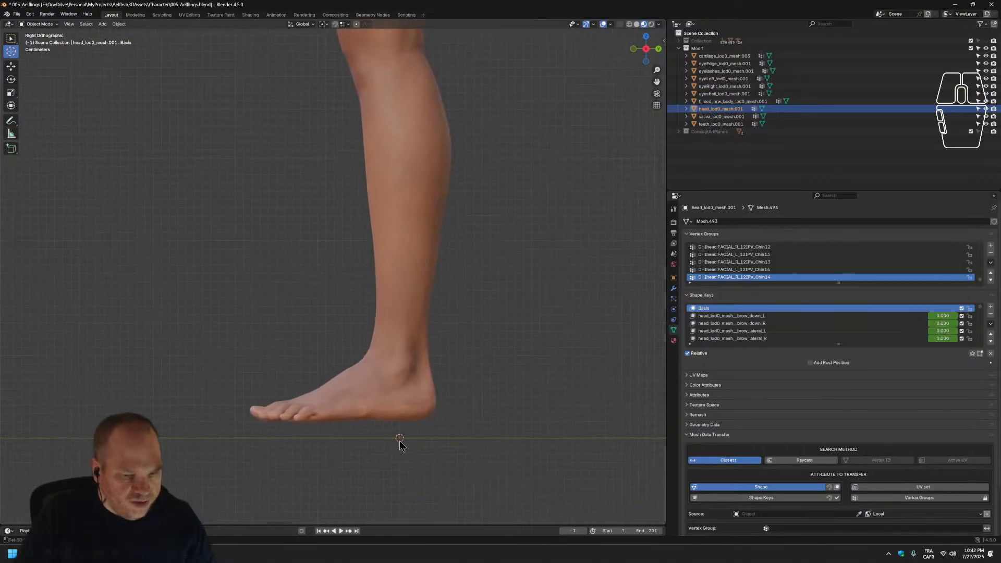
pyautogui.moveTo(377, 439); pyautogui.dragTo(448, 428, button='middle')
pyautogui.moveTo(314, 423); pyautogui.dragTo(314, 447, button='middle')
pyautogui.moveTo(312, 440)
pyautogui.mouseDown()
pyautogui.moveTo(319, 433)
pyautogui.moveTo(311, 439)
pyautogui.moveTo(326, 449)
pyautogui.mouseUp()
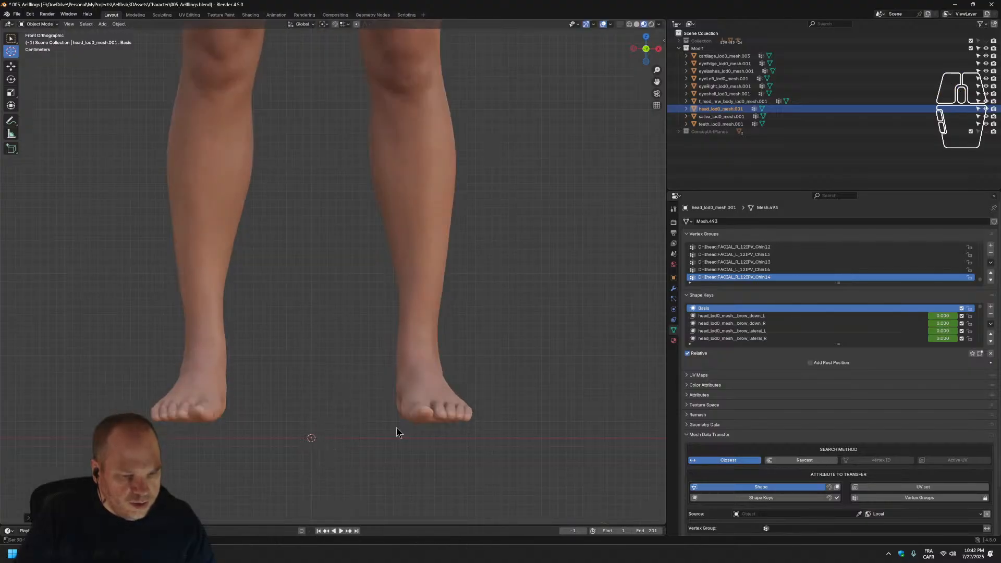
pyautogui.moveTo(397, 427); pyautogui.dragTo(308, 416, button='middle')
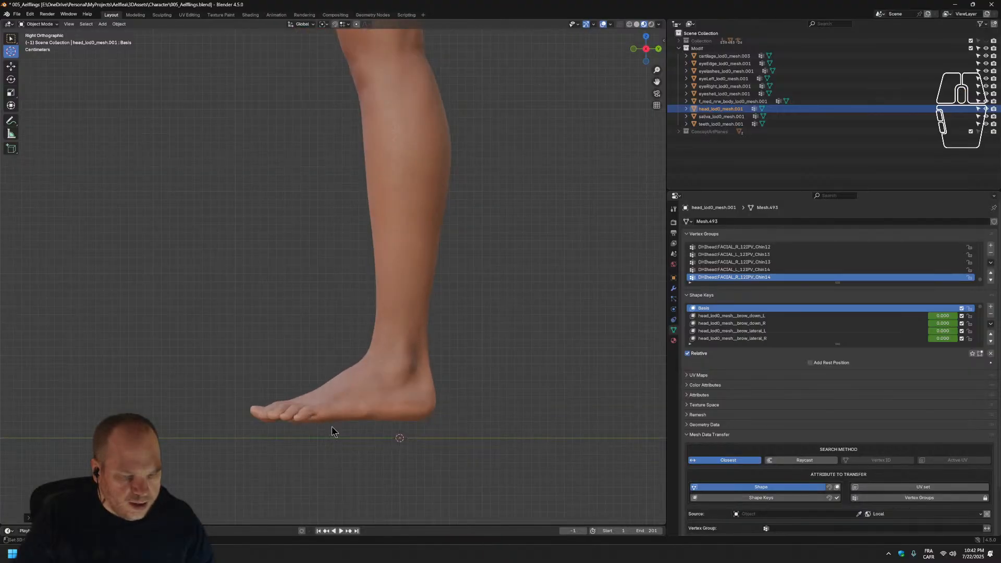
# Examine the gap between the sole of the foot and the floor line in close-up from several angles.
pyautogui.scroll(1, 399, 444)
pyautogui.moveTo(515, 400); pyautogui.dragTo(318, 268, button='middle')
pyautogui.scroll(3, 320, 439)
pyautogui.scroll(2, 337, 425)
pyautogui.scroll(4, 332, 386)
pyautogui.moveTo(332, 390); pyautogui.dragTo(281, 389, button='middle')
pyautogui.scroll(-2, 458, 420)
pyautogui.scroll(1, 459, 419)
pyautogui.scroll(-6, 450, 419)
pyautogui.moveTo(252, 400); pyautogui.dragTo(106, 416, button='middle')
pyautogui.scroll(6, 300, 387)
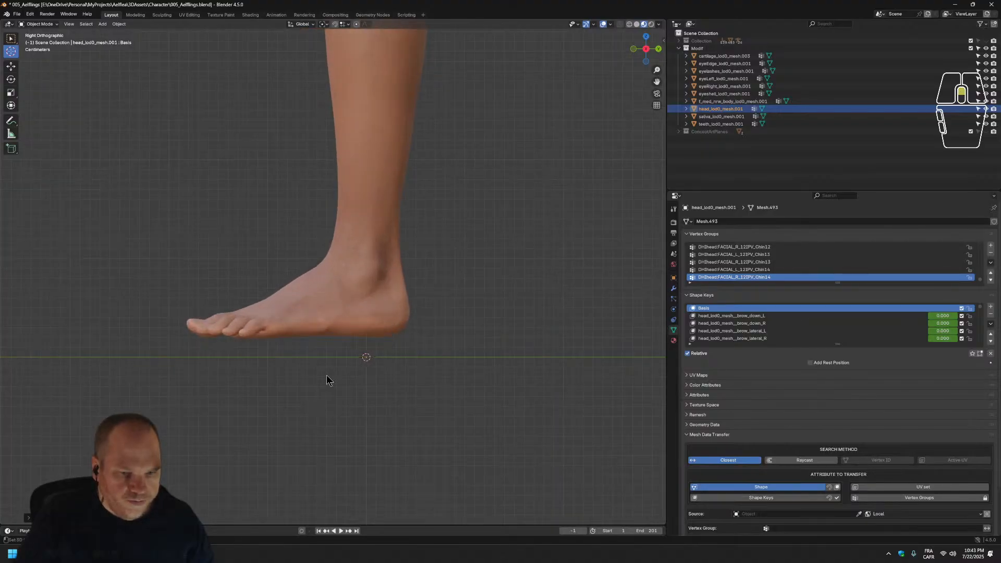
# Review the legs, feet and whole figure in perspective relative to the 3D cursor and the floor axes.
pyautogui.moveTo(278, 389); pyautogui.dragTo(311, 395, button='middle')
pyautogui.scroll(-3, 311, 395)
pyautogui.moveTo(281, 365); pyautogui.dragTo(524, 347, button='middle')
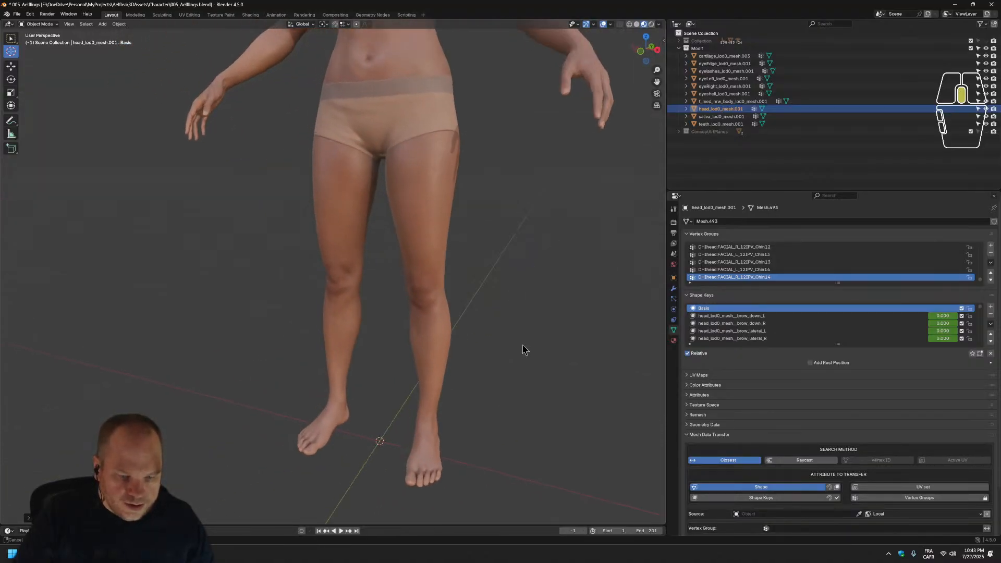
pyautogui.scroll(-2, 524, 348)
pyautogui.scroll(2, 524, 349)
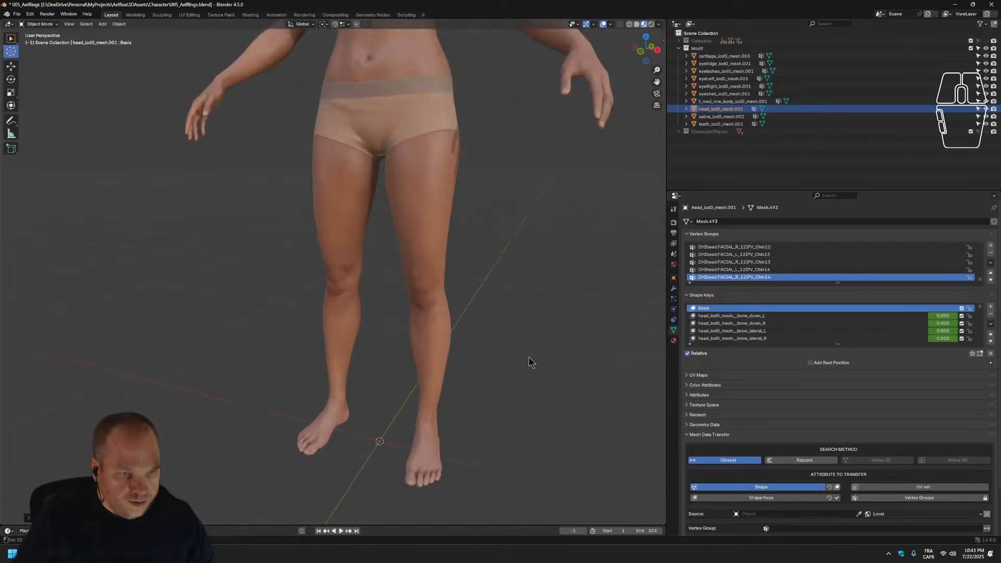
pyautogui.keyDown('shift'); pyautogui.moveTo(555, 284); pyautogui.dragTo(478, 397, button='middle'); pyautogui.keyUp('shift')
pyautogui.scroll(-2, 475, 403)
pyautogui.scroll(1, 468, 326)
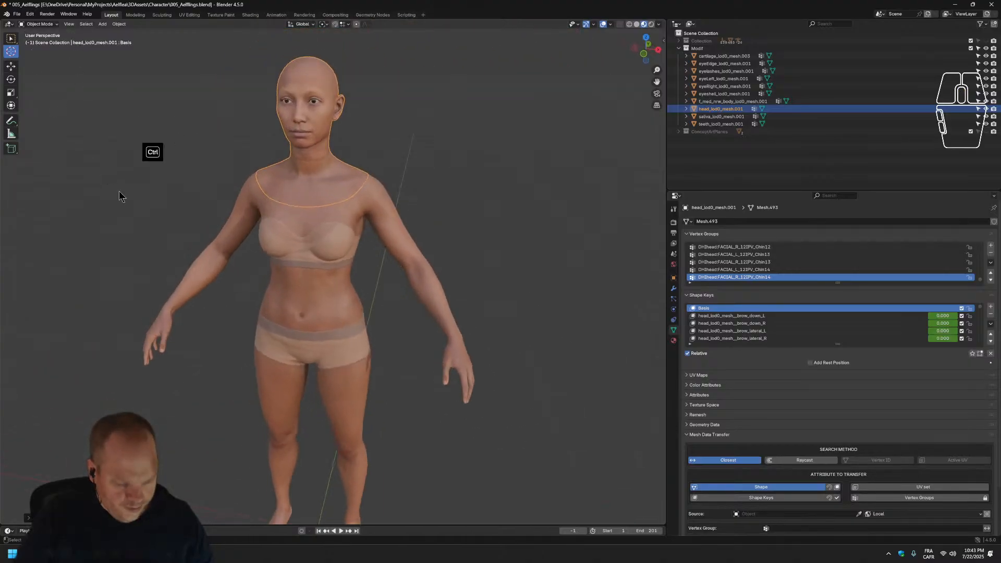
# Save the scene and rename the existing 005_Aelflings.blend file as 005_Aelflings_CleanModifBody.blend in the Save As file browser.
pyautogui.hotkey('ctrl', 's')
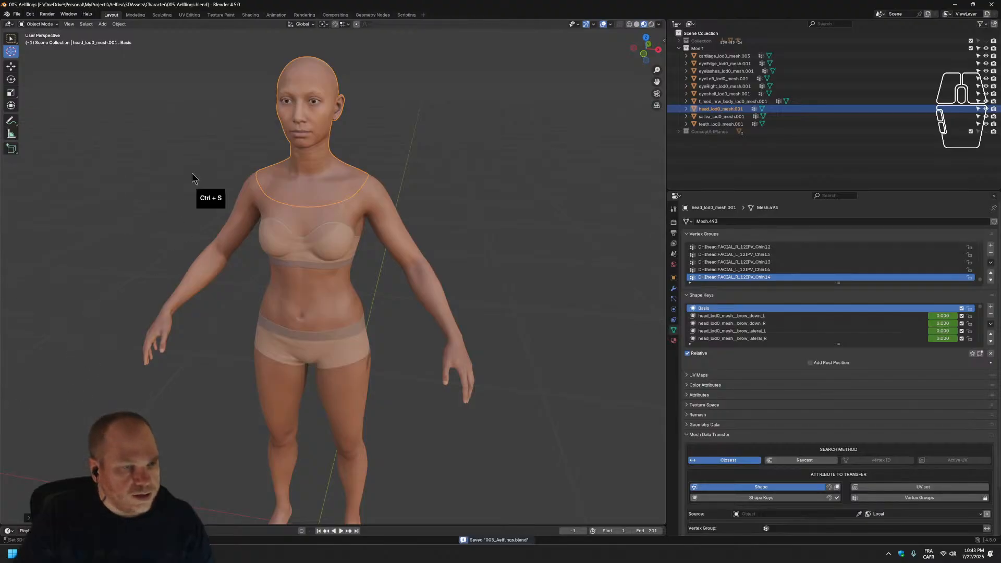
pyautogui.click(17, 14)
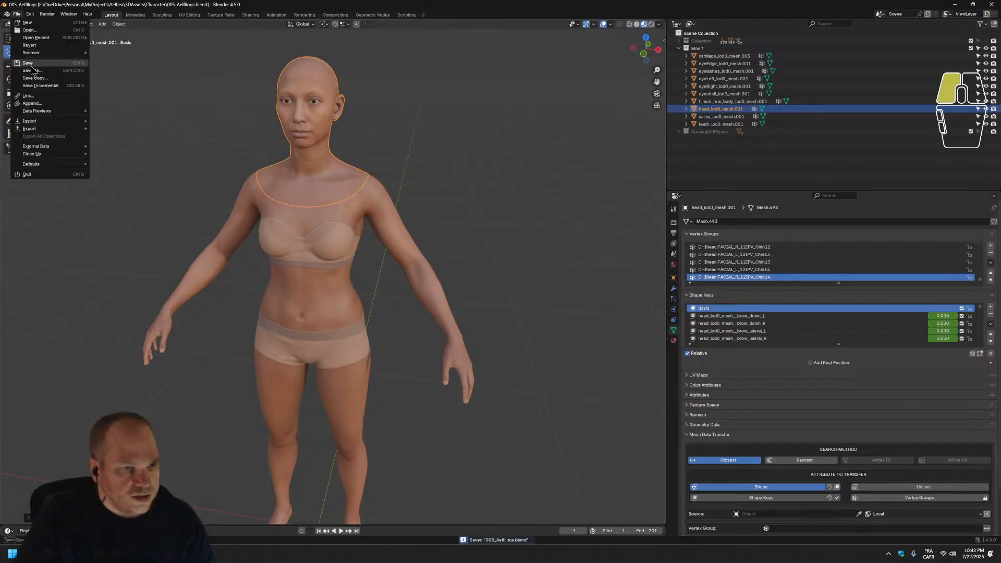
pyautogui.click(32, 71)
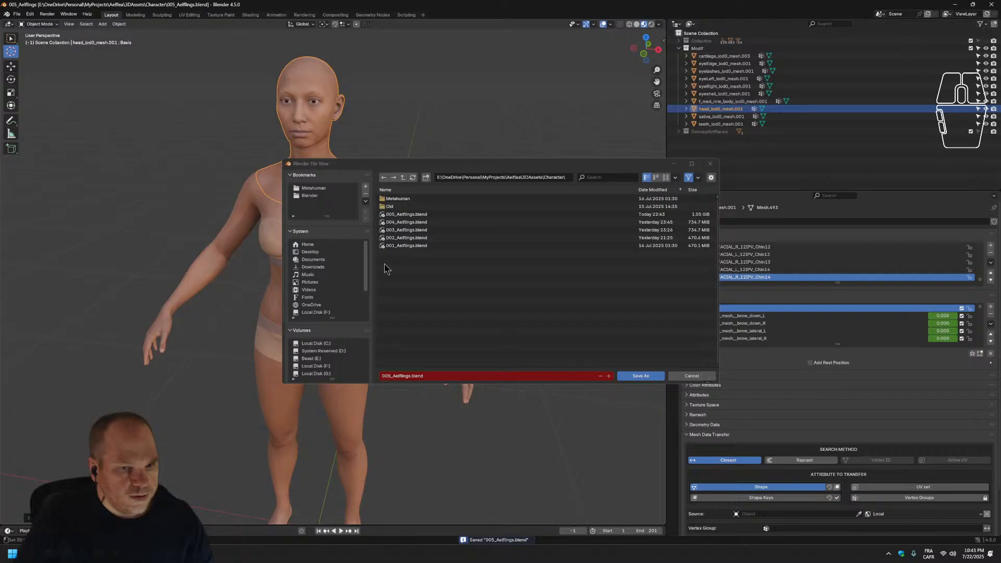
pyautogui.click(392, 377)
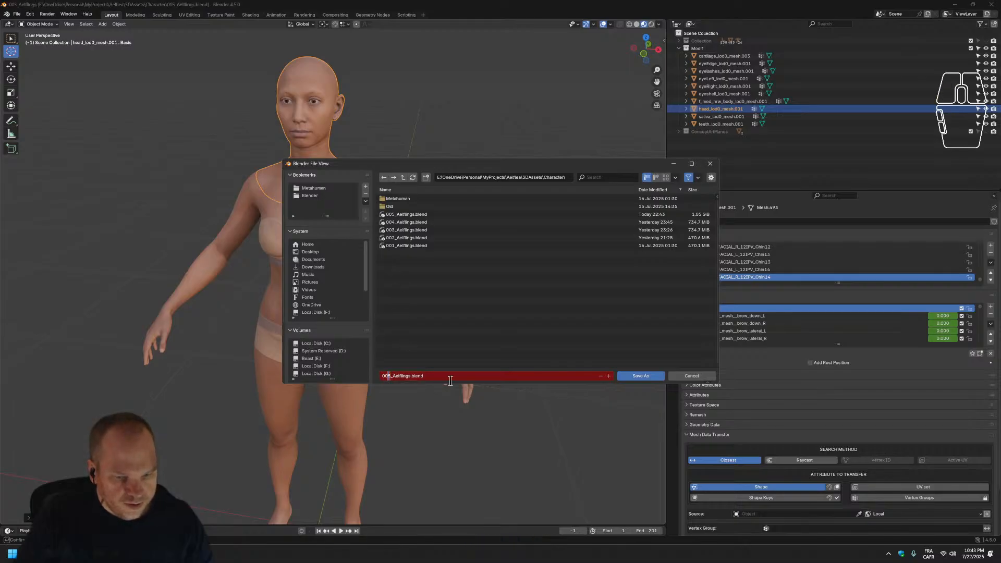
pyautogui.click(424, 215)
pyautogui.rightClick(418, 220)
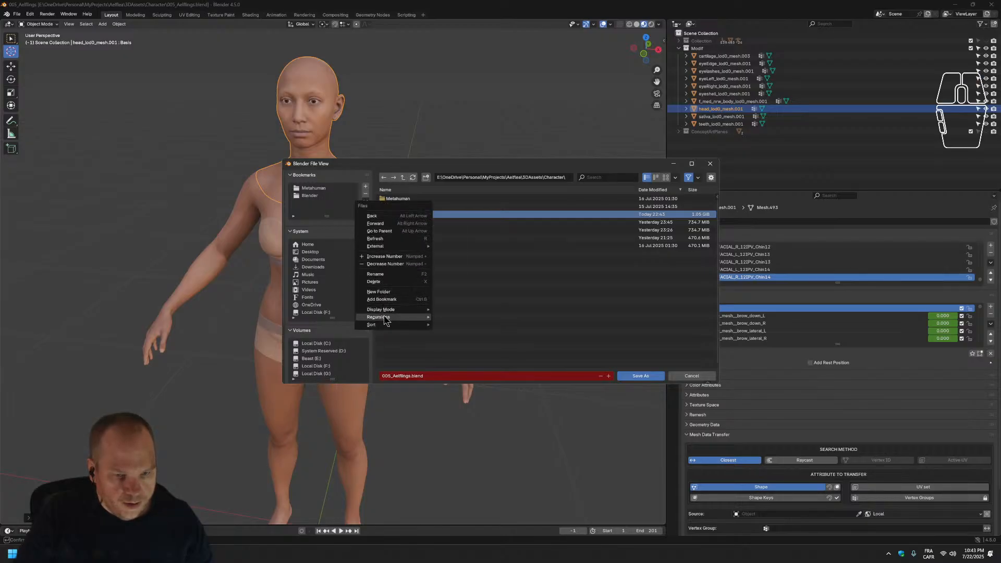
pyautogui.click(391, 276)
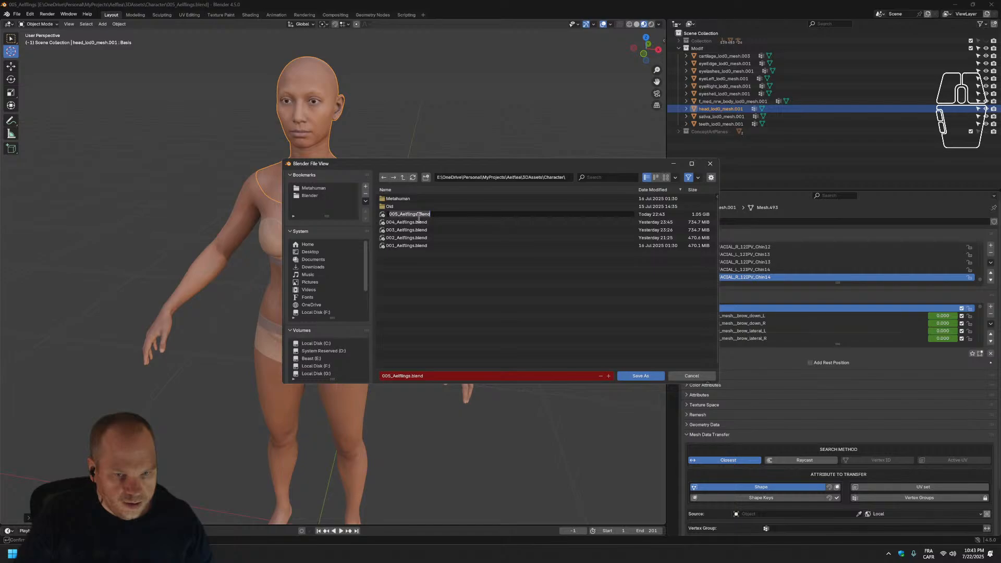
pyautogui.write('_')
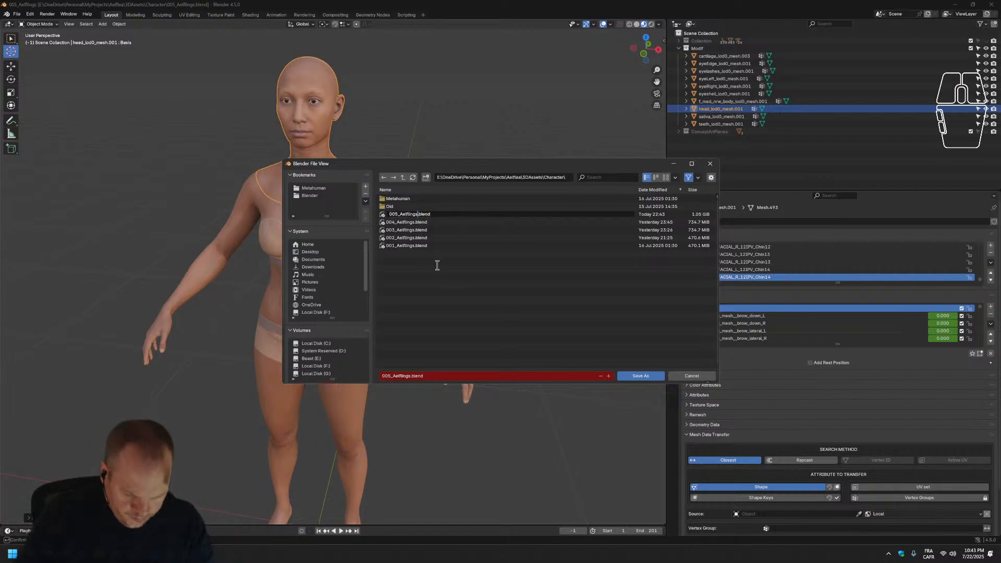
pyautogui.write('Cl')
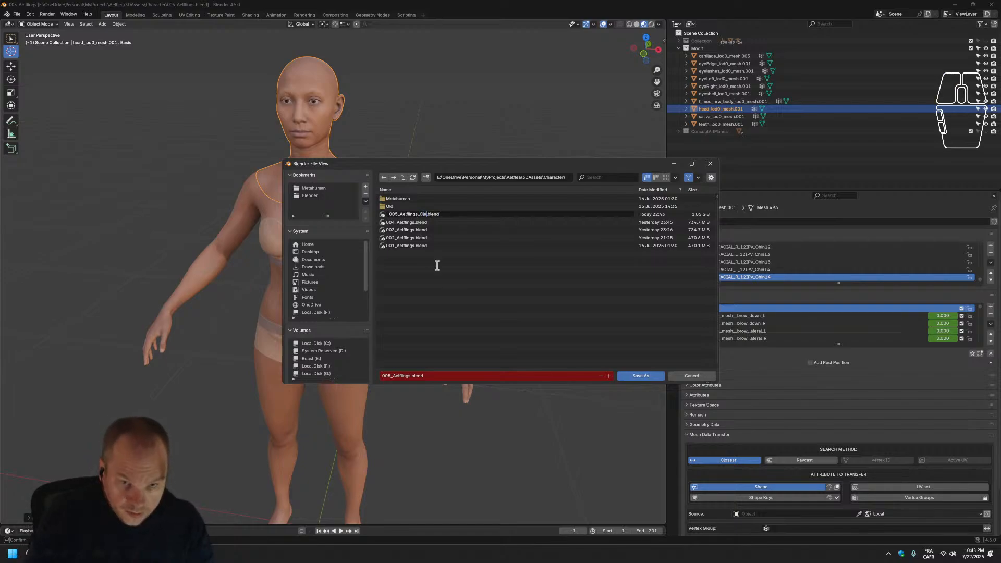
pyautogui.write('eanModifBody')
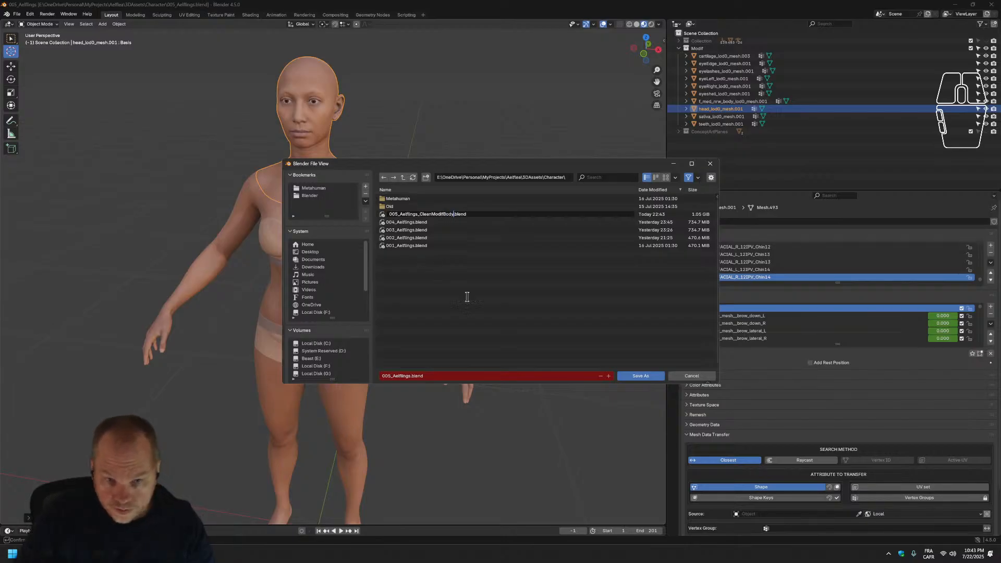
pyautogui.press('Return')
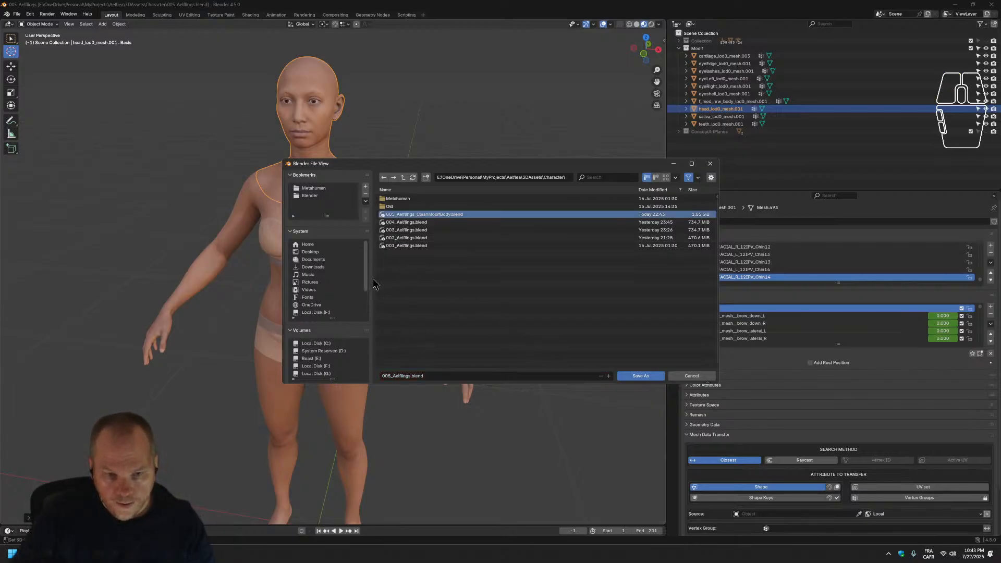
# Save the scene as a new version named 006_Aelflings_BigEyes.blend in the Character folder.
pyautogui.click(384, 377)
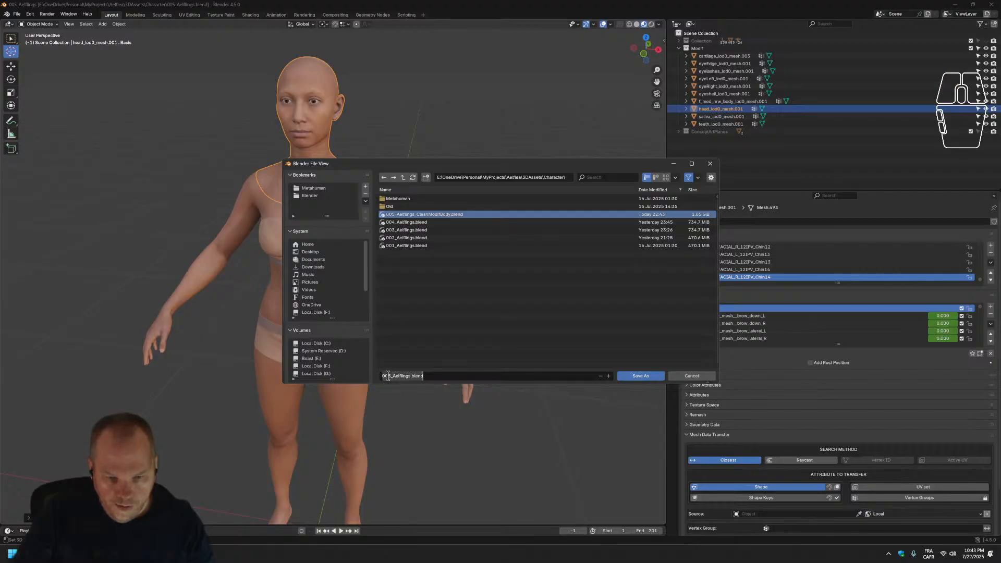
pyautogui.click(390, 376)
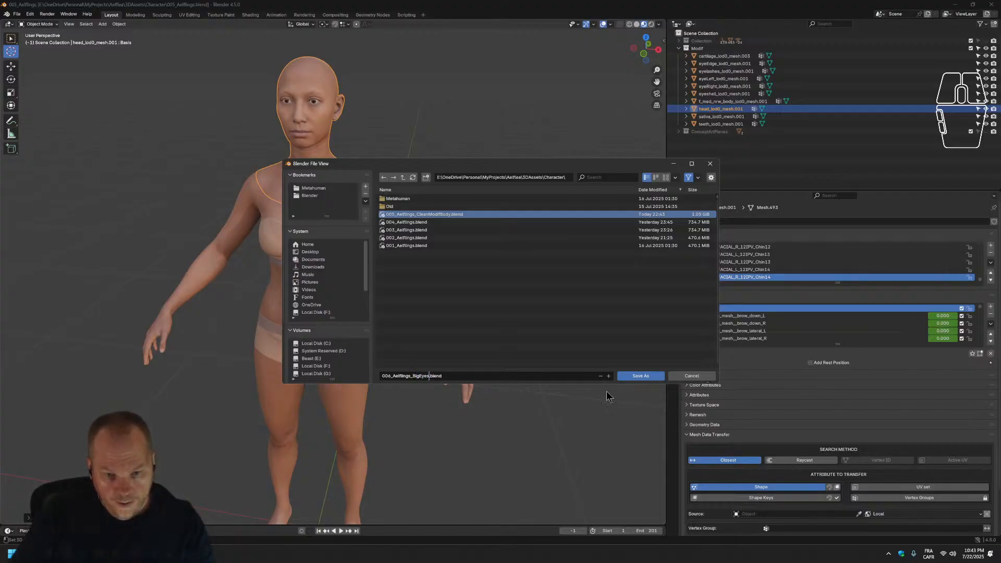
pyautogui.click(641, 377)
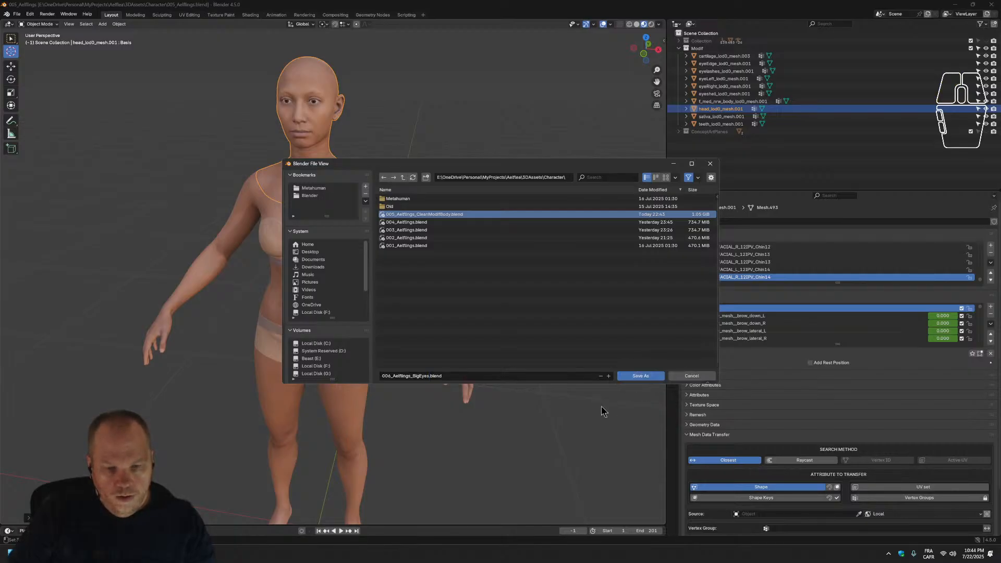
pyautogui.click(641, 376)
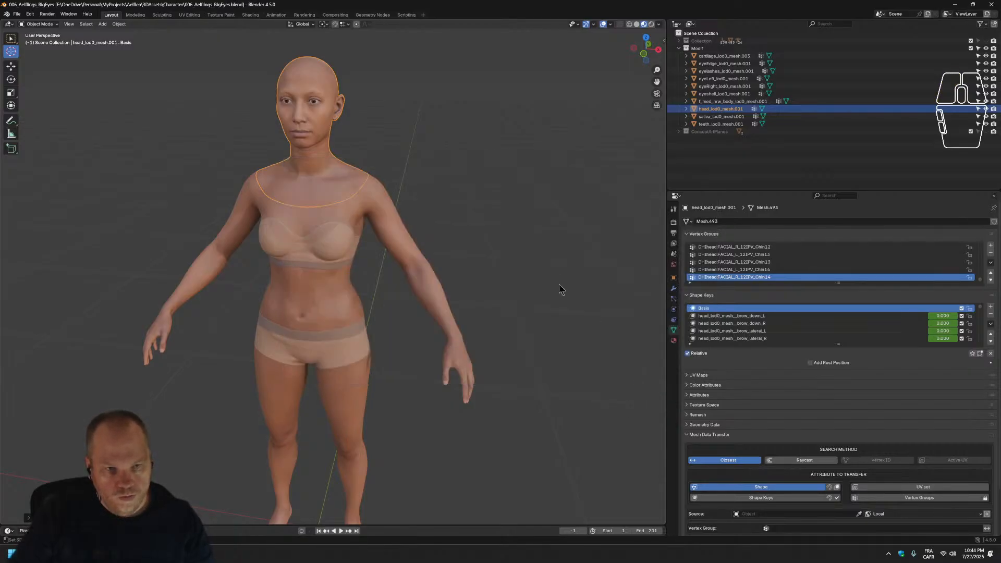
# Hide head_lod0_mesh.001 in the viewport and place the 3D cursor beside the exposed eyes and teeth.
pyautogui.moveTo(408, 158); pyautogui.dragTo(436, 121, button='middle')
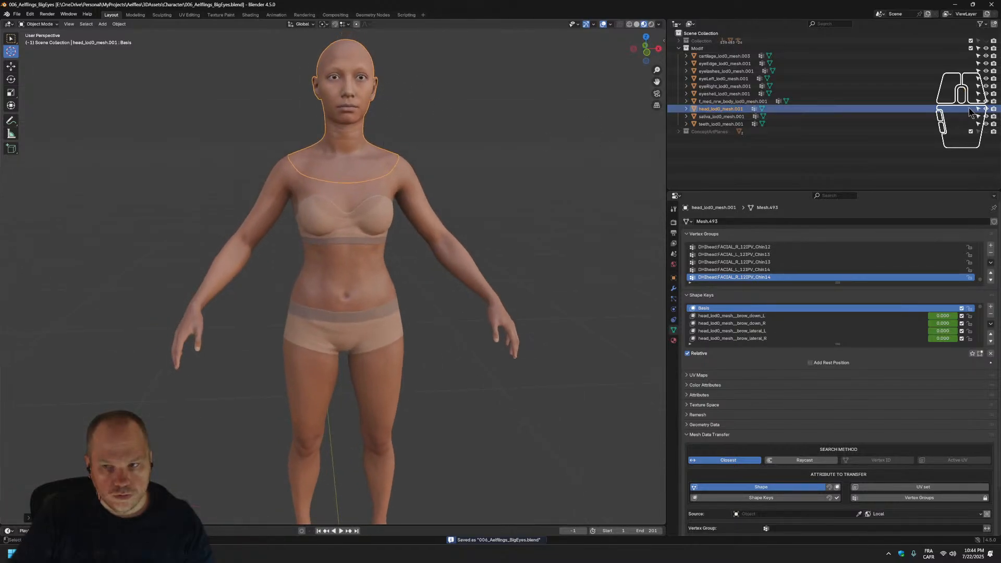
pyautogui.click(987, 109)
pyautogui.moveTo(423, 43); pyautogui.dragTo(285, 125)
pyautogui.moveTo(412, 115); pyautogui.dragTo(412, 115)
pyautogui.scroll(-4, 483, 170)
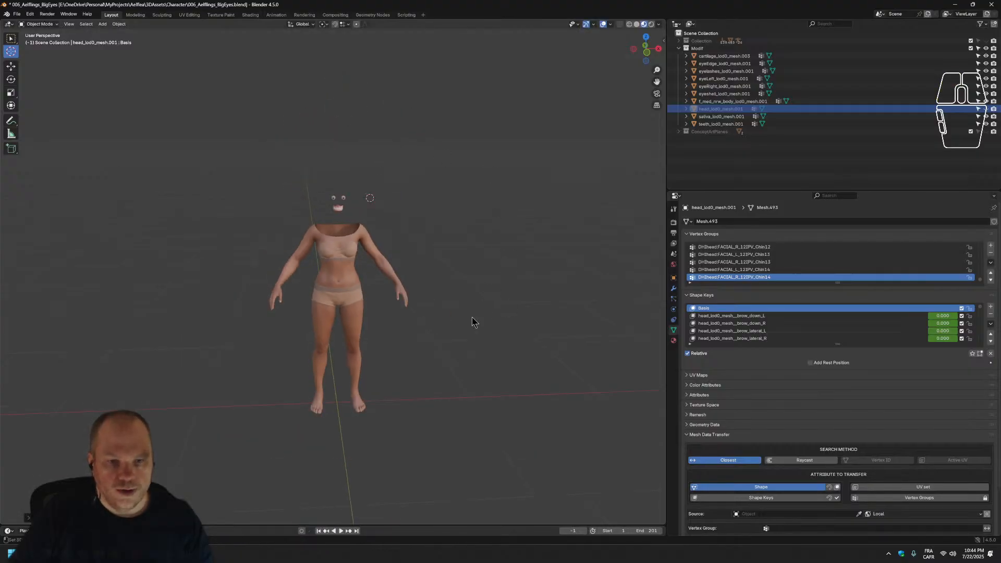
# Move the 3D cursor down to the floor and align it with the feet in right orthographic view.
pyautogui.moveTo(434, 370); pyautogui.dragTo(430, 357, button='middle')
pyautogui.moveTo(333, 417); pyautogui.dragTo(333, 392)
pyautogui.moveTo(468, 397); pyautogui.dragTo(369, 382, button='middle')
pyautogui.scroll(3, 299, 433)
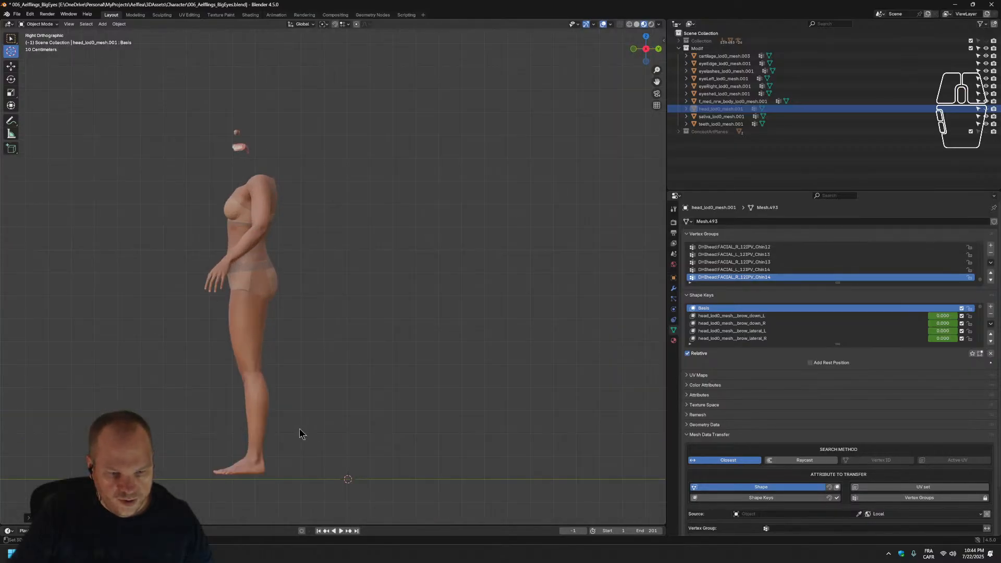
pyautogui.keyDown('ctrl'); pyautogui.click(259, 480); pyautogui.keyUp('ctrl')
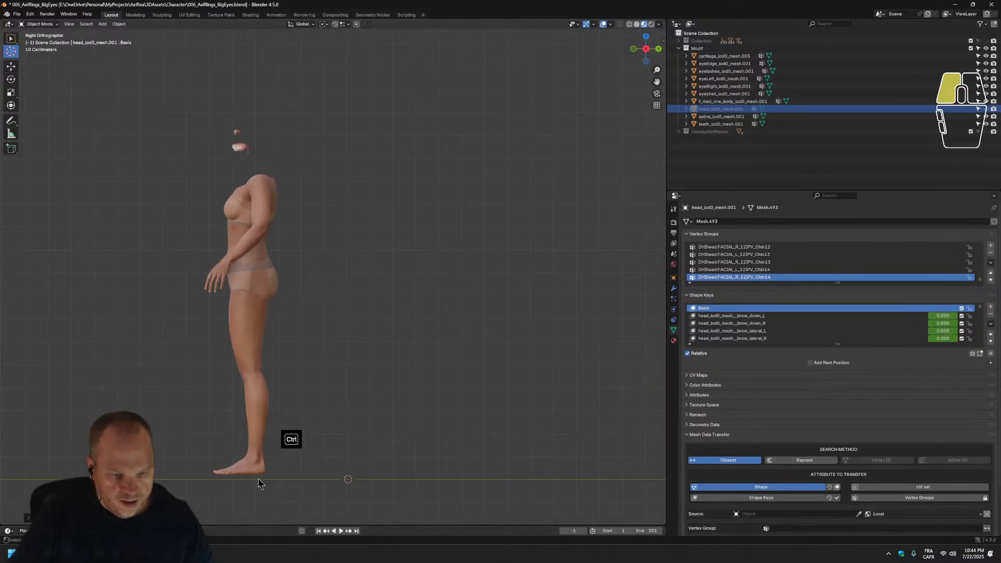
pyautogui.keyDown('ctrl'); pyautogui.moveTo(346, 480); pyautogui.dragTo(292, 479); pyautogui.keyUp('ctrl')
# Examine the feet, the floor line and the 3D cursor in back, right orthographic and perspective views.
pyautogui.moveTo(292, 479); pyautogui.dragTo(241, 325, button='middle')
pyautogui.scroll(4, 409, 461)
pyautogui.scroll(-1, 306, 394)
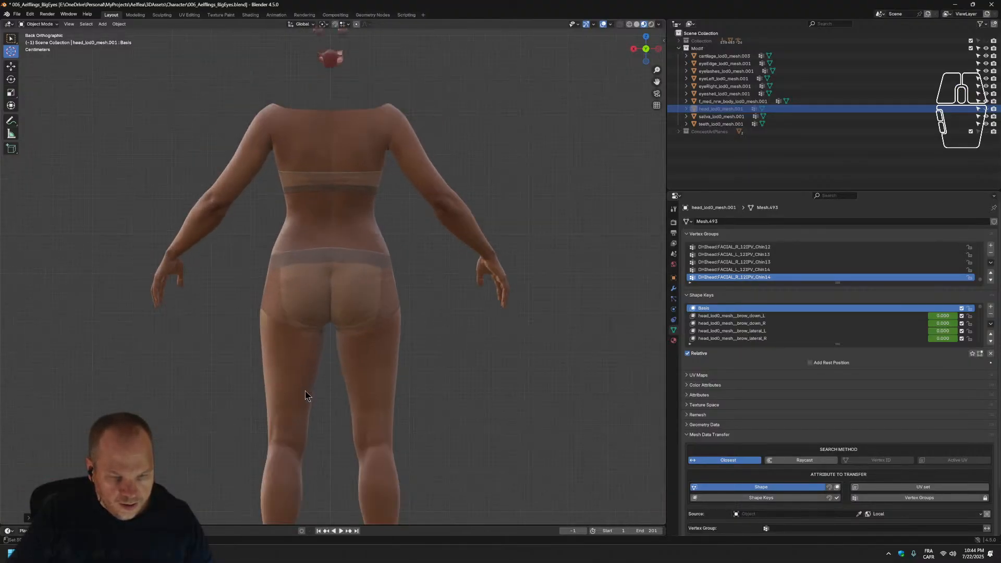
pyautogui.keyDown('shift'); pyautogui.moveTo(426, 429); pyautogui.dragTo(322, 395, button='middle'); pyautogui.keyUp('shift')
pyautogui.scroll(6, 321, 394)
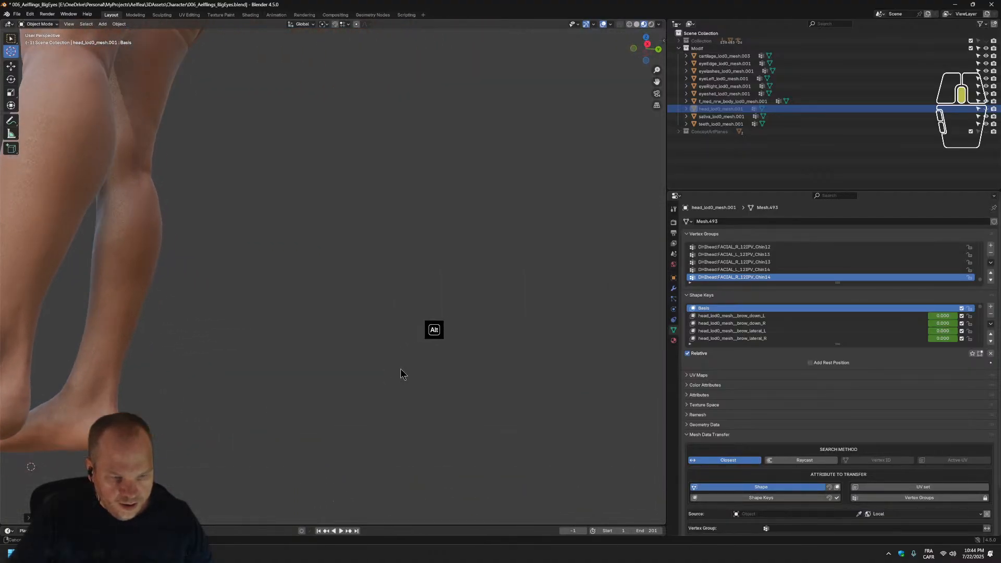
pyautogui.keyDown('alt'); pyautogui.moveTo(441, 378); pyautogui.dragTo(401, 386, button='middle'); pyautogui.keyUp('alt')
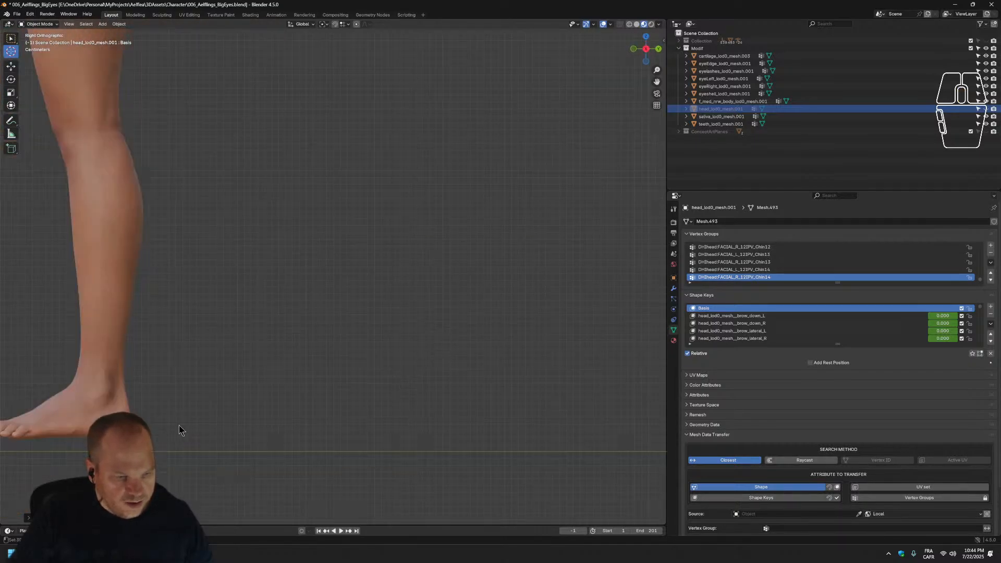
pyautogui.keyDown('shift'); pyautogui.moveTo(211, 426); pyautogui.dragTo(355, 358, button='middle'); pyautogui.keyUp('shift')
pyautogui.moveTo(274, 400); pyautogui.dragTo(310, 384, button='middle')
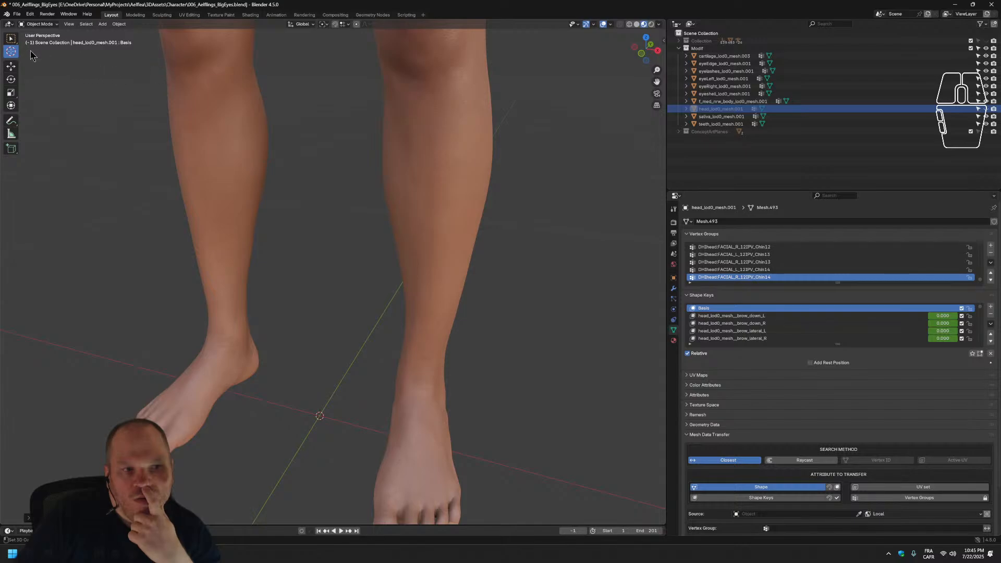
pyautogui.scroll(-1, 160, 268)
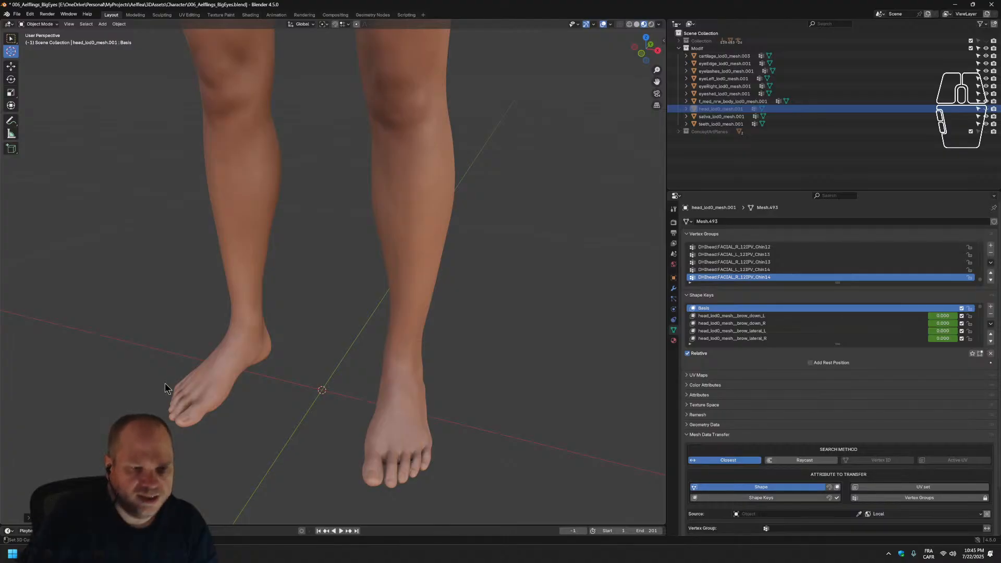
# View the headless body in front orthographic view, then open the Modeling workspace and return to the Layout workspace.
pyautogui.press('Tab')
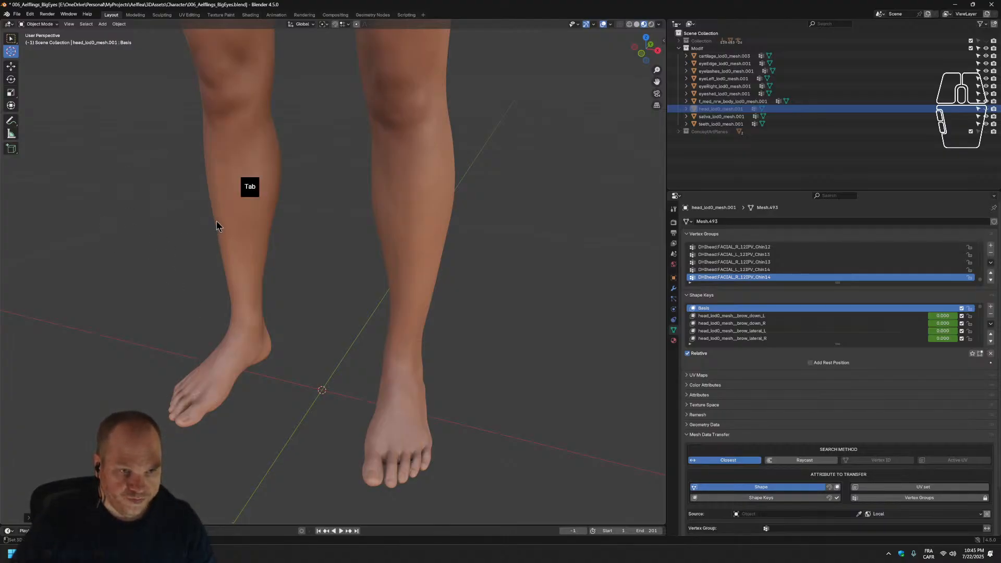
pyautogui.scroll(-3, 112, 224)
pyautogui.scroll(-3, 113, 224)
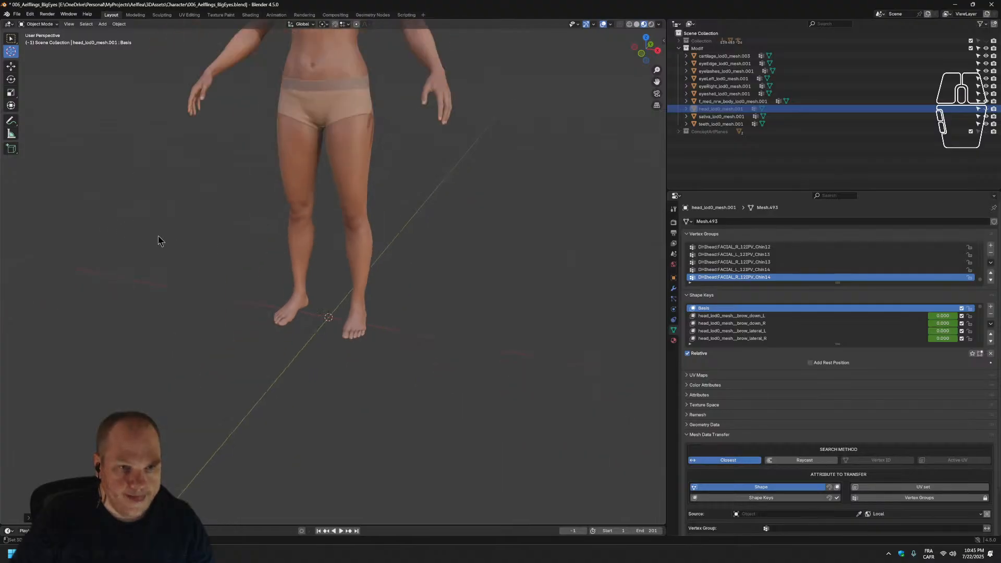
pyautogui.moveTo(158, 239); pyautogui.dragTo(179, 228, button='middle')
pyautogui.keyDown('alt'); pyautogui.moveTo(156, 176); pyautogui.dragTo(167, 388, button='middle'); pyautogui.keyUp('alt')
pyautogui.scroll(2, 238, 247)
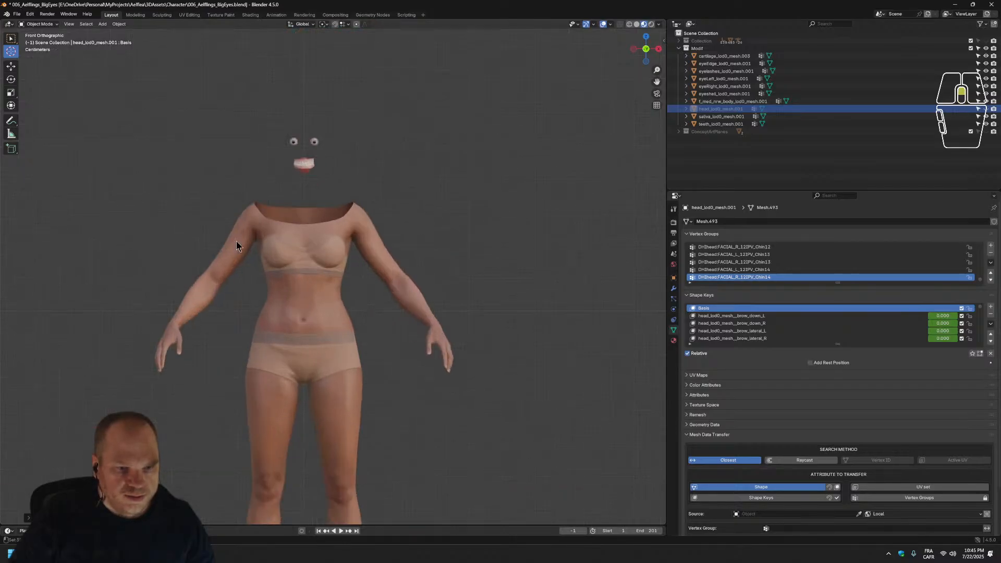
pyautogui.click(132, 16)
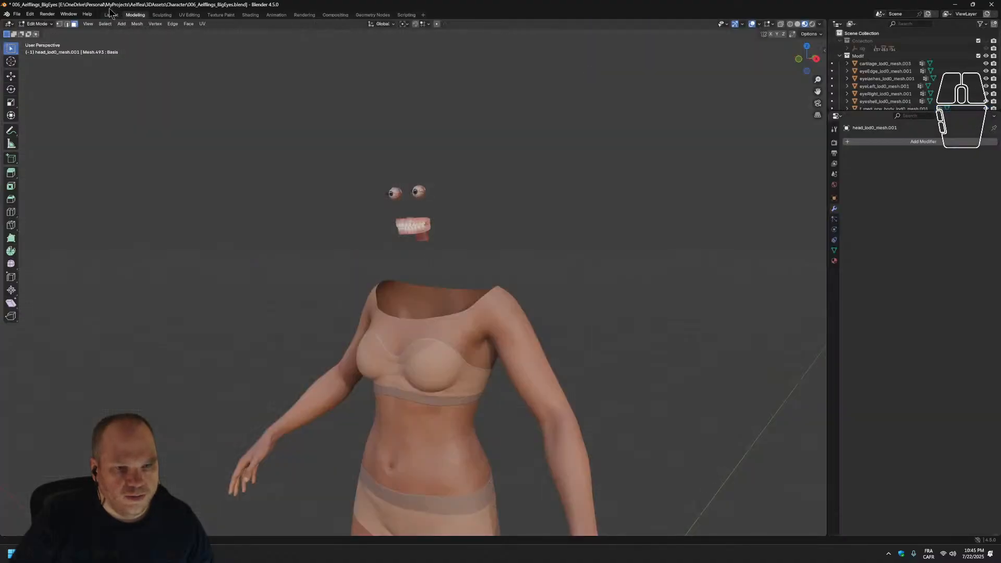
pyautogui.hotkey('ctrl', 'pageup')
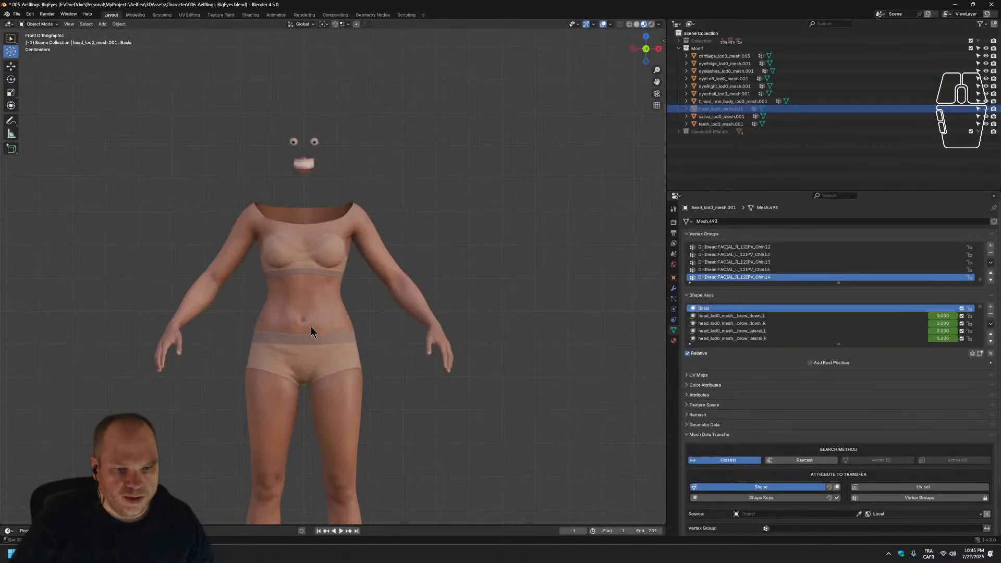
# Unhide head_lod0_mesh.001 and review the complete figure from above and from a three-quarter angle.
pyautogui.moveTo(311, 333); pyautogui.dragTo(321, 301, button='middle')
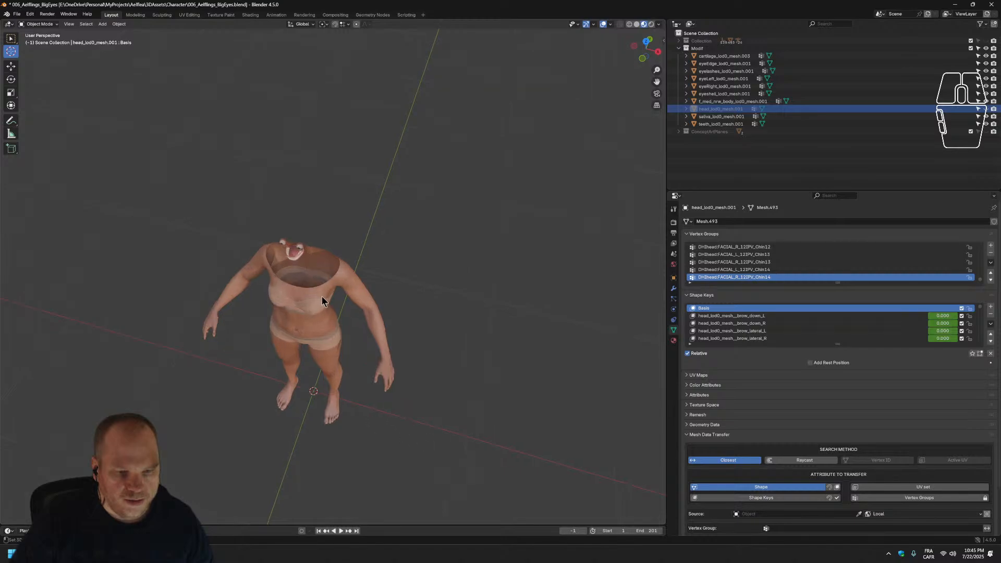
pyautogui.scroll(4, 322, 313)
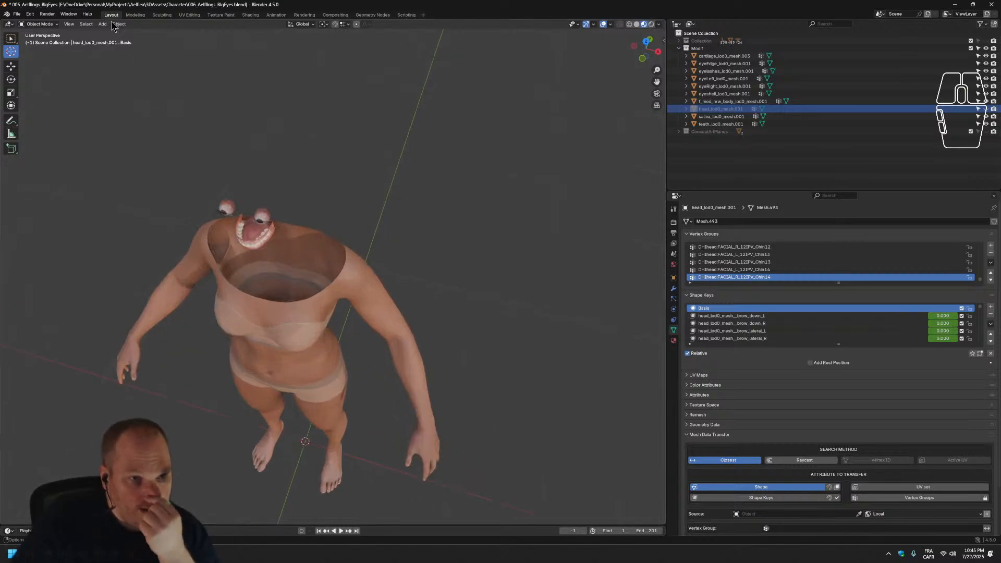
pyautogui.click(986, 109)
pyautogui.scroll(-2, 346, 377)
pyautogui.scroll(5, 318, 410)
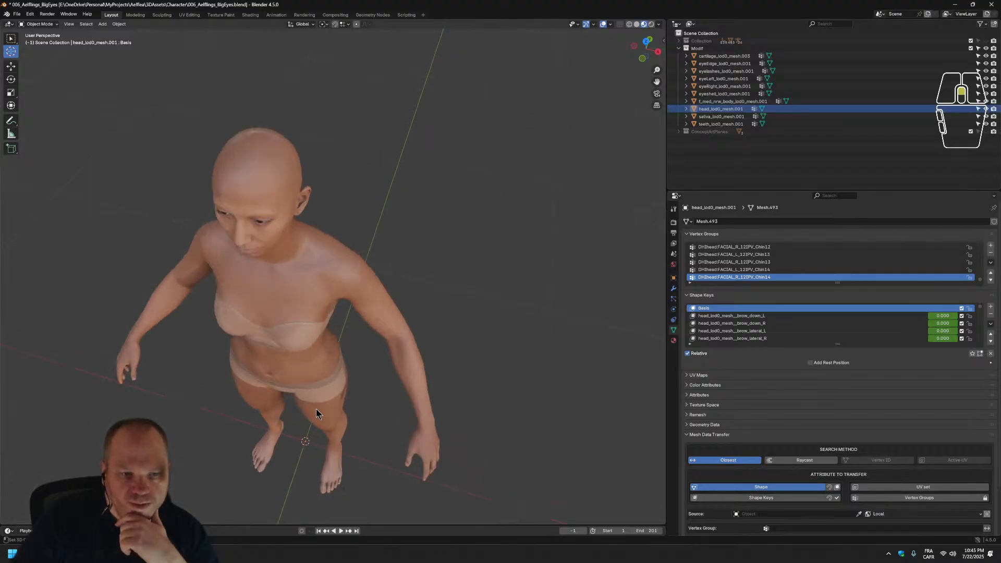
pyautogui.moveTo(287, 330); pyautogui.dragTo(254, 339, button='middle')
pyautogui.scroll(-3, 292, 280)
pyautogui.scroll(5, 292, 281)
pyautogui.scroll(-4, 253, 339)
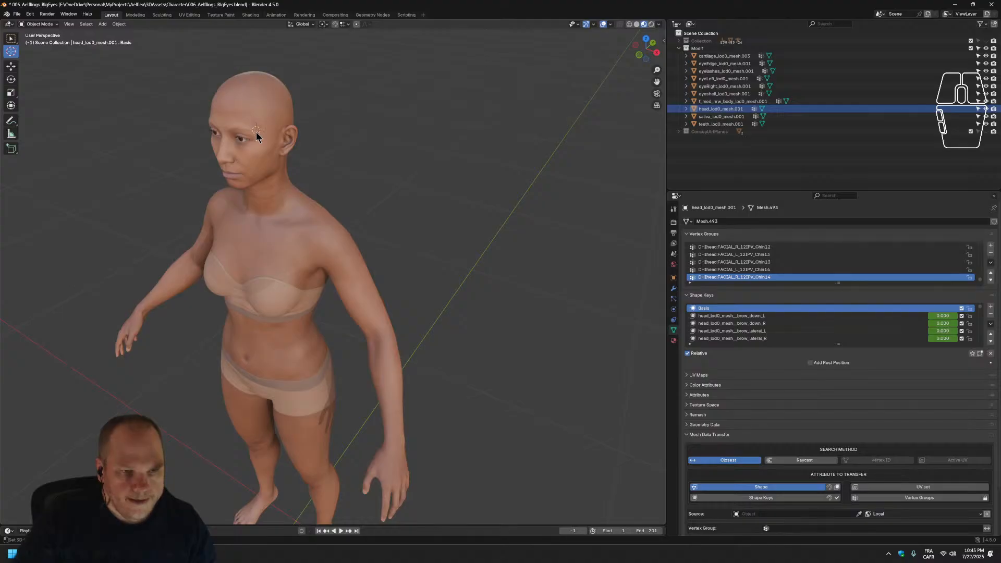
# Place the 3D cursor on the floor line beneath the feet, using the front and right orthographic views.
pyautogui.moveTo(271, 286); pyautogui.dragTo(241, 385, button='middle')
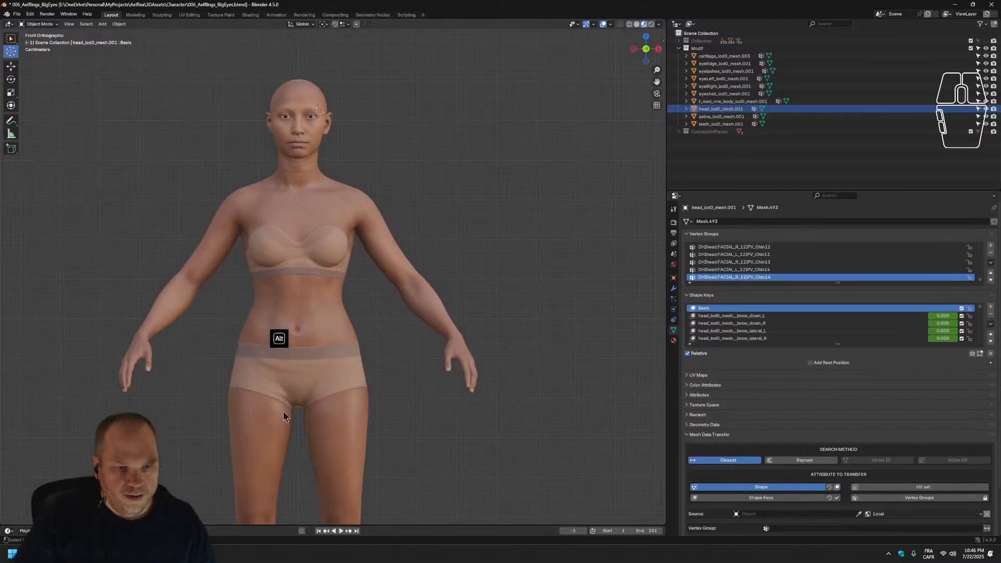
pyautogui.keyDown('shift'); pyautogui.moveTo(477, 468); pyautogui.dragTo(476, 186, button='middle'); pyautogui.keyUp('shift')
pyautogui.moveTo(292, 414); pyautogui.dragTo(334, 455)
pyautogui.moveTo(334, 456); pyautogui.dragTo(274, 435, button='middle')
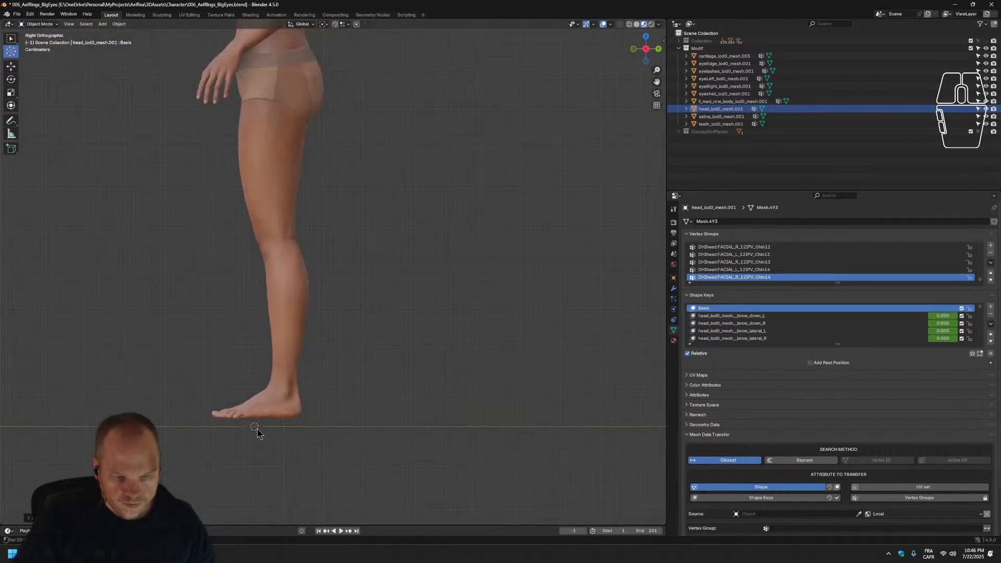
pyautogui.moveTo(257, 429); pyautogui.dragTo(284, 428)
pyautogui.moveTo(285, 439); pyautogui.dragTo(364, 481, button='middle')
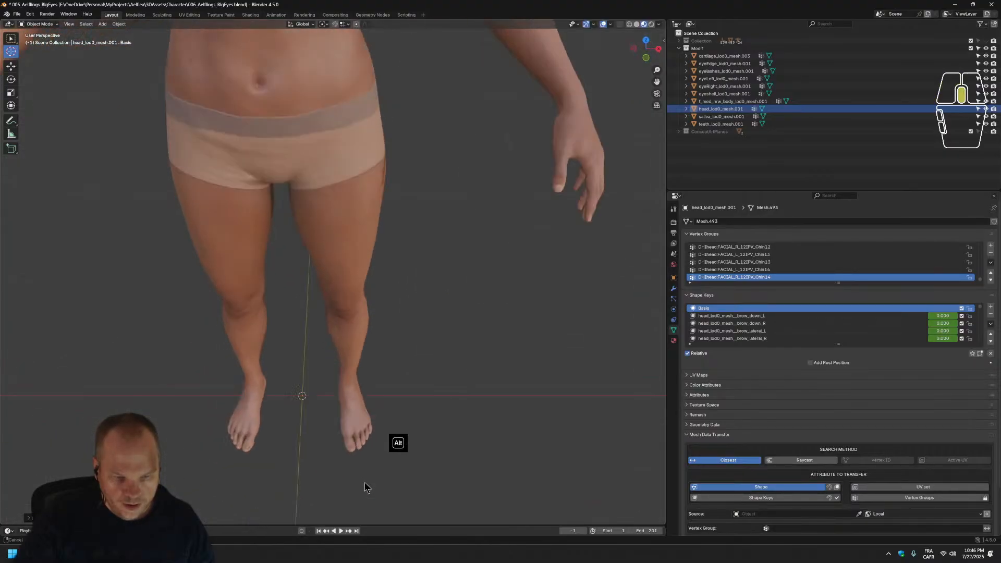
# Activate the Move tool and save the Blender file.
pyautogui.click(10, 67)
pyautogui.scroll(-3, 385, 241)
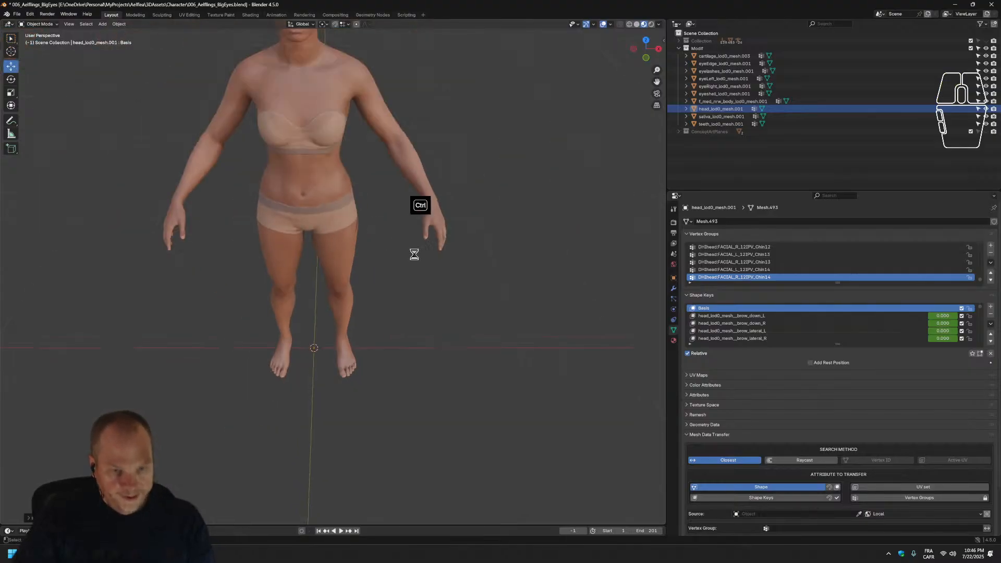
pyautogui.hotkey('ctrl', 's')
# Select the head with its eye, cartilage, saliva and teeth meshes, and hide f_med_nrw_body_lod0_mesh.001.
pyautogui.moveTo(427, 284); pyautogui.dragTo(481, 336, button='middle')
pyautogui.scroll(4, 431, 271)
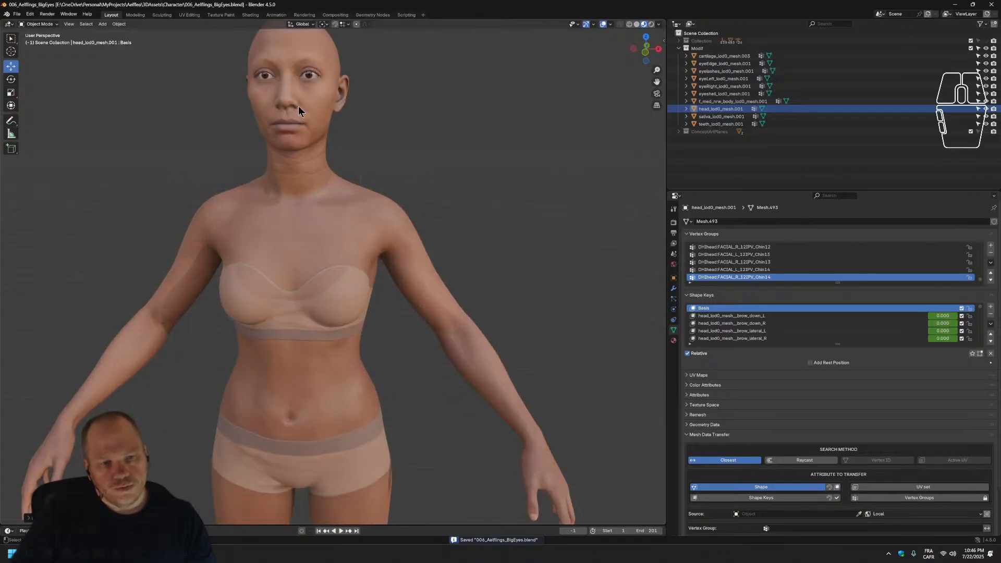
pyautogui.moveTo(396, 59); pyautogui.dragTo(257, 143)
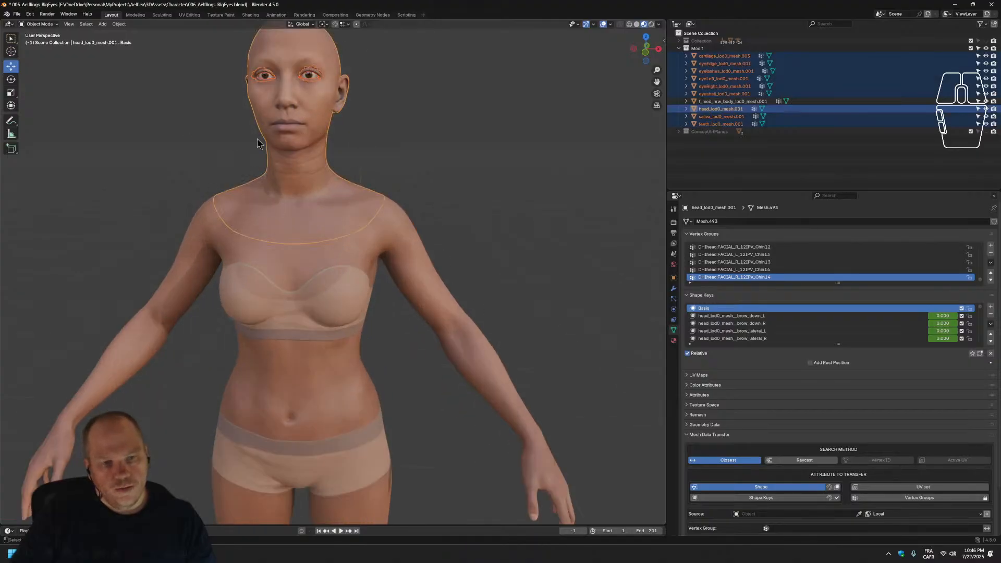
pyautogui.moveTo(377, 161); pyautogui.dragTo(445, 230, button='middle')
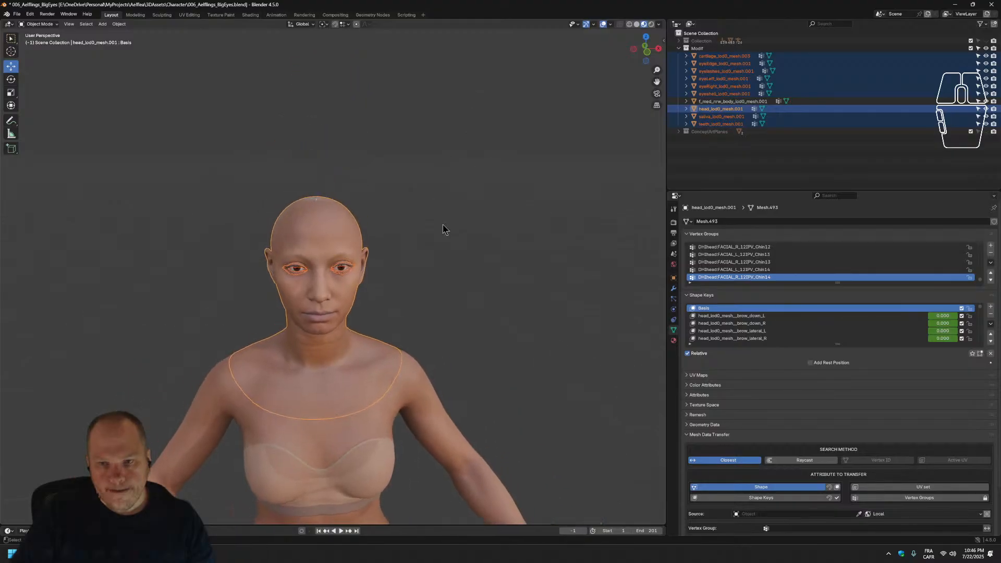
pyautogui.scroll(2, 449, 262)
pyautogui.click(986, 101)
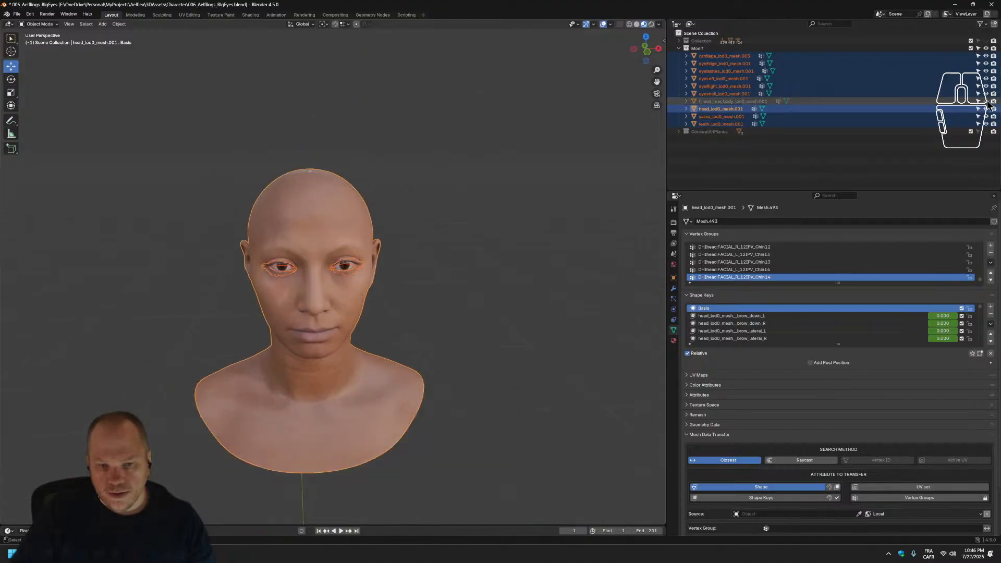
# Open the Sculpting workspace for the isolated head and frame the face at a three-quarter angle.
pyautogui.scroll(5, 443, 297)
pyautogui.scroll(-3, 443, 298)
pyautogui.moveTo(440, 239); pyautogui.dragTo(486, 280, button='middle')
pyautogui.scroll(3, 418, 203)
pyautogui.moveTo(512, 315); pyautogui.dragTo(510, 307, button='middle')
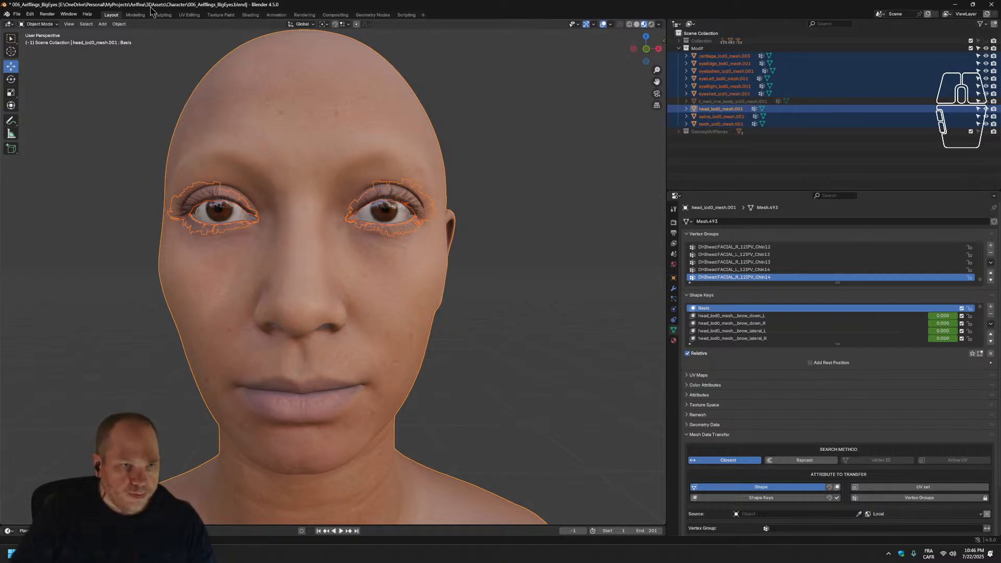
pyautogui.click(134, 16)
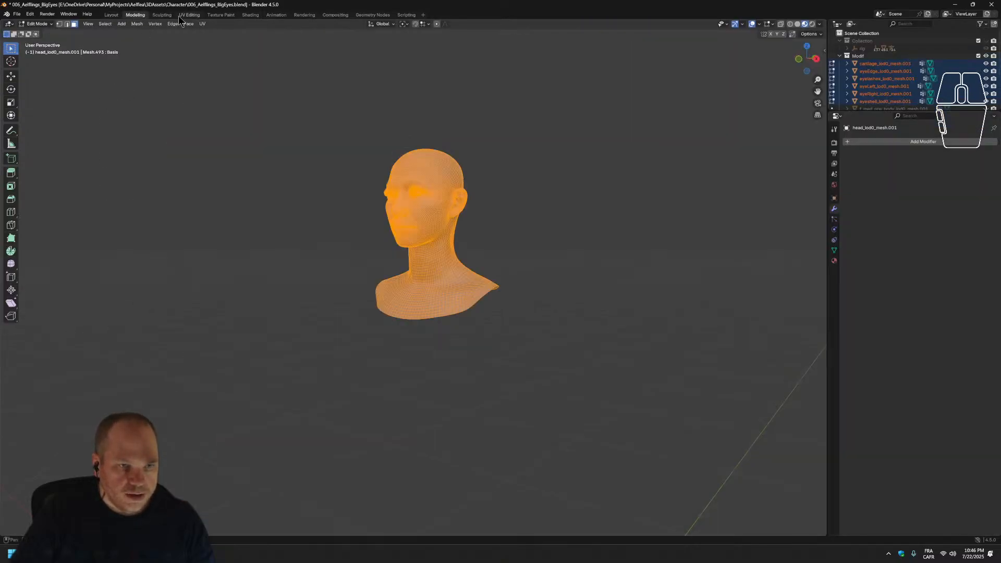
pyautogui.click(162, 14)
pyautogui.scroll(4, 449, 93)
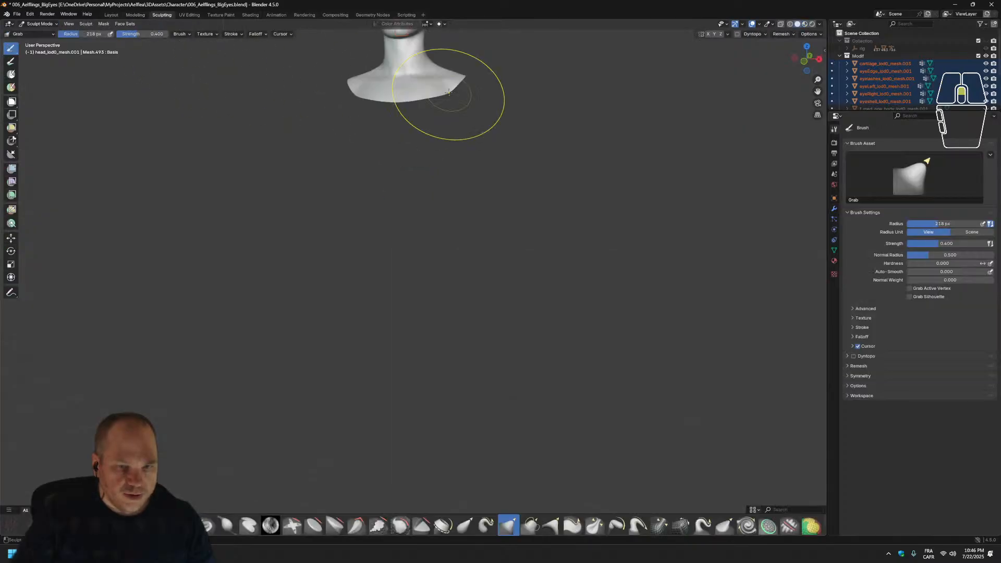
pyautogui.keyDown('shift'); pyautogui.moveTo(483, 97); pyautogui.dragTo(505, 359, button='middle'); pyautogui.keyUp('shift')
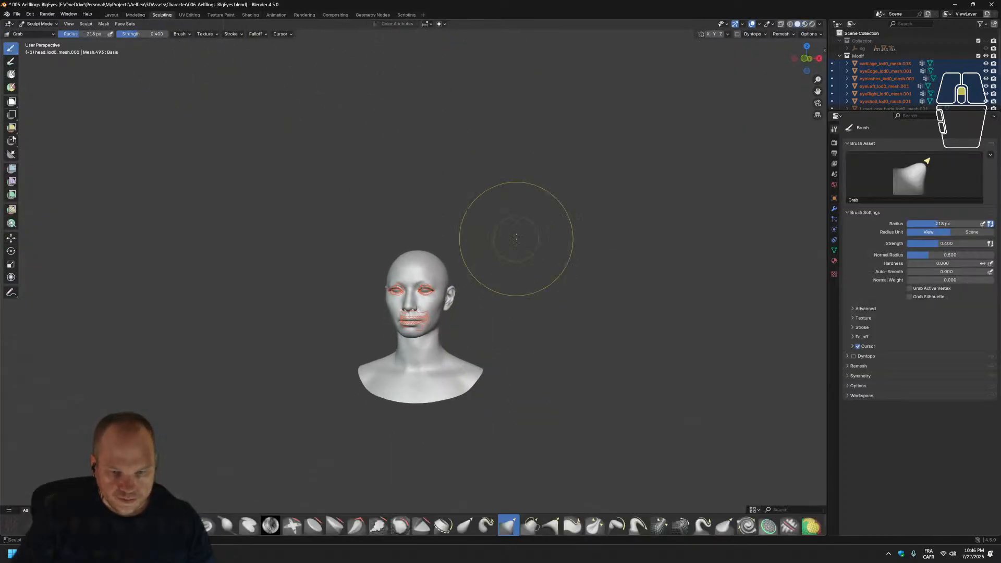
pyautogui.scroll(8, 517, 239)
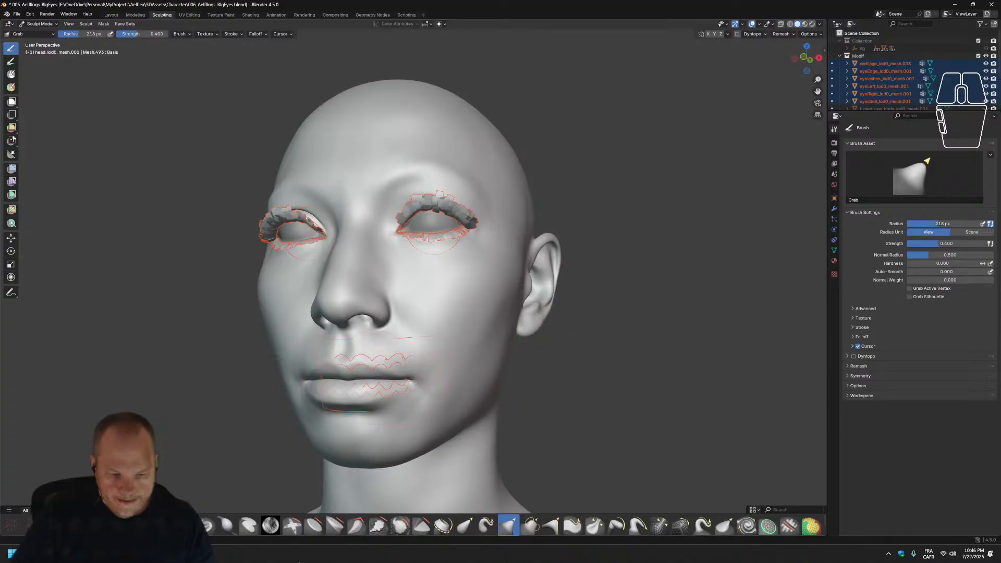
# Try enlarging the eyes with the Inflate/Deflate brush and X symmetry, undoing each stroke.
pyautogui.click(227, 526)
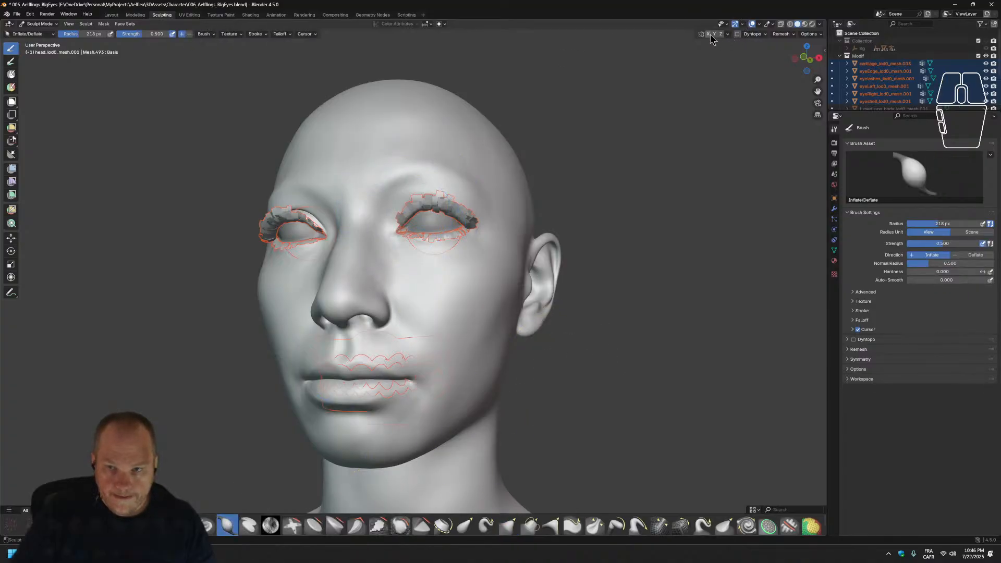
pyautogui.moveTo(451, 230)
pyautogui.mouseDown()
pyautogui.moveTo(428, 232)
pyautogui.moveTo(417, 219)
pyautogui.moveTo(434, 209)
pyautogui.moveTo(422, 222)
pyautogui.moveTo(456, 217)
pyautogui.mouseUp()
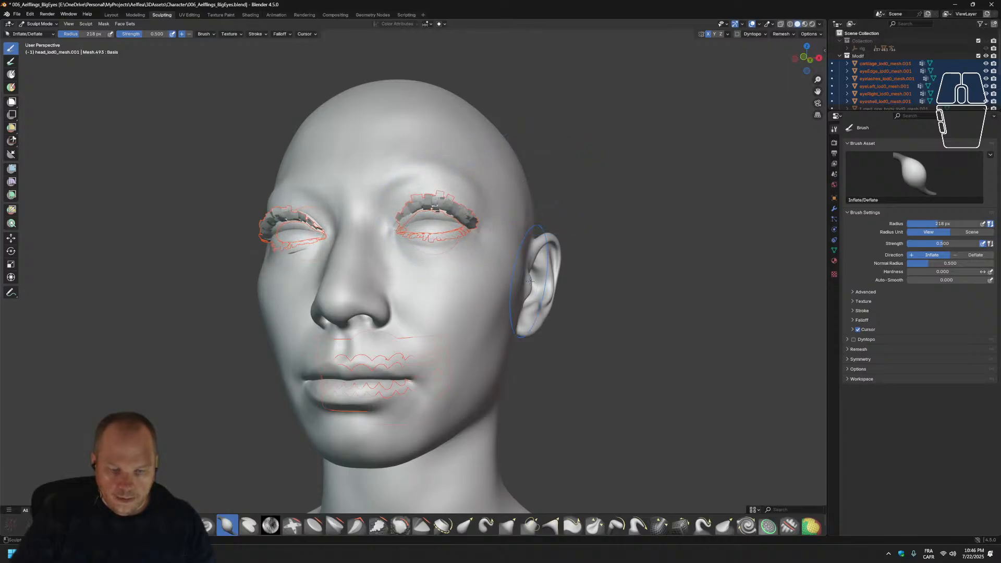
pyautogui.hotkey('ctrl', 'z')
pyautogui.moveTo(470, 292); pyautogui.dragTo(447, 310, button='middle')
pyautogui.moveTo(508, 307)
pyautogui.mouseDown()
pyautogui.moveTo(516, 300)
pyautogui.moveTo(482, 345)
pyautogui.moveTo(508, 336)
pyautogui.moveTo(504, 323)
pyautogui.mouseUp()
pyautogui.hotkey('ctrl', 'z')
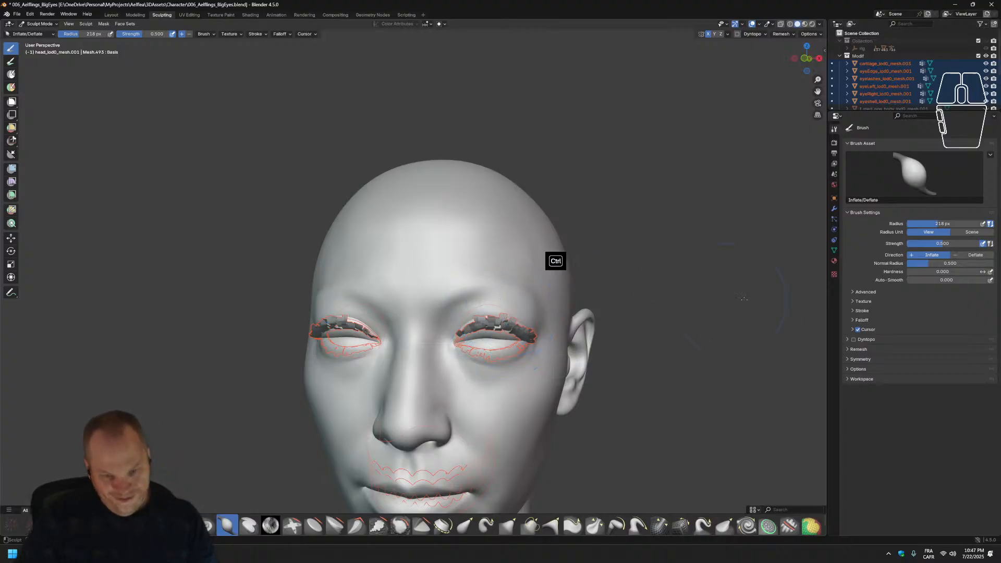
pyautogui.scroll(5, 588, 376)
pyautogui.scroll(-5, 566, 385)
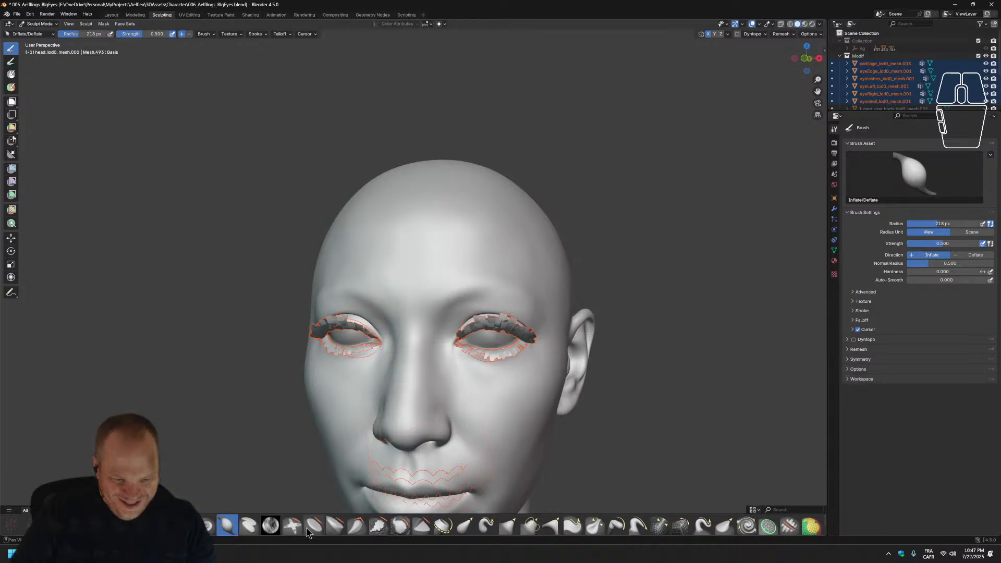
# Try a Blob brush stroke at strength 0.500 on one eye and undo it.
pyautogui.click(249, 526)
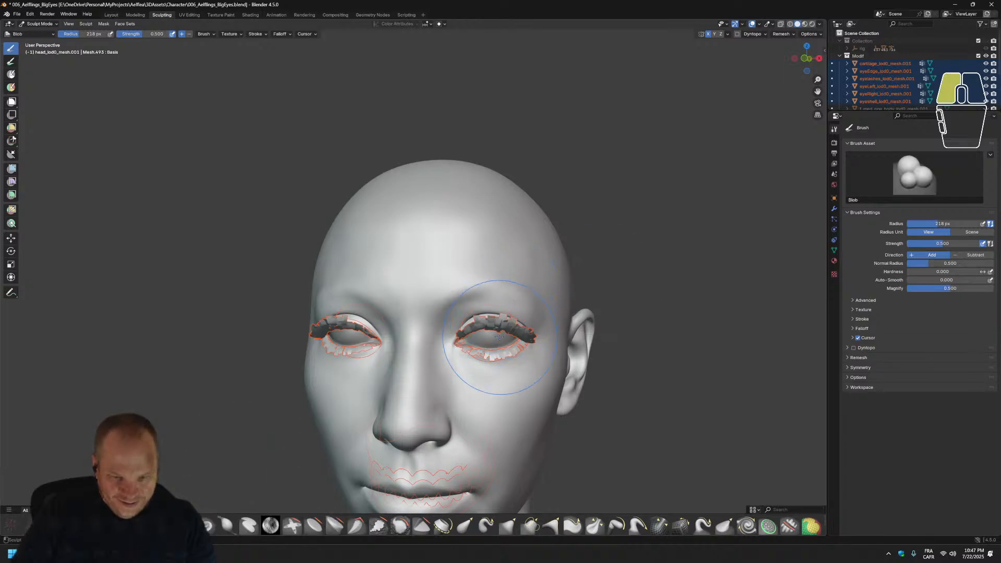
pyautogui.moveTo(499, 337); pyautogui.dragTo(502, 340)
pyautogui.hotkey('ctrl', 'z')
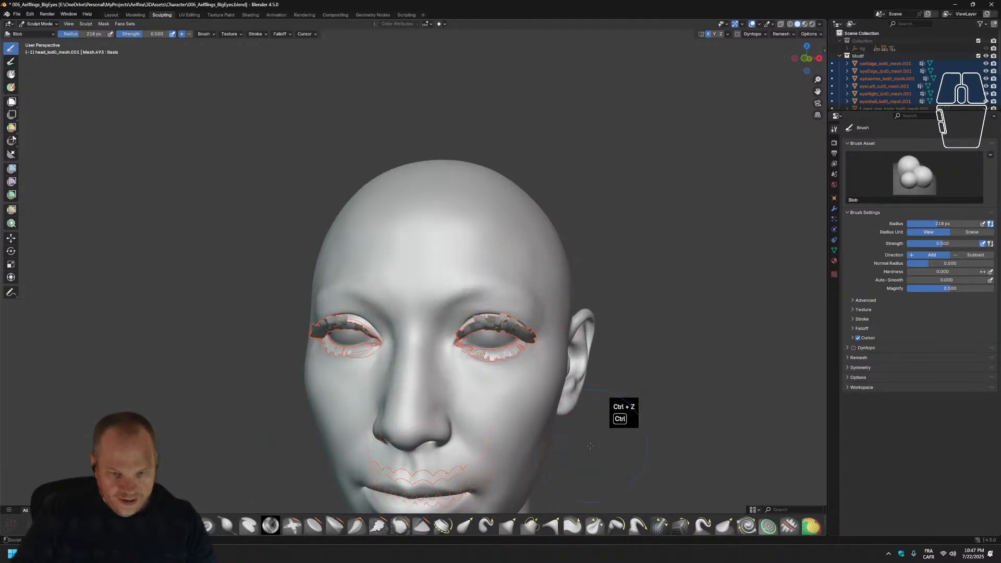
pyautogui.scroll(1, 482, 348)
pyautogui.scroll(-1, 548, 398)
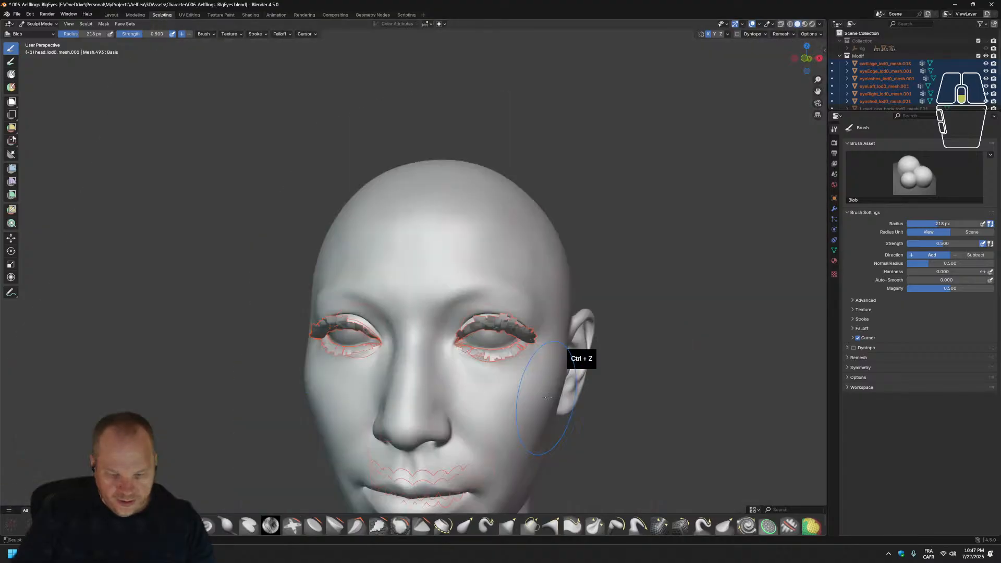
pyautogui.moveTo(548, 398); pyautogui.dragTo(524, 401, button='middle')
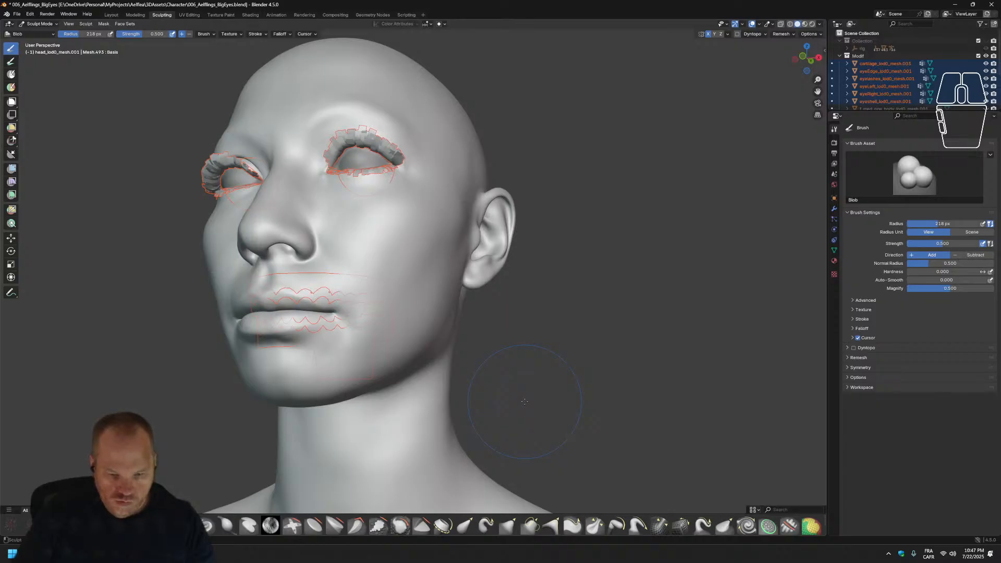
pyautogui.scroll(-2, 525, 401)
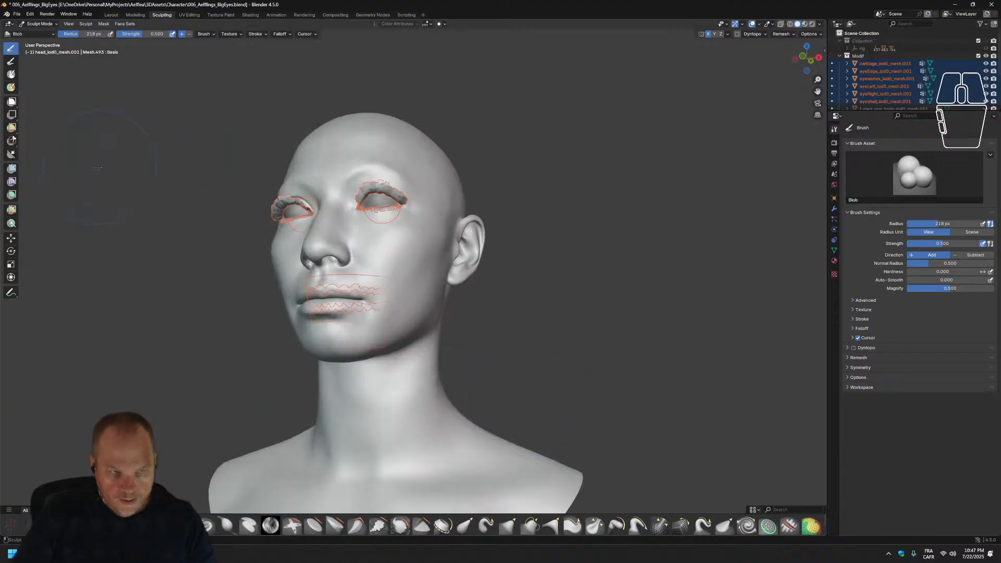
# Separate the selected faces of the head meshes by Selection in the Modeling workspace.
pyautogui.click(127, 16)
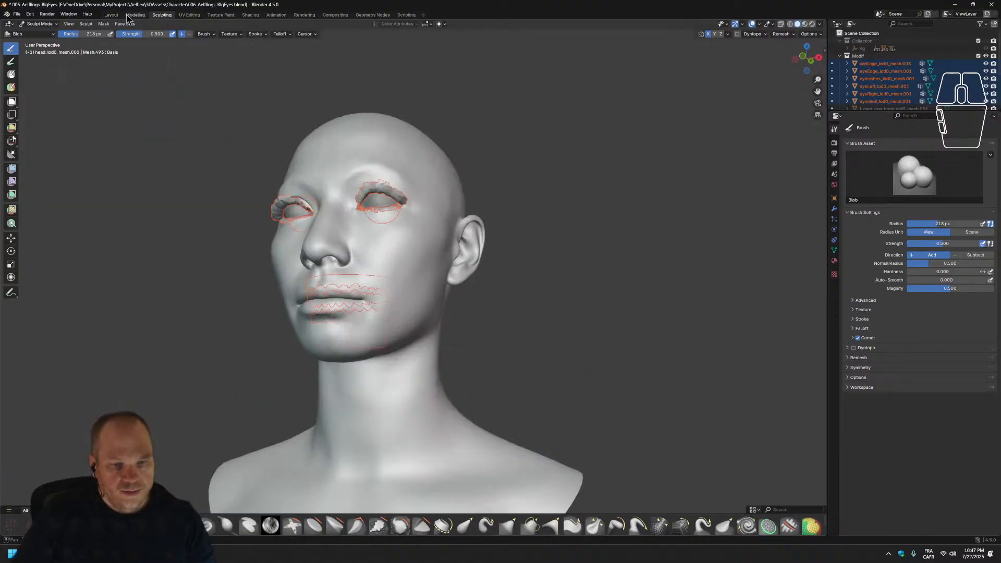
pyautogui.hotkey('ctrl', 'f')
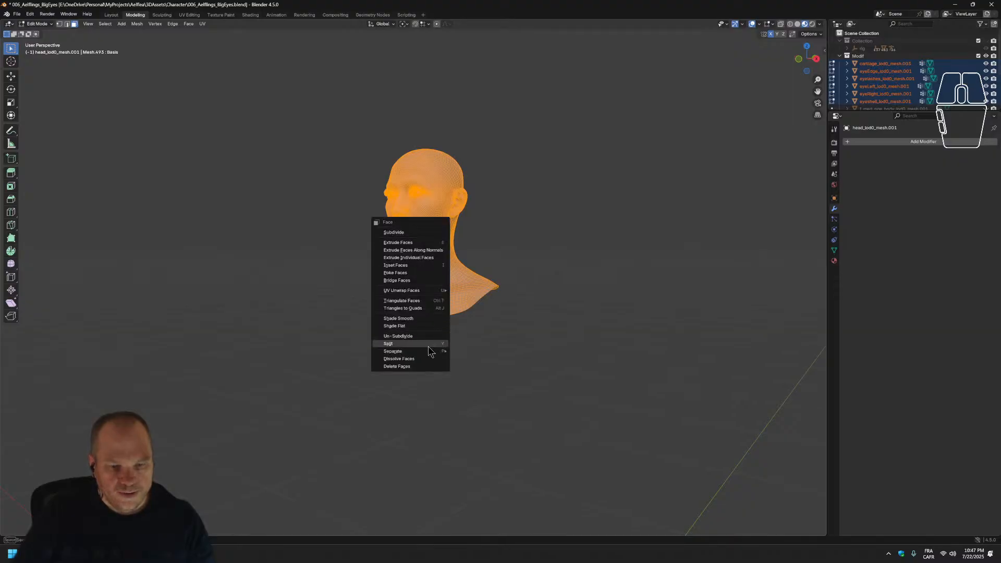
pyautogui.moveTo(425, 351)
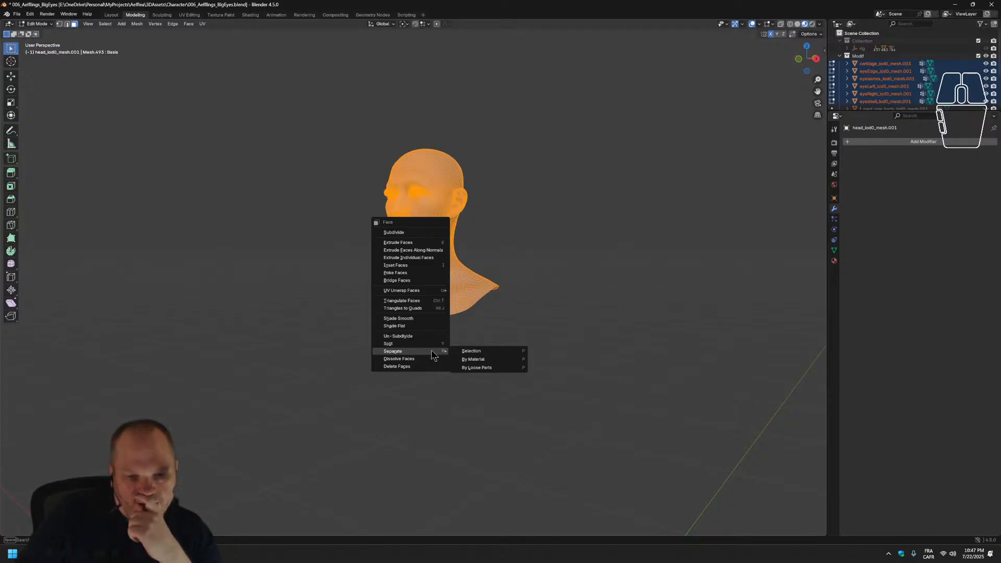
pyautogui.click(480, 354)
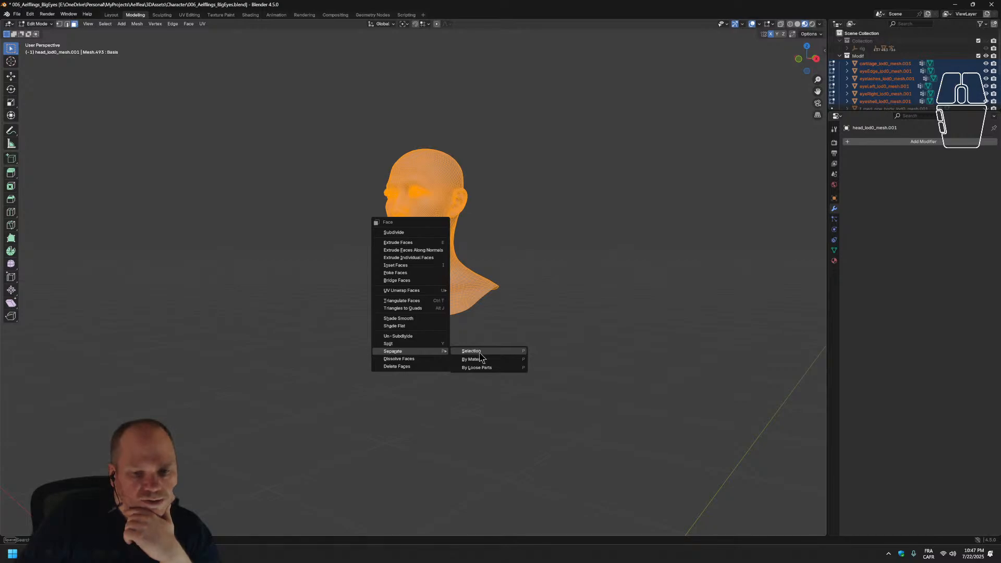
pyautogui.click(479, 353)
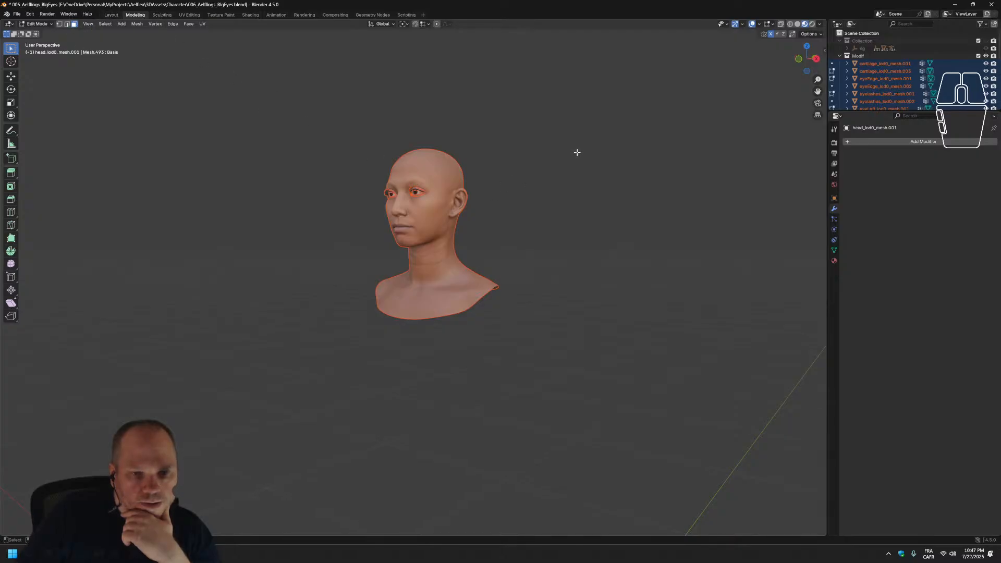
# Join all the selected head parts into head_lod0_mesh.001 in the Layout workspace and return to the Sculpting workspace.
pyautogui.click(107, 16)
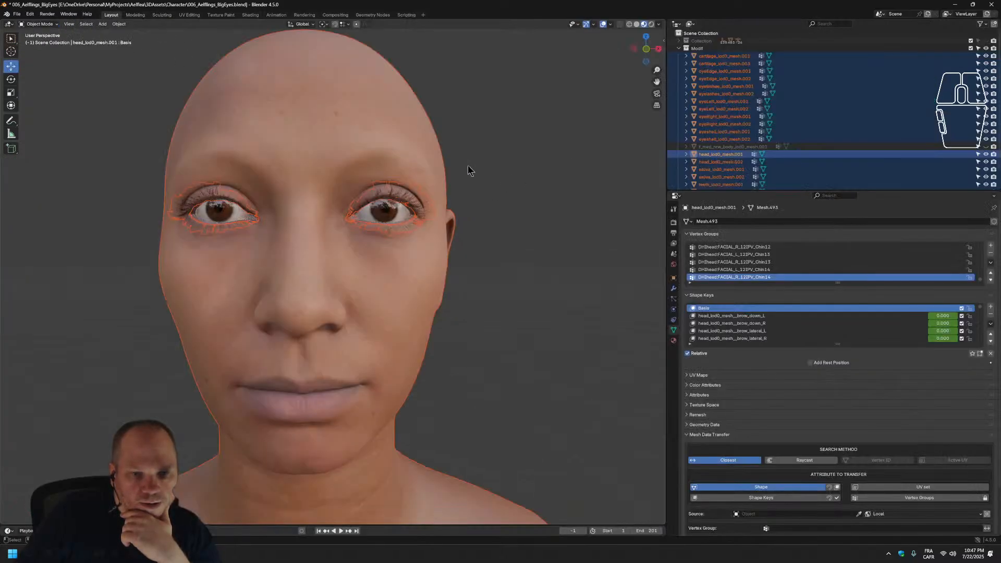
pyautogui.scroll(-5, 470, 219)
pyautogui.scroll(1, 323, 238)
pyautogui.rightClick(324, 237)
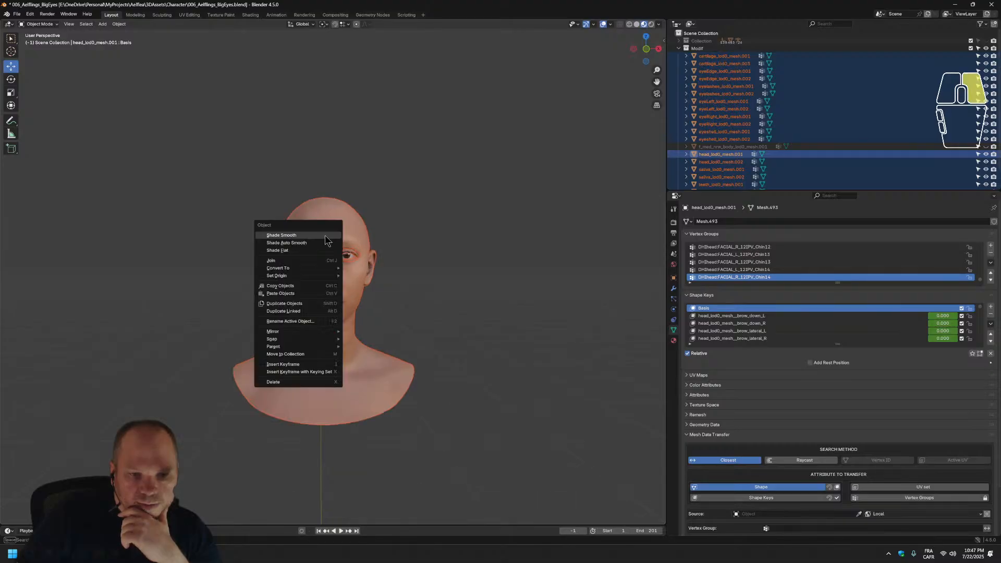
pyautogui.click(287, 262)
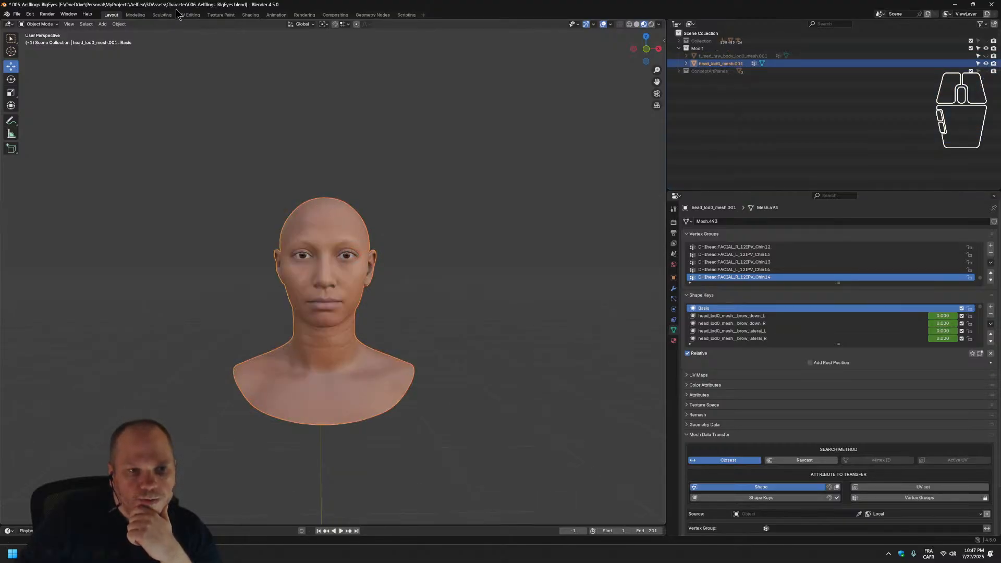
pyautogui.click(161, 14)
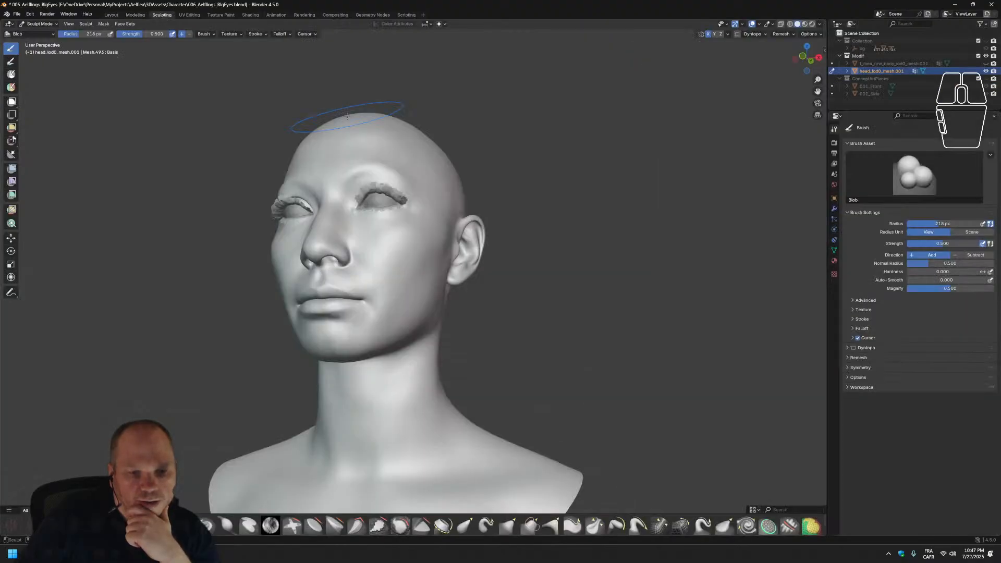
# Try enlarging the eyes of the joined head with the Blob brush, undo the stroke and reframe the face.
pyautogui.moveTo(369, 203)
pyautogui.mouseDown()
pyautogui.moveTo(380, 192)
pyautogui.moveTo(372, 202)
pyautogui.mouseUp()
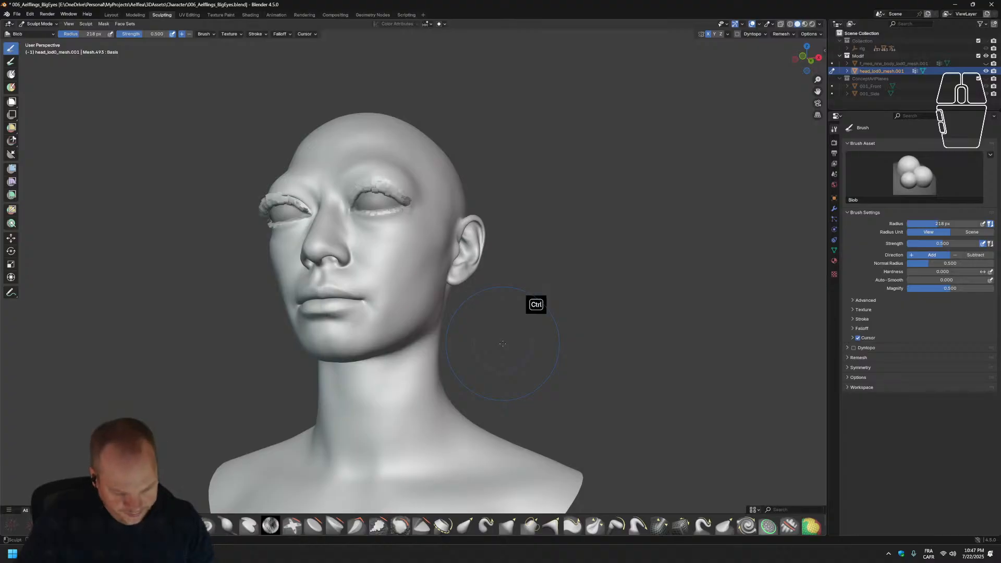
pyautogui.hotkey('ctrl', 'z')
pyautogui.moveTo(424, 443); pyautogui.dragTo(446, 425, button='middle')
pyautogui.moveTo(462, 463); pyautogui.dragTo(456, 452, button='middle')
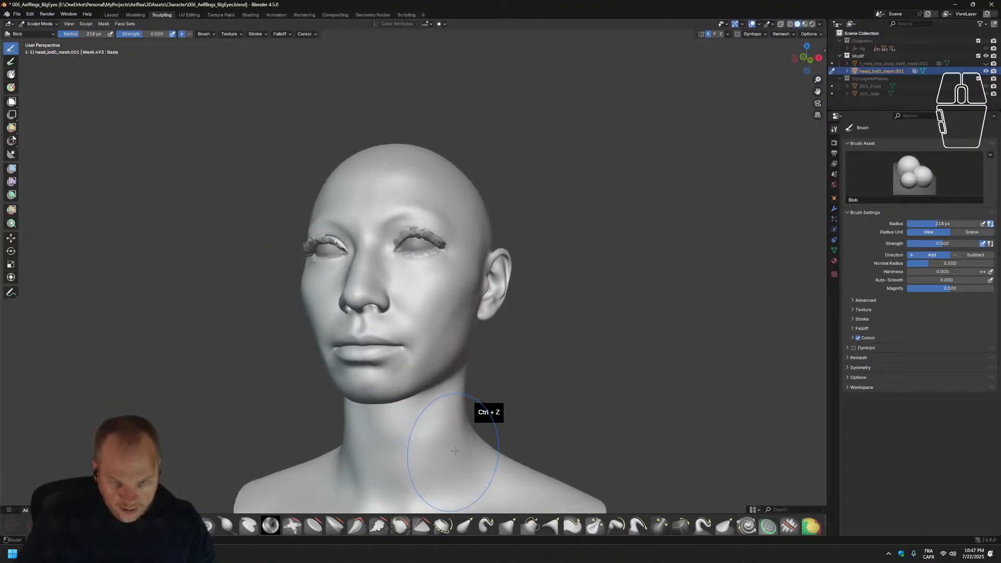
pyautogui.press('KP_Decimal')
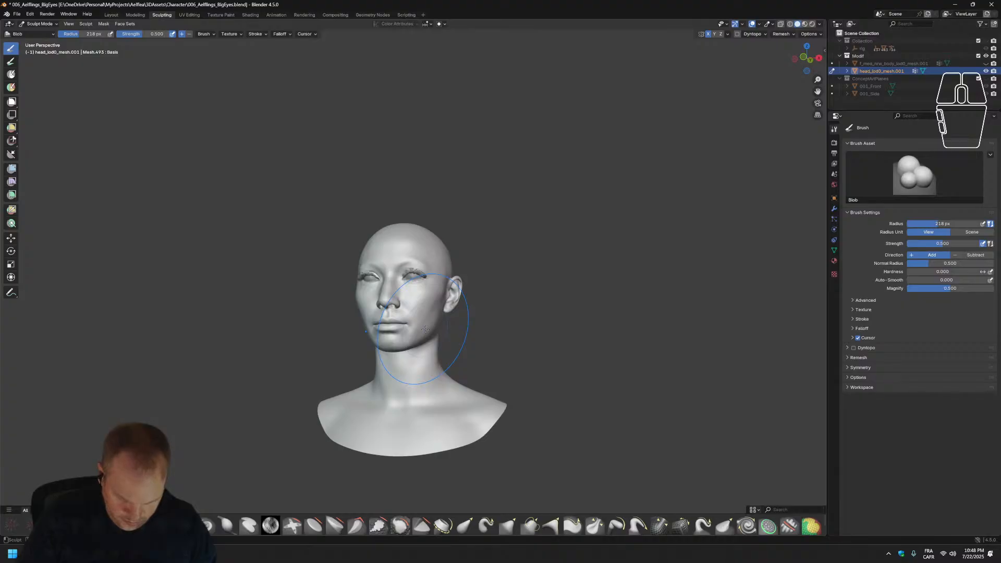
pyautogui.scroll(3, 427, 324)
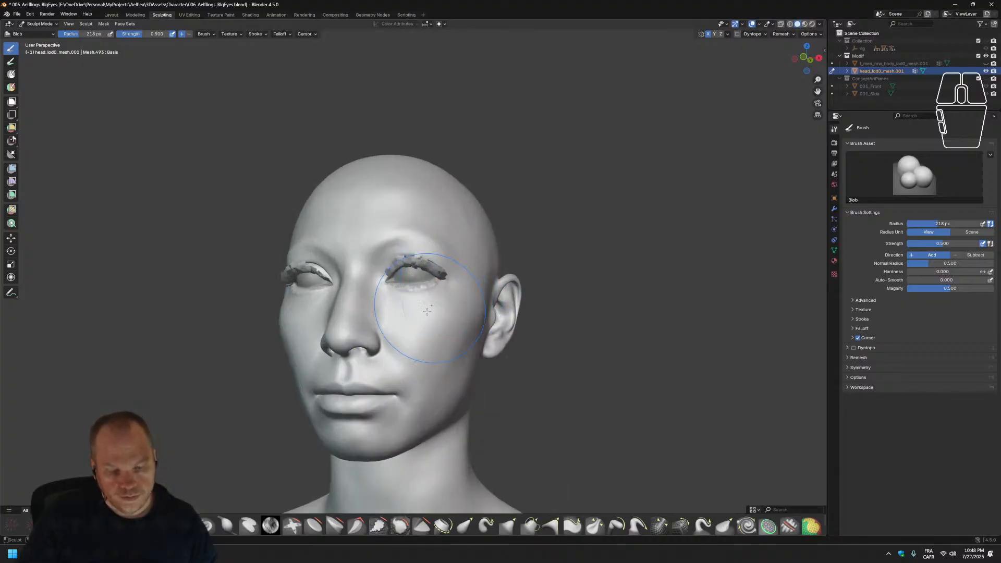
# Try enlarging the eyes with the Inflate/Deflate brush, switch to the Clay Thumb brush and undo the strokes.
pyautogui.click(226, 527)
pyautogui.moveTo(410, 290); pyautogui.dragTo(416, 294)
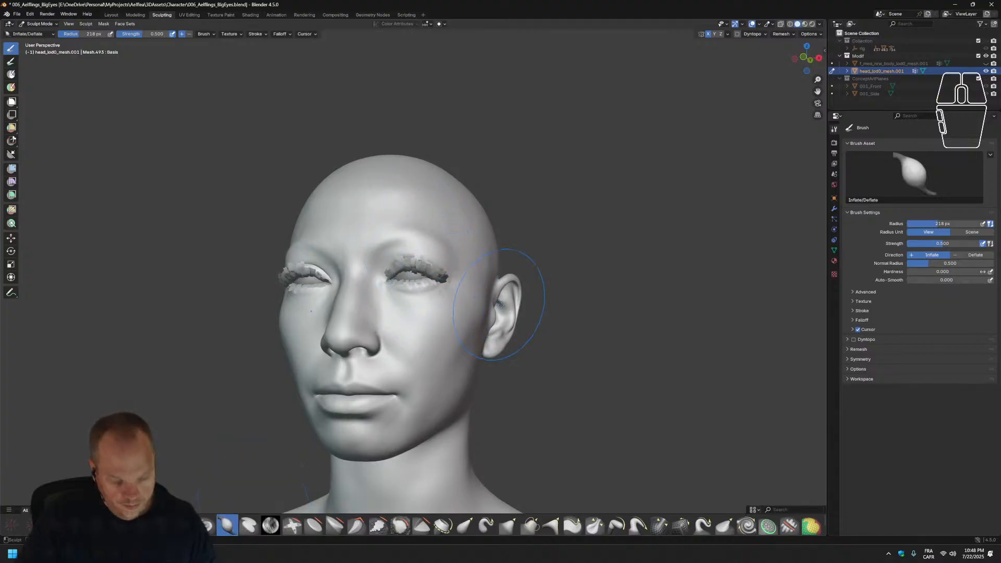
pyautogui.hotkey('ctrl', 'z')
pyautogui.moveTo(415, 253)
pyautogui.mouseDown()
pyautogui.moveTo(419, 245)
pyautogui.moveTo(455, 278)
pyautogui.moveTo(422, 227)
pyautogui.moveTo(452, 293)
pyautogui.moveTo(443, 256)
pyautogui.moveTo(411, 270)
pyautogui.moveTo(461, 249)
pyautogui.moveTo(424, 286)
pyautogui.mouseUp()
pyautogui.hotkey('ctrl', 'z')
pyautogui.click(119, 525)
pyautogui.hotkey('ctrl', 'z')
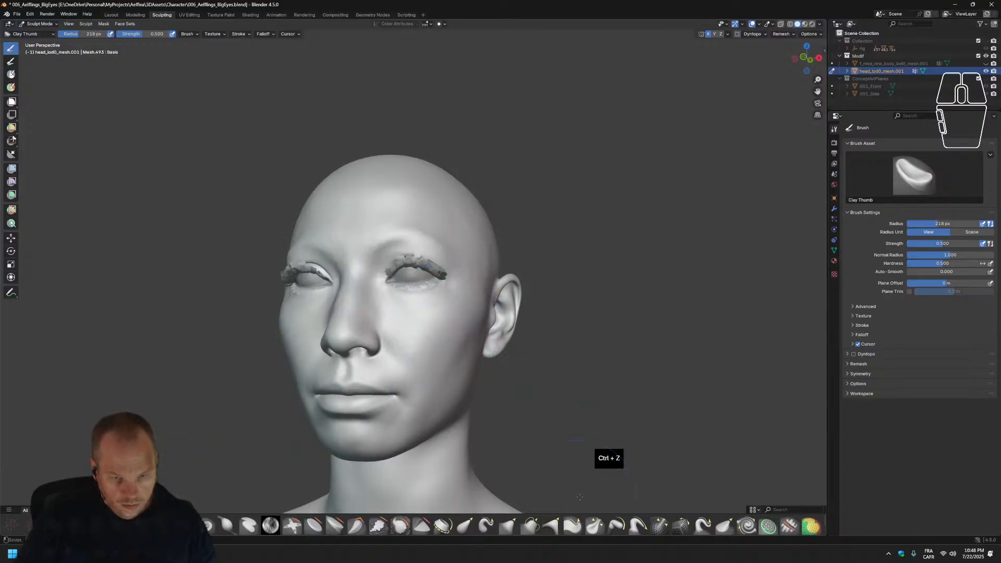
# Choose the Grab brush and pull the upper lids, lower lids and outer corners outward to open the eyes wider.
pyautogui.click(534, 528)
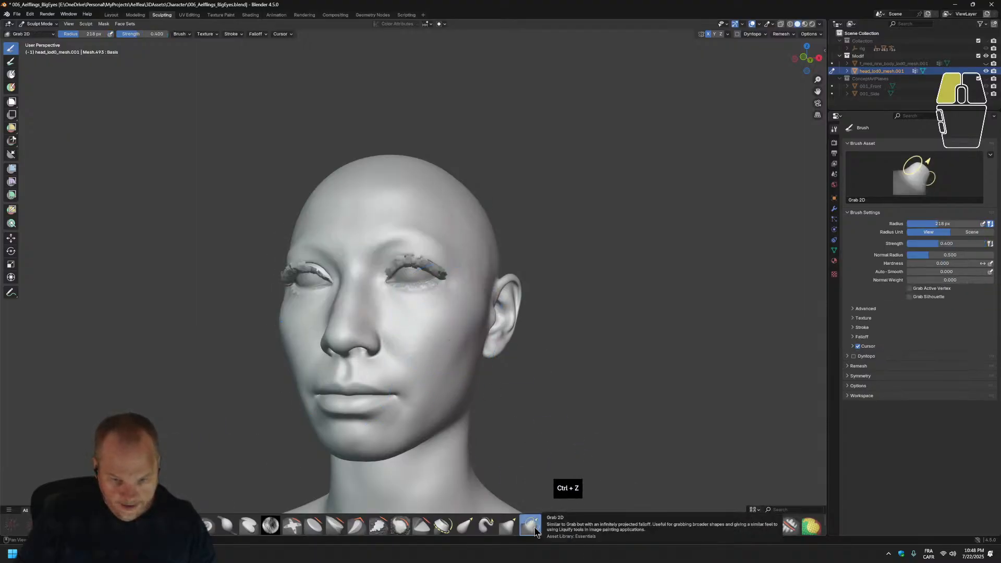
pyautogui.click(508, 525)
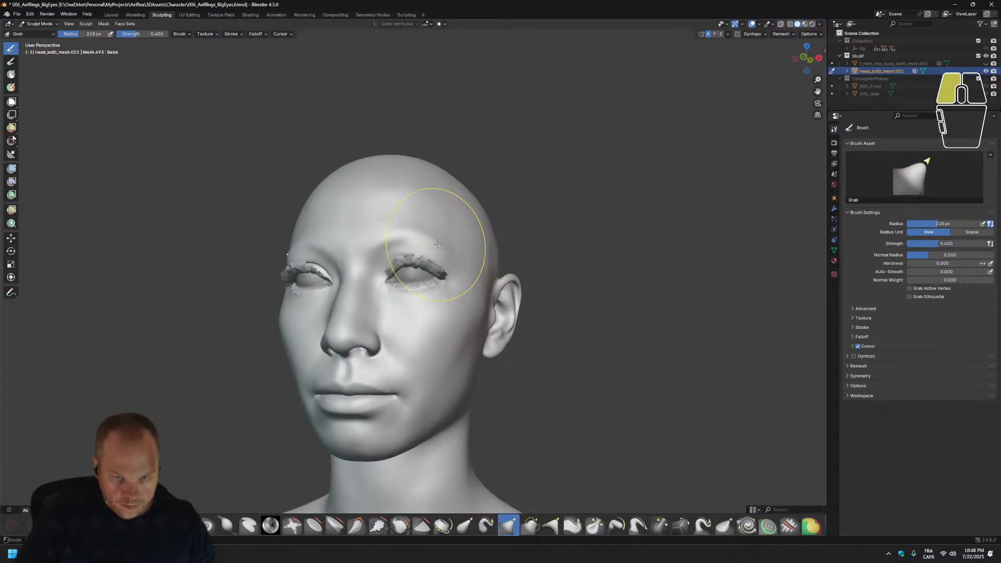
pyautogui.moveTo(438, 244)
pyautogui.mouseDown()
pyautogui.moveTo(463, 220)
pyautogui.moveTo(438, 237)
pyautogui.moveTo(413, 227)
pyautogui.mouseUp()
pyautogui.moveTo(420, 314); pyautogui.dragTo(406, 316)
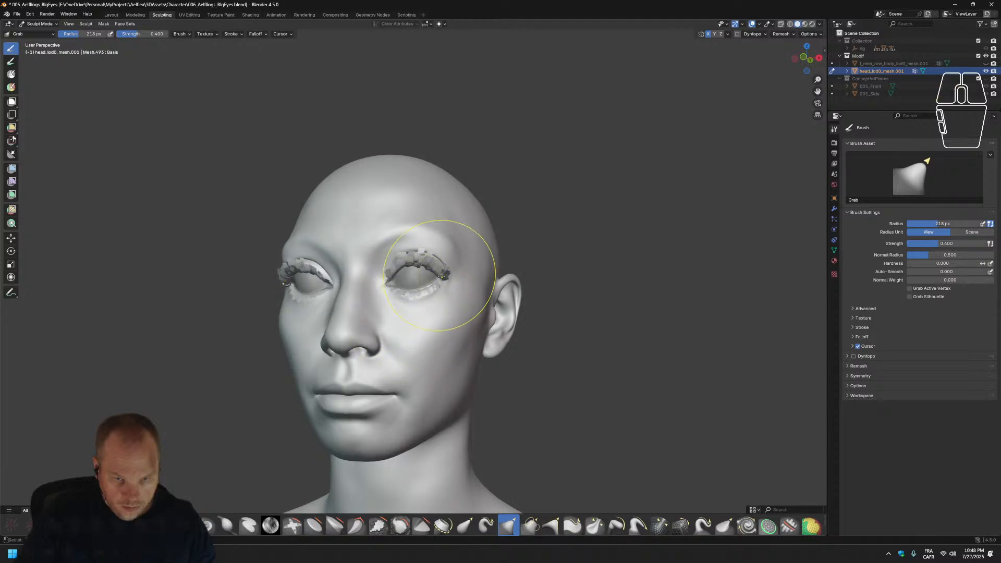
pyautogui.moveTo(447, 273)
pyautogui.mouseDown()
pyautogui.moveTo(455, 282)
pyautogui.moveTo(452, 271)
pyautogui.moveTo(460, 273)
pyautogui.moveTo(449, 272)
pyautogui.moveTo(453, 281)
pyautogui.mouseUp()
pyautogui.moveTo(454, 281)
pyautogui.mouseDown(button='middle')
pyautogui.moveTo(421, 273)
pyautogui.moveTo(448, 259)
pyautogui.mouseUp(button='middle')
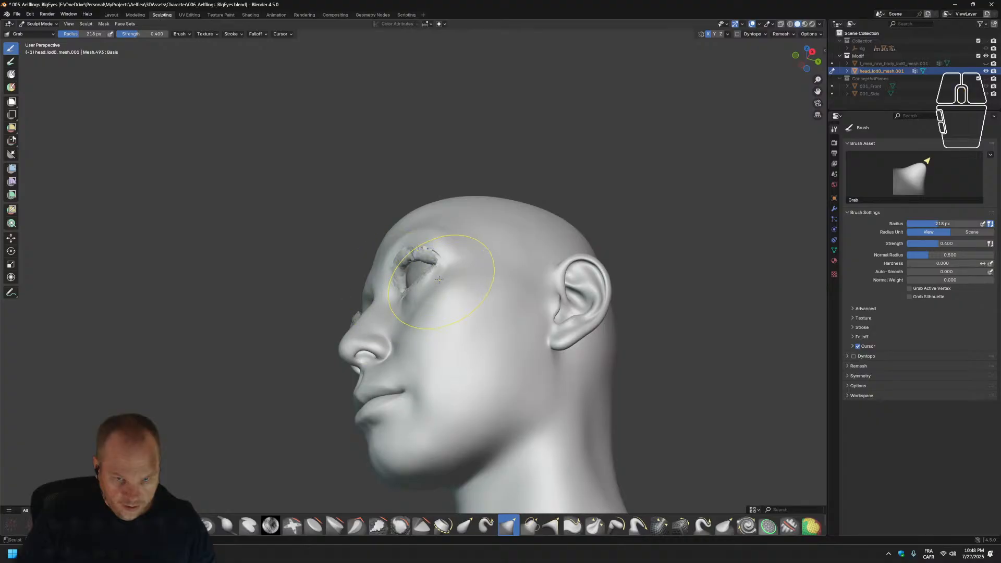
pyautogui.moveTo(458, 259); pyautogui.dragTo(461, 259)
pyautogui.moveTo(461, 260); pyautogui.dragTo(440, 265, button='middle')
pyautogui.moveTo(395, 296); pyautogui.dragTo(388, 293)
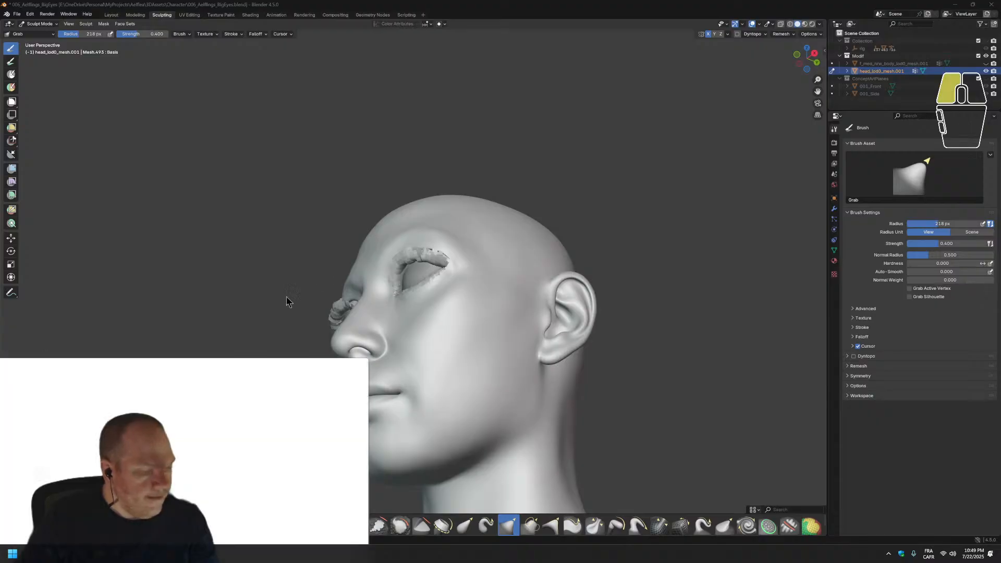
# Switch to the browser, play the muted YouTube video on the third eyelid (nictitating membrane) enlarged, skip ahead and close it.
pyautogui.moveTo(287, 296); pyautogui.dragTo(387, 224)
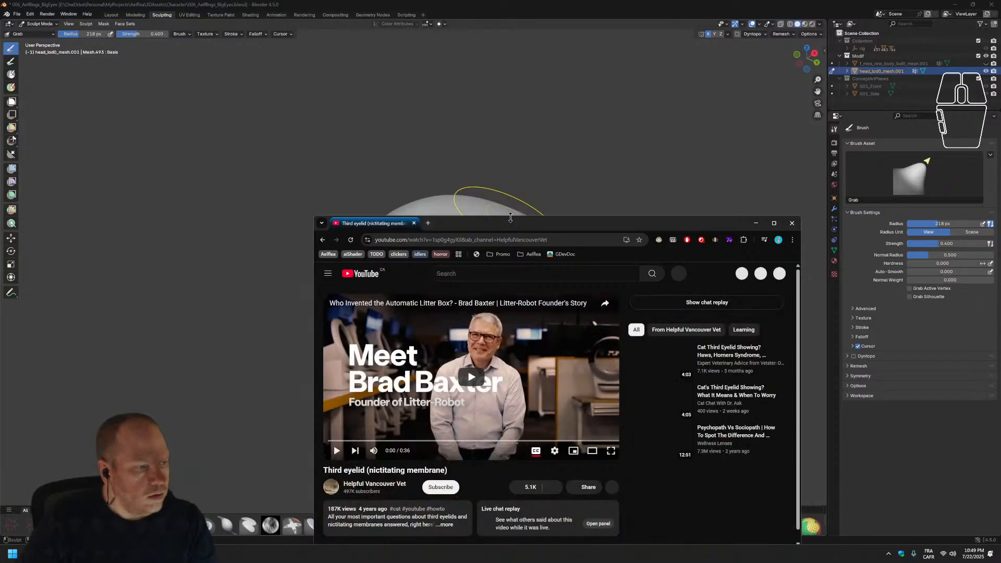
pyautogui.click(472, 377)
pyautogui.click(374, 452)
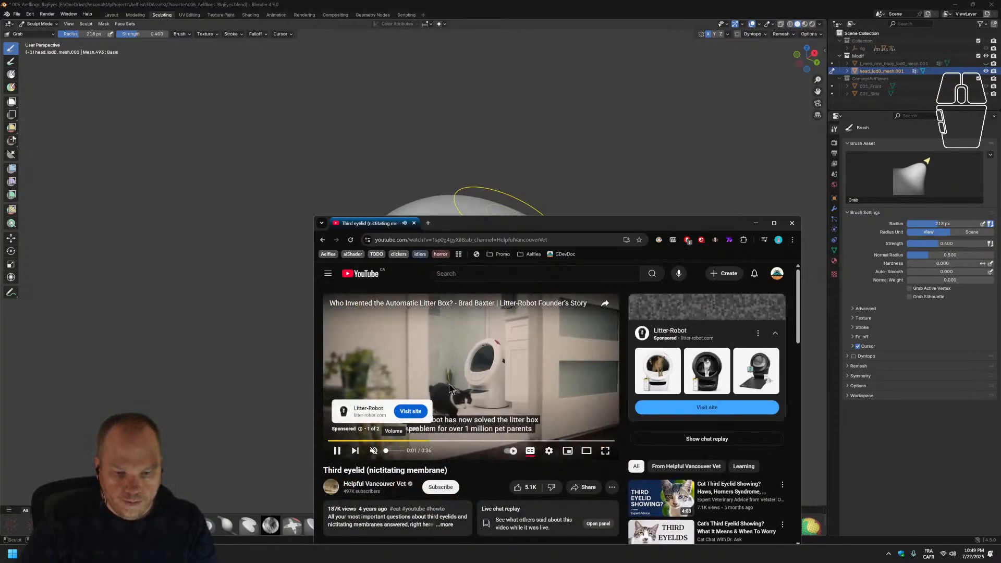
pyautogui.doubleClick(582, 224)
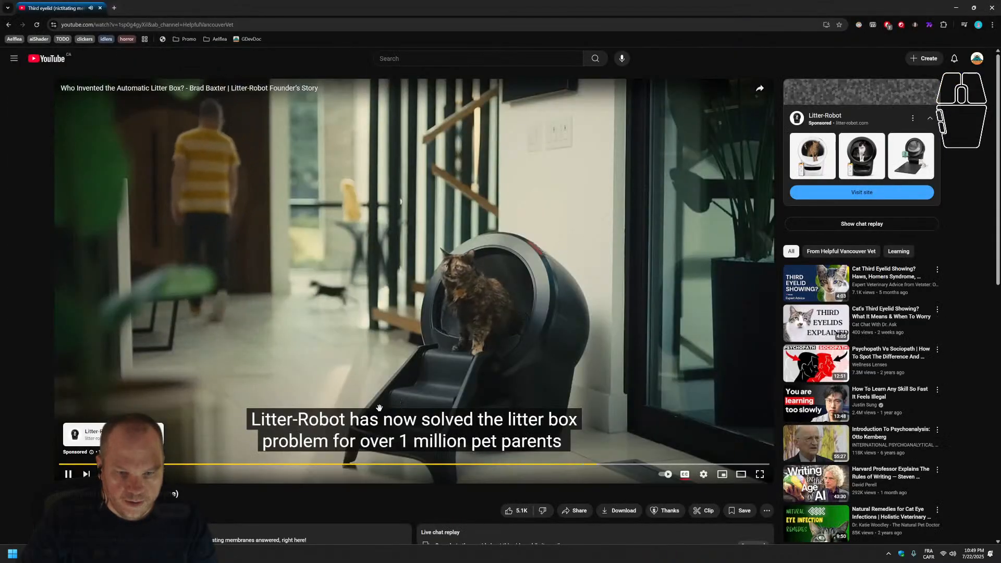
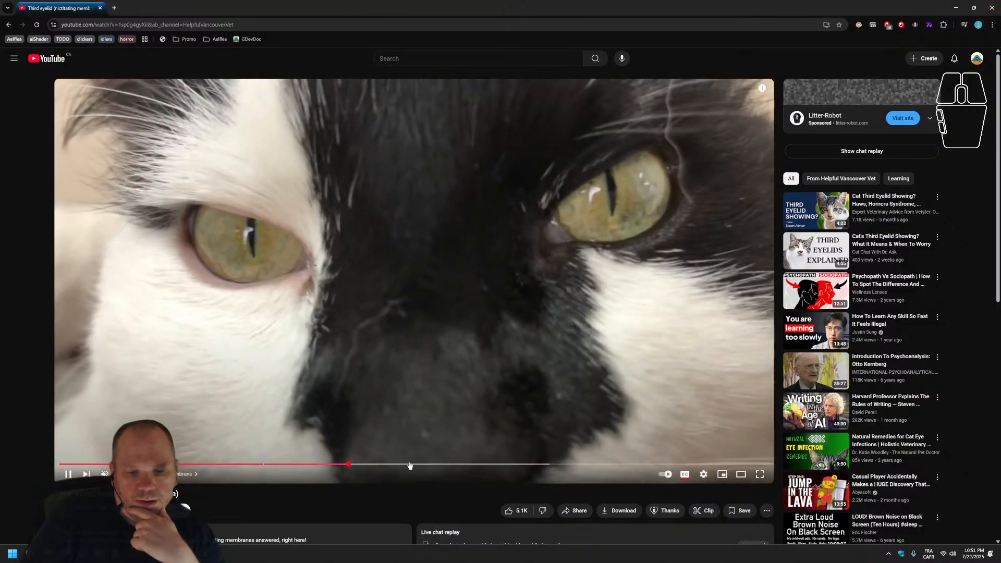
pyautogui.click(416, 464)
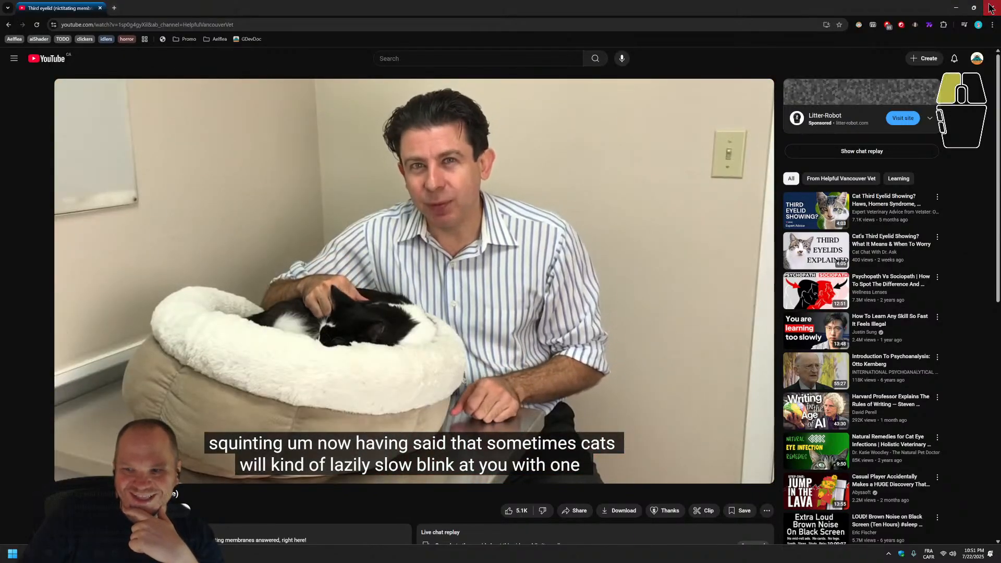
pyautogui.click(990, 8)
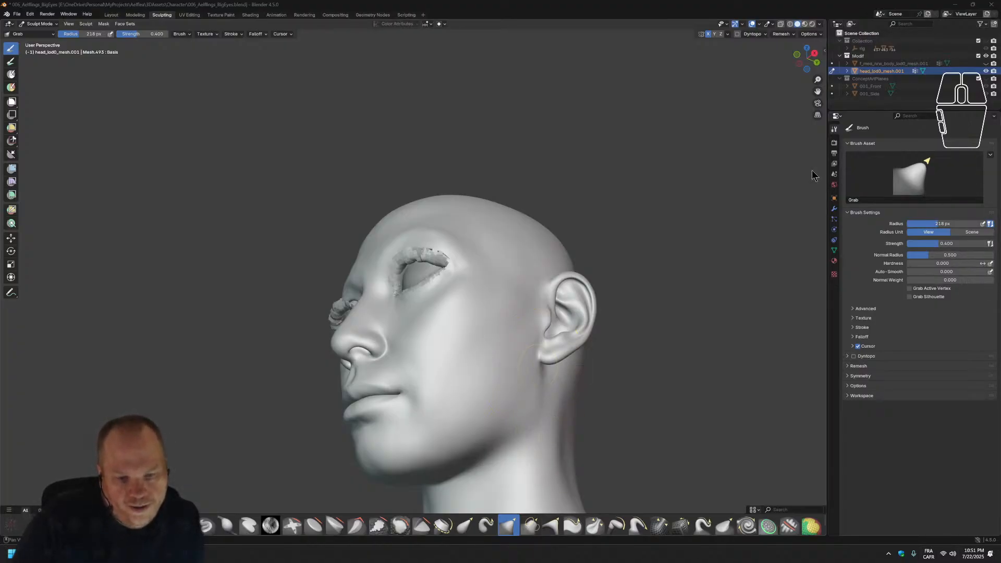
# Enlarge the eye openings further with the Grab brush, reshaping the eyelids, brow area and cheeks from the front and side.
pyautogui.moveTo(469, 341); pyautogui.dragTo(495, 352, button='middle')
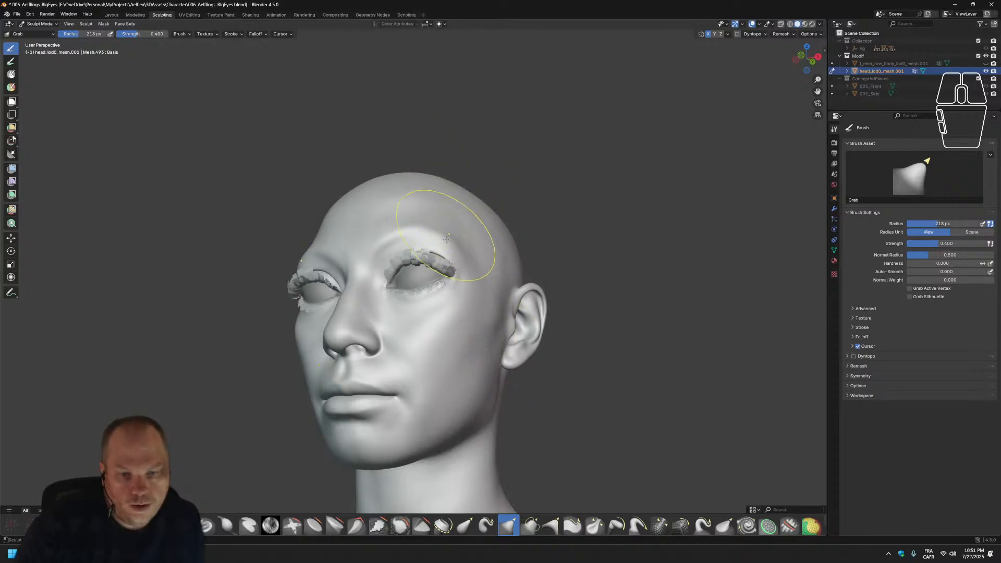
pyautogui.moveTo(431, 359); pyautogui.dragTo(463, 364, button='middle')
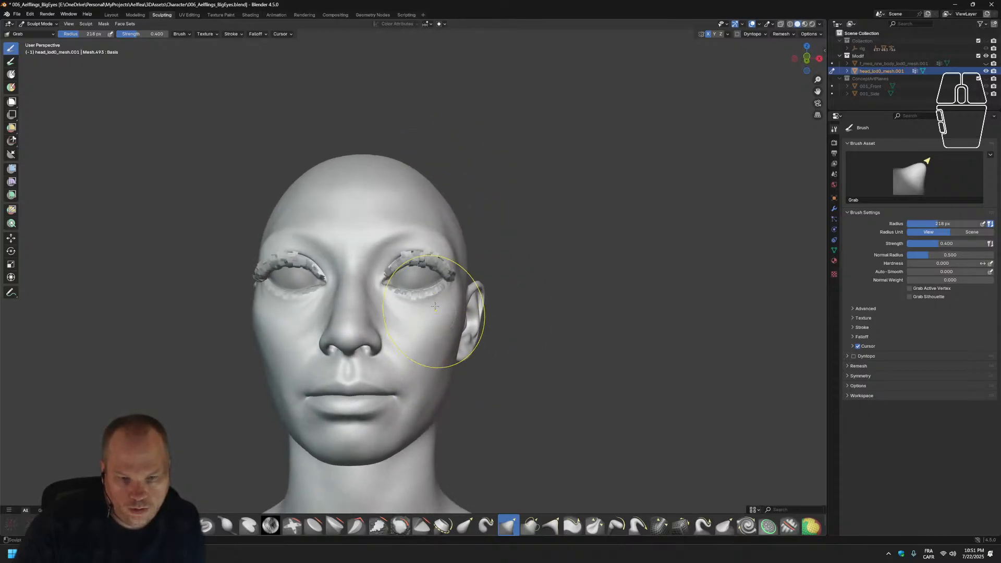
pyautogui.moveTo(436, 296); pyautogui.dragTo(438, 277)
pyautogui.moveTo(452, 276); pyautogui.dragTo(394, 259, button='middle')
pyautogui.moveTo(433, 243); pyautogui.dragTo(444, 230)
pyautogui.moveTo(443, 230)
pyautogui.mouseDown(button='middle')
pyautogui.moveTo(357, 302)
pyautogui.moveTo(261, 298)
pyautogui.moveTo(379, 291)
pyautogui.moveTo(342, 287)
pyautogui.mouseUp(button='middle')
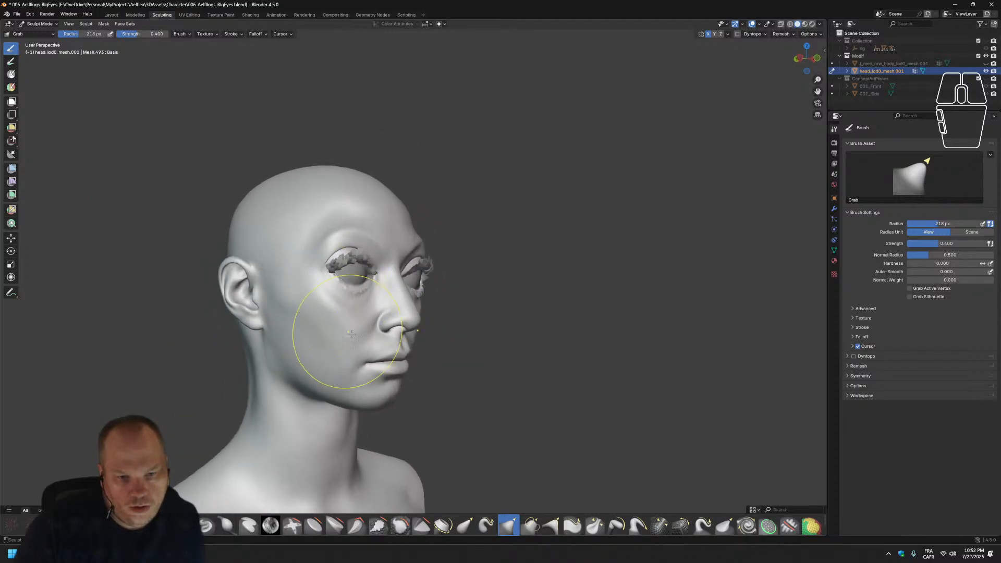
pyautogui.moveTo(352, 333); pyautogui.dragTo(339, 341)
pyautogui.moveTo(342, 309); pyautogui.dragTo(301, 310, button='middle')
pyautogui.scroll(2, 396, 279)
pyautogui.moveTo(420, 275); pyautogui.dragTo(387, 272, button='middle')
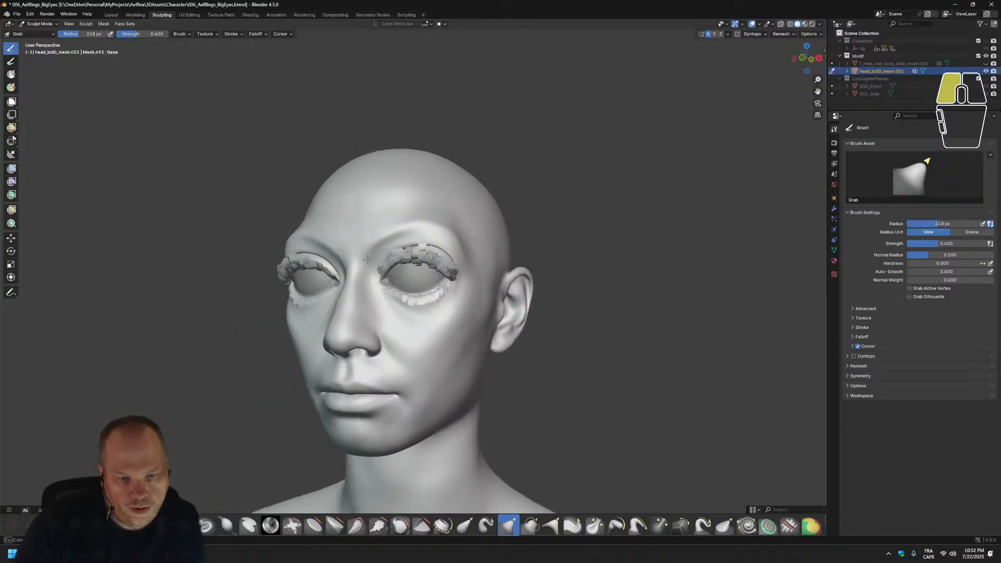
# Round out the upper lids, outer corners and lower eye contours with Grab strokes from several angles.
pyautogui.moveTo(458, 291); pyautogui.dragTo(463, 318, button='middle')
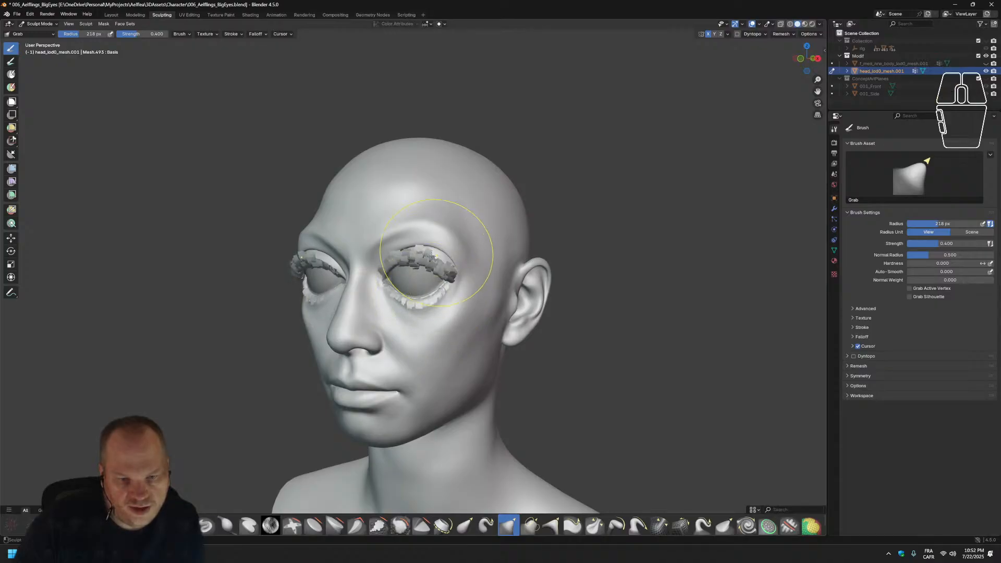
pyautogui.moveTo(441, 286); pyautogui.dragTo(480, 295, button='middle')
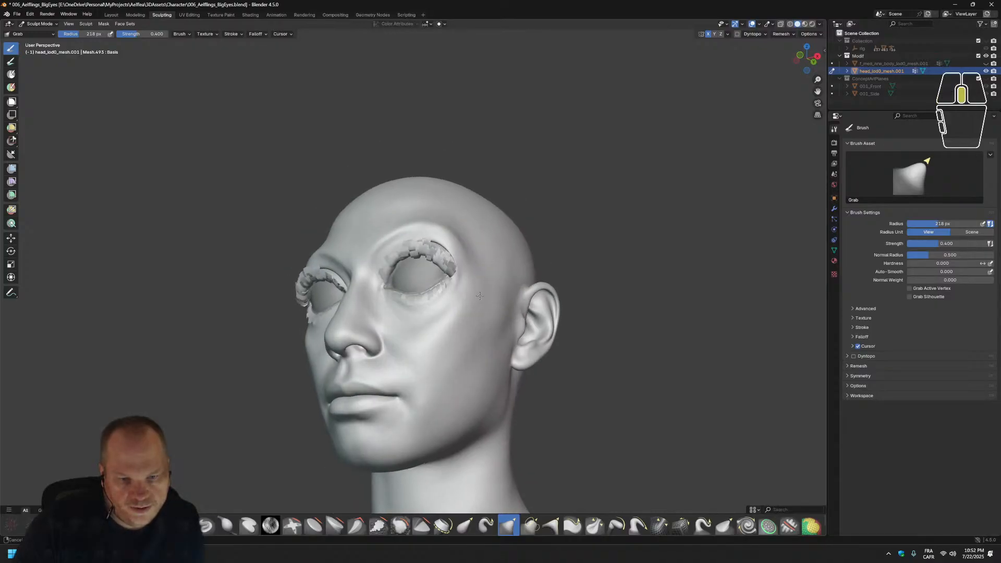
pyautogui.moveTo(386, 285); pyautogui.dragTo(417, 295, button='middle')
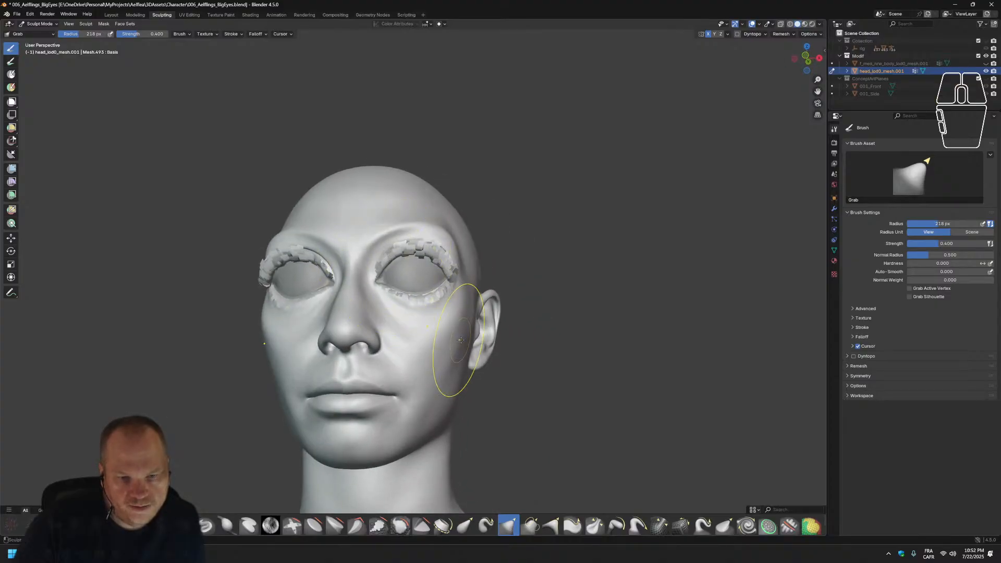
pyautogui.moveTo(435, 360); pyautogui.dragTo(401, 316, button='middle')
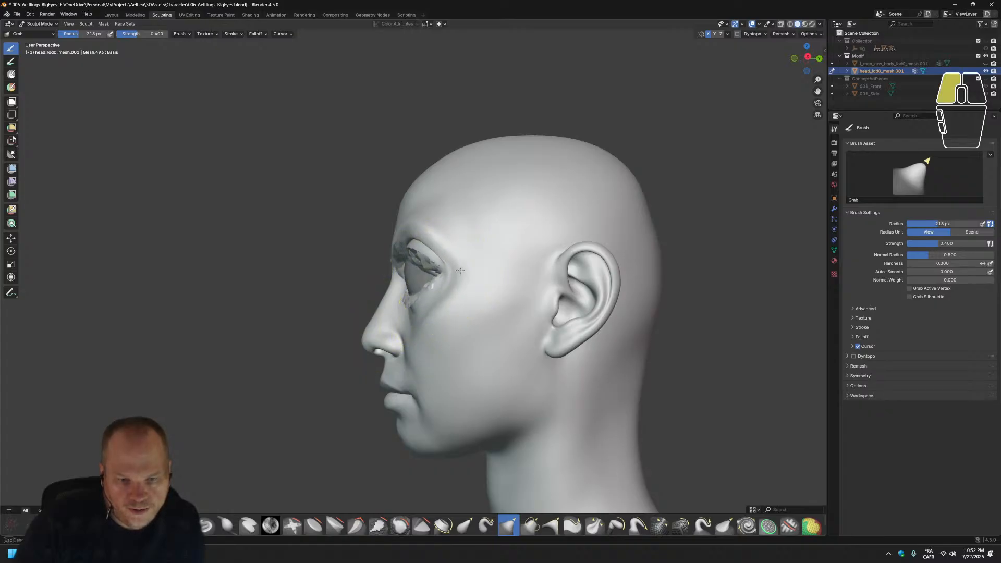
pyautogui.moveTo(455, 273); pyautogui.dragTo(305, 305, button='middle')
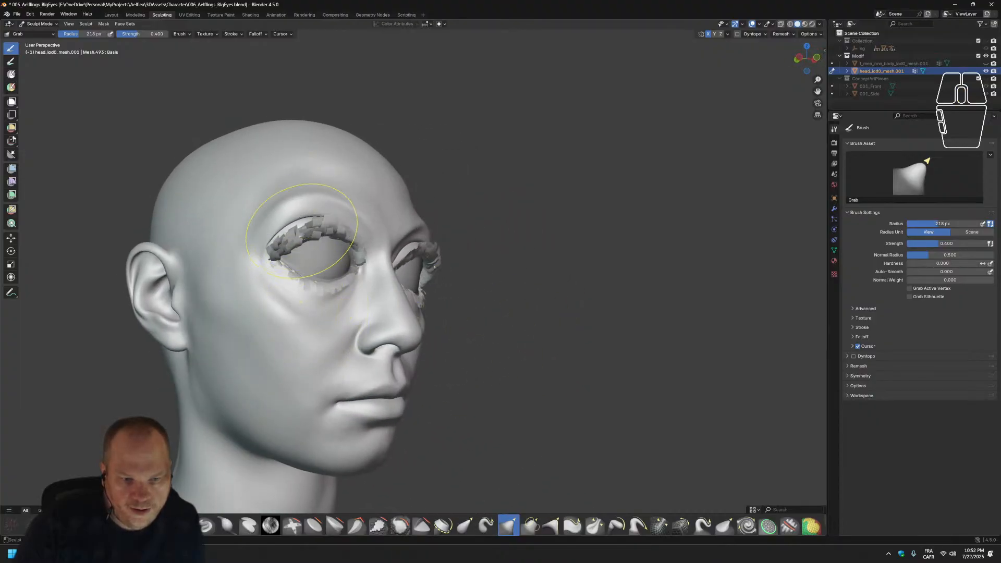
pyautogui.moveTo(305, 237); pyautogui.dragTo(280, 254, button='middle')
pyautogui.moveTo(315, 235); pyautogui.dragTo(315, 234)
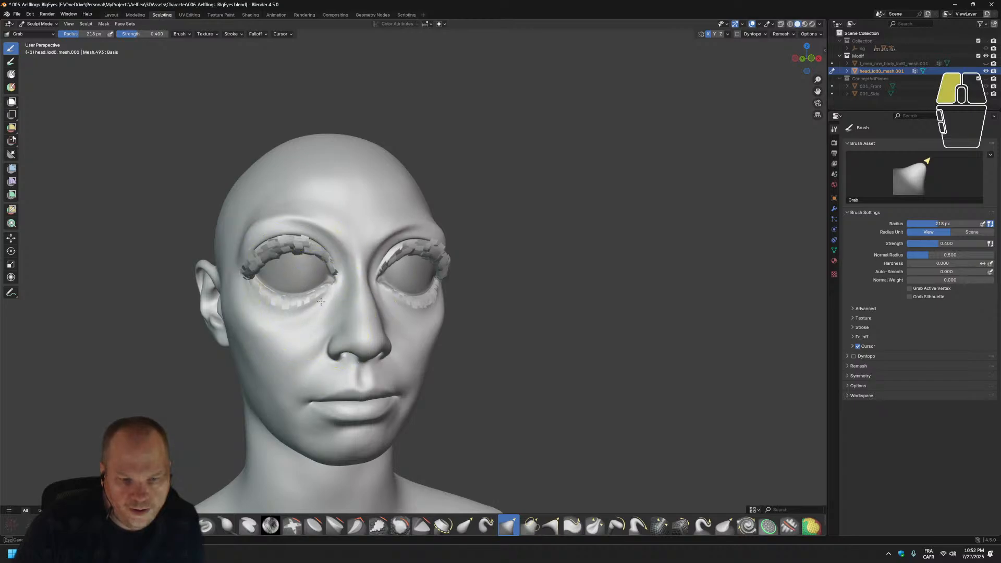
pyautogui.moveTo(285, 257); pyautogui.dragTo(302, 366, button='middle')
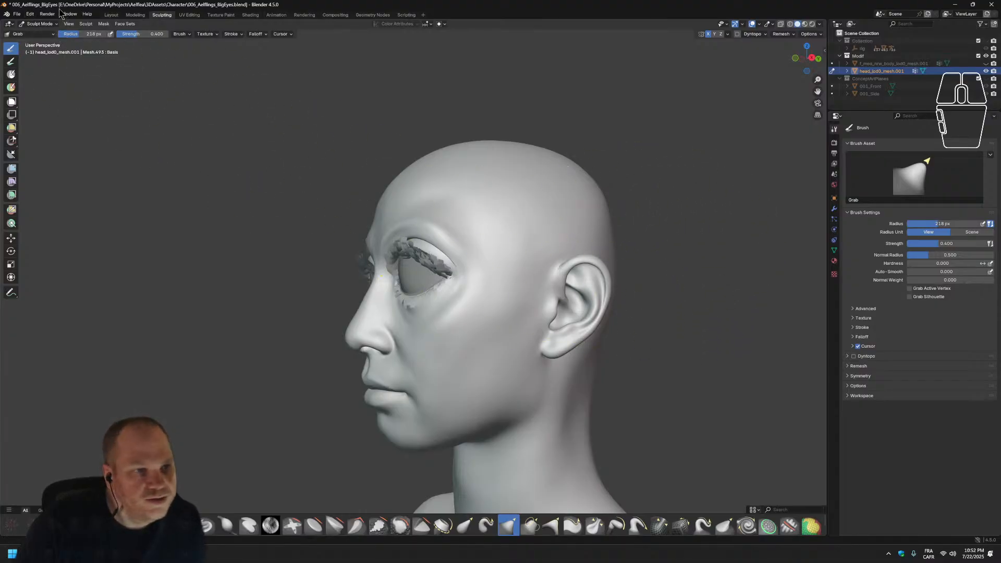
# Examine the enlarged eyes from the front in the Modeling workspace and return to the Sculpting workspace.
pyautogui.click(111, 15)
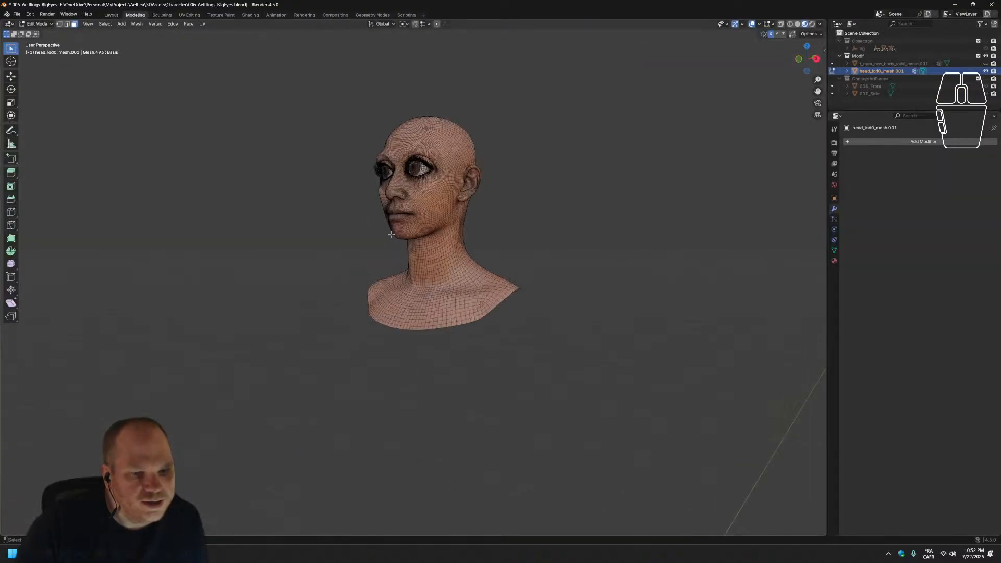
pyautogui.moveTo(388, 235); pyautogui.dragTo(610, 214, button='middle')
pyautogui.scroll(2, 661, 173)
pyautogui.keyDown('shift'); pyautogui.moveTo(662, 173); pyautogui.dragTo(570, 217, button='middle'); pyautogui.keyUp('shift')
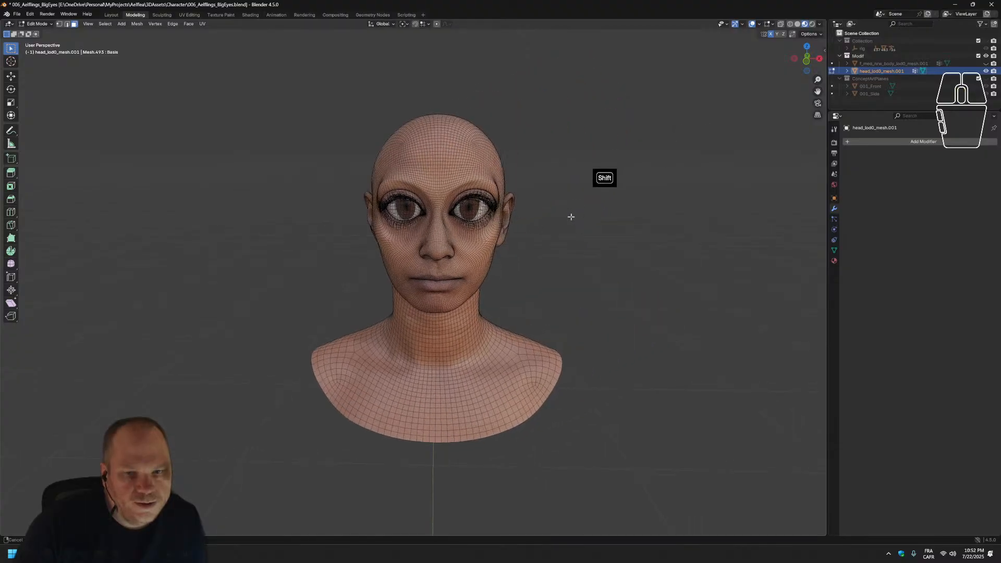
pyautogui.scroll(2, 571, 216)
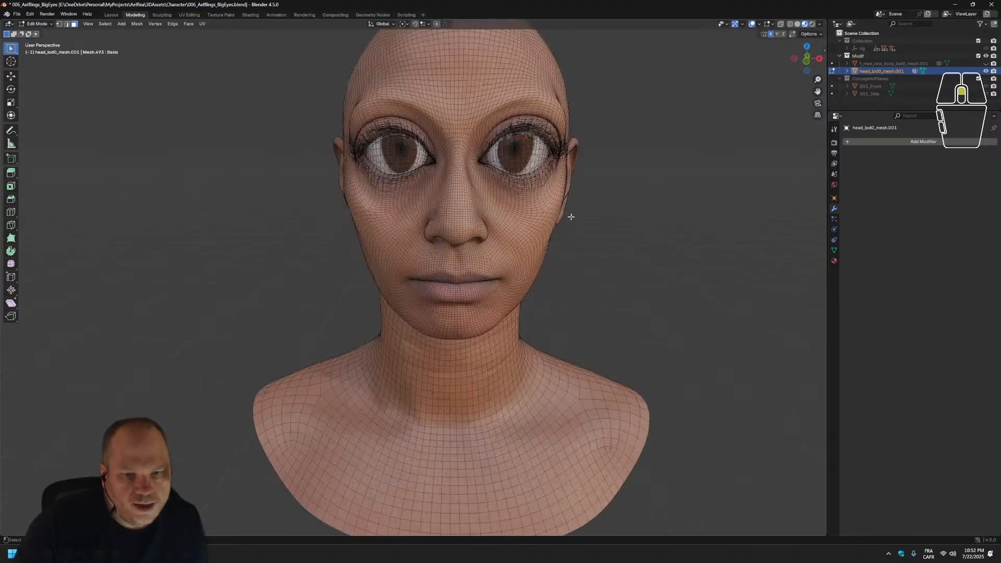
pyautogui.click(161, 15)
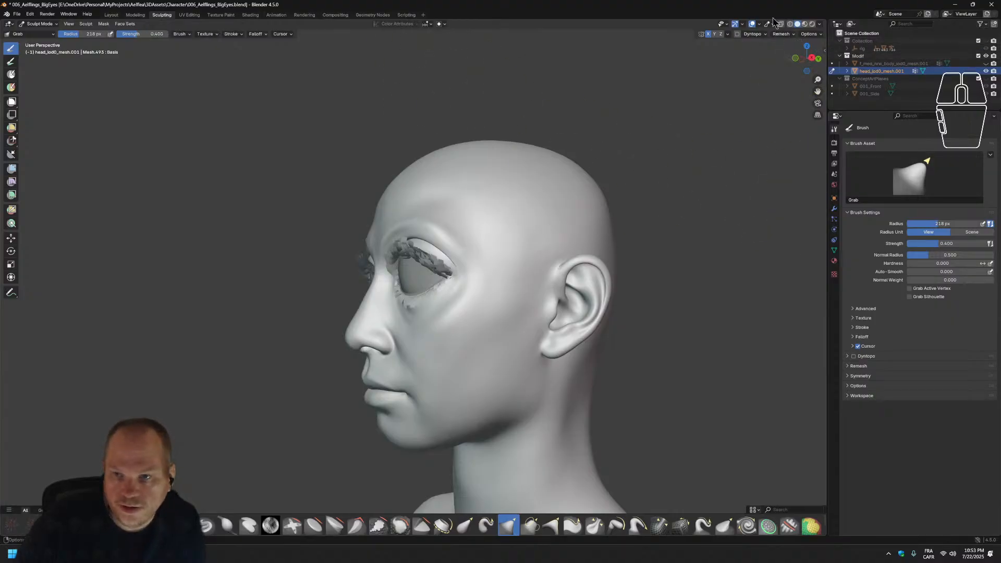
# Show the head in Material Preview shading and adjust the eyelids and eyeballs around both irises with the Grab brush.
pyautogui.click(806, 24)
pyautogui.moveTo(543, 362); pyautogui.dragTo(579, 357, button='middle')
pyautogui.scroll(2, 397, 290)
pyautogui.moveTo(424, 278)
pyautogui.mouseDown()
pyautogui.moveTo(438, 284)
pyautogui.moveTo(432, 269)
pyautogui.moveTo(440, 272)
pyautogui.moveTo(381, 293)
pyautogui.mouseUp()
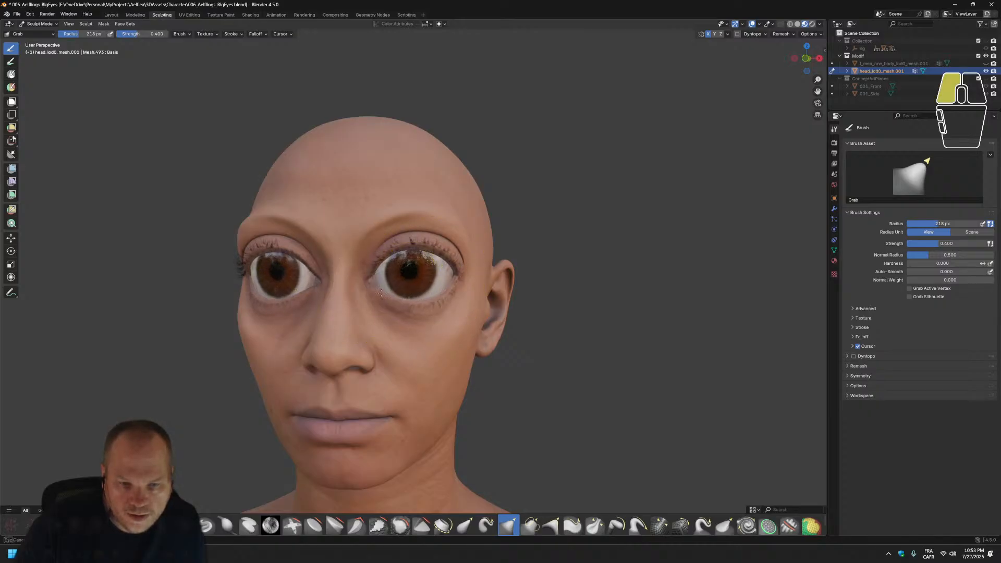
pyautogui.moveTo(392, 299)
pyautogui.mouseDown(button='middle')
pyautogui.moveTo(235, 302)
pyautogui.moveTo(253, 316)
pyautogui.moveTo(351, 320)
pyautogui.moveTo(277, 257)
pyautogui.mouseUp(button='middle')
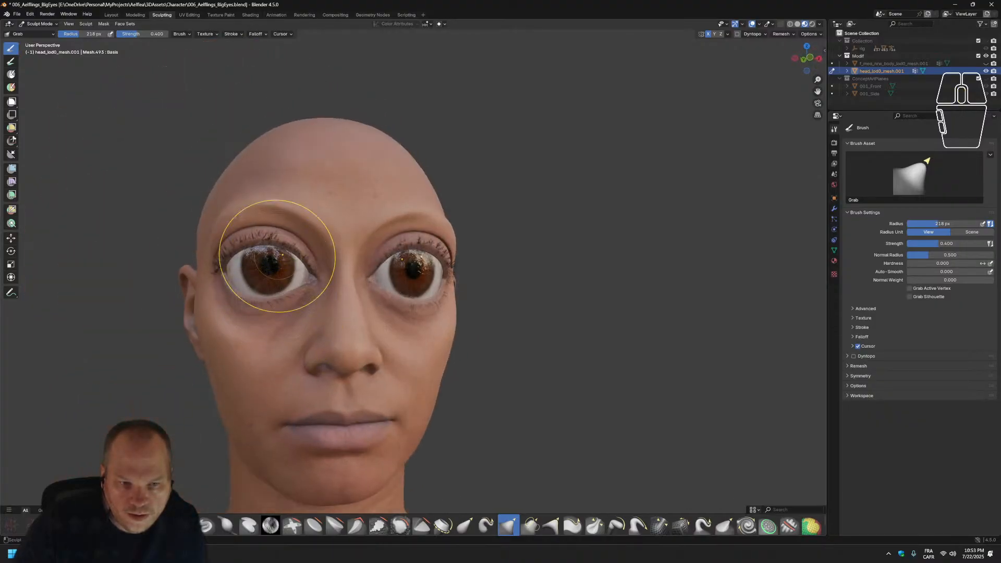
pyautogui.moveTo(257, 295)
pyautogui.mouseDown()
pyautogui.moveTo(241, 308)
pyautogui.moveTo(294, 290)
pyautogui.moveTo(279, 288)
pyautogui.mouseUp()
pyautogui.moveTo(288, 244); pyautogui.dragTo(286, 245)
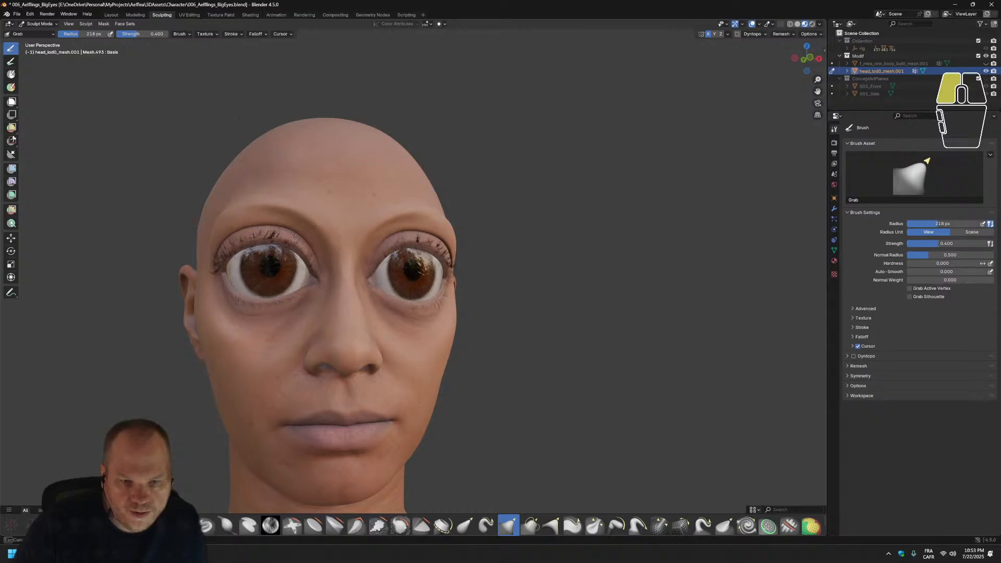
# Refine the upper eyelids and the area around the irises with small Grab brush strokes from three-quarter views.
pyautogui.moveTo(502, 288); pyautogui.dragTo(490, 295, button='middle')
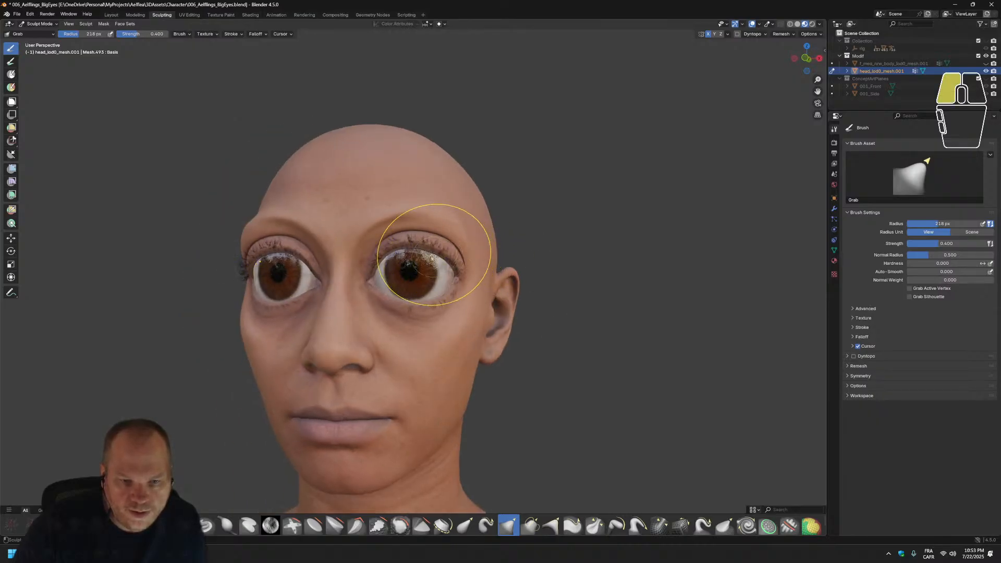
pyautogui.moveTo(441, 252); pyautogui.dragTo(442, 251)
pyautogui.moveTo(537, 311)
pyautogui.mouseDown(button='middle')
pyautogui.moveTo(453, 299)
pyautogui.moveTo(554, 268)
pyautogui.mouseUp(button='middle')
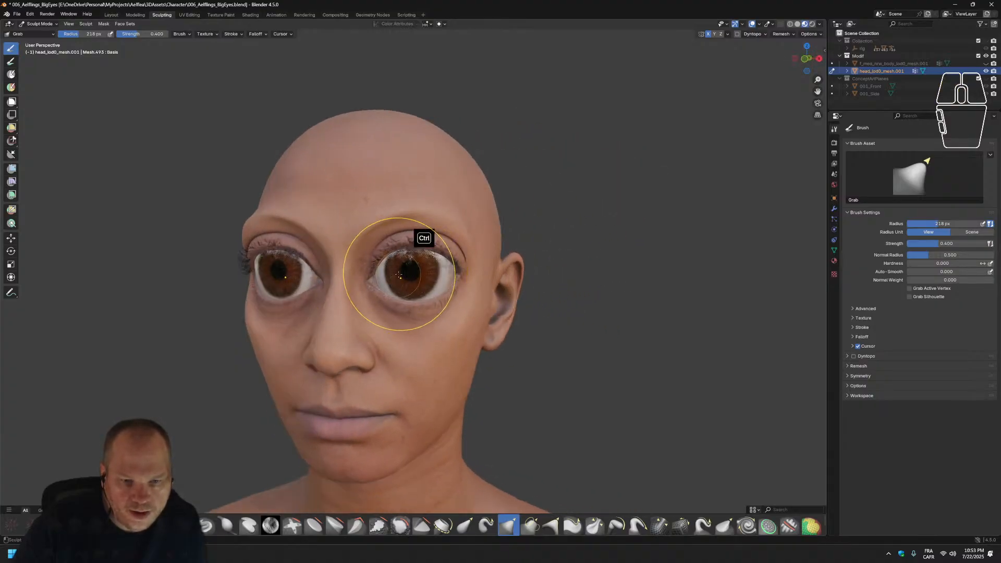
pyautogui.keyDown('ctrl'); pyautogui.moveTo(408, 266); pyautogui.dragTo(407, 270); pyautogui.keyUp('ctrl')
pyautogui.moveTo(407, 270); pyautogui.dragTo(377, 287, button='middle')
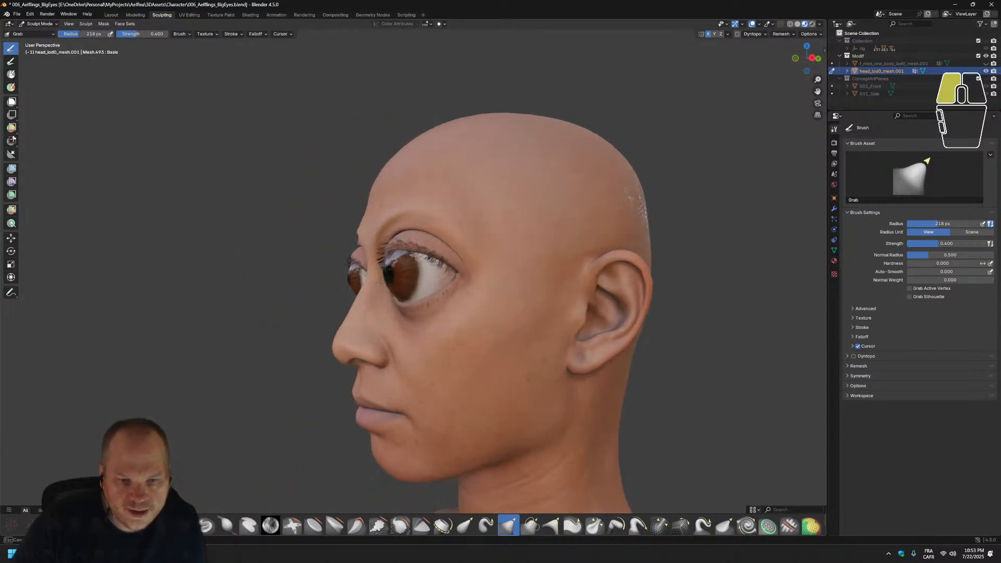
# Examine how the eyeballs sit in the eyelids from the side, from below and up close.
pyautogui.moveTo(380, 293); pyautogui.dragTo(428, 303, button='middle')
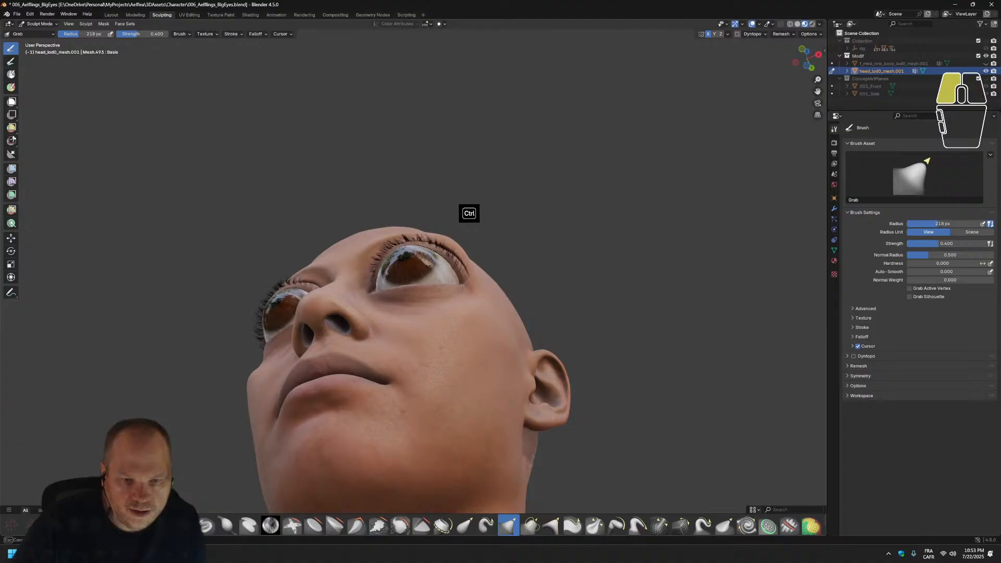
pyautogui.moveTo(427, 285); pyautogui.dragTo(373, 356, button='middle')
pyautogui.scroll(4, 373, 356)
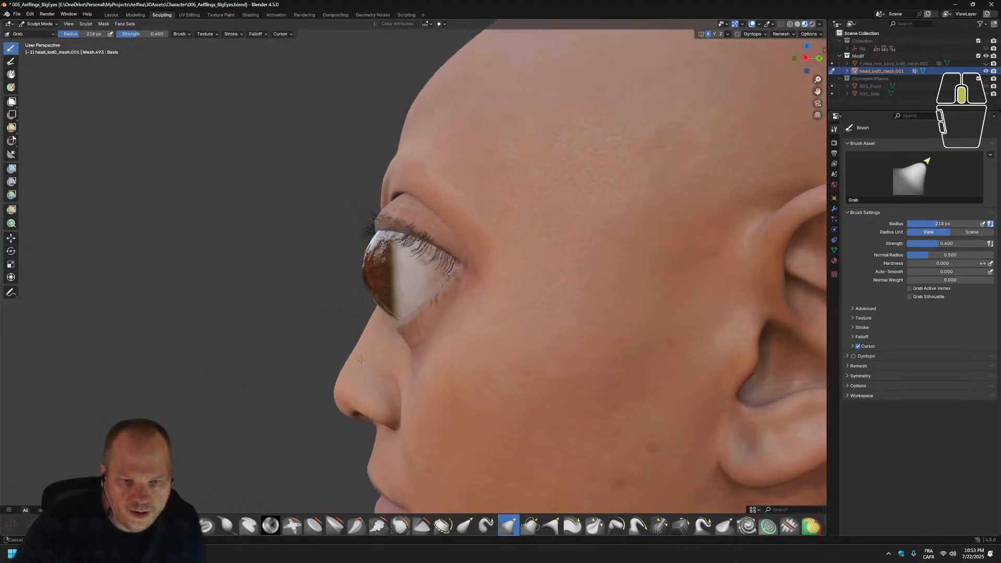
pyautogui.moveTo(369, 285); pyautogui.dragTo(388, 289, button='middle')
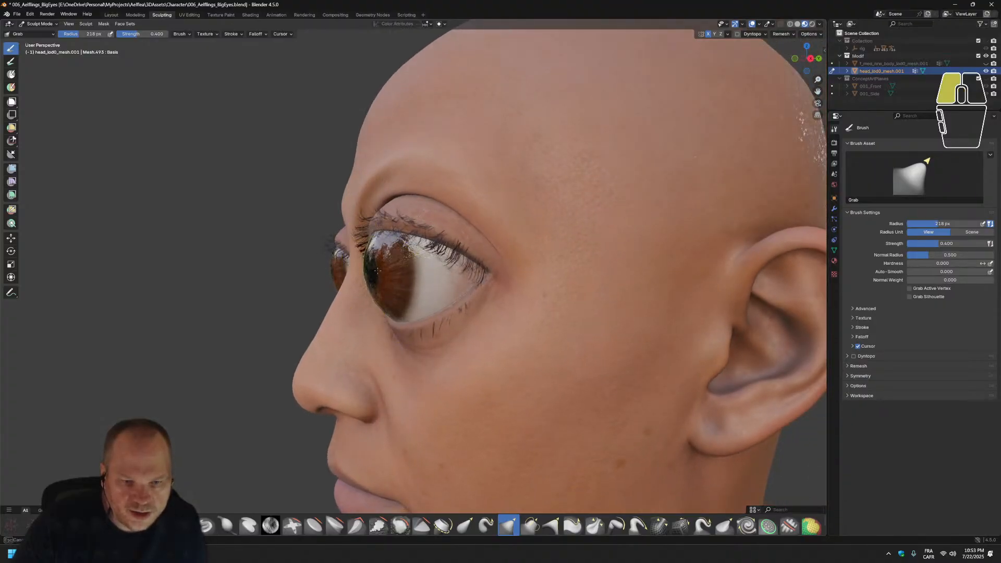
pyautogui.moveTo(377, 271); pyautogui.dragTo(512, 332, button='middle')
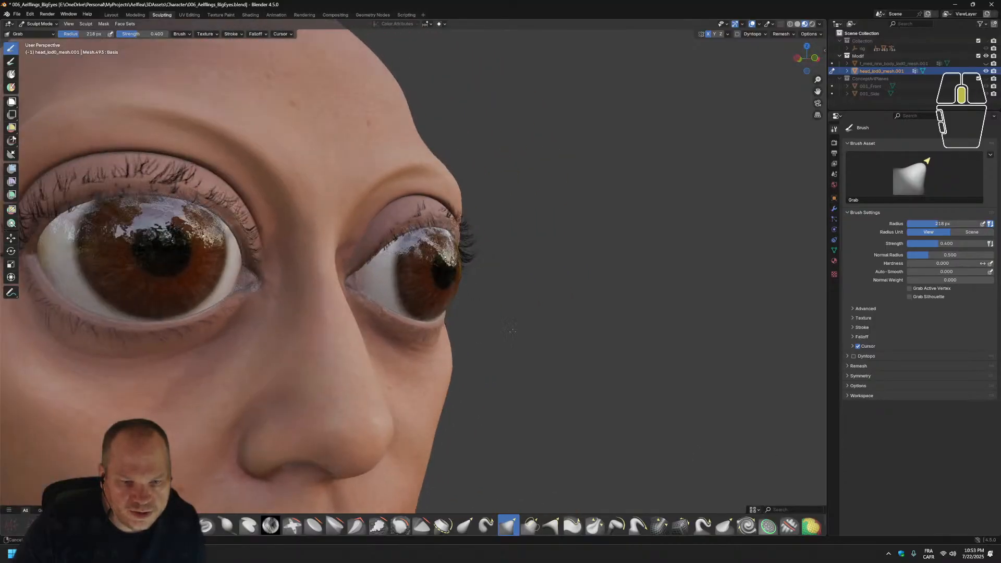
pyautogui.scroll(-1, 477, 360)
pyautogui.moveTo(355, 421); pyautogui.dragTo(511, 325, button='middle')
pyautogui.scroll(-1, 420, 348)
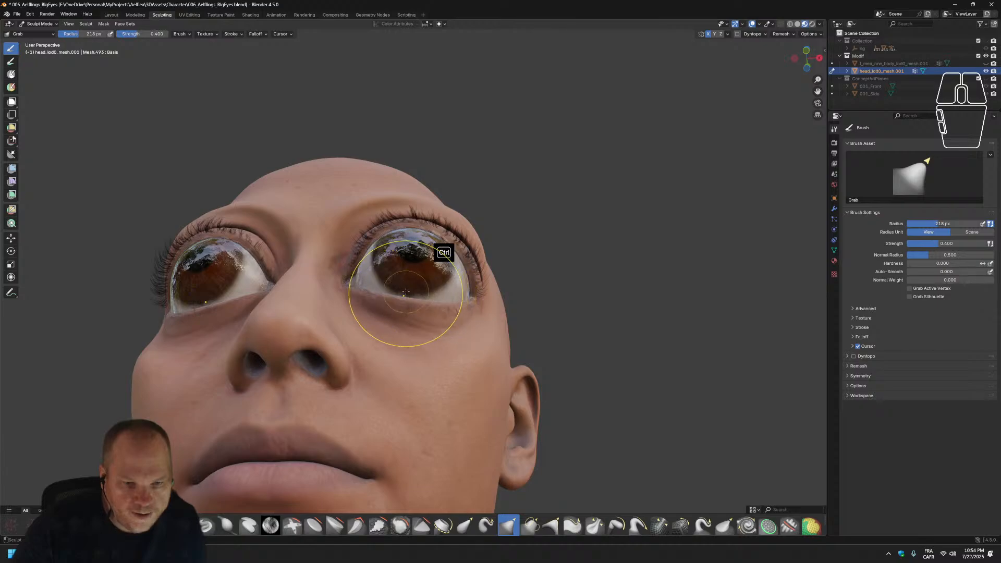
# Undo a Grab stroke below the eye and nudge the lower eyelids and outer eye area into shape with the Grab brush.
pyautogui.moveTo(406, 292)
pyautogui.keyDown('ctrl'); pyautogui.mouseDown()
pyautogui.moveTo(412, 305)
pyautogui.moveTo(405, 277)
pyautogui.moveTo(433, 326)
pyautogui.mouseUp(); pyautogui.keyUp('ctrl')
pyautogui.hotkey('ctrl', 'z')
pyautogui.moveTo(440, 337)
pyautogui.mouseDown(button='middle')
pyautogui.moveTo(377, 399)
pyautogui.moveTo(409, 407)
pyautogui.moveTo(412, 380)
pyautogui.mouseUp(button='middle')
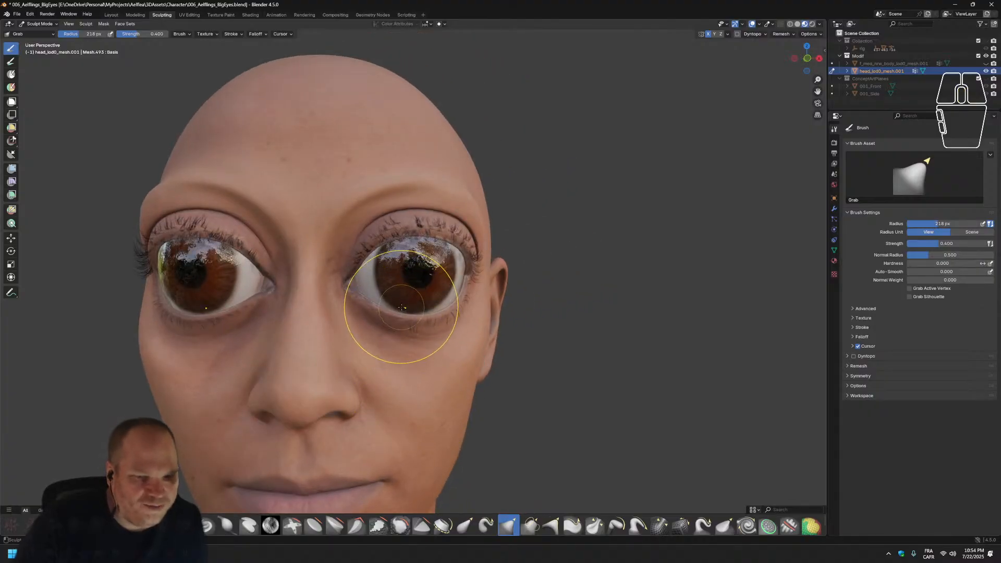
pyautogui.moveTo(403, 309); pyautogui.dragTo(413, 308)
pyautogui.moveTo(413, 308); pyautogui.dragTo(447, 302, button='middle')
pyautogui.moveTo(447, 295)
pyautogui.mouseDown()
pyautogui.moveTo(460, 300)
pyautogui.moveTo(448, 295)
pyautogui.mouseUp()
pyautogui.moveTo(448, 295)
pyautogui.mouseDown(button='middle')
pyautogui.moveTo(424, 285)
pyautogui.moveTo(478, 334)
pyautogui.mouseUp(button='middle')
pyautogui.moveTo(308, 380)
pyautogui.mouseDown(button='middle')
pyautogui.moveTo(179, 335)
pyautogui.moveTo(240, 356)
pyautogui.moveTo(313, 358)
pyautogui.moveTo(162, 380)
pyautogui.moveTo(188, 367)
pyautogui.moveTo(183, 346)
pyautogui.moveTo(177, 357)
pyautogui.moveTo(464, 380)
pyautogui.moveTo(494, 331)
pyautogui.moveTo(484, 382)
pyautogui.moveTo(509, 406)
pyautogui.mouseUp(button='middle')
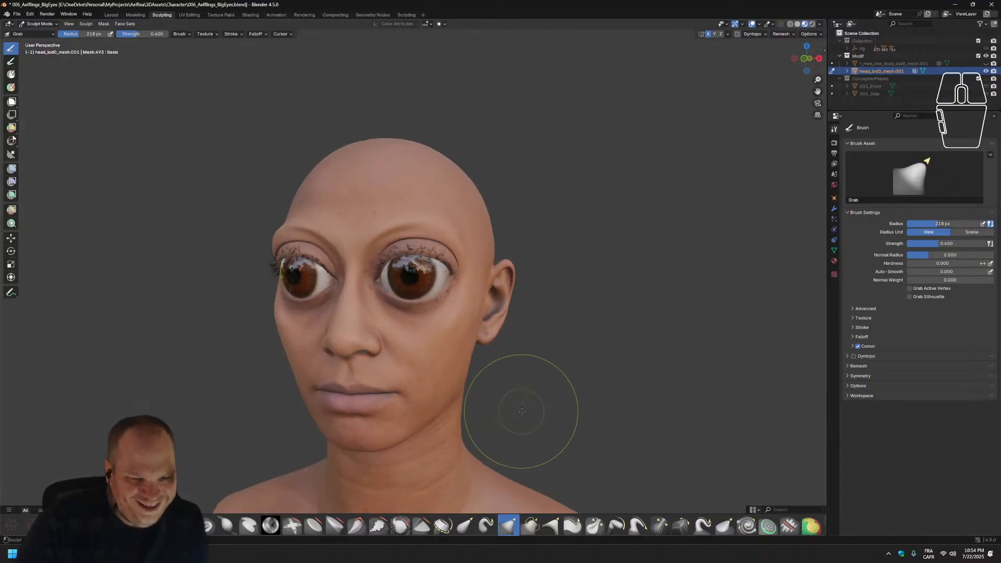
pyautogui.scroll(-2, 522, 412)
pyautogui.scroll(1, 511, 406)
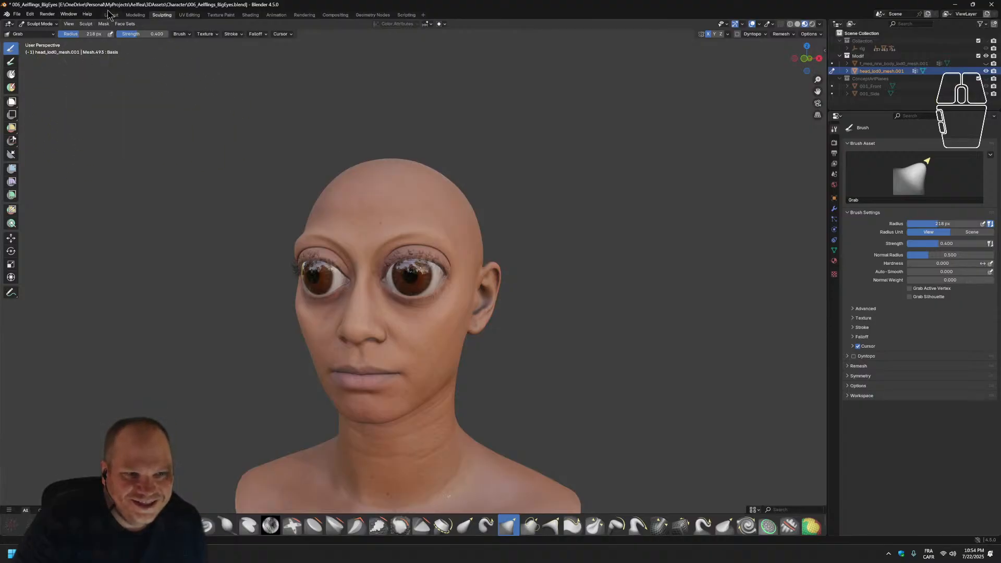
# Return to the Layout workspace, save the BigEyes file and review the whole head.
pyautogui.click(134, 15)
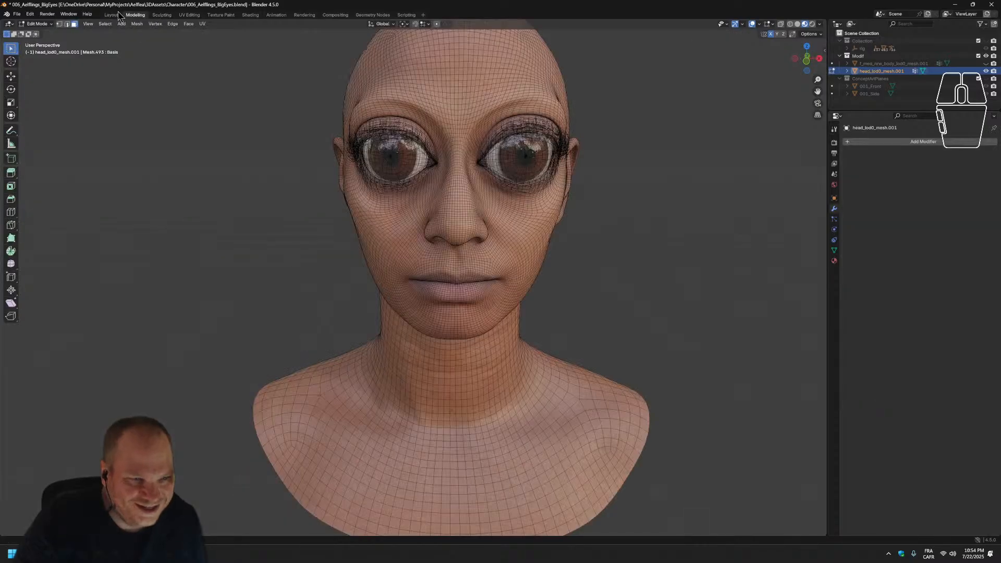
pyautogui.hotkey('ctrl', 'pageup')
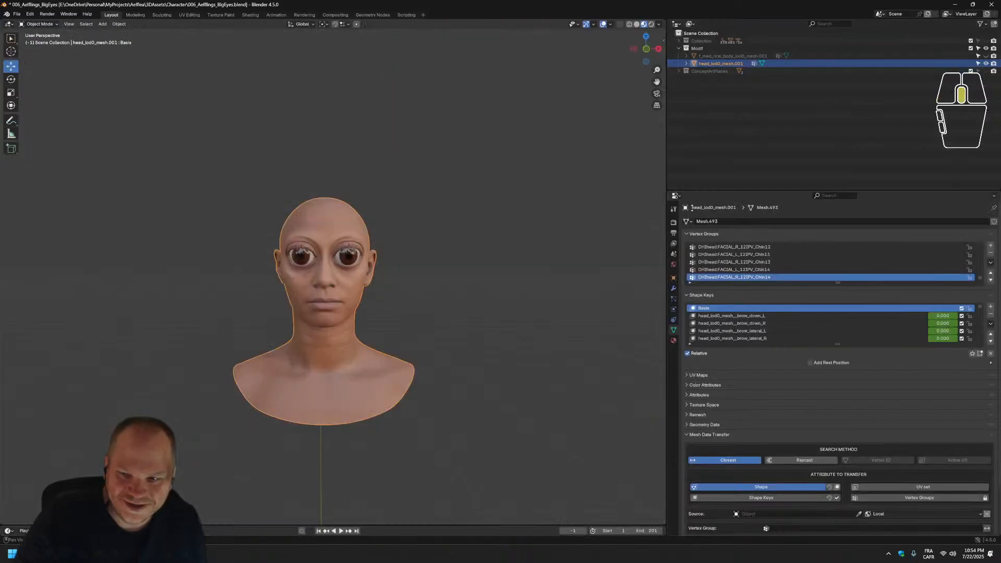
pyautogui.hotkey('ctrl', 's')
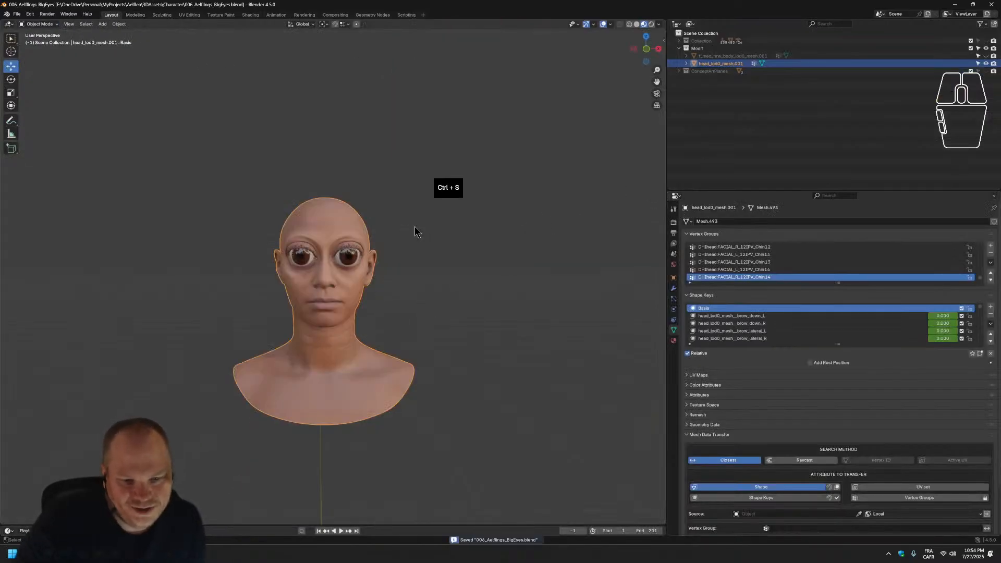
pyautogui.scroll(4, 415, 226)
pyautogui.moveTo(476, 275); pyautogui.dragTo(458, 290, button='middle')
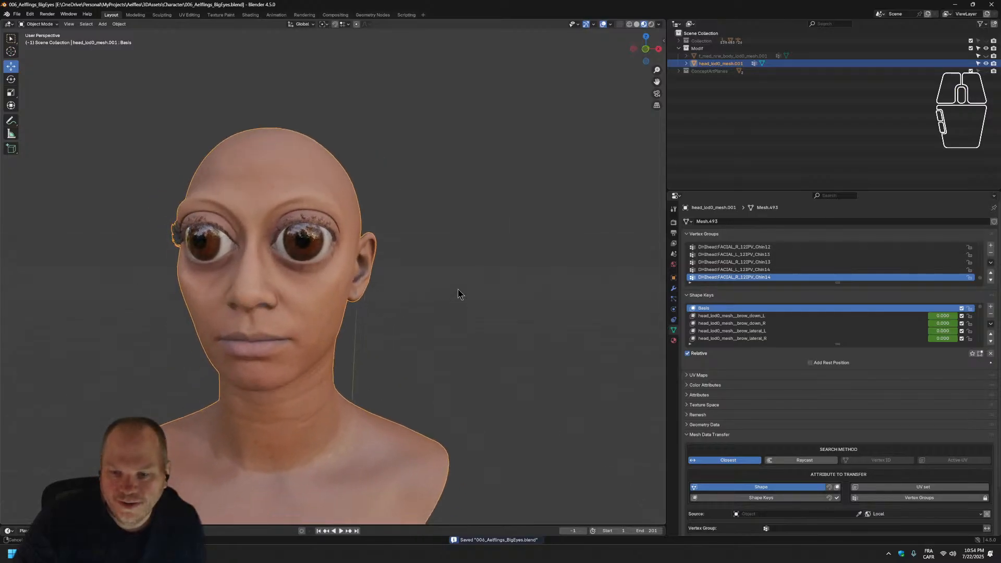
pyautogui.press('KP_Decimal')
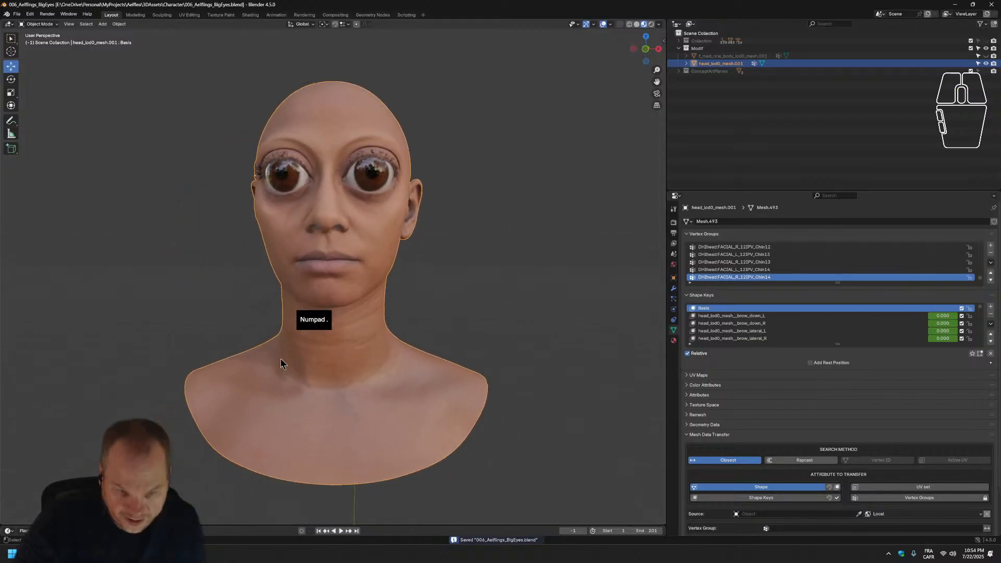
pyautogui.moveTo(516, 286)
pyautogui.mouseDown(button='middle')
pyautogui.moveTo(507, 282)
pyautogui.moveTo(522, 293)
pyautogui.mouseUp(button='middle')
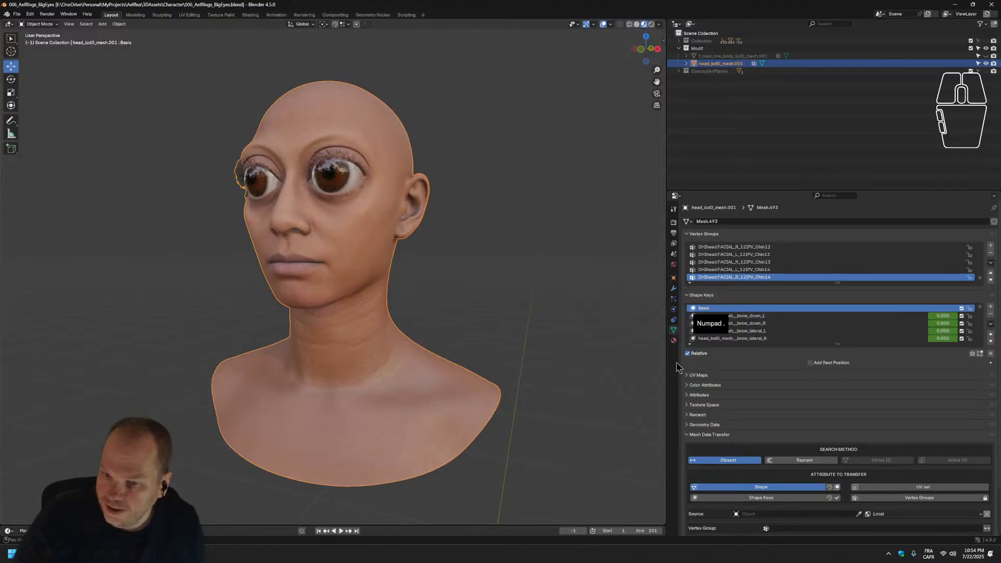
# Select all faces assigned to shader_head_shader.002 on the head mesh in the Modeling workspace.
pyautogui.click(673, 342)
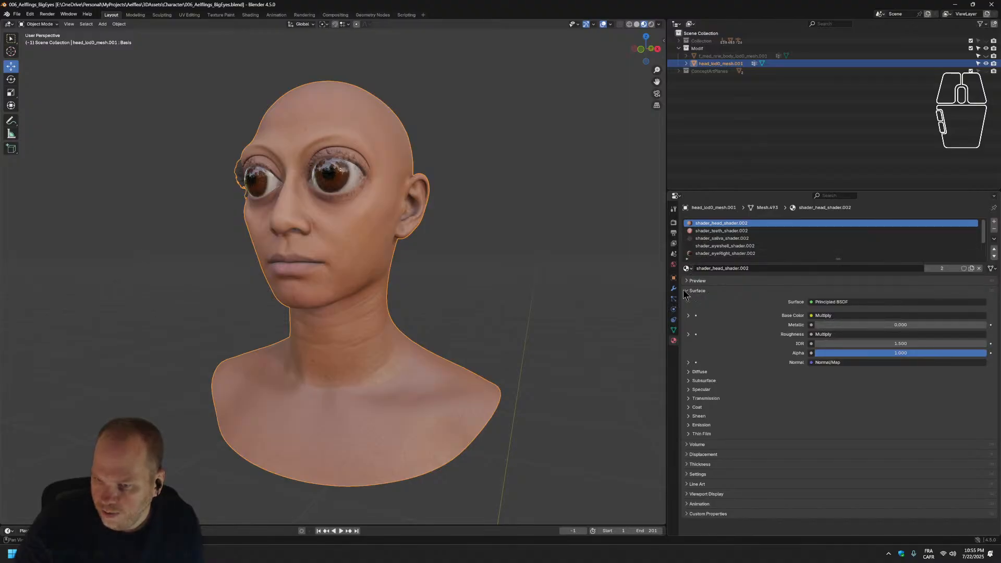
pyautogui.click(135, 15)
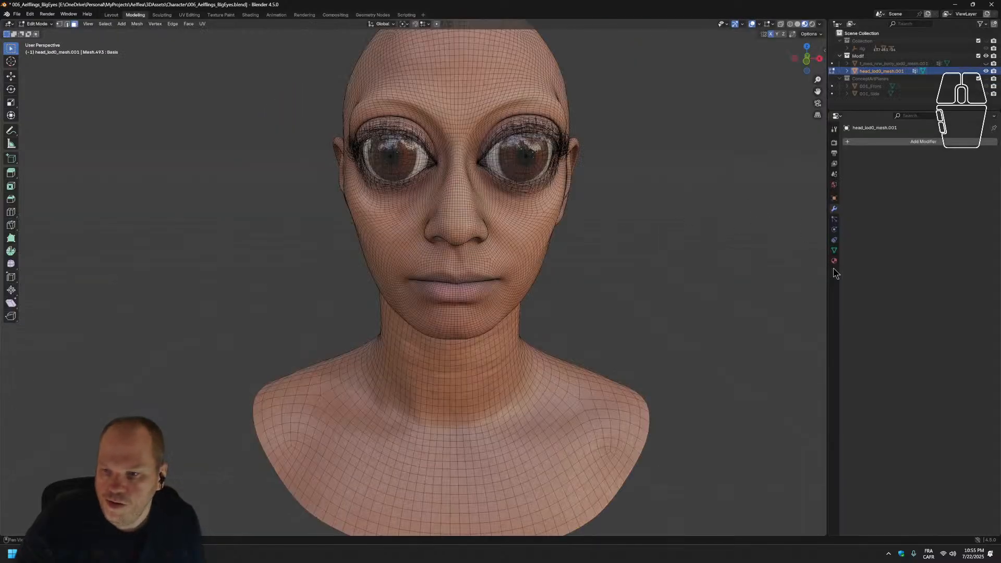
pyautogui.click(834, 260)
pyautogui.moveTo(824, 255); pyautogui.dragTo(726, 238, button='middle')
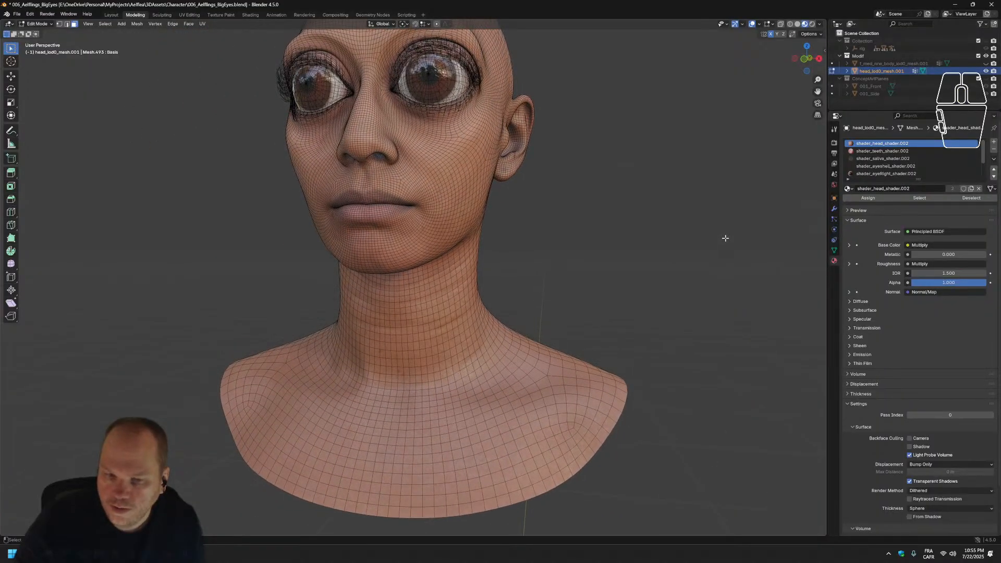
pyautogui.click(526, 350)
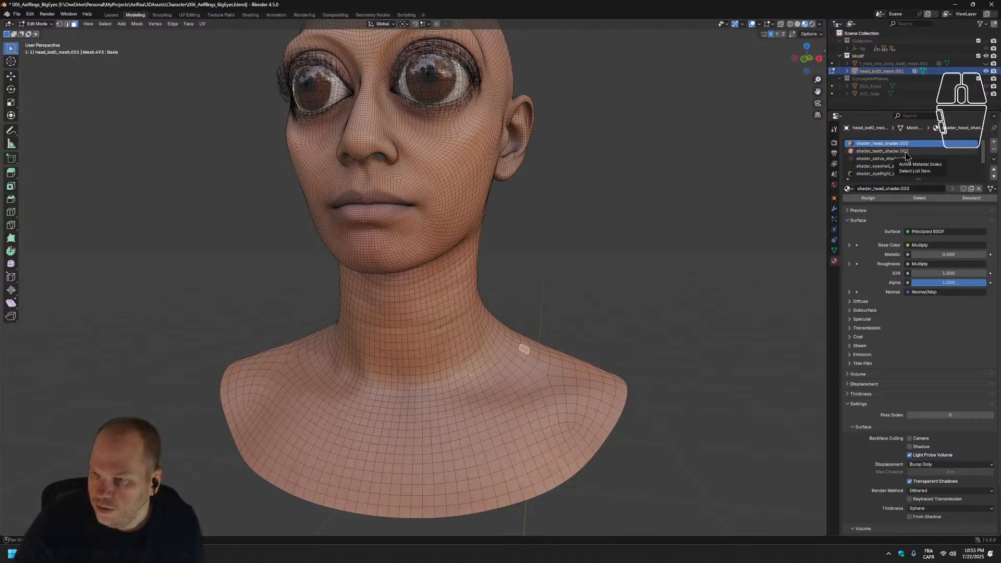
pyautogui.click(919, 198)
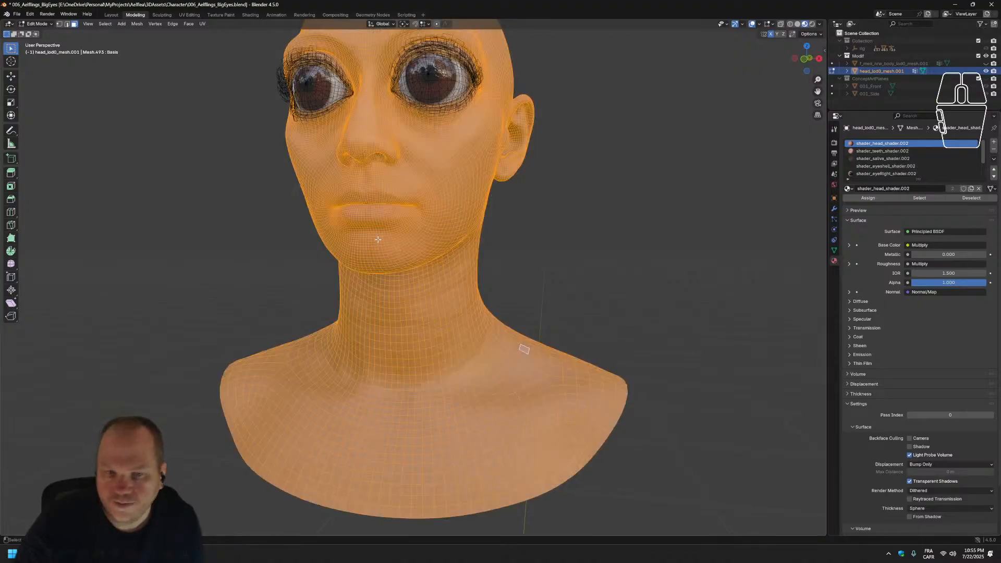
pyautogui.scroll(-2, 426, 179)
pyautogui.hotkey('ctrl', 'f')
pyautogui.moveTo(459, 218)
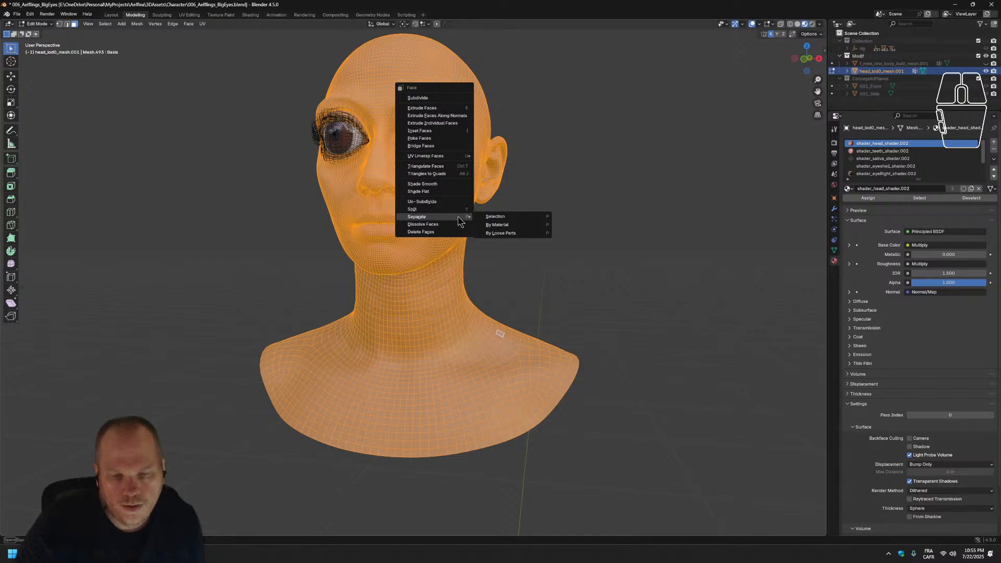
pyautogui.click(515, 217)
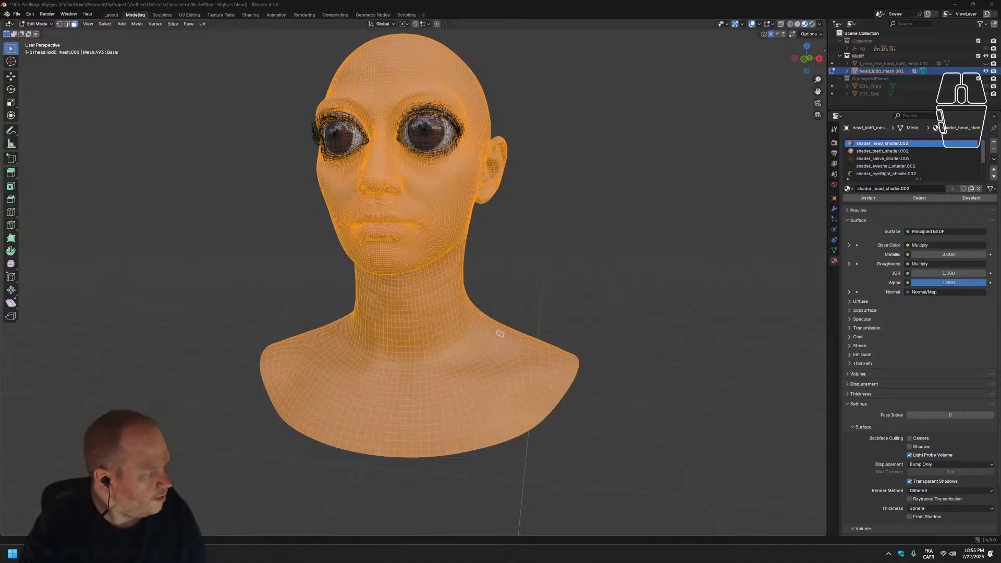
# Invert the face selection to the eyes, lashes and teeth and separate it into its own object.
pyautogui.moveTo(521, 262); pyautogui.dragTo(521, 265, button='middle')
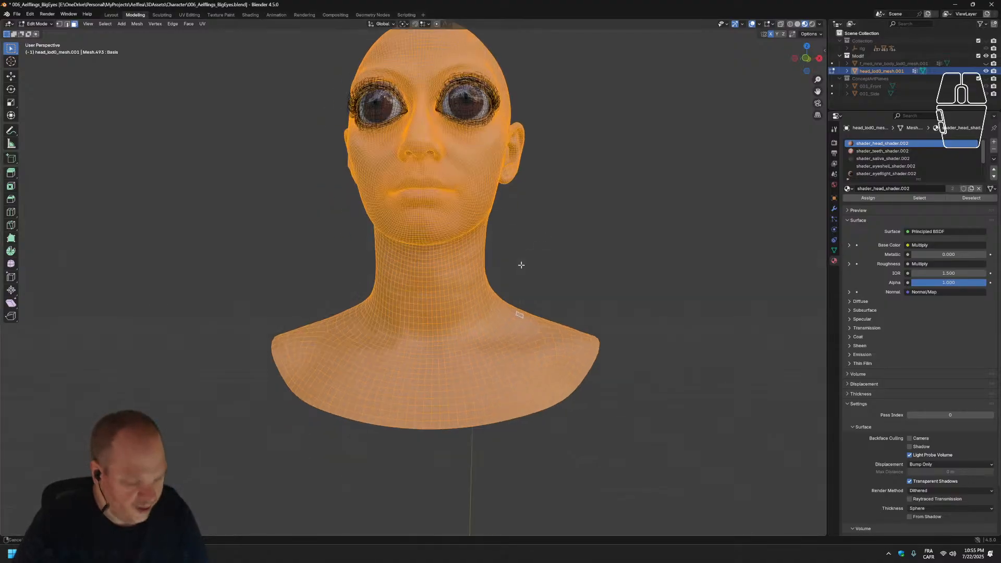
pyautogui.press('ctrl')
pyautogui.hotkey('ctrl', 'i')
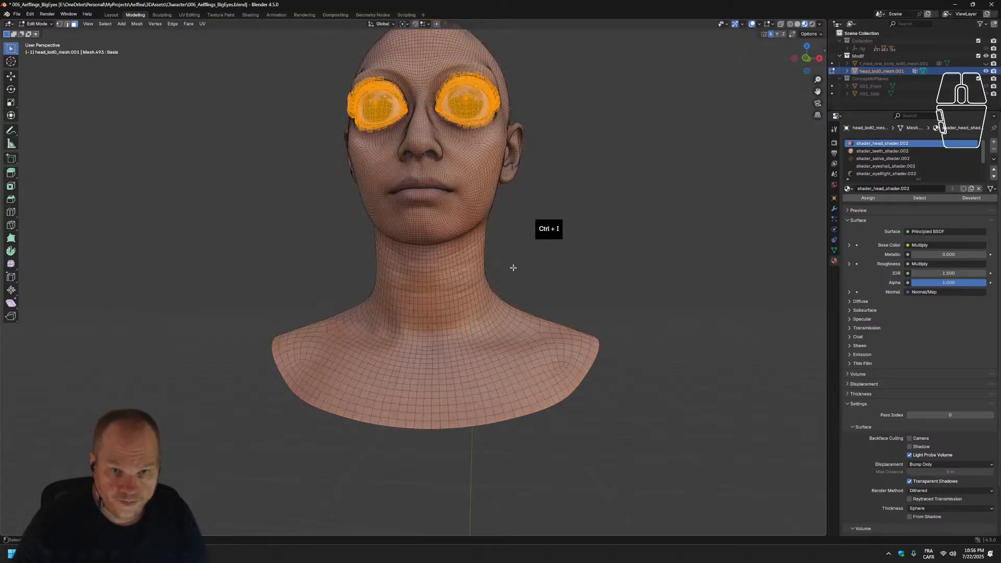
pyautogui.moveTo(532, 210); pyautogui.dragTo(289, 136, button='middle')
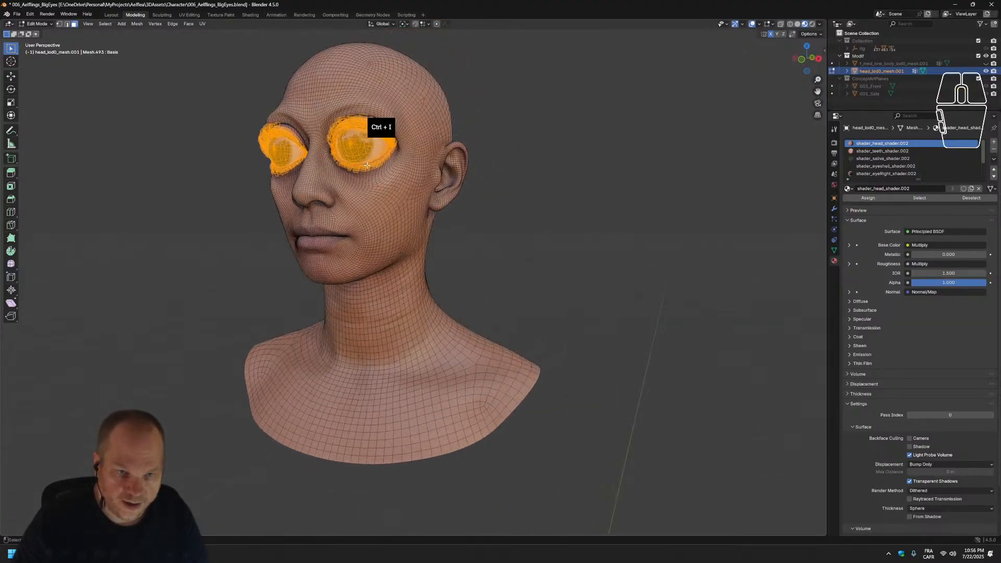
pyautogui.hotkey('ctrl', 'f')
pyautogui.moveTo(366, 155)
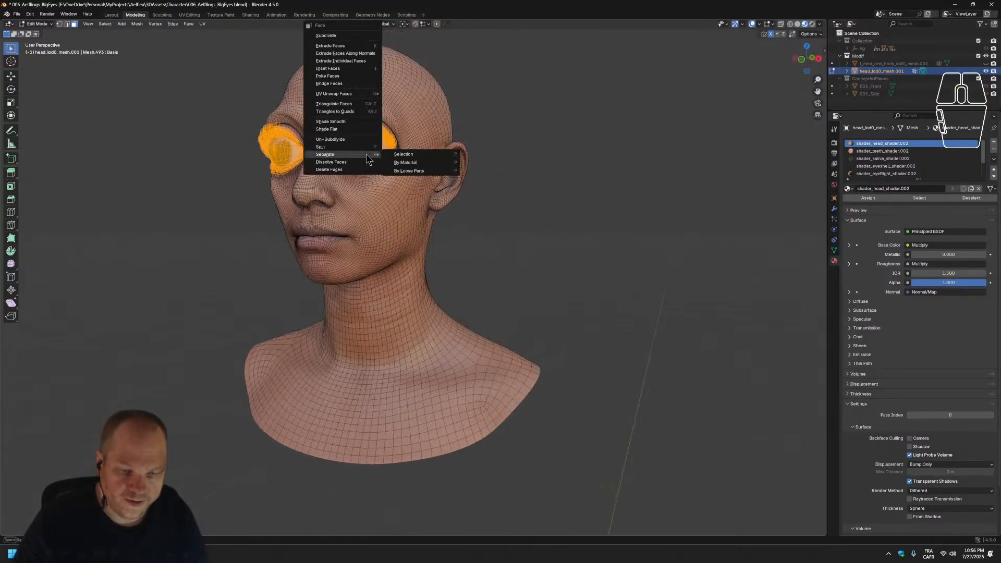
pyautogui.click(410, 156)
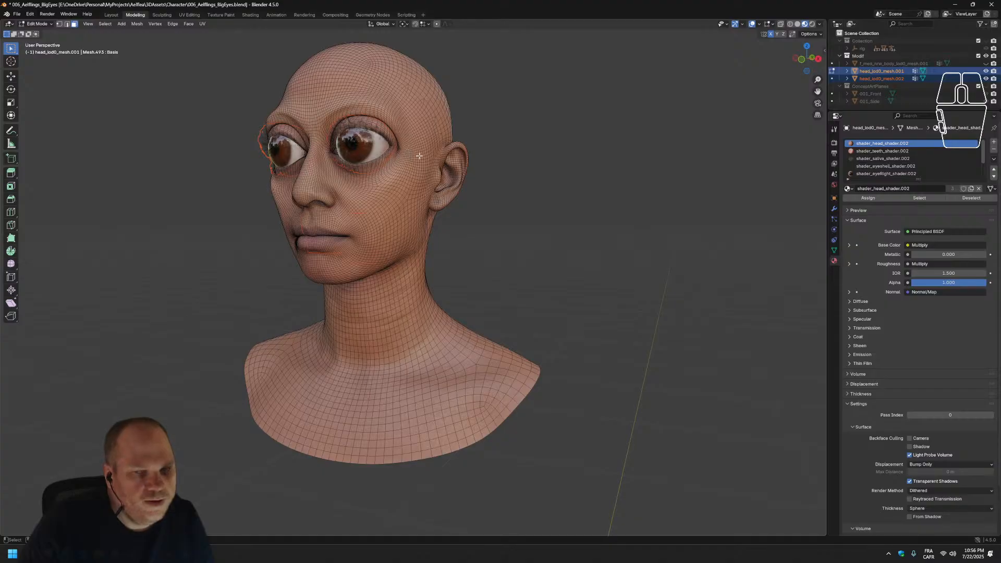
# Hide the head briefly to check the separated parts, show it again and hide the object with the eyes and teeth.
pyautogui.click(991, 72)
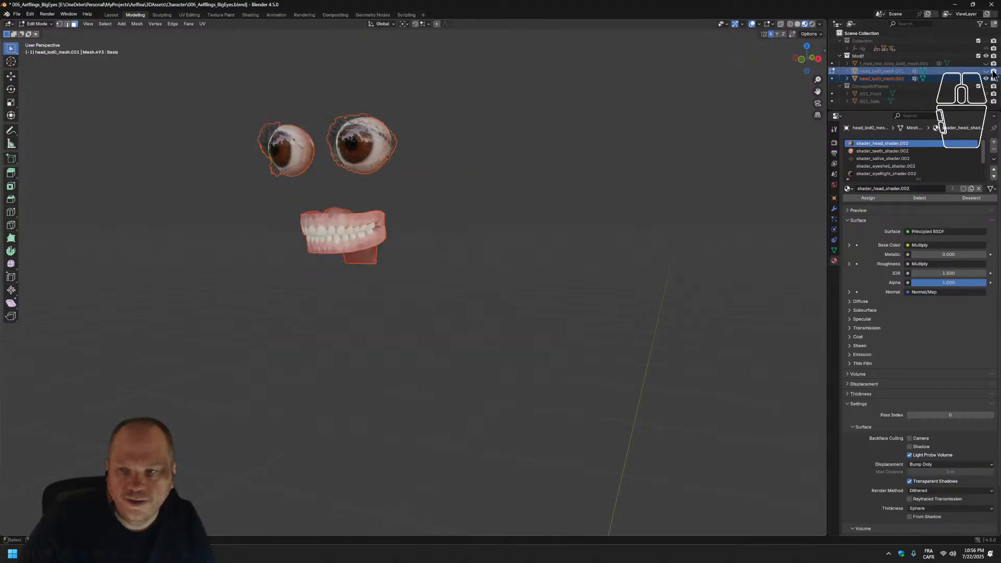
pyautogui.click(987, 72)
pyautogui.click(986, 78)
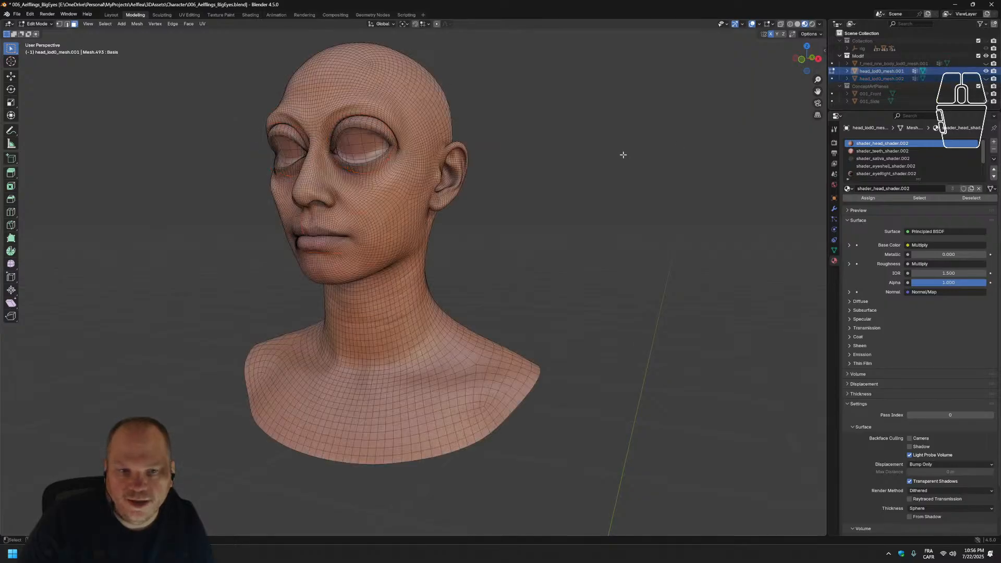
pyautogui.moveTo(623, 156); pyautogui.dragTo(501, 191, button='middle')
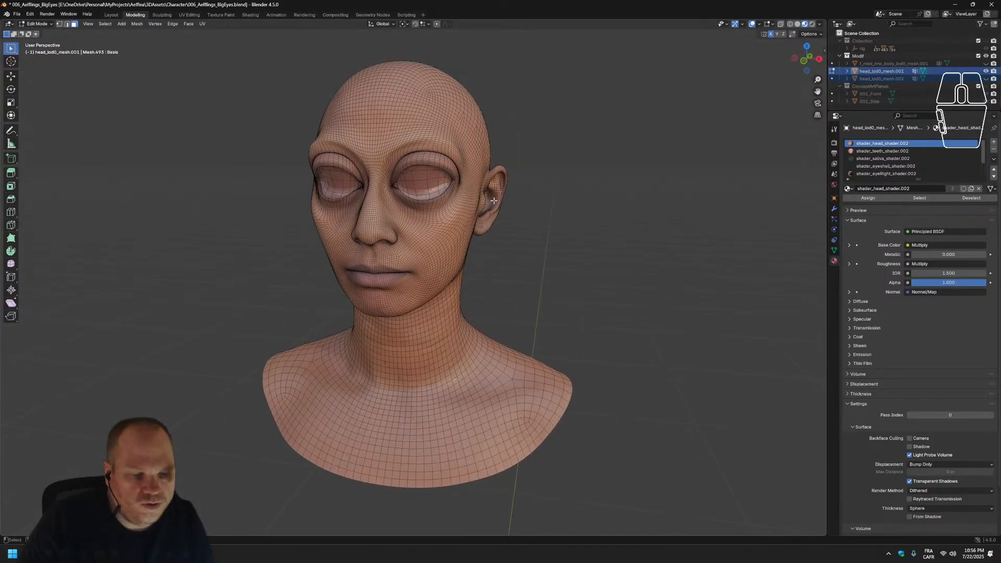
pyautogui.scroll(-2, 494, 198)
pyautogui.scroll(2, 352, 126)
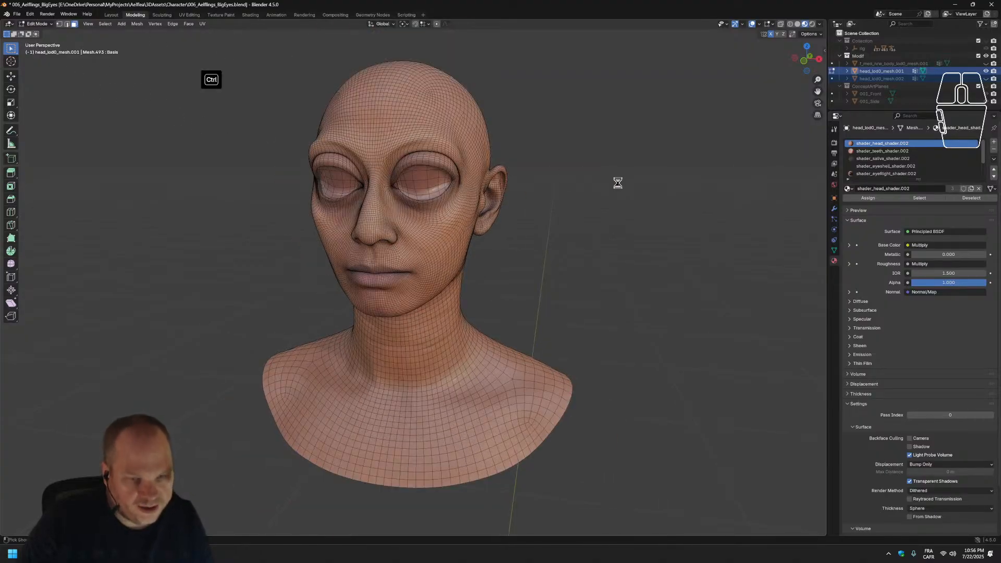
# Save the BigEyes file with the separated head and review the head mesh without its eyes.
pyautogui.hotkey('ctrl', 's')
pyautogui.scroll(-3, 537, 218)
pyautogui.scroll(3, 537, 218)
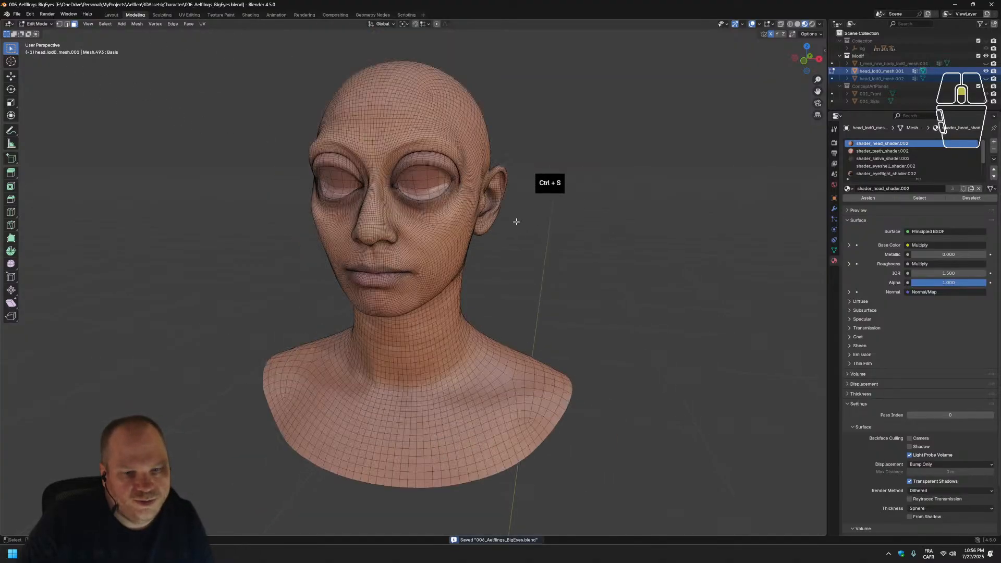
pyautogui.scroll(-1, 529, 216)
pyautogui.scroll(1, 518, 226)
pyautogui.moveTo(518, 226)
pyautogui.mouseDown(button='middle')
pyautogui.moveTo(551, 226)
pyautogui.moveTo(516, 227)
pyautogui.mouseUp(button='middle')
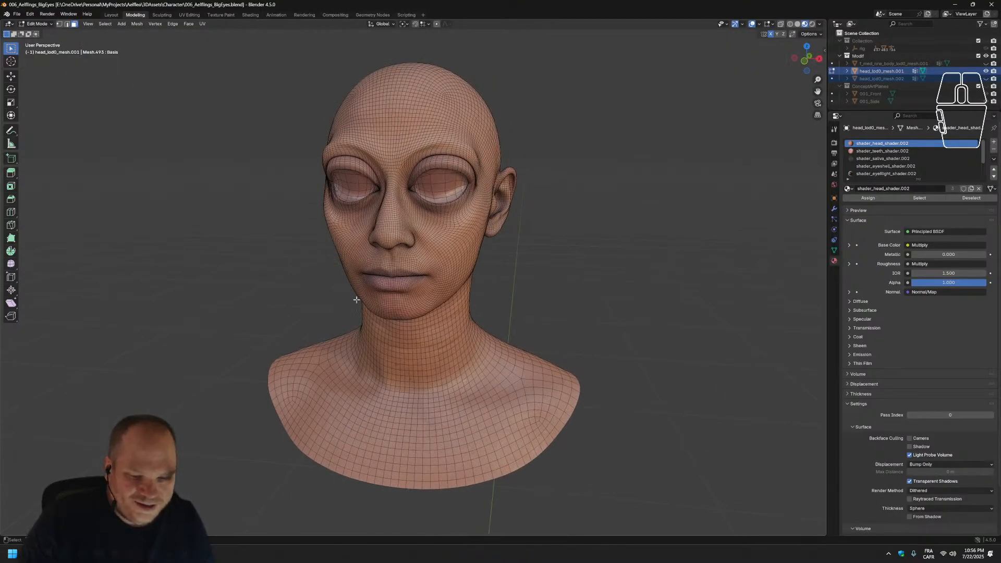
# Switch back to the Layout workspace and select the head mesh without its eyes.
pyautogui.scroll(-4, 549, 299)
pyautogui.moveTo(561, 326); pyautogui.dragTo(201, 187, button='middle')
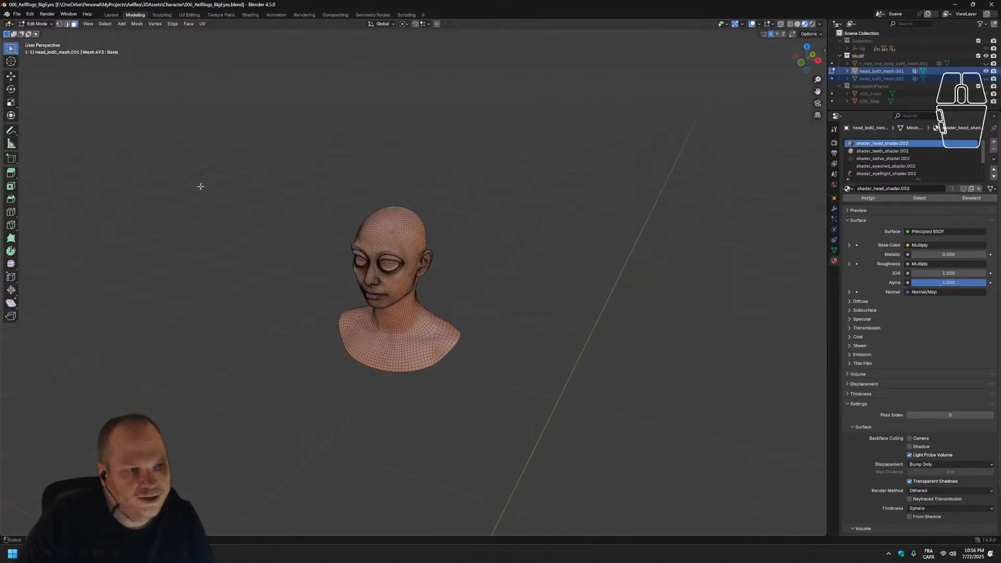
pyautogui.click(111, 15)
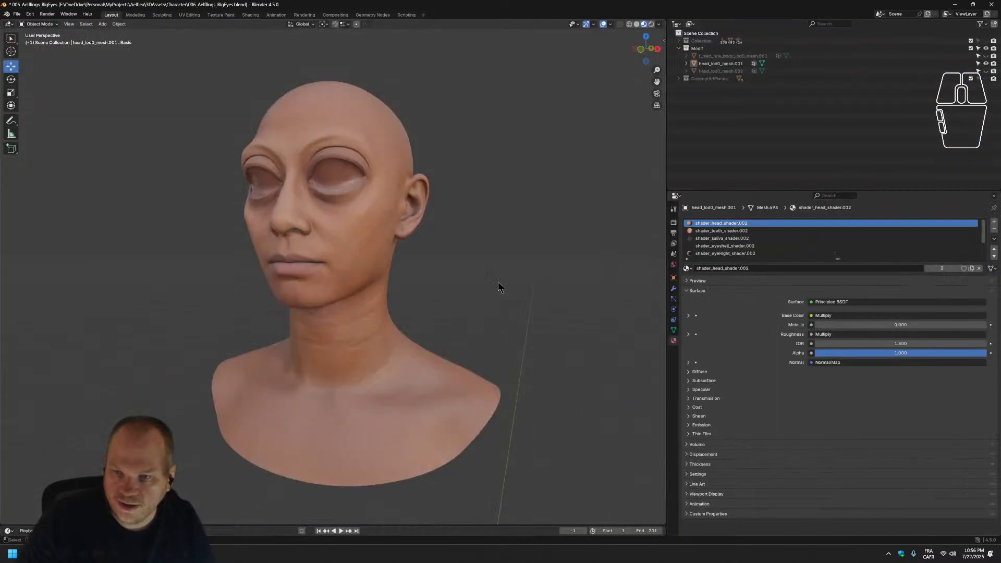
pyautogui.moveTo(407, 335); pyautogui.dragTo(375, 405, button='middle')
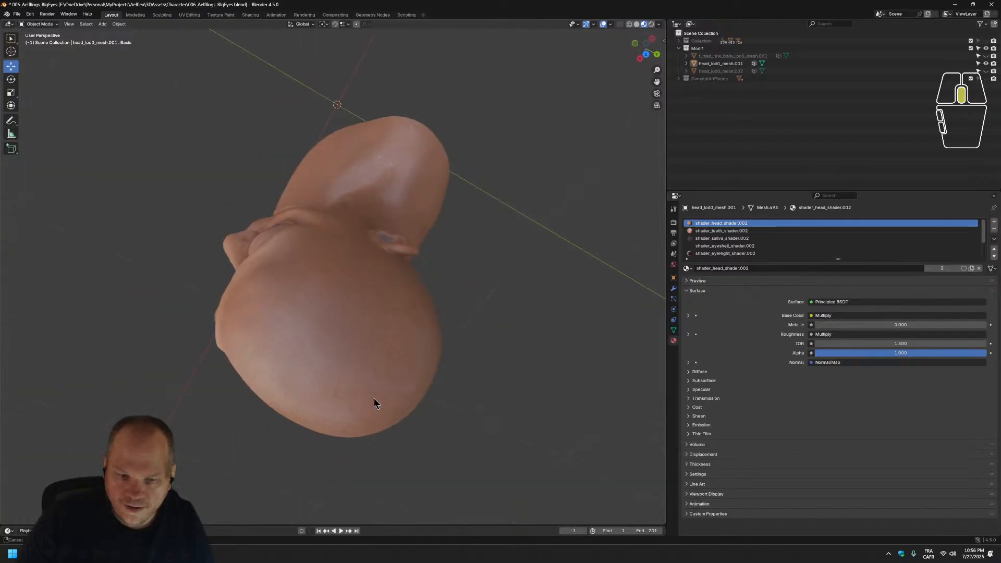
pyautogui.click(353, 336)
# Examine the selected head from the side and three-quarter views, checking the empty eye sockets and profile.
pyautogui.moveTo(565, 399); pyautogui.dragTo(456, 277, button='middle')
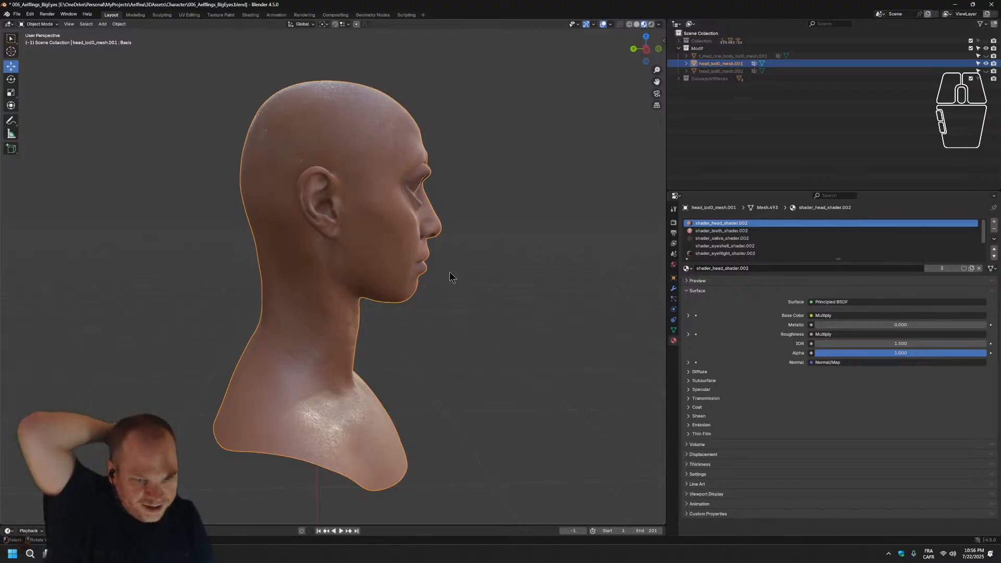
pyautogui.moveTo(481, 308); pyautogui.dragTo(469, 375, button='middle')
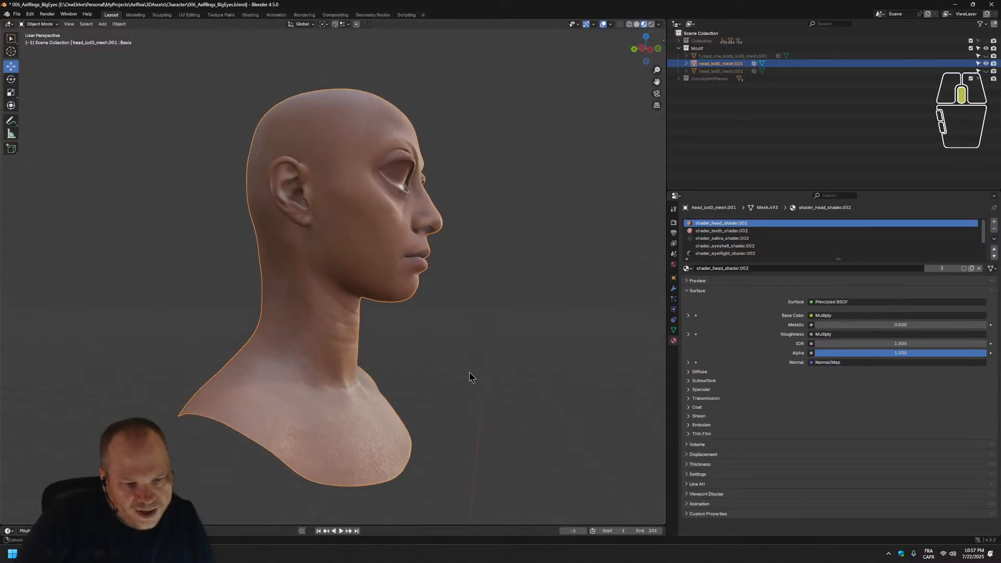
pyautogui.scroll(3, 469, 376)
pyautogui.scroll(-2, 470, 379)
pyautogui.moveTo(477, 433); pyautogui.dragTo(461, 430, button='middle')
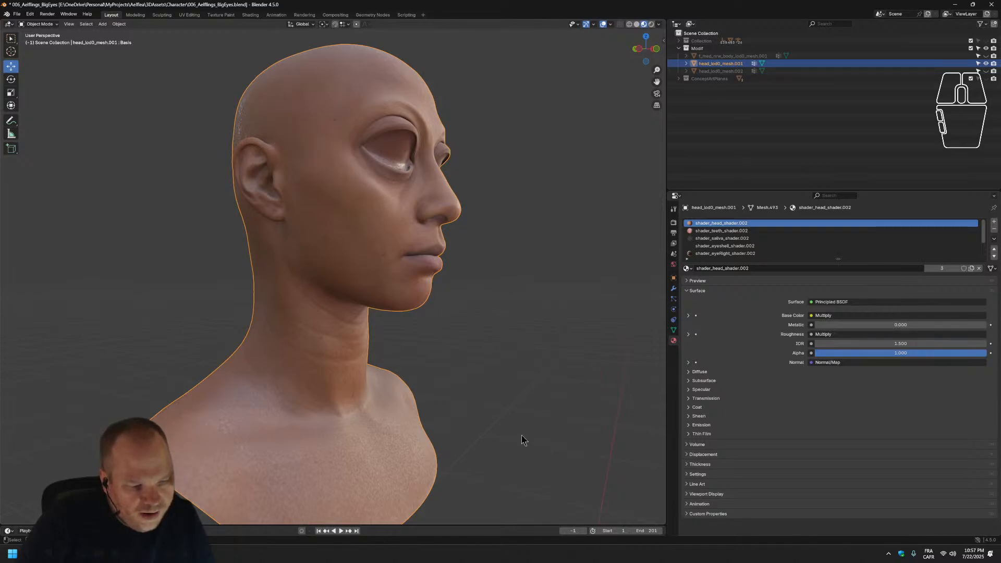
pyautogui.moveTo(522, 391); pyautogui.dragTo(393, 388, button='middle')
pyautogui.scroll(-3, 469, 400)
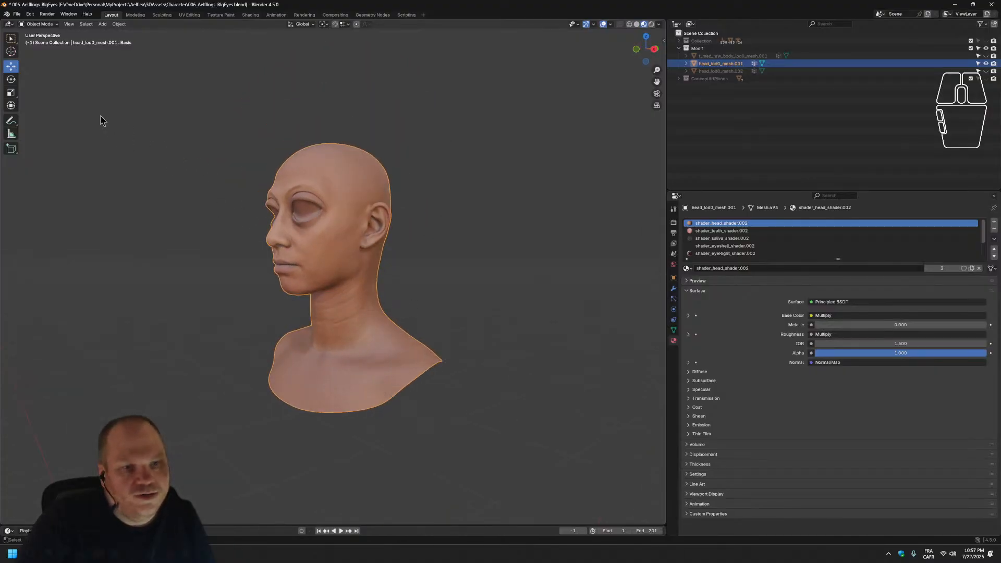
# Export the selected head mesh as FBX to the Metahuman Output folder, overwriting 001_HeadTest.fbx.
pyautogui.click(17, 14)
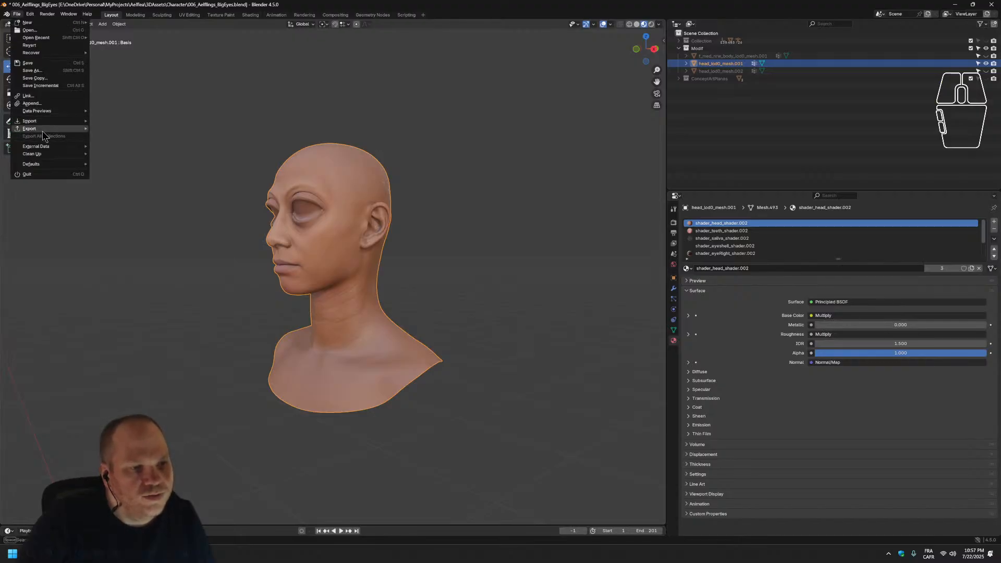
pyautogui.moveTo(52, 130)
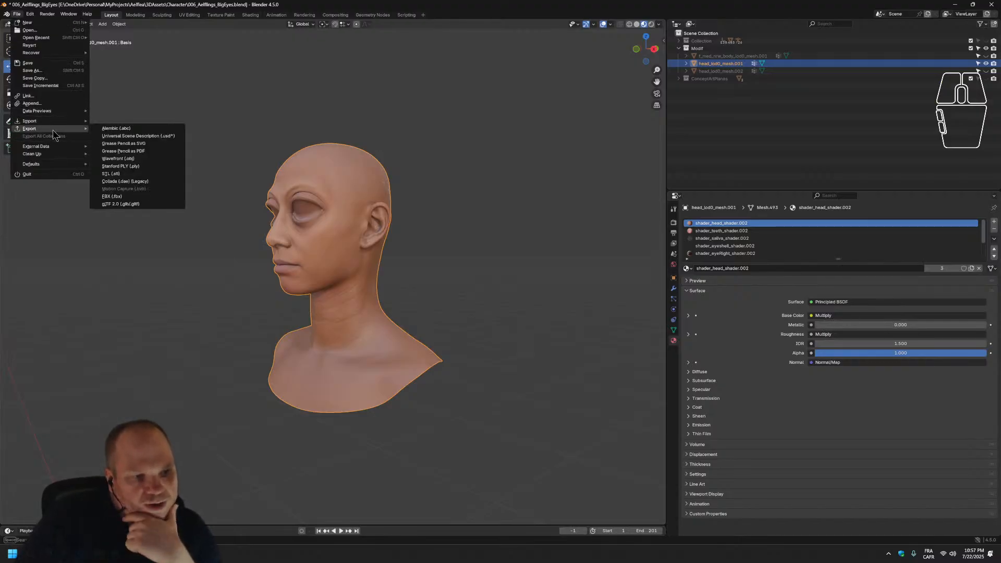
pyautogui.click(136, 197)
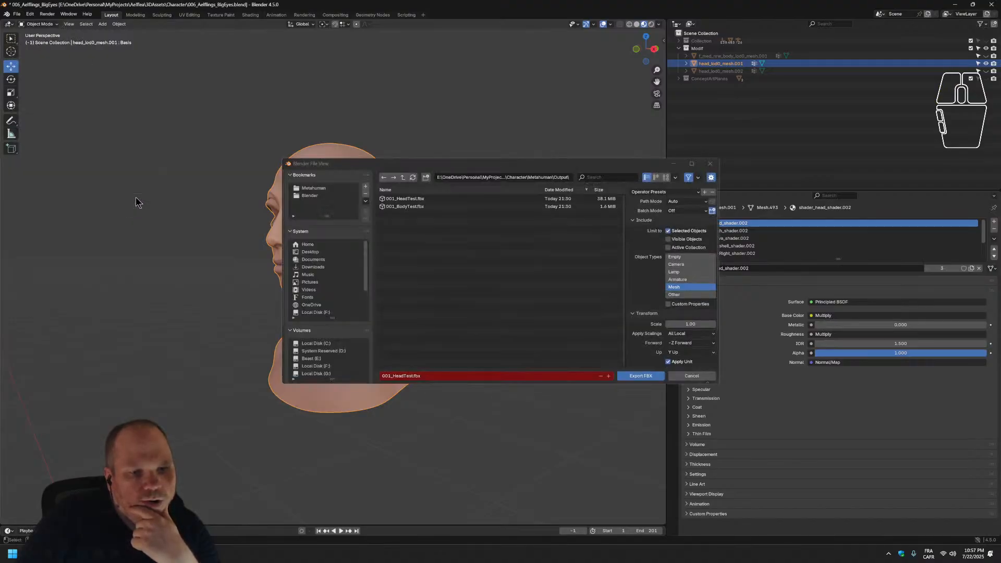
pyautogui.click(412, 199)
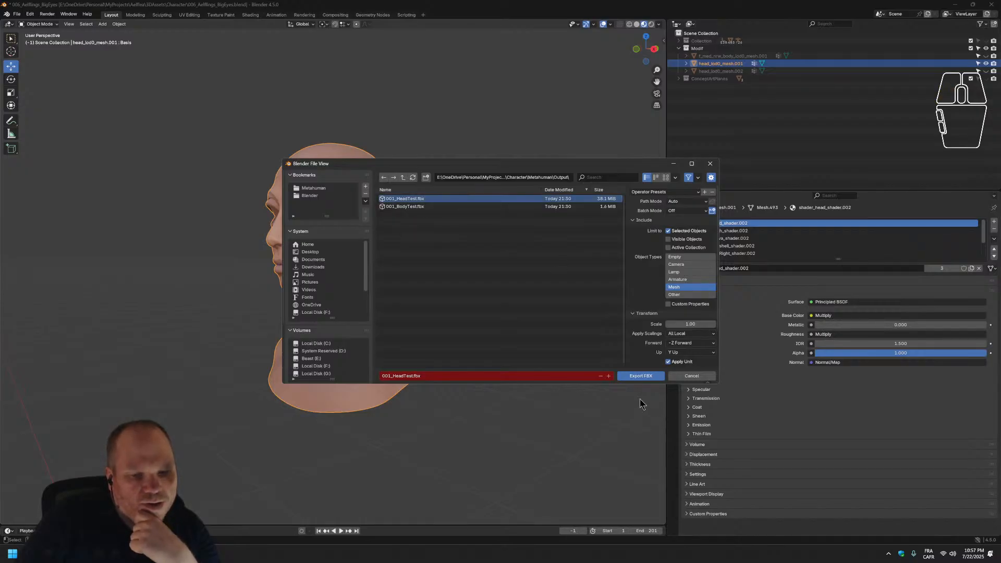
pyautogui.click(643, 376)
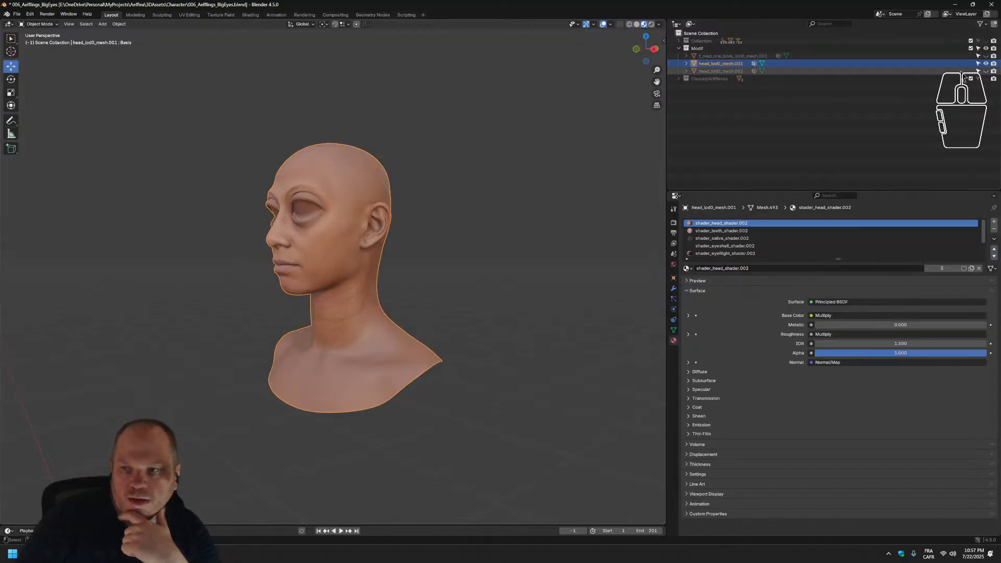
# Hide the head mesh and show the separated object with the eyes and teeth.
pyautogui.click(980, 65)
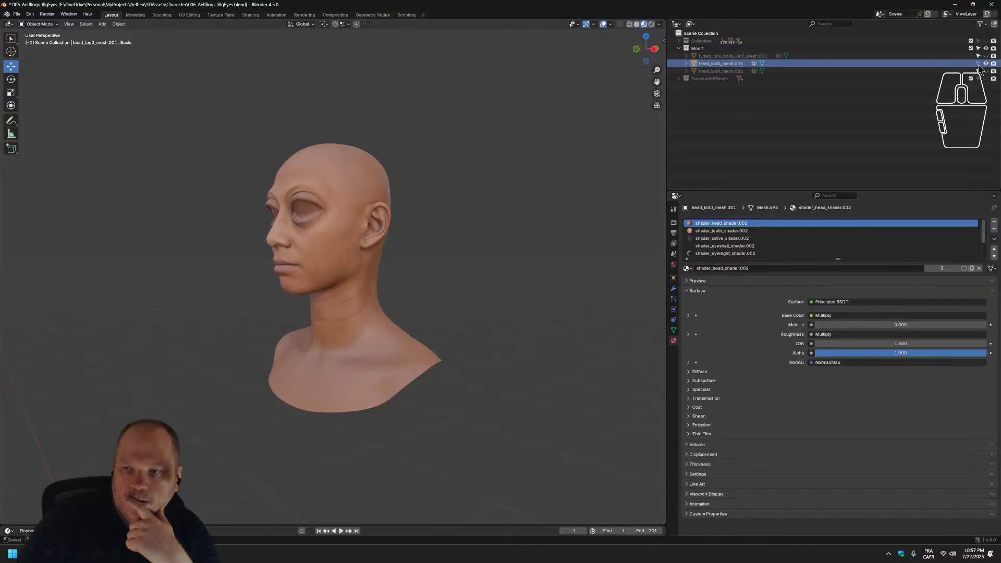
pyautogui.click(986, 64)
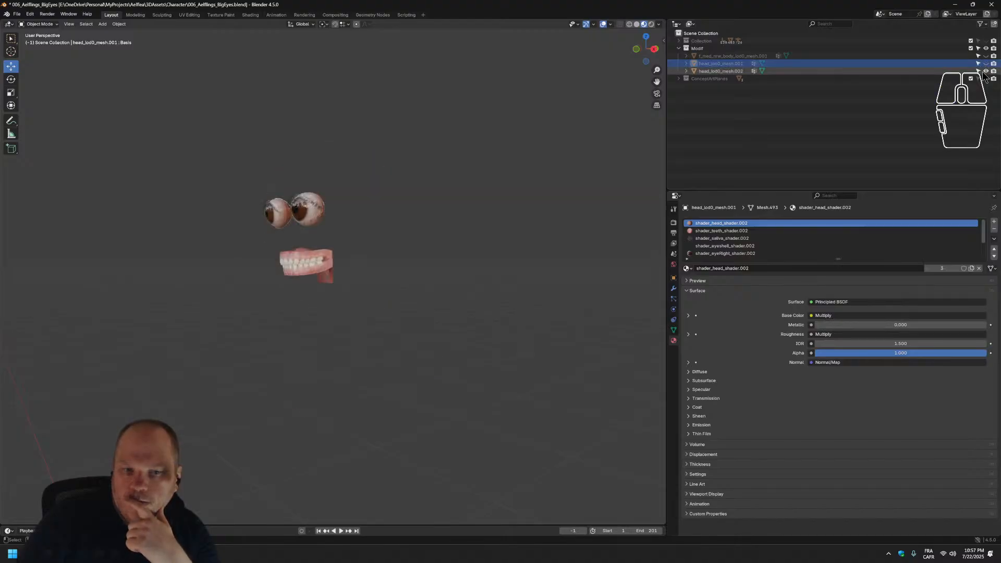
pyautogui.moveTo(342, 199); pyautogui.dragTo(398, 217, button='middle')
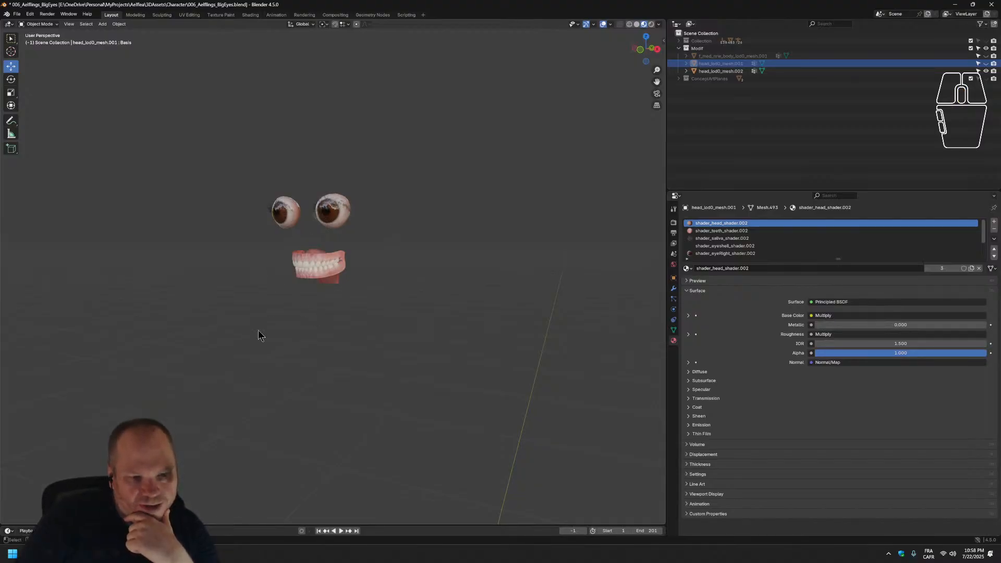
# Switch to Unreal Editor, minimize the MetaHuman character window and reimport the 001_HeadTest static mesh.
pyautogui.moveTo(229, 554)
pyautogui.click(232, 514)
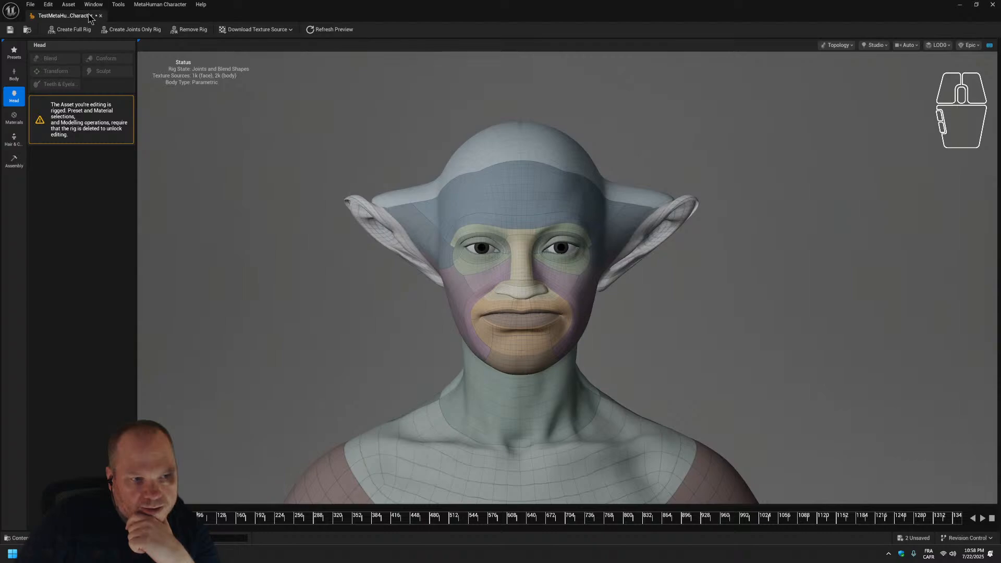
pyautogui.click(960, 5)
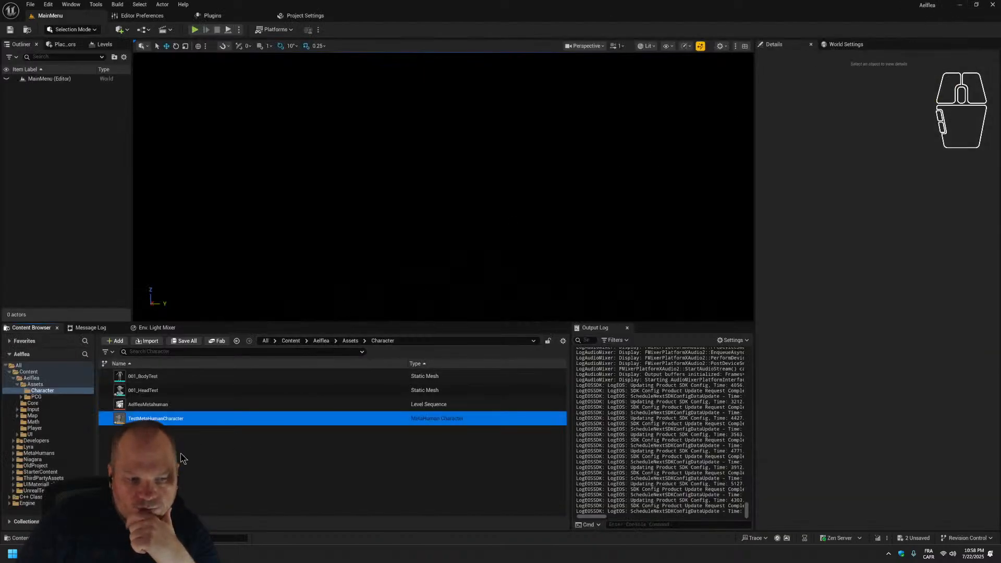
pyautogui.rightClick(144, 393)
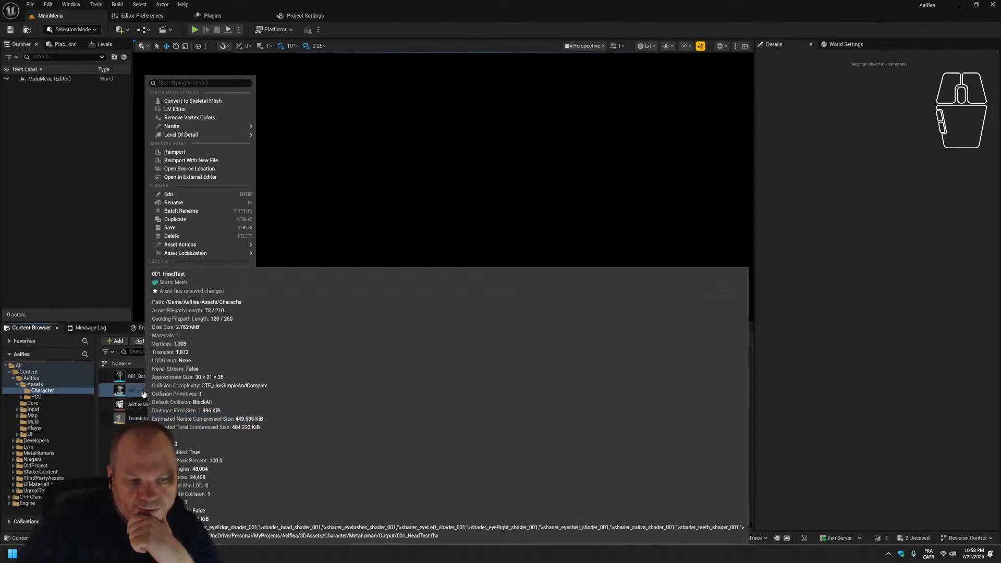
pyautogui.click(188, 157)
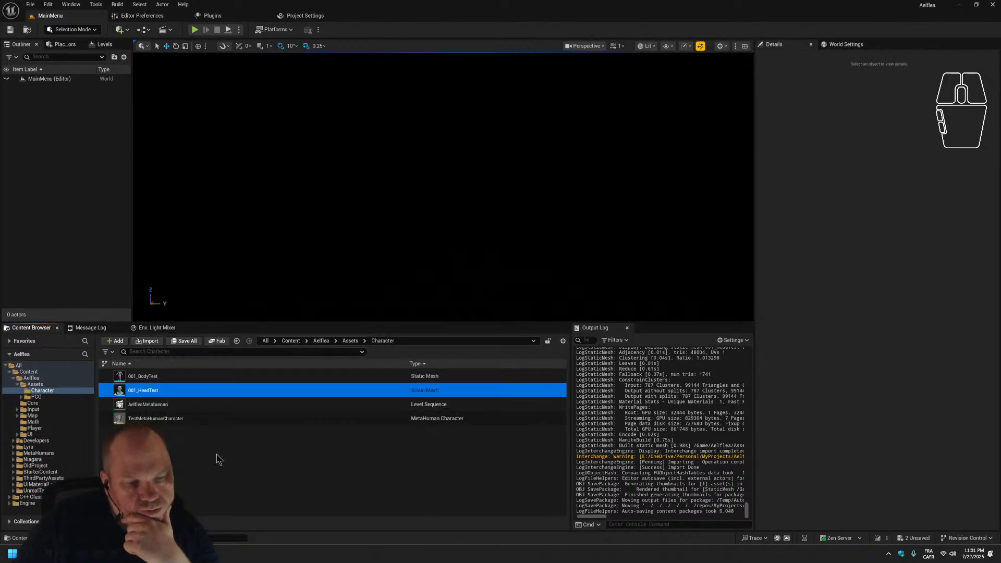
# Open the reimported 001_HeadTest static mesh to check its shape, and close the asset editor window.
pyautogui.moveTo(146, 392)
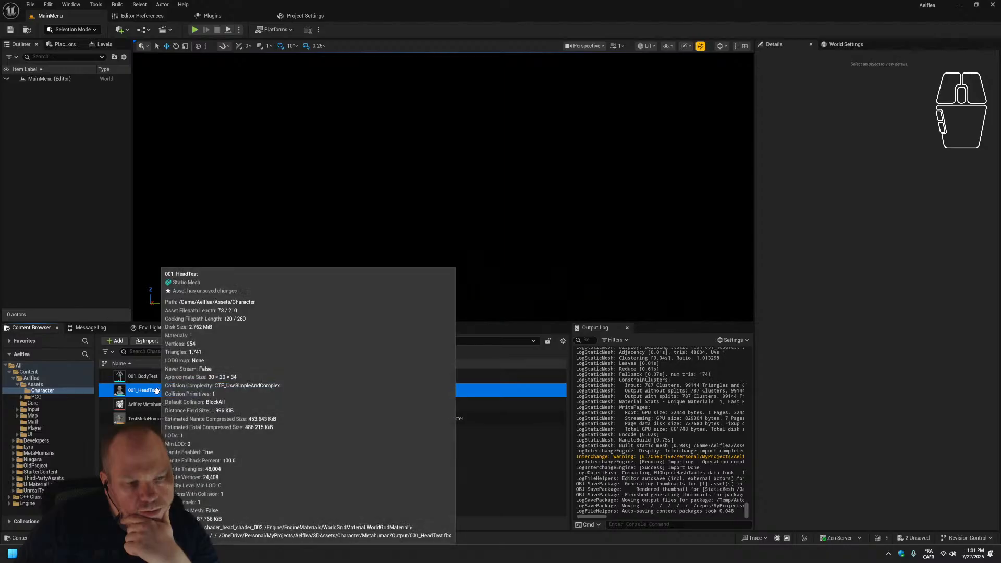
pyautogui.doubleClick(146, 393)
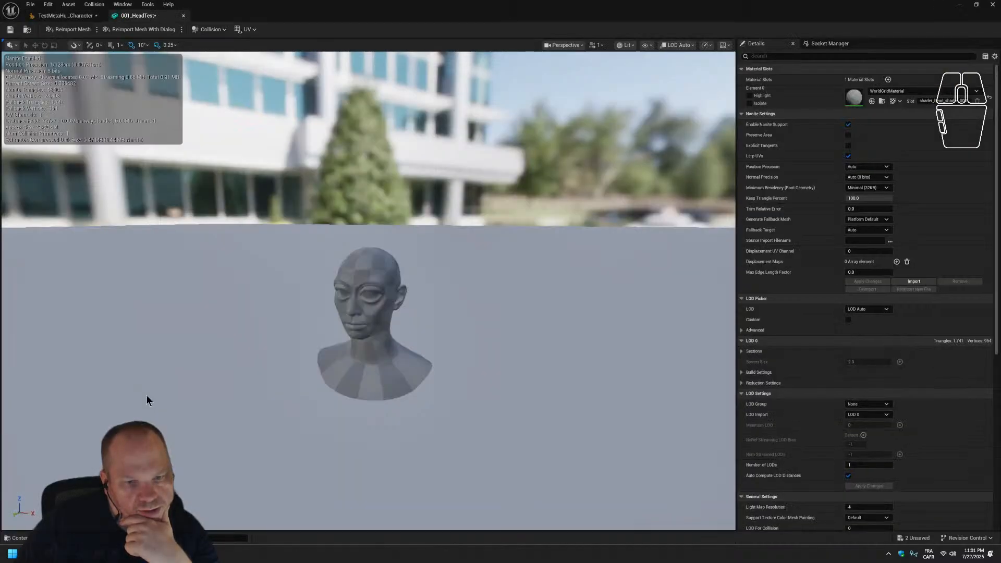
pyautogui.click(992, 4)
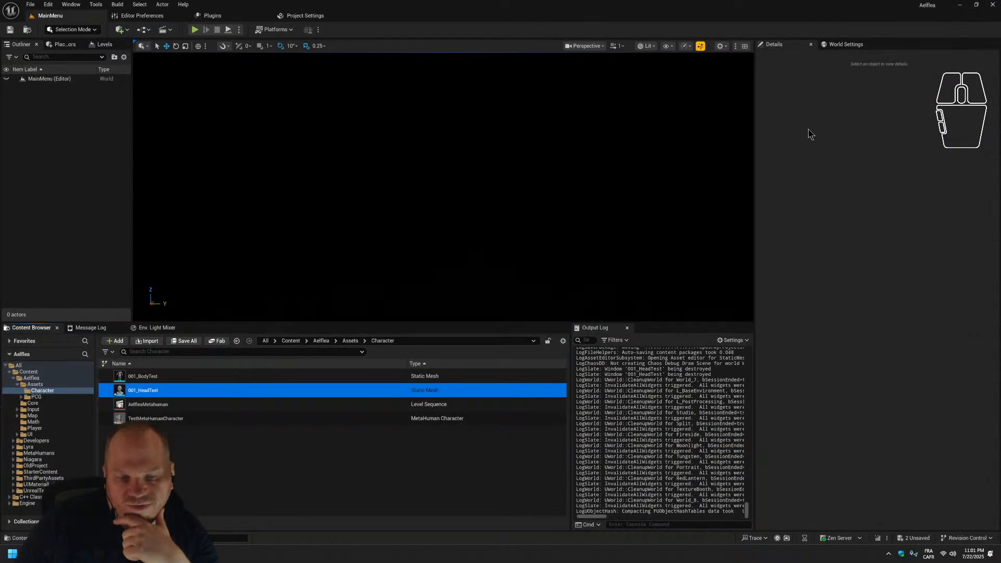
# Reopen TestMetaHumanCharacter and remove its rig to unlock head editing.
pyautogui.click(148, 419)
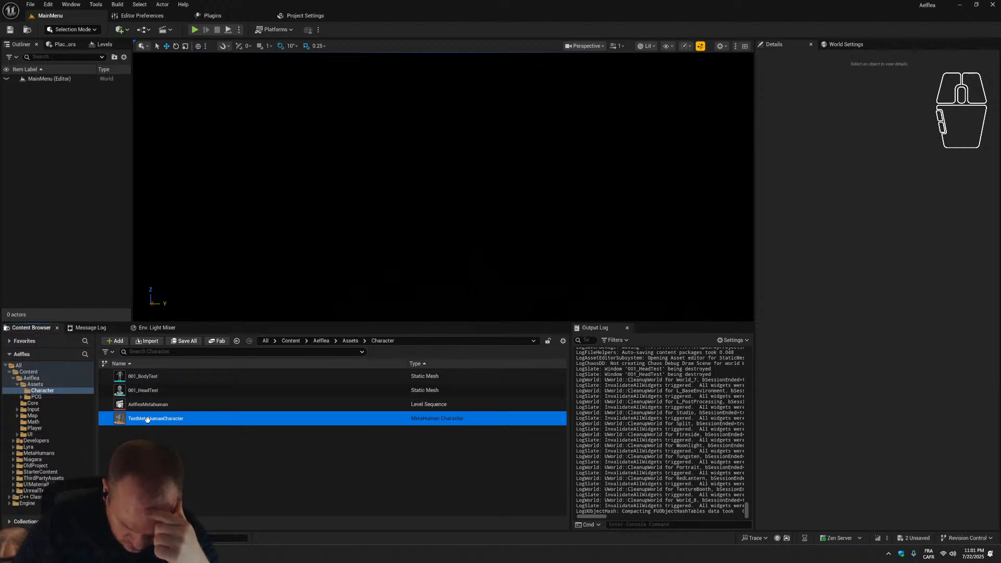
pyautogui.doubleClick(147, 418)
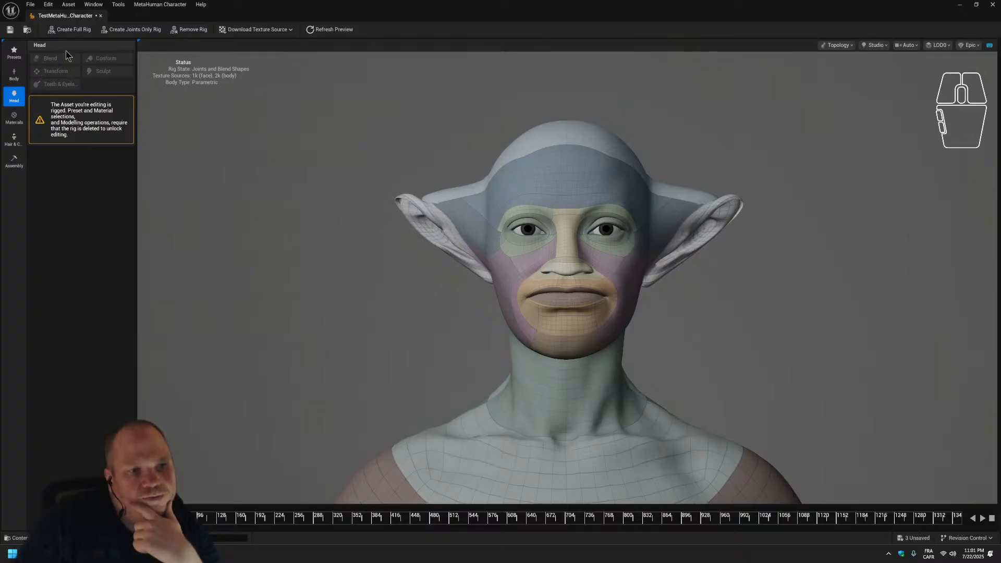
pyautogui.click(13, 111)
pyautogui.click(12, 100)
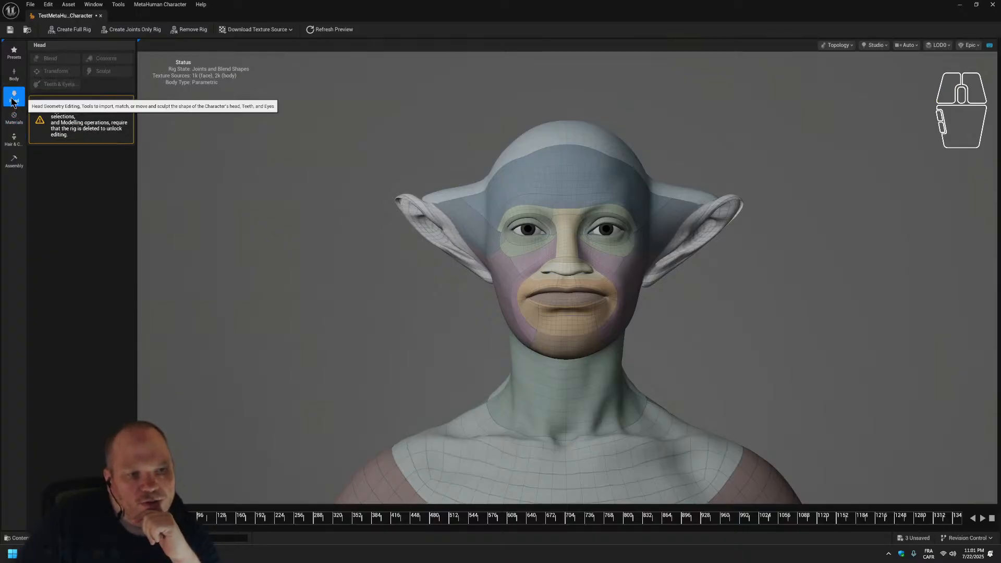
pyautogui.click(96, 116)
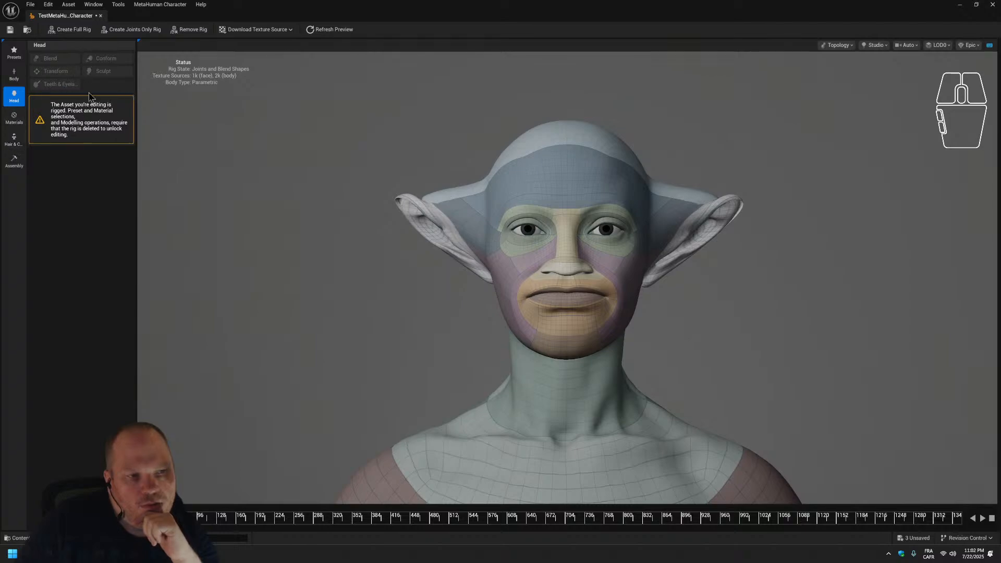
pyautogui.click(182, 30)
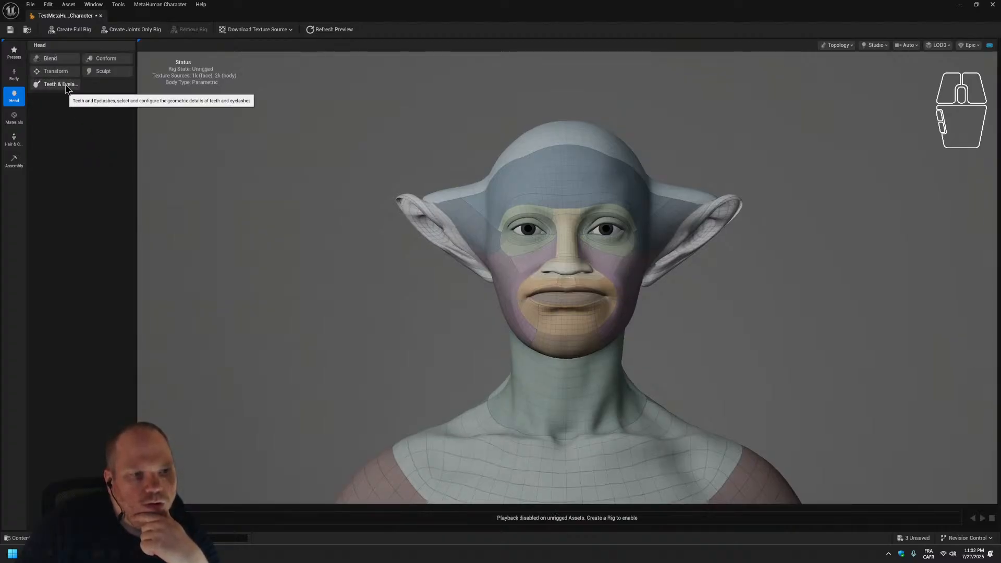
# Look through the head's Blend, Sculpt, Transform and Teeth & Eyelashes tools, leaving their settings alone.
pyautogui.click(65, 59)
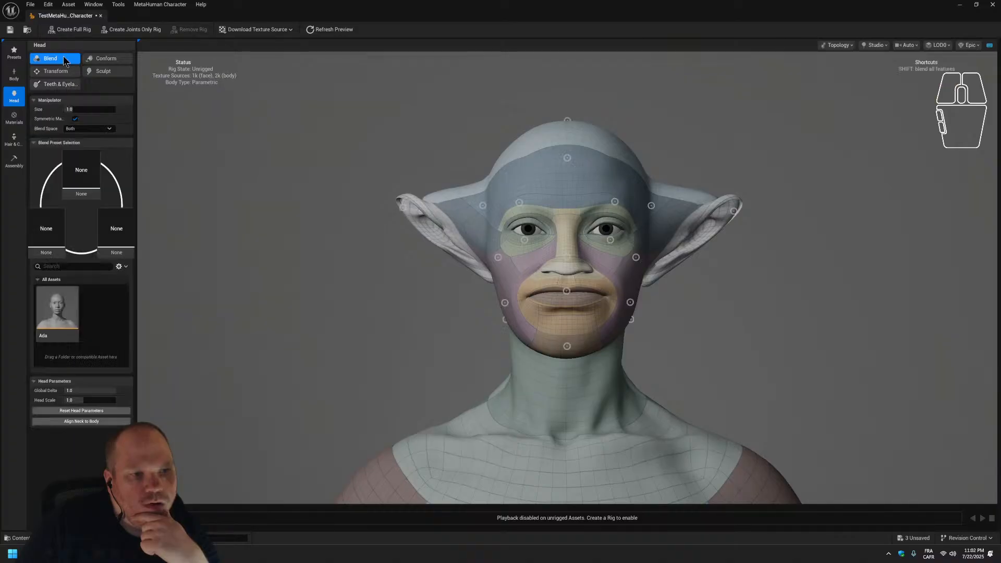
pyautogui.click(98, 71)
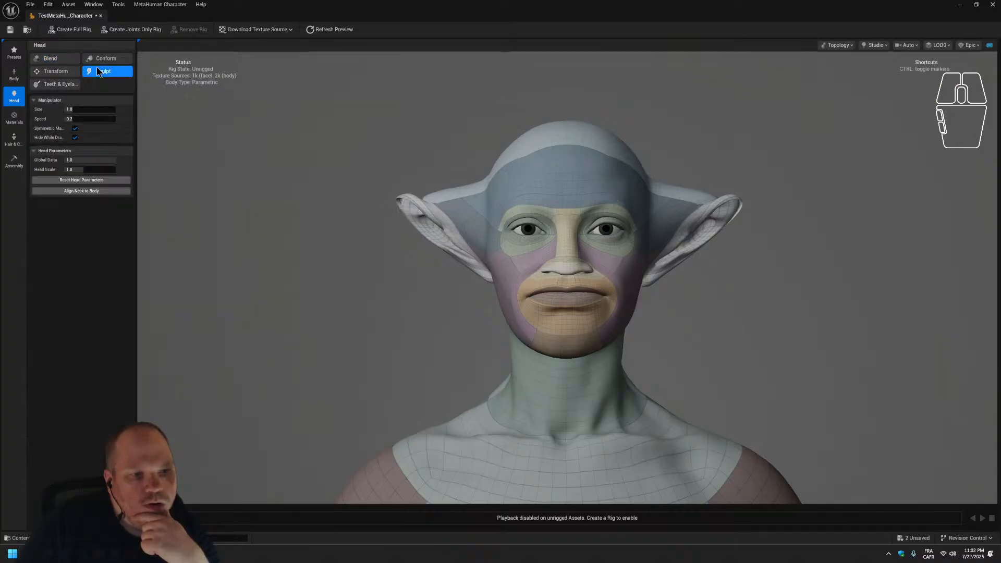
pyautogui.click(59, 74)
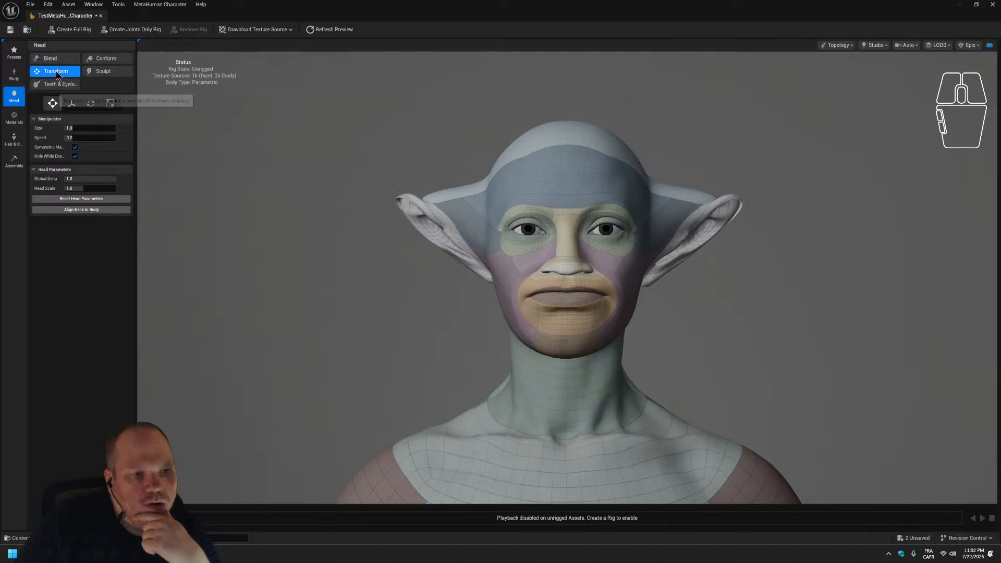
pyautogui.click(60, 84)
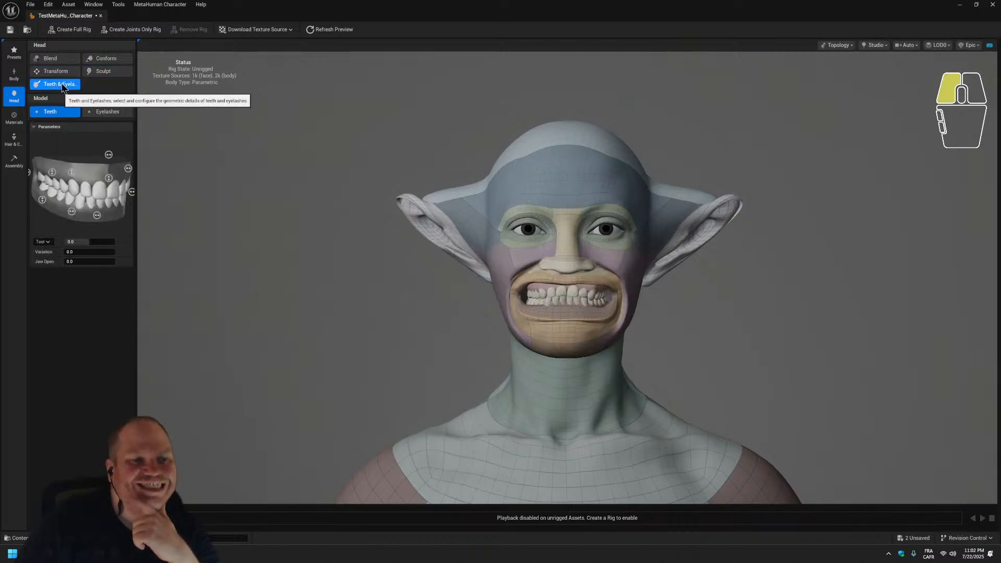
pyautogui.click(62, 85)
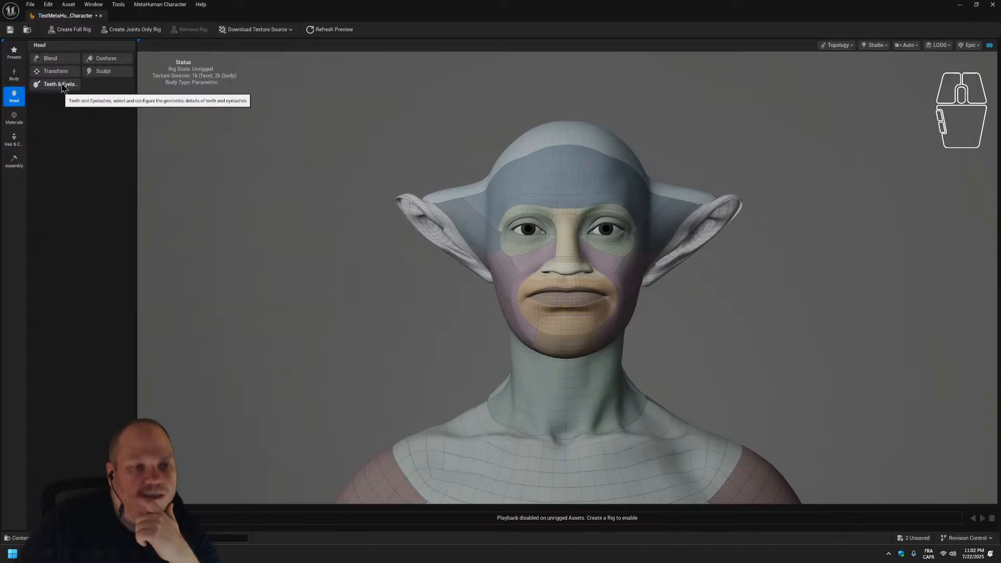
# Look at the character presets and the skin material settings, and examine the textured face up close.
pyautogui.click(20, 56)
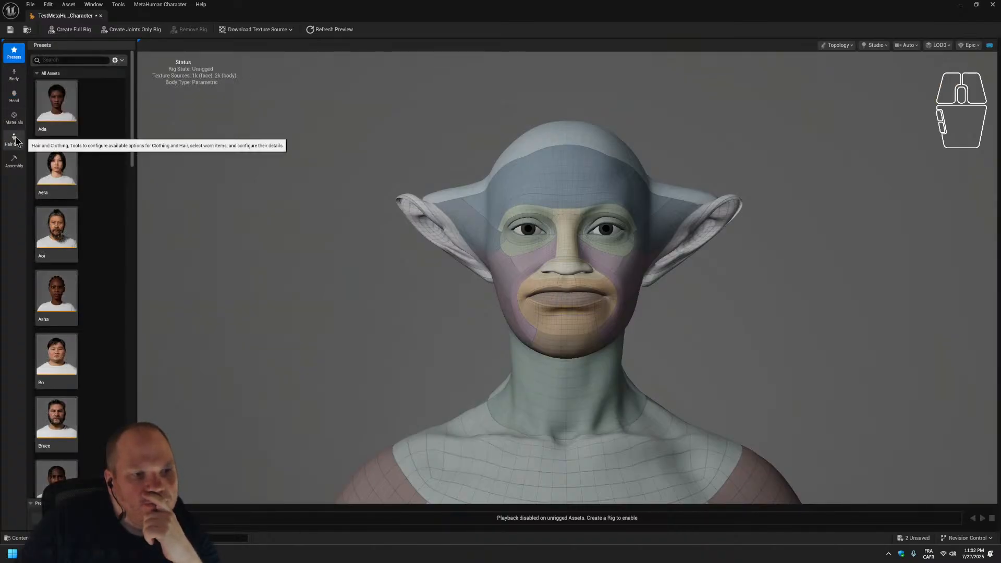
pyautogui.click(15, 119)
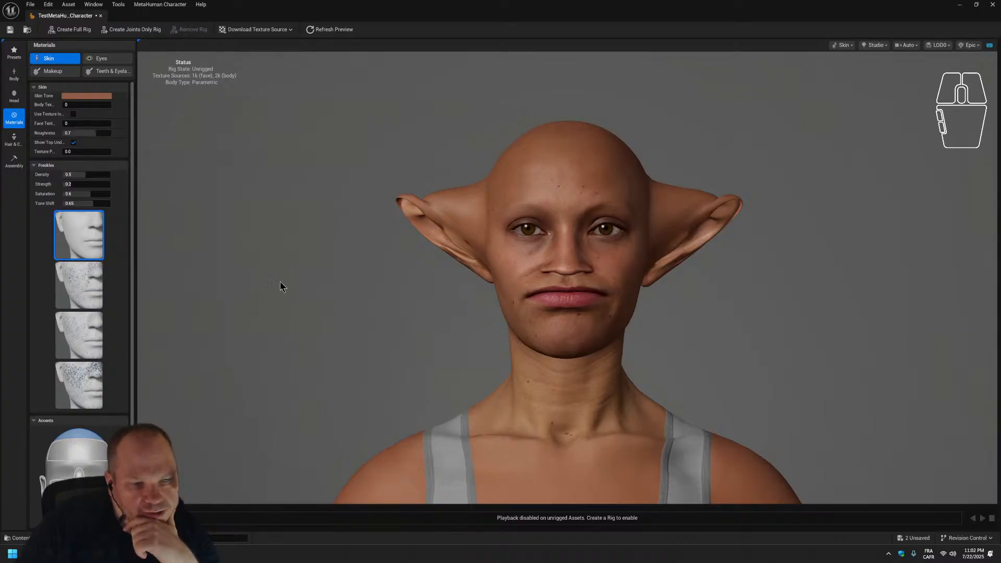
pyautogui.scroll(3, 542, 345)
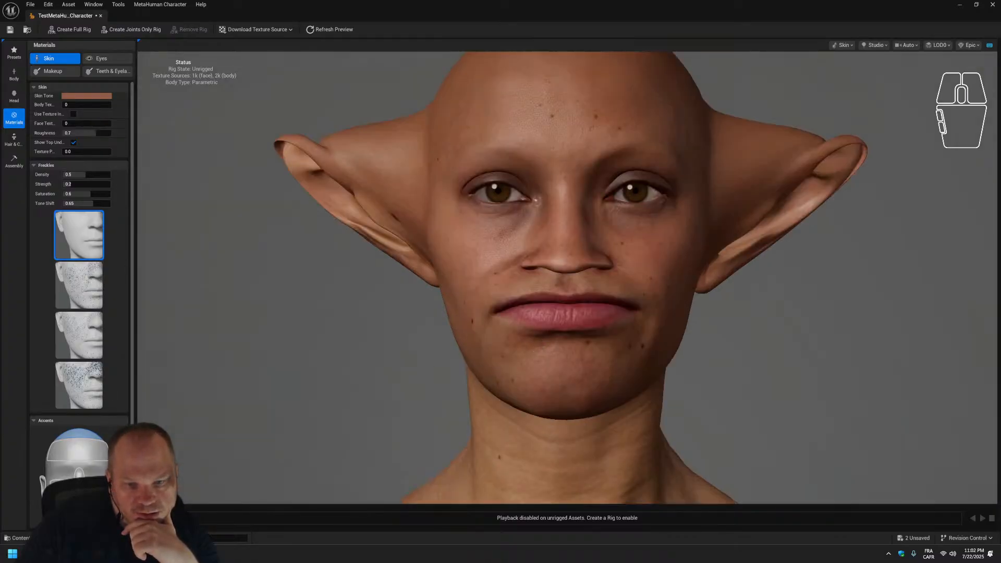
# Apply the fourth, densest freckle pattern to the skin and check it on the face up close.
pyautogui.click(85, 368)
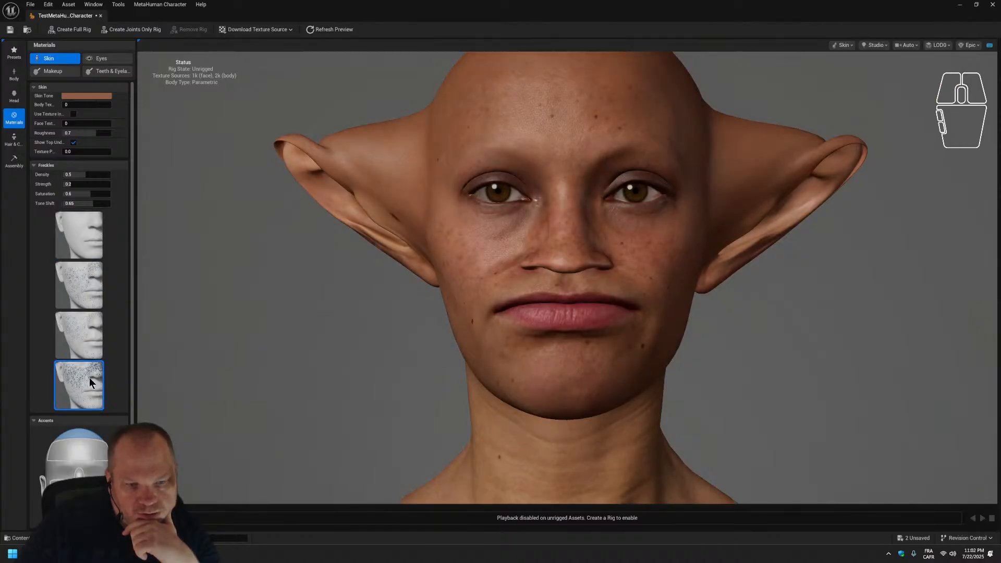
pyautogui.scroll(-1, 106, 362)
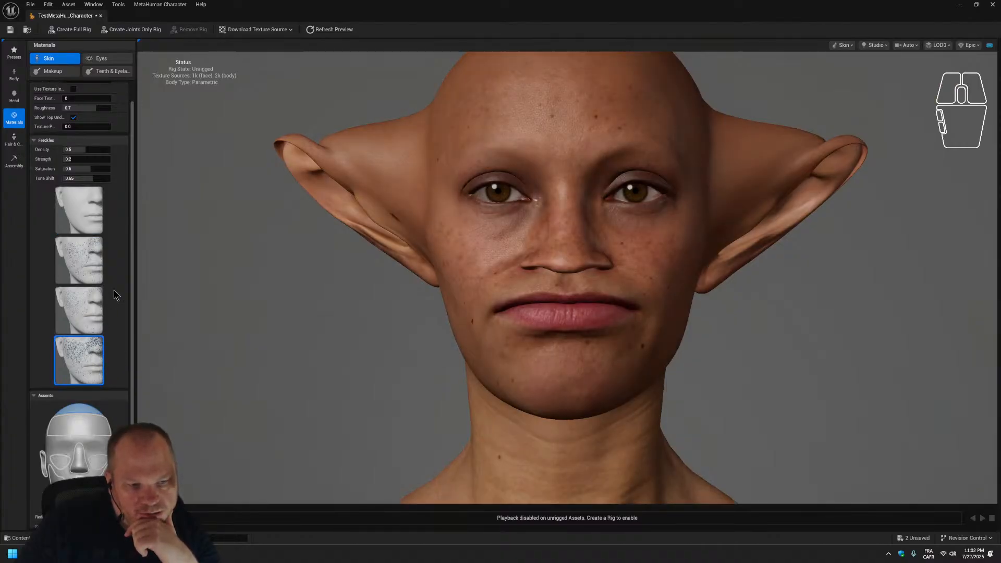
pyautogui.scroll(-3, 94, 374)
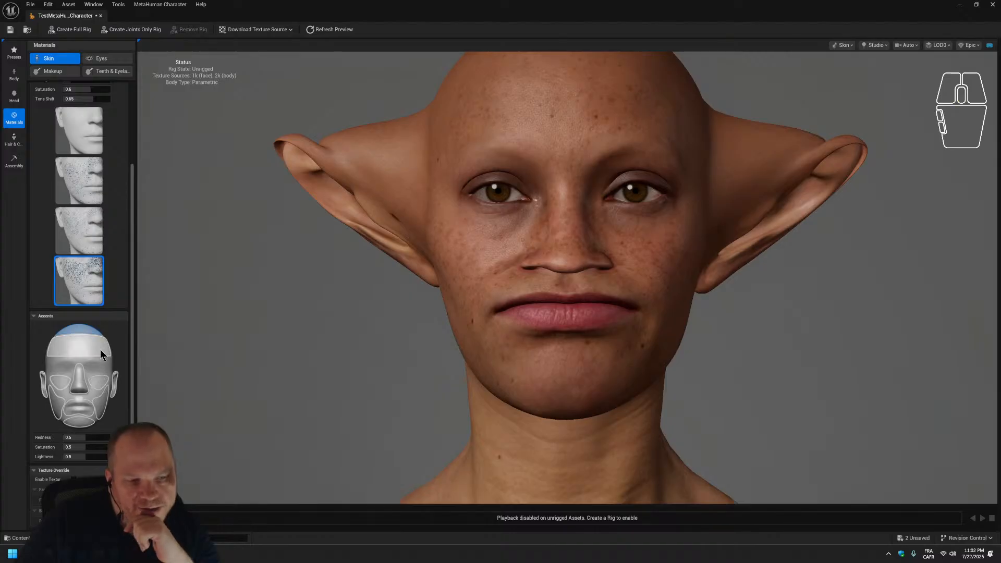
pyautogui.scroll(4, 87, 366)
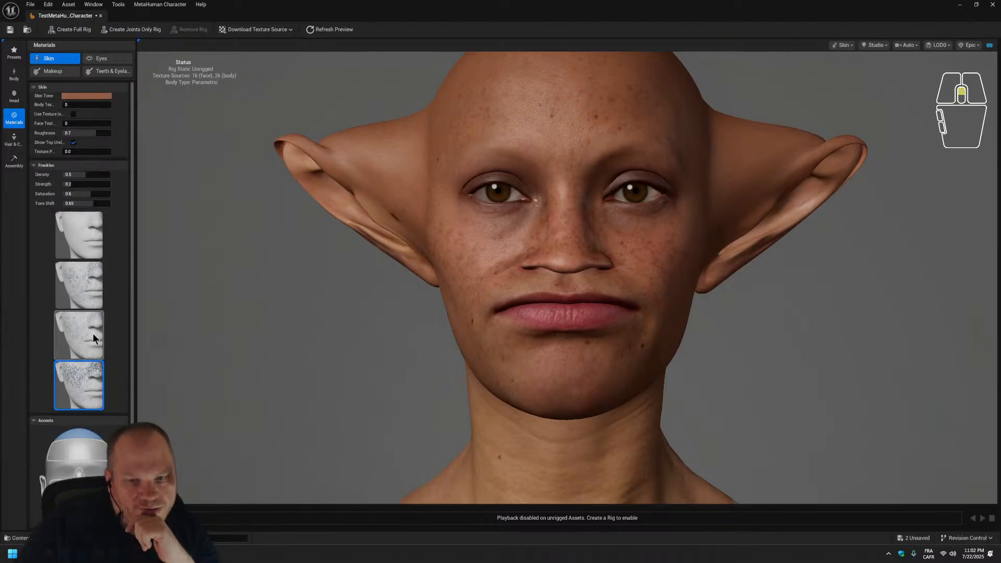
pyautogui.scroll(5, 452, 298)
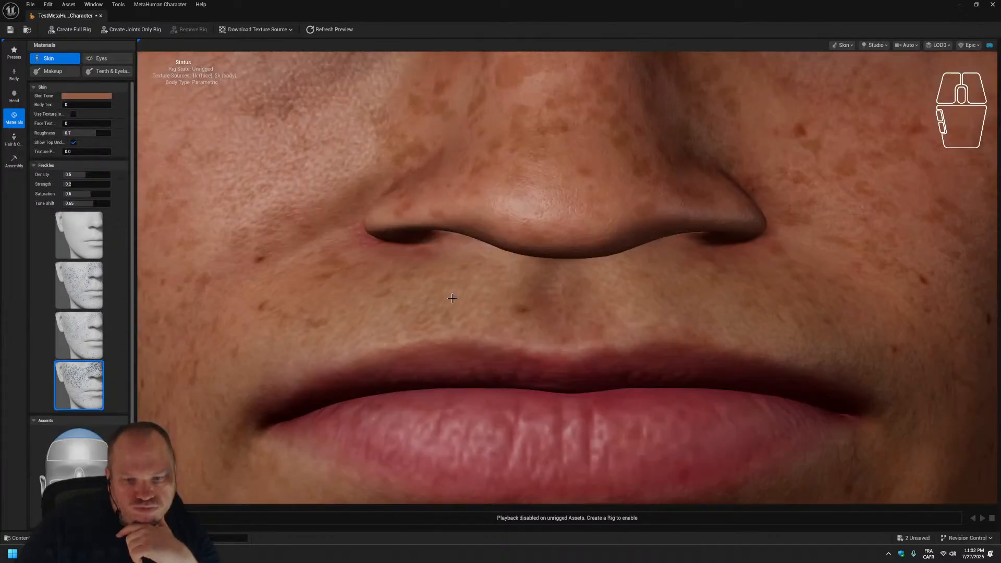
pyautogui.scroll(-8, 452, 297)
pyautogui.scroll(1, 369, 250)
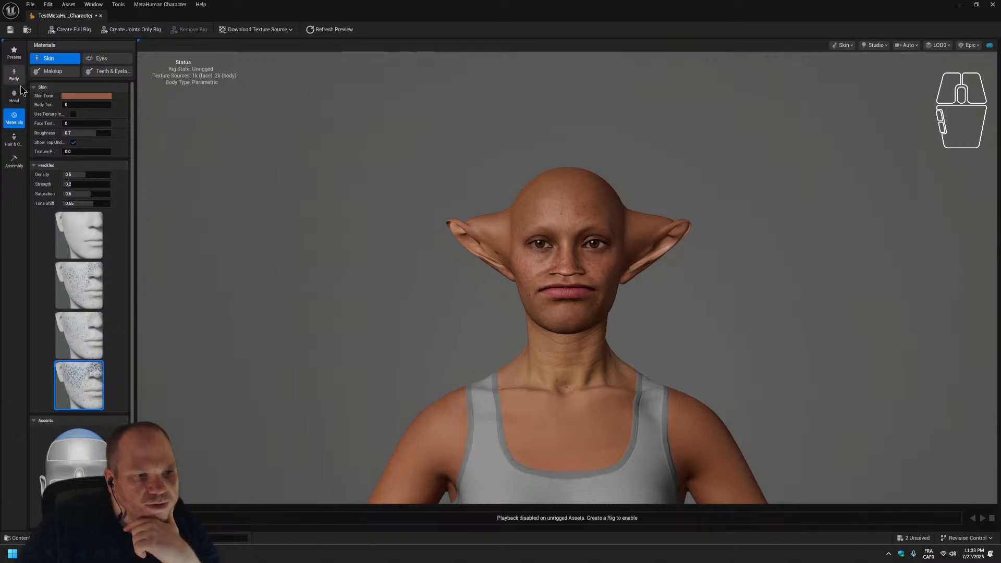
# Conform the head from the 001_HeadTest template mesh, with alignment set to None and Adapt Neck enabled.
pyautogui.click(15, 102)
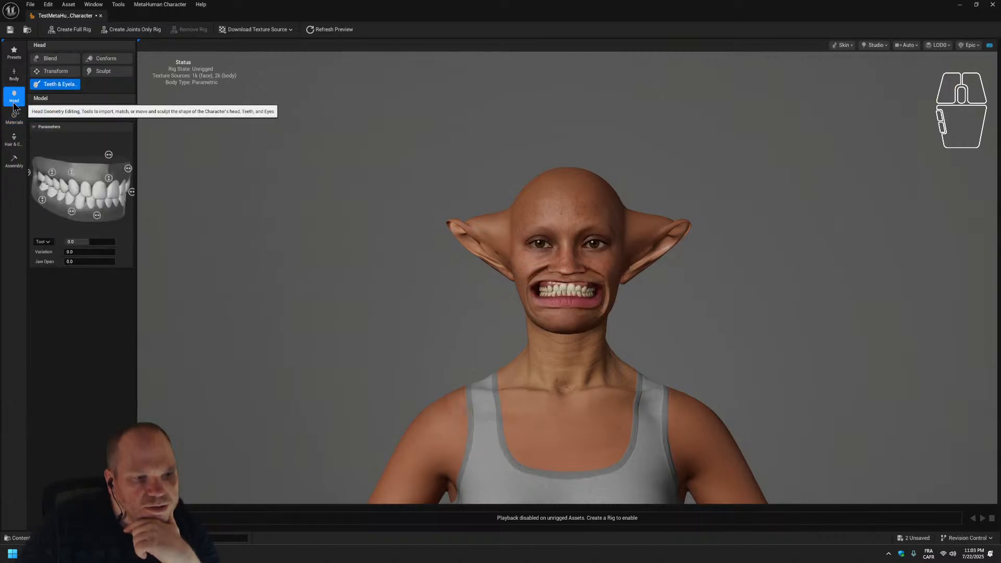
pyautogui.click(117, 62)
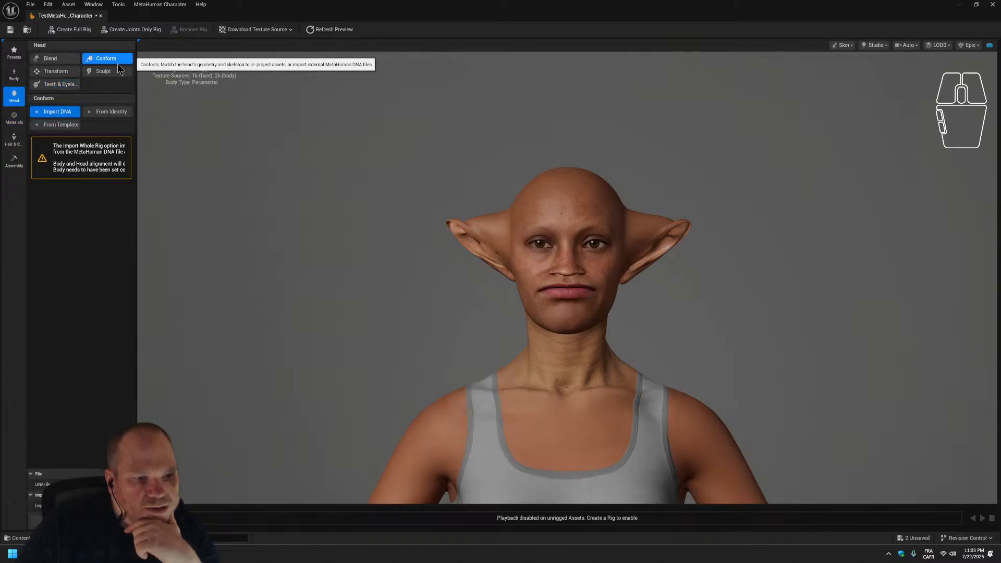
pyautogui.click(68, 127)
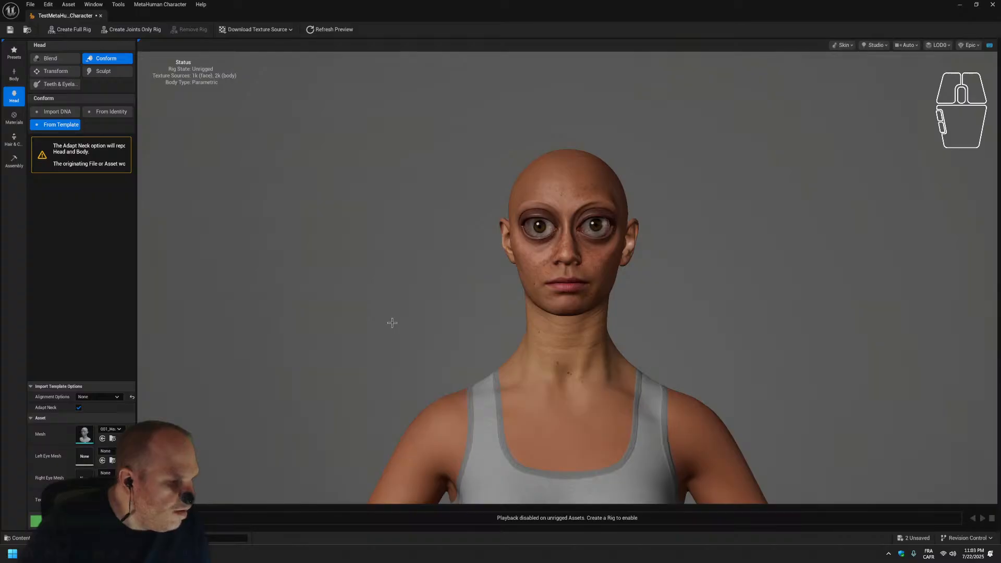
# Examine the conformed head and neck from the front and from an angle.
pyautogui.scroll(3, 393, 323)
pyautogui.moveTo(392, 323)
pyautogui.mouseDown(button='middle')
pyautogui.moveTo(384, 323)
pyautogui.moveTo(404, 316)
pyautogui.moveTo(387, 323)
pyautogui.mouseUp(button='middle')
pyautogui.moveTo(387, 323); pyautogui.dragTo(284, 324)
pyautogui.scroll(5, 661, 239)
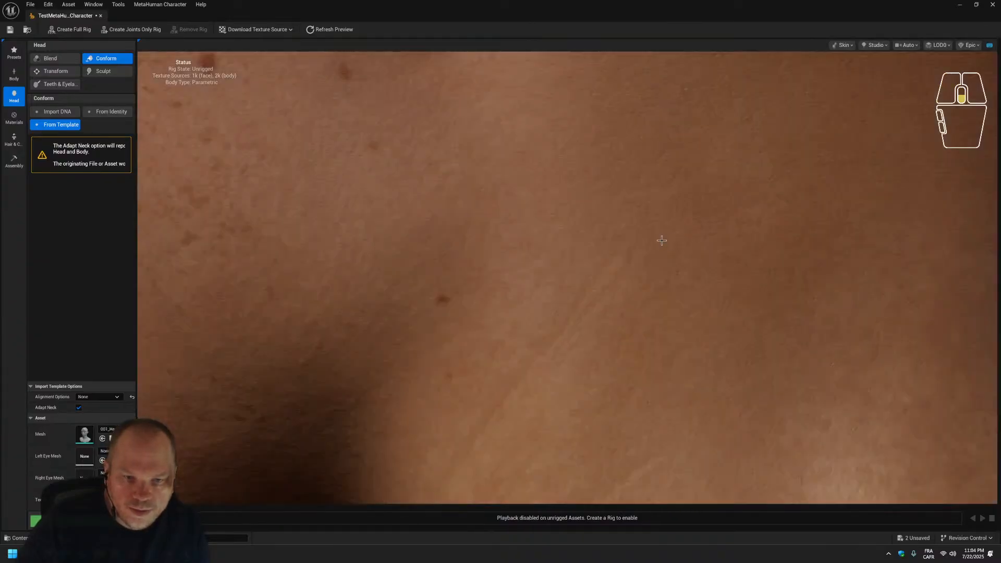
pyautogui.scroll(-3, 661, 239)
pyautogui.moveTo(515, 277); pyautogui.dragTo(756, 278)
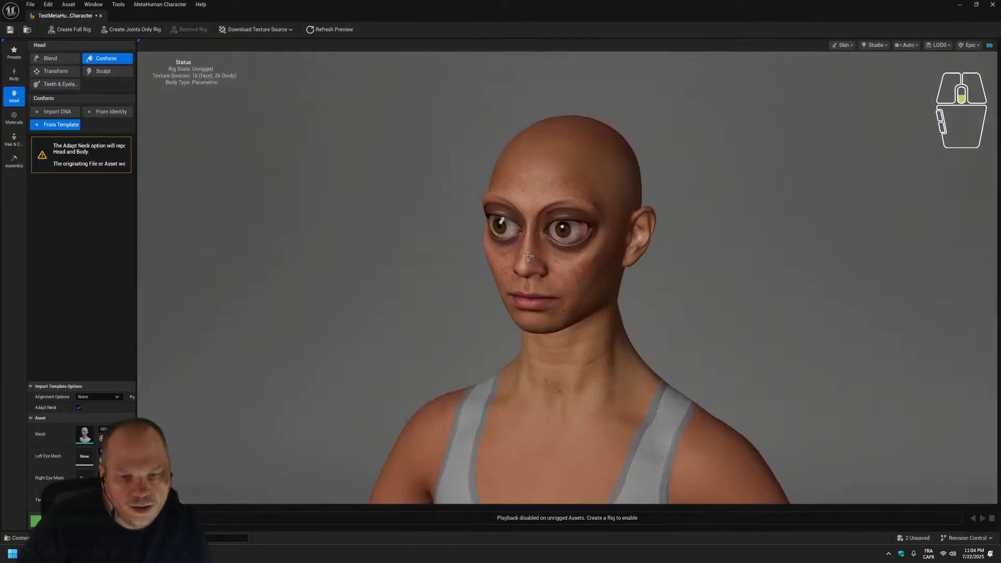
pyautogui.moveTo(567, 277)
pyautogui.mouseDown()
pyautogui.moveTo(717, 277)
pyautogui.moveTo(574, 277)
pyautogui.mouseUp()
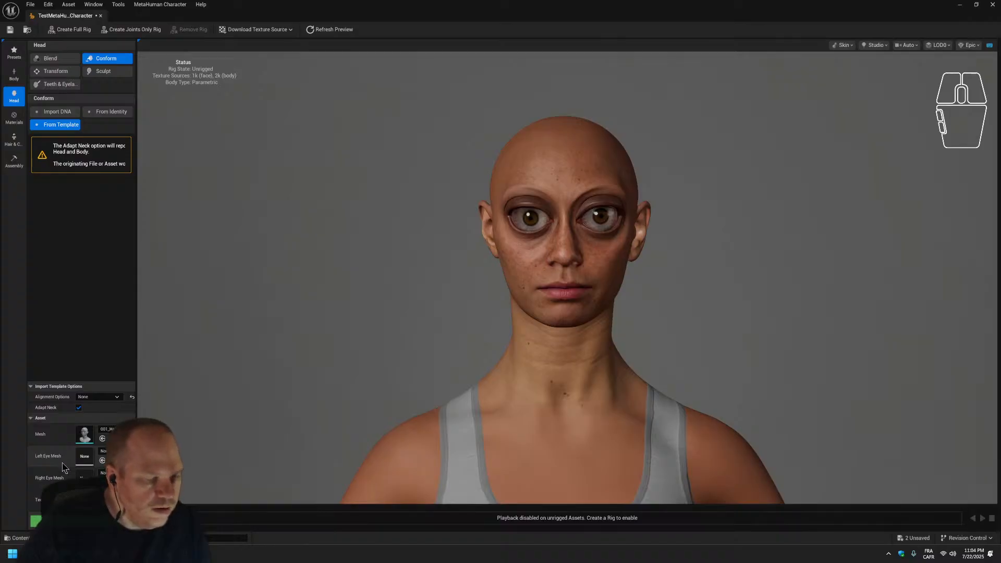
# Inspect the enlarged eyes up close, especially the lower eyelid and how it meets the eyeball.
pyautogui.scroll(3, 749, 179)
pyautogui.scroll(-1, 735, 188)
pyautogui.moveTo(729, 195); pyautogui.dragTo(683, 200)
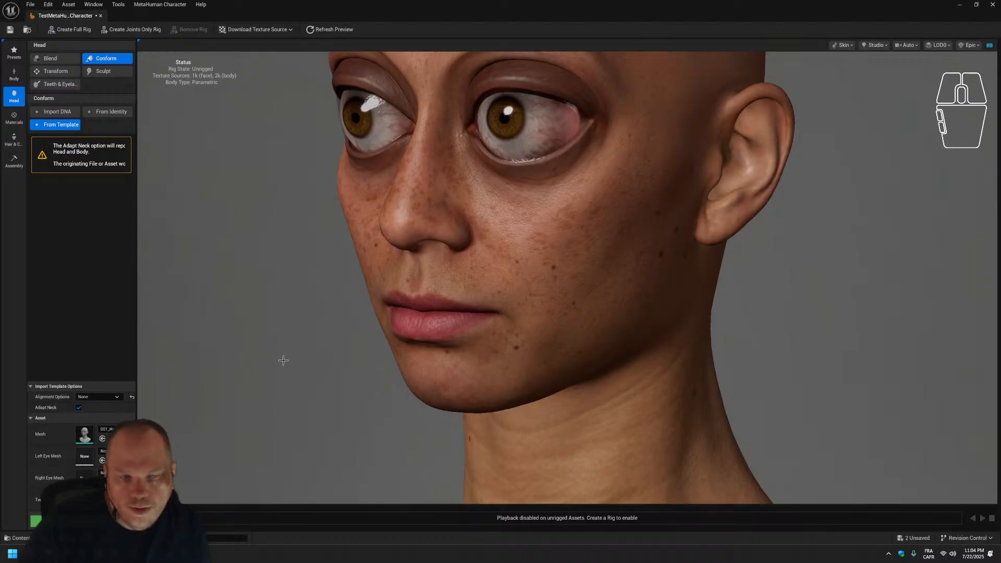
pyautogui.moveTo(253, 293); pyautogui.dragTo(299, 240)
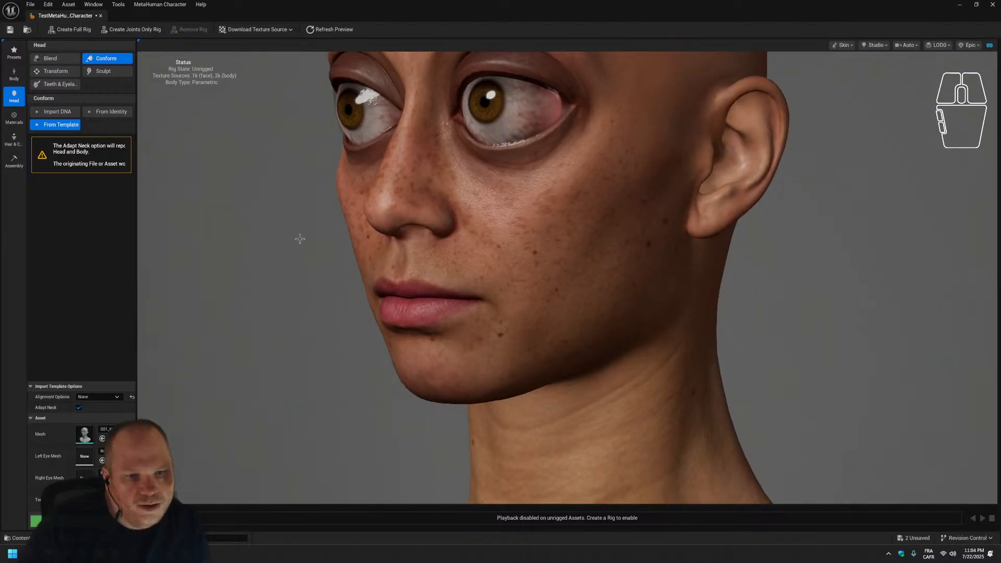
pyautogui.moveTo(299, 239); pyautogui.dragTo(284, 304, button='middle')
pyautogui.scroll(-3, 281, 245)
pyautogui.scroll(5, 292, 246)
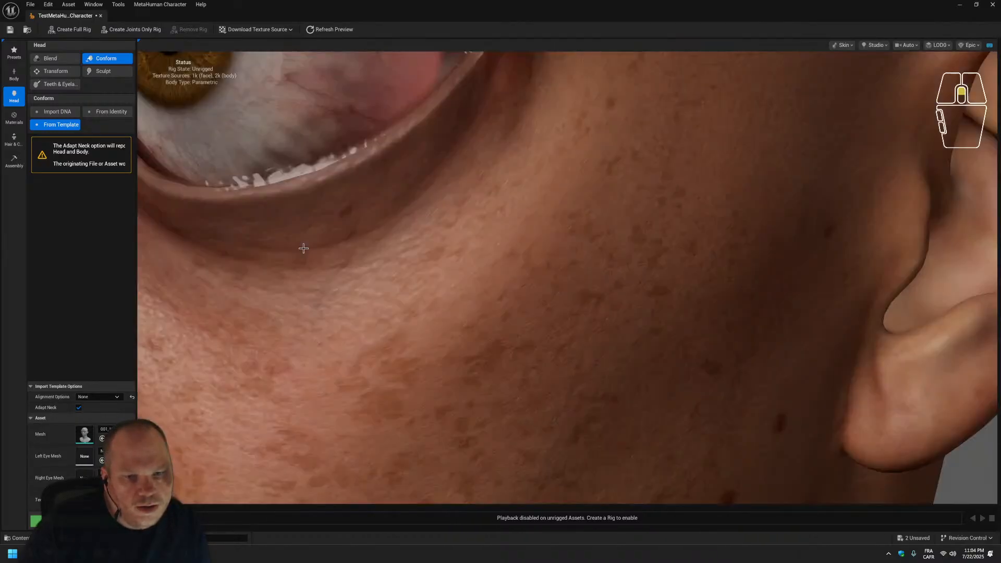
pyautogui.scroll(-5, 303, 248)
pyautogui.scroll(5, 303, 259)
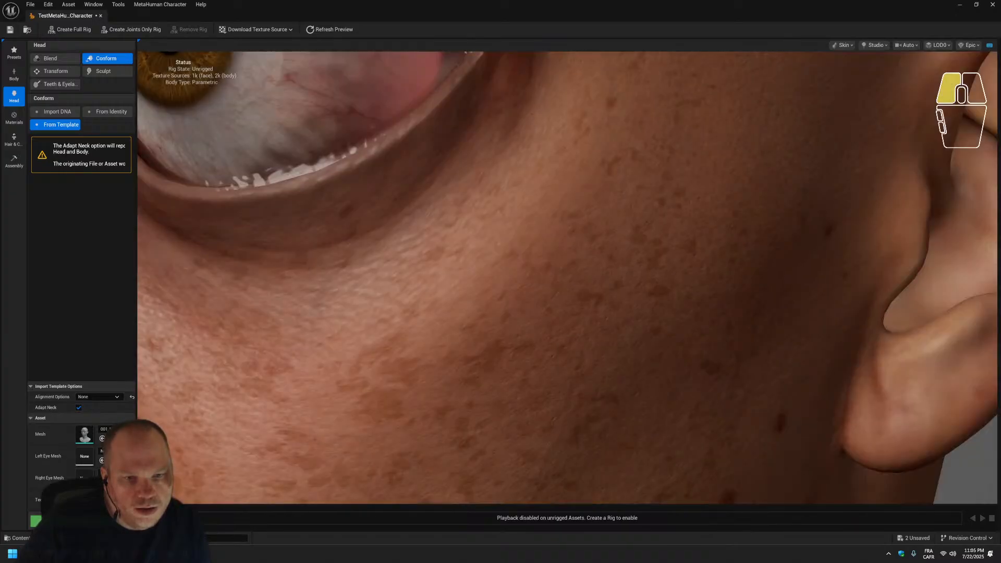
pyautogui.moveTo(303, 258); pyautogui.dragTo(417, 277)
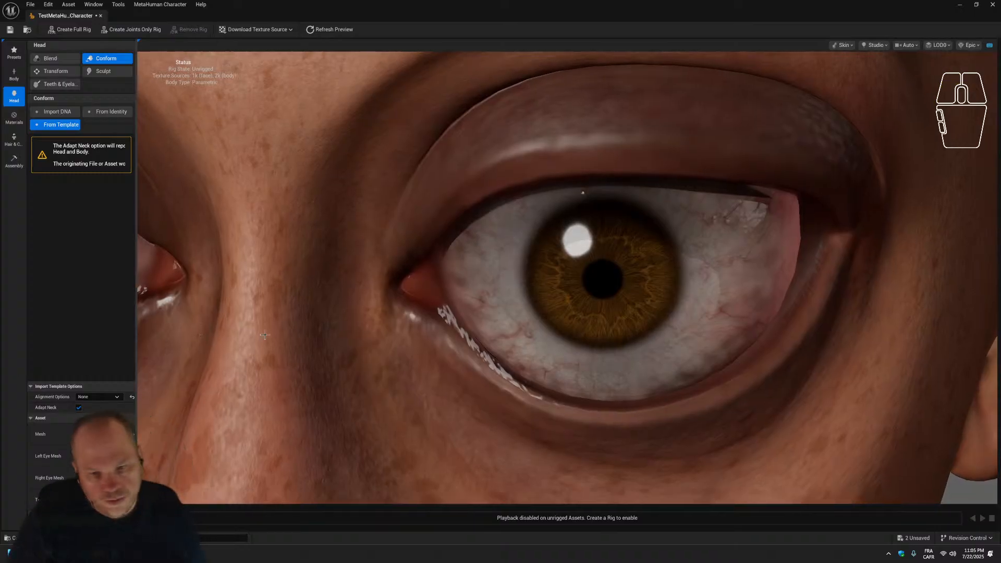
# Inspect in profile how the eyeball and iris sit between the enlarged eyelids.
pyautogui.scroll(-10, 785, 310)
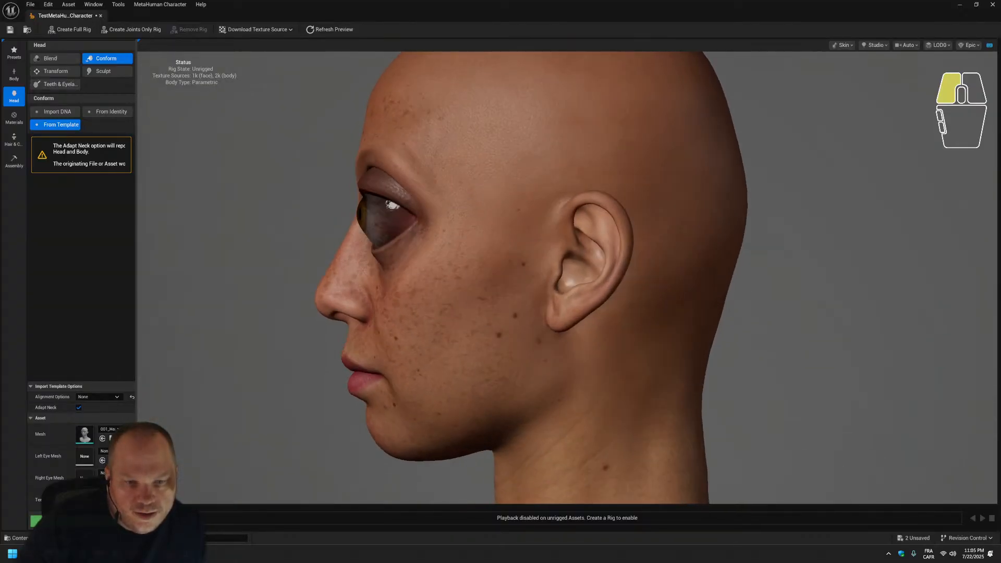
pyautogui.scroll(8, 486, 284)
pyautogui.scroll(-7, 486, 285)
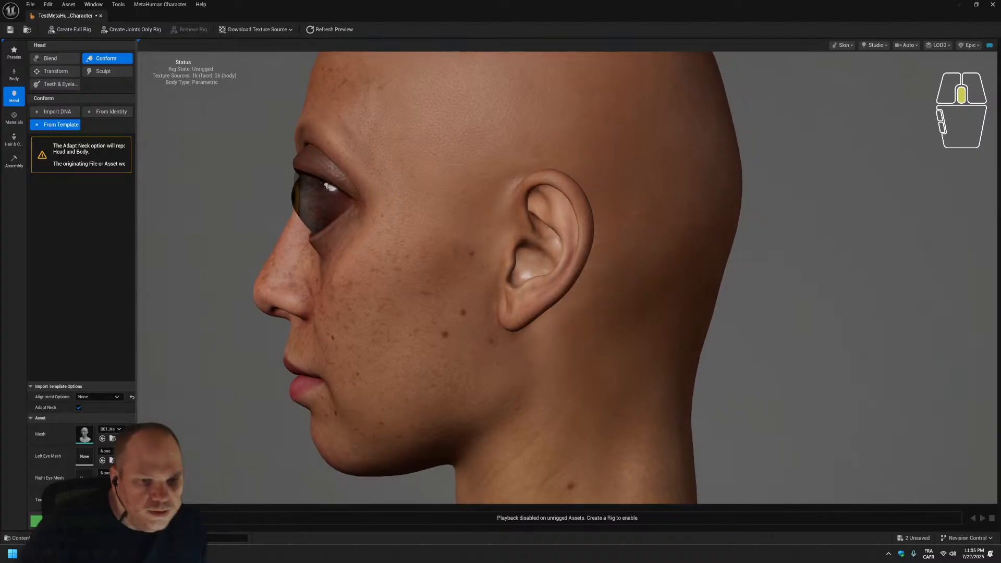
pyautogui.scroll(10, 486, 260)
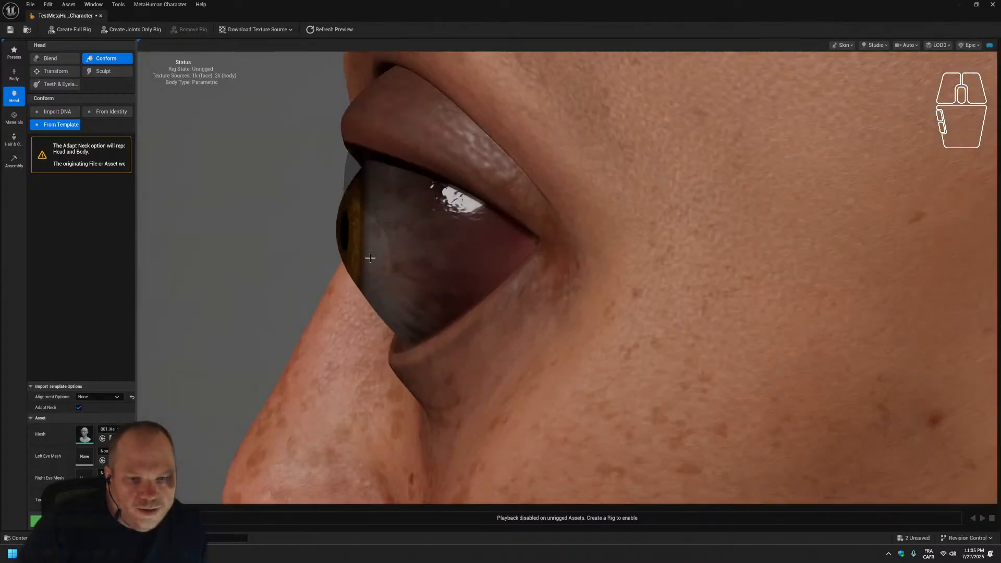
pyautogui.moveTo(304, 266); pyautogui.dragTo(311, 232)
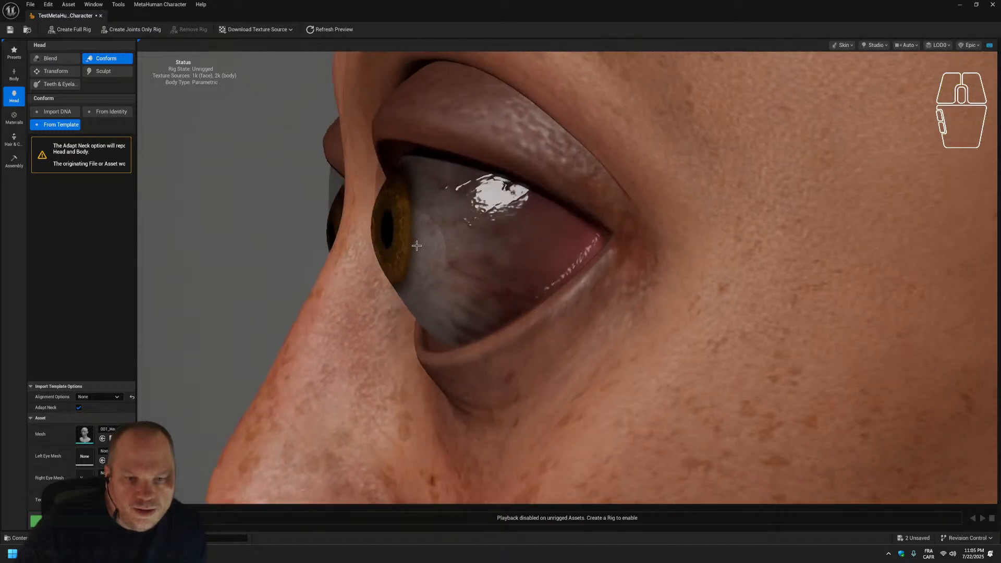
pyautogui.moveTo(413, 236); pyautogui.dragTo(381, 263)
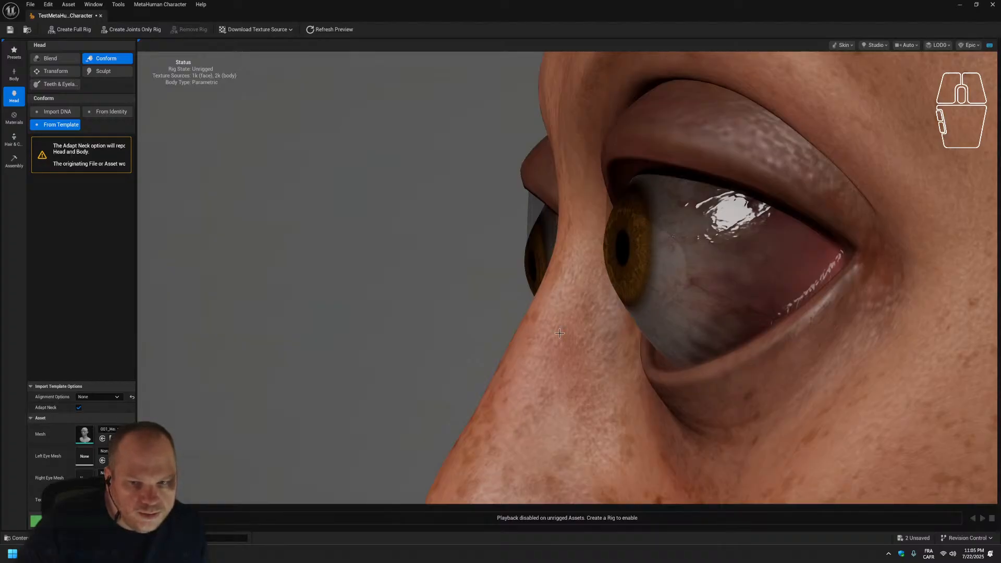
# Switch to Blender and select the separate eyes and teeth mesh, head_lod0_mesh.002, to examine it.
pyautogui.hotkey('alt', 'Tab')
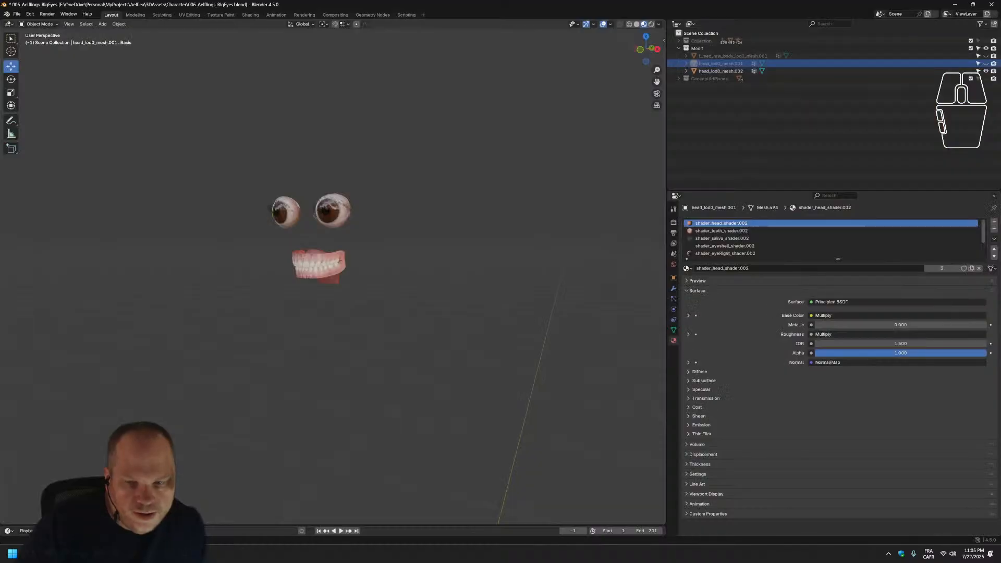
pyautogui.scroll(4, 287, 131)
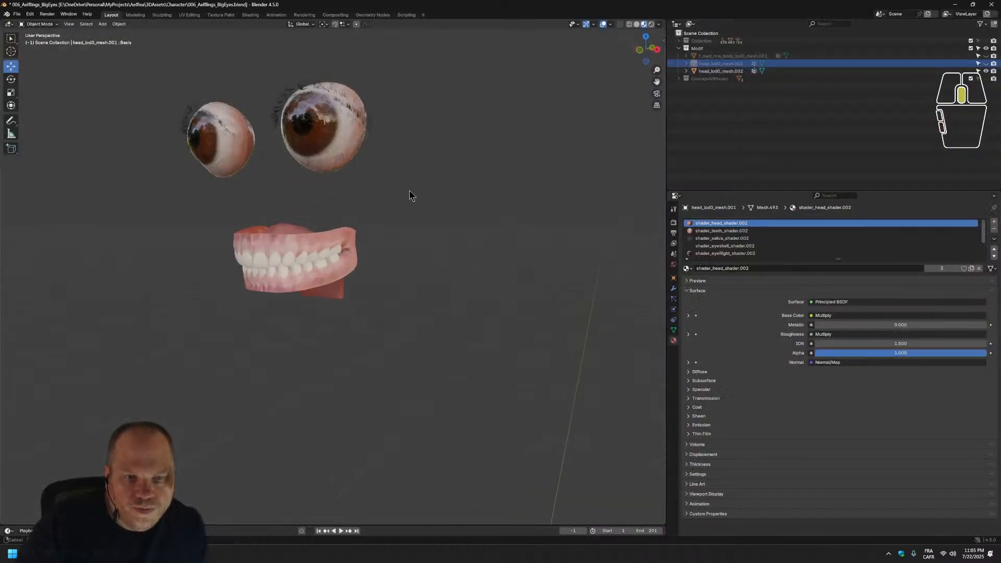
pyautogui.moveTo(409, 194); pyautogui.dragTo(375, 217, button='middle')
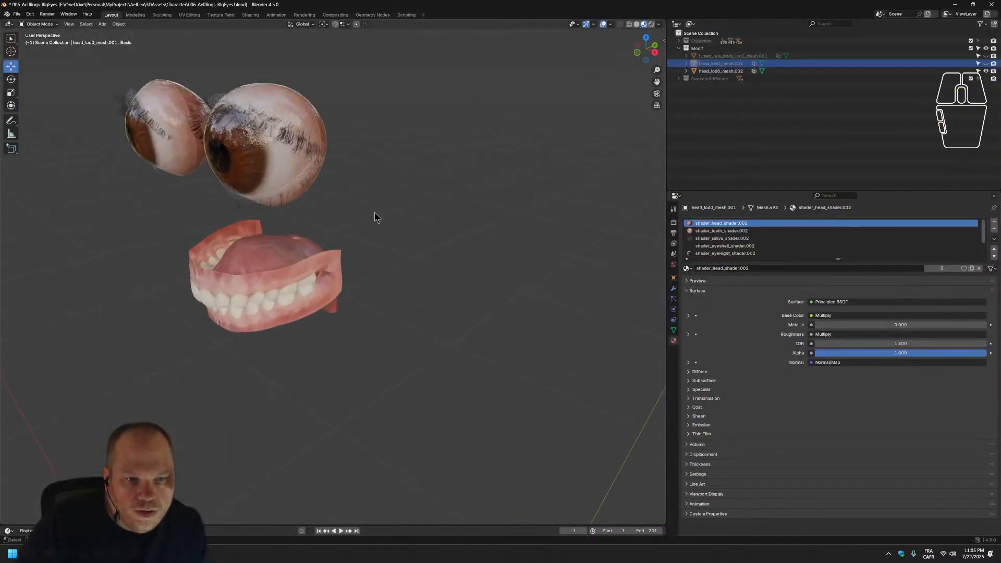
pyautogui.click(260, 174)
pyautogui.moveTo(261, 174); pyautogui.dragTo(286, 186, button='middle')
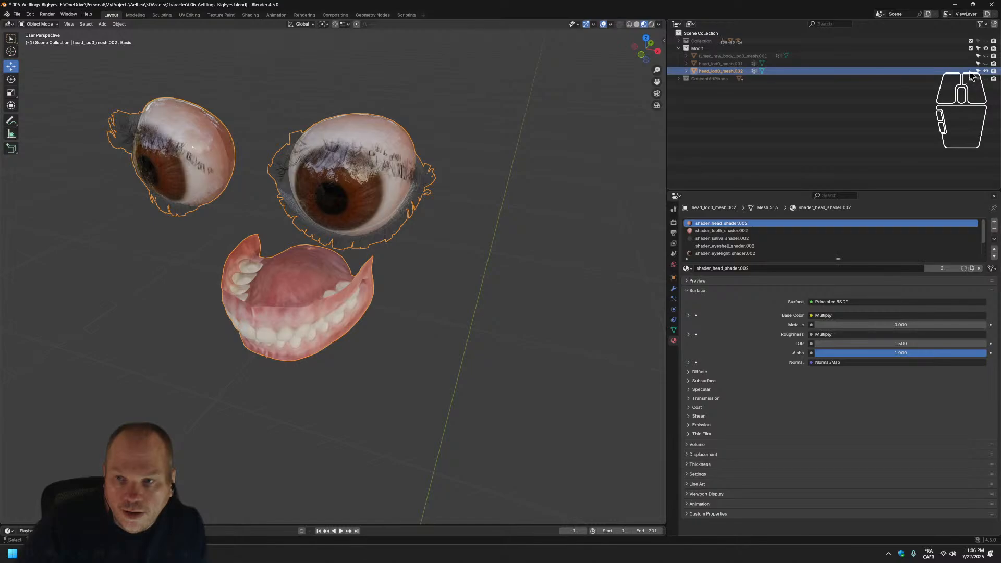
# Compare the head skin mesh with the eyes and teeth mesh by toggling their visibility, leaving head_lod0_mesh.001 hidden.
pyautogui.click(985, 71)
pyautogui.click(985, 71)
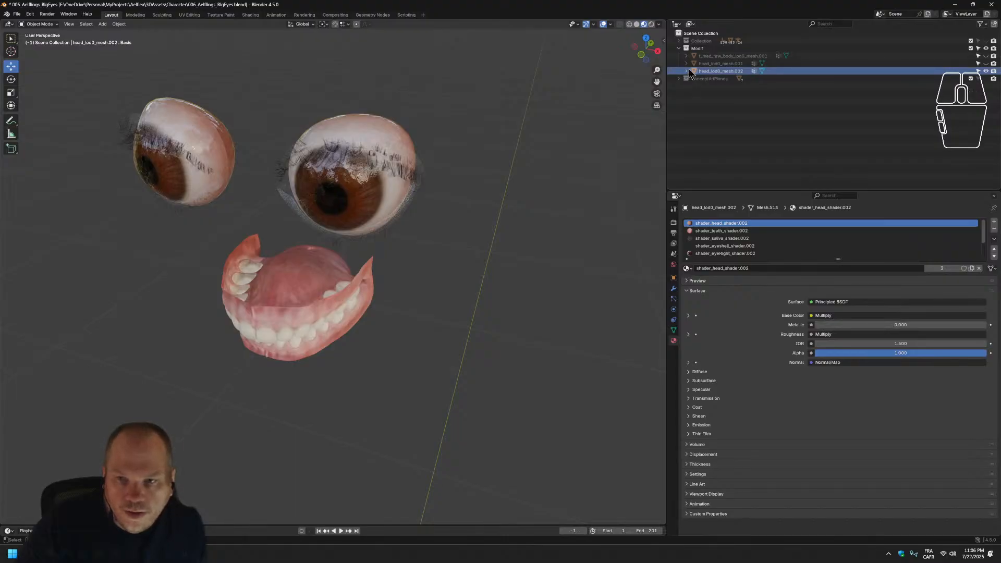
pyautogui.click(986, 63)
pyautogui.click(986, 63)
pyautogui.click(986, 63)
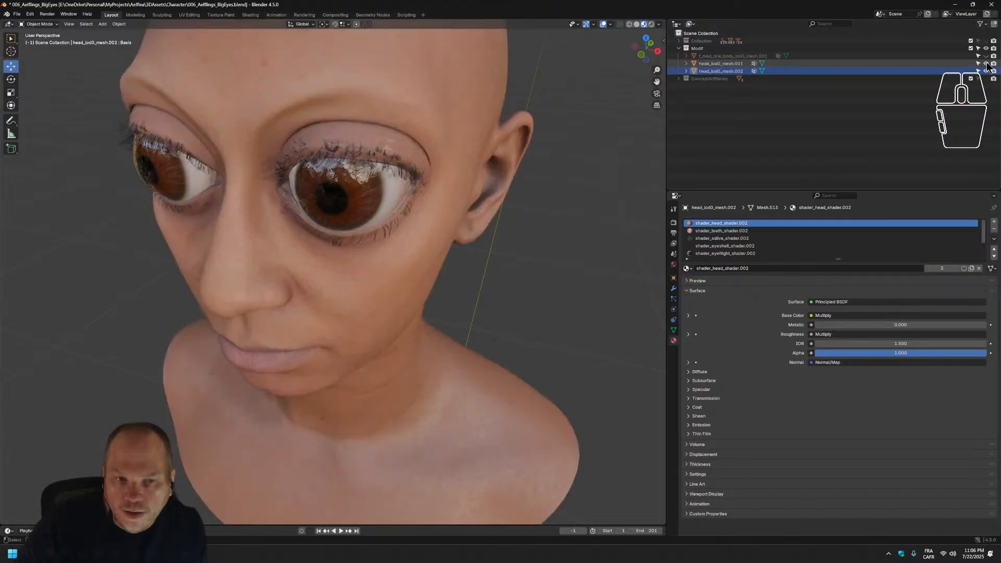
pyautogui.click(987, 71)
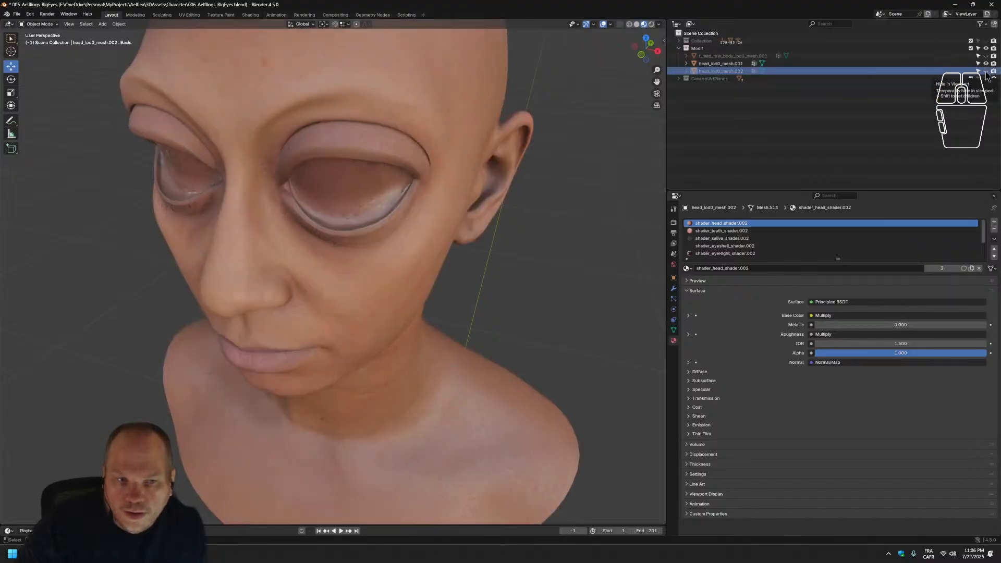
pyautogui.click(986, 71)
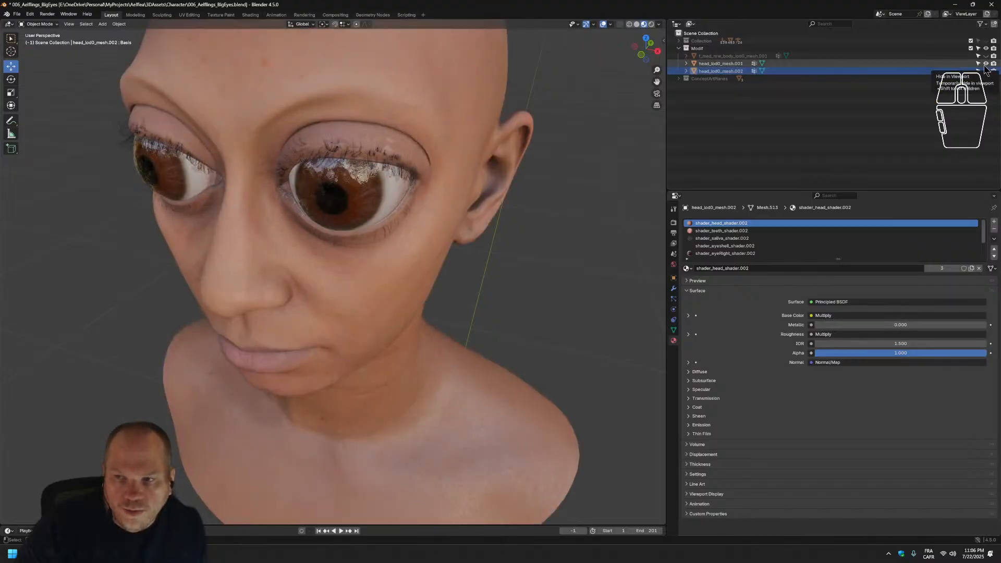
pyautogui.click(986, 64)
pyautogui.click(985, 64)
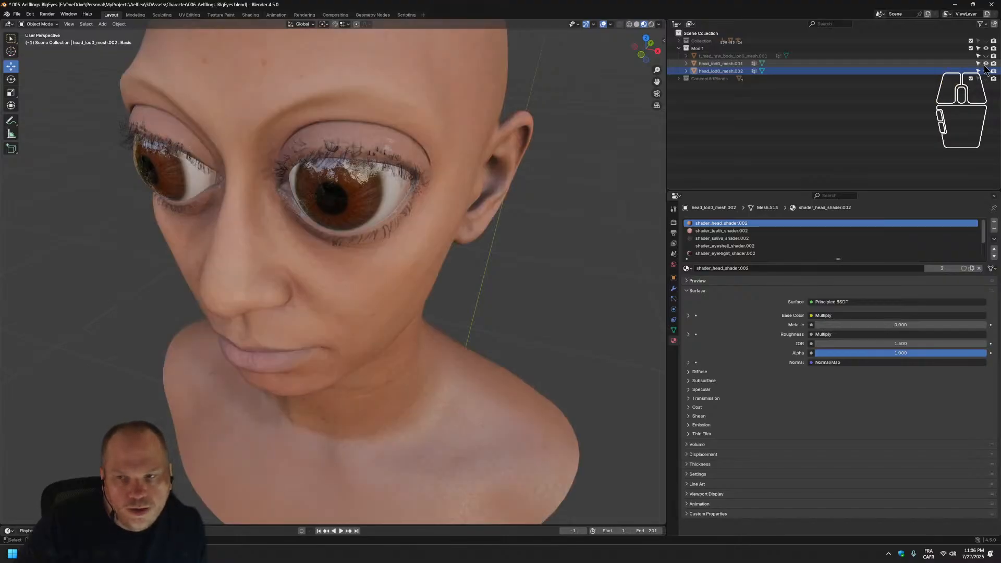
pyautogui.click(985, 64)
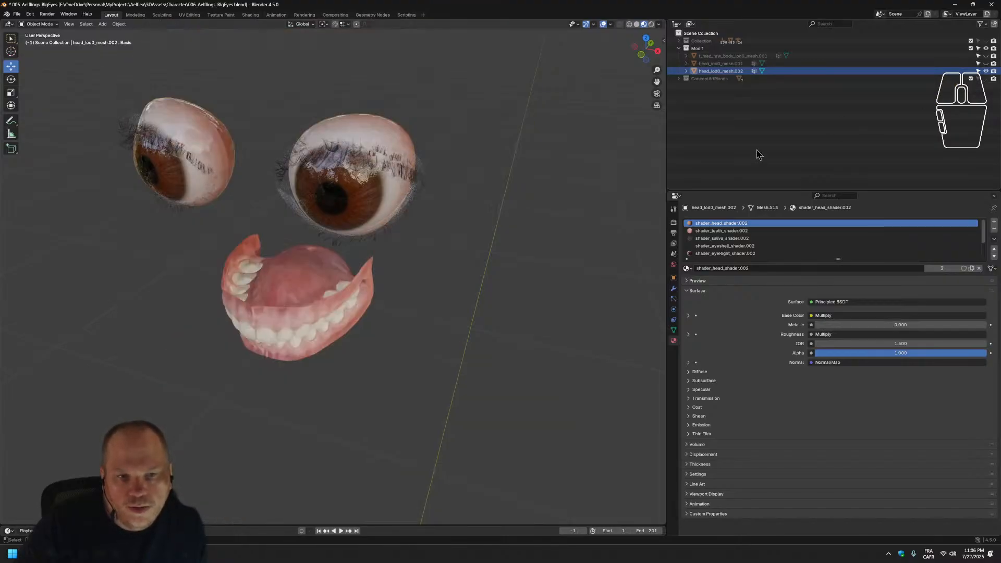
# Examine the isolated eyeballs, eyelashes and teeth of head_lod0_mesh.002 from several angles.
pyautogui.moveTo(484, 272); pyautogui.dragTo(363, 178, button='middle')
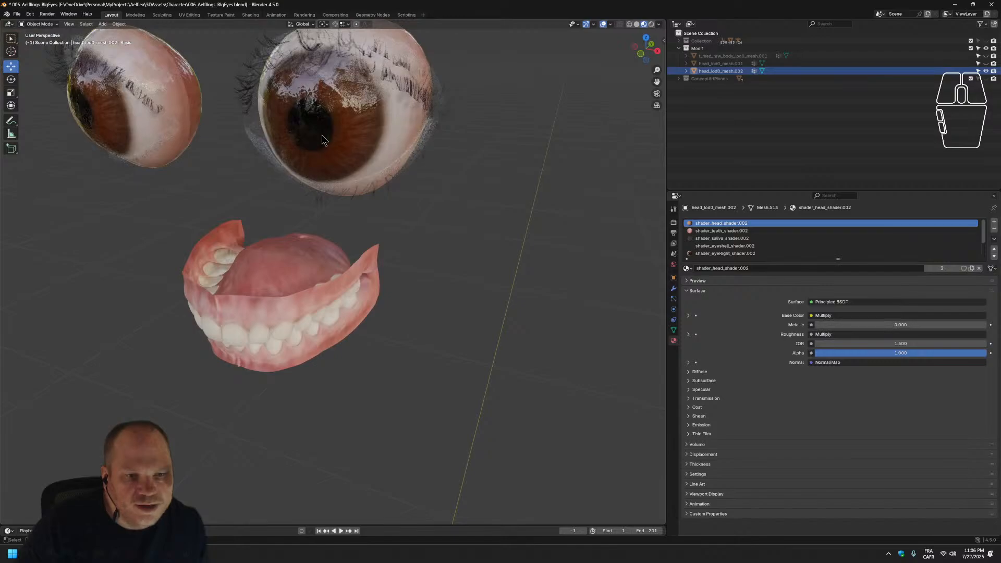
pyautogui.moveTo(166, 153); pyautogui.dragTo(524, 227, button='middle')
pyautogui.keyDown('shift'); pyautogui.moveTo(442, 136); pyautogui.dragTo(483, 250, button='middle'); pyautogui.keyUp('shift')
pyautogui.scroll(3, 500, 264)
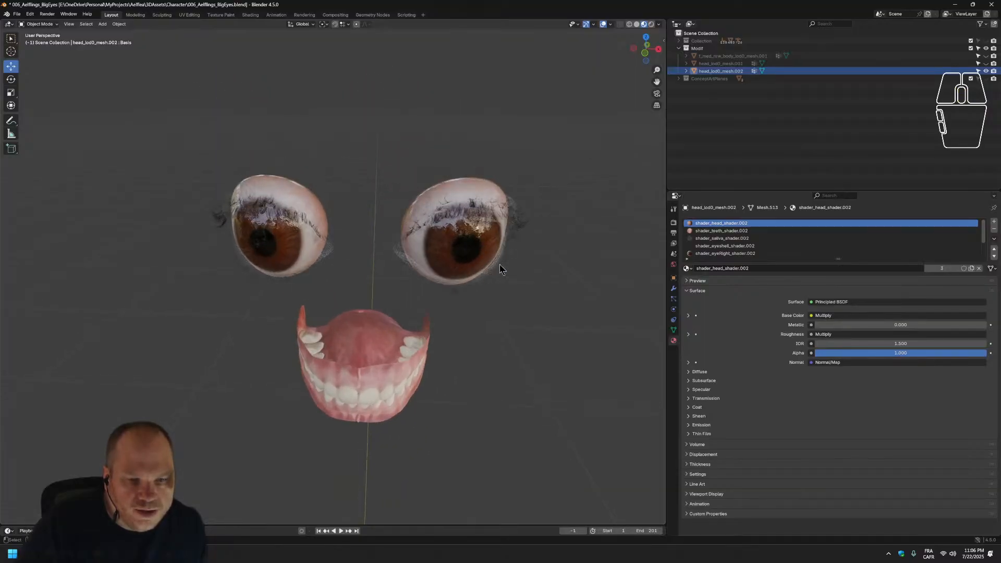
pyautogui.moveTo(510, 299); pyautogui.dragTo(320, 277, button='middle')
pyautogui.scroll(2, 319, 276)
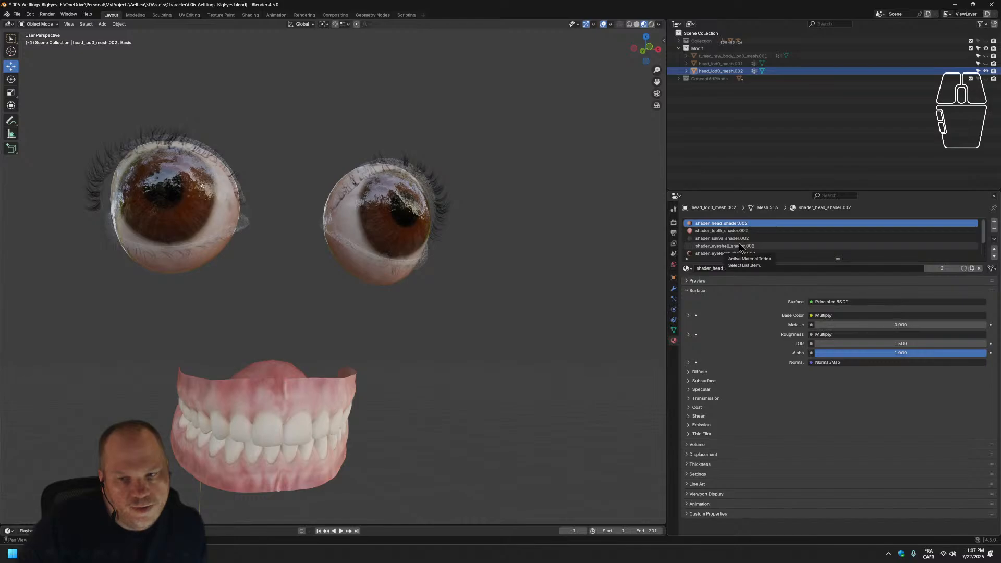
# Open head_lod0_mesh.002 for mesh editing in the Modeling workspace with the eyes and teeth seen from the front.
pyautogui.click(135, 15)
pyautogui.scroll(3, 405, 231)
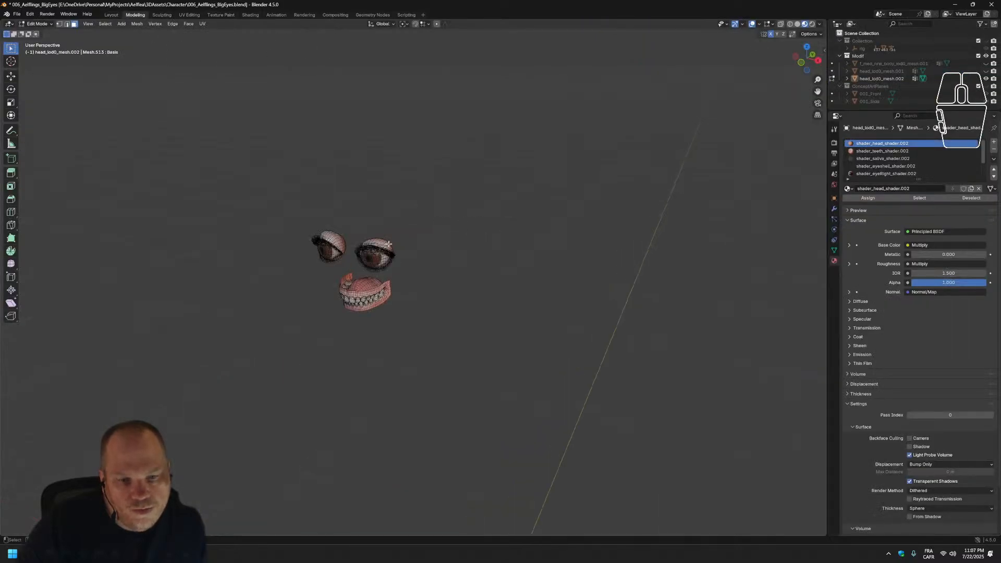
pyautogui.moveTo(391, 253); pyautogui.dragTo(422, 217, button='middle')
pyautogui.scroll(2, 423, 217)
pyautogui.keyDown('shift'); pyautogui.moveTo(524, 160); pyautogui.dragTo(518, 210, button='middle'); pyautogui.keyUp('shift')
pyautogui.scroll(-3, 874, 166)
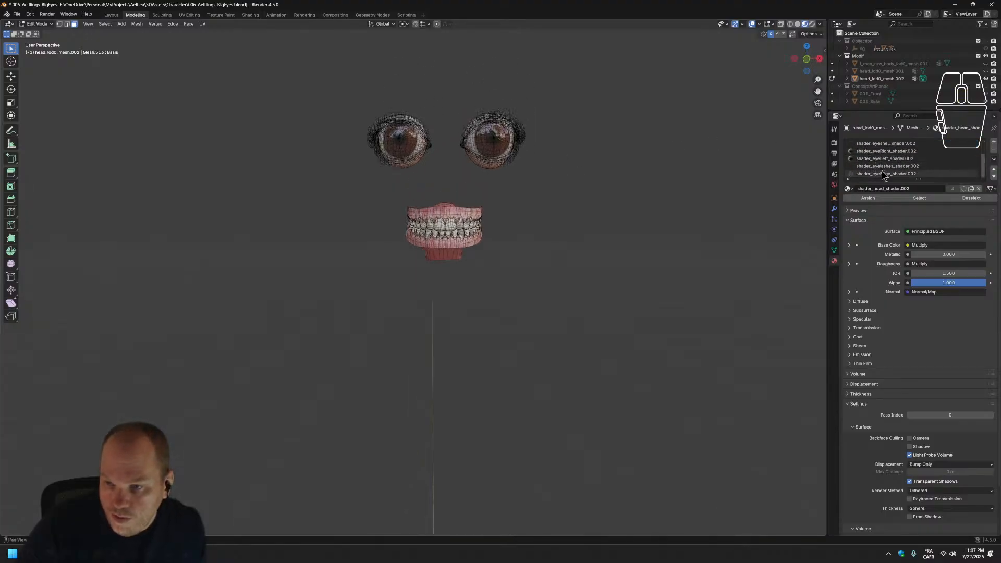
# Select the faces using shader_eyeRight_shader.002 and separate the selection into its own object.
pyautogui.click(890, 152)
pyautogui.click(917, 200)
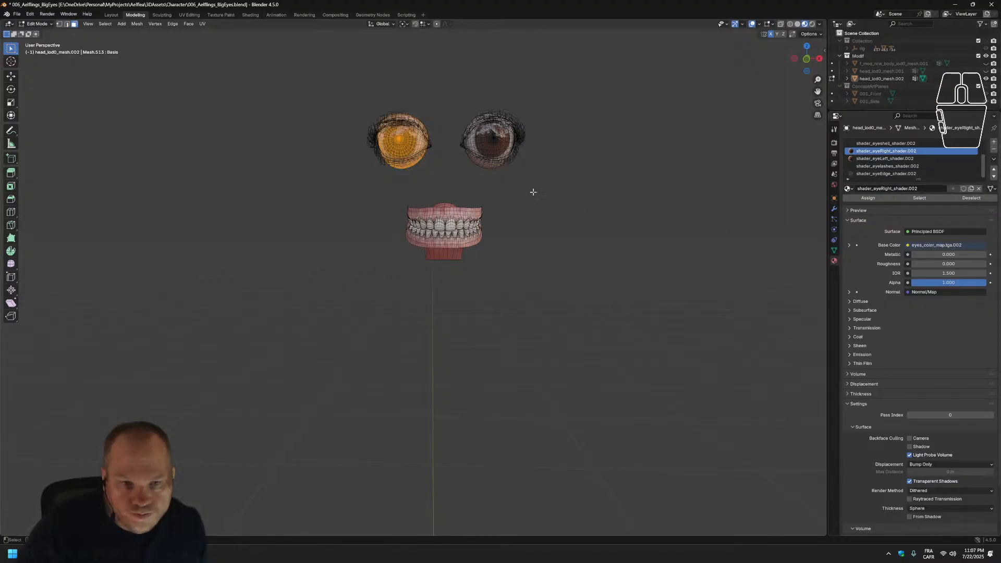
pyautogui.moveTo(533, 192)
pyautogui.mouseDown(button='middle')
pyautogui.moveTo(523, 233)
pyautogui.moveTo(552, 192)
pyautogui.mouseUp(button='middle')
pyautogui.scroll(1, 623, 166)
pyautogui.keyDown('shift'); pyautogui.moveTo(623, 123); pyautogui.dragTo(581, 160, button='middle'); pyautogui.keyUp('shift')
pyautogui.moveTo(592, 161); pyautogui.dragTo(579, 156, button='middle')
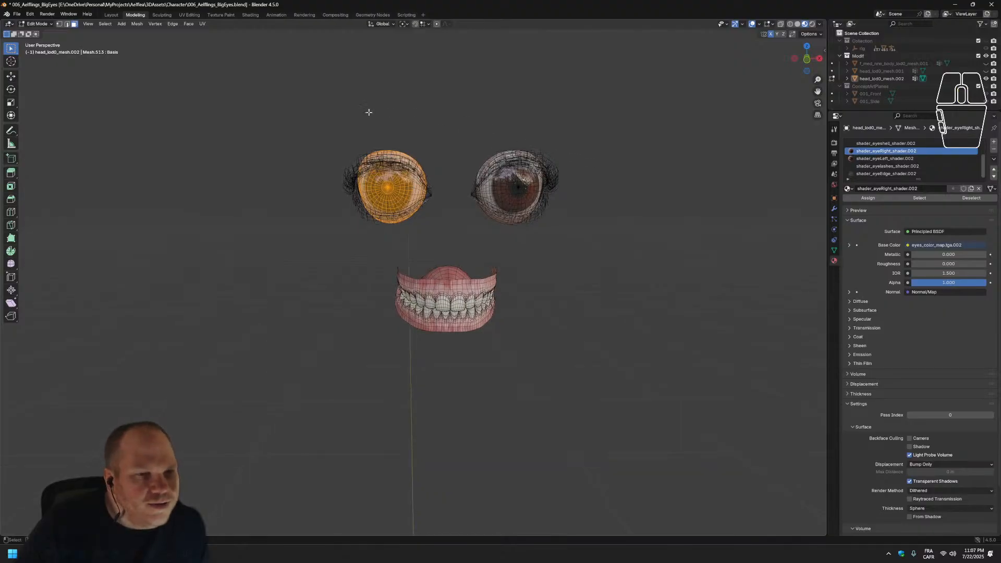
pyautogui.rightClick(364, 174)
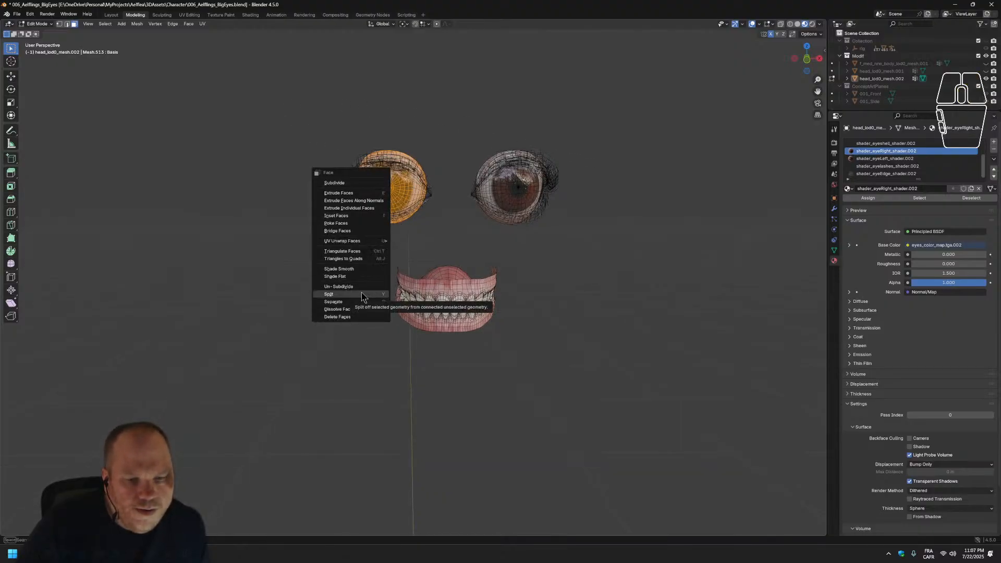
pyautogui.moveTo(364, 302)
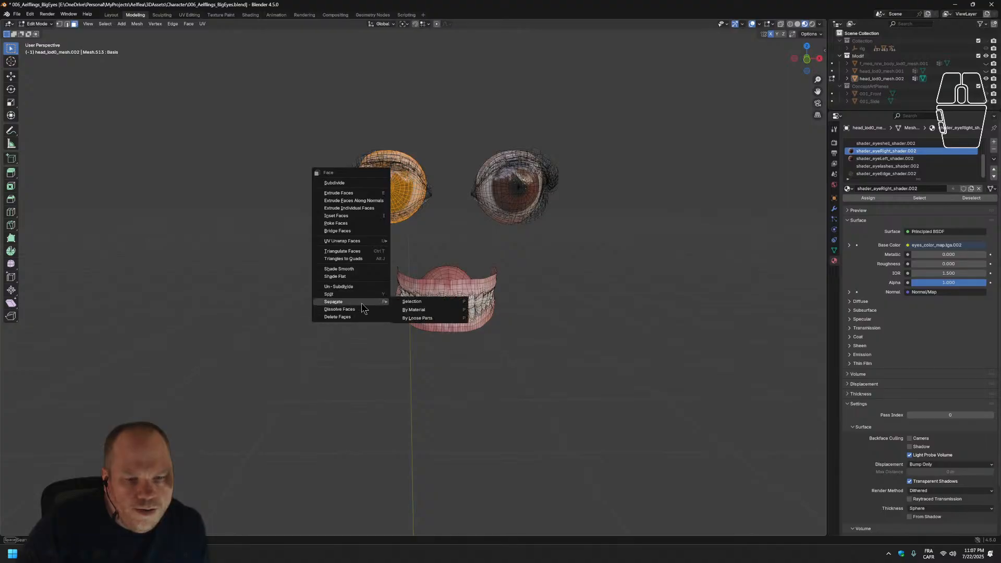
pyautogui.click(422, 310)
pyautogui.click(420, 302)
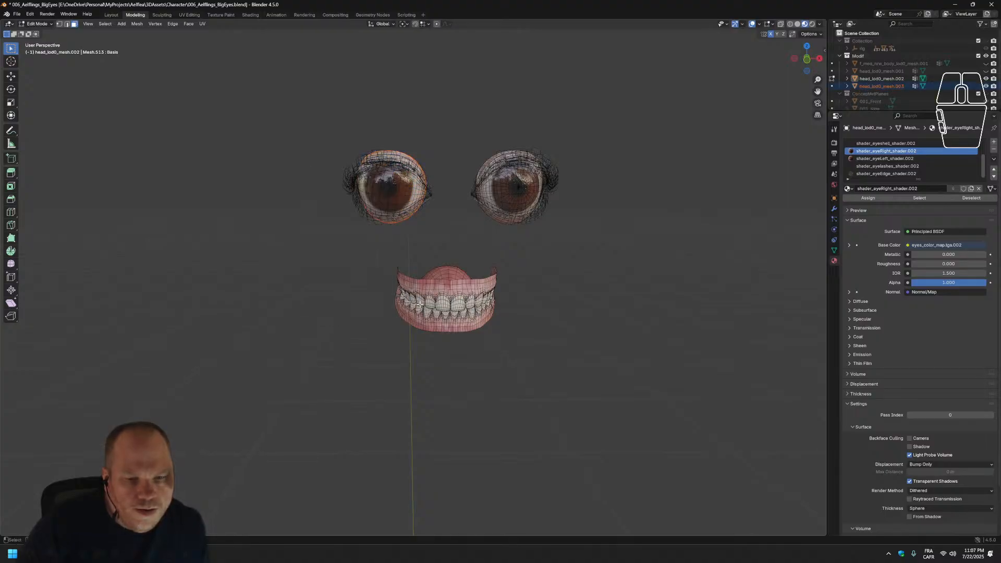
# Separate the faces using shader_eyeLeft_shader.002 into their own object and hide both separated eyeball meshes.
pyautogui.click(906, 159)
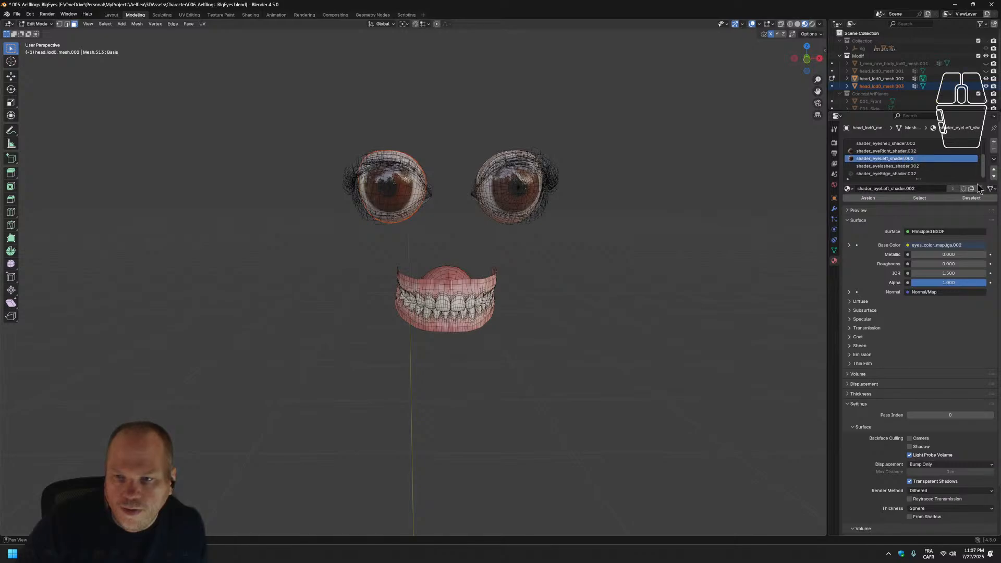
pyautogui.click(934, 198)
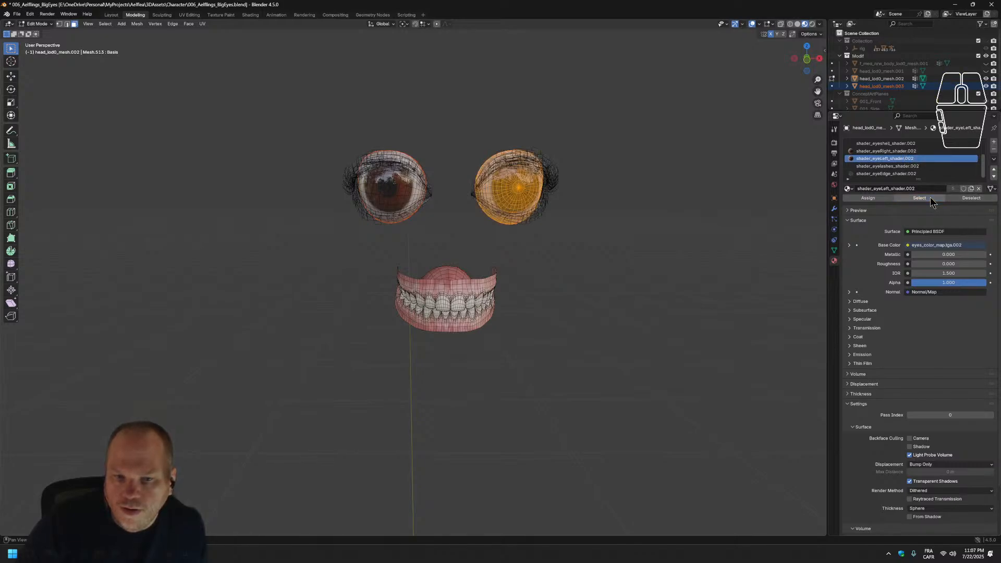
pyautogui.hotkey('ctrl', 'f')
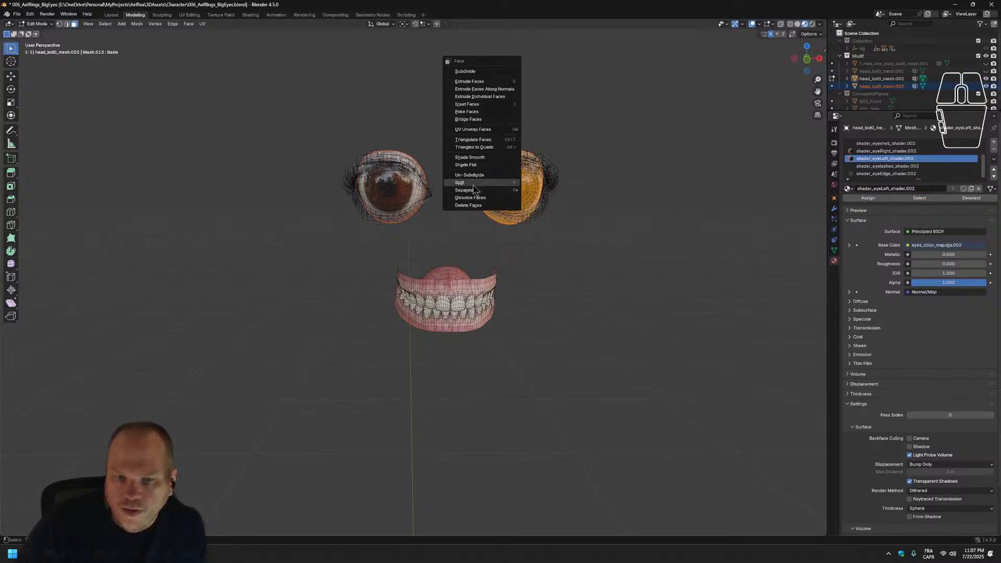
pyautogui.moveTo(483, 191)
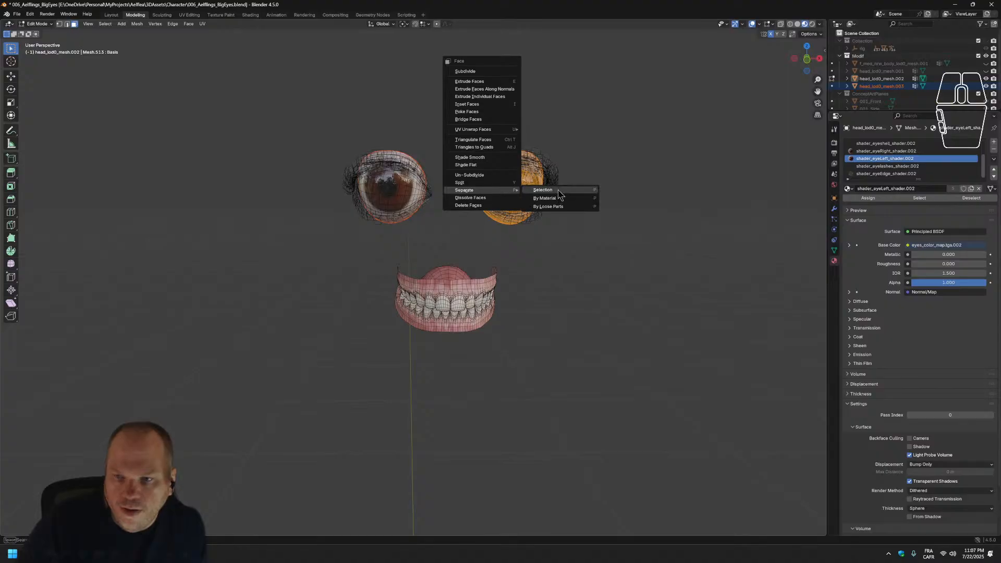
pyautogui.click(557, 190)
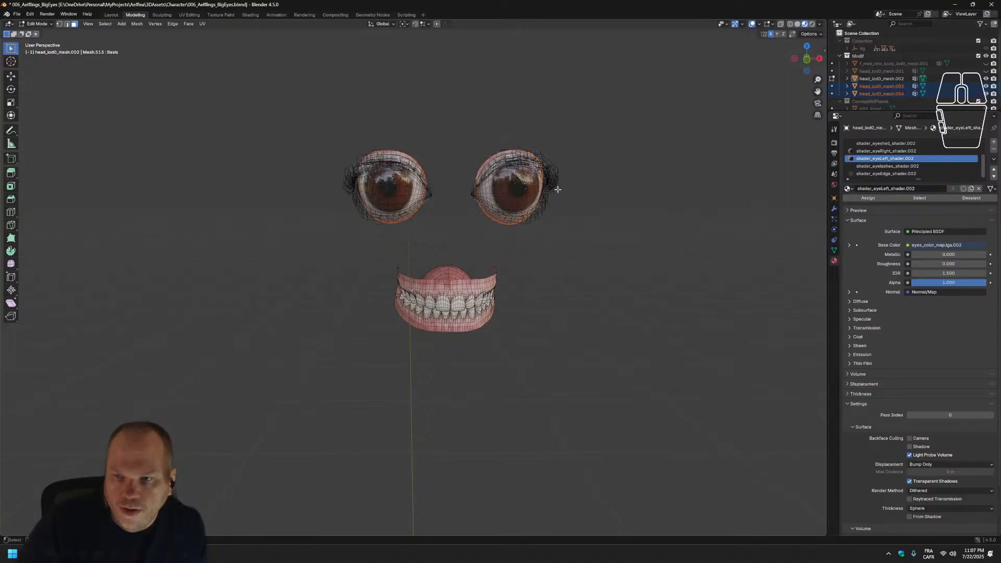
pyautogui.click(986, 93)
pyautogui.click(986, 86)
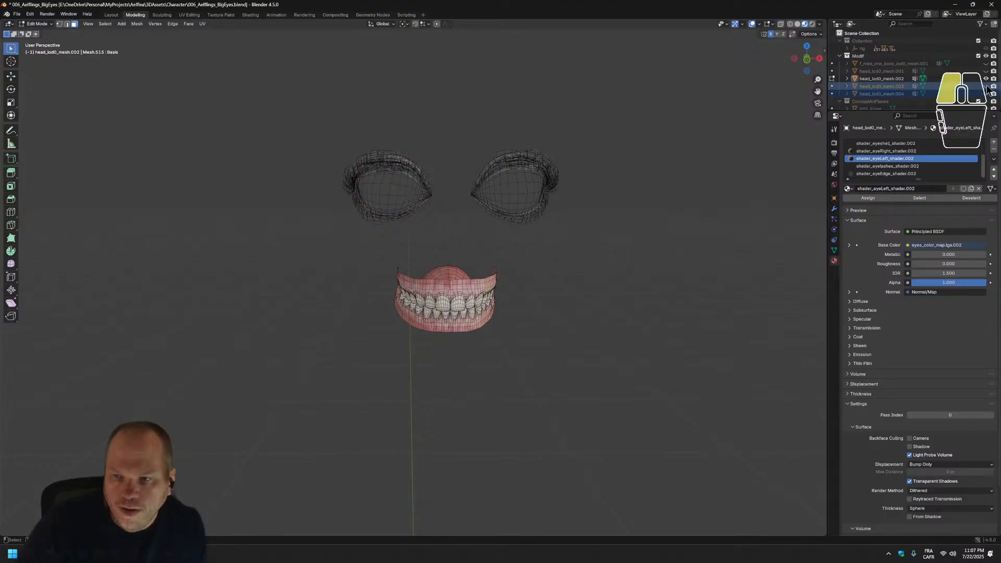
# Highlight the faces of shader_eyeEdge_shader.002 and shader_eyelashes_shader.002 to compare them, and deselect the eyelash faces.
pyautogui.click(908, 174)
pyautogui.click(934, 198)
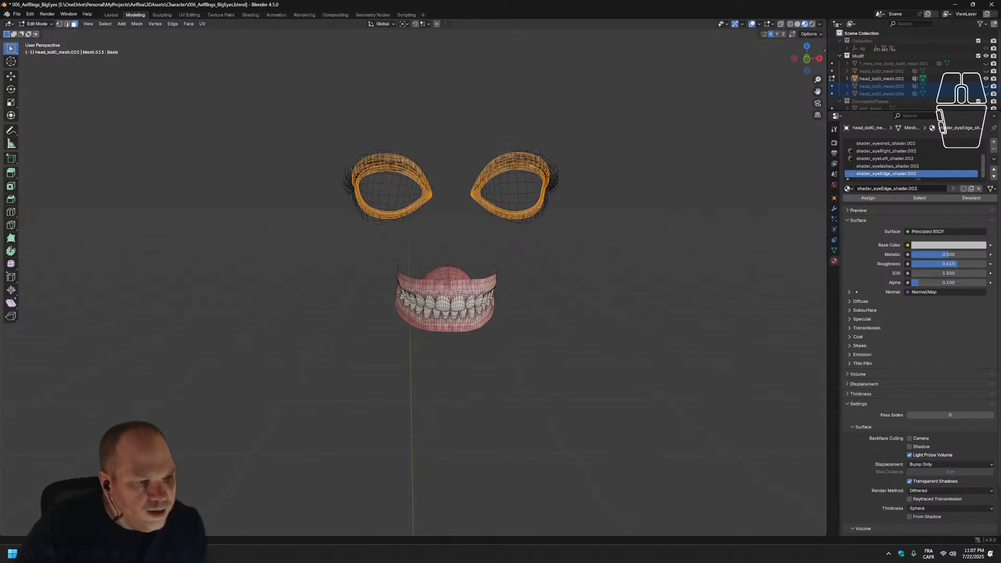
pyautogui.click(913, 167)
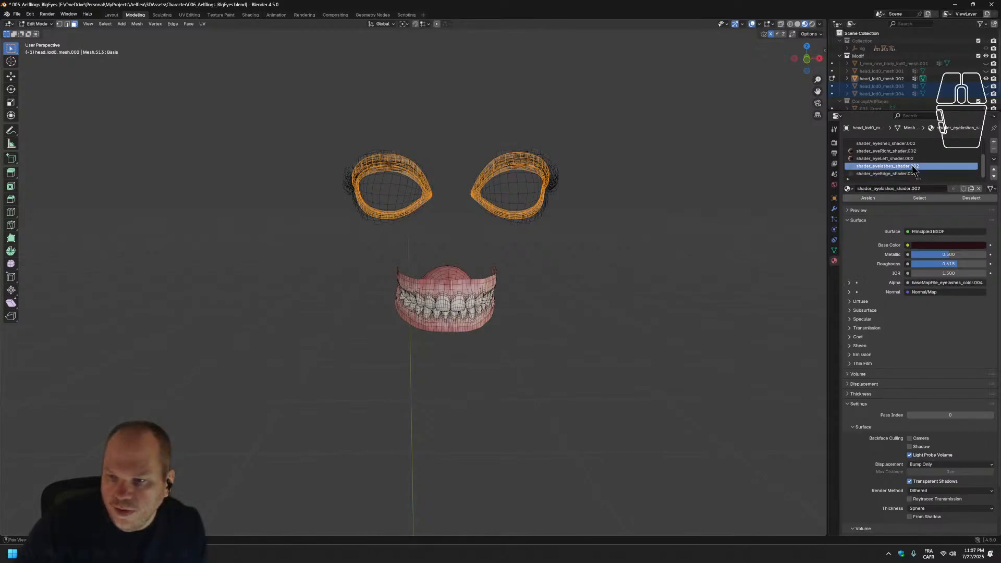
pyautogui.click(938, 198)
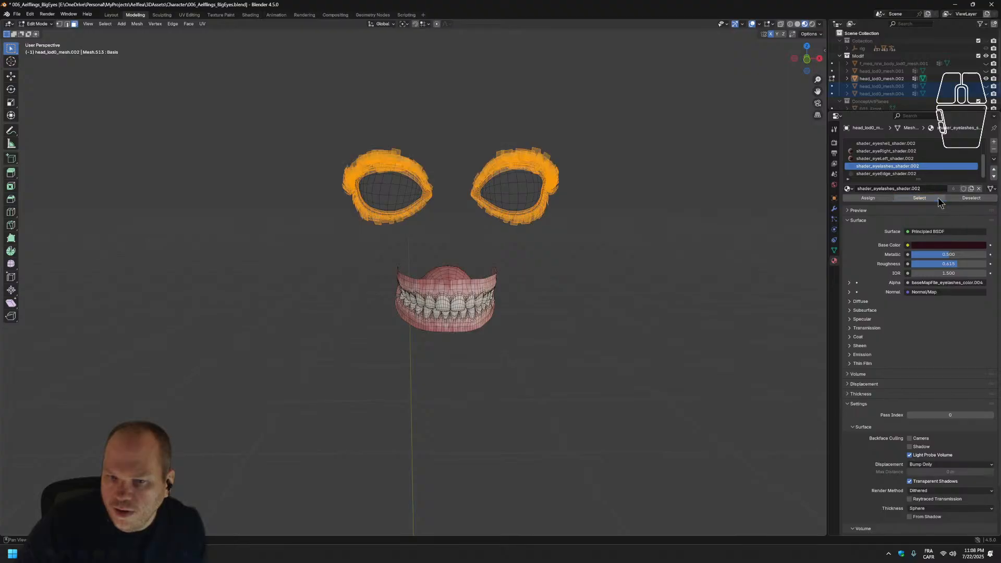
pyautogui.click(965, 198)
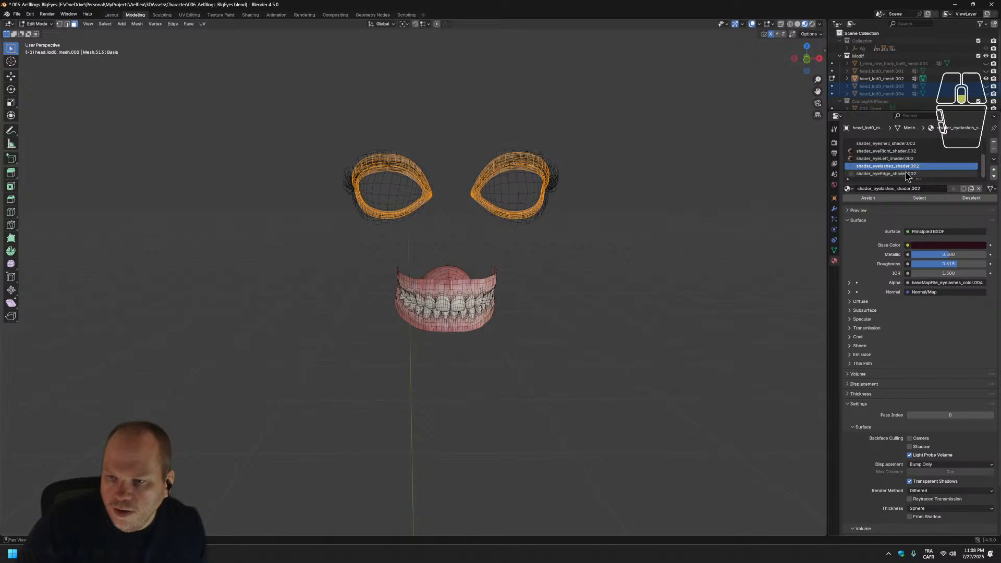
# Check the saliva, teeth, left-eye and eyelash material slots, and deselect the faces of shader_eyeEdge_shader.002.
pyautogui.scroll(2, 906, 174)
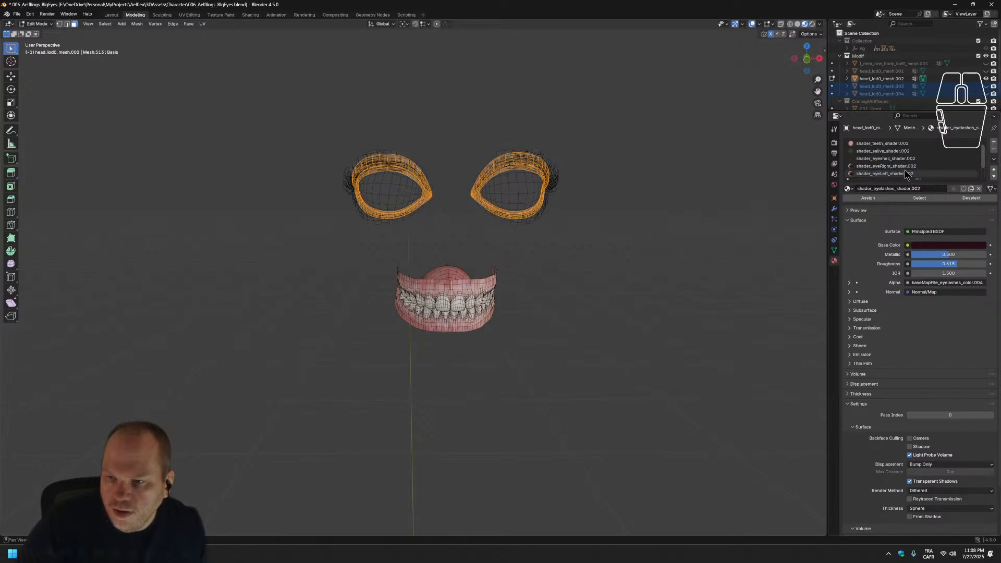
pyautogui.click(908, 152)
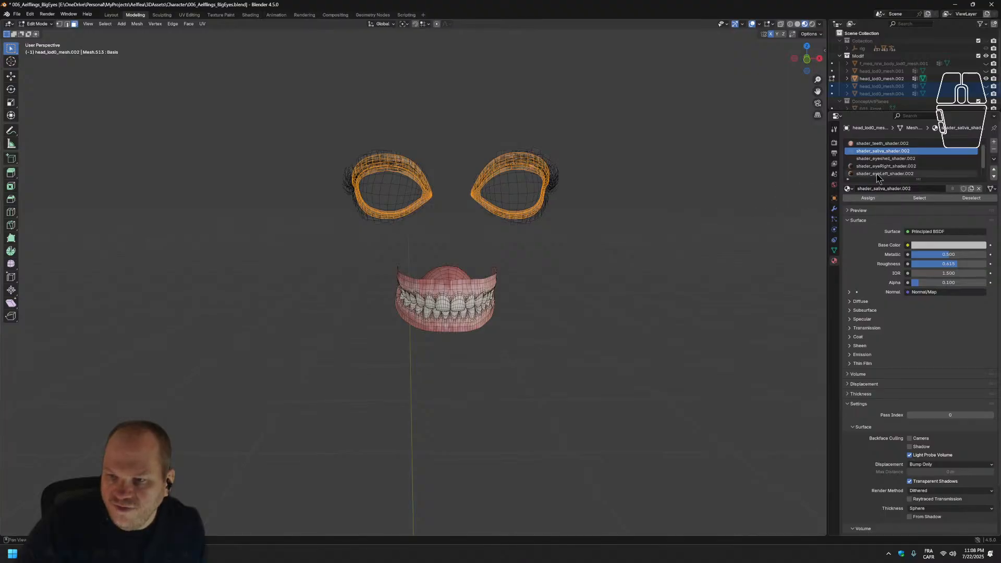
pyautogui.click(882, 145)
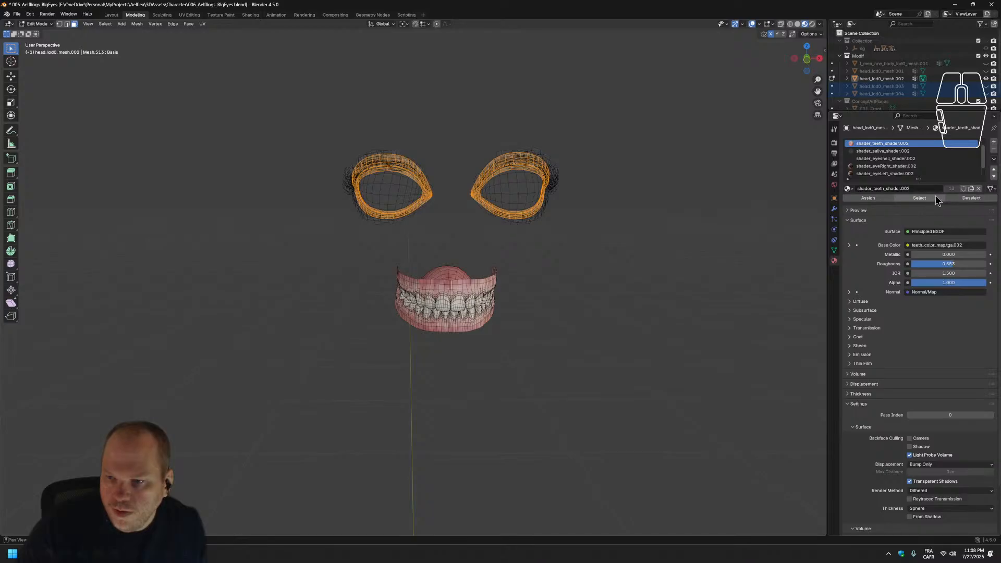
pyautogui.scroll(-2, 891, 168)
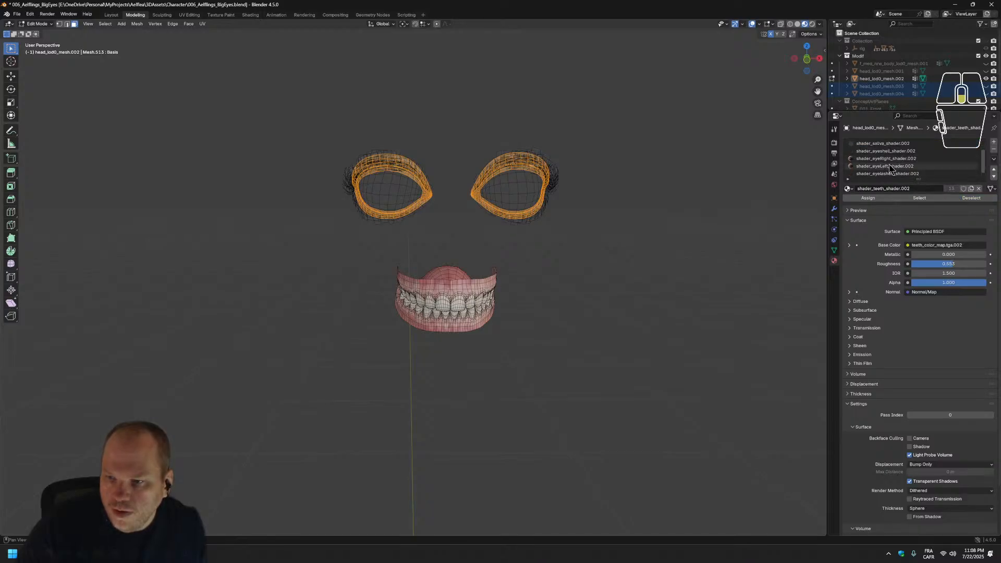
pyautogui.click(898, 174)
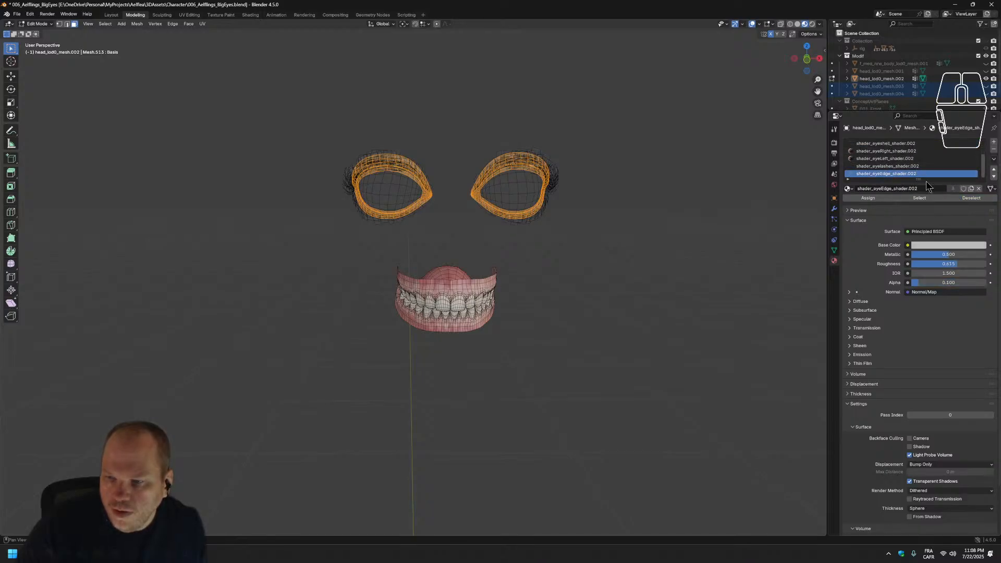
pyautogui.click(953, 198)
pyautogui.click(900, 159)
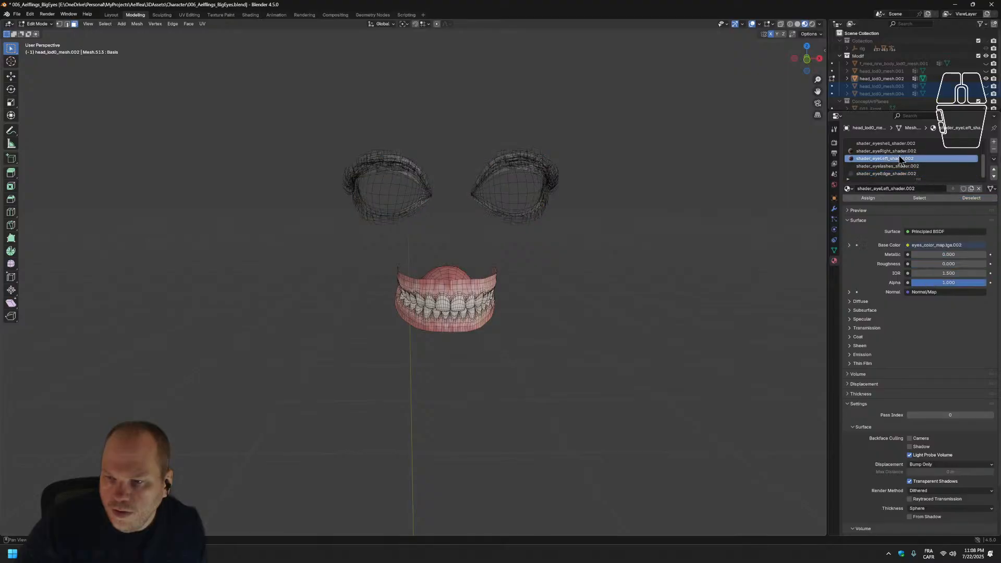
pyautogui.click(898, 166)
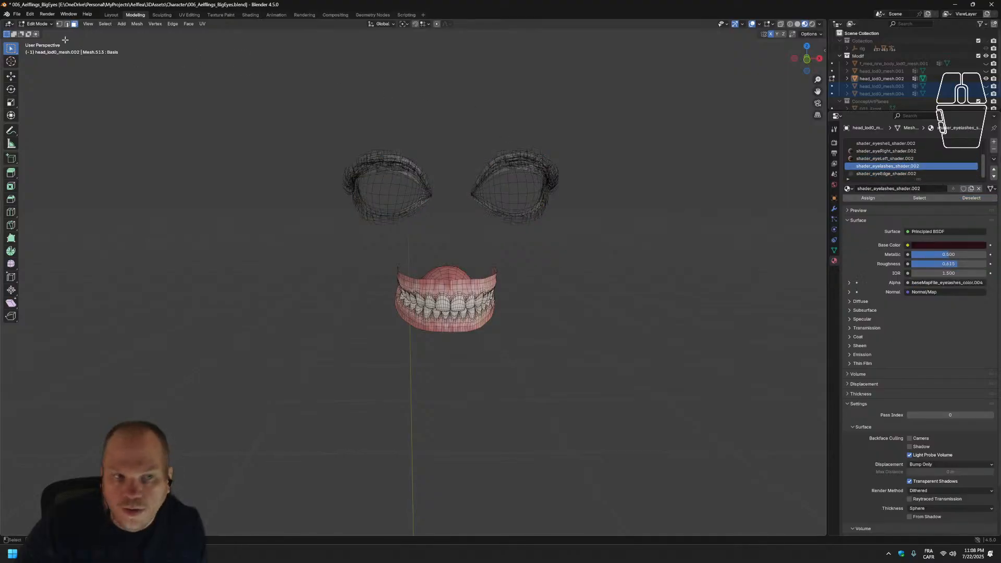
# Return to the Layout workspace, select head_lod0_mesh.002 and examine its eyelashes and eye edges from several angles.
pyautogui.click(107, 16)
pyautogui.moveTo(251, 265); pyautogui.dragTo(185, 157, button='middle')
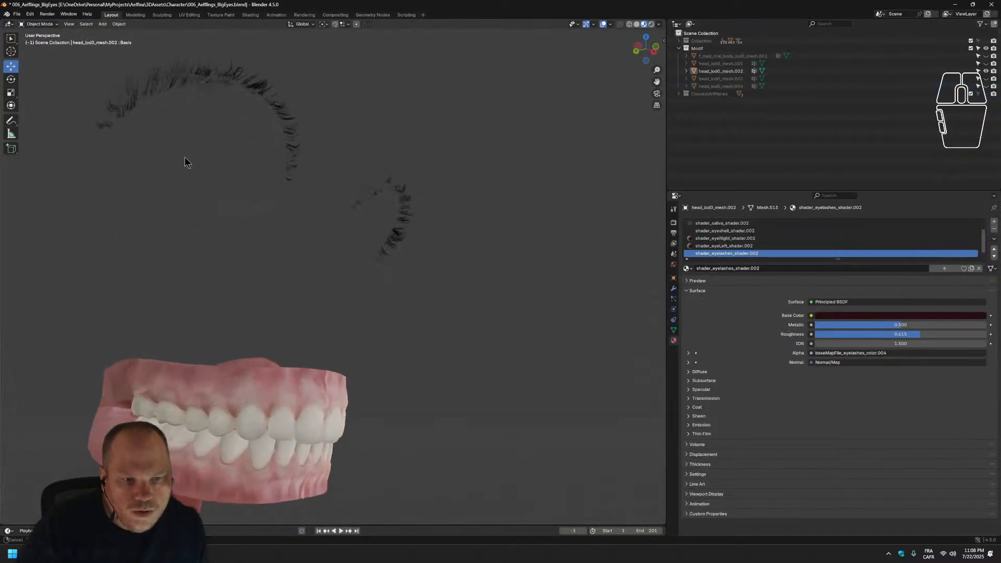
pyautogui.click(365, 209)
pyautogui.moveTo(365, 209); pyautogui.dragTo(396, 330, button='middle')
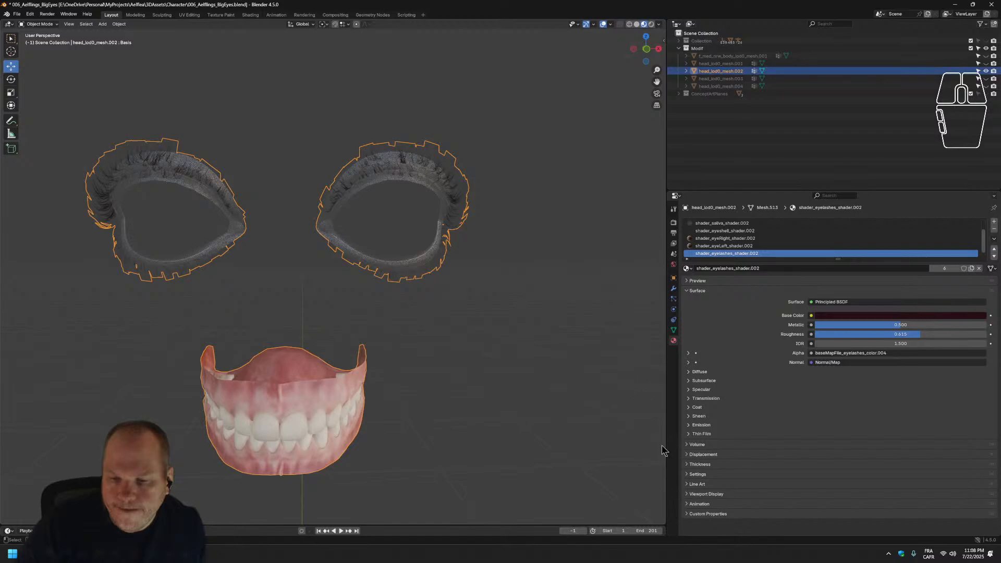
# Back in the Modeling workspace, highlight and deselect the shader_eyeEdge_shader.002 faces, and select only the shader_eyelashes_shader.002 faces.
pyautogui.click(135, 15)
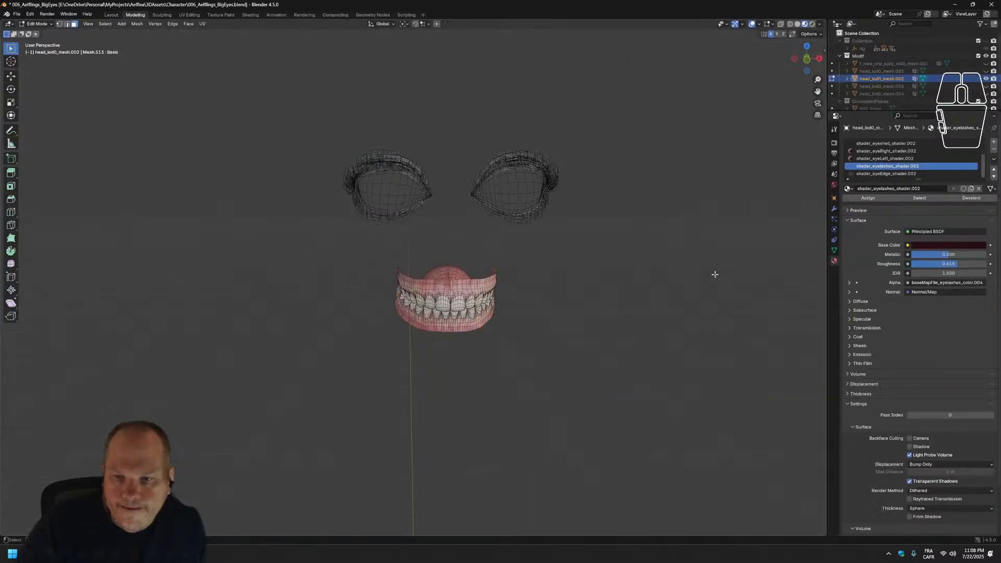
pyautogui.scroll(-2, 924, 155)
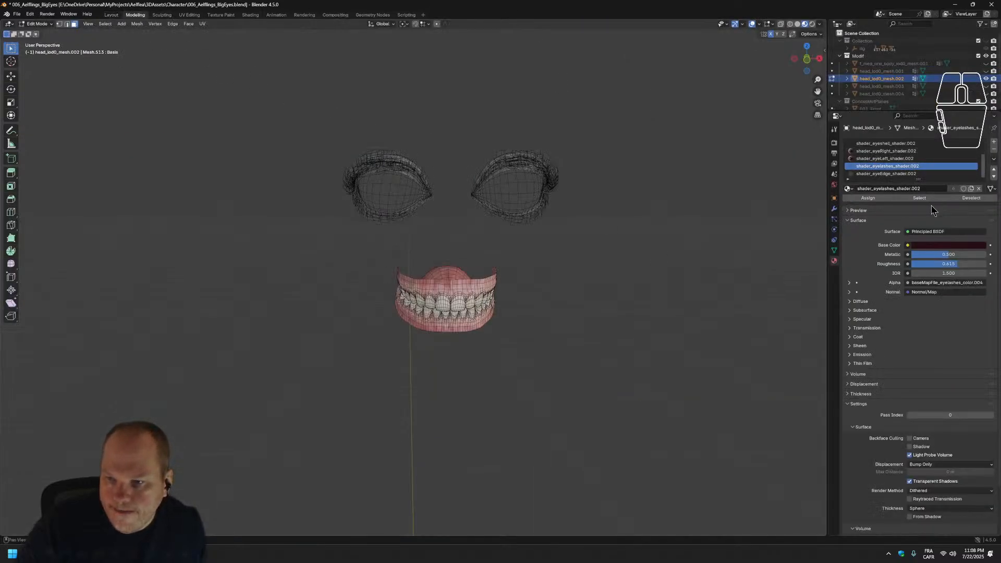
pyautogui.click(886, 174)
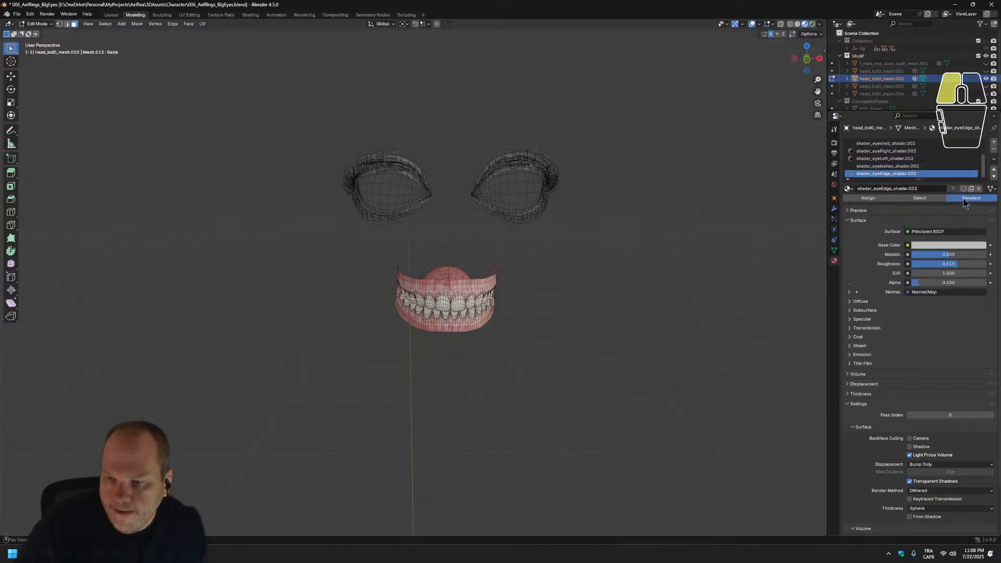
pyautogui.click(941, 200)
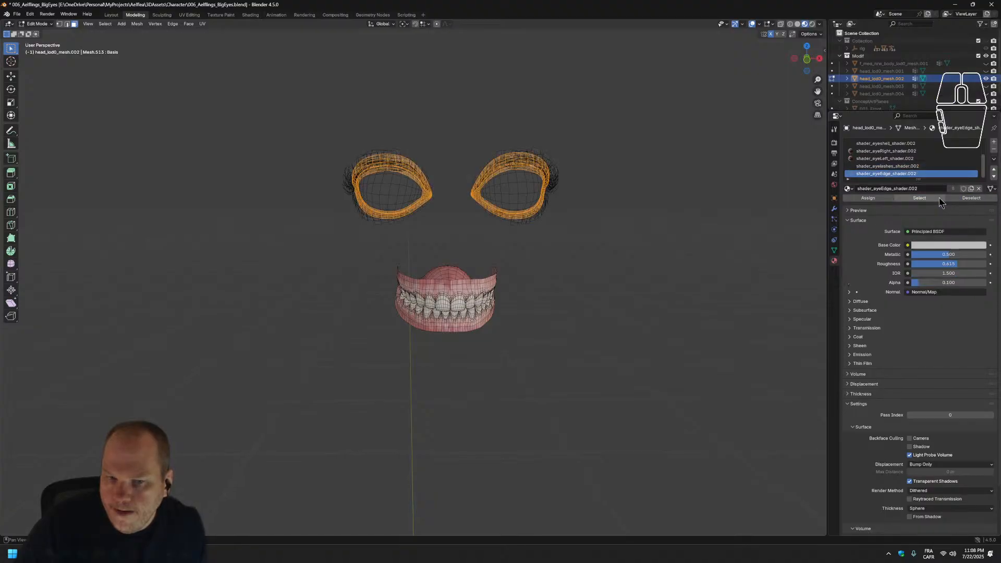
pyautogui.click(957, 201)
pyautogui.click(886, 166)
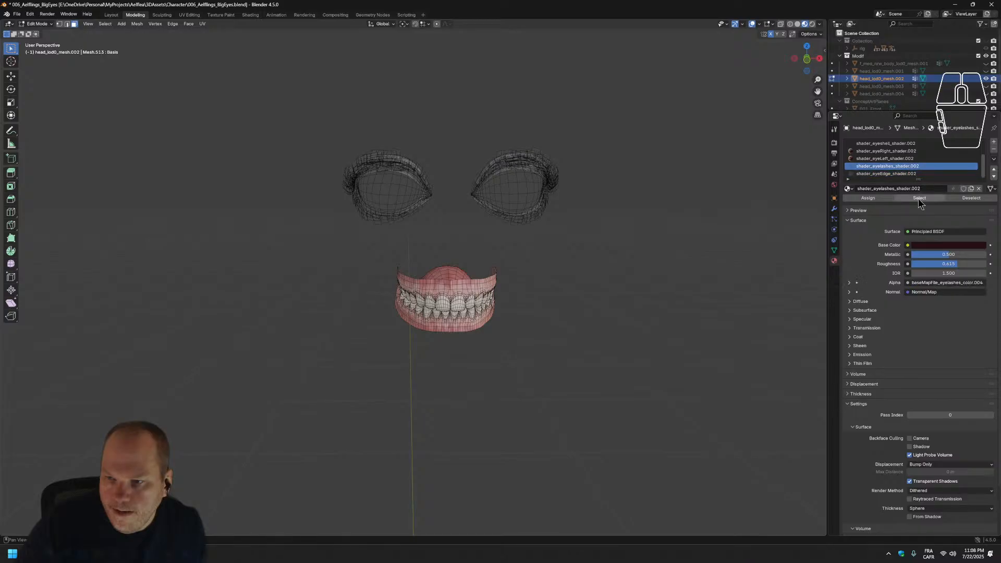
pyautogui.click(921, 201)
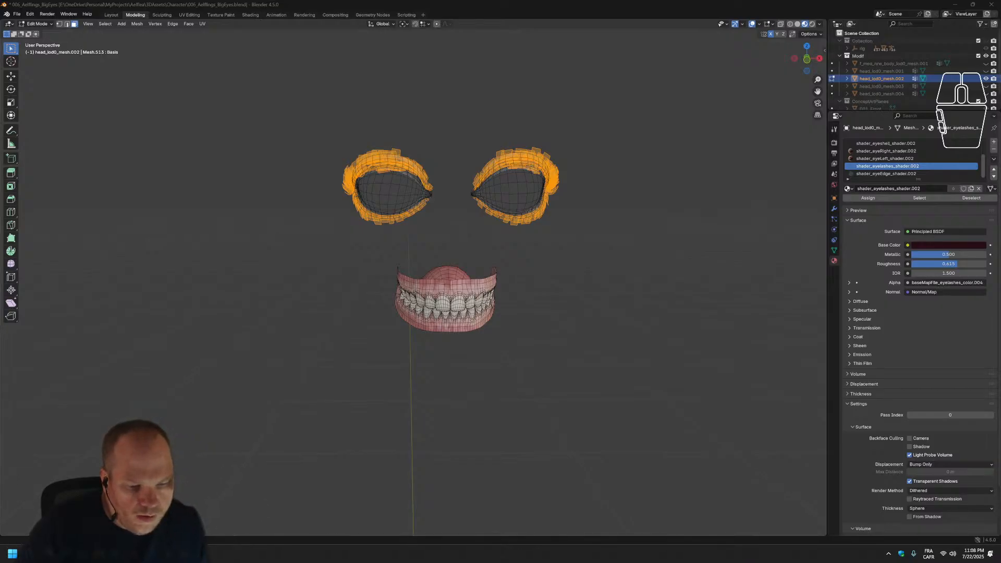
# Switch to Unreal Engine, inspect the MetaHuman character's eye up close and close the character editor.
pyautogui.click(228, 554)
pyautogui.click(234, 511)
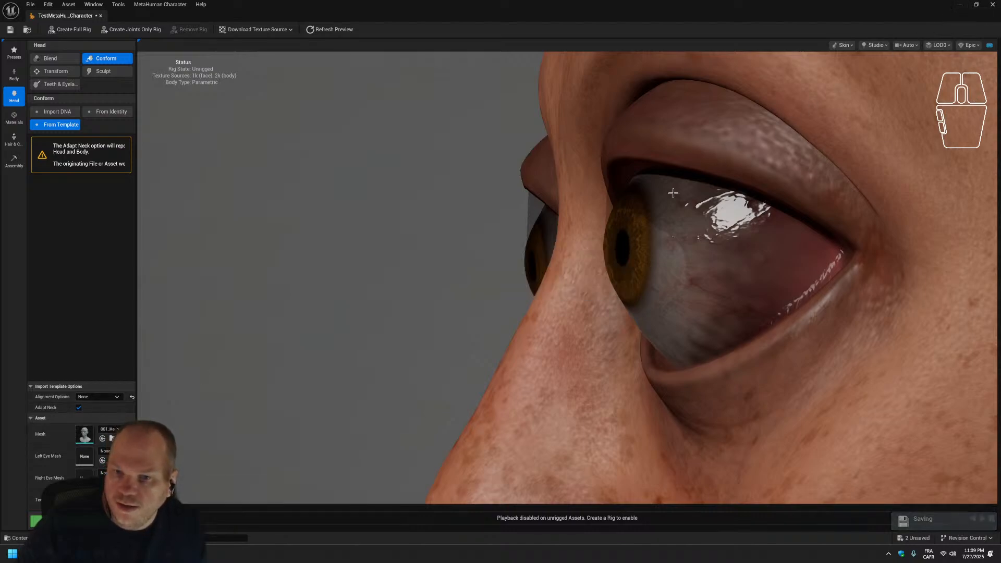
pyautogui.scroll(-6, 638, 228)
pyautogui.scroll(6, 638, 227)
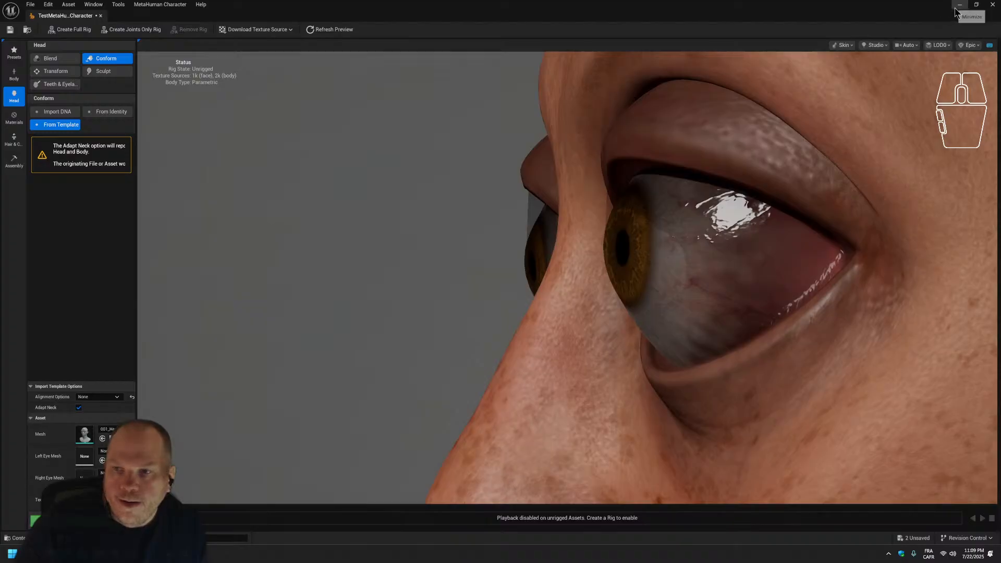
pyautogui.click(991, 5)
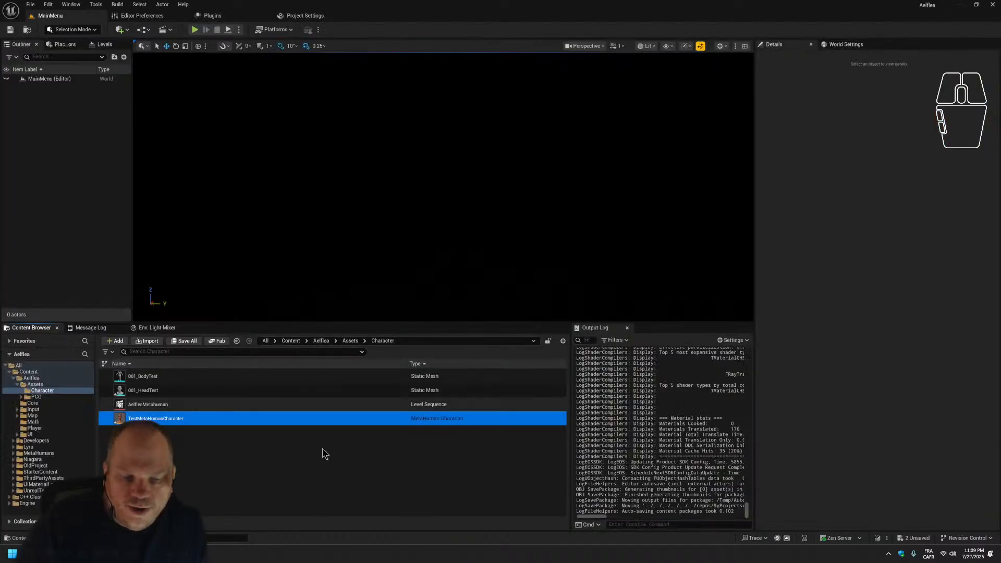
# Switch to Blender, deselect the eyelash faces and separate the shader_eyeshell_shader.002 faces into their own object.
pyautogui.hotkey('alt', 'Tab')
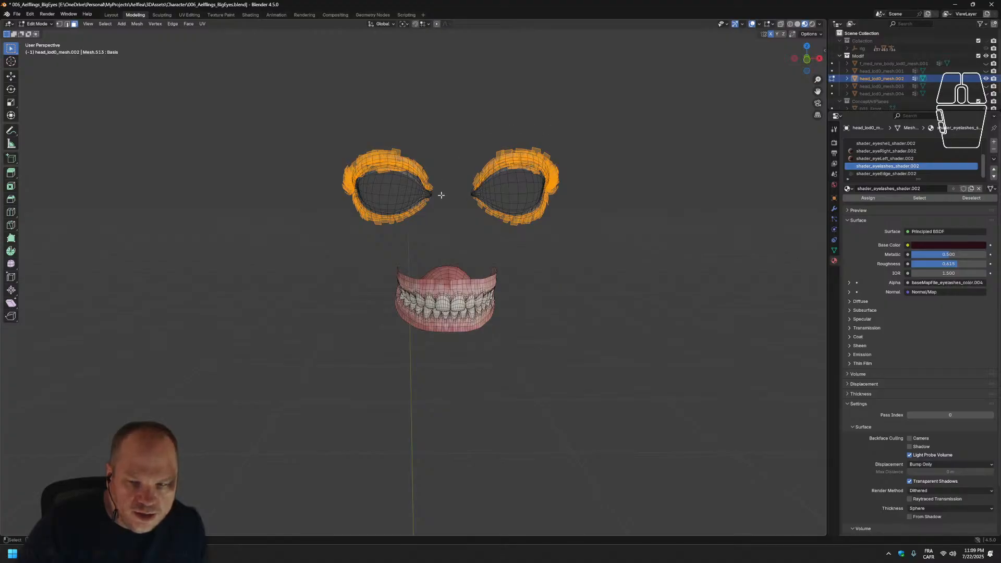
pyautogui.click(972, 199)
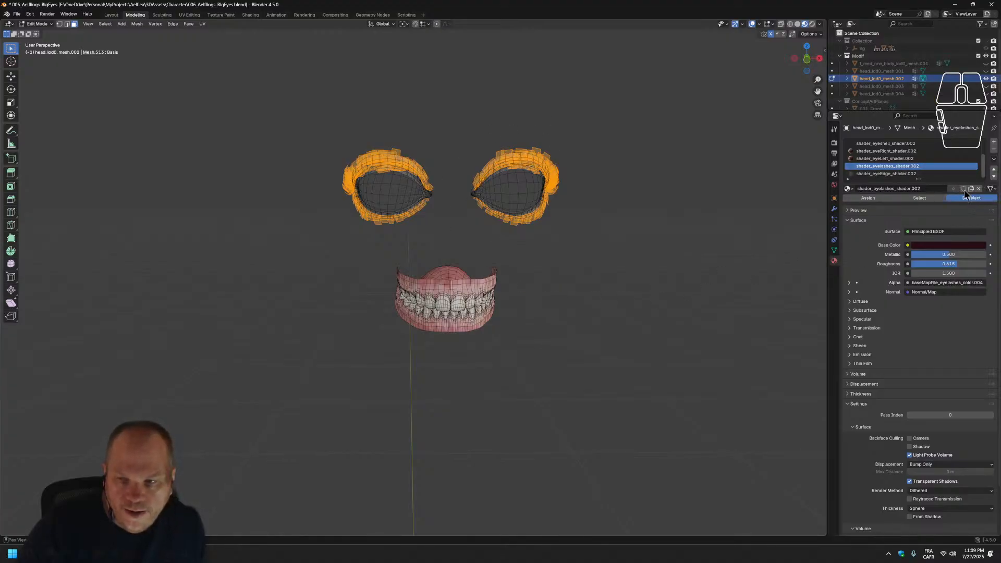
pyautogui.click(890, 144)
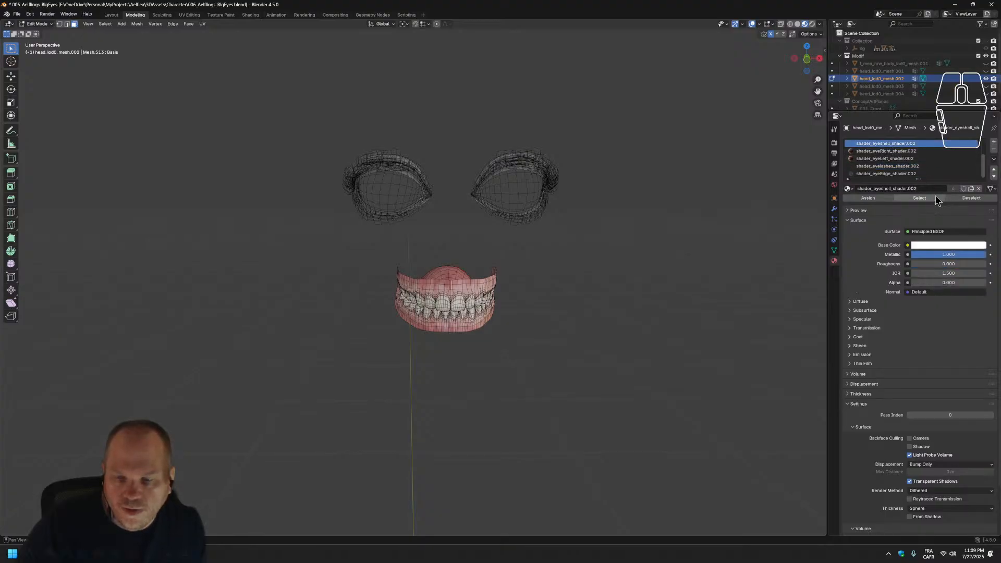
pyautogui.click(936, 199)
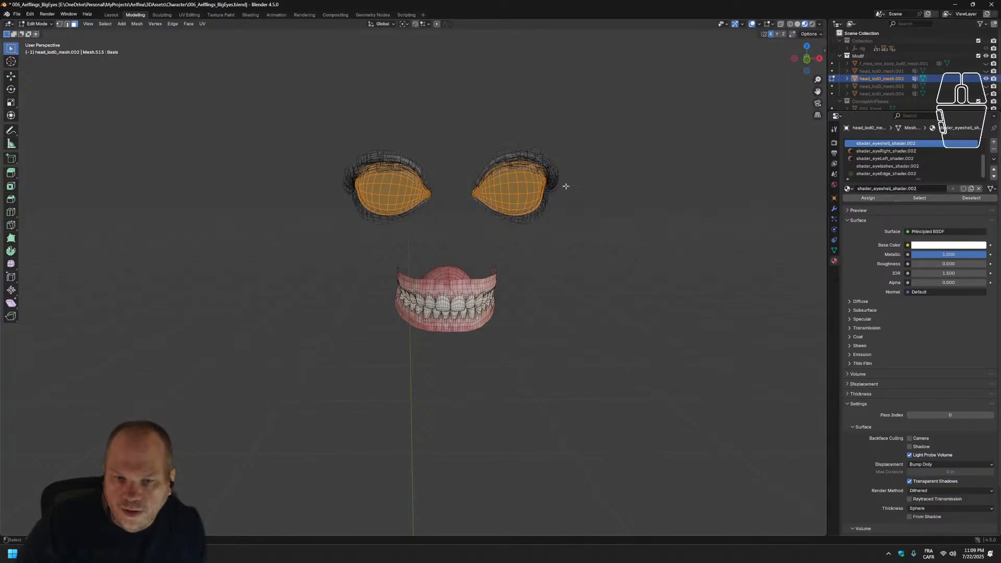
pyautogui.rightClick(527, 198)
pyautogui.moveTo(528, 199)
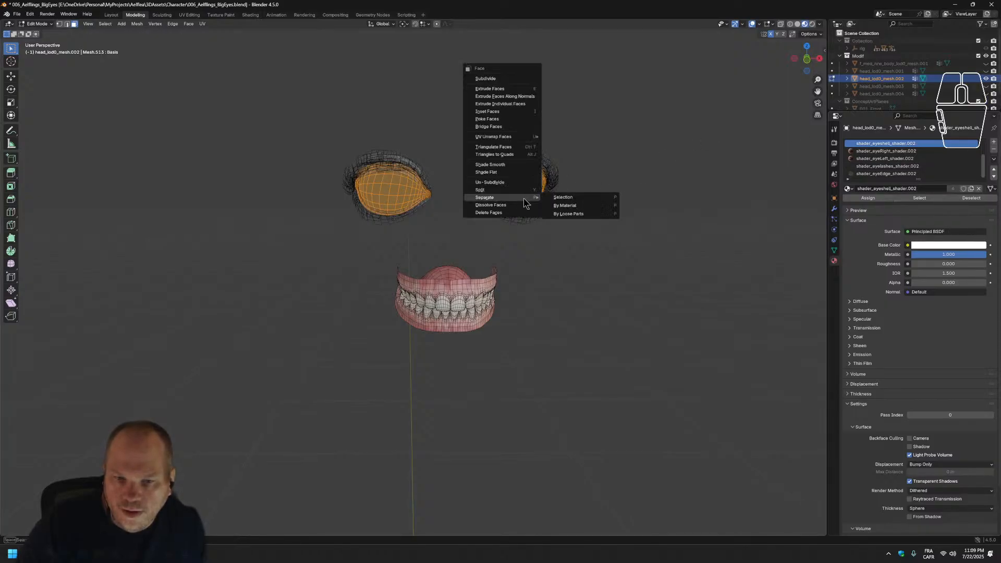
pyautogui.click(566, 197)
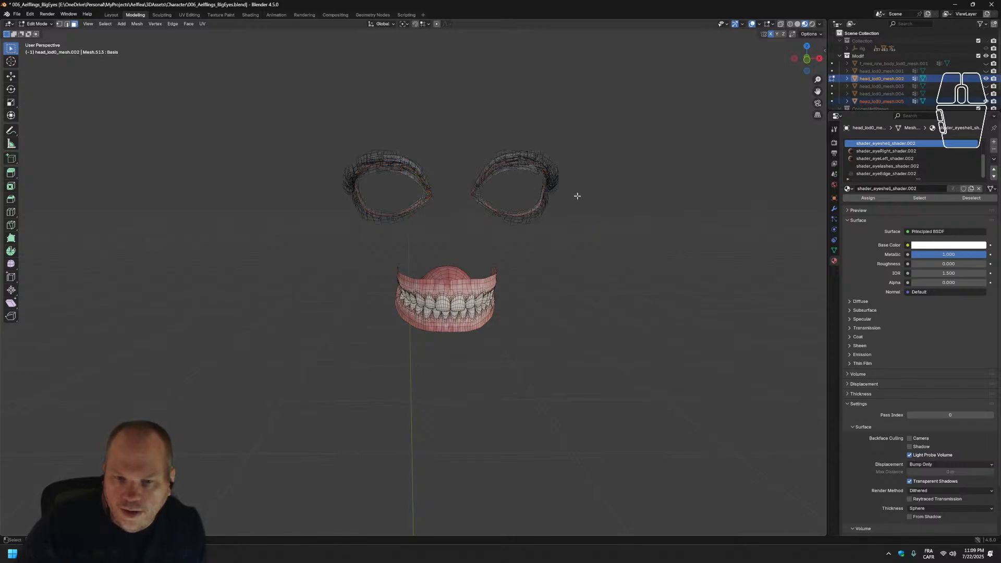
# Highlight the faces of shader_saliva_shader.002 to check them and deselect them again.
pyautogui.scroll(3, 909, 163)
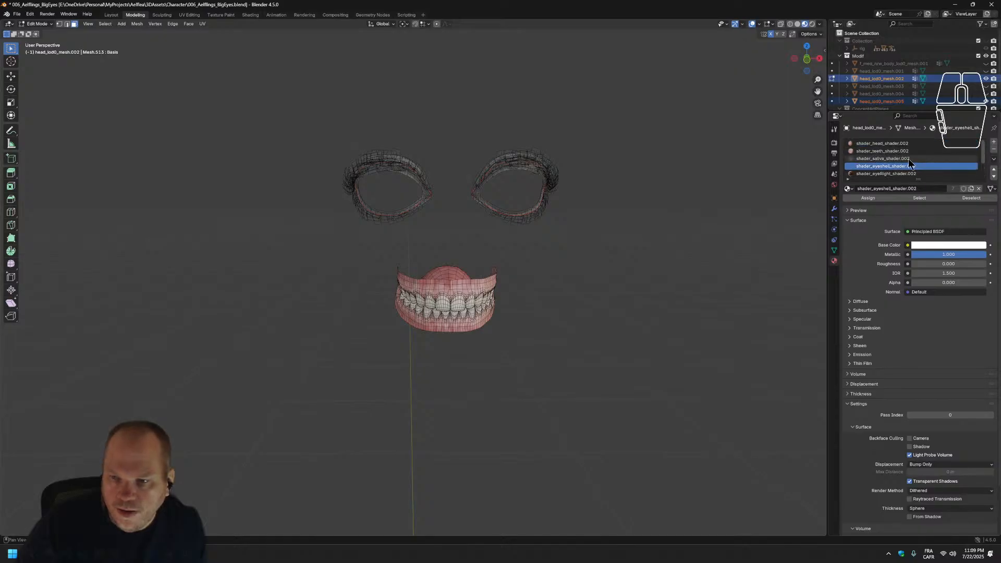
pyautogui.click(909, 159)
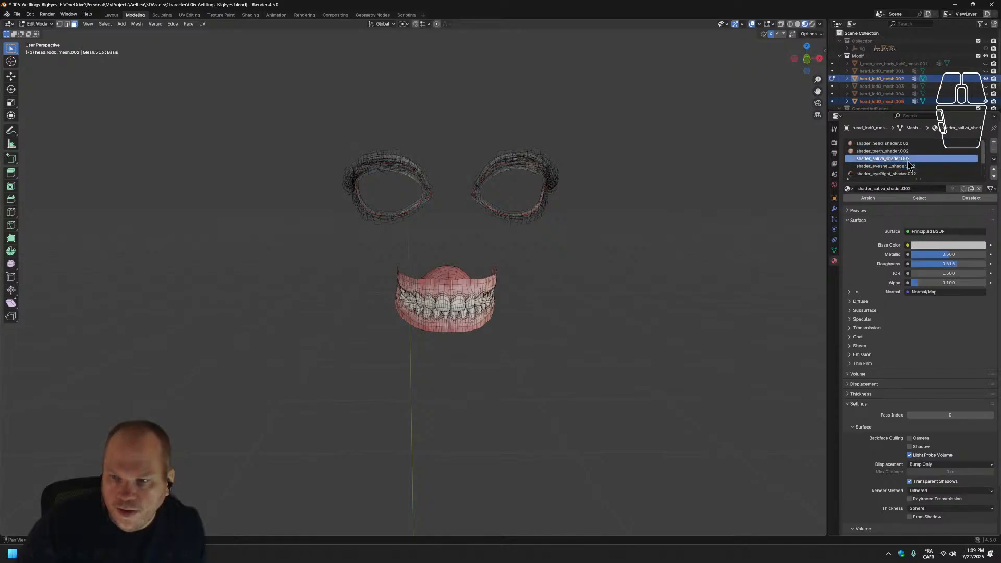
pyautogui.click(920, 199)
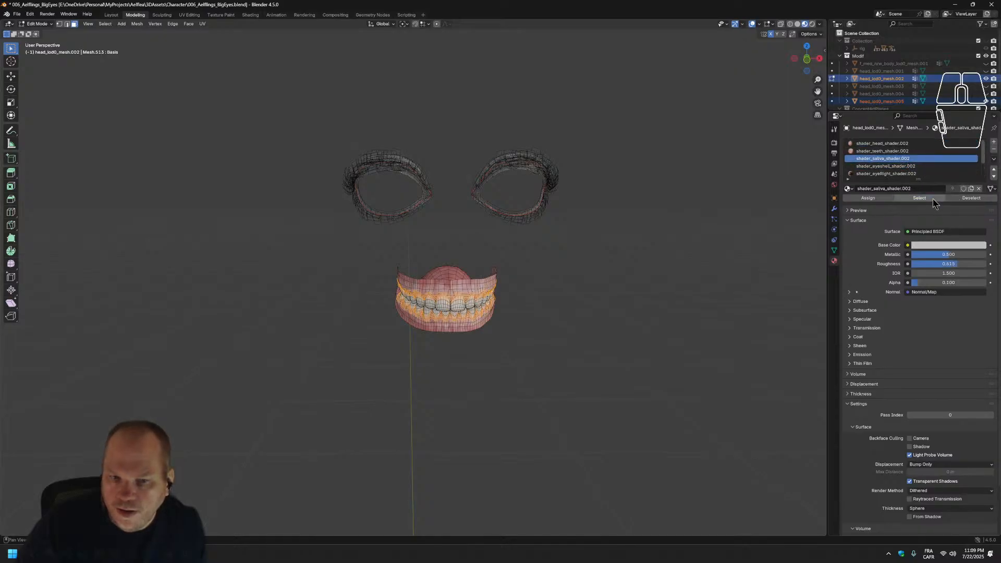
pyautogui.click(910, 152)
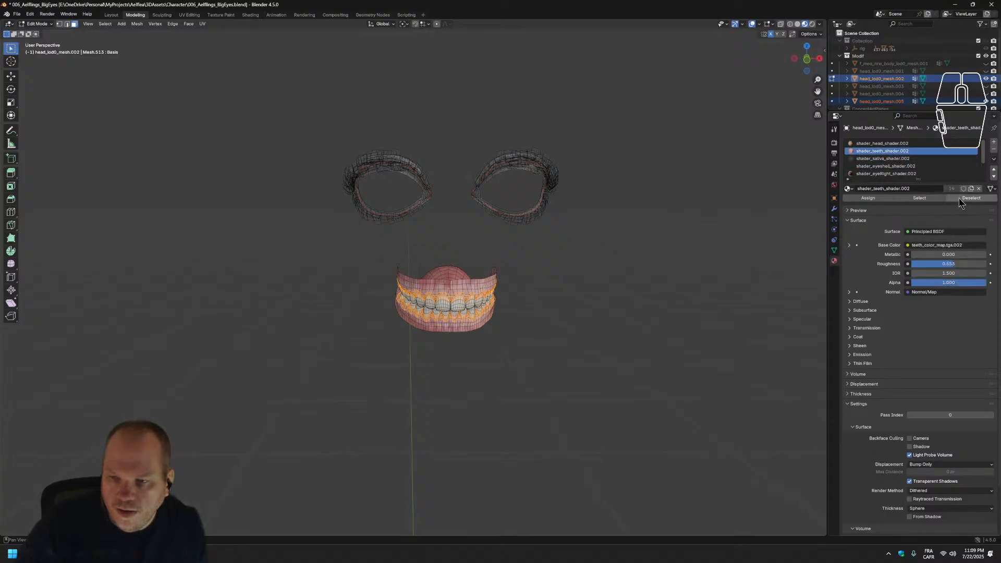
pyautogui.click(909, 159)
pyautogui.click(971, 199)
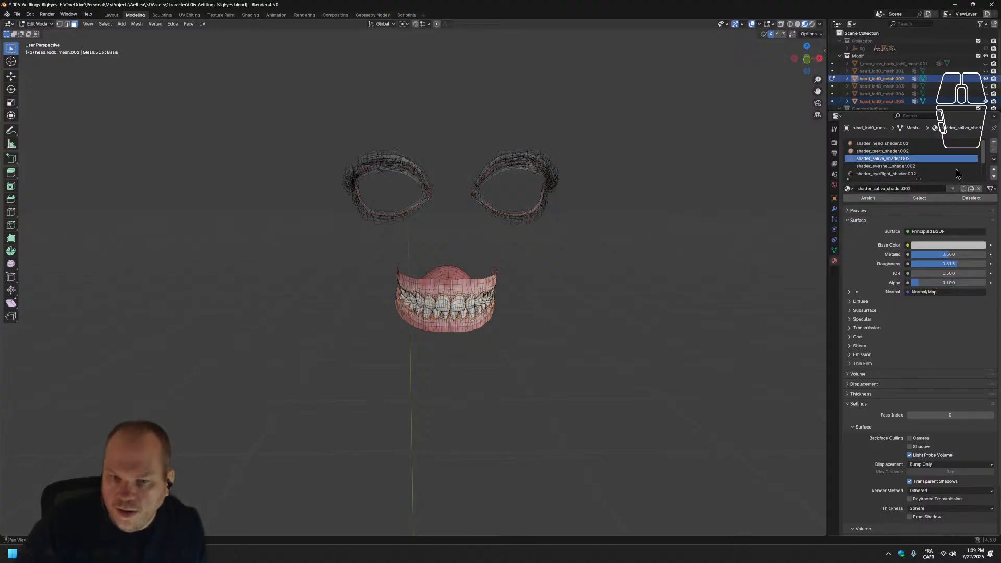
# Select the shader_eyeEdge_shader.002 and shader_eyelashes_shader.002 faces together and separate them into a new object.
pyautogui.keyDown('ctrl'); pyautogui.scroll(-5, 910, 161); pyautogui.keyUp('ctrl')
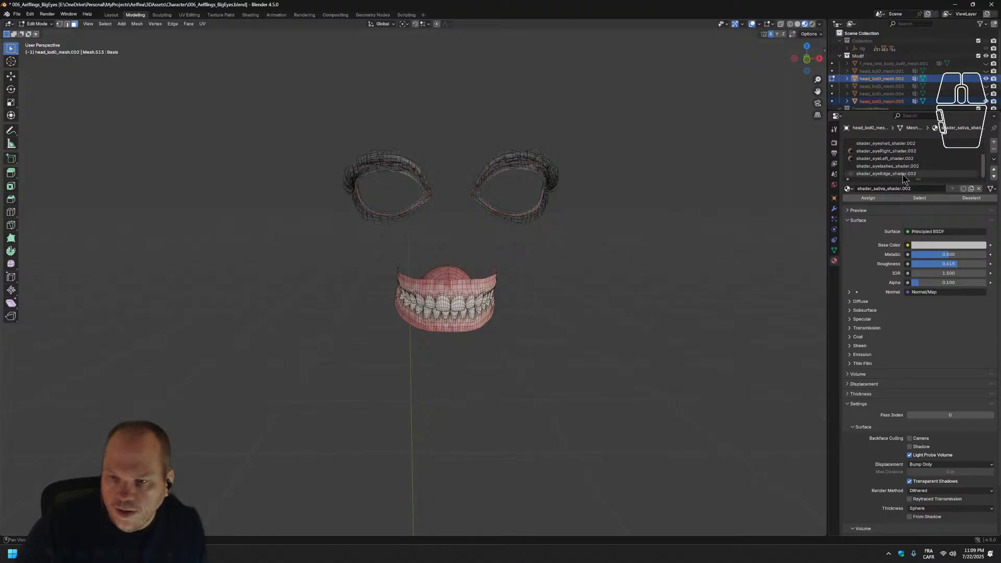
pyautogui.click(938, 198)
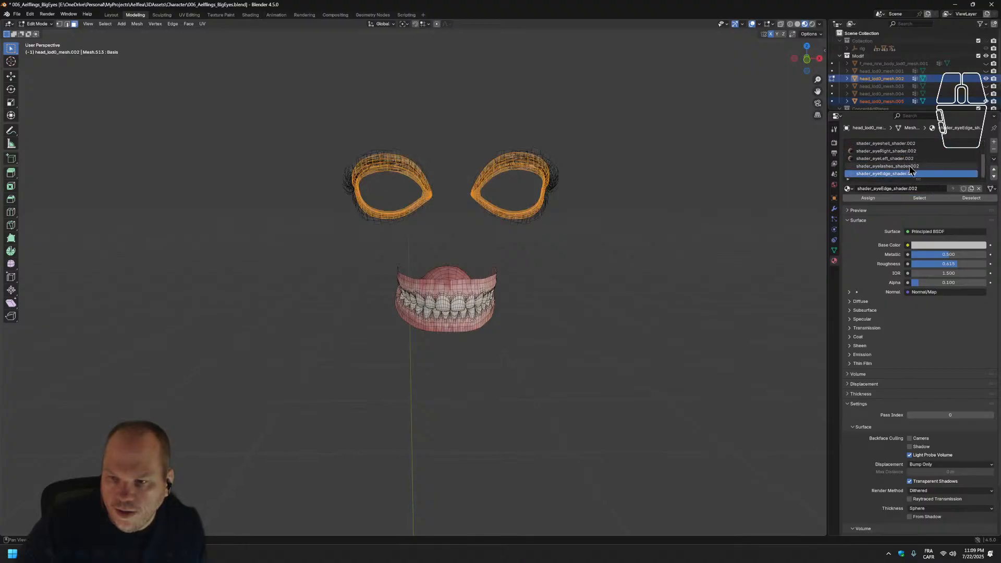
pyautogui.click(913, 165)
pyautogui.click(932, 198)
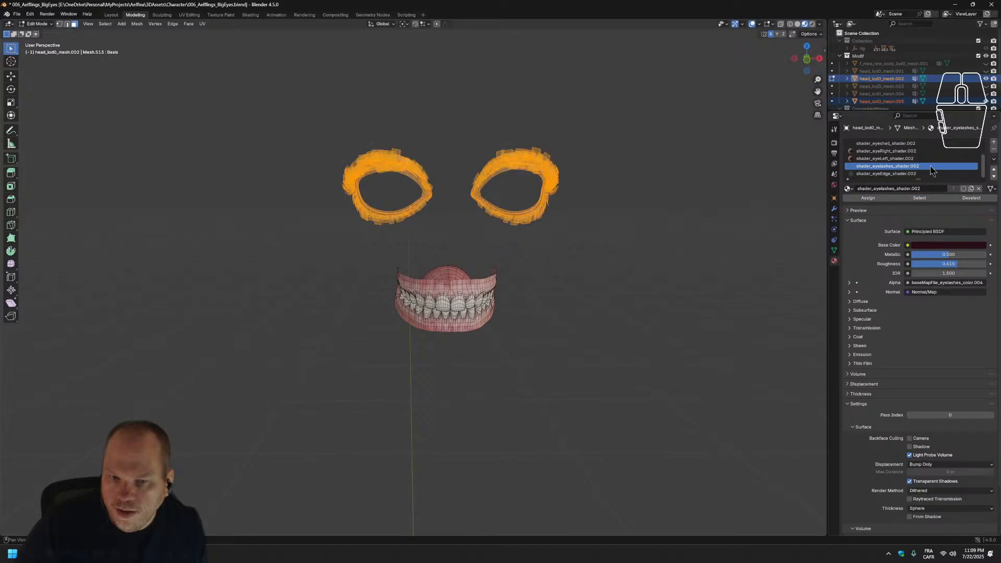
pyautogui.keyDown('ctrl'); pyautogui.scroll(-1, 909, 174); pyautogui.keyUp('ctrl')
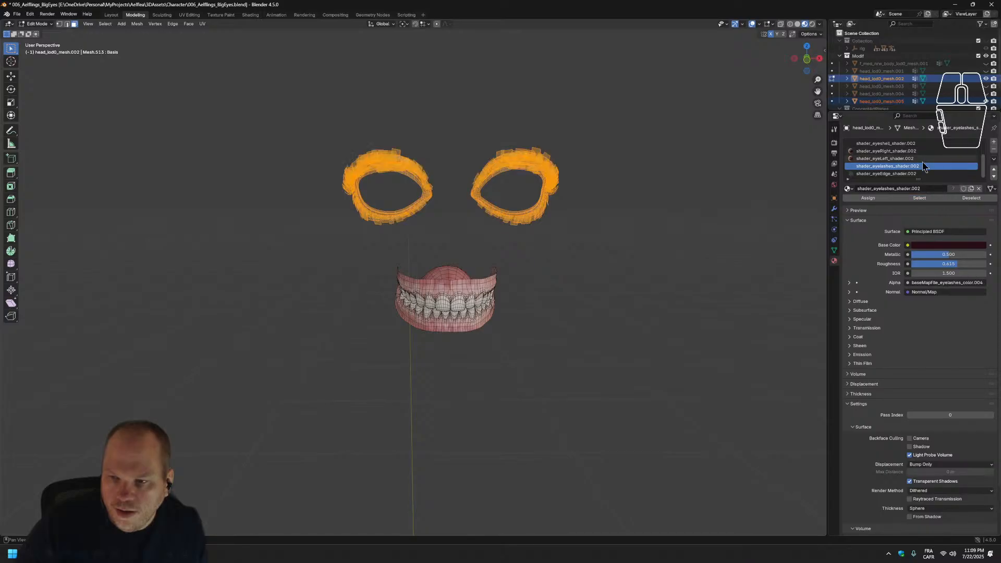
pyautogui.click(926, 198)
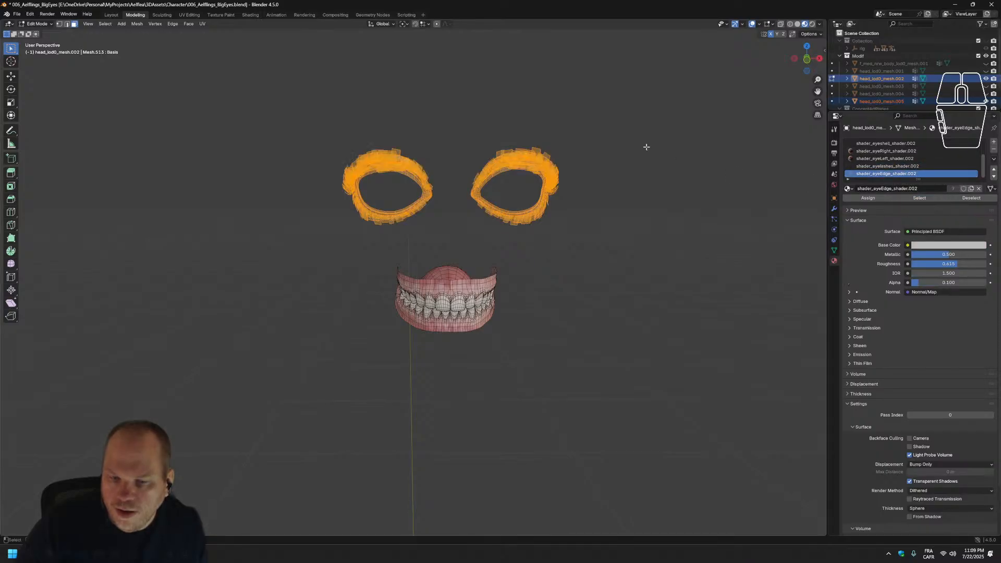
pyautogui.moveTo(646, 147); pyautogui.dragTo(616, 167, button='middle')
pyautogui.rightClick(449, 208)
pyautogui.moveTo(448, 210)
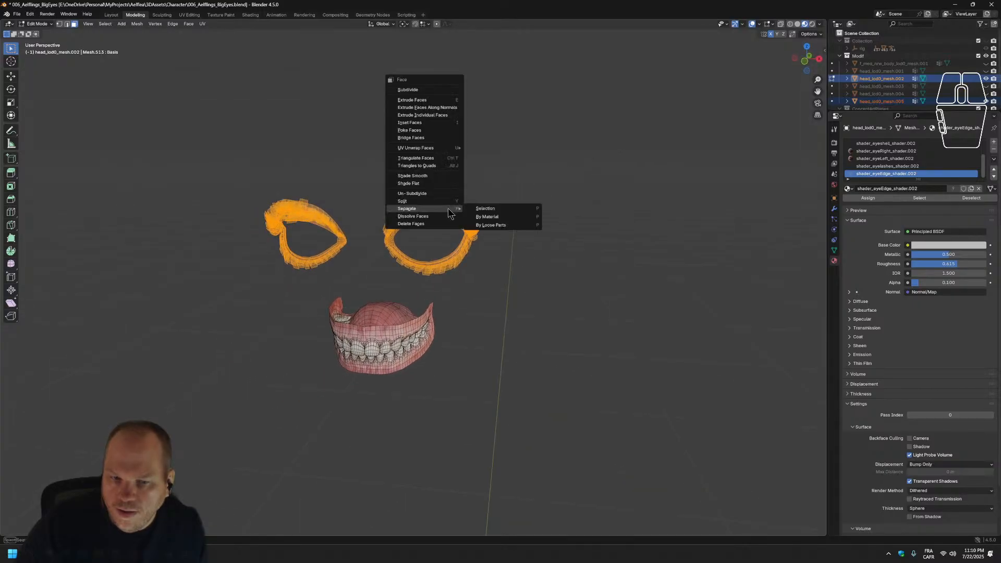
pyautogui.click(485, 209)
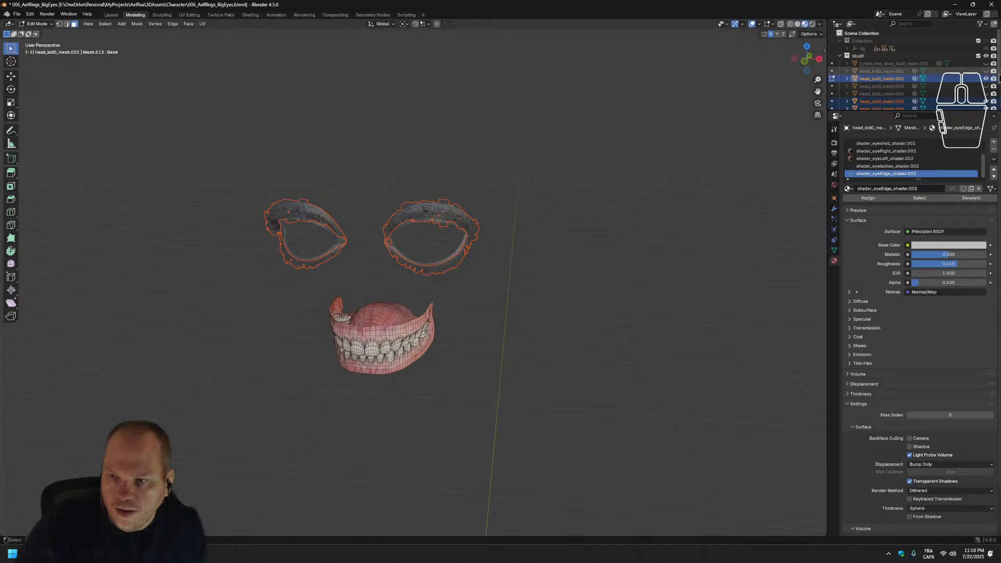
# Toggle the visibility of the teeth mesh head_lod0_mesh.002 and leave it hidden.
pyautogui.click(985, 83)
pyautogui.click(986, 82)
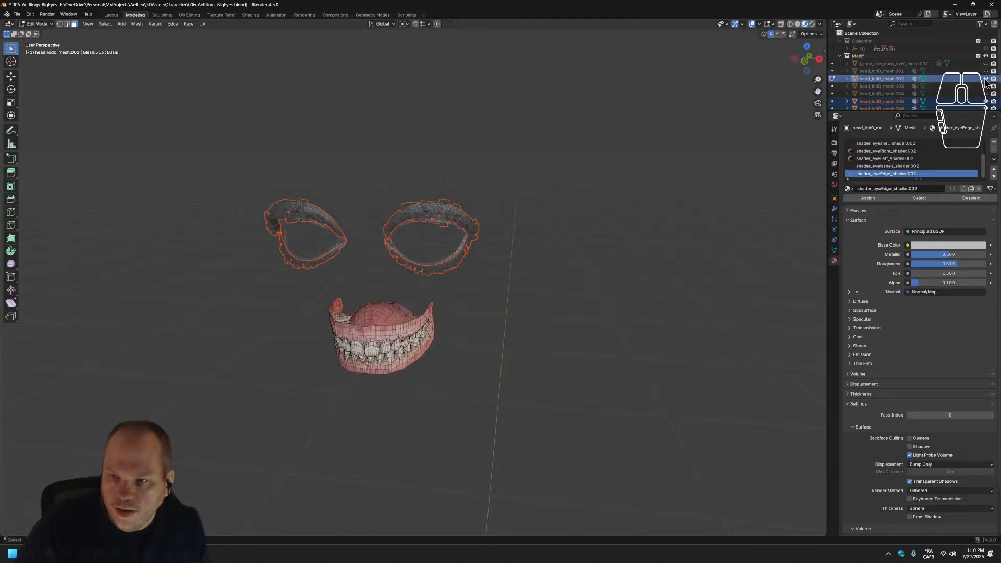
pyautogui.click(985, 82)
pyautogui.click(986, 82)
pyautogui.click(985, 83)
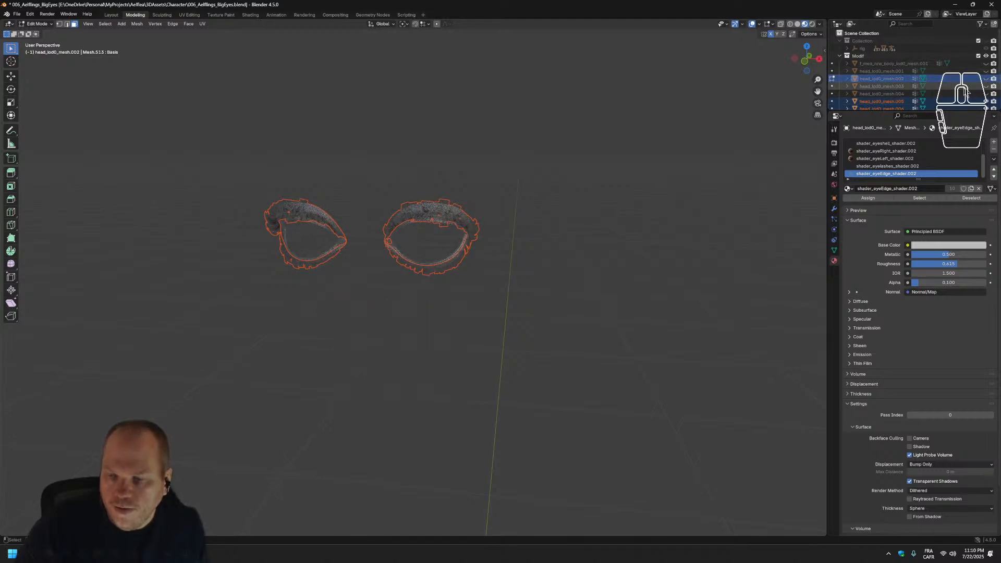
# Show and hide head_lod0_mesh.004 and head_lod0_mesh.003 in turn to check each separated eyeball.
pyautogui.scroll(-2, 986, 83)
pyautogui.click(986, 65)
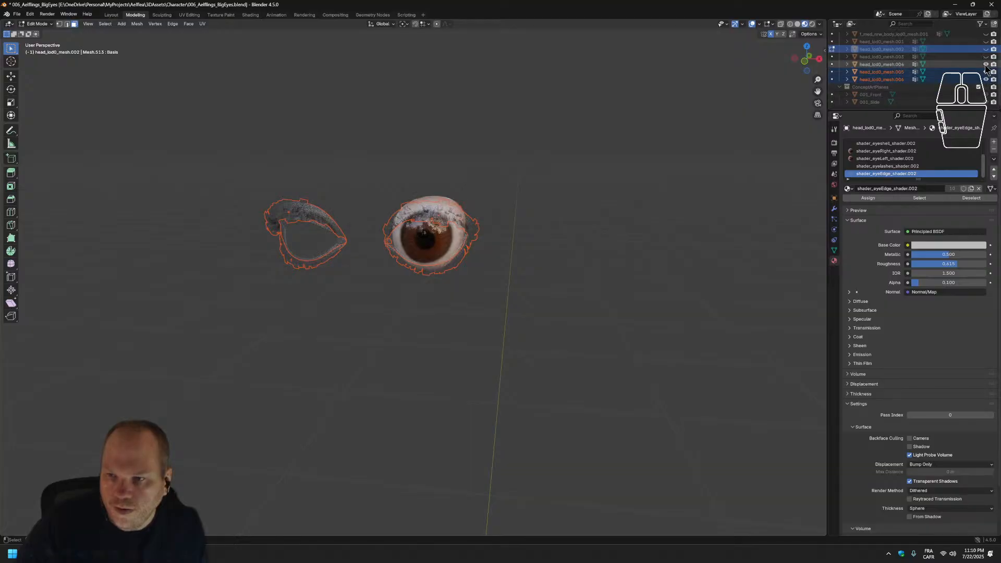
pyautogui.click(986, 65)
pyautogui.click(986, 57)
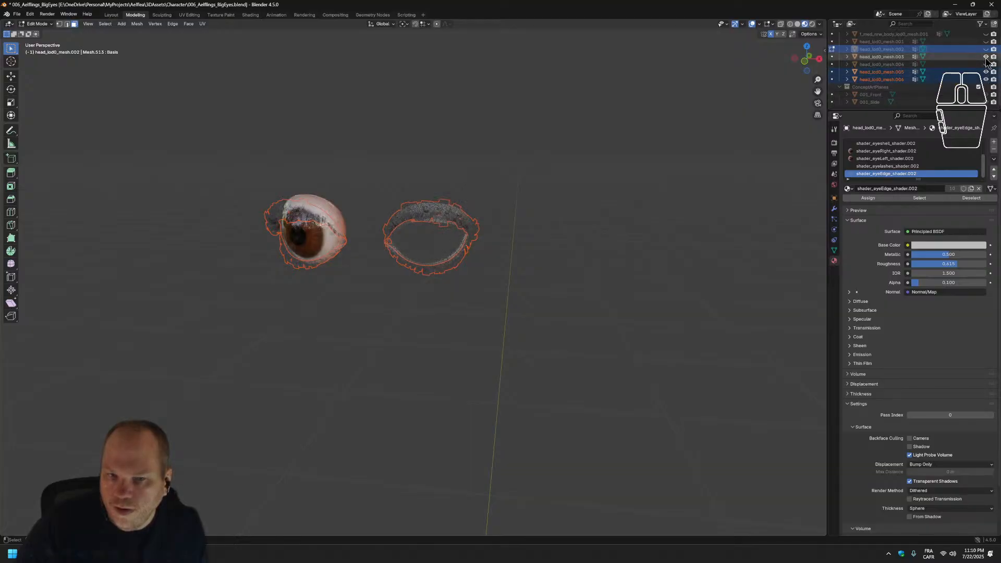
pyautogui.click(986, 59)
# Reveal the skin mesh head_lod0_mesh.001 and toggle the body and teeth meshes to check how the parts fit.
pyautogui.scroll(1, 985, 61)
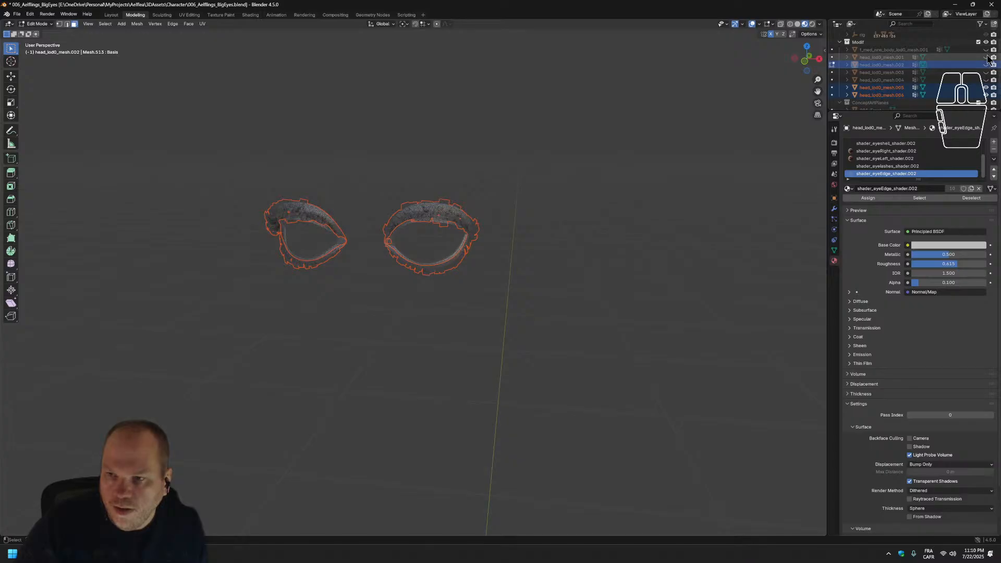
pyautogui.click(986, 57)
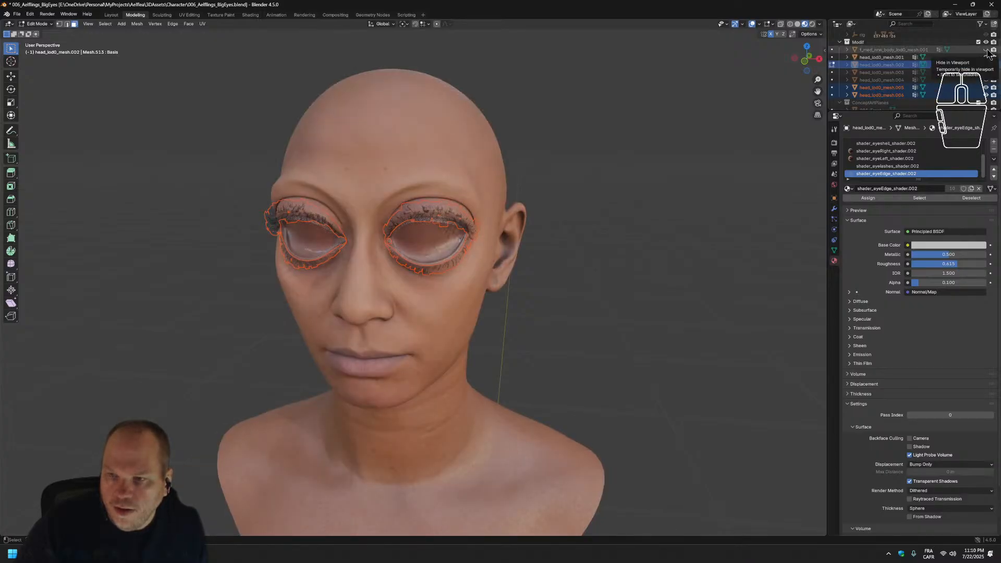
pyautogui.scroll(-1, 932, 82)
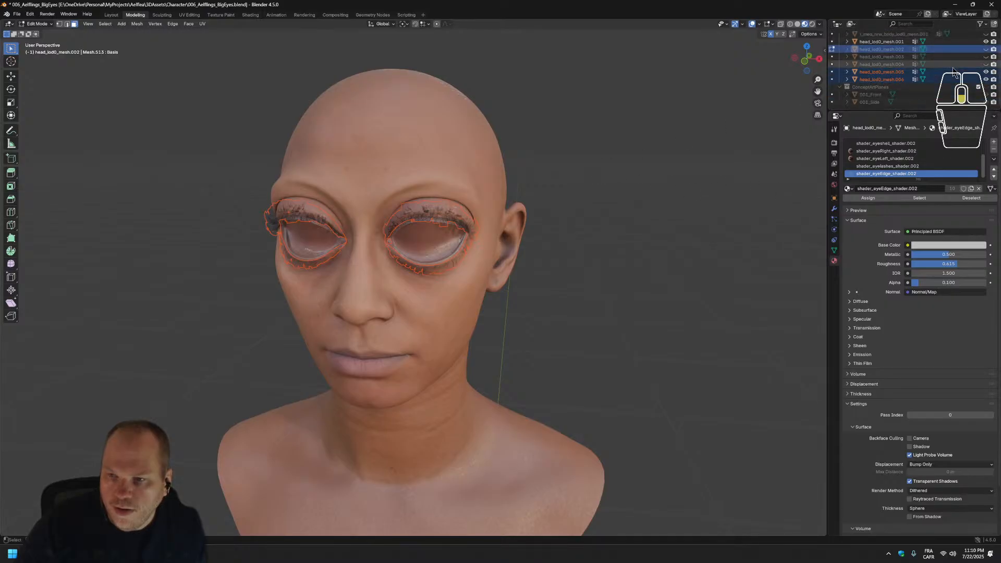
pyautogui.scroll(1, 983, 52)
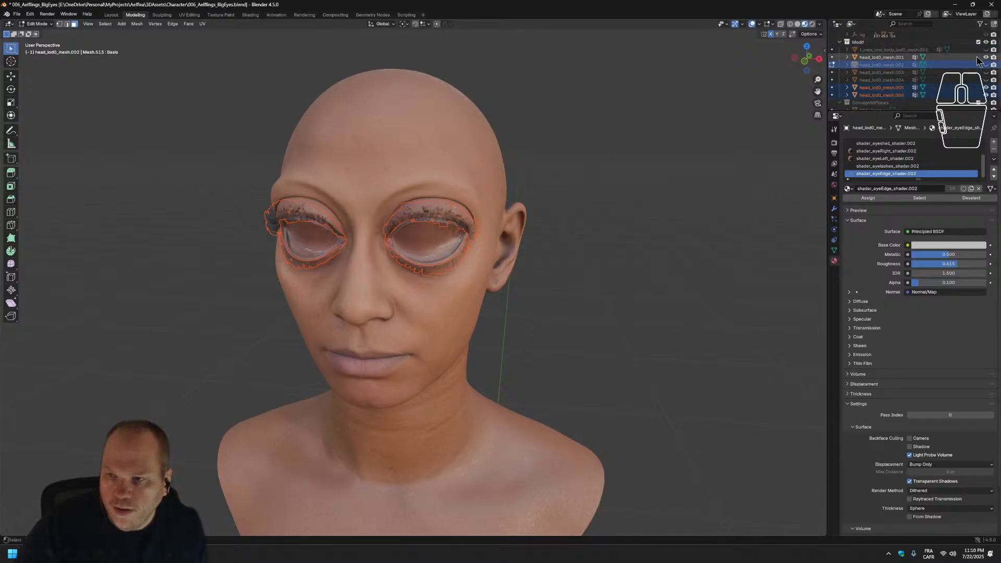
pyautogui.click(986, 50)
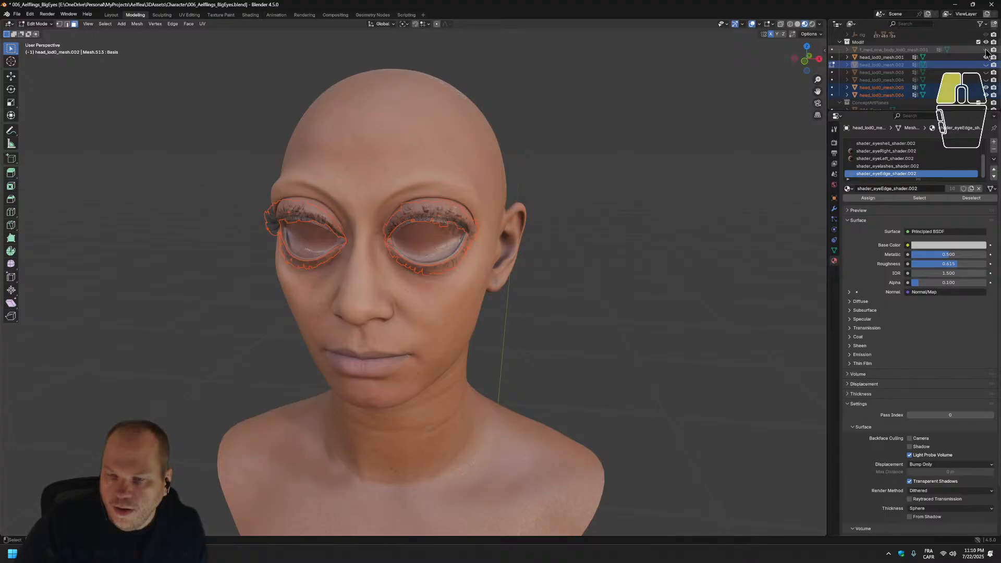
pyautogui.click(986, 49)
pyautogui.click(986, 65)
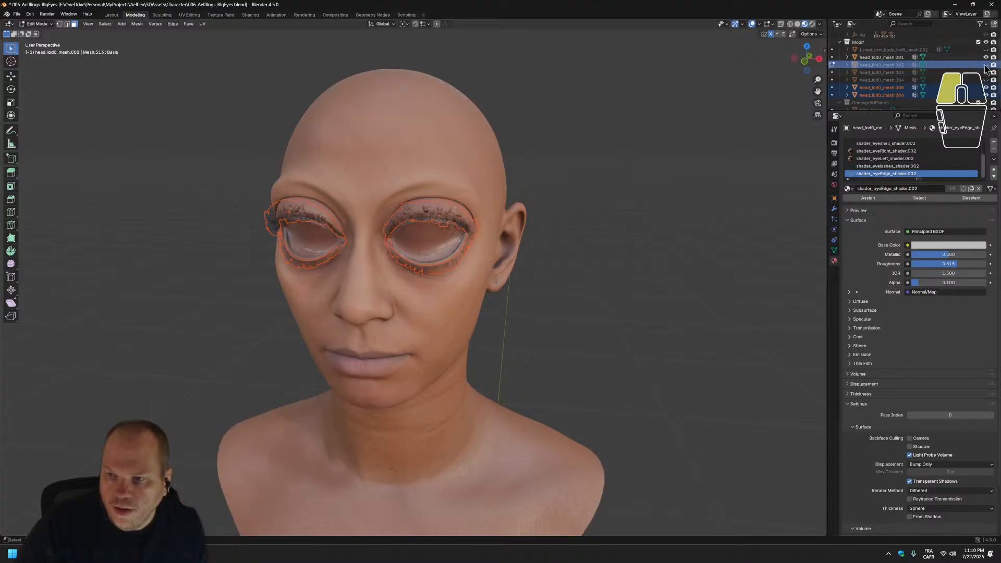
pyautogui.click(987, 65)
# Hide head_lod0_mesh.001, head_lod0_mesh.005 and head_lod0_mesh.006 in the viewport.
pyautogui.click(986, 57)
pyautogui.click(986, 87)
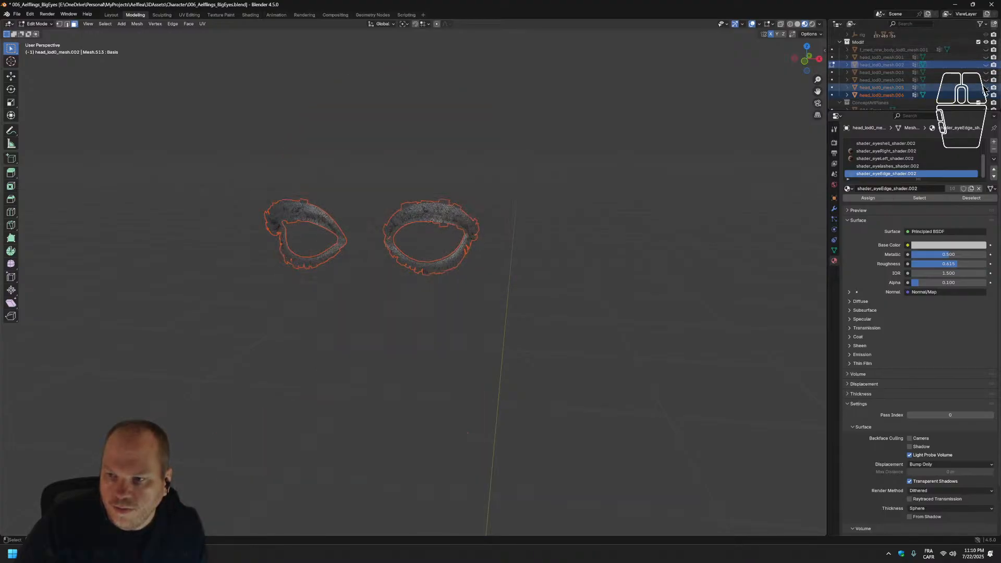
pyautogui.click(986, 95)
# Show head_lod0_mesh.004, head_lod0_mesh.003 and head_lod0_mesh.002 one at a time to identify each part, hiding each again.
pyautogui.click(986, 80)
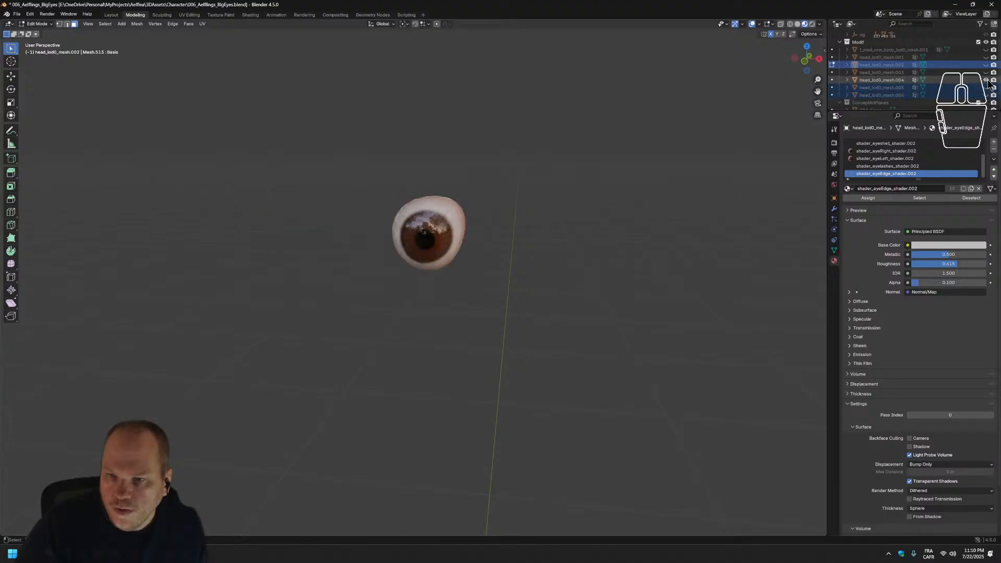
pyautogui.click(986, 80)
pyautogui.click(987, 72)
pyautogui.click(986, 72)
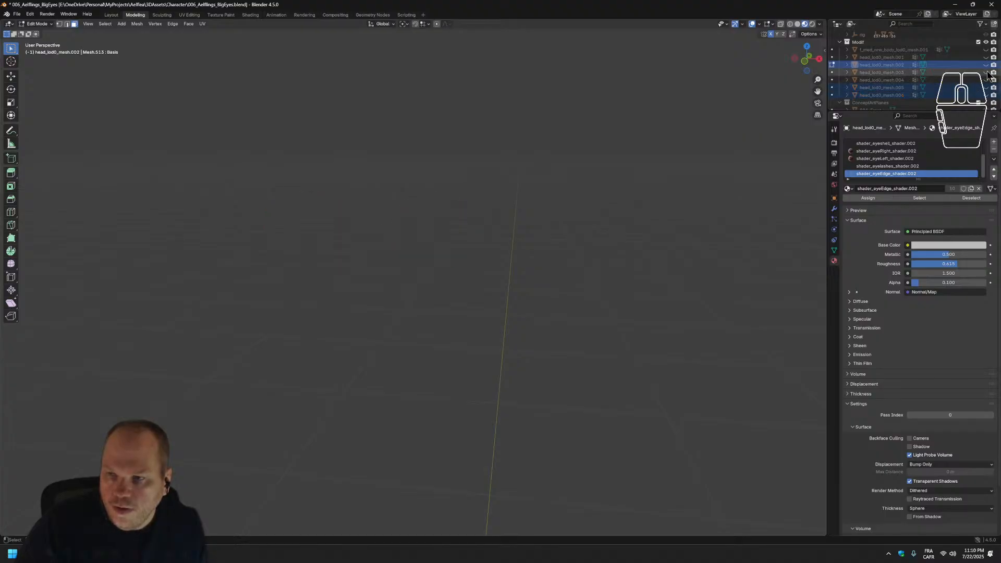
pyautogui.click(986, 65)
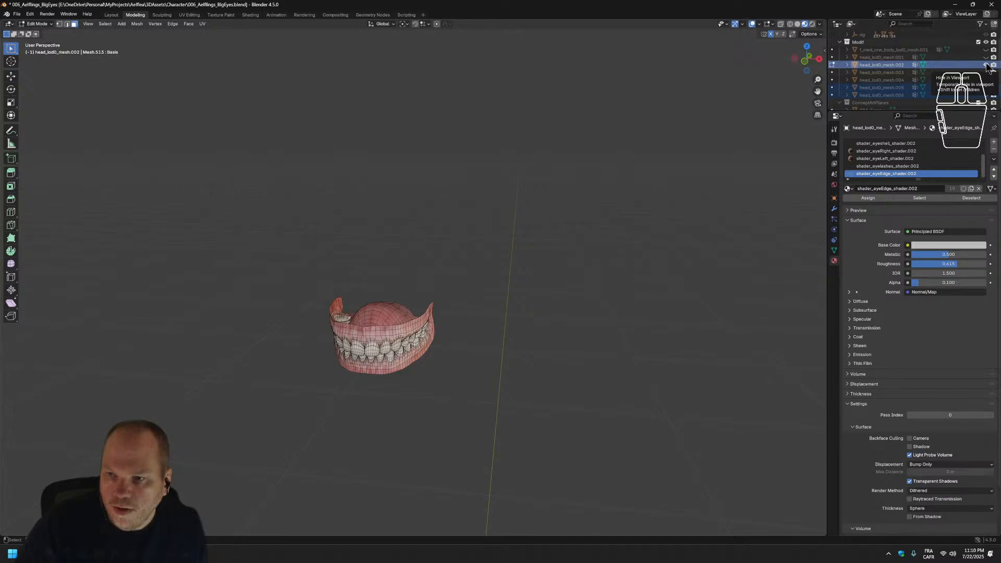
pyautogui.click(986, 65)
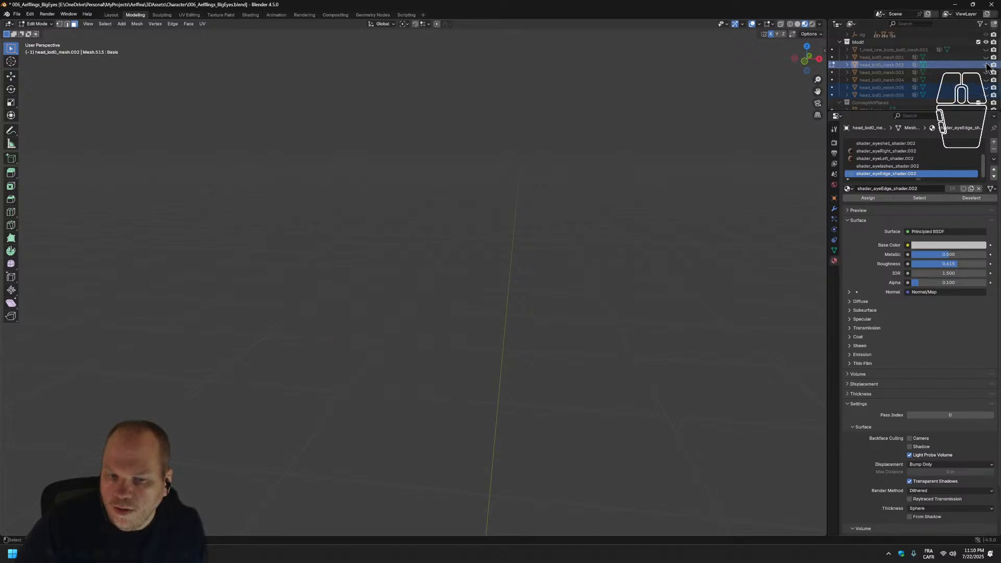
# Make the eyeball head_lod0_mesh.003 visible and toggle head_lod0_mesh.002, leaving the teeth mesh hidden.
pyautogui.click(986, 72)
pyautogui.click(986, 72)
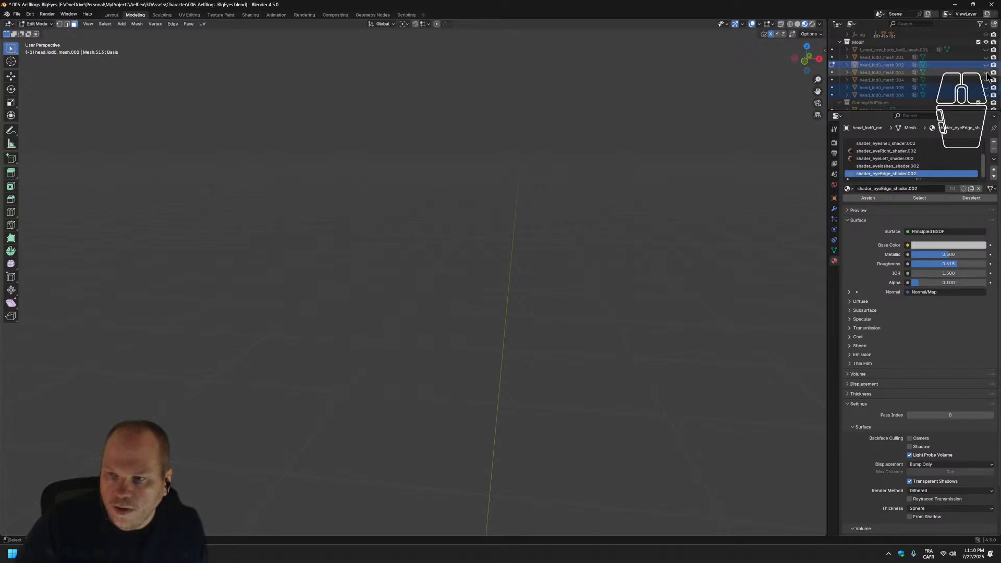
pyautogui.click(986, 72)
pyautogui.click(986, 65)
pyautogui.click(986, 65)
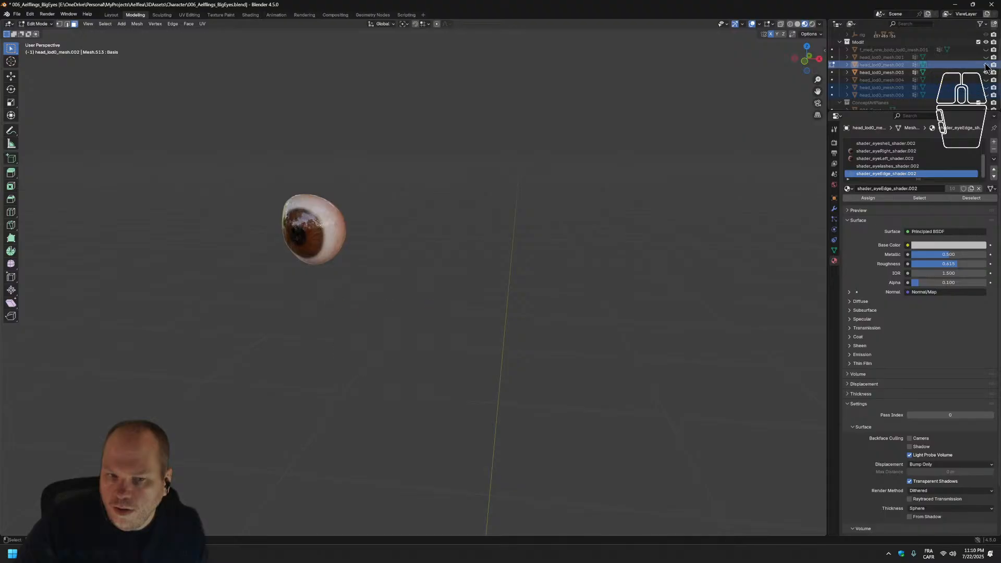
# Toggle the eyeball meshes head_lod0_mesh.003 and head_lod0_mesh.004 in the viewport to check each one, leaving both hidden.
pyautogui.click(986, 72)
pyautogui.click(986, 72)
pyautogui.click(986, 80)
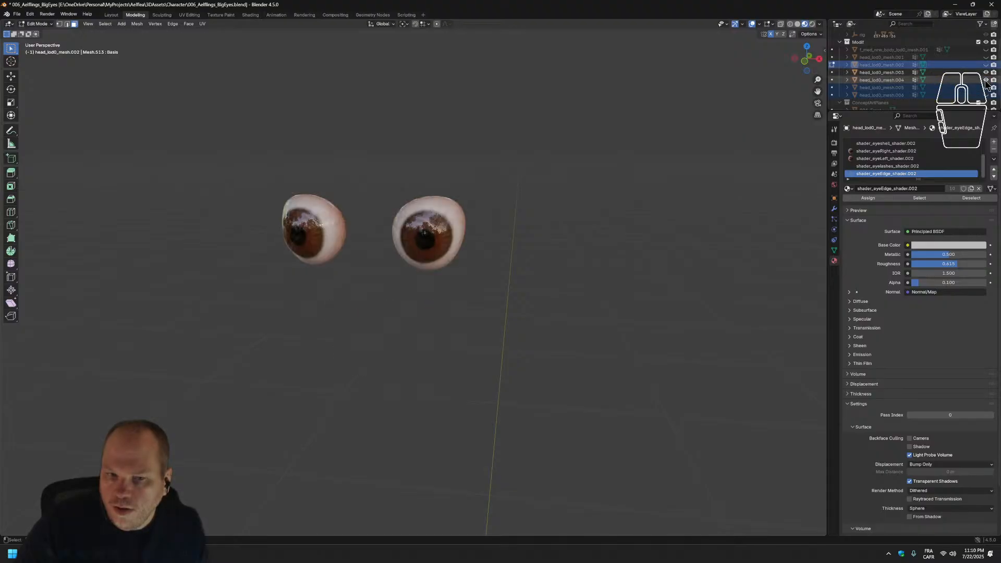
pyautogui.click(986, 80)
pyautogui.click(986, 80)
pyautogui.click(986, 80)
pyautogui.click(986, 74)
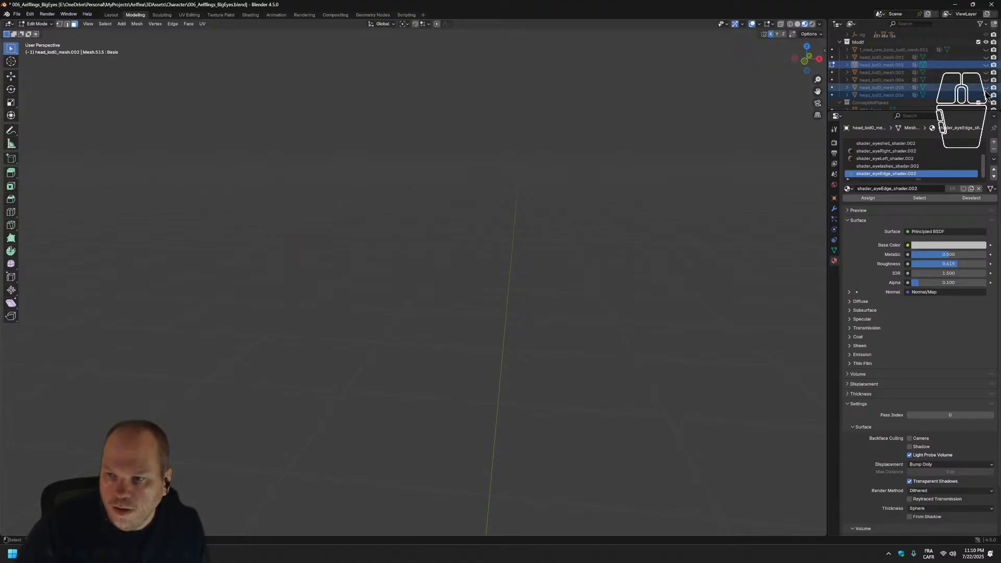
# Show head_lod0_mesh.005 and head_lod0_mesh.006 together with the skin mesh head_lod0_mesh.001 in the viewport.
pyautogui.click(986, 88)
pyautogui.click(986, 95)
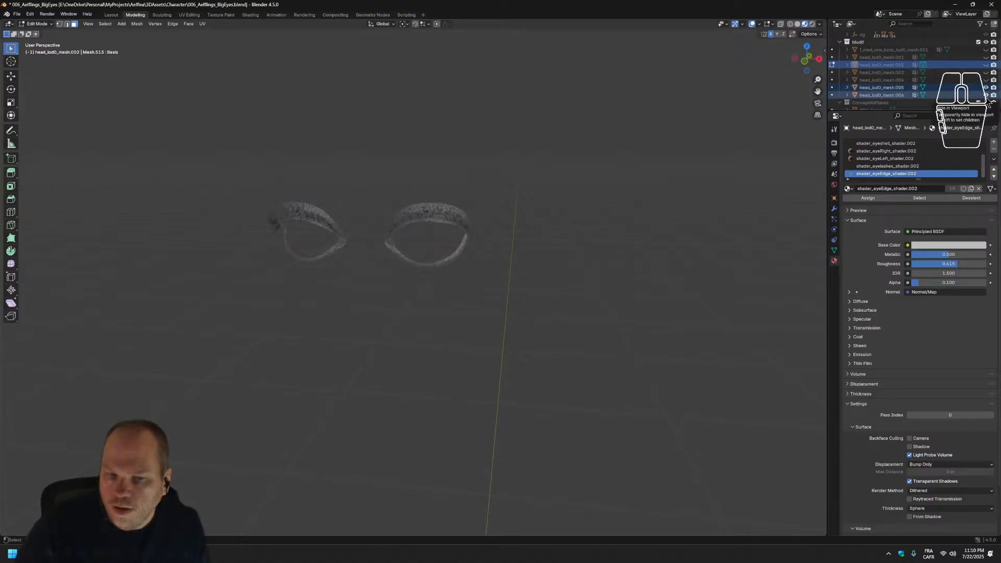
pyautogui.click(987, 72)
pyautogui.click(986, 73)
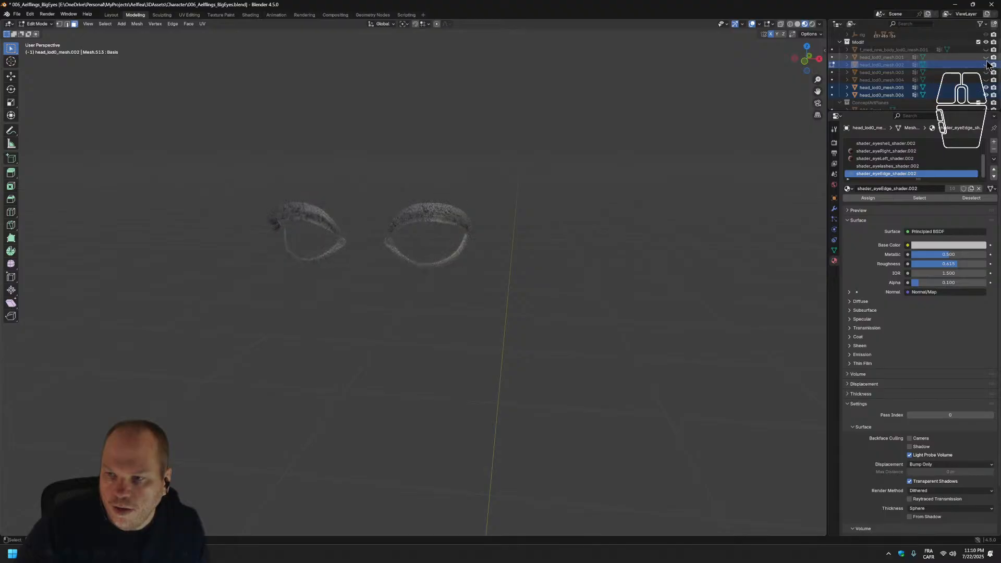
pyautogui.click(986, 57)
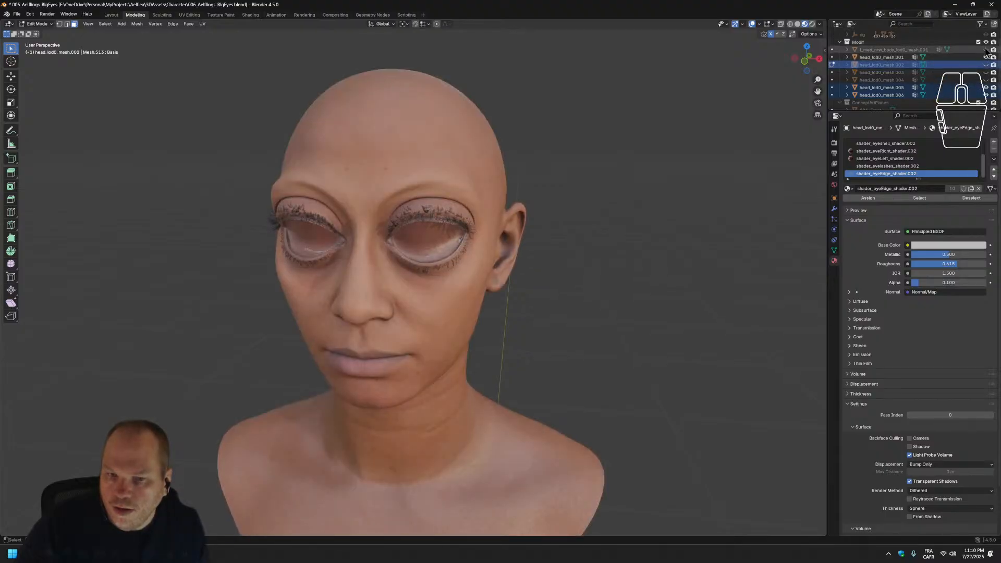
pyautogui.click(986, 58)
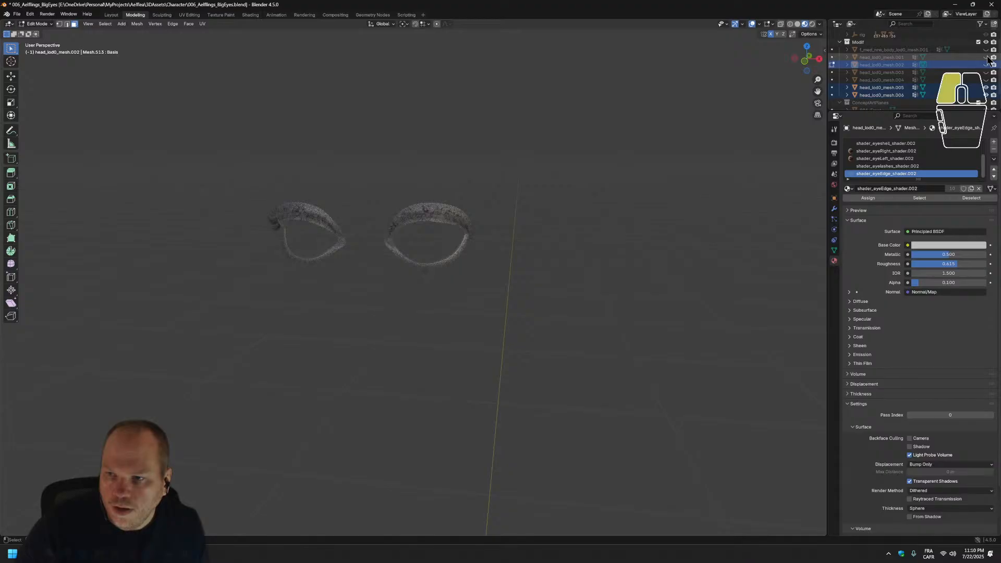
pyautogui.click(985, 57)
# Toggle head_lod0_mesh.001 to head_lod0_mesh.004 against the eyelashes and eye edges, leaving only the skin mesh of these four visible.
pyautogui.click(986, 64)
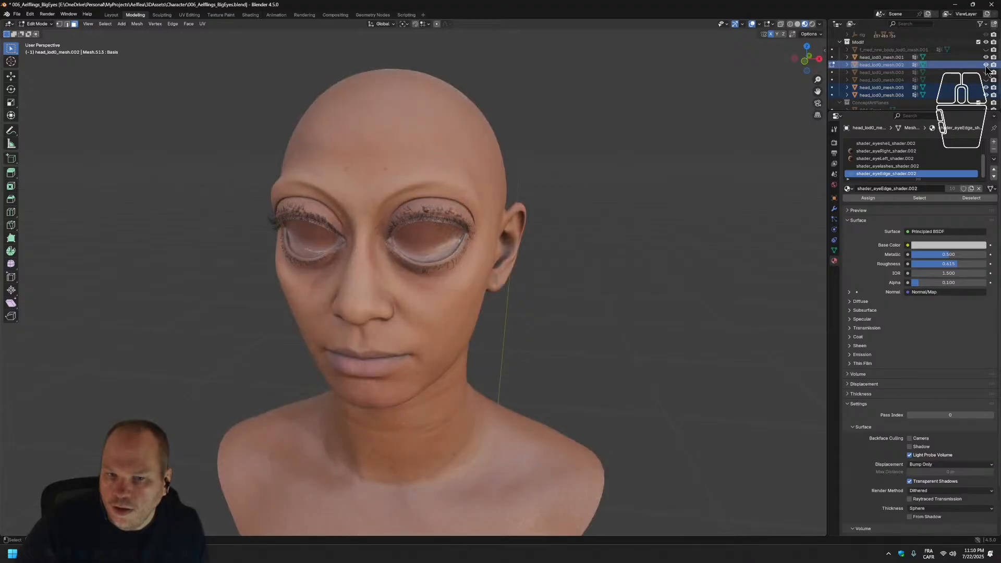
pyautogui.click(985, 73)
pyautogui.click(986, 73)
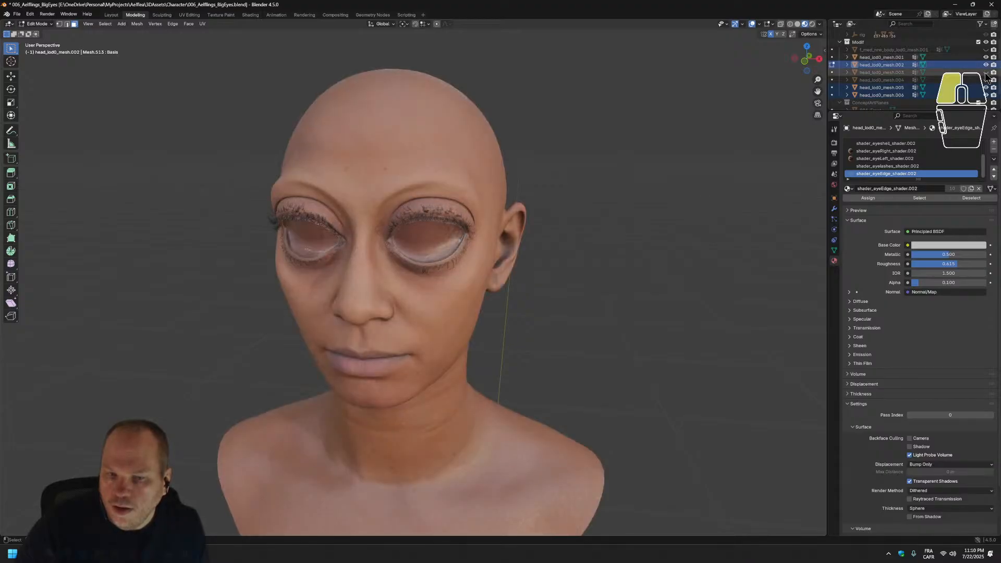
pyautogui.click(986, 80)
pyautogui.click(986, 80)
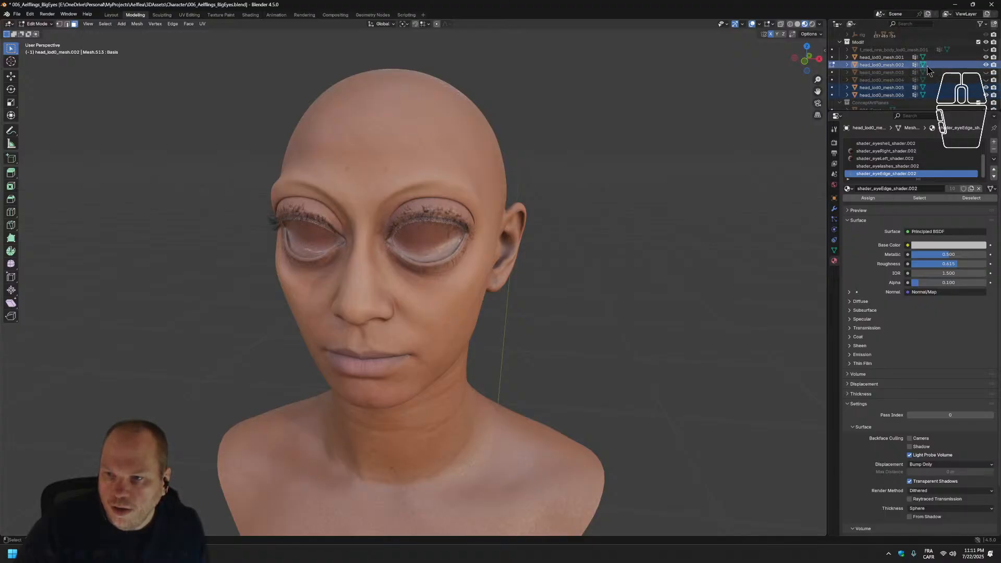
pyautogui.click(985, 57)
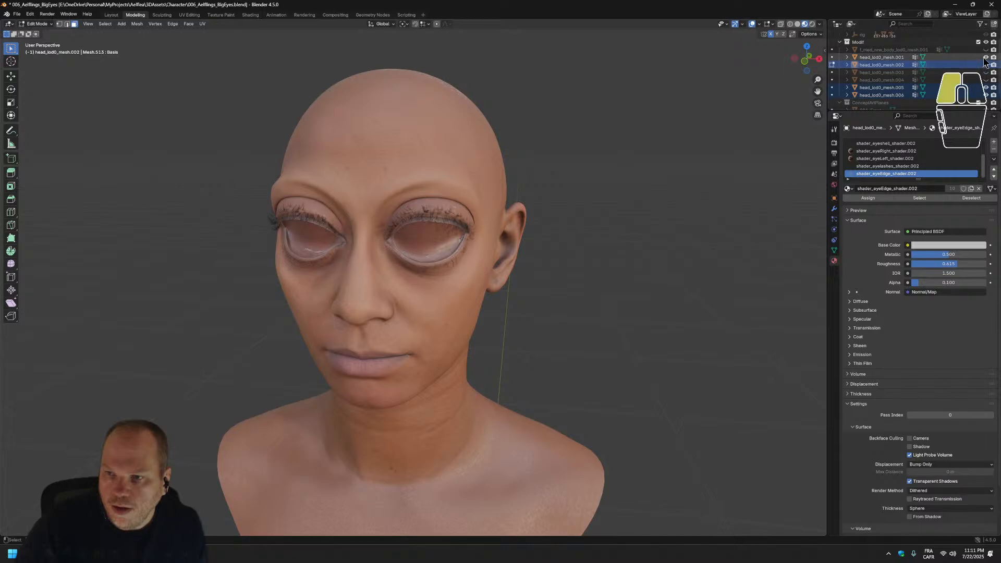
pyautogui.click(985, 65)
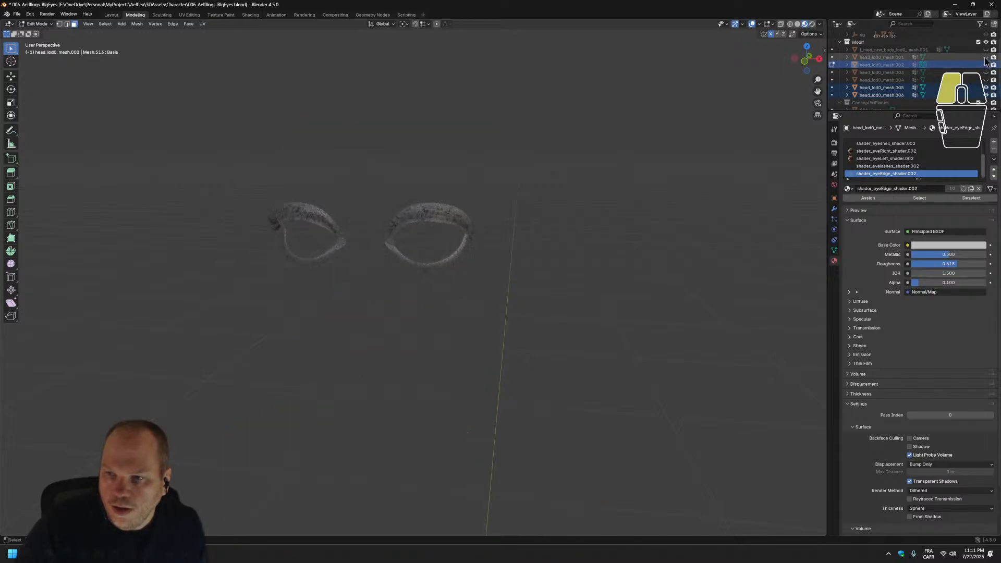
pyautogui.click(986, 58)
# Switch to the Layout workspace in Object Mode, keeping head_lod0_mesh.001, head_lod0_mesh.005 and head_lod0_mesh.006 selected.
pyautogui.moveTo(619, 85); pyautogui.dragTo(223, 336)
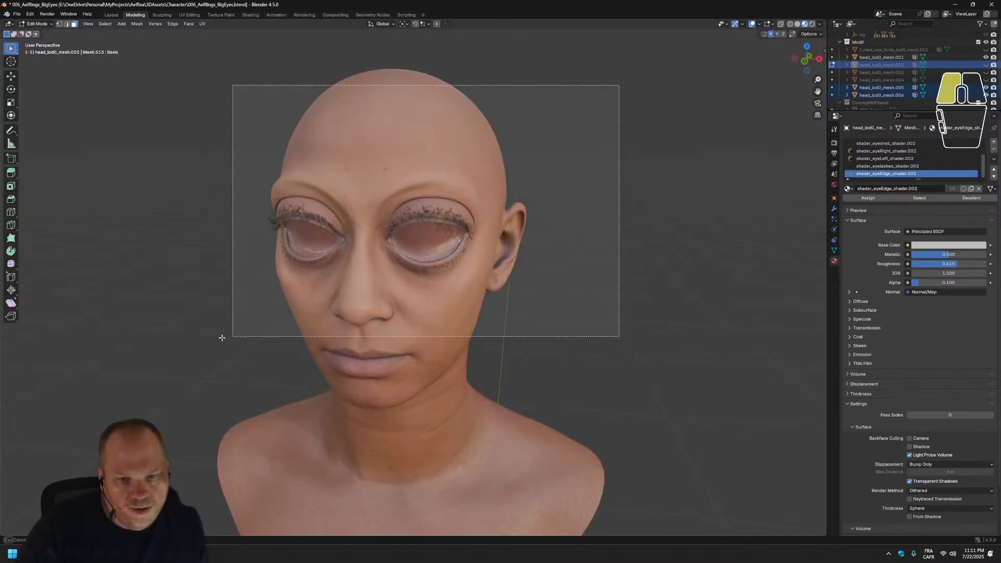
pyautogui.scroll(-4, 220, 324)
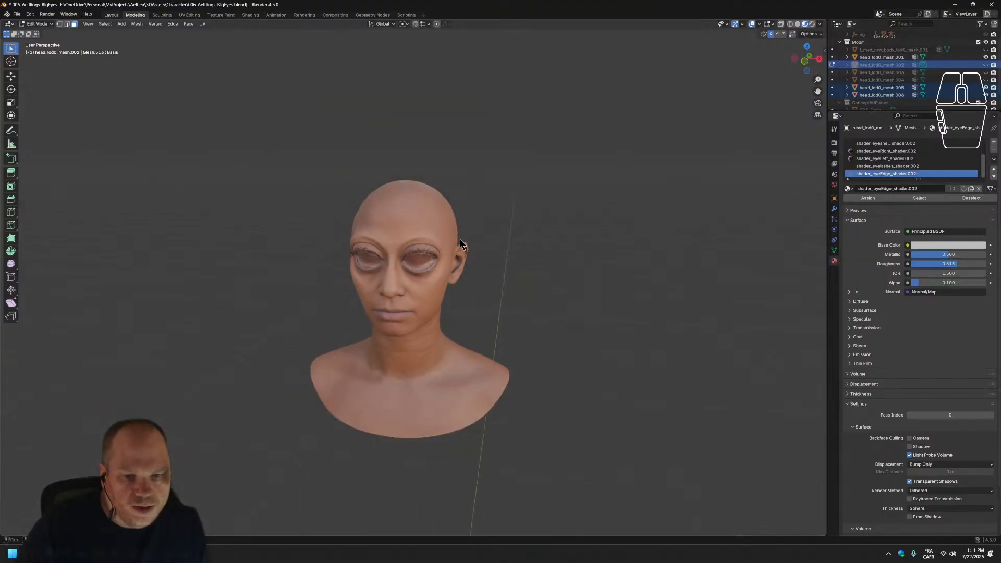
pyautogui.hotkey('ctrl', 'pageup')
pyautogui.moveTo(474, 99); pyautogui.dragTo(101, 344)
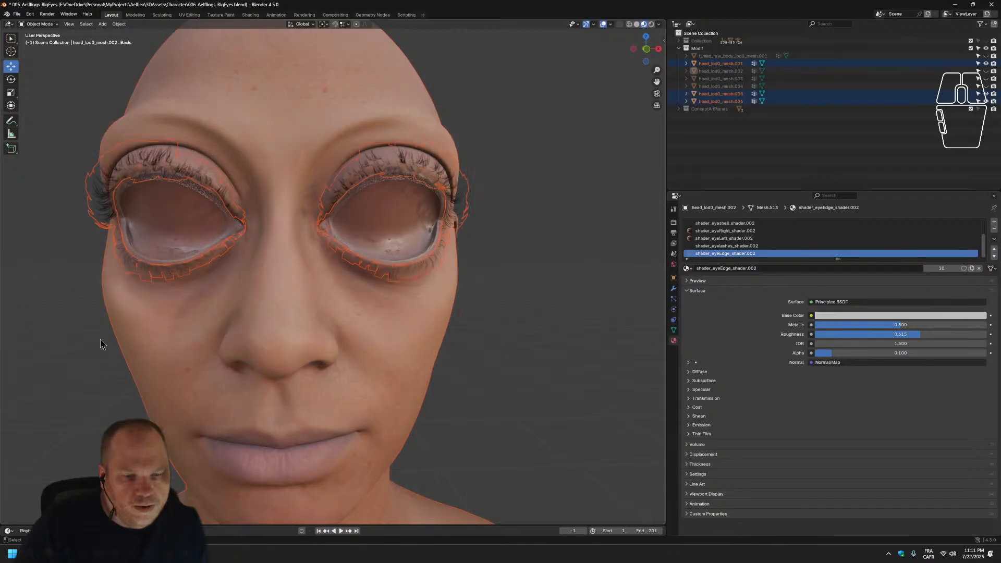
pyautogui.scroll(-4, 101, 344)
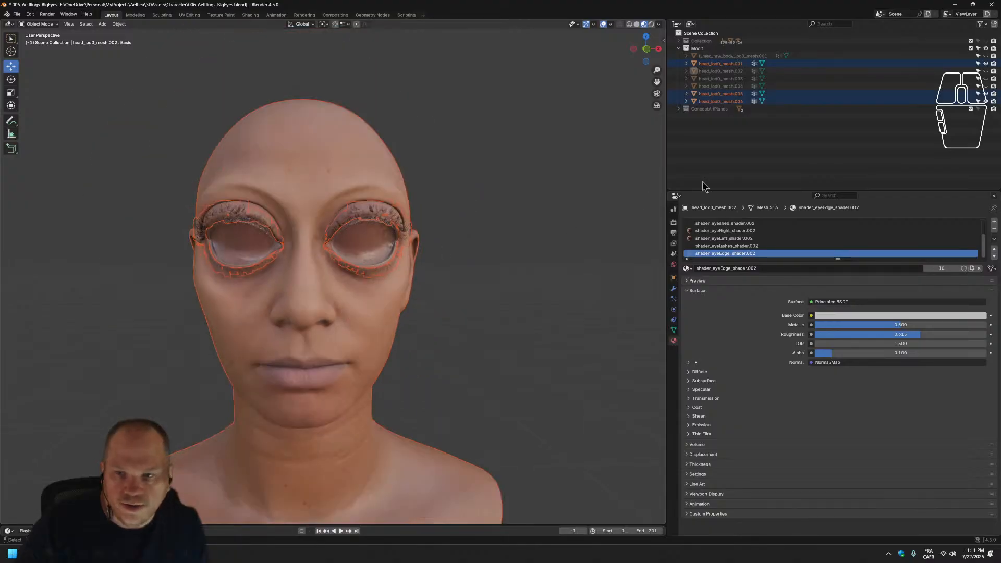
pyautogui.rightClick(337, 298)
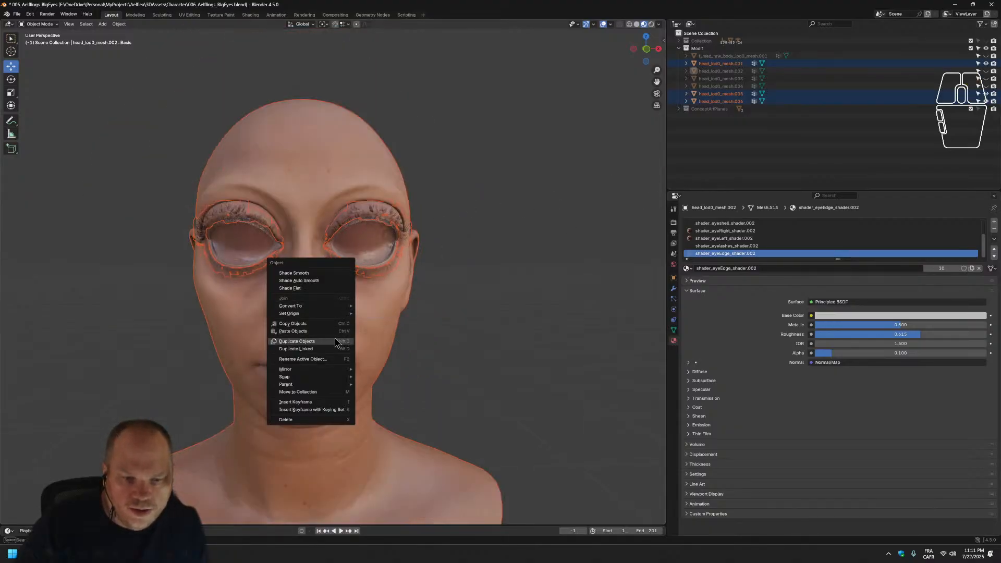
pyautogui.moveTo(332, 374)
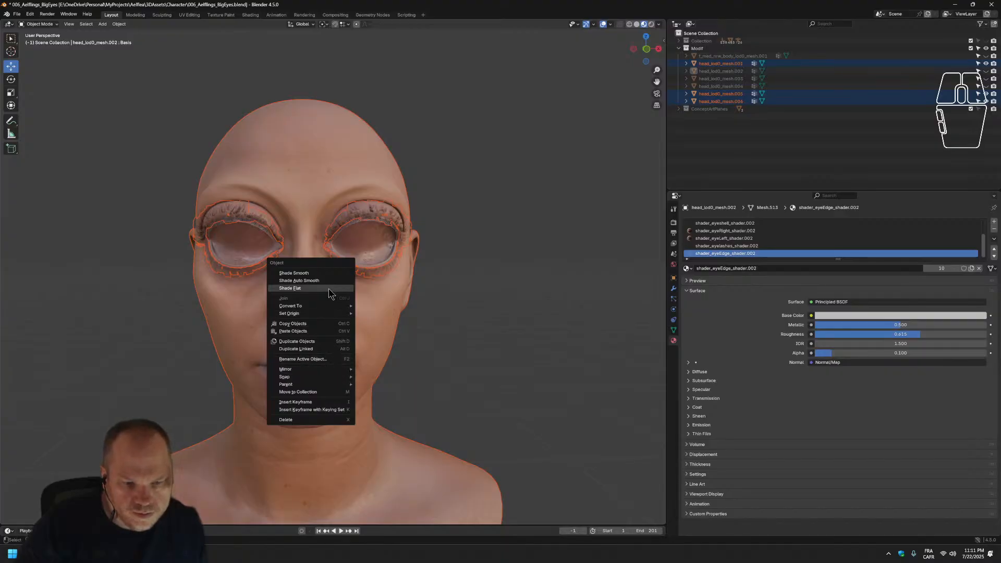
pyautogui.click(512, 175)
pyautogui.moveTo(521, 116); pyautogui.dragTo(188, 327)
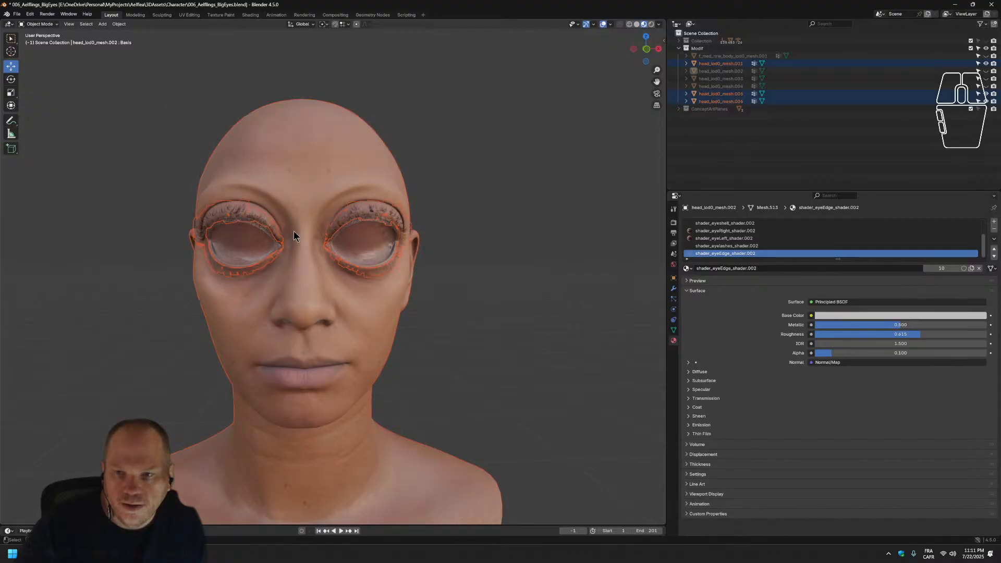
pyautogui.rightClick(293, 230)
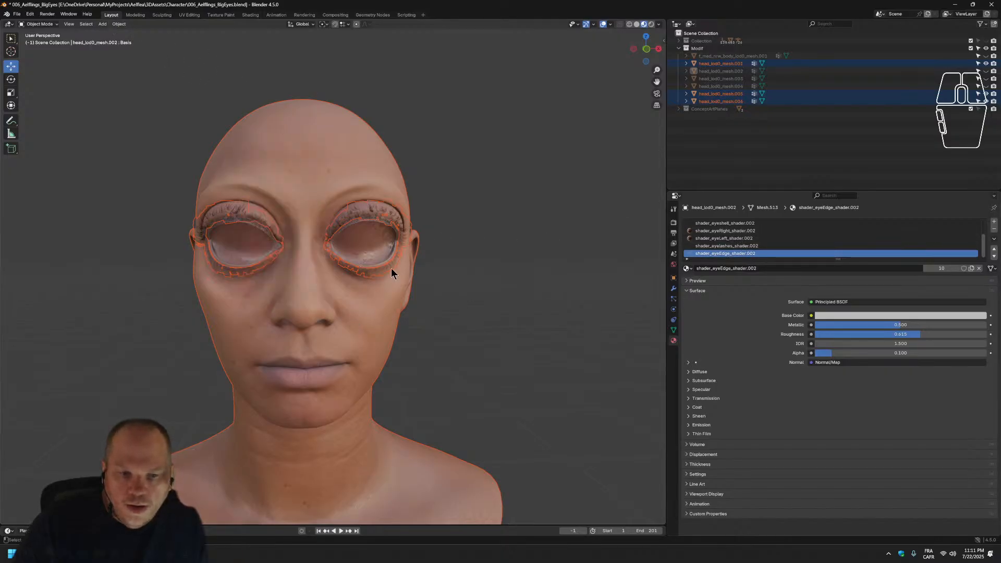
pyautogui.rightClick(384, 280)
pyautogui.rightClick(376, 216)
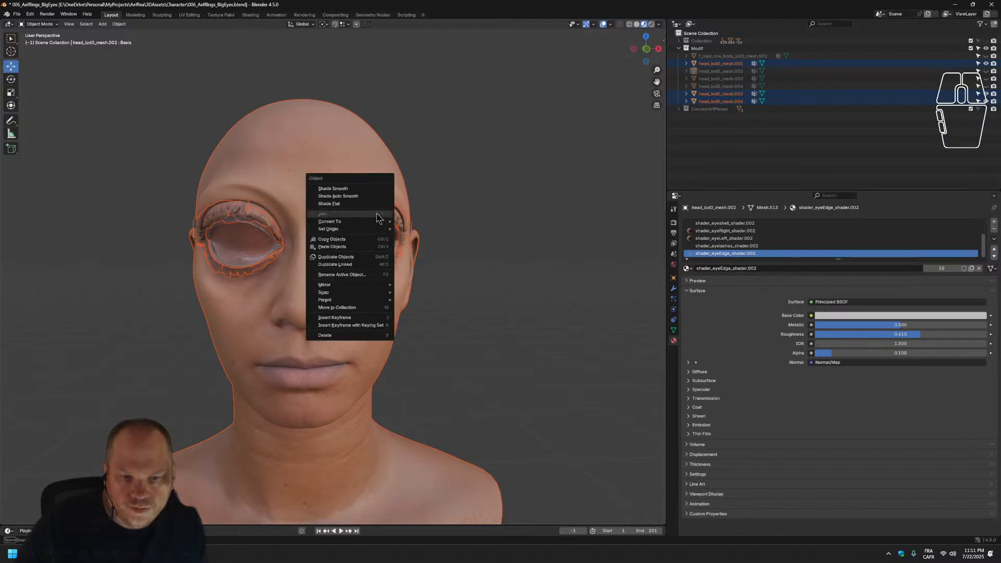
# Join head_lod0_mesh.005 and head_lod0_mesh.006 into the skin mesh head_lod0_mesh.001 and check the joined head from the side.
pyautogui.click(725, 99)
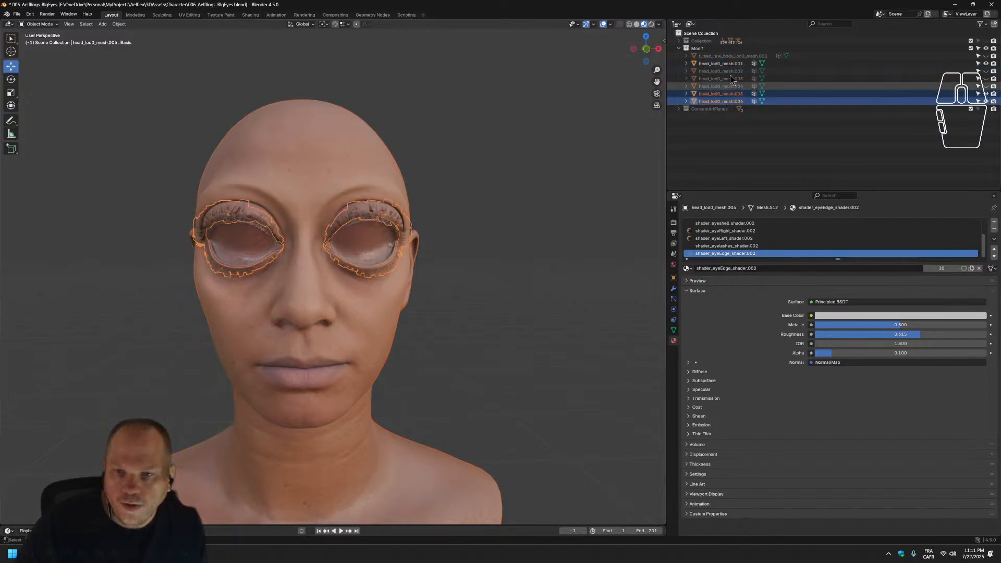
pyautogui.keyDown('ctrl'); pyautogui.click(721, 63); pyautogui.keyUp('ctrl')
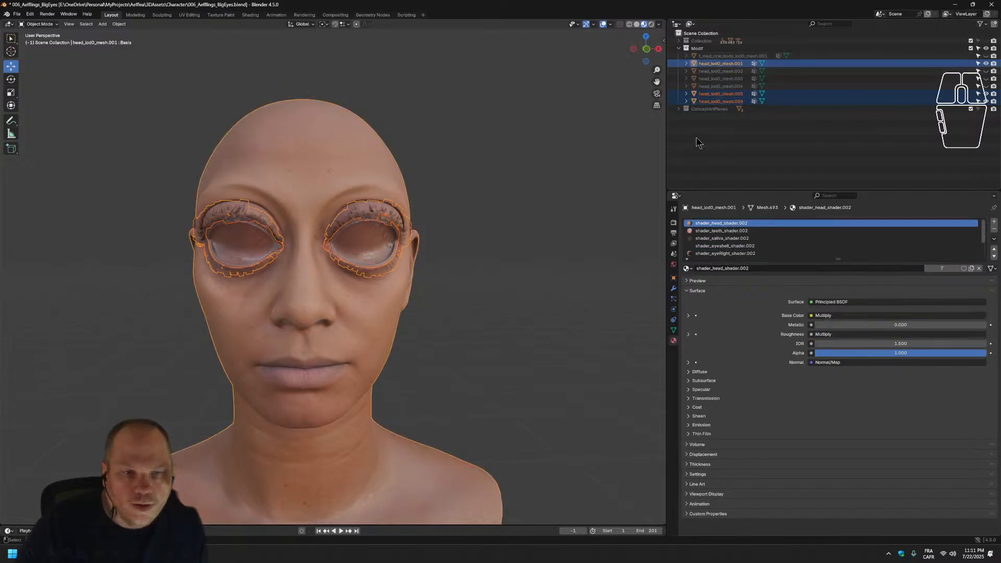
pyautogui.rightClick(307, 214)
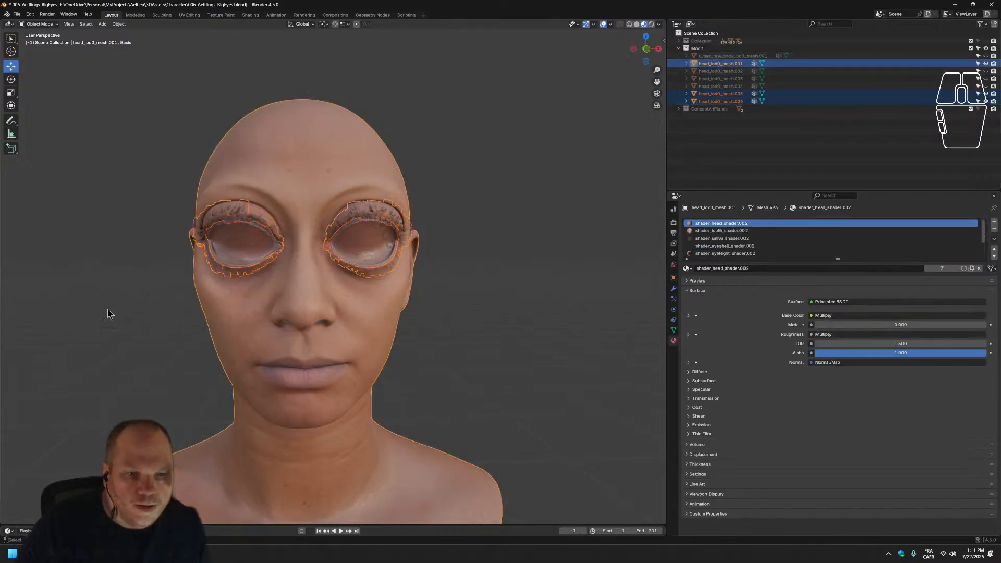
pyautogui.rightClick(302, 209)
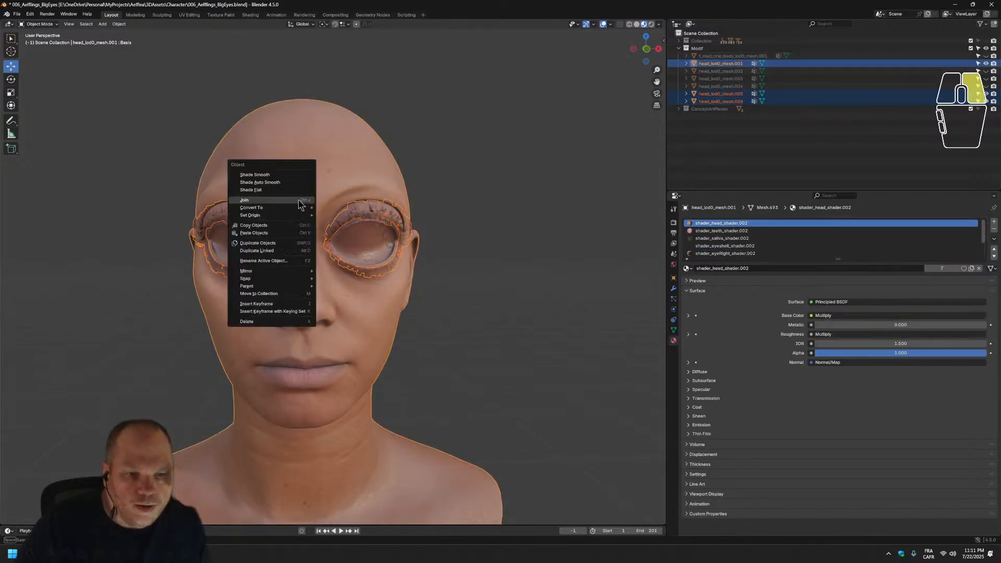
pyautogui.click(265, 201)
pyautogui.moveTo(455, 260)
pyautogui.mouseDown(button='middle')
pyautogui.moveTo(432, 271)
pyautogui.moveTo(373, 272)
pyautogui.moveTo(340, 255)
pyautogui.mouseUp(button='middle')
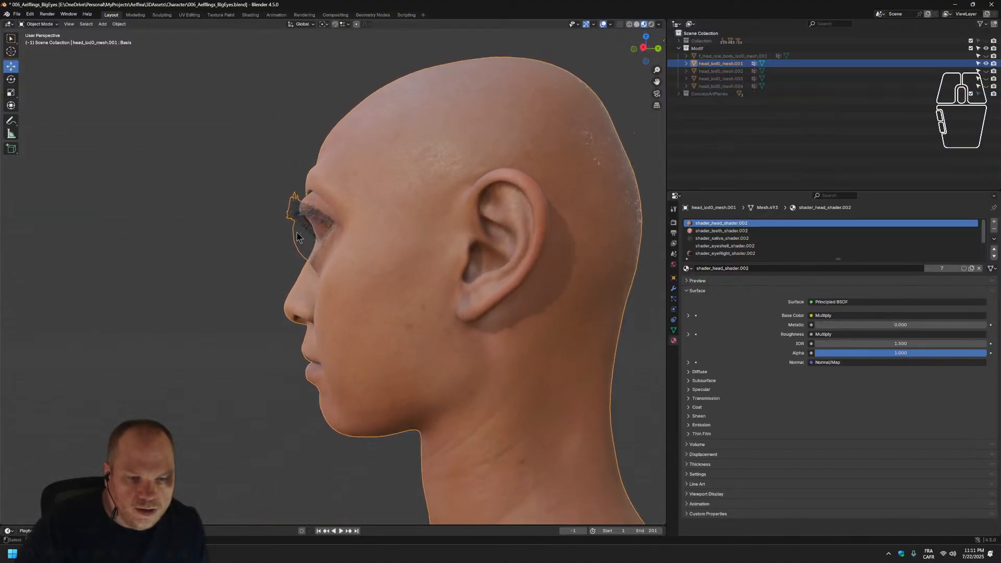
pyautogui.moveTo(277, 253); pyautogui.dragTo(290, 249, button='middle')
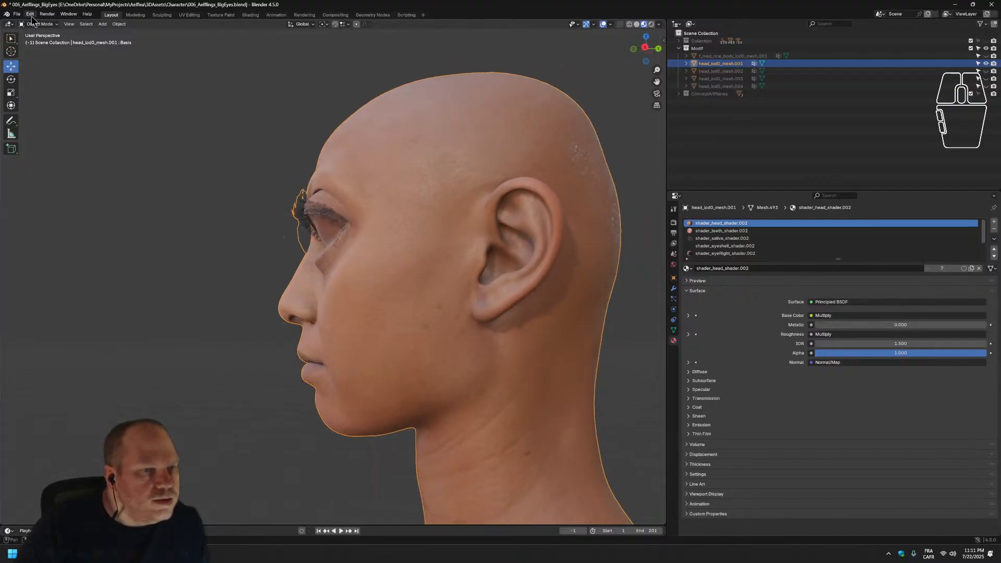
# Export the selected joined head mesh as FBX, overwriting 001_HeadTest.fbx in the MetaHuman Output folder.
pyautogui.click(17, 14)
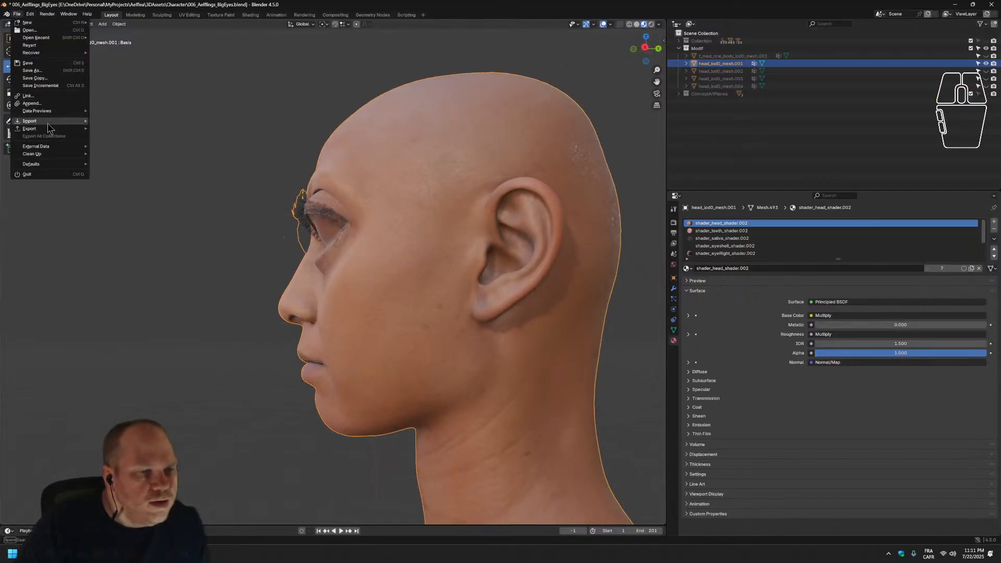
pyautogui.moveTo(48, 130)
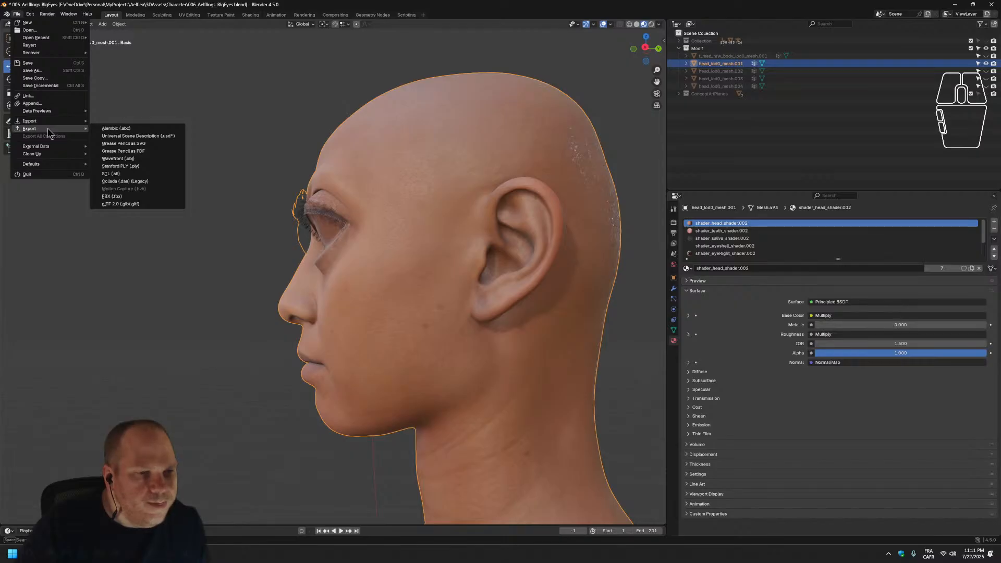
pyautogui.click(133, 197)
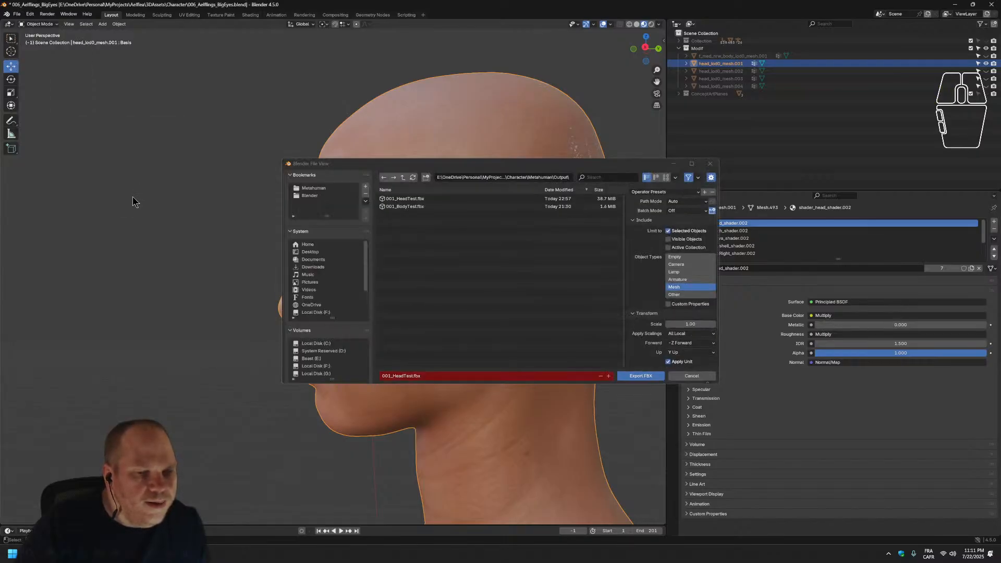
pyautogui.click(412, 199)
pyautogui.click(641, 377)
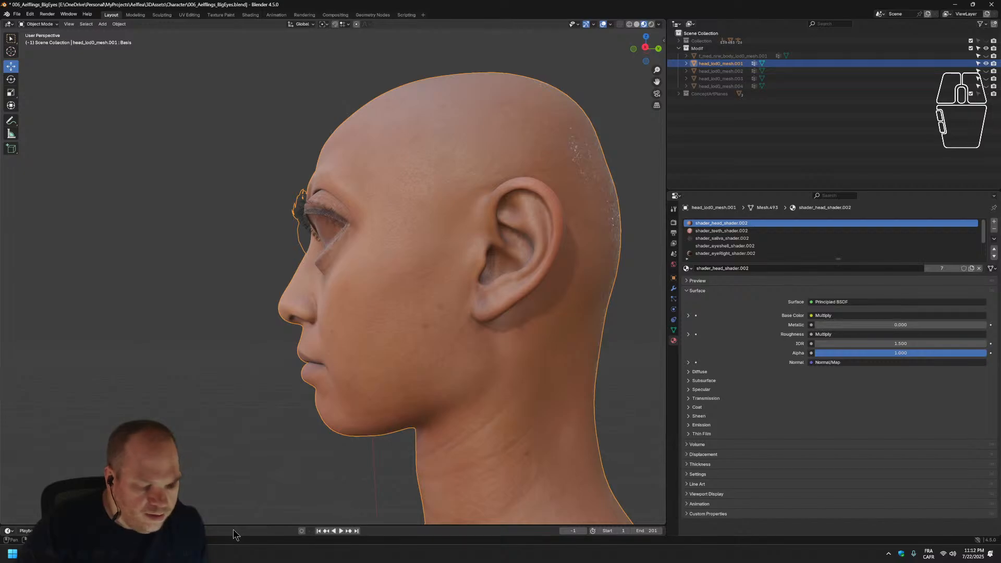
# Switch to the Unreal Editor and reimport the 001_HeadTest static mesh in the Character folder.
pyautogui.click(186, 554)
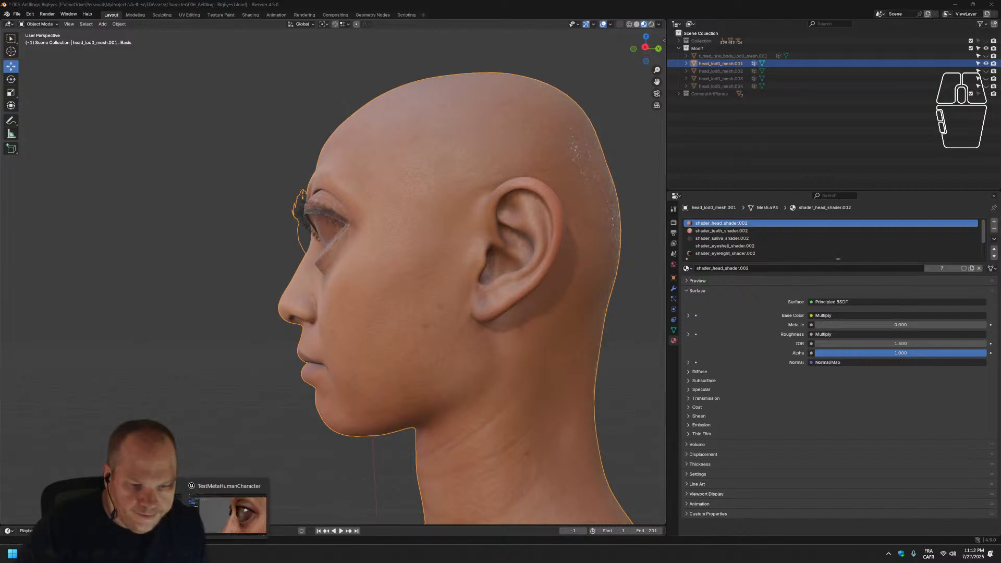
pyautogui.click(235, 509)
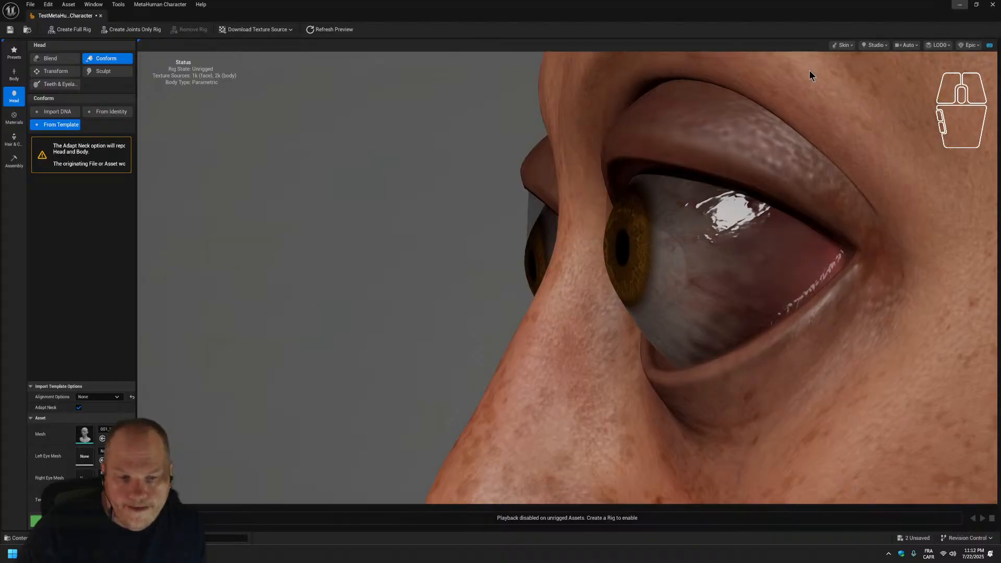
pyautogui.click(959, 7)
pyautogui.click(148, 418)
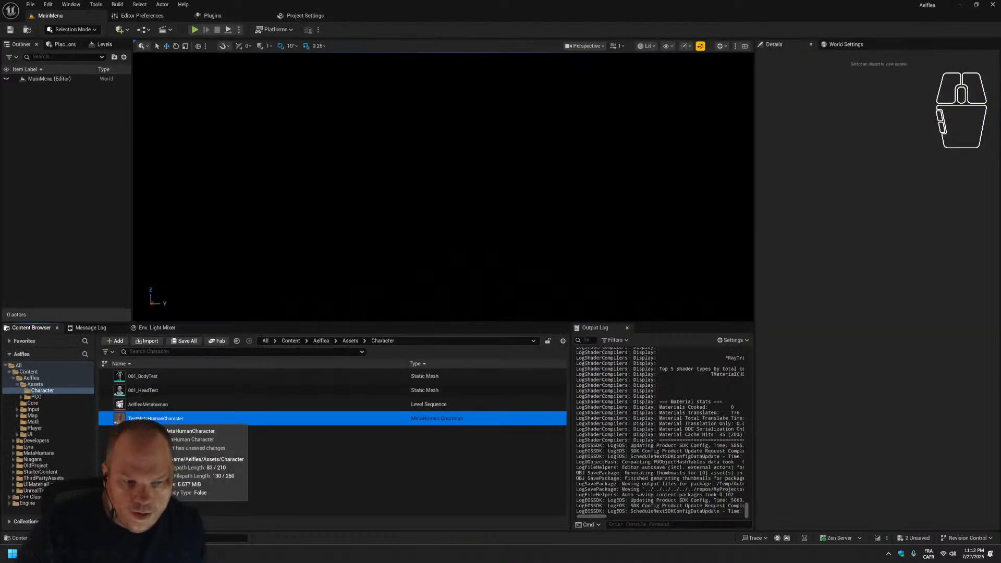
pyautogui.rightClick(148, 418)
pyautogui.rightClick(140, 394)
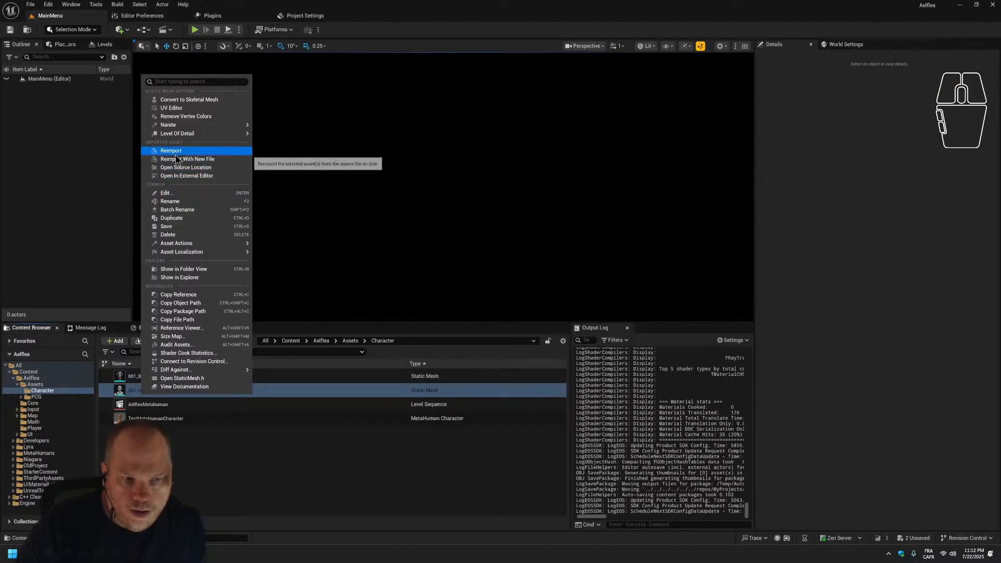
pyautogui.click(171, 151)
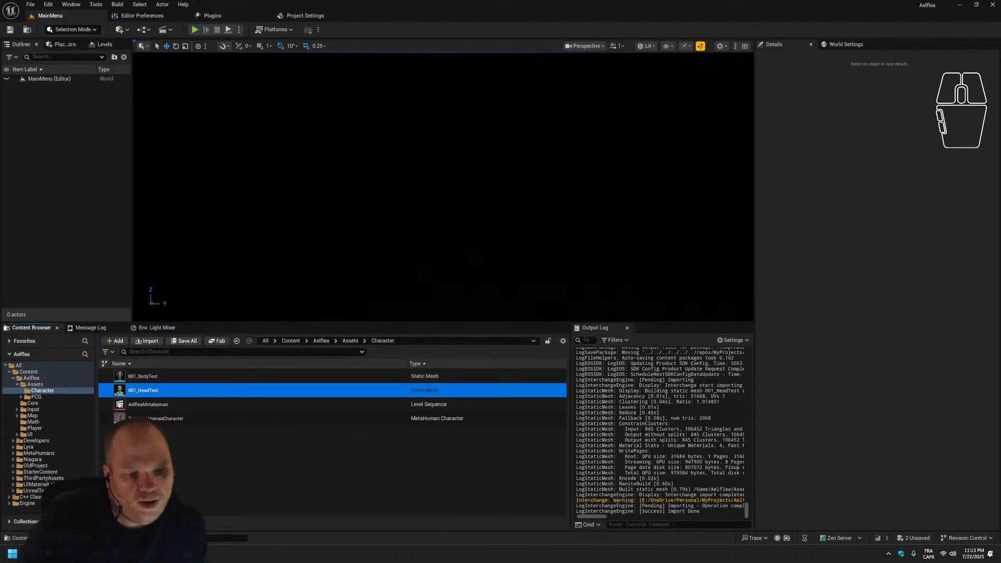
# Open the reimported 001_HeadTest static mesh, check its geometry and material slots, and close its editor.
pyautogui.rightClick(150, 389)
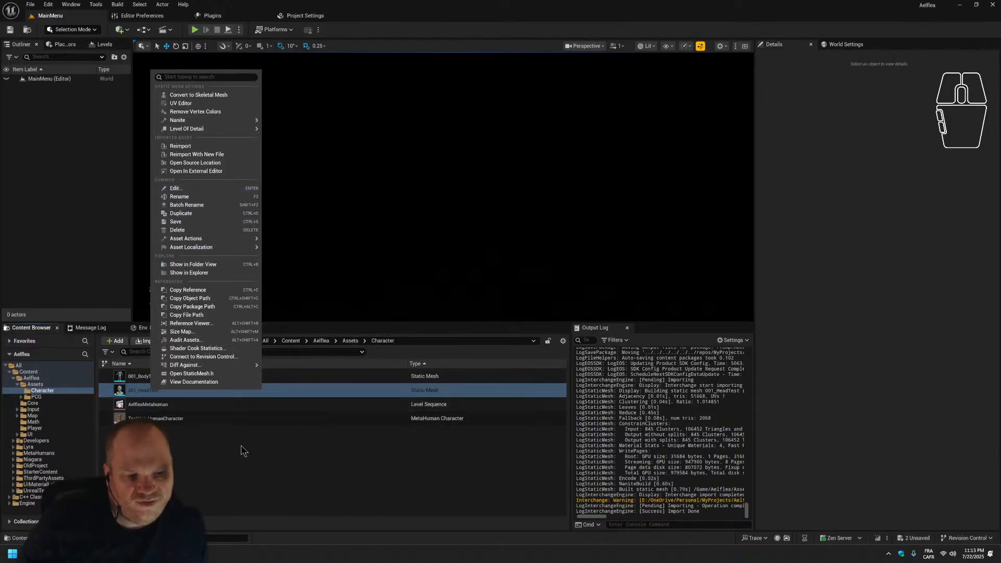
pyautogui.click(205, 451)
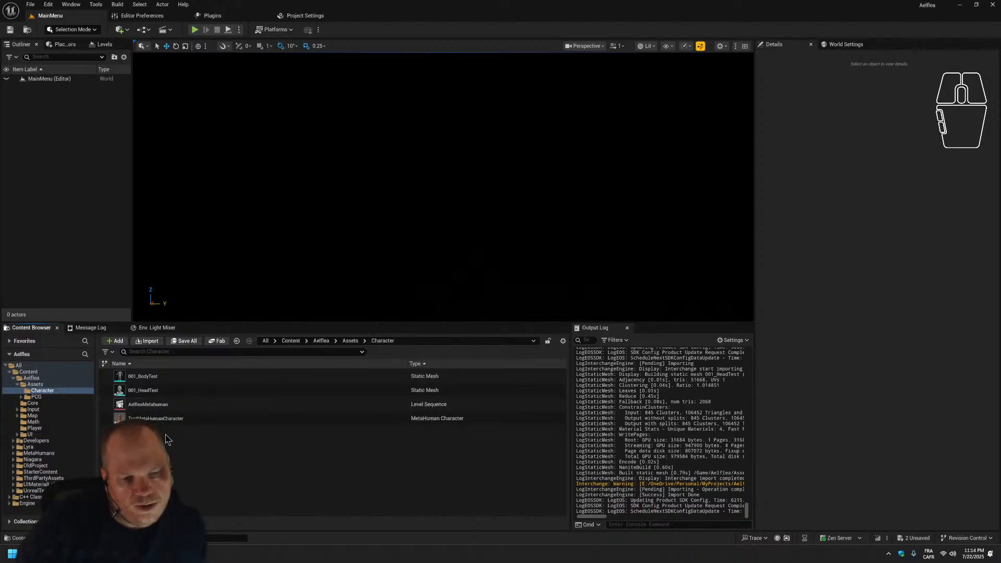
pyautogui.moveTo(172, 393)
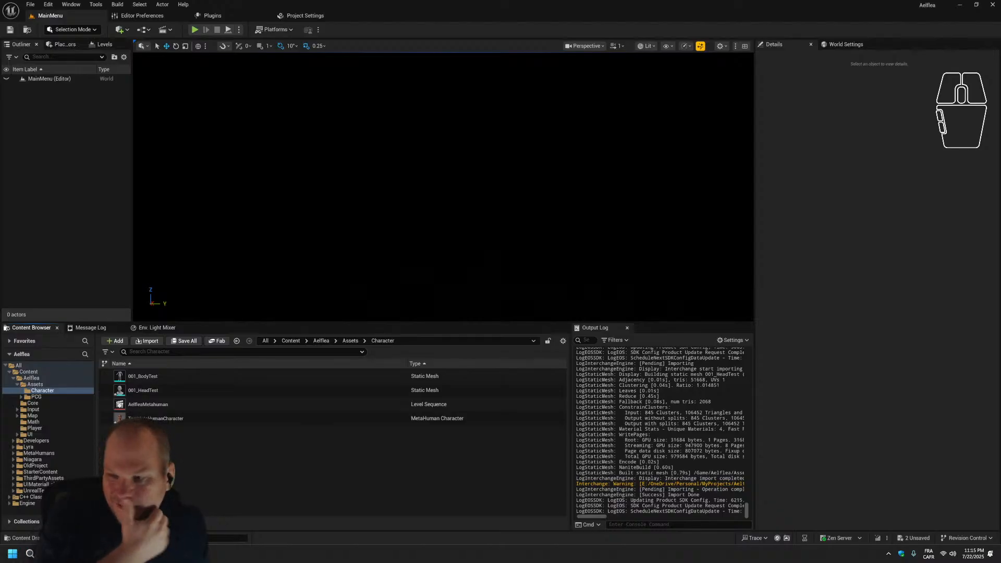
pyautogui.doubleClick(140, 391)
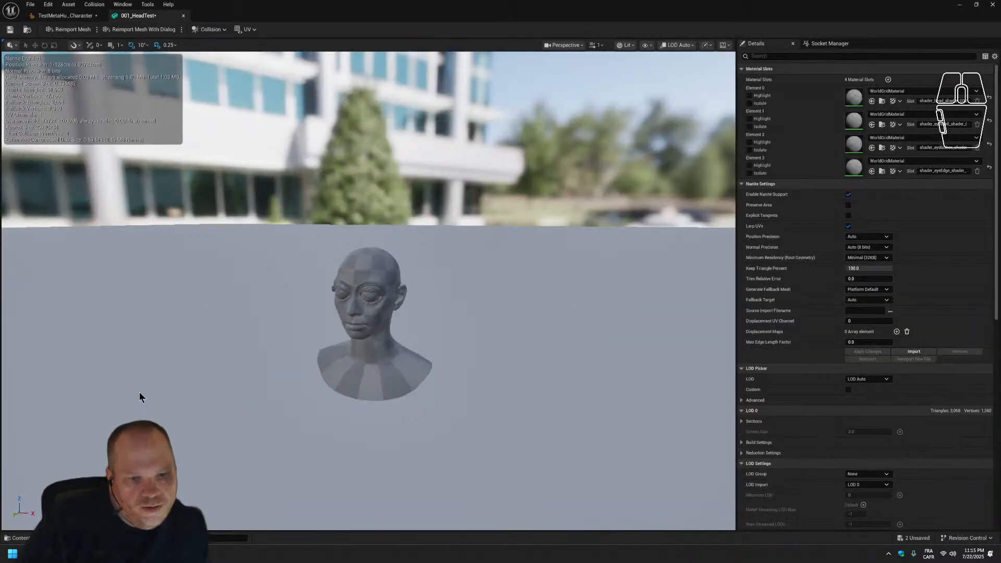
pyautogui.click(991, 6)
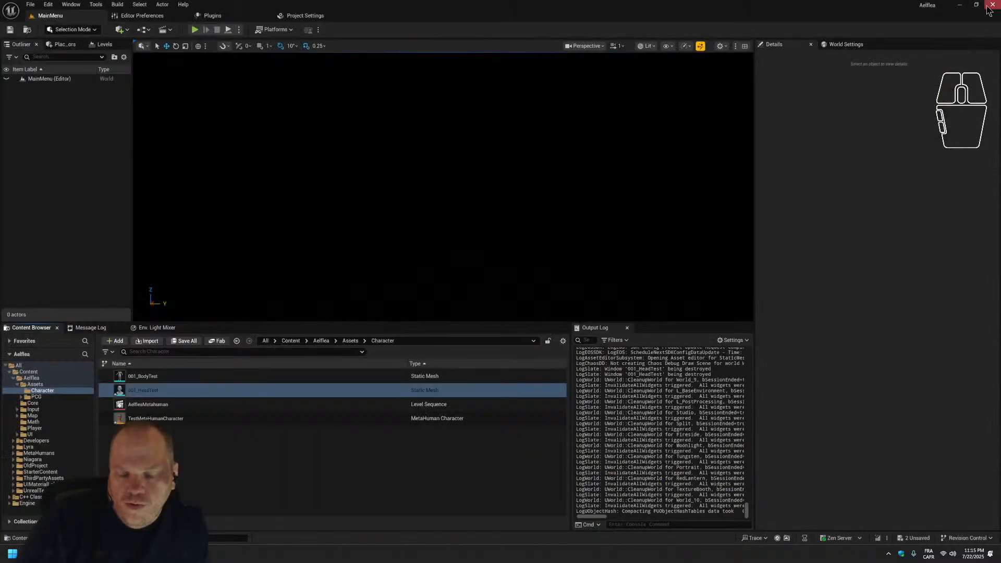
# Save all unsaved assets and open the TestMetaHumanCharacter asset in the Character folder.
pyautogui.click(135, 418)
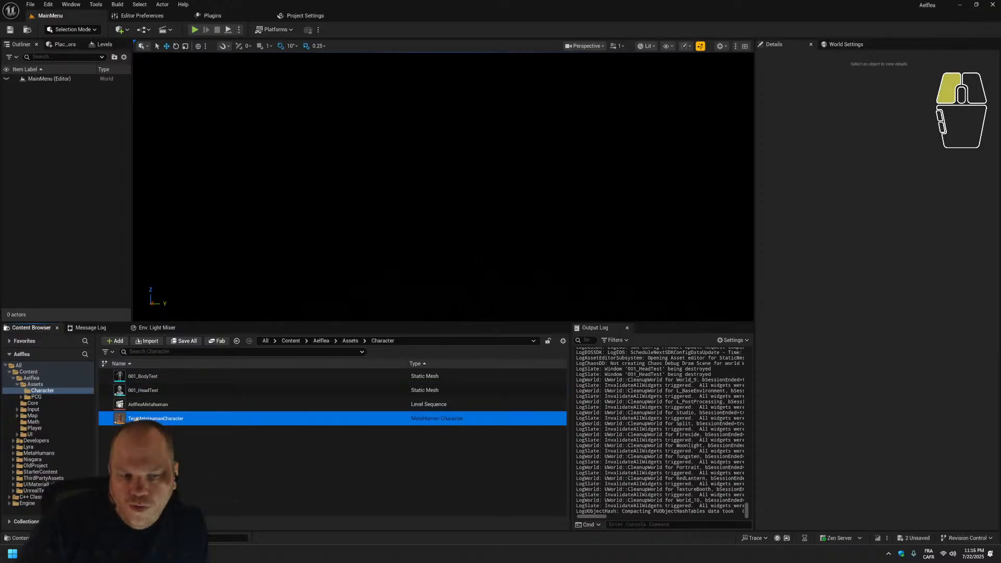
pyautogui.hotkey('ctrl', 'shift', 's')
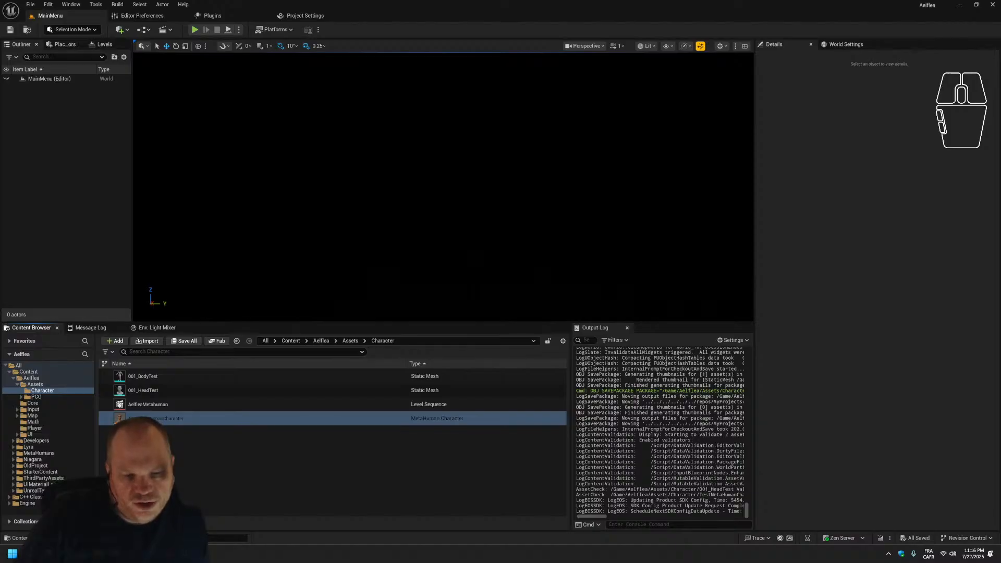
pyautogui.doubleClick(159, 418)
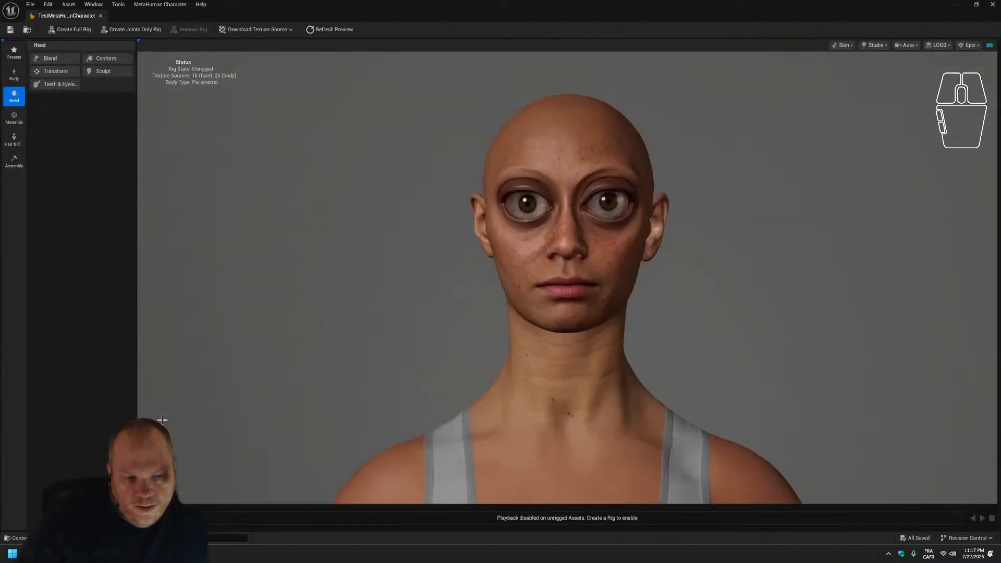
# Examine the MetaHuman's enlarged eyes and eyelids up close from the front and at an angle.
pyautogui.scroll(4, 695, 281)
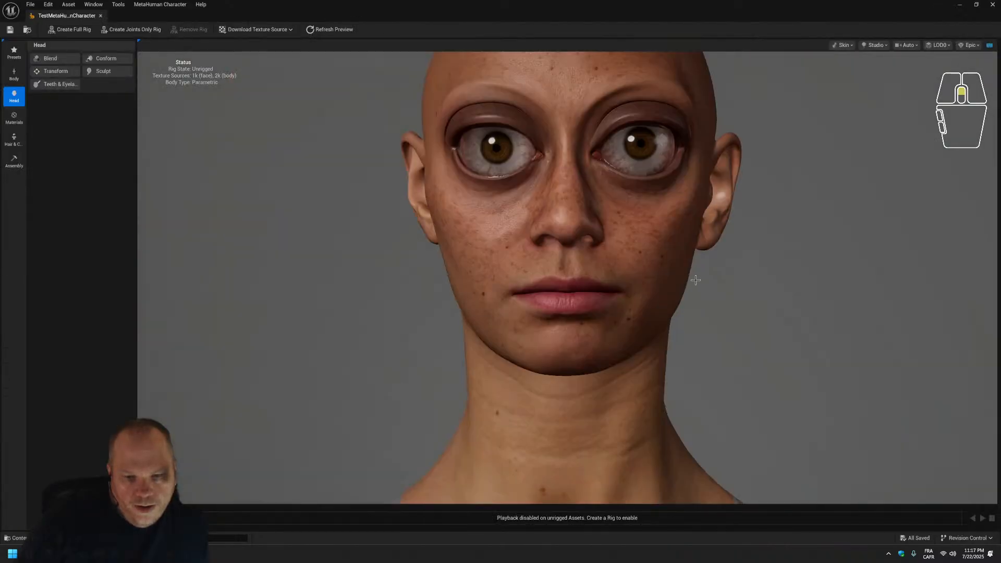
pyautogui.scroll(-3, 691, 292)
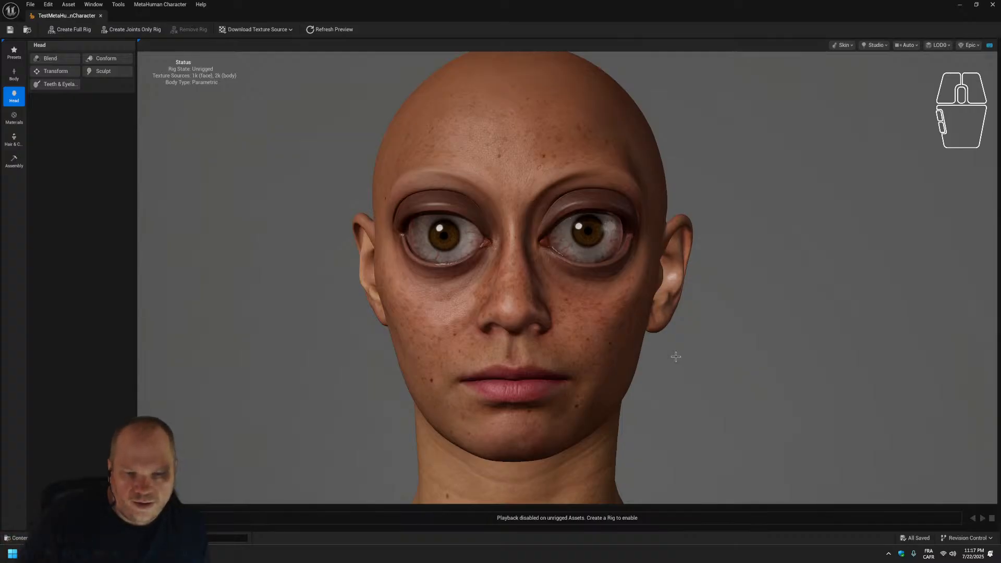
pyautogui.scroll(5, 779, 357)
pyautogui.scroll(-5, 780, 358)
pyautogui.moveTo(767, 366)
pyautogui.mouseDown(button='right')
pyautogui.moveTo(724, 366)
pyautogui.moveTo(761, 366)
pyautogui.moveTo(766, 318)
pyautogui.mouseUp(button='right')
pyautogui.moveTo(767, 290); pyautogui.dragTo(787, 305, button='middle')
pyautogui.click(787, 305)
pyautogui.moveTo(786, 305); pyautogui.dragTo(604, 306)
pyautogui.moveTo(329, 224); pyautogui.dragTo(185, 257)
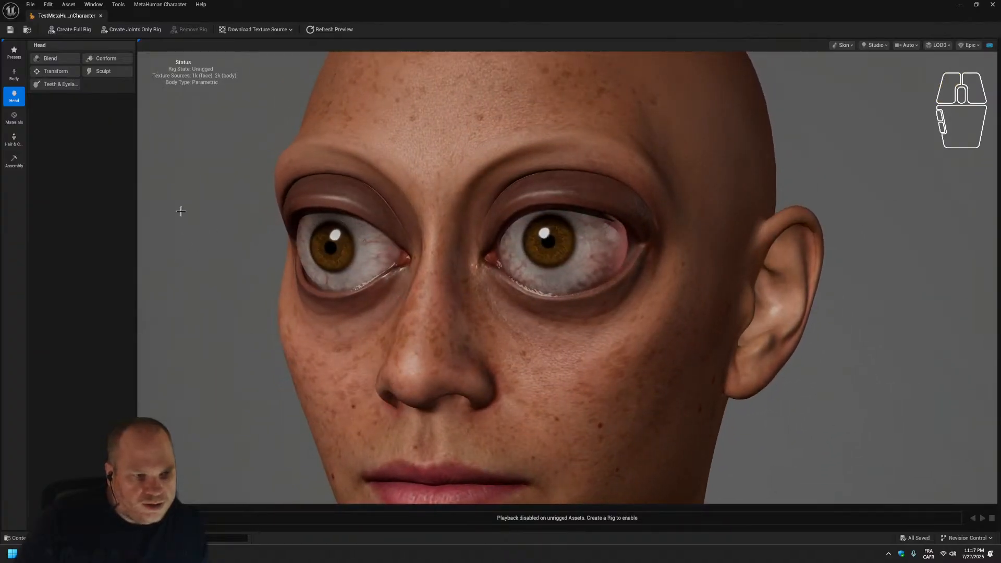
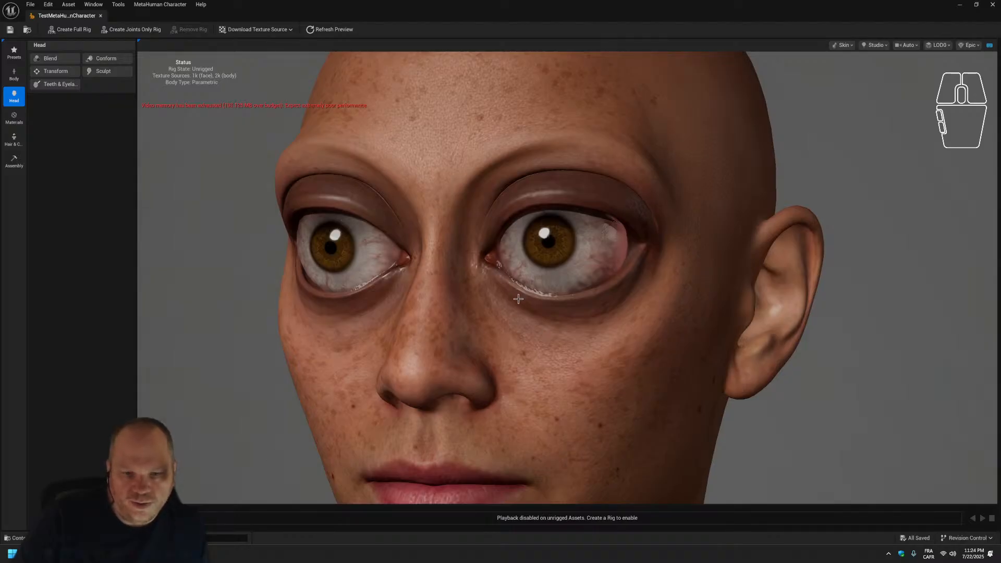
# Inspect the outer eye corner and the fit of the lower lid against the eyeball from several side angles.
pyautogui.scroll(2, 515, 299)
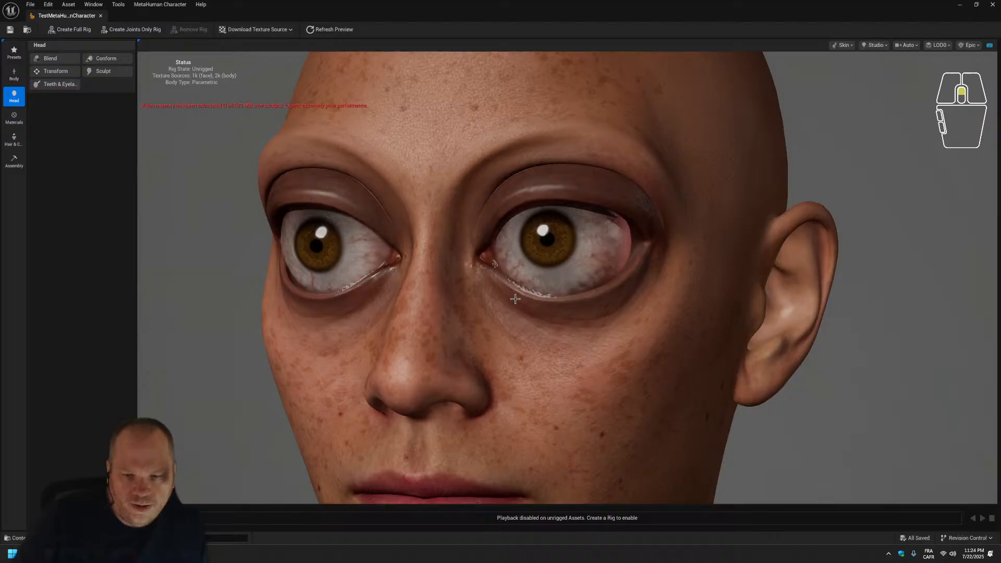
pyautogui.scroll(-2, 515, 299)
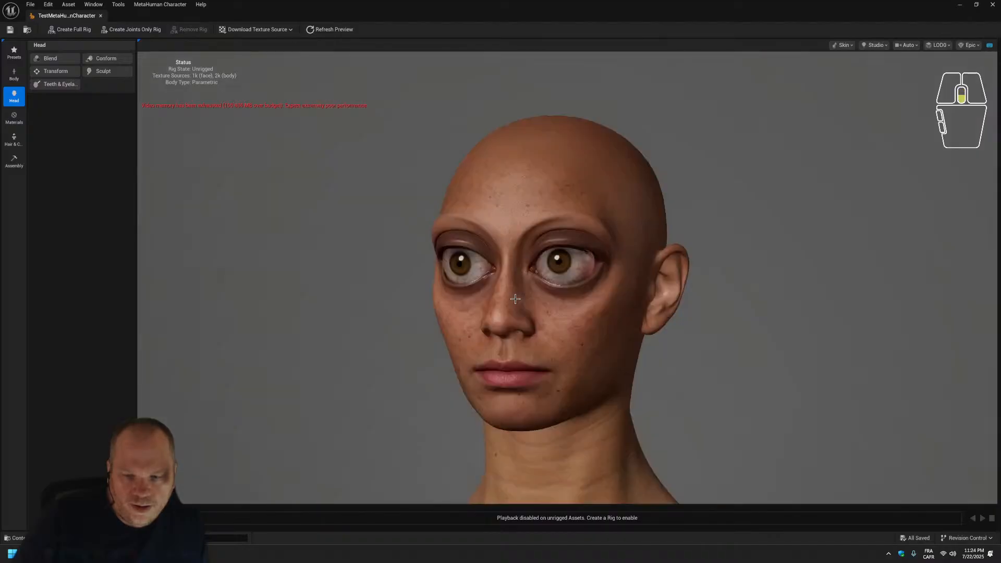
pyautogui.scroll(2, 515, 299)
pyautogui.moveTo(764, 327); pyautogui.dragTo(769, 338, button='right')
pyautogui.moveTo(794, 348); pyautogui.dragTo(756, 349)
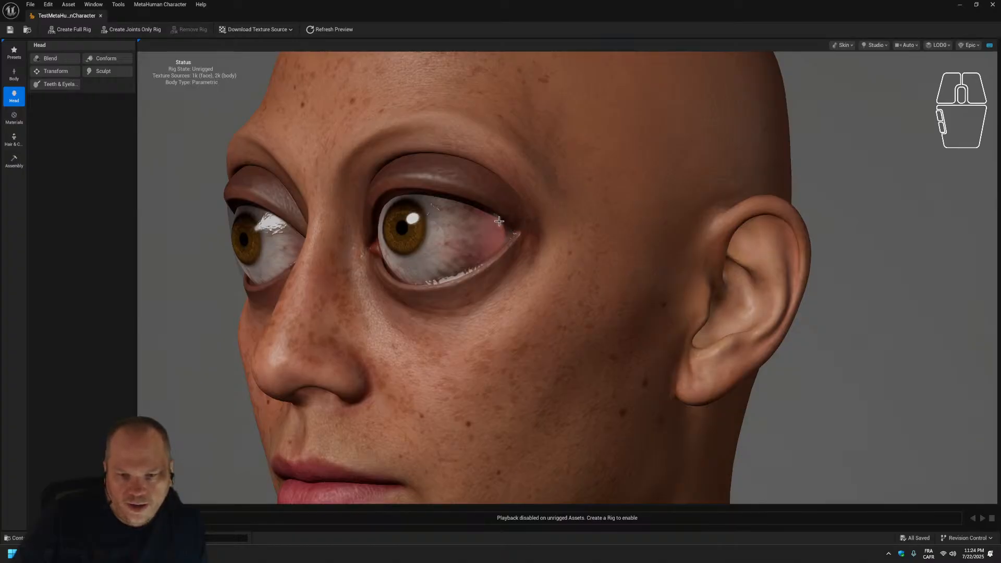
pyautogui.moveTo(497, 239); pyautogui.dragTo(432, 222, button='middle')
pyautogui.moveTo(423, 280); pyautogui.dragTo(449, 280)
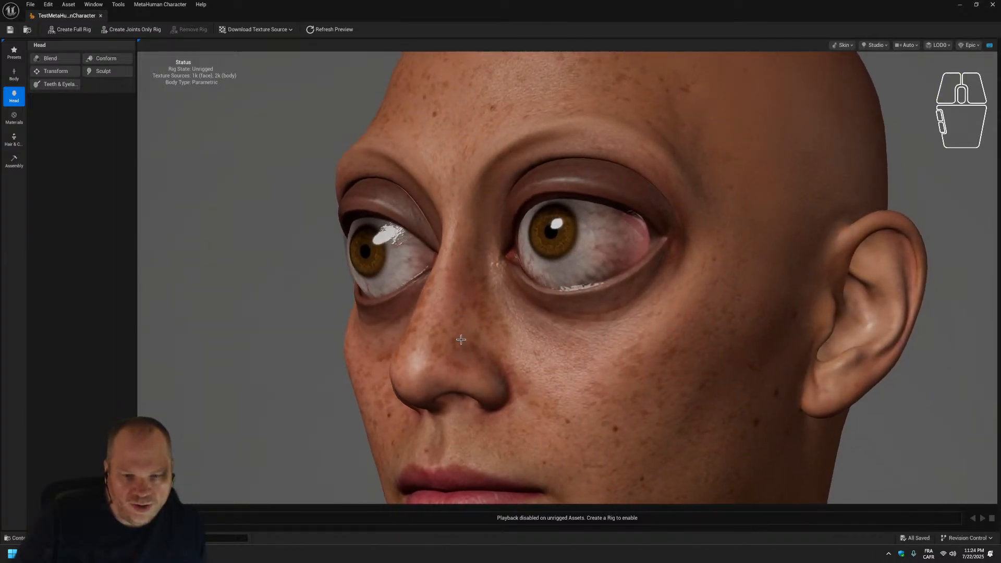
pyautogui.moveTo(598, 323); pyautogui.dragTo(545, 324)
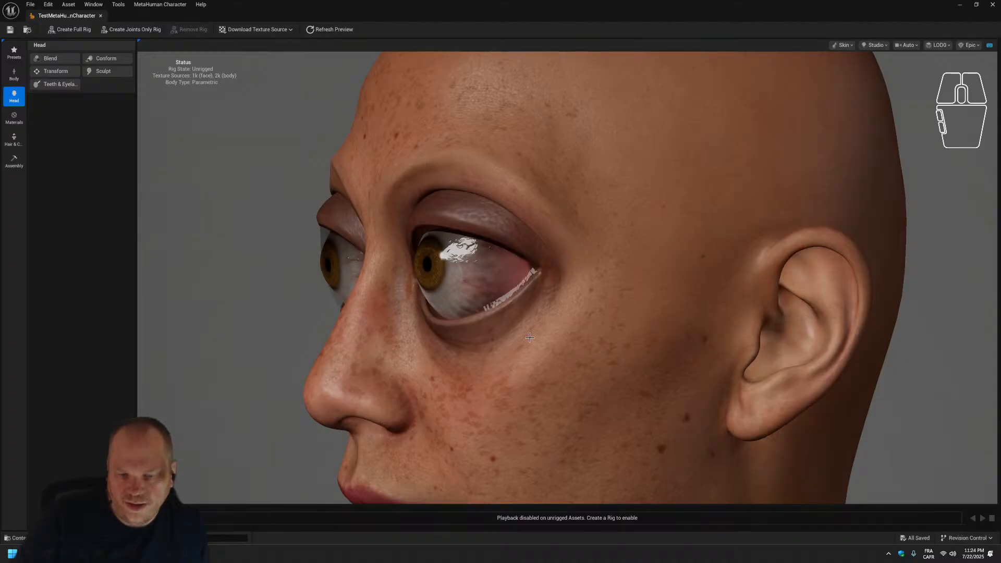
pyautogui.moveTo(530, 337); pyautogui.dragTo(454, 365)
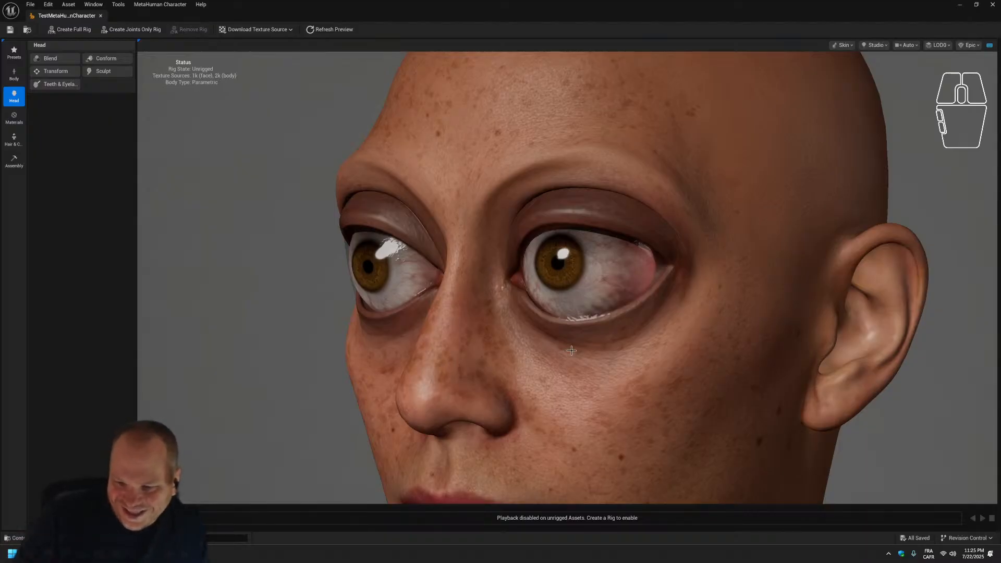
pyautogui.moveTo(336, 337); pyautogui.dragTo(333, 241)
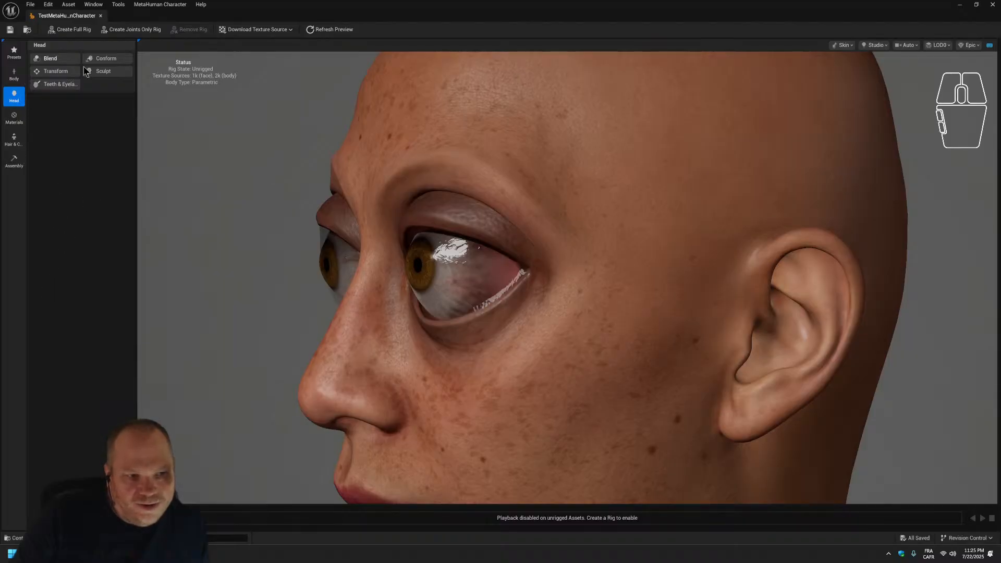
# Try to conform the head from template using the 001_HeadTest mesh, with Alignment Options set to None and Adapt Neck enabled.
pyautogui.click(102, 59)
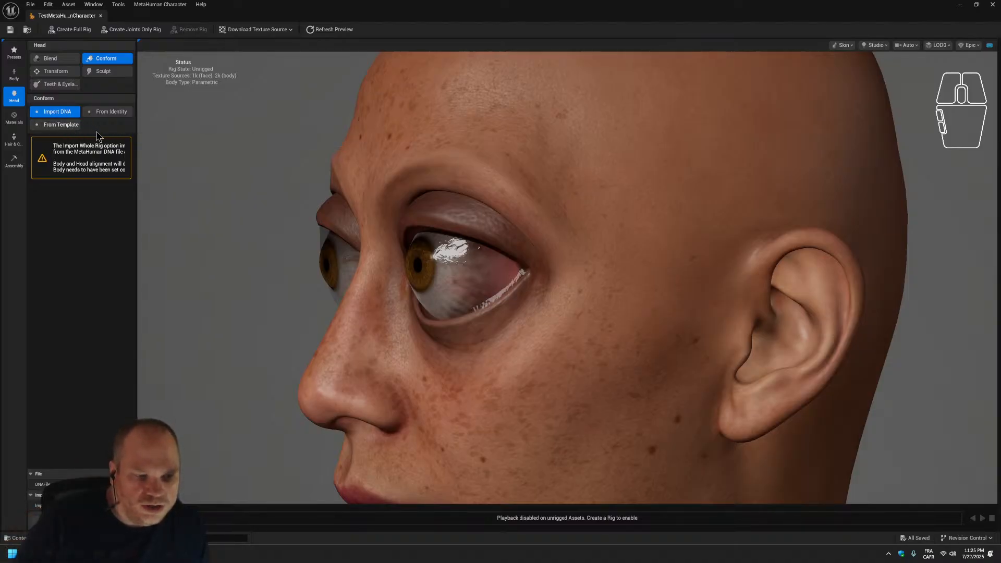
pyautogui.click(71, 125)
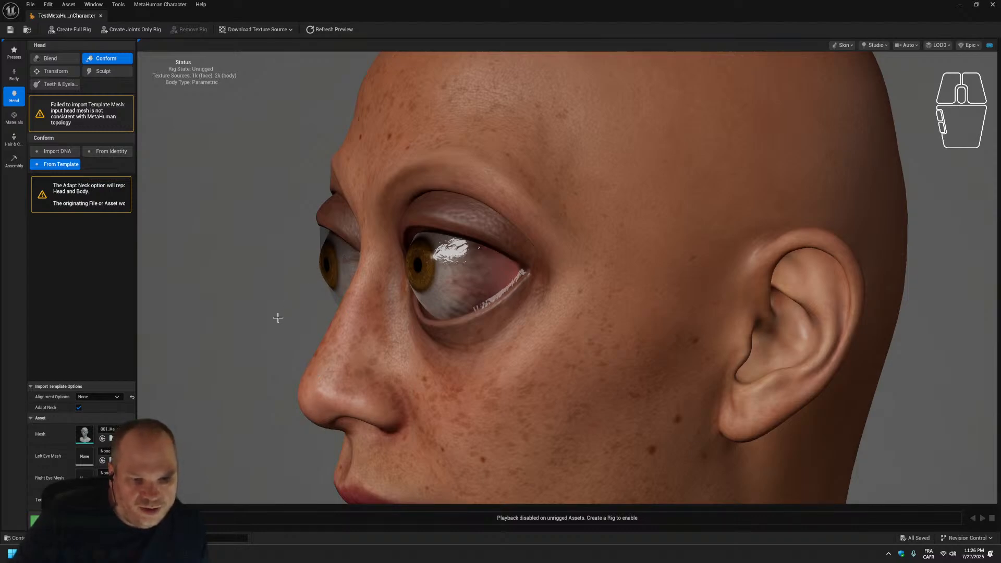
pyautogui.scroll(-5, 278, 318)
pyautogui.scroll(4, 278, 317)
pyautogui.scroll(-3, 278, 318)
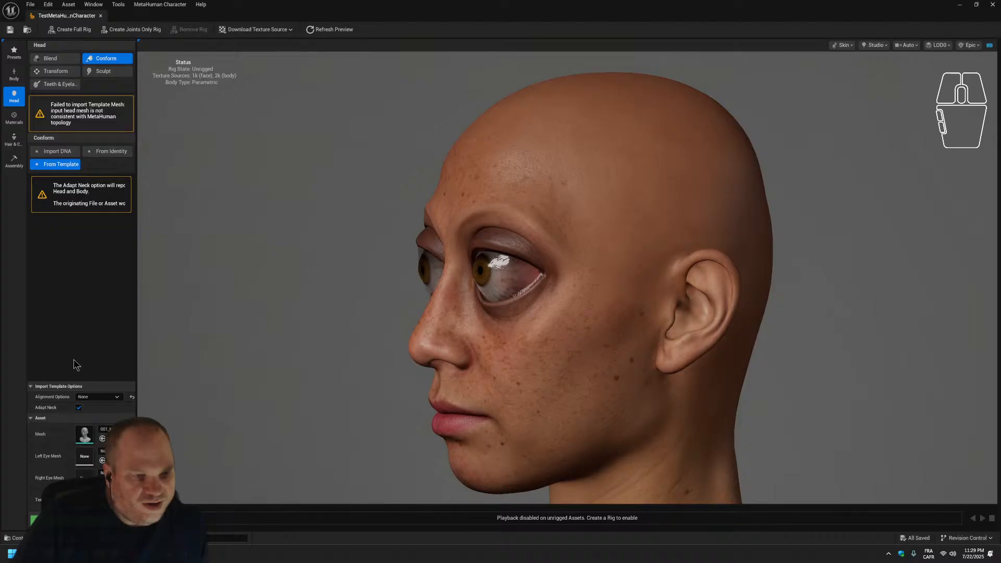
pyautogui.click(102, 59)
pyautogui.click(102, 61)
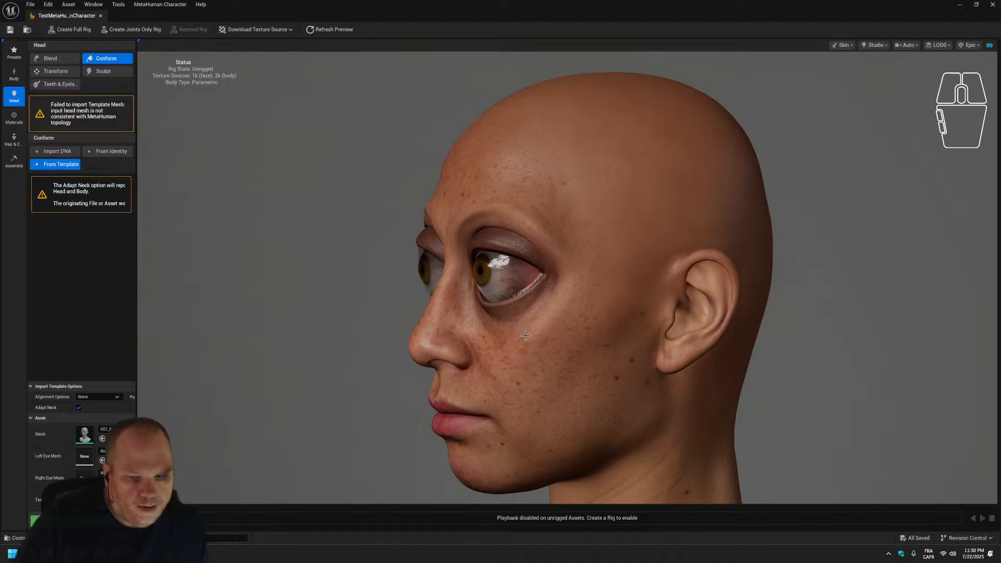
# Examine the character's head in profile and the outer corner of its eye up close.
pyautogui.scroll(-5, 513, 341)
pyautogui.scroll(5, 513, 340)
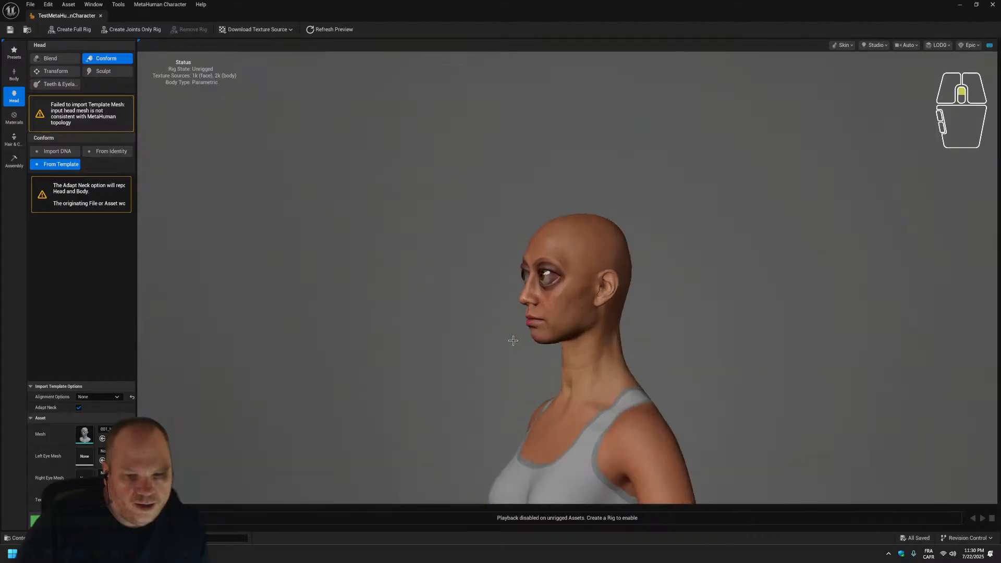
pyautogui.moveTo(502, 342); pyautogui.dragTo(543, 310)
pyautogui.scroll(6, 502, 309)
pyautogui.scroll(-6, 197, 129)
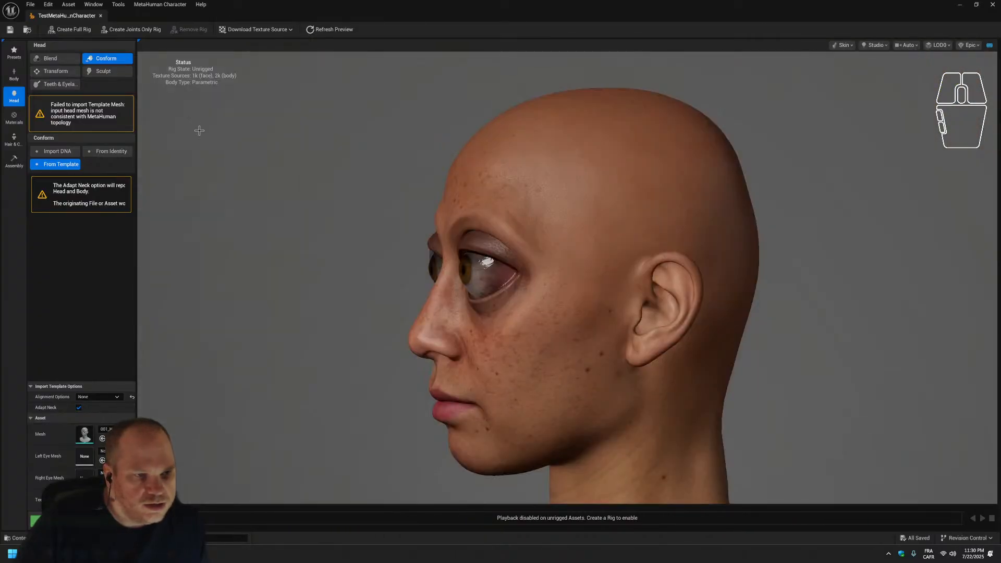
pyautogui.scroll(6, 201, 205)
pyautogui.moveTo(202, 206); pyautogui.dragTo(315, 248, button='middle')
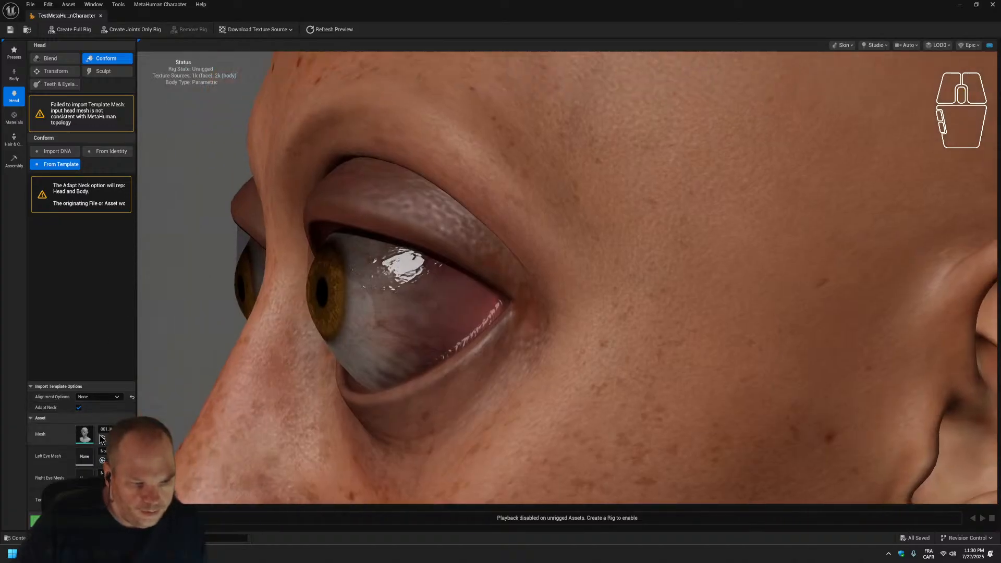
# Open the 001_HeadTest static mesh again to check its shape, and return to the main editor.
pyautogui.click(959, 4)
pyautogui.doubleClick(157, 390)
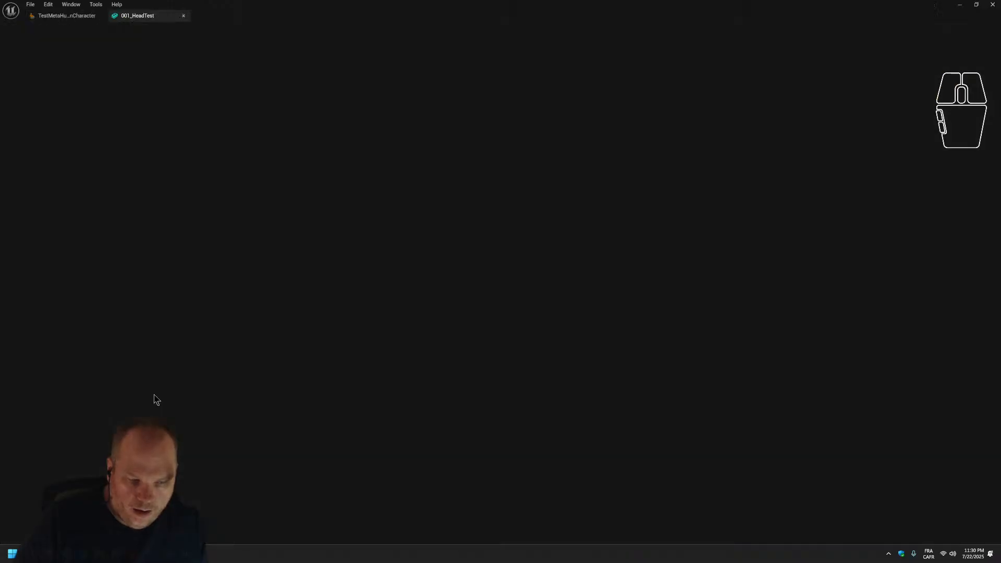
pyautogui.scroll(5, 361, 247)
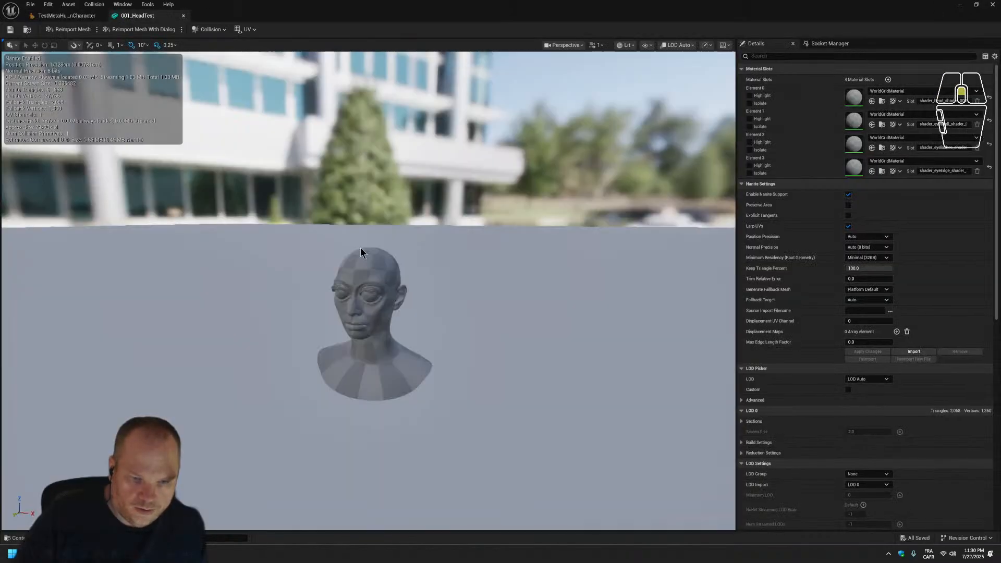
pyautogui.scroll(-6, 361, 247)
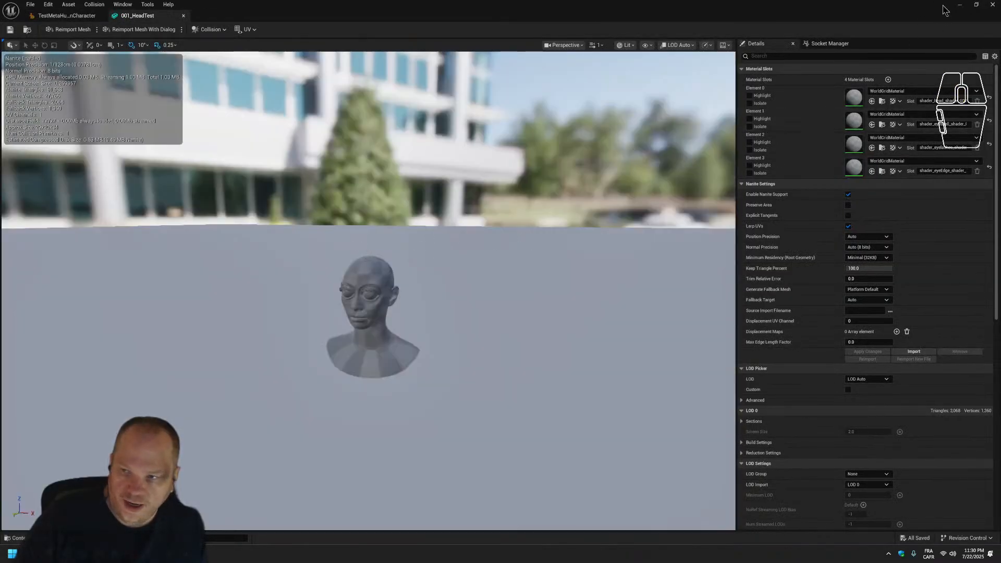
pyautogui.click(960, 5)
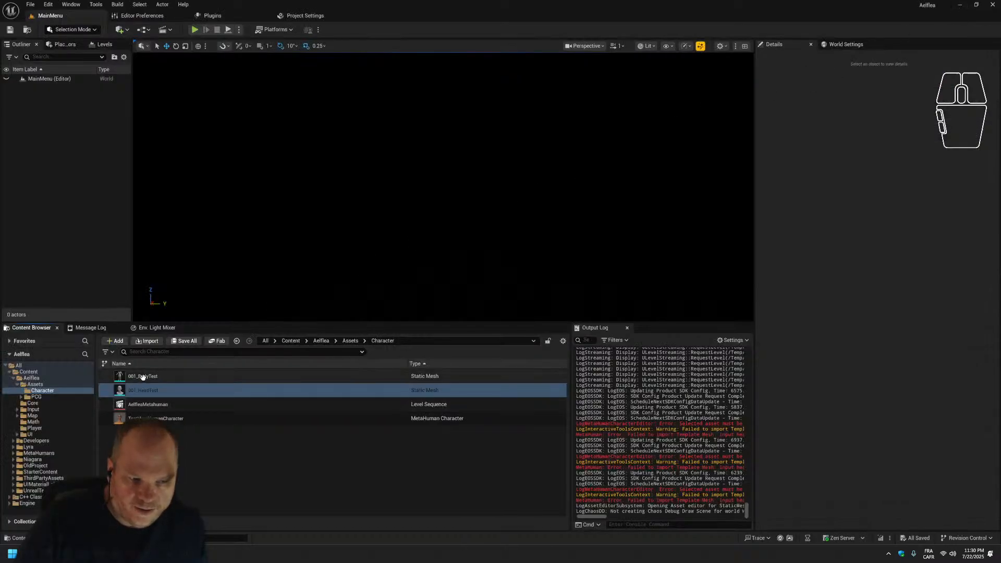
pyautogui.click(142, 436)
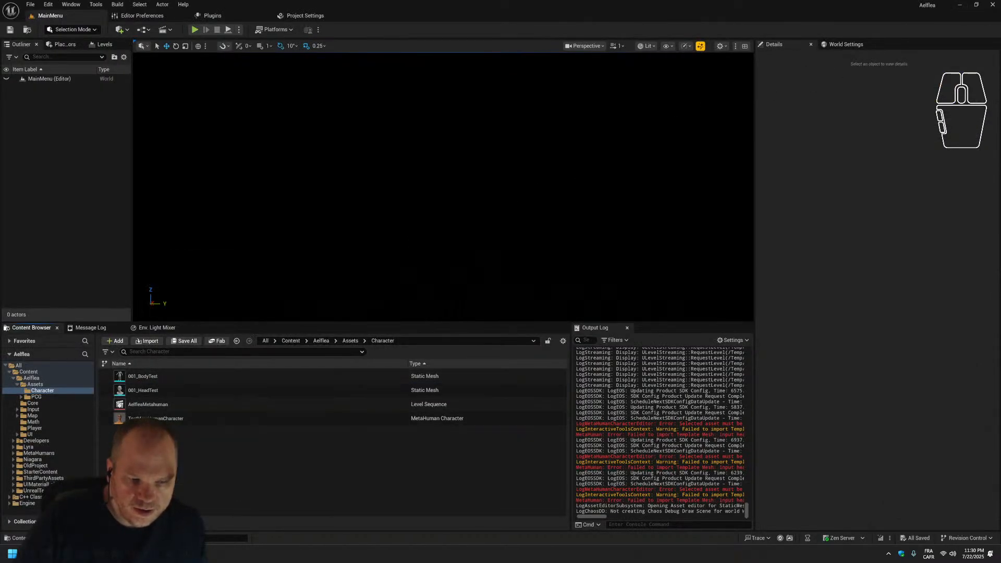
# Reopen TestMetaHumanCharacter, retry the head template import several times, and return to the main editor to check the logs.
pyautogui.doubleClick(156, 418)
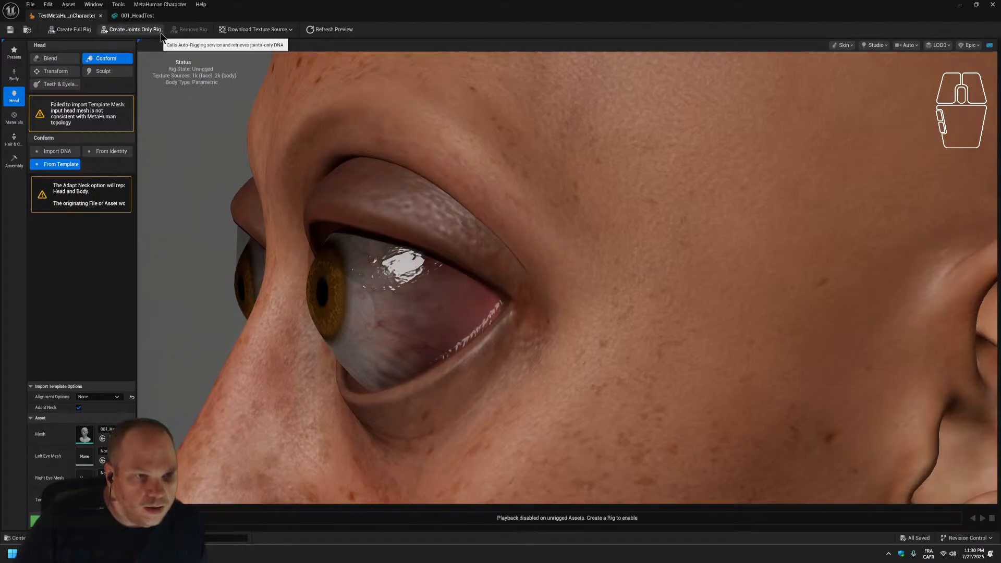
pyautogui.click(81, 520)
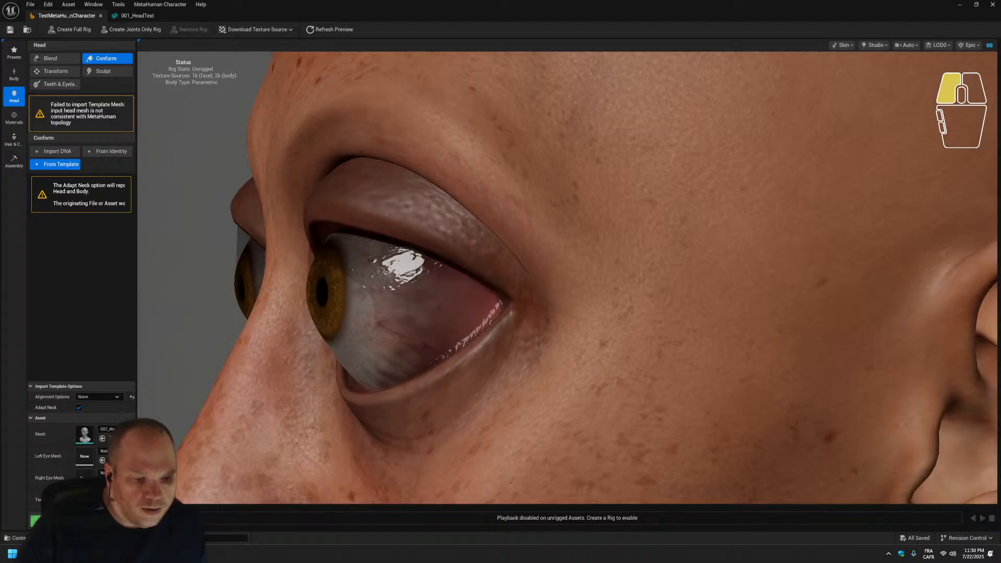
pyautogui.click(81, 520)
pyautogui.click(81, 521)
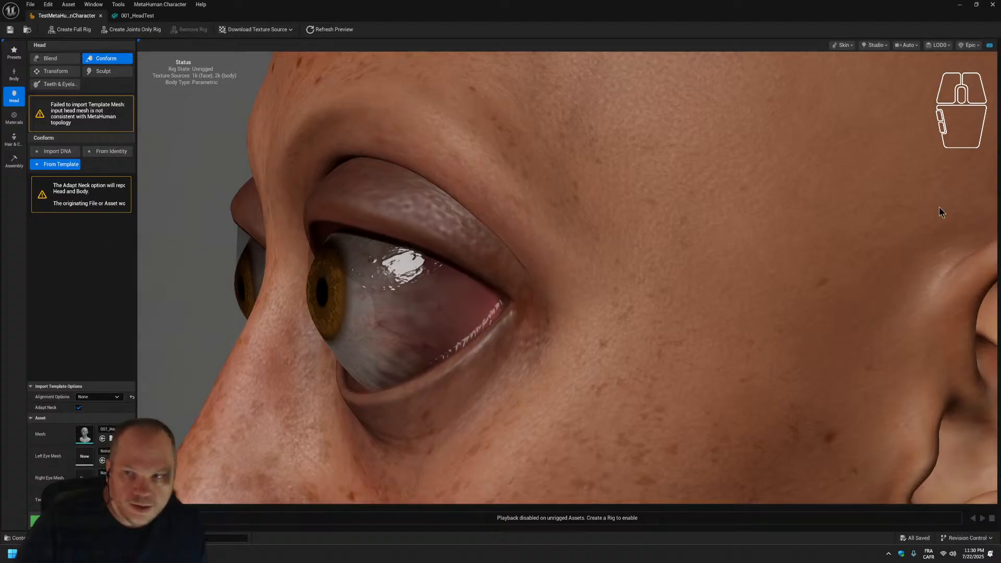
pyautogui.click(959, 4)
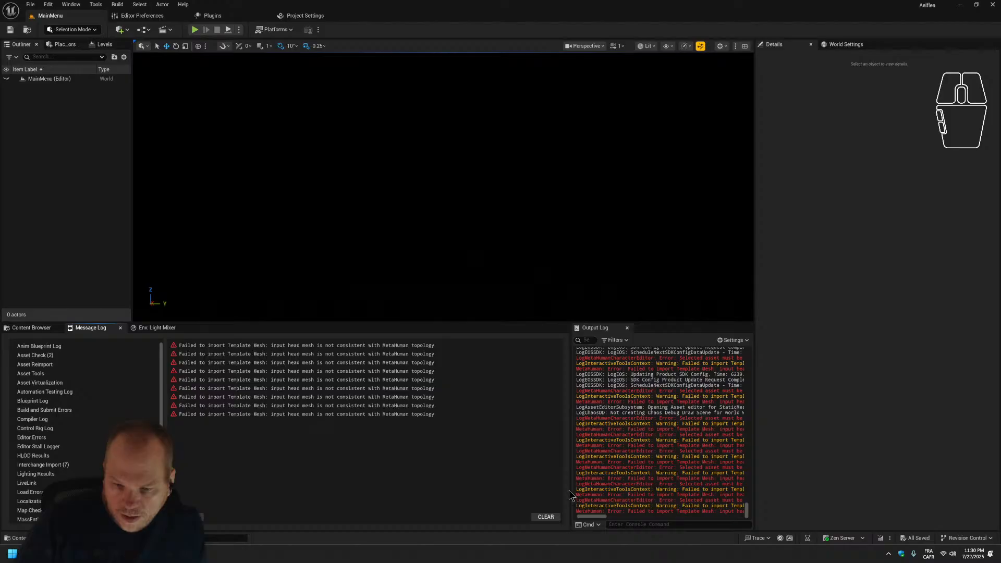
# Widen the Output Log to read the import errors, and switch to Blender to view the head from the front.
pyautogui.moveTo(570, 494); pyautogui.dragTo(410, 494)
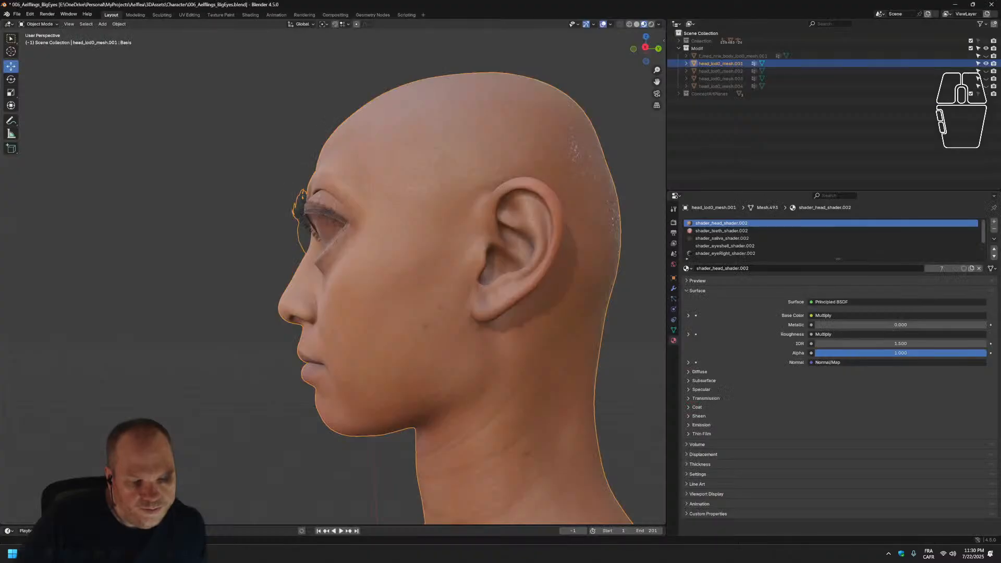
pyautogui.moveTo(258, 233); pyautogui.dragTo(362, 248, button='middle')
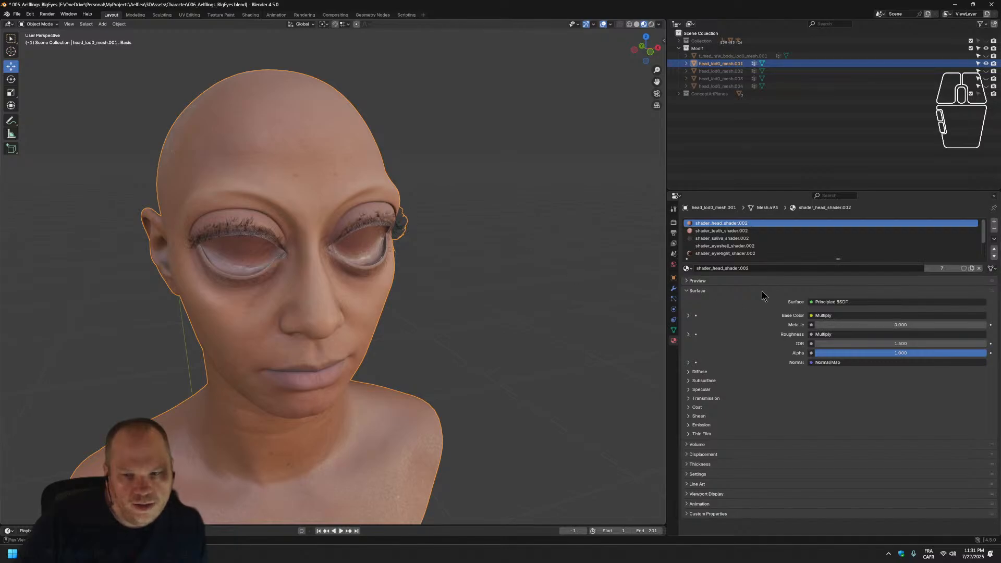
# Select all eyelash faces of head_lod0_mesh.001 in Edit Mode by their shader_eyelashes_shader.002 material.
pyautogui.click(737, 240)
pyautogui.scroll(-1, 737, 241)
pyautogui.scroll(-2, 738, 245)
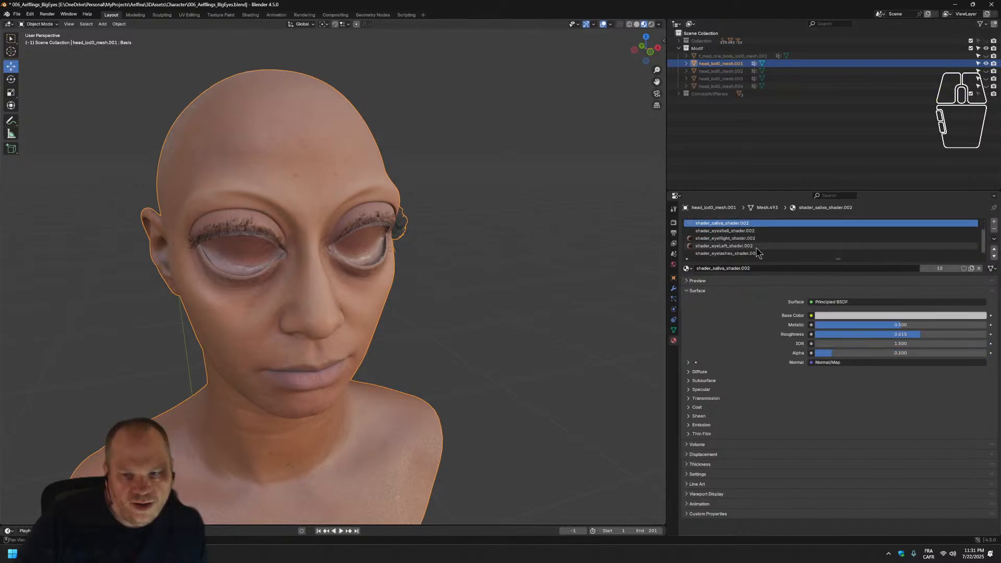
pyautogui.click(752, 248)
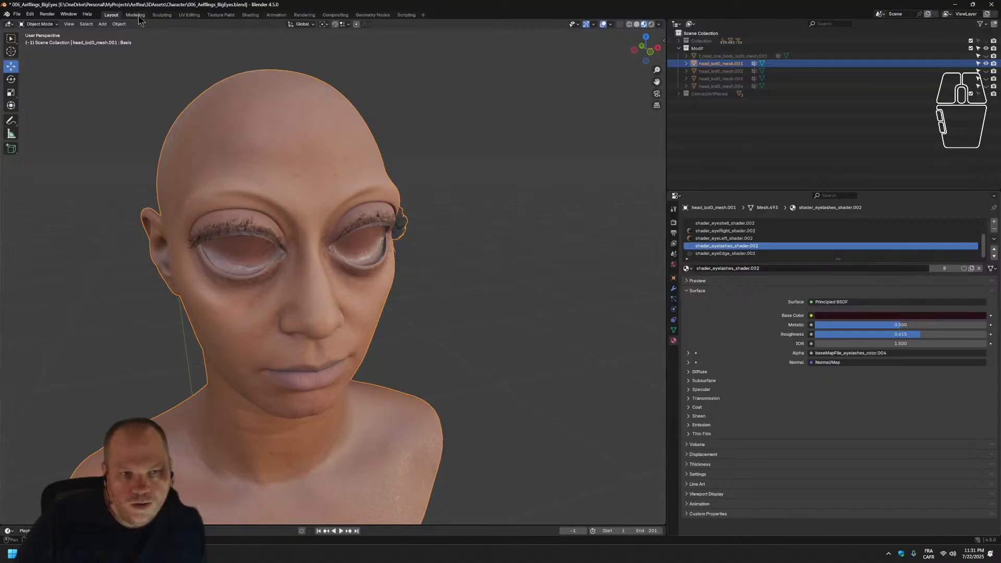
pyautogui.hotkey('ctrl', 'pagedown')
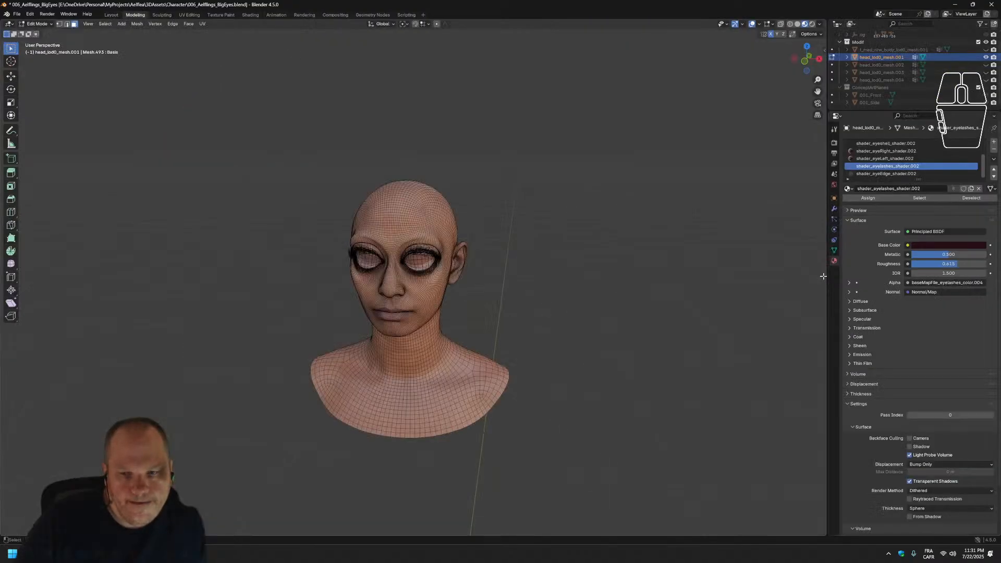
pyautogui.scroll(6, 510, 235)
pyautogui.scroll(2, 510, 235)
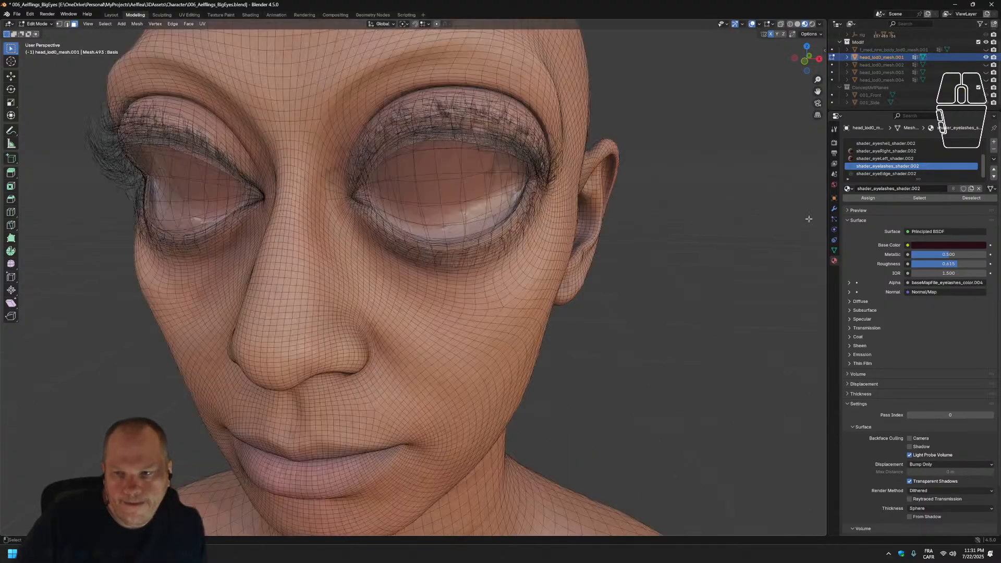
pyautogui.click(919, 198)
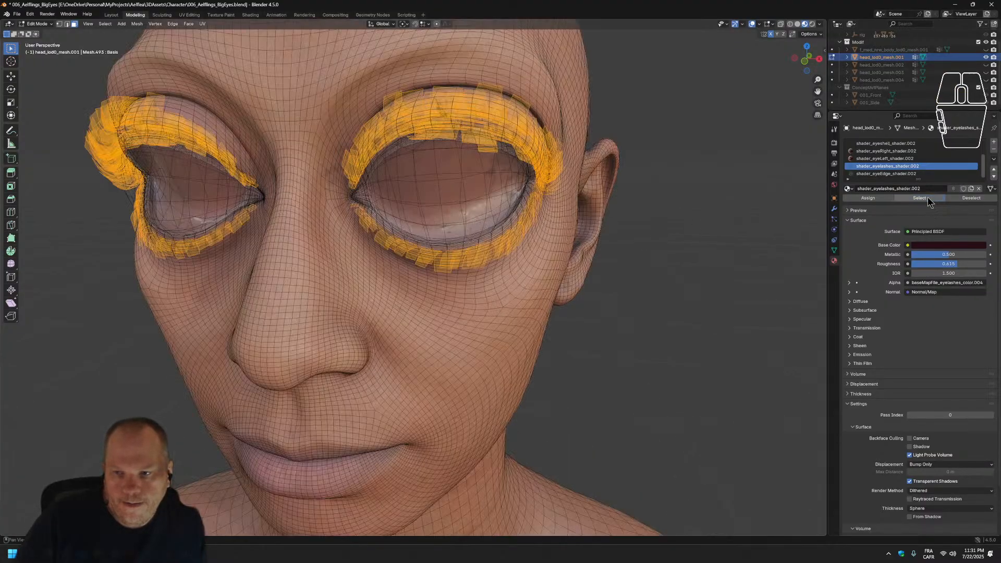
# Separate the selected eyelash faces from the head into their own object and hide that object.
pyautogui.scroll(-3, 588, 288)
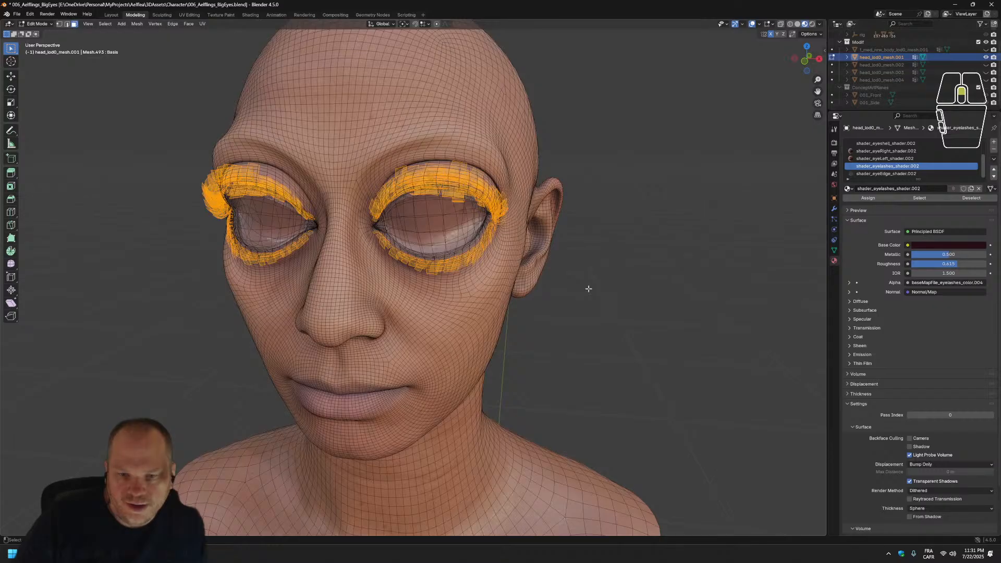
pyautogui.scroll(5, 588, 289)
pyautogui.press('KP_Decimal')
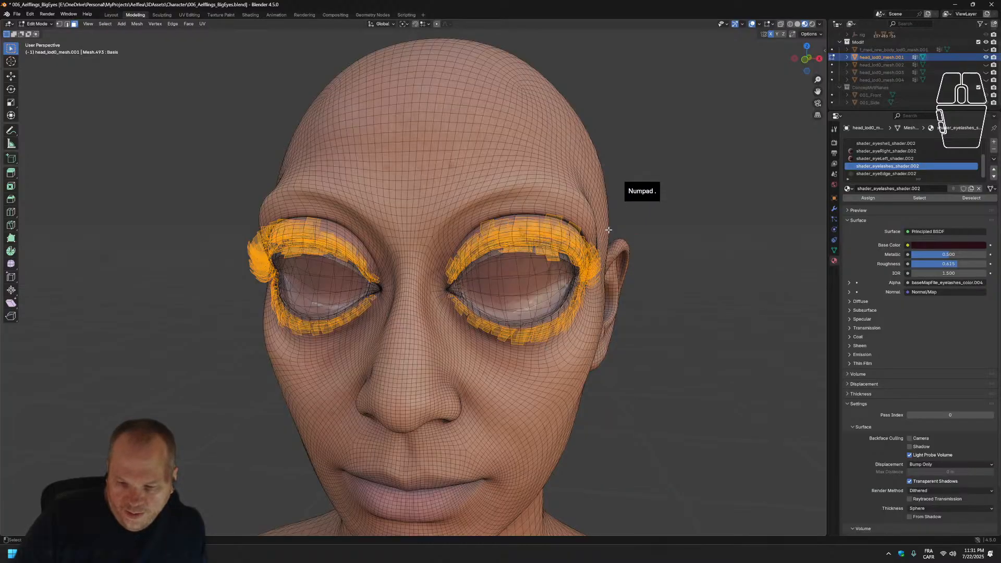
pyautogui.scroll(-1, 654, 296)
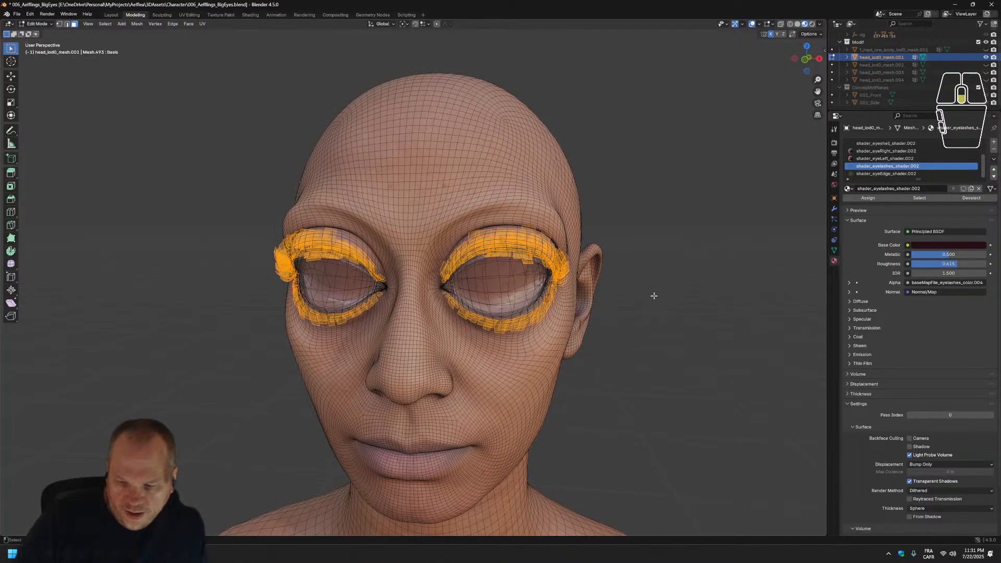
pyautogui.moveTo(654, 296)
pyautogui.mouseDown(button='middle')
pyautogui.moveTo(662, 288)
pyautogui.moveTo(646, 279)
pyautogui.moveTo(659, 272)
pyautogui.moveTo(646, 291)
pyautogui.moveTo(610, 297)
pyautogui.moveTo(644, 287)
pyautogui.moveTo(653, 298)
pyautogui.moveTo(706, 302)
pyautogui.moveTo(624, 284)
pyautogui.moveTo(574, 290)
pyautogui.moveTo(658, 294)
pyautogui.moveTo(655, 286)
pyautogui.mouseUp(button='middle')
pyautogui.scroll(2, 655, 286)
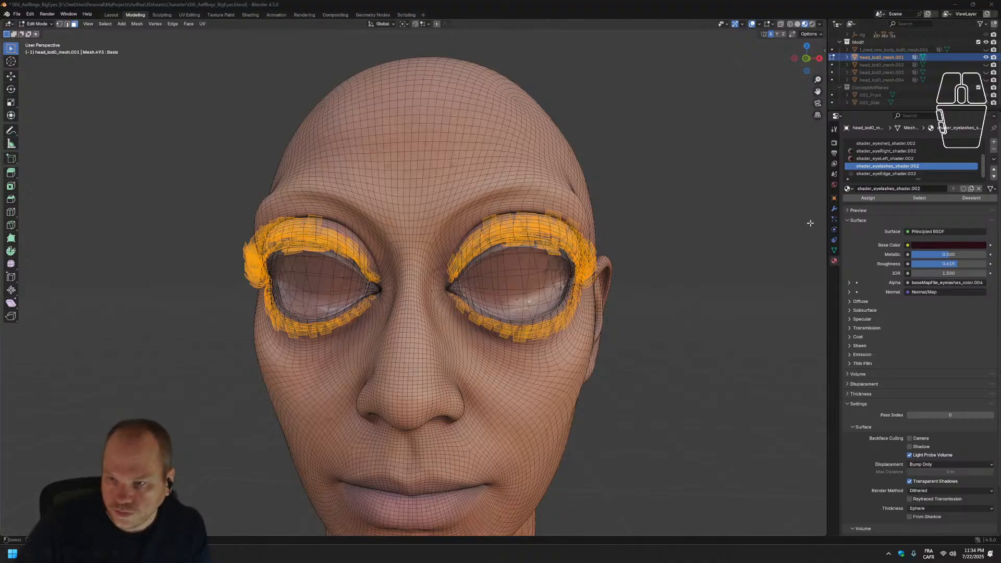
pyautogui.hotkey('ctrl', 'f')
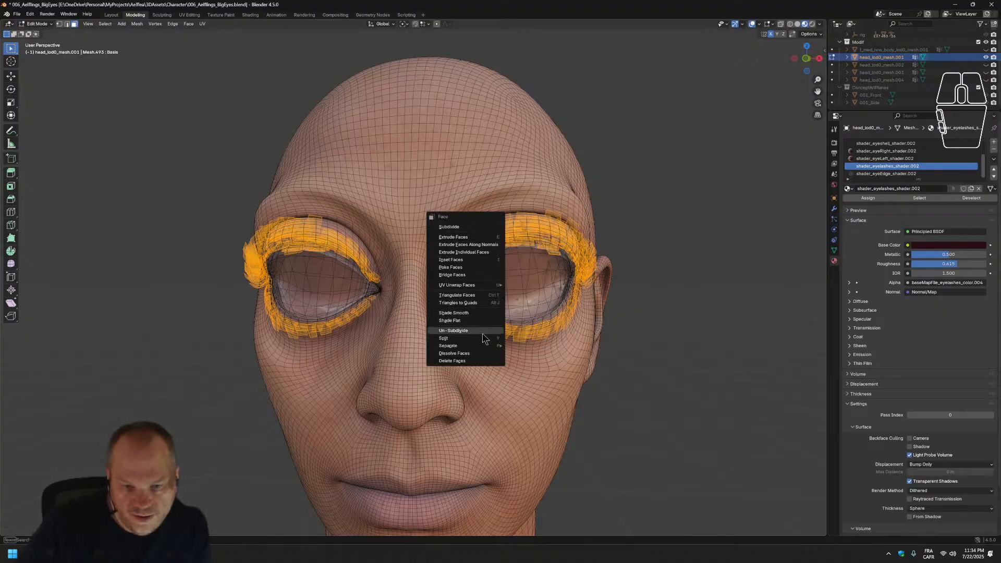
pyautogui.moveTo(477, 350)
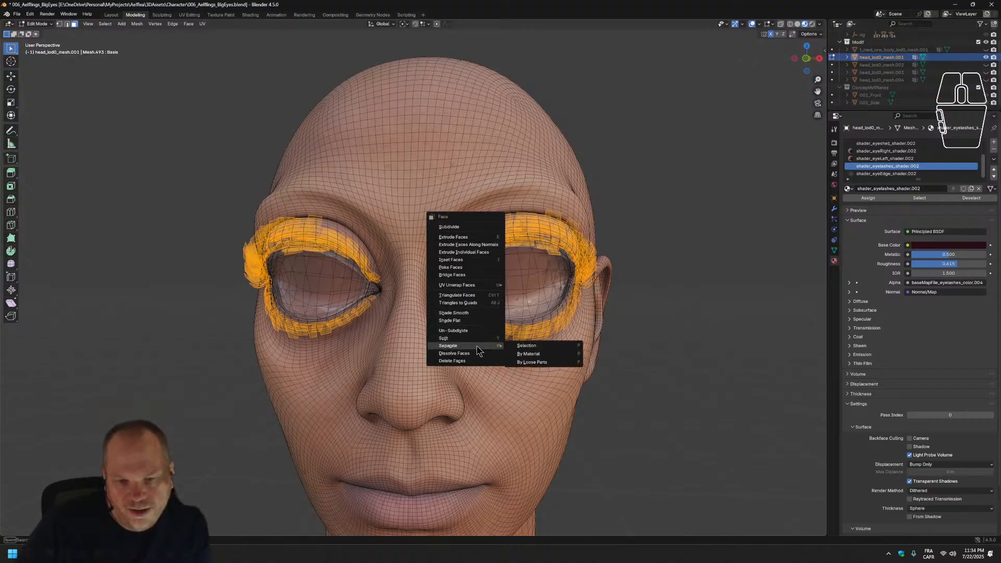
pyautogui.click(541, 345)
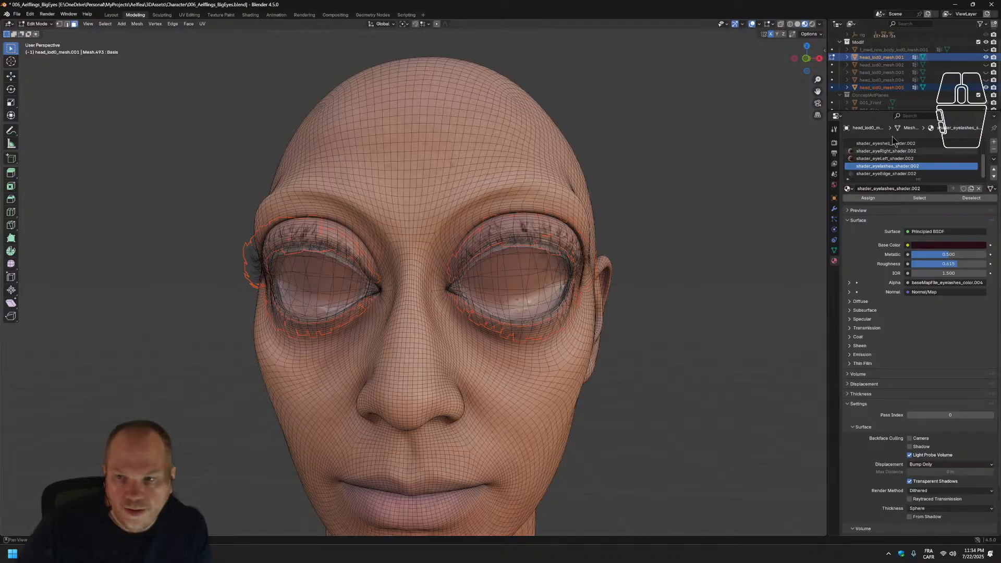
pyautogui.click(986, 88)
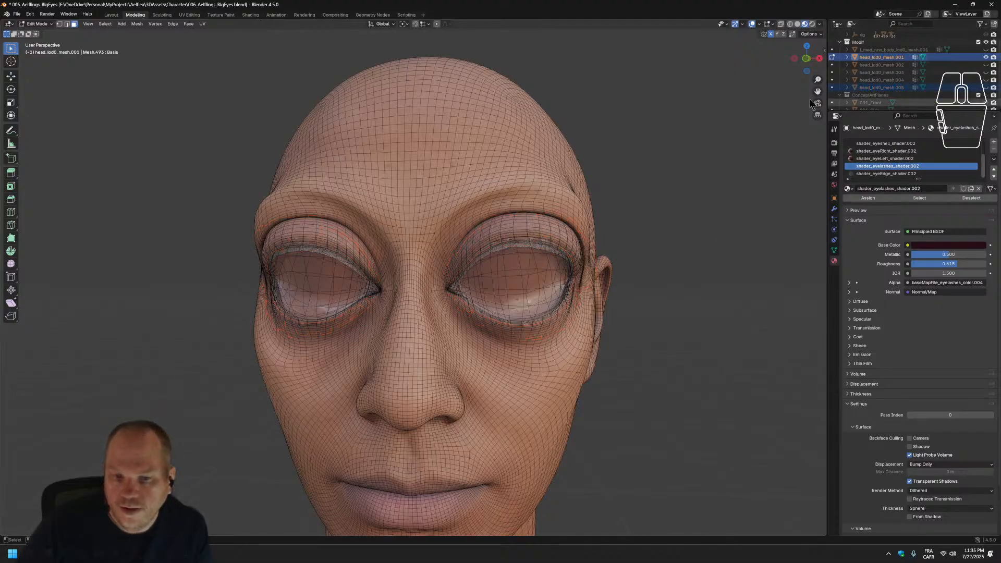
# Check the head without its eyelashes and export it as FBX, overwriting 001_HeadTest.fbx with Selected Objects and Mesh as the limits.
pyautogui.click(434, 142)
pyautogui.scroll(-3, 623, 235)
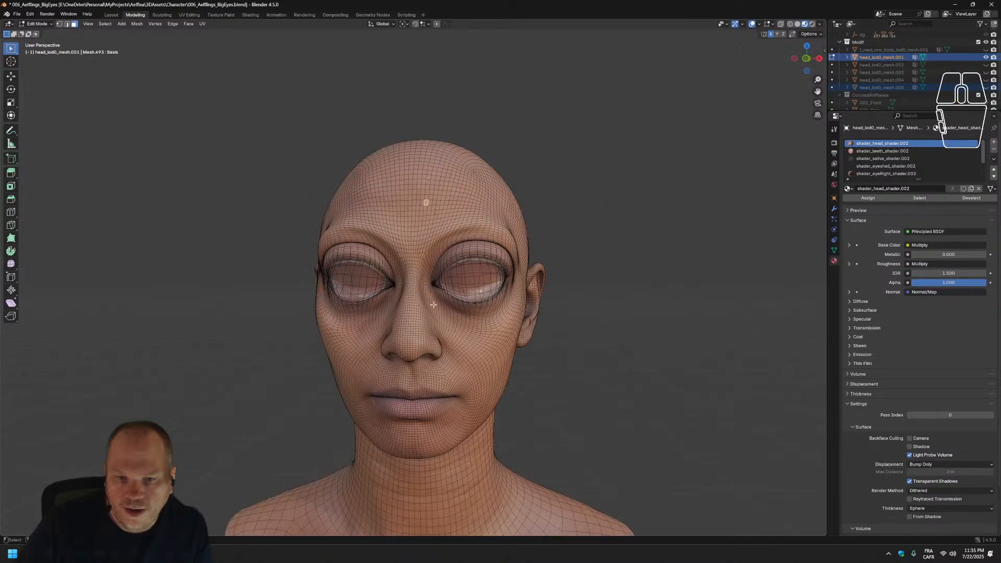
pyautogui.moveTo(610, 309); pyautogui.dragTo(553, 298, button='middle')
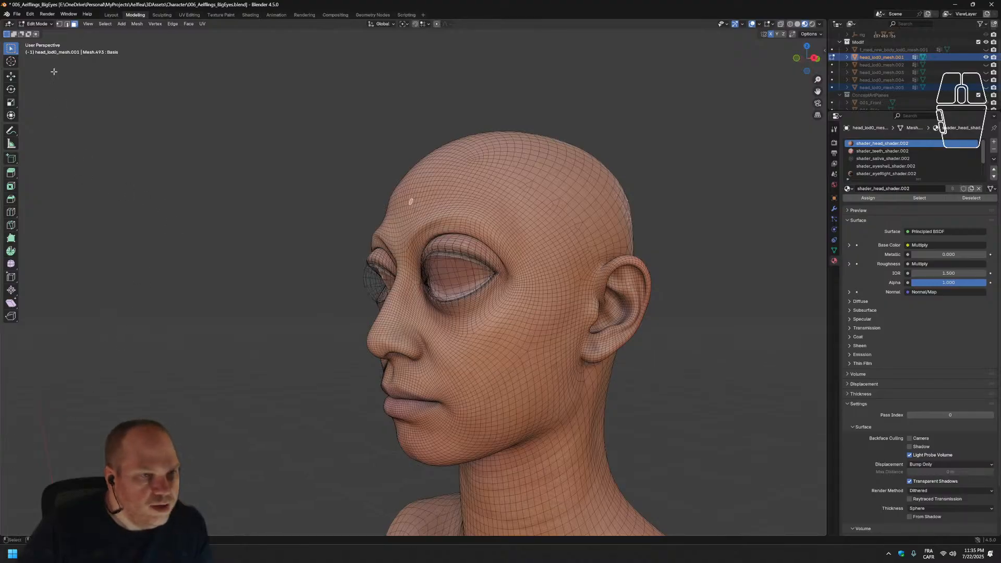
pyautogui.click(18, 14)
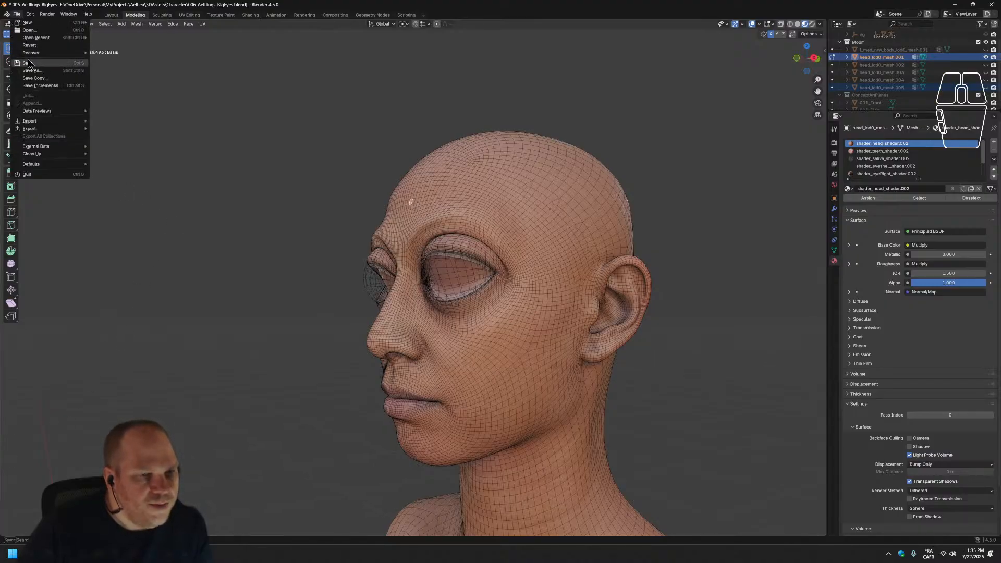
pyautogui.moveTo(41, 129)
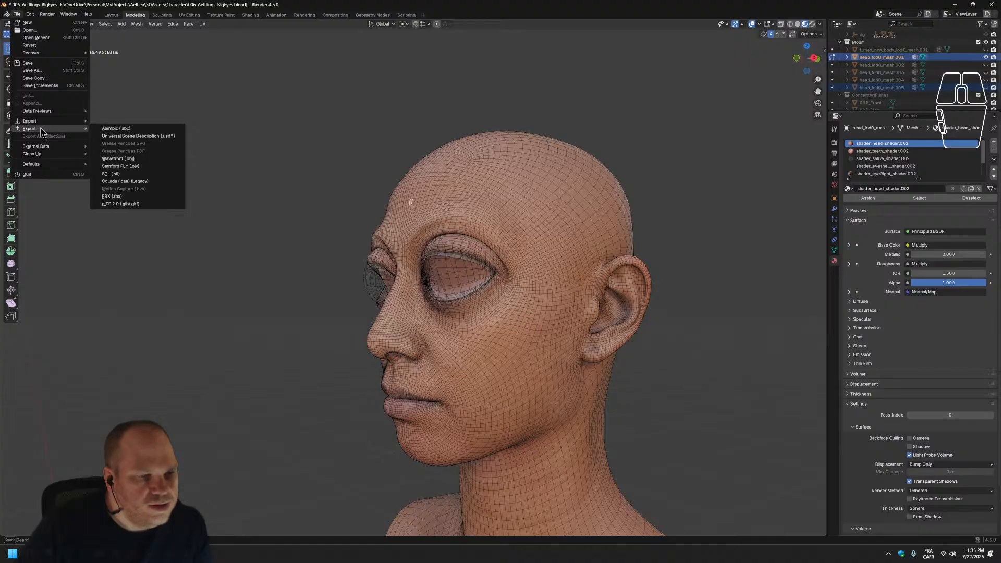
pyautogui.click(132, 200)
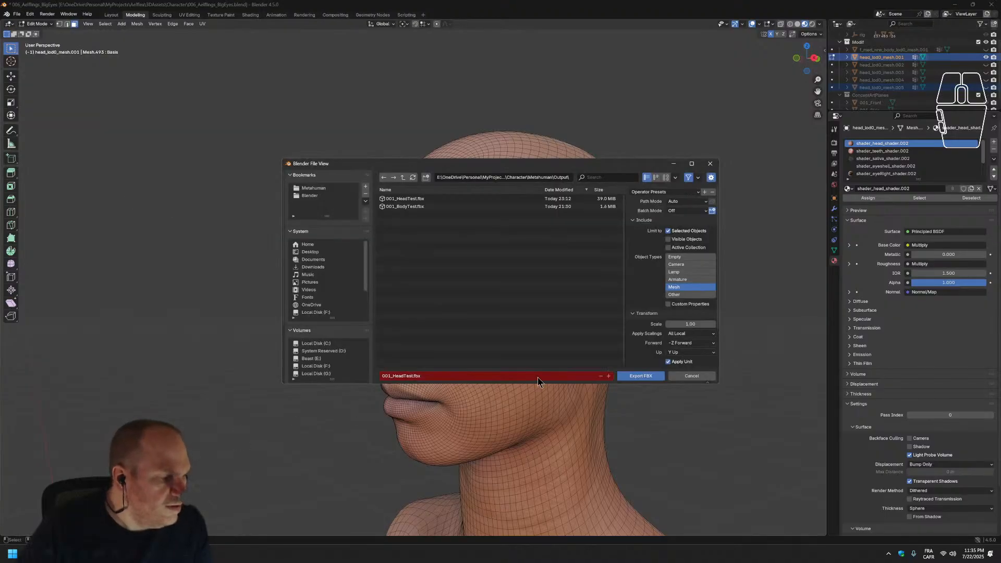
pyautogui.click(405, 199)
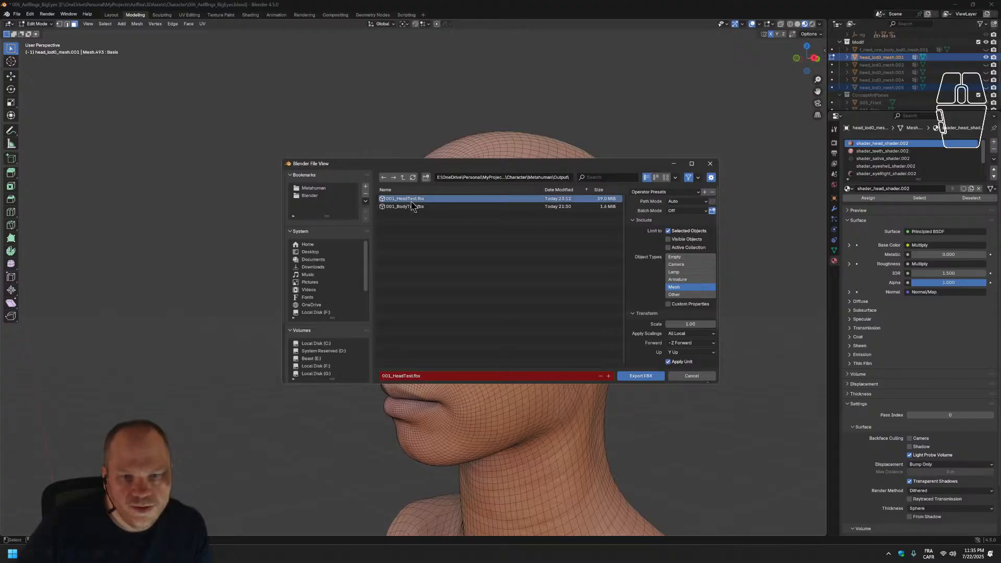
pyautogui.click(637, 376)
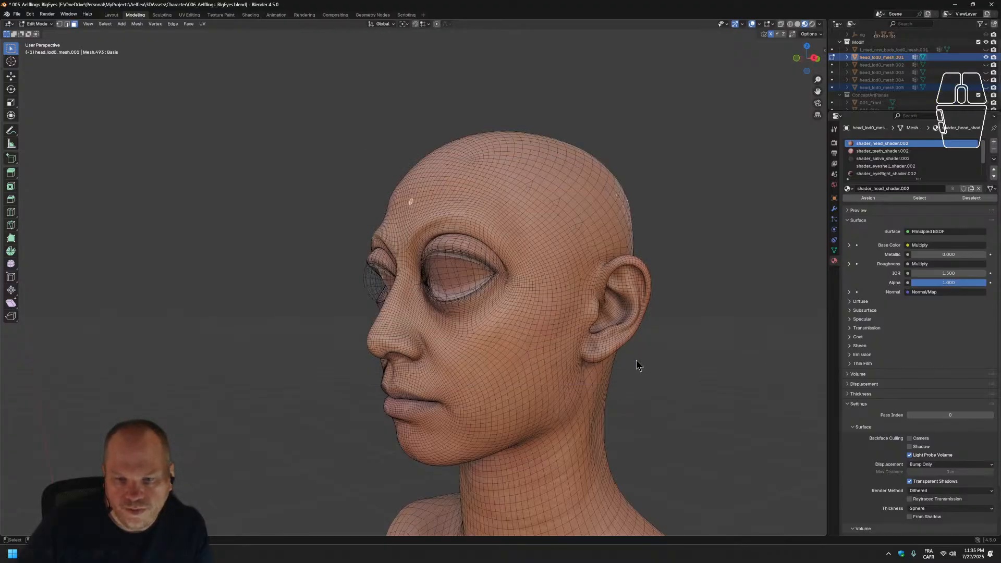
# Switch to Unreal's main editor and reimport the 001_HeadTest static mesh from the Character folder.
pyautogui.click(205, 553)
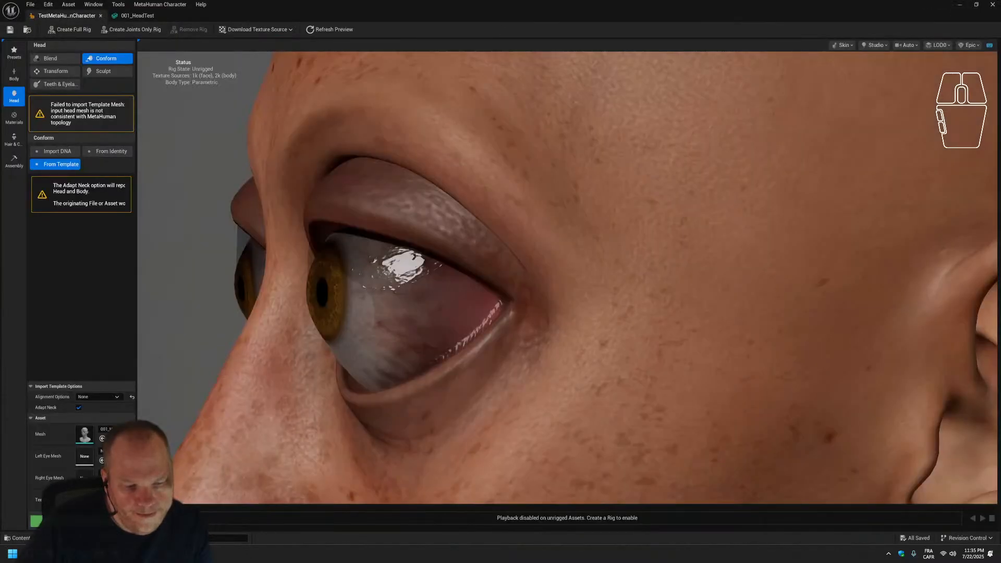
pyautogui.moveTo(205, 553)
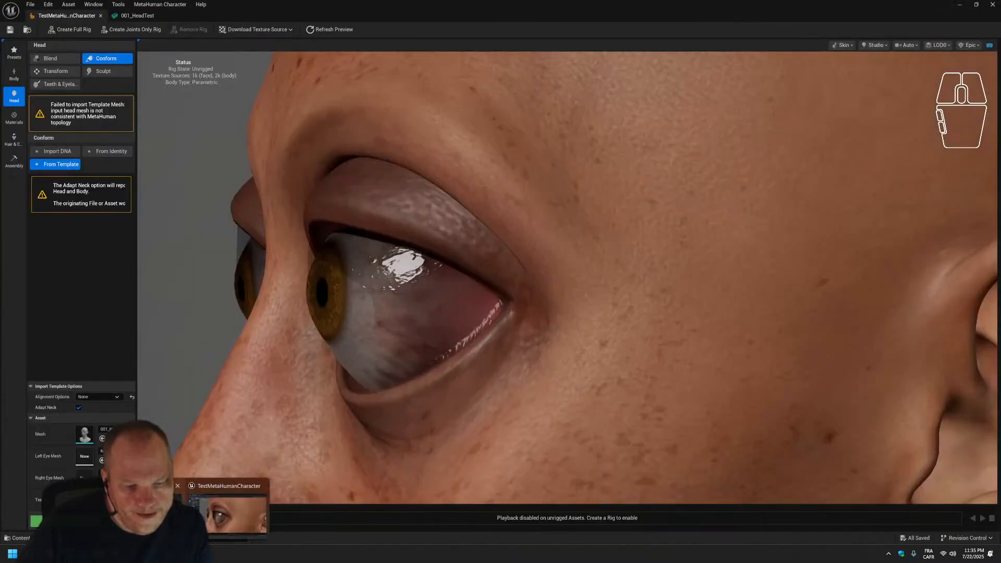
pyautogui.click(224, 517)
pyautogui.click(960, 5)
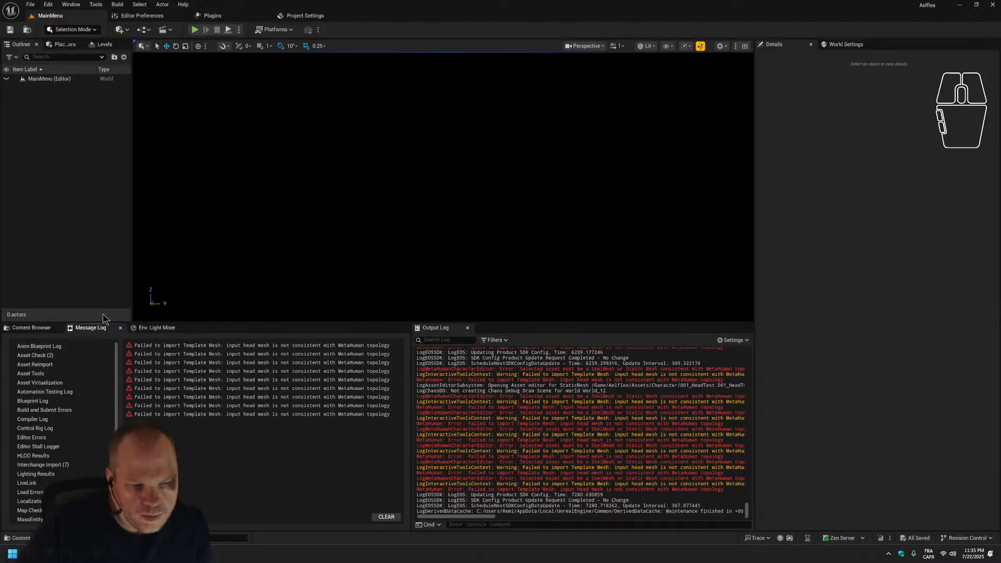
pyautogui.click(47, 330)
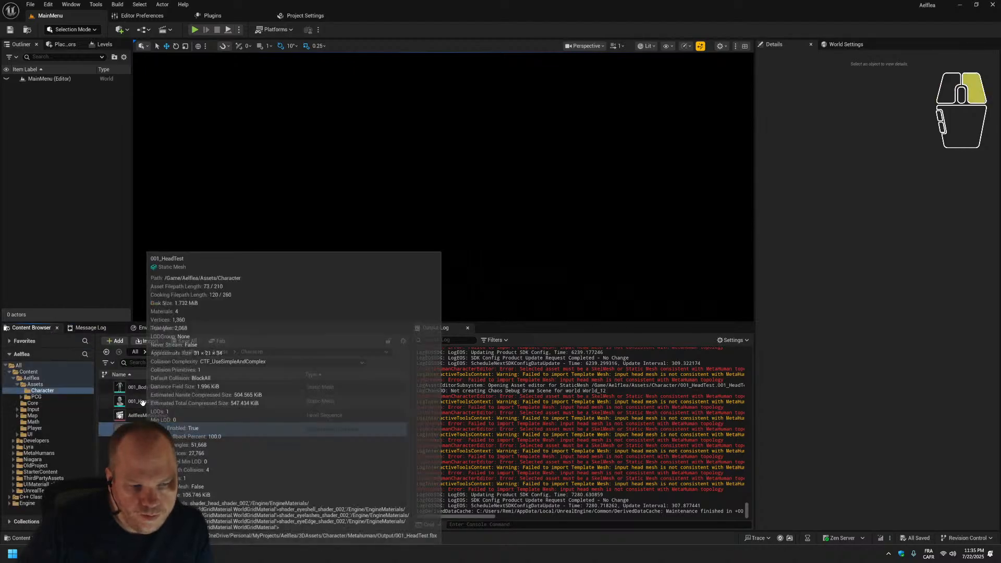
pyautogui.rightClick(142, 401)
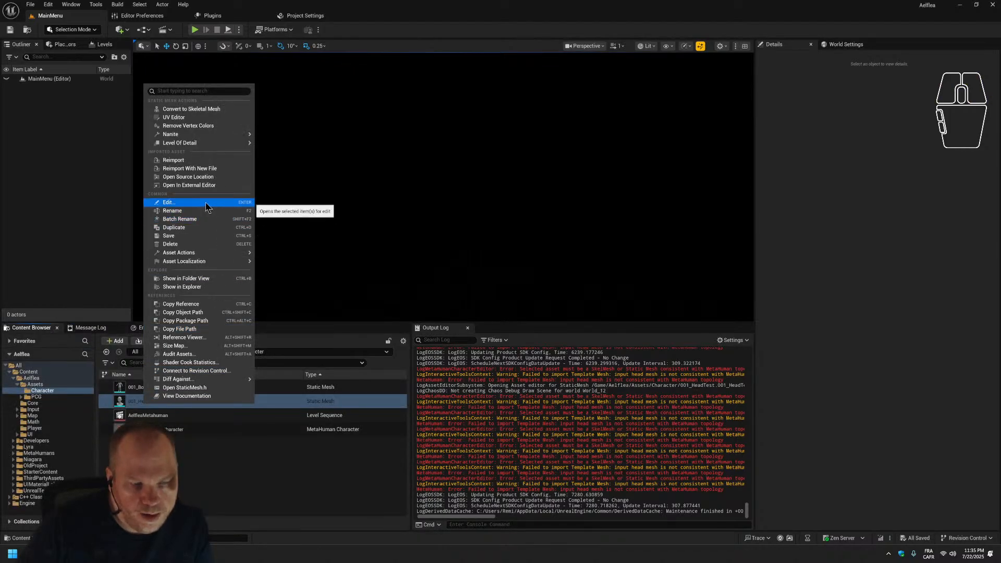
pyautogui.click(195, 159)
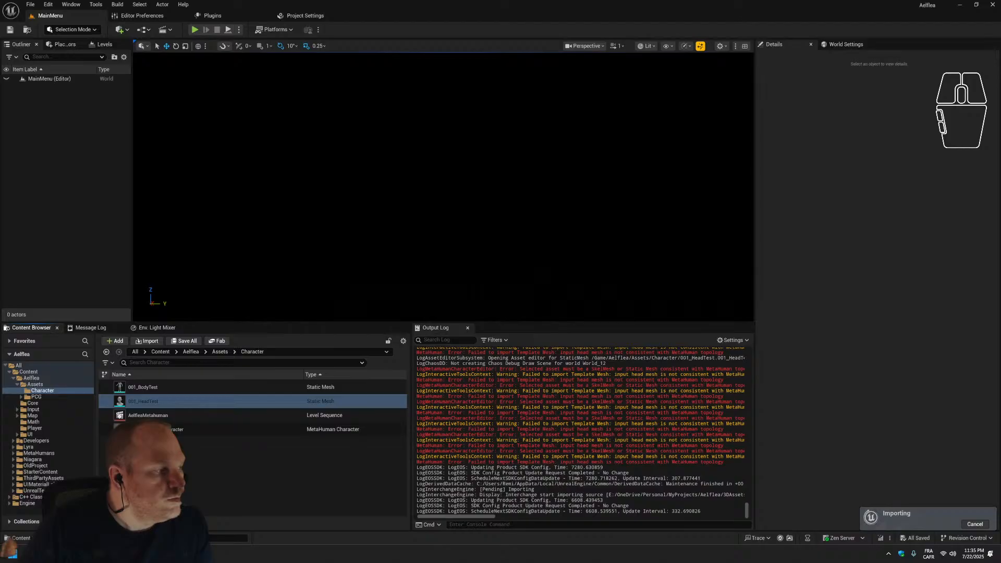
# Open the reimported 001_HeadTest mesh, examine its eye area up close, and return to the main editor.
pyautogui.doubleClick(136, 402)
pyautogui.scroll(5, 365, 310)
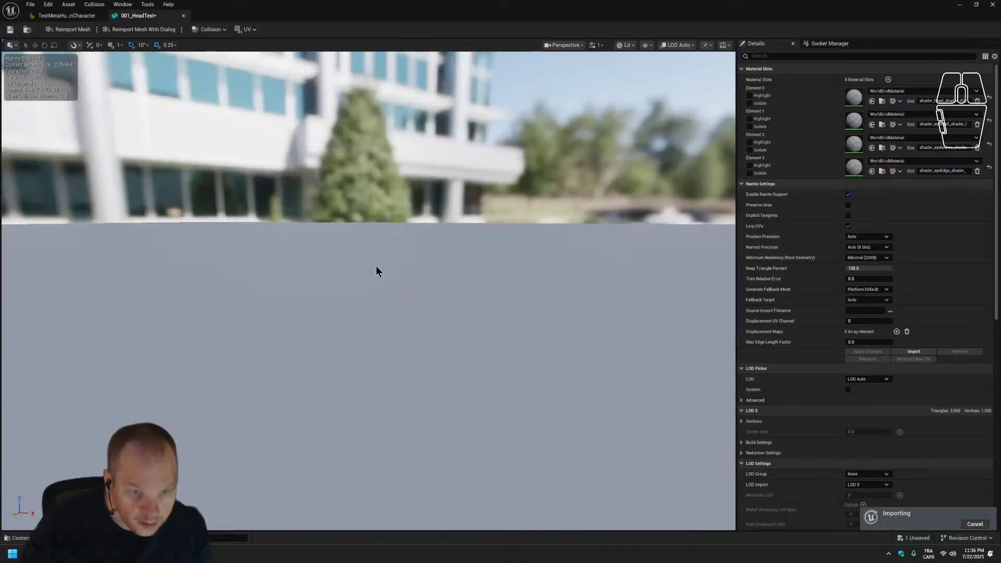
pyautogui.scroll(4, 376, 266)
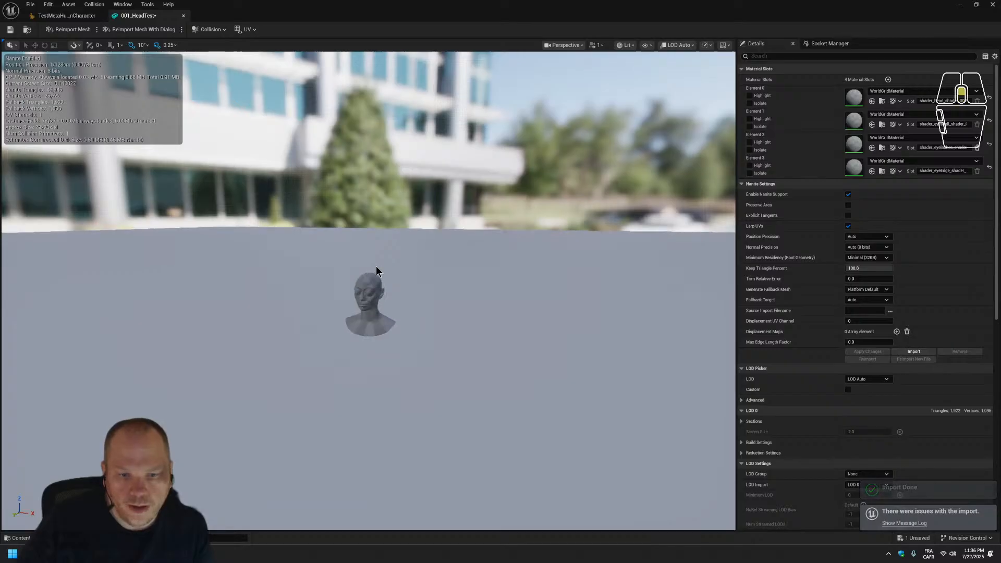
pyautogui.scroll(5, 376, 266)
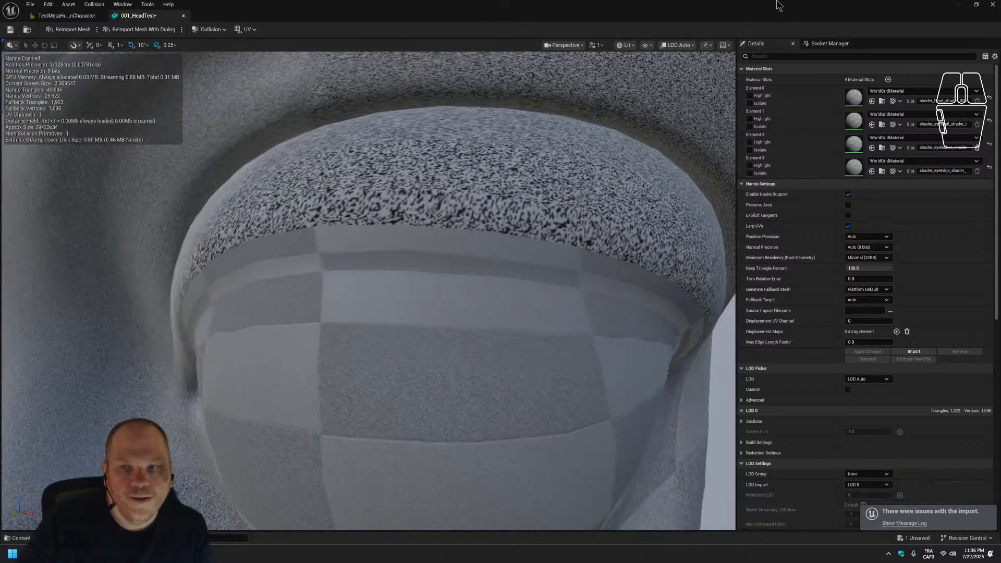
pyautogui.click(960, 5)
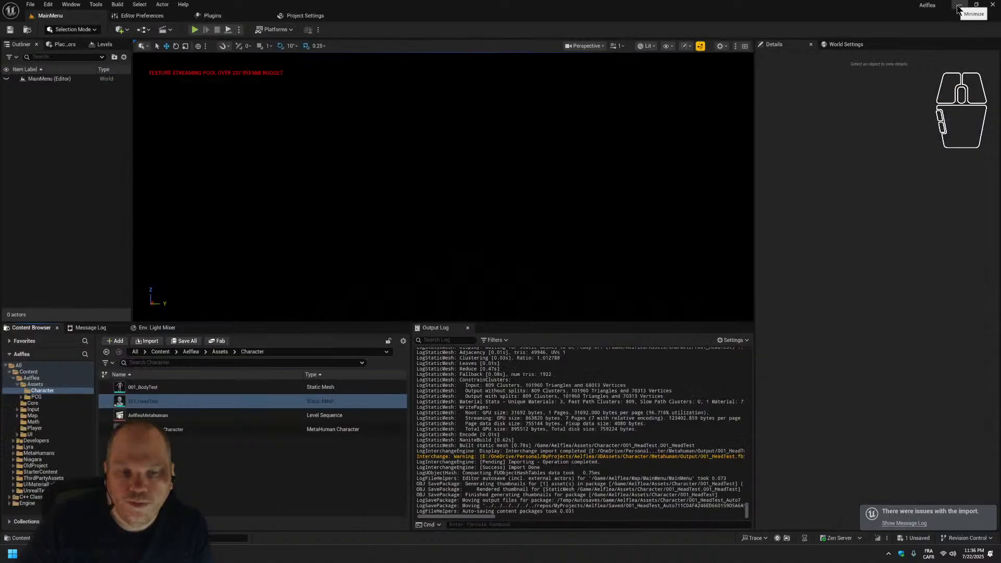
# Reopen TestMetaHumanCharacter, try the template import with the eyelash-free head mesh, and return to the main editor's Message Log.
pyautogui.doubleClick(262, 431)
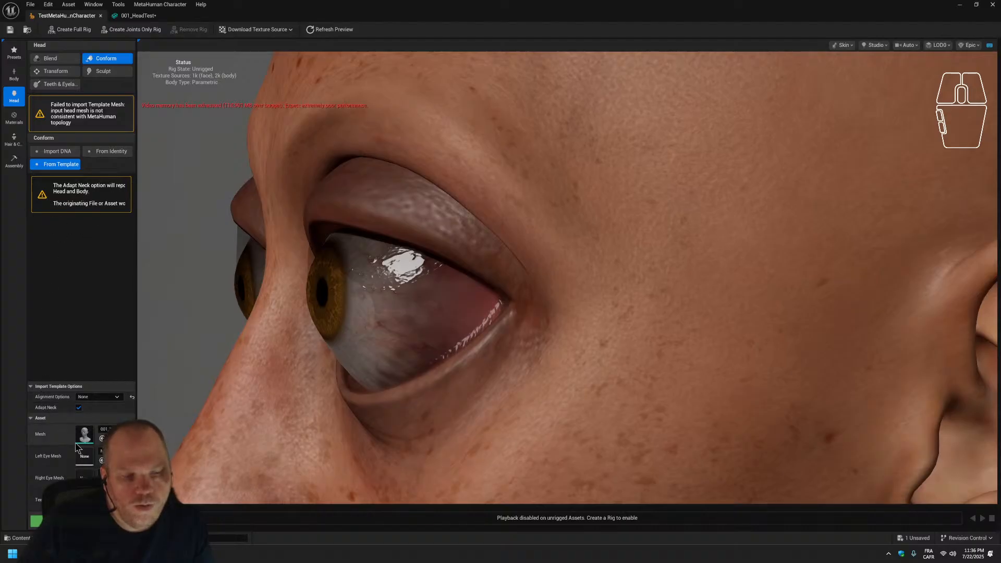
pyautogui.click(44, 521)
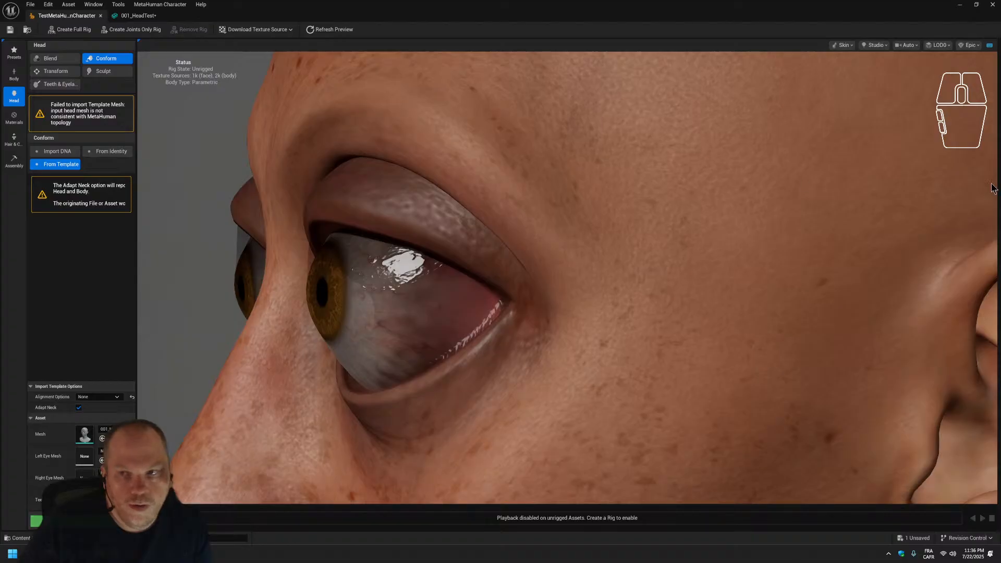
pyautogui.click(959, 5)
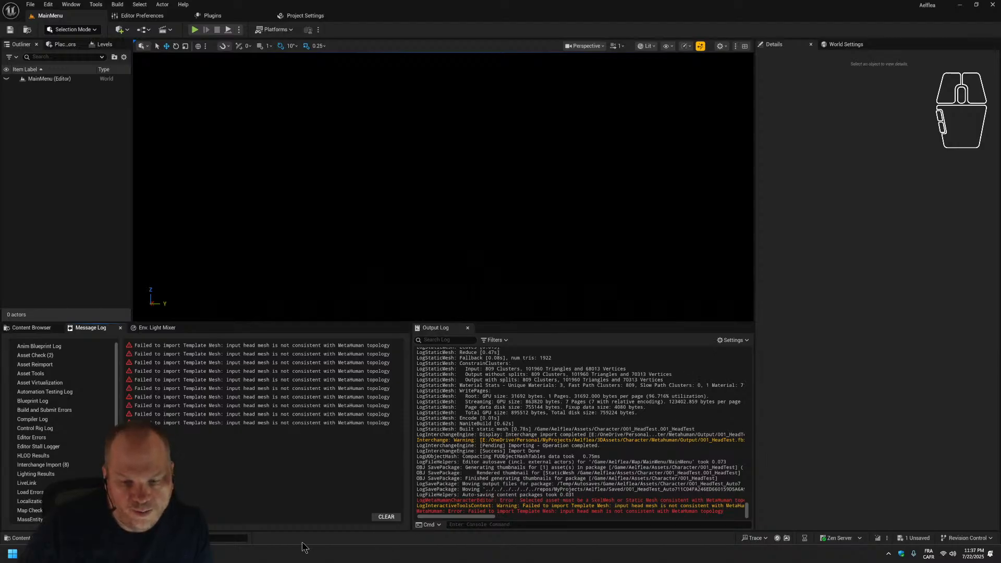
# Compare the eye area of the Blender head mesh with the eyes of TestMetaHumanCharacter in Unreal.
pyautogui.click(190, 553)
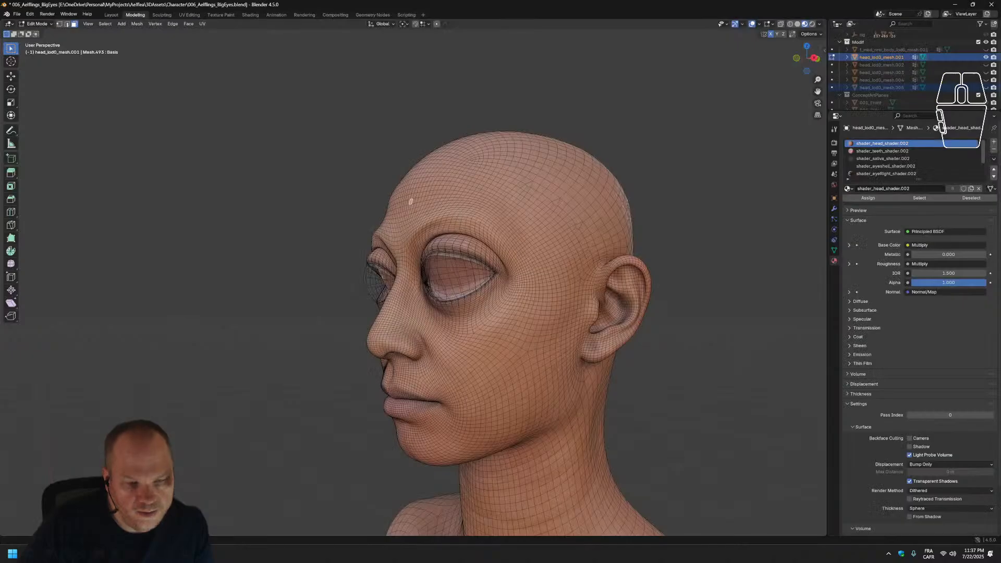
pyautogui.scroll(2, 490, 295)
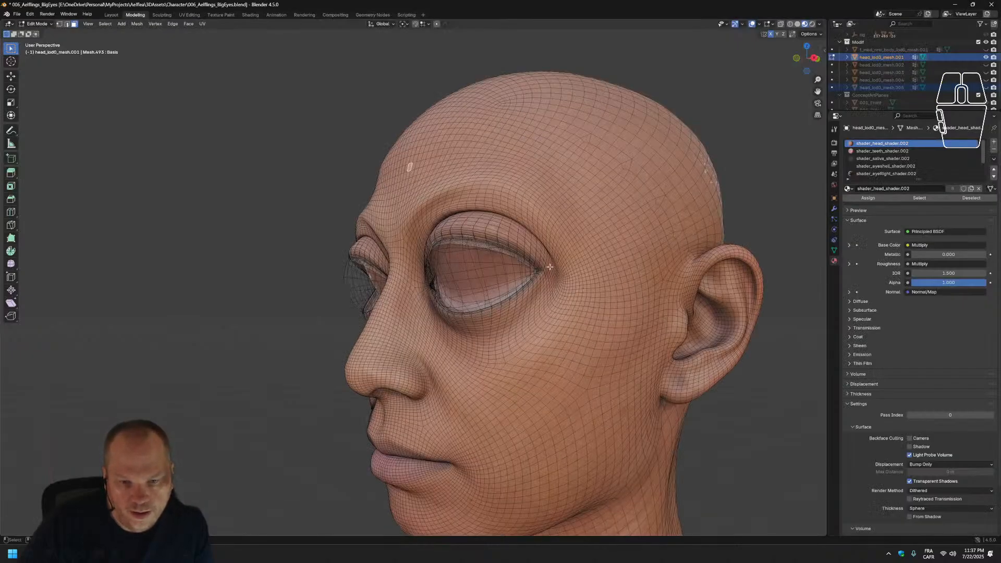
pyautogui.click(228, 553)
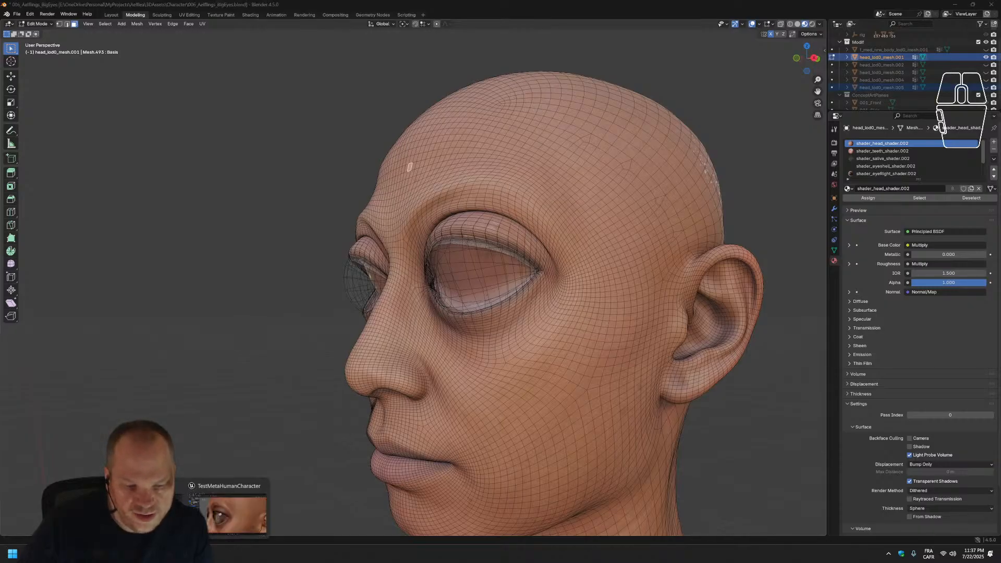
pyautogui.click(229, 513)
pyautogui.scroll(2, 425, 373)
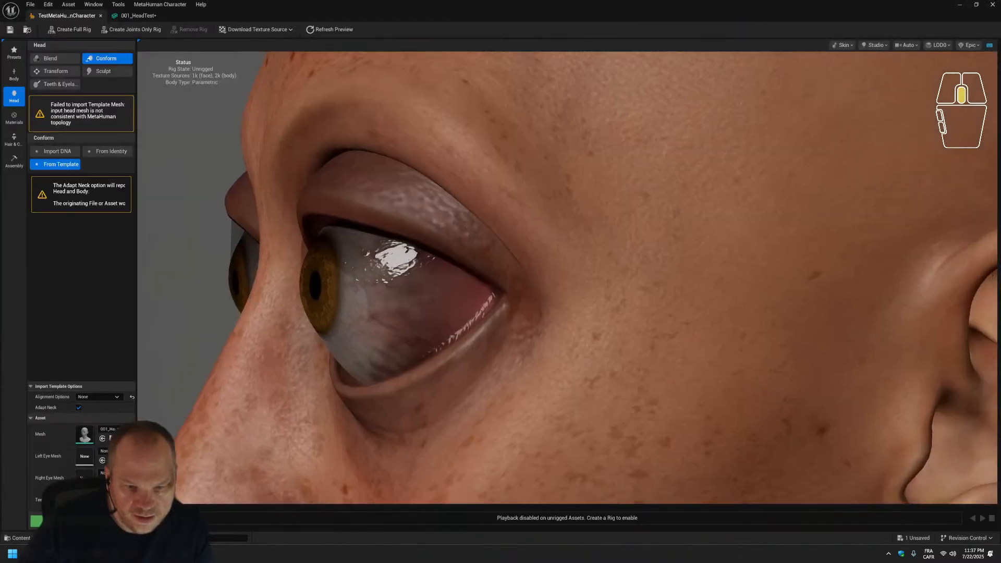
pyautogui.moveTo(403, 384); pyautogui.dragTo(365, 380, button='middle')
pyautogui.moveTo(403, 384); pyautogui.dragTo(505, 383)
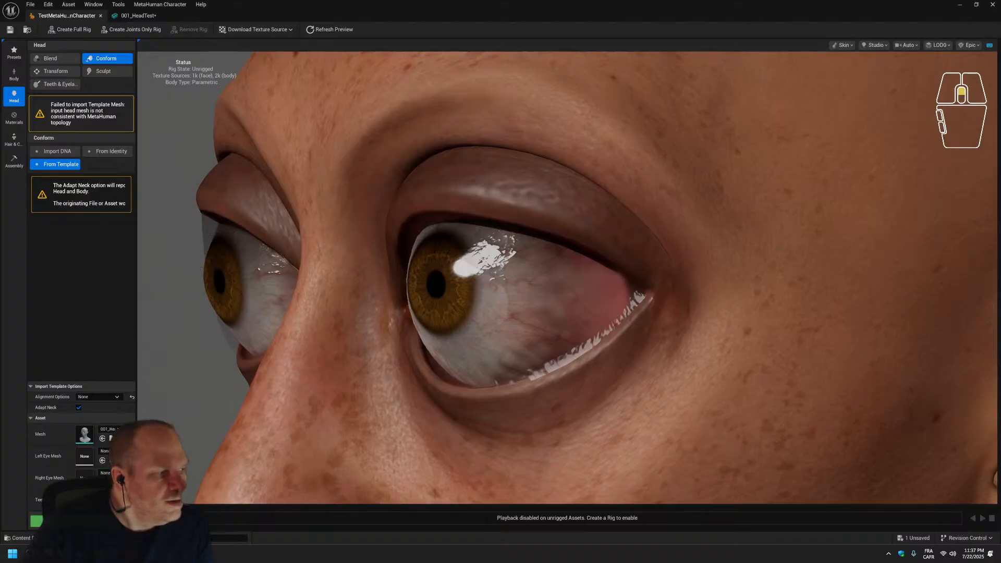
# Examine both of the MetaHuman's eyes from several angles, checking the eyeballs' fit against the eyelids and outer corners.
pyautogui.scroll(-5, 567, 355)
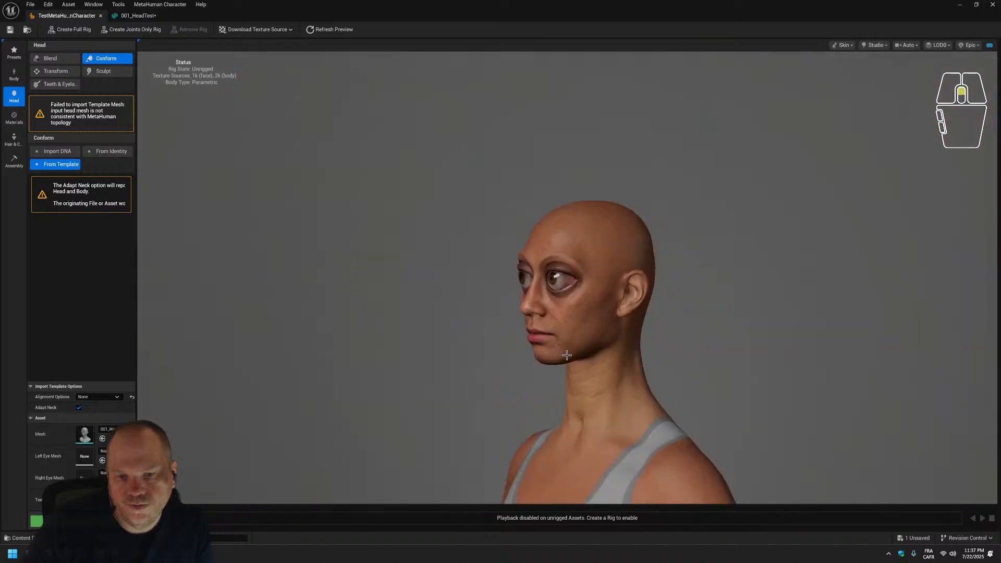
pyautogui.scroll(4, 567, 355)
pyautogui.scroll(3, 567, 355)
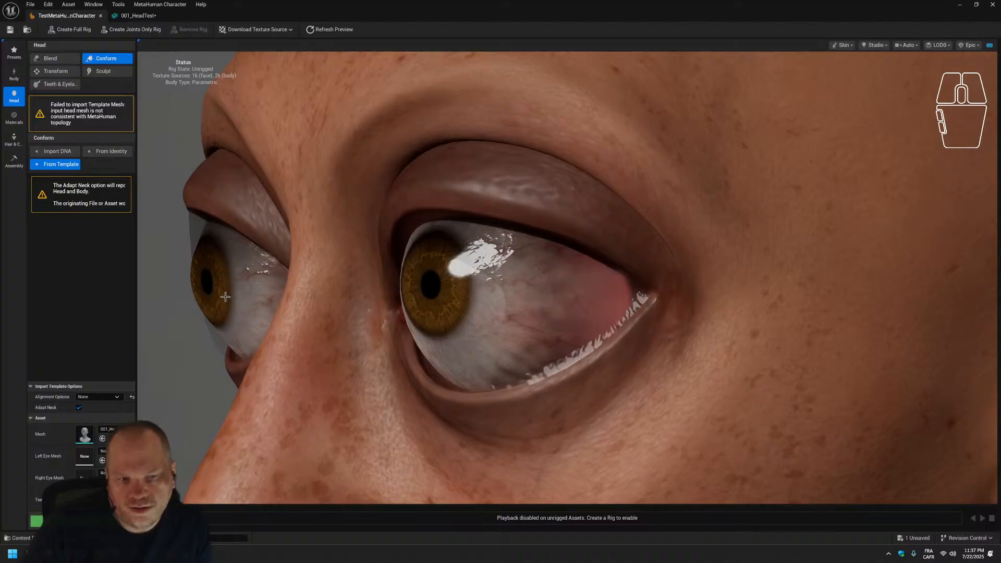
pyautogui.scroll(-5, 226, 297)
pyautogui.moveTo(583, 318)
pyautogui.mouseDown()
pyautogui.moveTo(538, 319)
pyautogui.moveTo(594, 320)
pyautogui.mouseUp()
pyautogui.scroll(5, 594, 320)
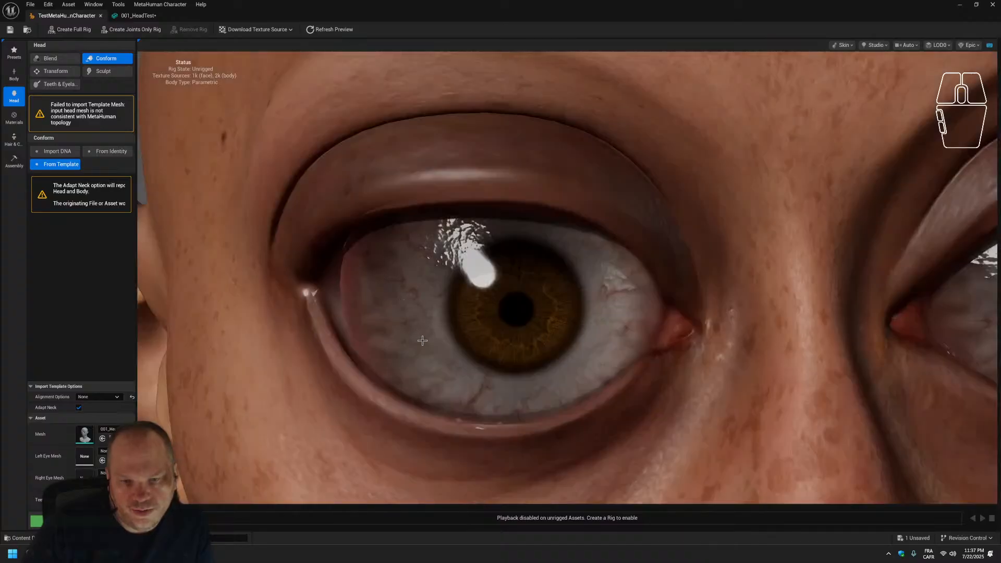
pyautogui.scroll(-5, 562, 352)
pyautogui.moveTo(562, 352); pyautogui.dragTo(689, 343)
pyautogui.moveTo(693, 262); pyautogui.dragTo(730, 347)
pyautogui.scroll(-3, 686, 328)
pyautogui.scroll(5, 733, 345)
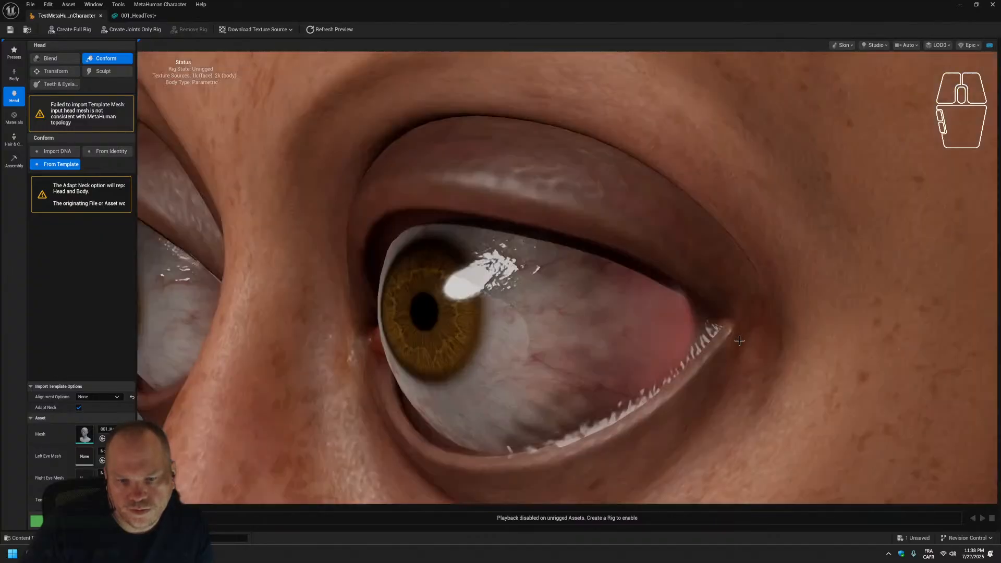
pyautogui.scroll(-4, 736, 342)
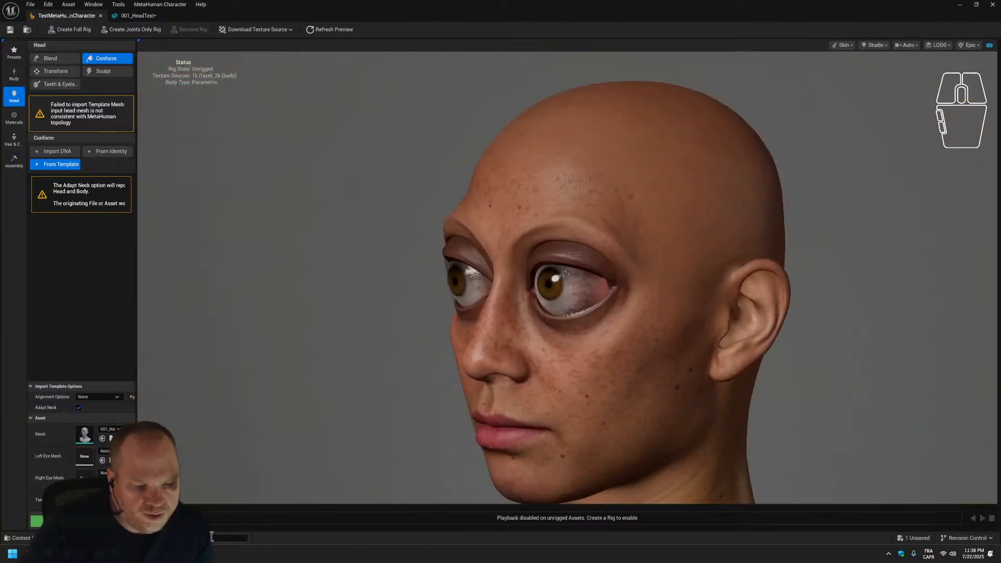
# Switch to Blender, hide the head mesh, check the teeth mesh, and leave only eye meshes head_lod0_mesh.003 and head_lod0_mesh.004 visible.
pyautogui.hotkey('alt', 'Tab')
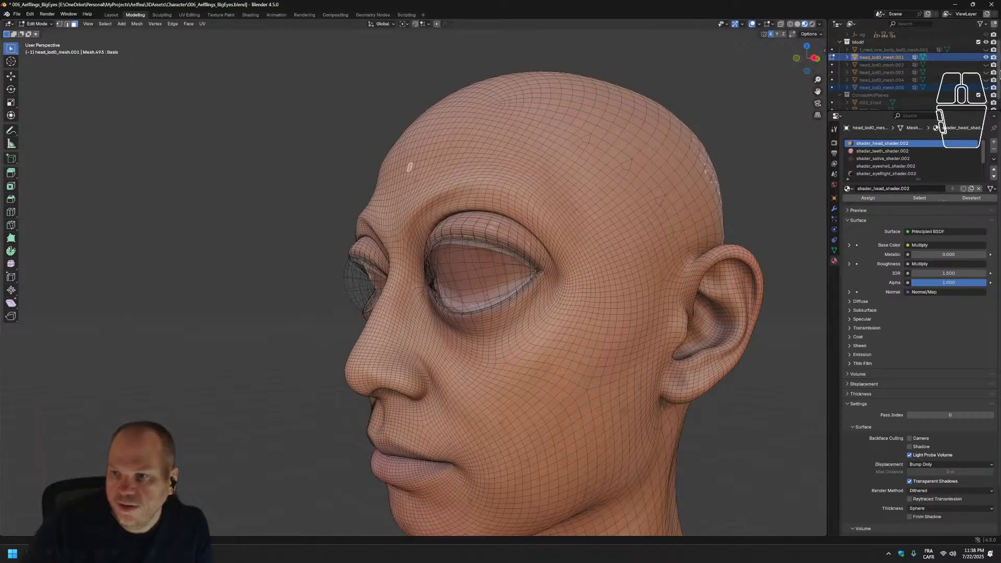
pyautogui.click(986, 57)
pyautogui.click(987, 65)
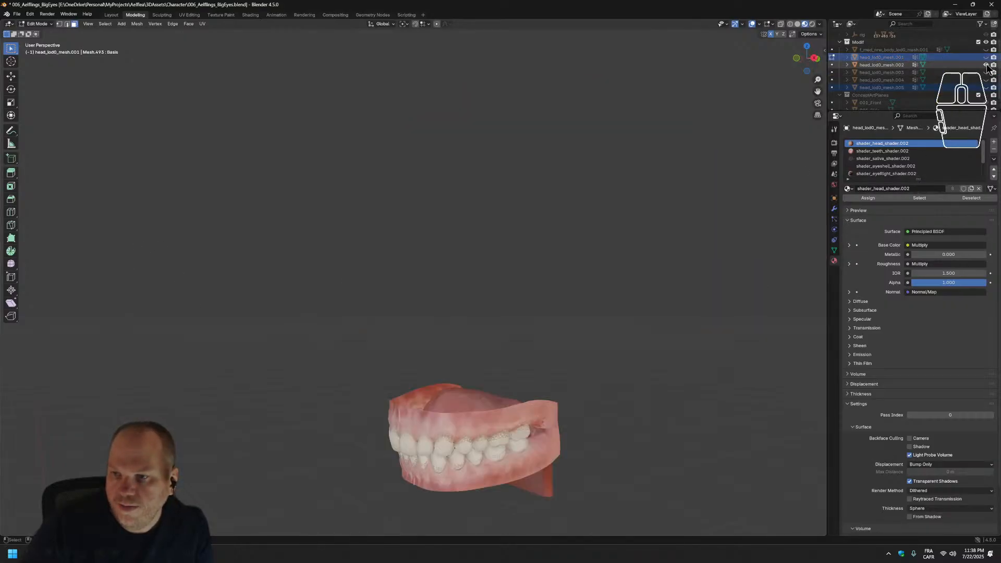
pyautogui.click(986, 65)
pyautogui.click(986, 72)
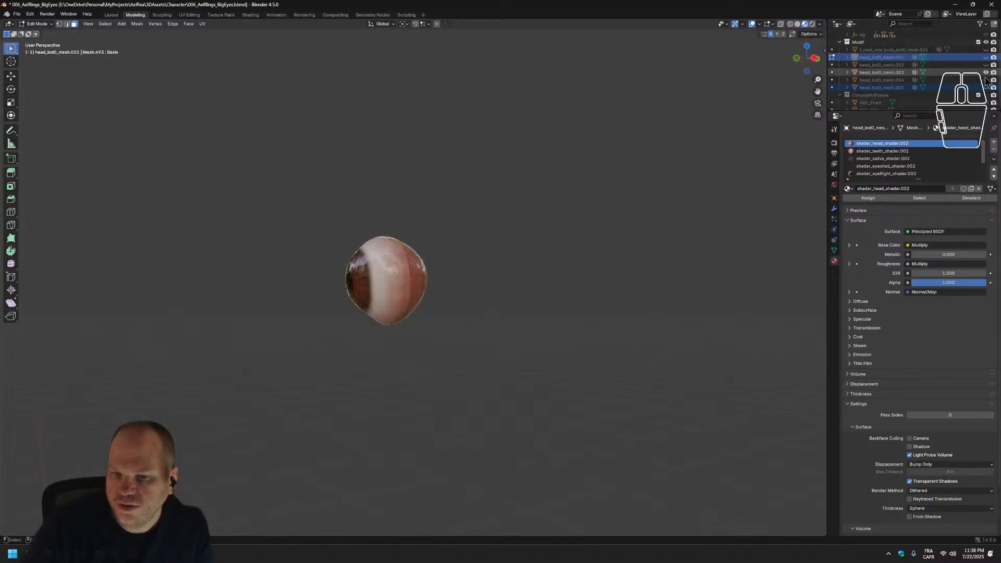
pyautogui.click(987, 80)
pyautogui.moveTo(503, 117); pyautogui.dragTo(280, 346, button='middle')
pyautogui.click(279, 346)
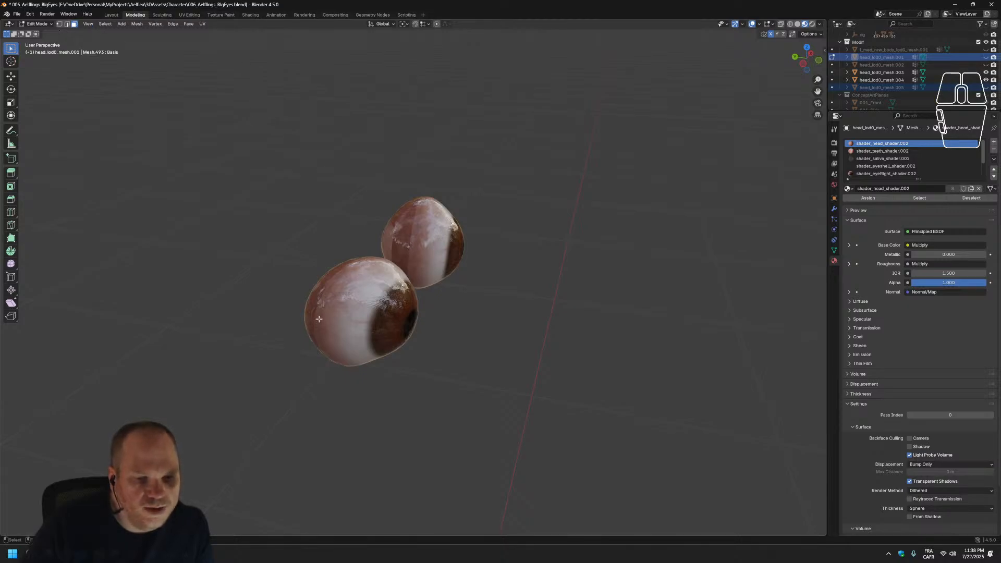
# Export the right eye mesh, head_lod0_mesh.003, from Object Mode as 001_RightEyeTest.fbx in the Output folder.
pyautogui.click(110, 15)
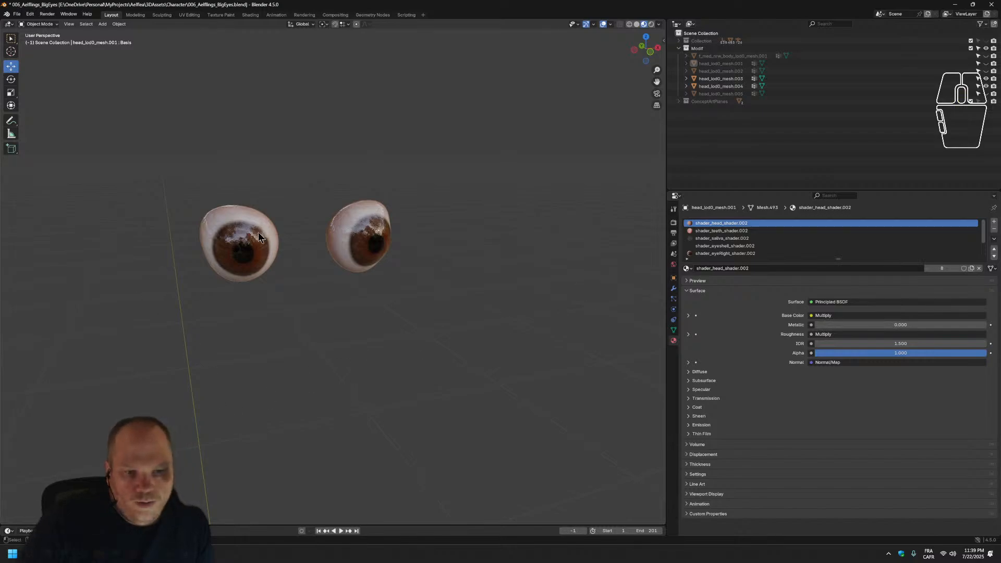
pyautogui.click(274, 236)
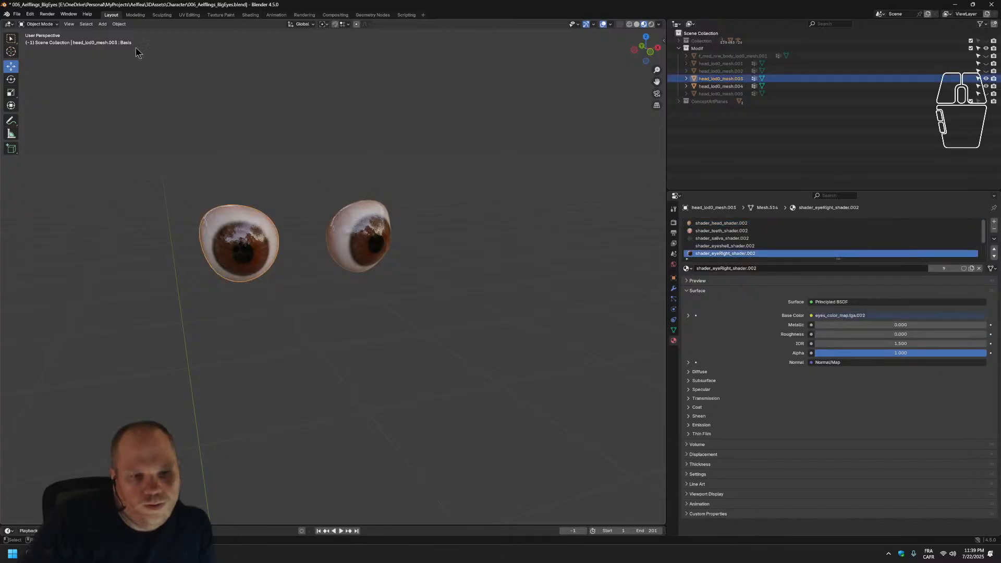
pyautogui.click(16, 14)
pyautogui.moveTo(32, 128)
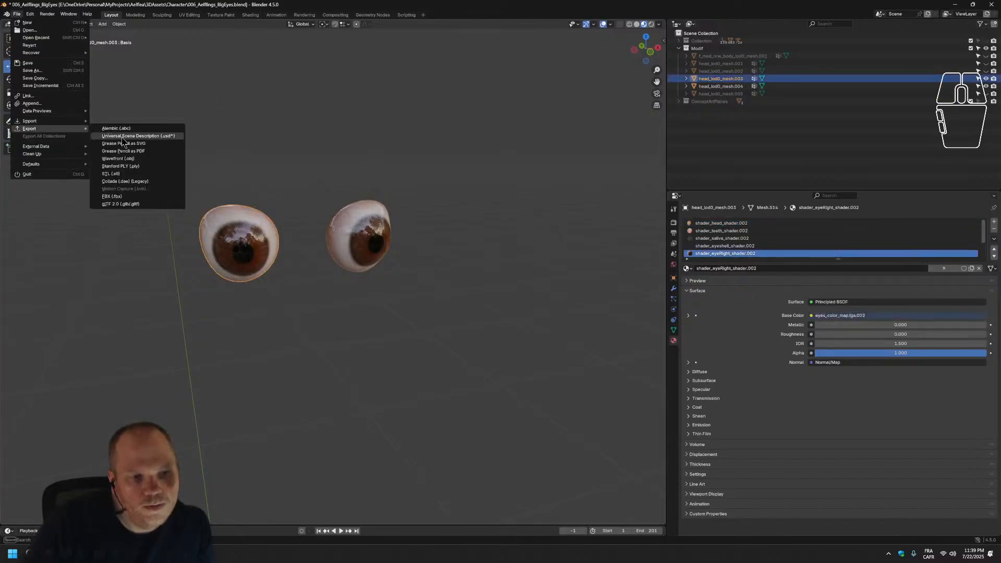
pyautogui.click(122, 197)
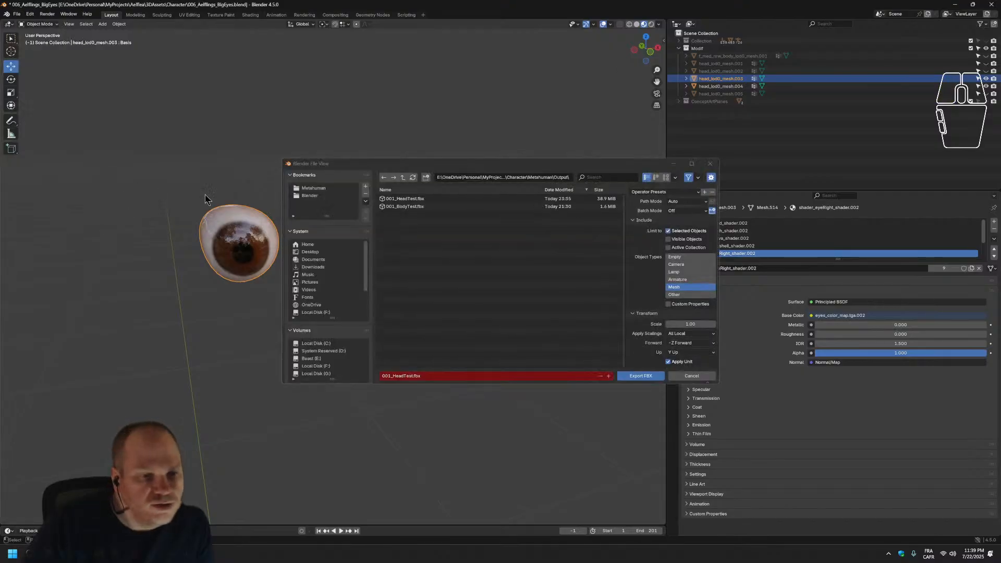
pyautogui.click(406, 204)
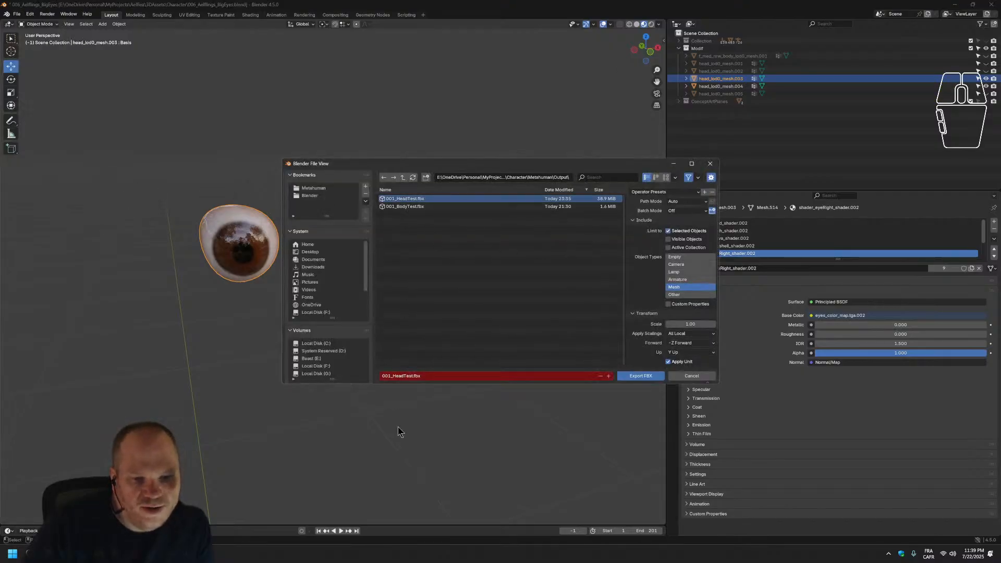
pyautogui.click(394, 376)
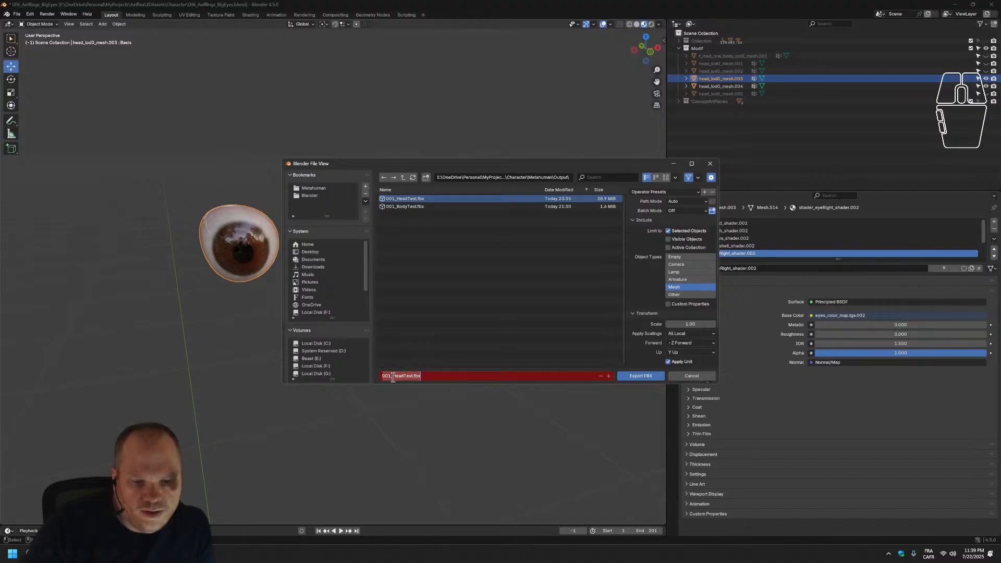
pyautogui.click(395, 376)
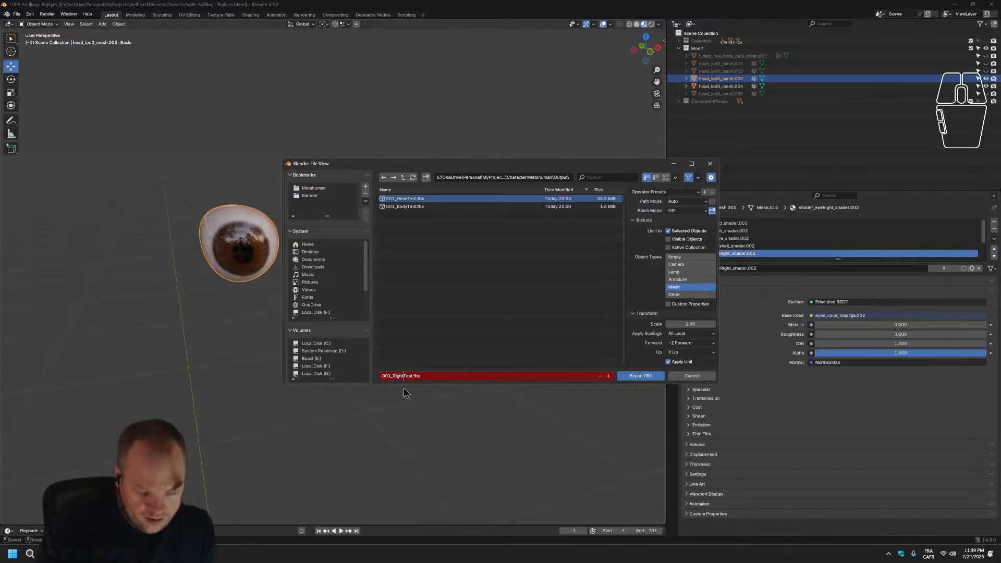
pyautogui.write('RightEye')
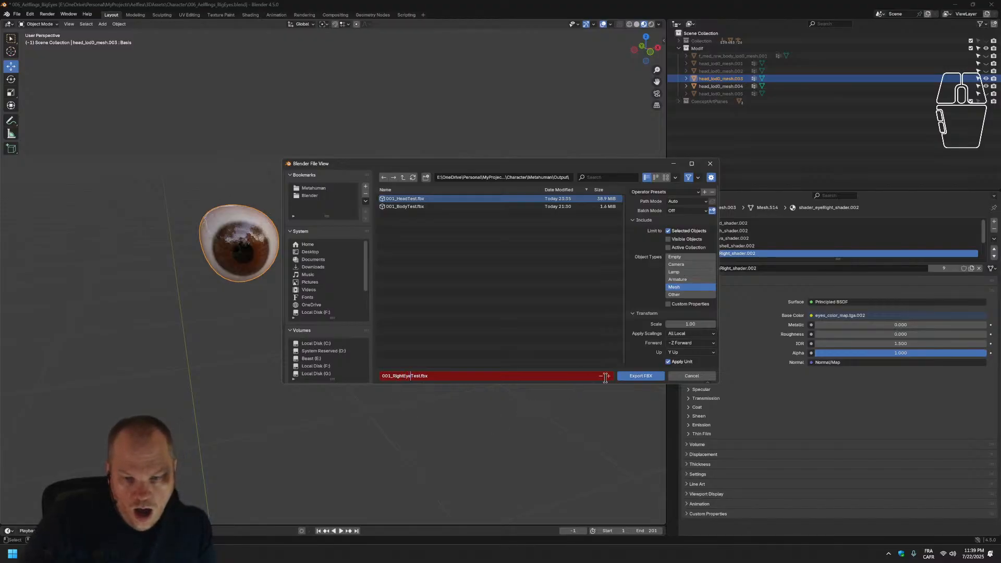
pyautogui.click(643, 380)
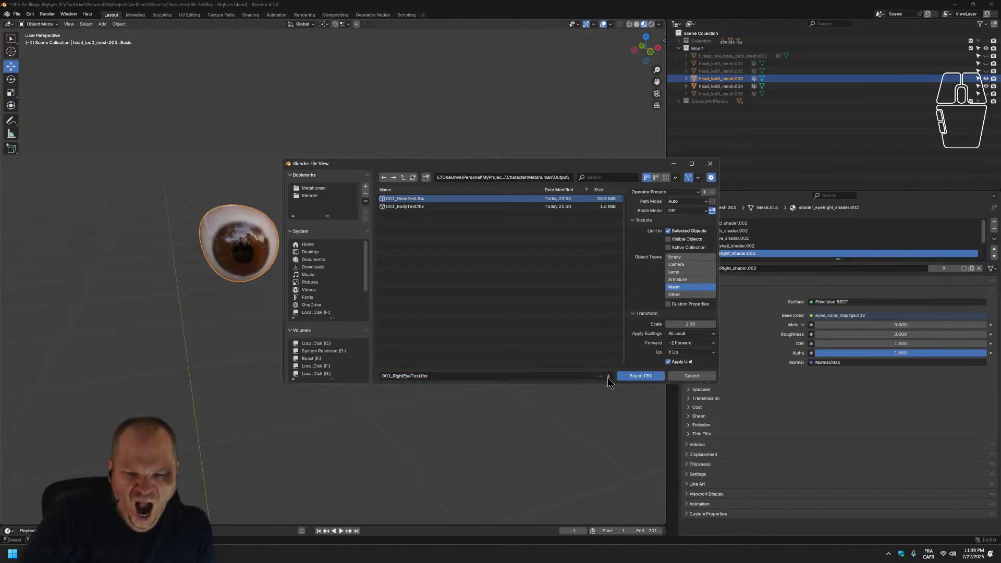
pyautogui.click(623, 376)
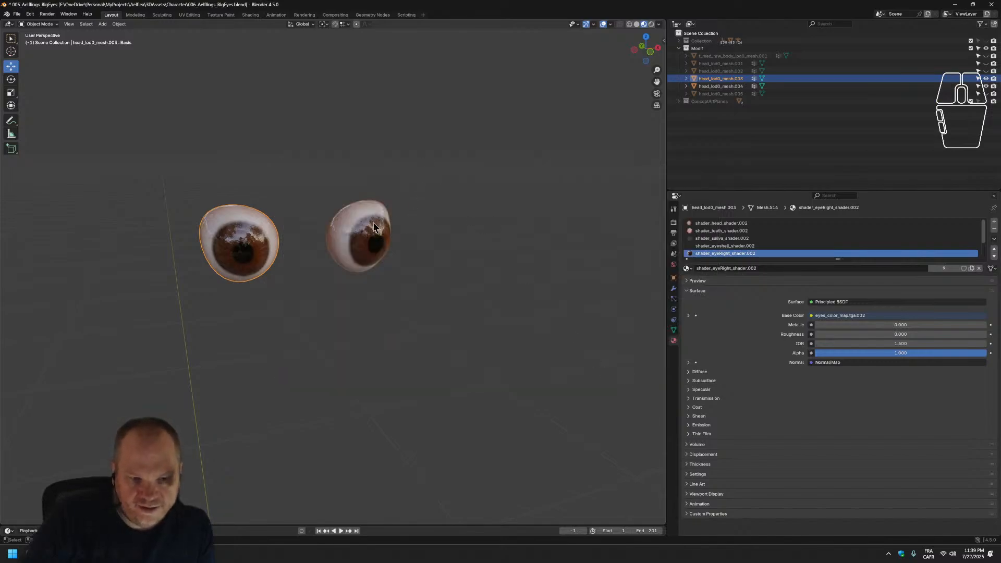
# Export the left eye mesh, head_lod0_mesh.004, as 001_LeftEyeTest.fbx in the same Output folder.
pyautogui.click(338, 232)
pyautogui.click(16, 13)
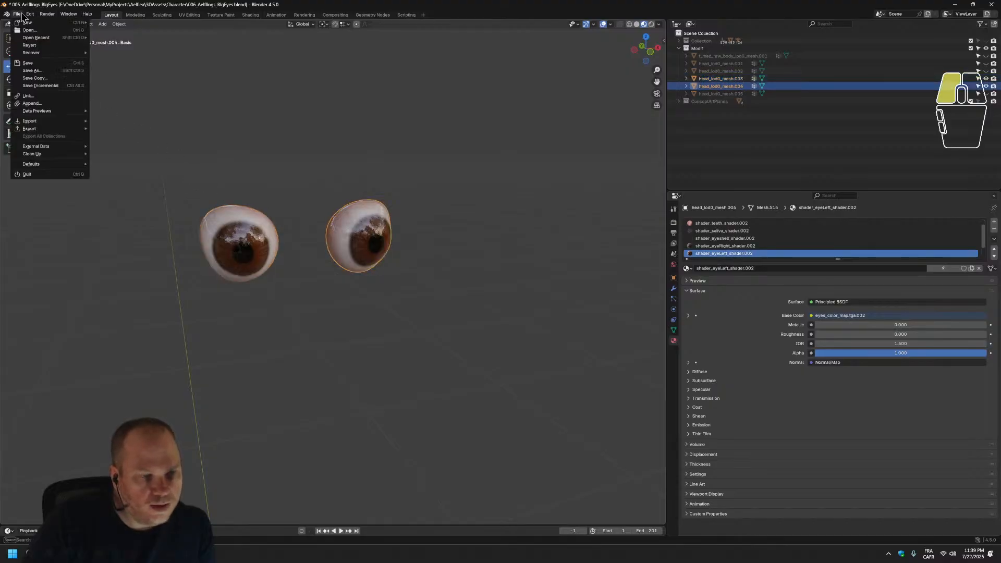
pyautogui.moveTo(31, 129)
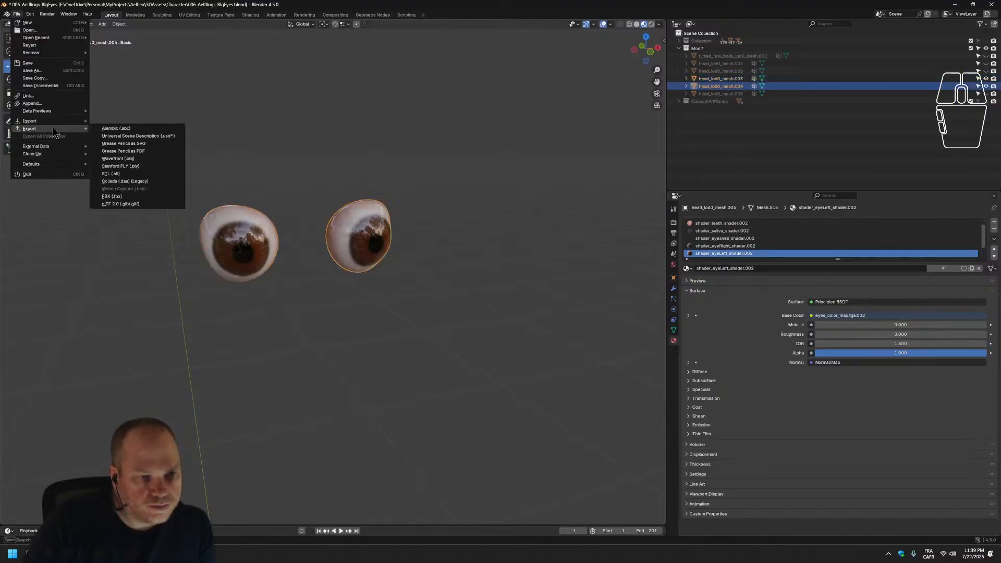
pyautogui.click(134, 196)
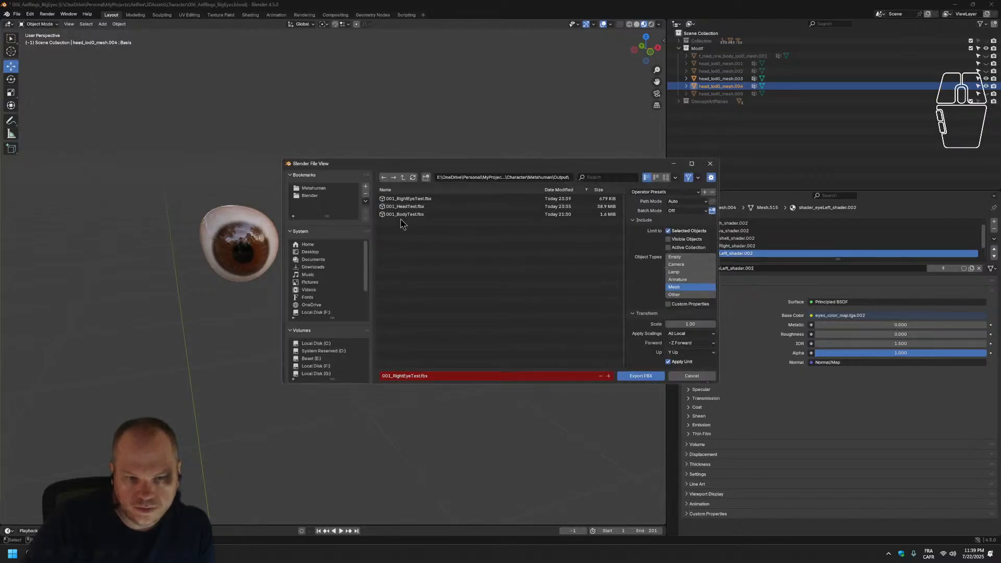
pyautogui.click(415, 207)
pyautogui.click(415, 199)
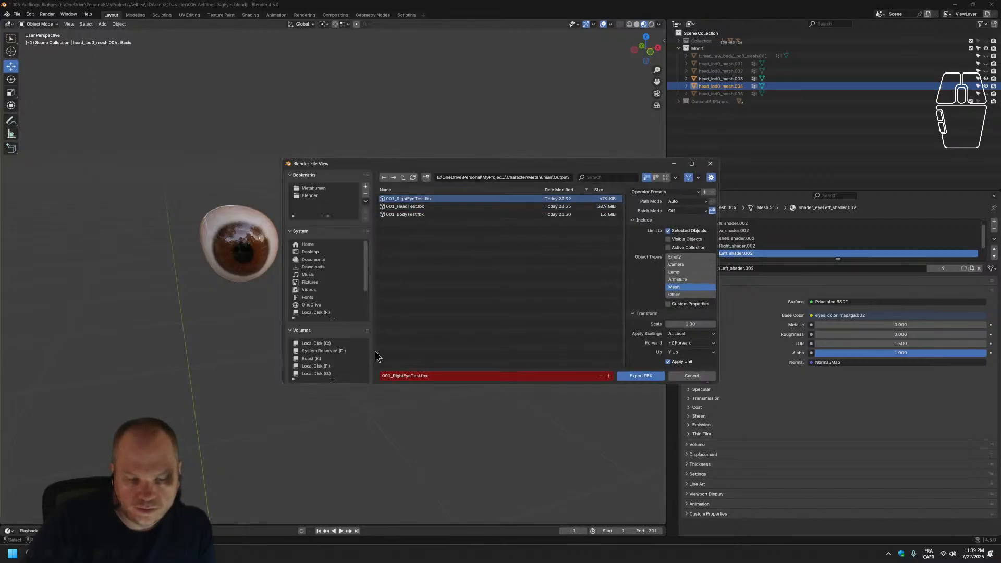
pyautogui.click(393, 376)
pyautogui.click(393, 376)
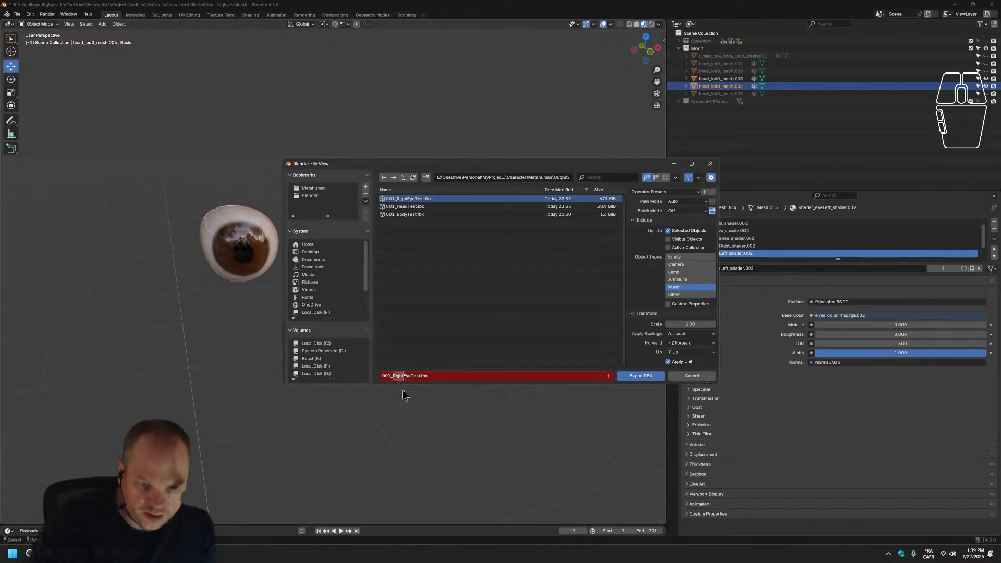
pyautogui.write('Le')
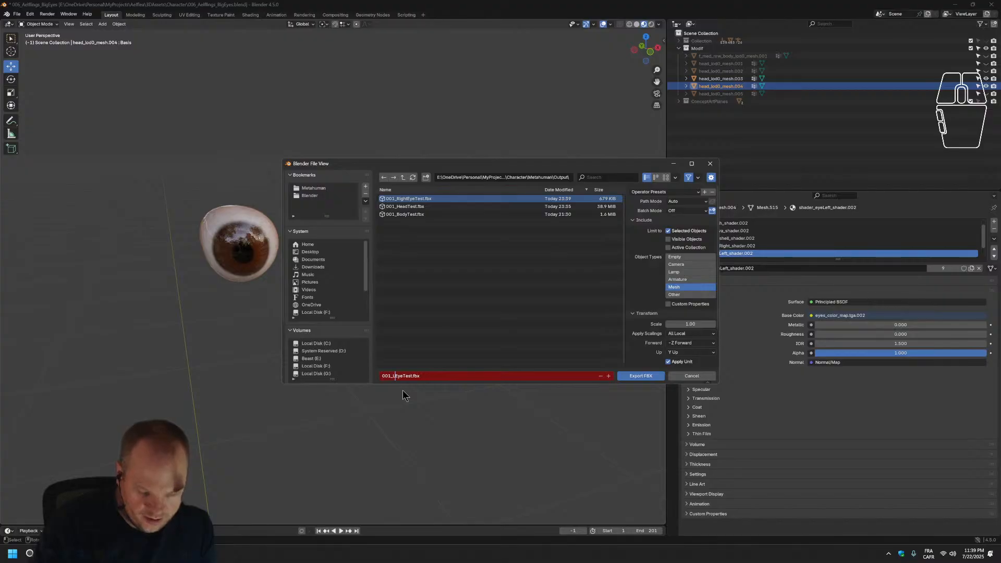
pyautogui.write('ft')
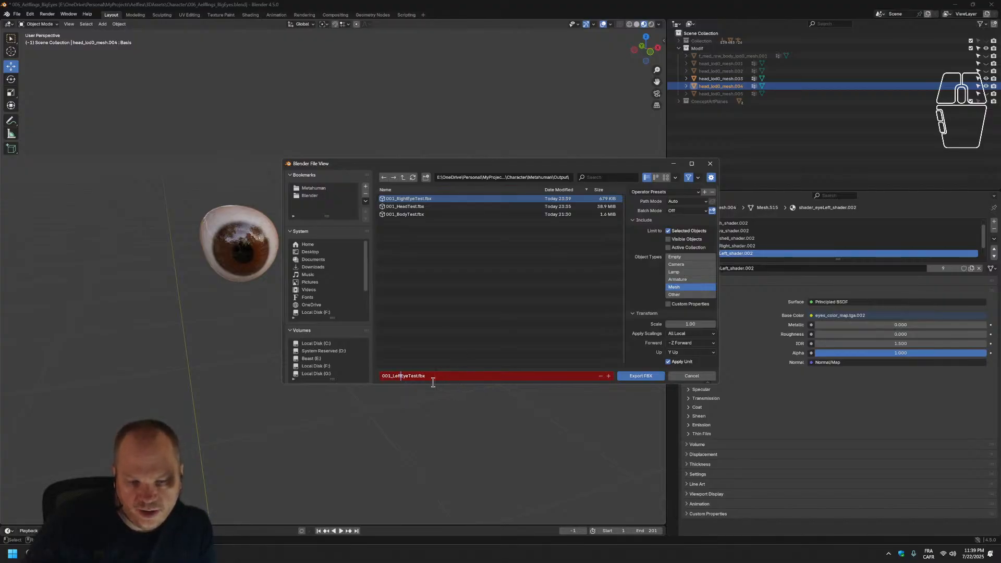
pyautogui.click(647, 378)
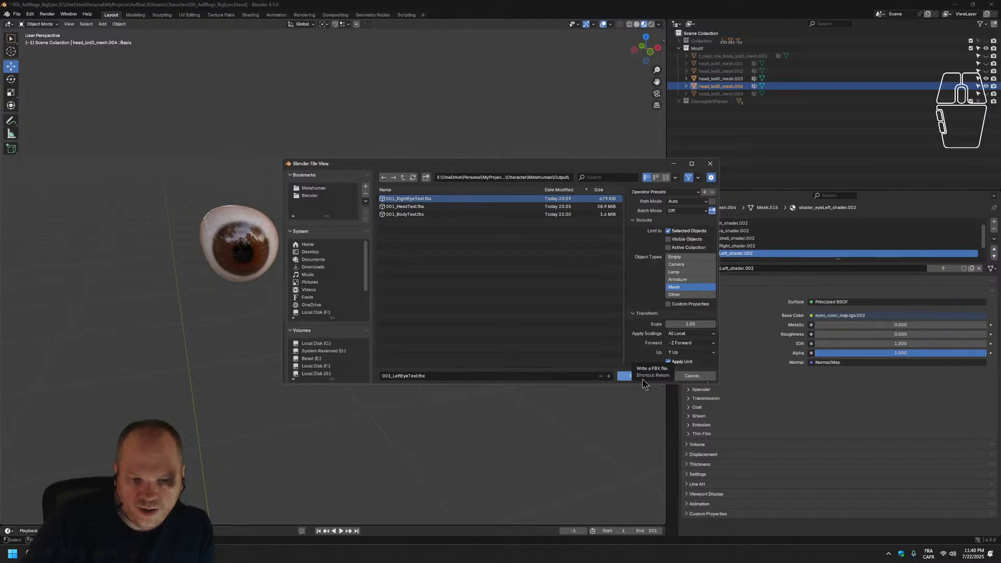
pyautogui.click(643, 378)
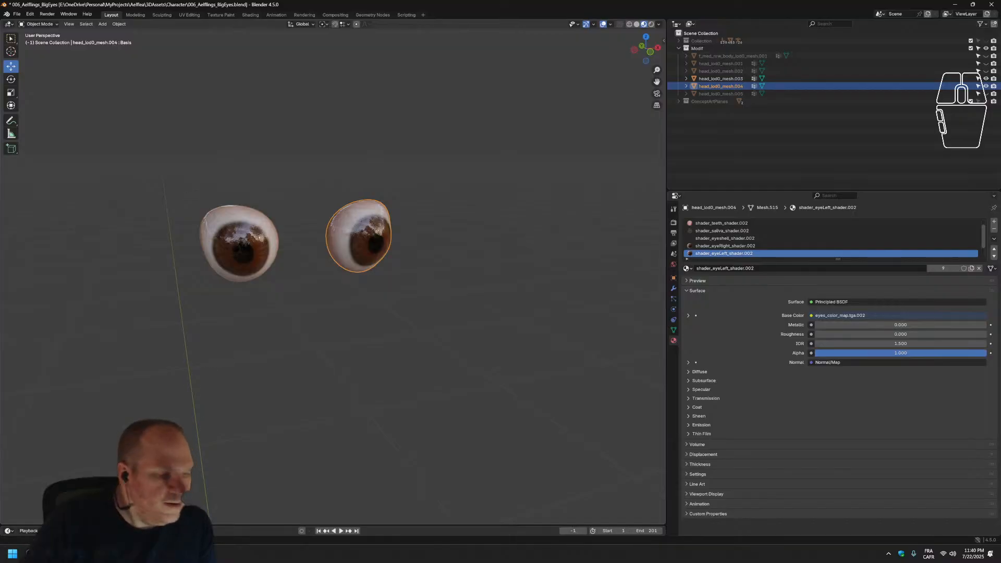
# Switch to Unreal, check the Left Eye Mesh choices in the TestMetaHumanCharacter template options, and return to the main editor's Character folder.
pyautogui.moveTo(318, 421); pyautogui.dragTo(303, 430, button='middle')
pyautogui.moveTo(349, 383); pyautogui.dragTo(372, 373, button='middle')
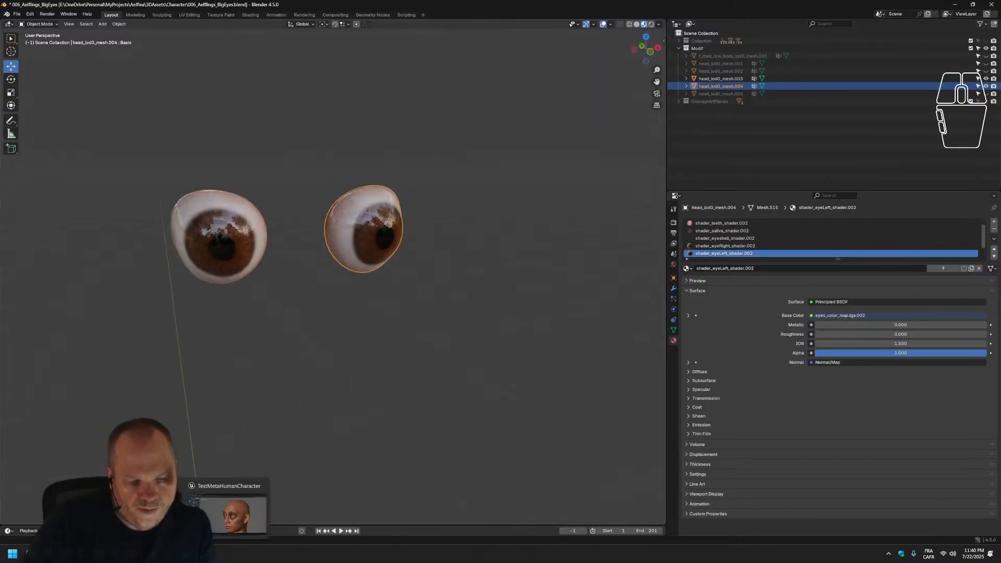
pyautogui.click(228, 554)
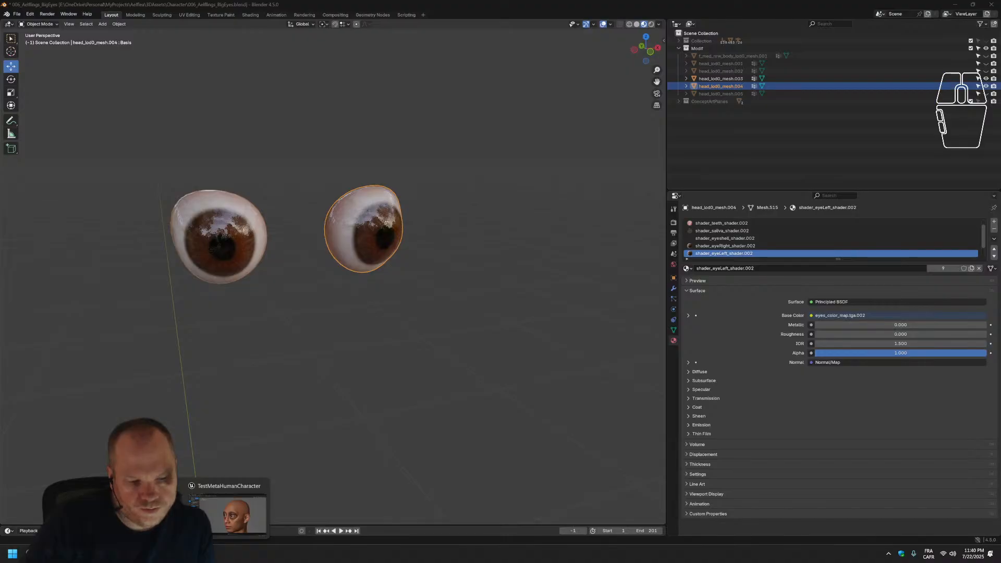
pyautogui.click(236, 498)
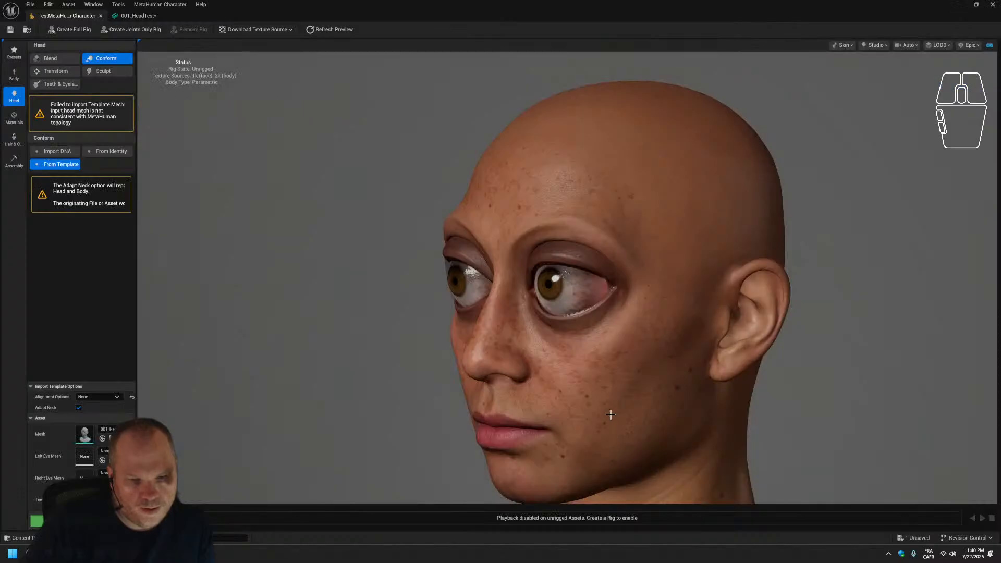
pyautogui.scroll(-5, 427, 349)
pyautogui.scroll(2, 423, 348)
pyautogui.scroll(3, 280, 321)
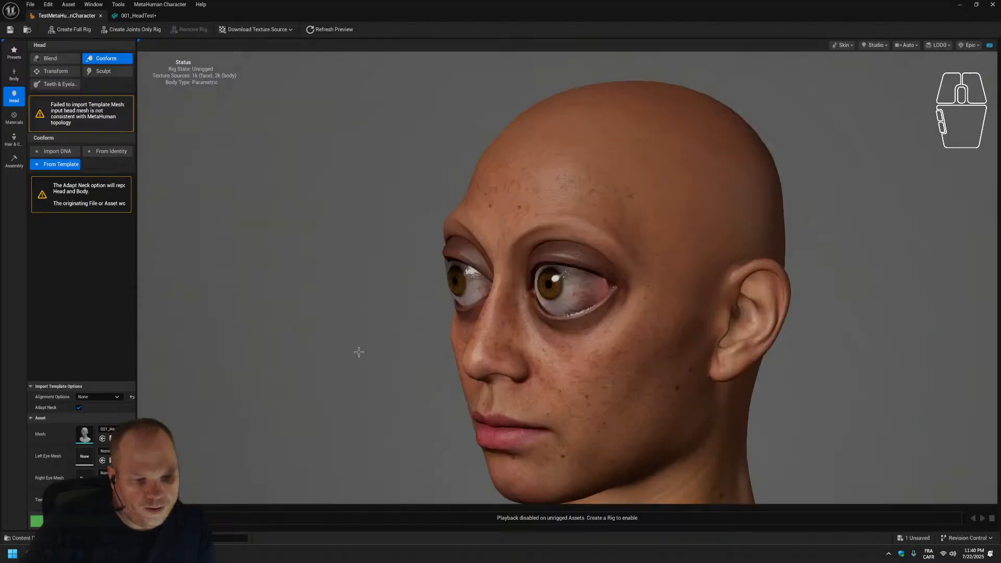
pyautogui.moveTo(359, 352); pyautogui.dragTo(282, 350)
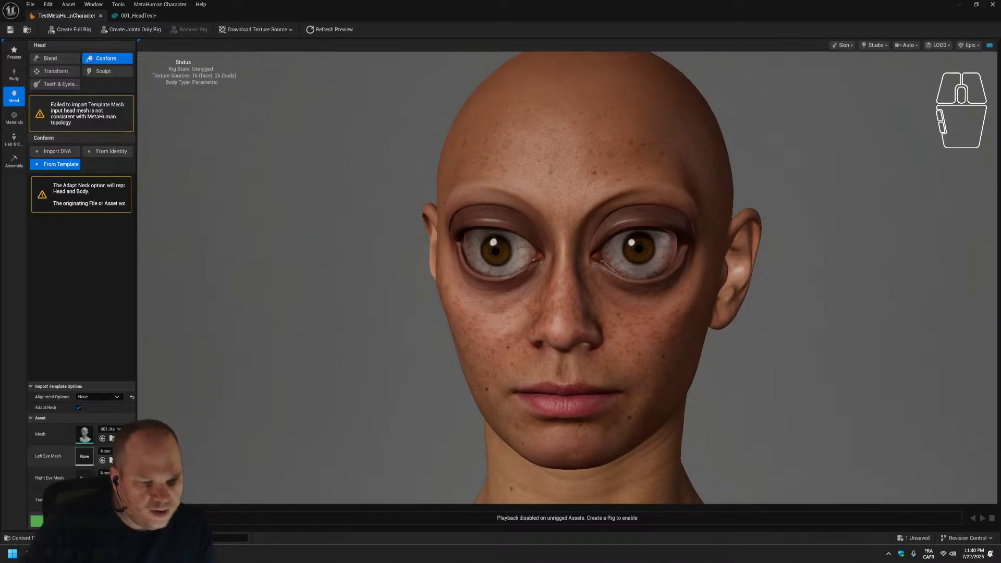
pyautogui.click(112, 451)
pyautogui.click(113, 451)
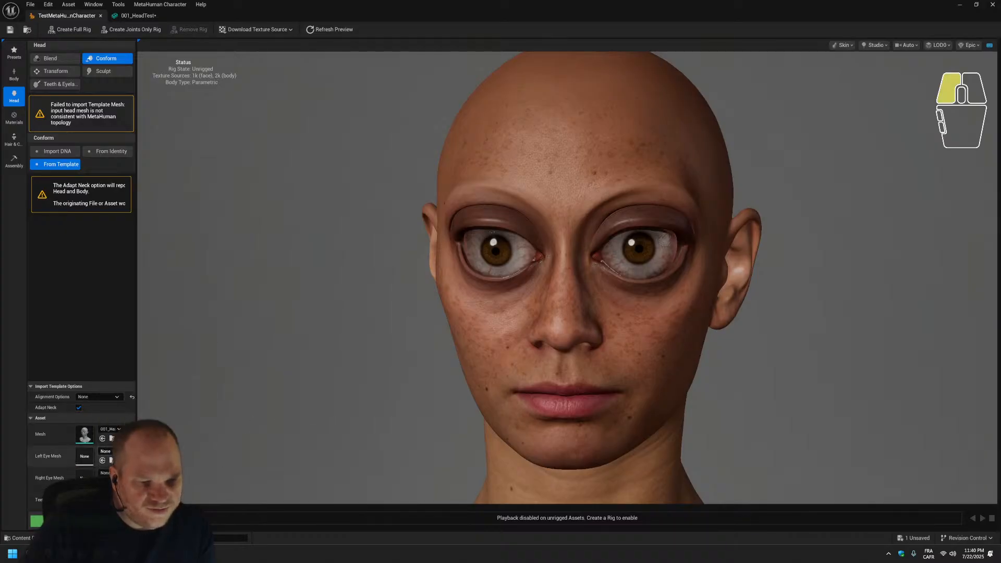
pyautogui.click(963, 7)
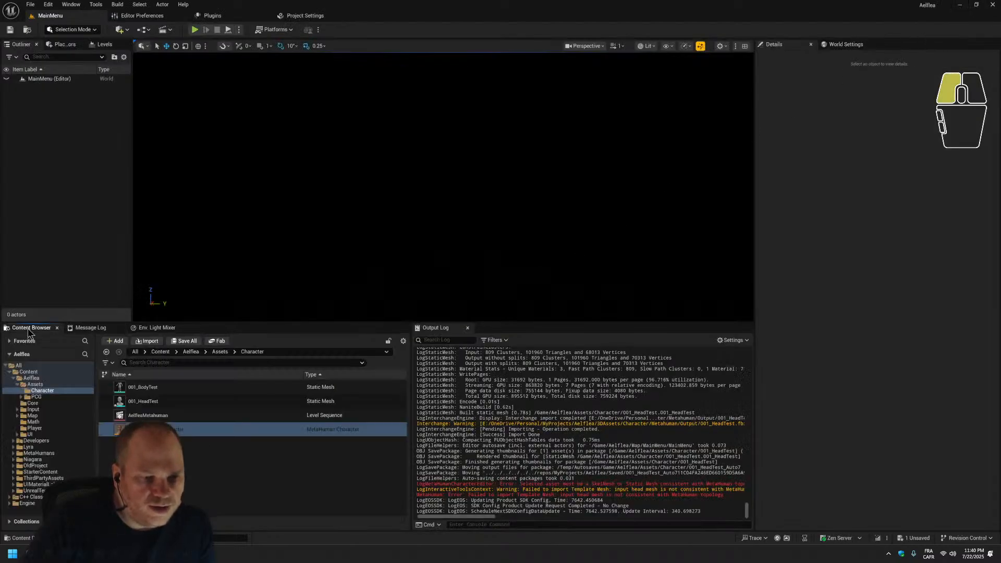
pyautogui.click(143, 455)
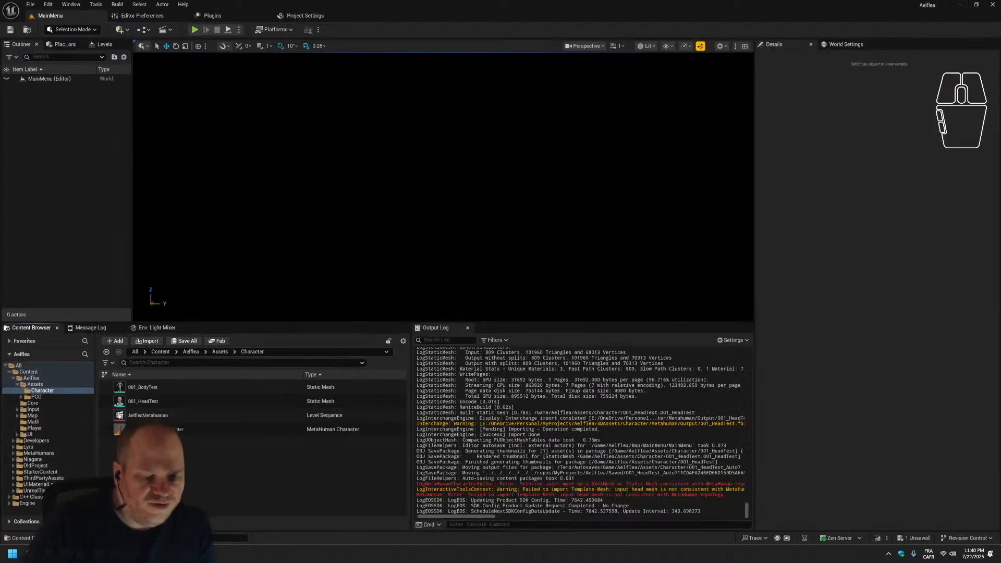
pyautogui.rightClick(142, 455)
pyautogui.moveTo(156, 447)
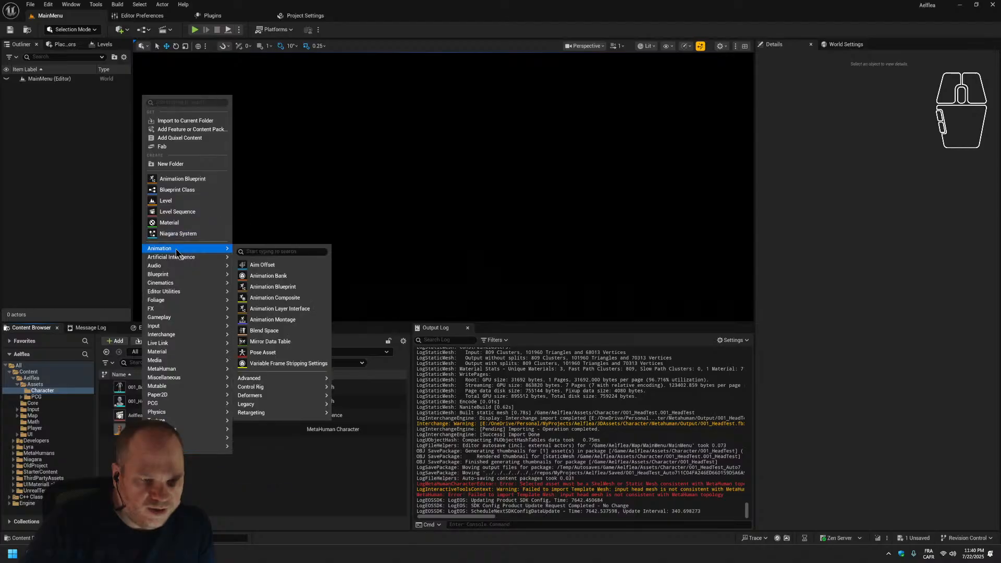
pyautogui.click(100, 438)
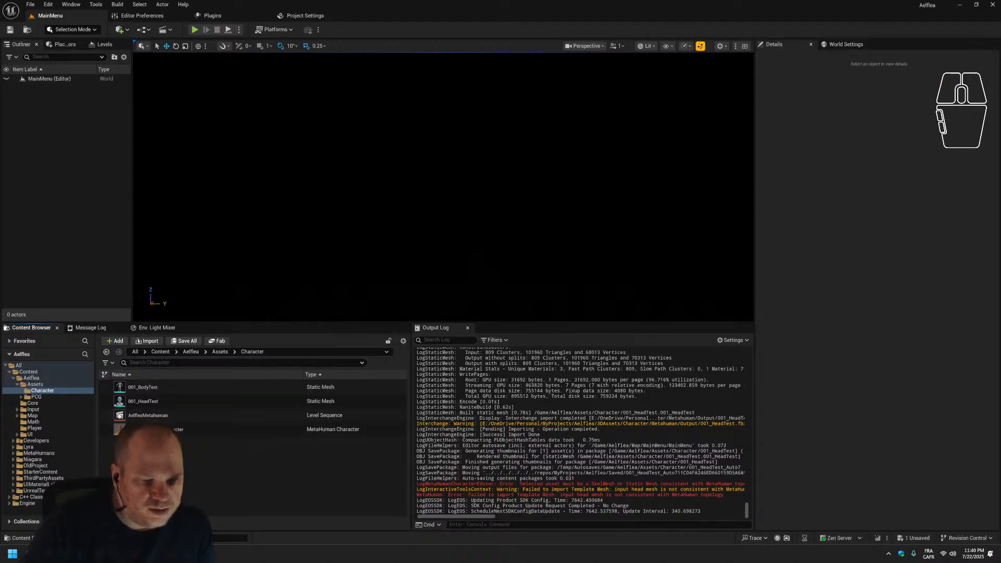
pyautogui.rightClick(158, 474)
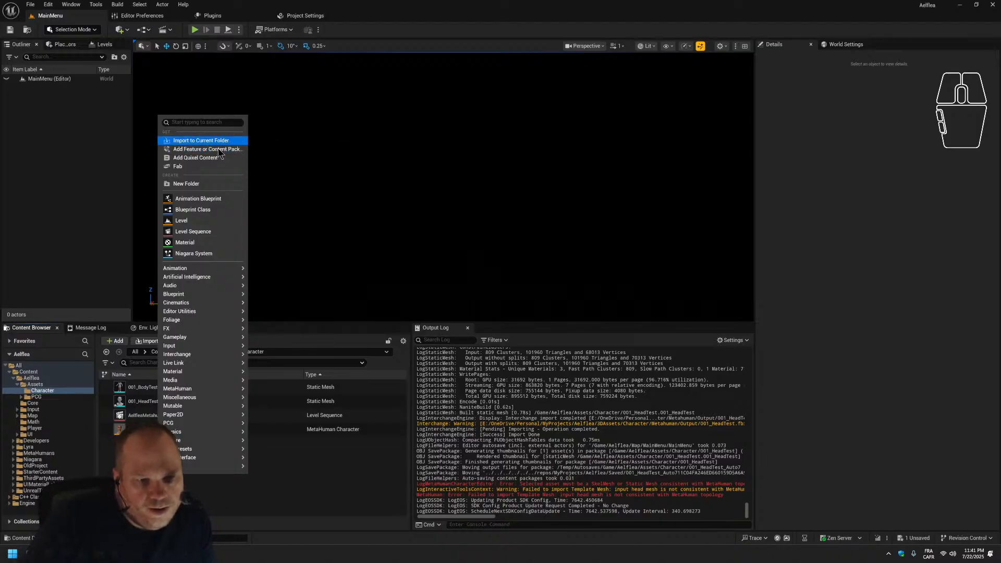
pyautogui.moveTo(209, 270)
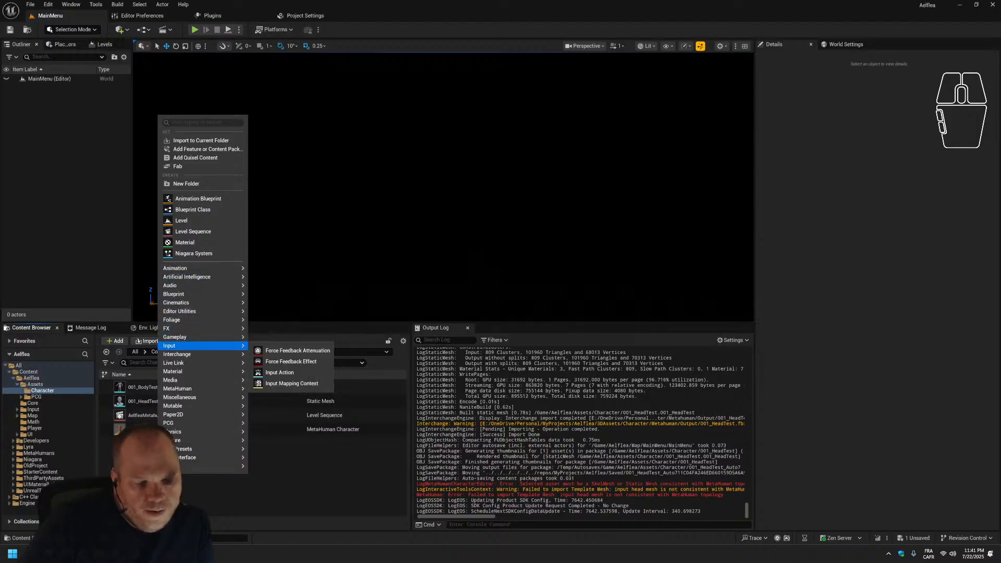
pyautogui.press('Escape')
pyautogui.rightClick(137, 462)
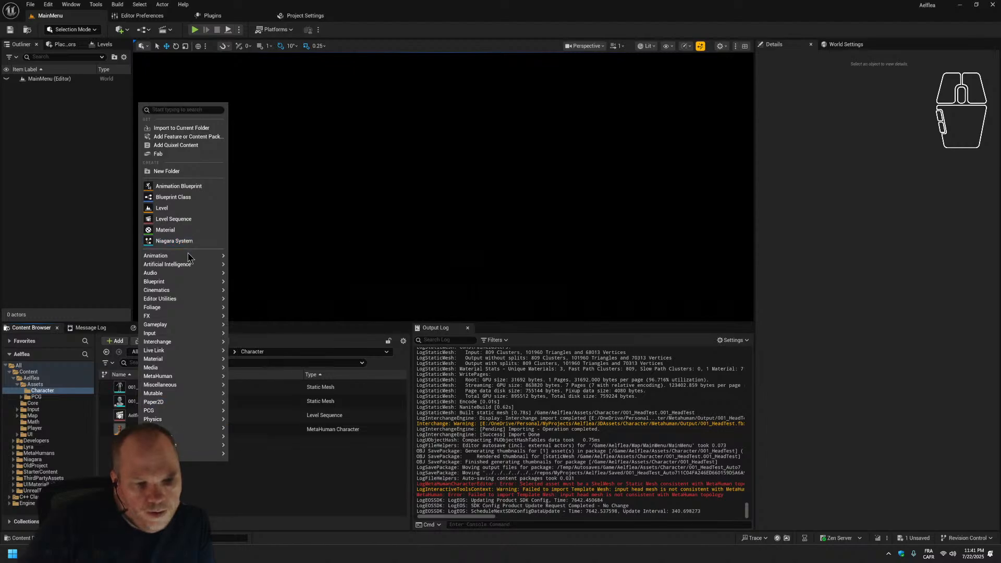
pyautogui.moveTo(188, 255)
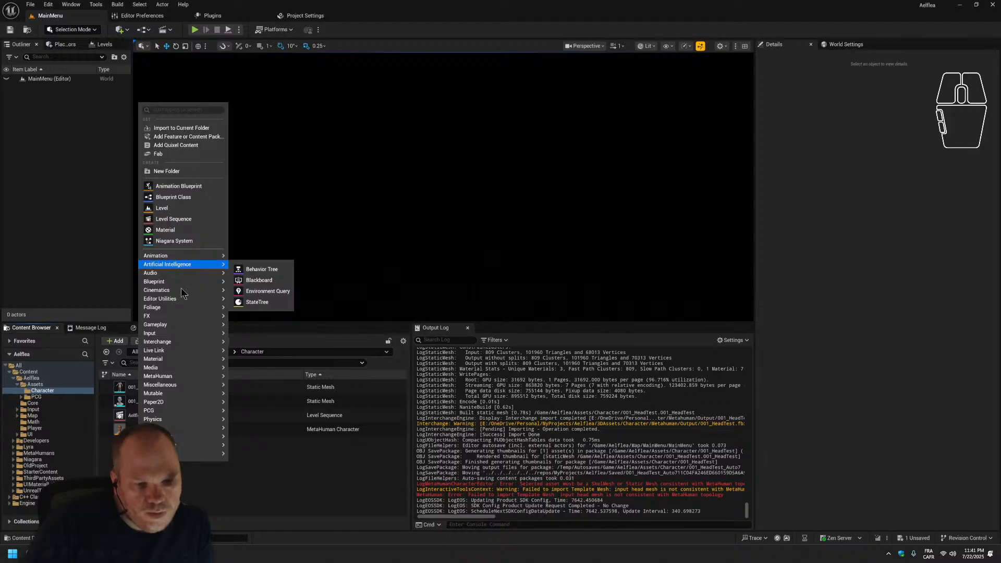
pyautogui.press('Escape')
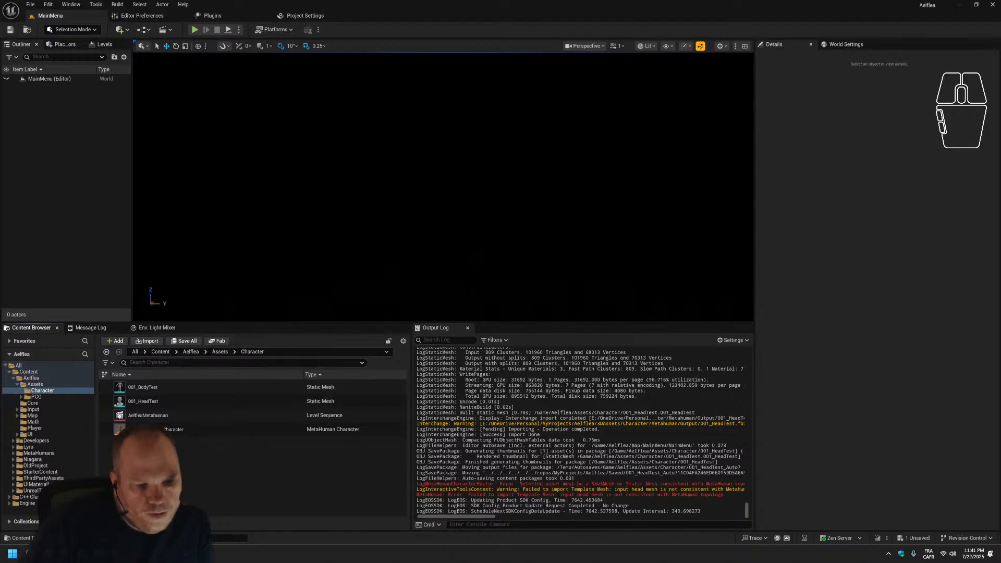
pyautogui.rightClick(134, 483)
pyautogui.press('Escape')
# From File Explorer's refreshed Output folder, bring 001_LeftEyeTest.fbx into Unreal's Character folder and bring up its import options.
pyautogui.click(73, 553)
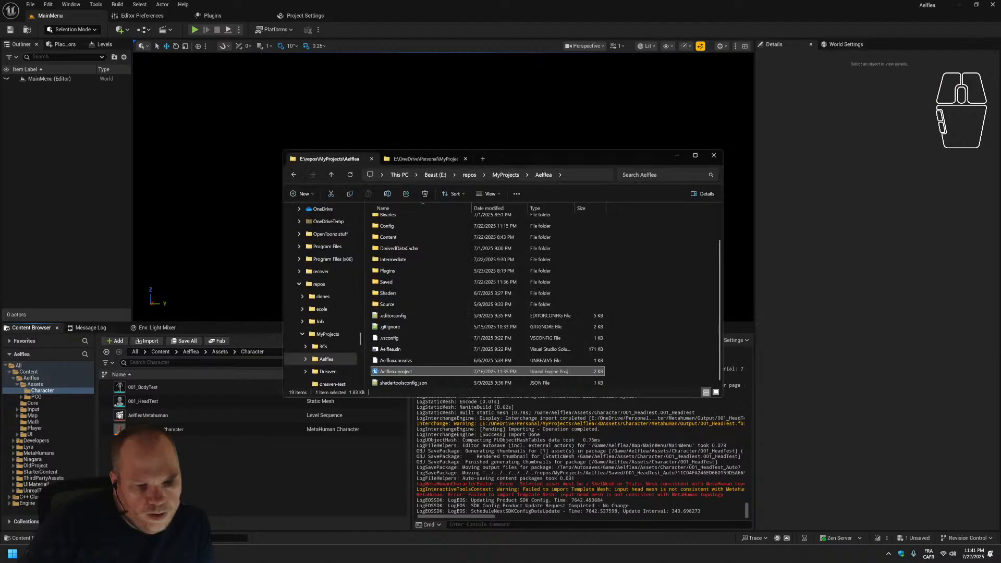
pyautogui.click(425, 158)
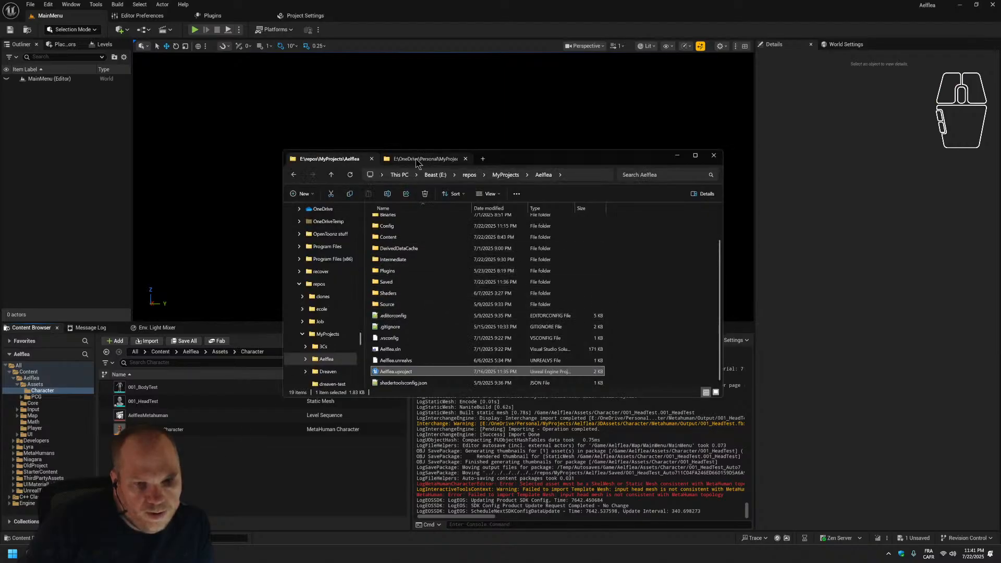
pyautogui.moveTo(397, 221); pyautogui.dragTo(470, 276)
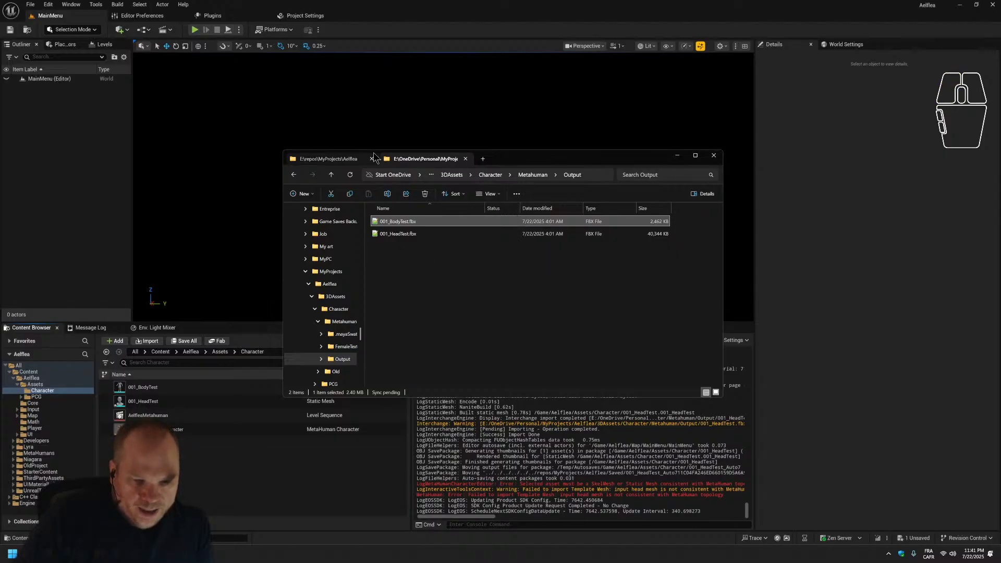
pyautogui.click(350, 175)
pyautogui.click(399, 245)
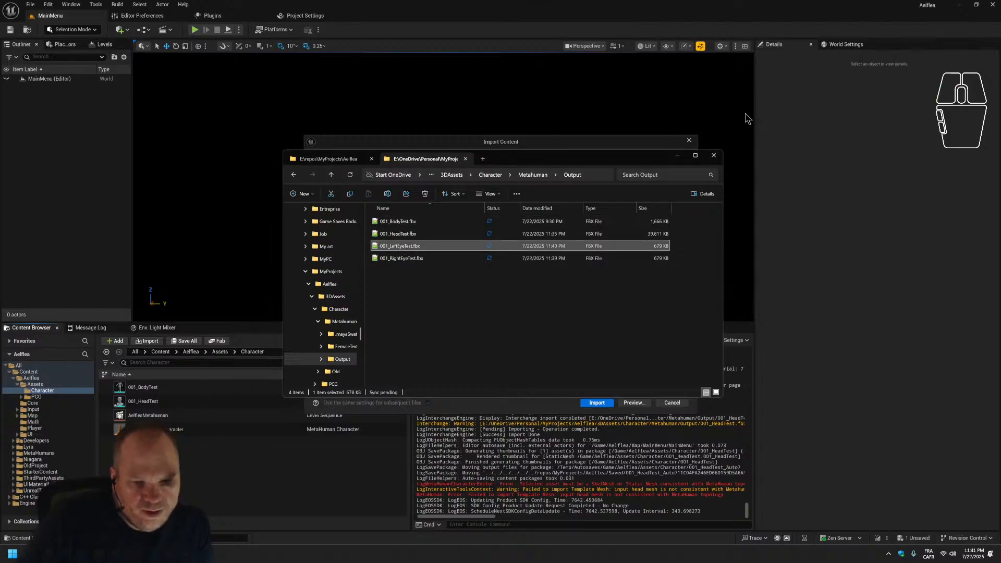
pyautogui.click(677, 156)
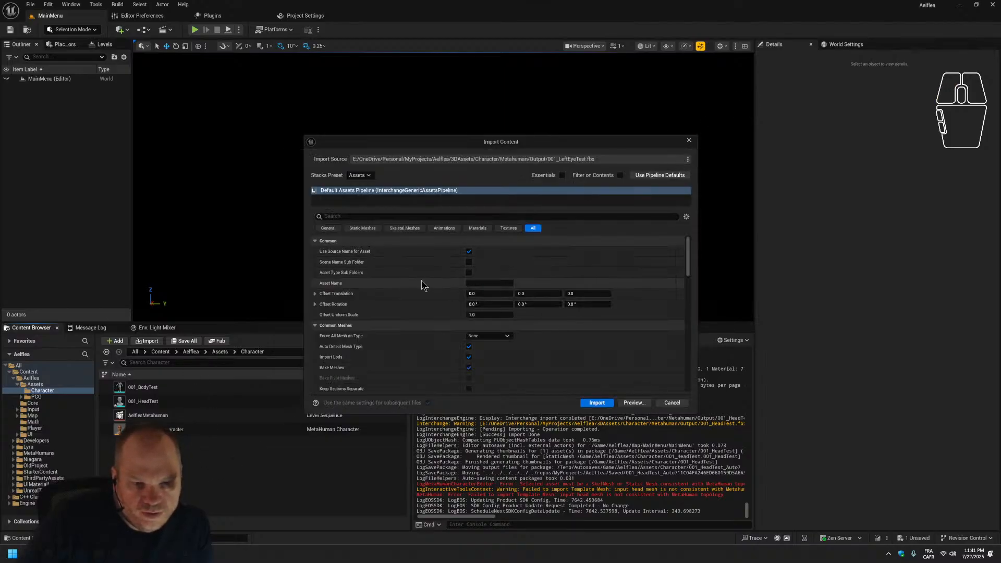
# Turn off Import Lods in the Common Meshes options for the 001_LeftEyeTest.fbx import.
pyautogui.scroll(-1, 412, 338)
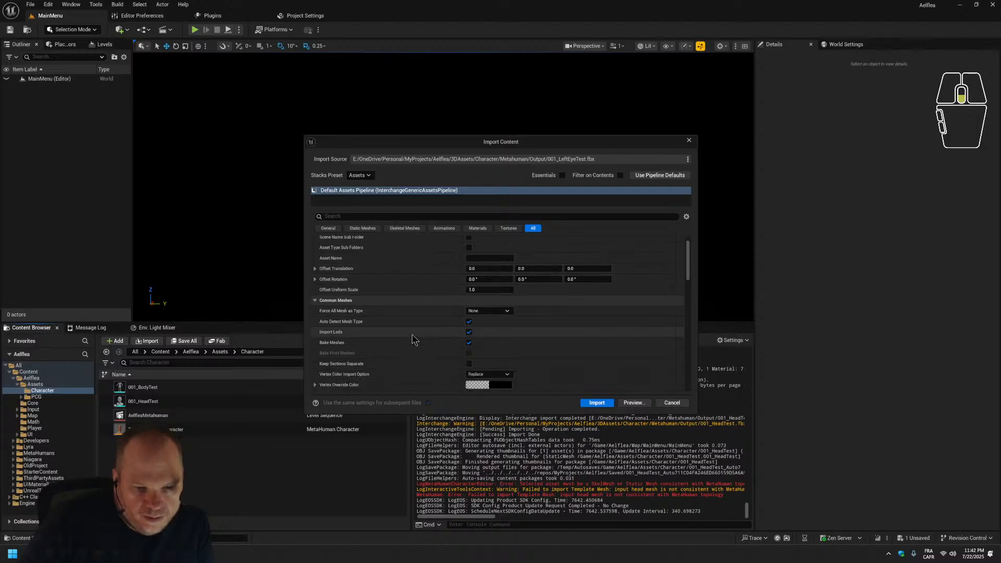
pyautogui.scroll(-1, 412, 339)
pyautogui.click(468, 307)
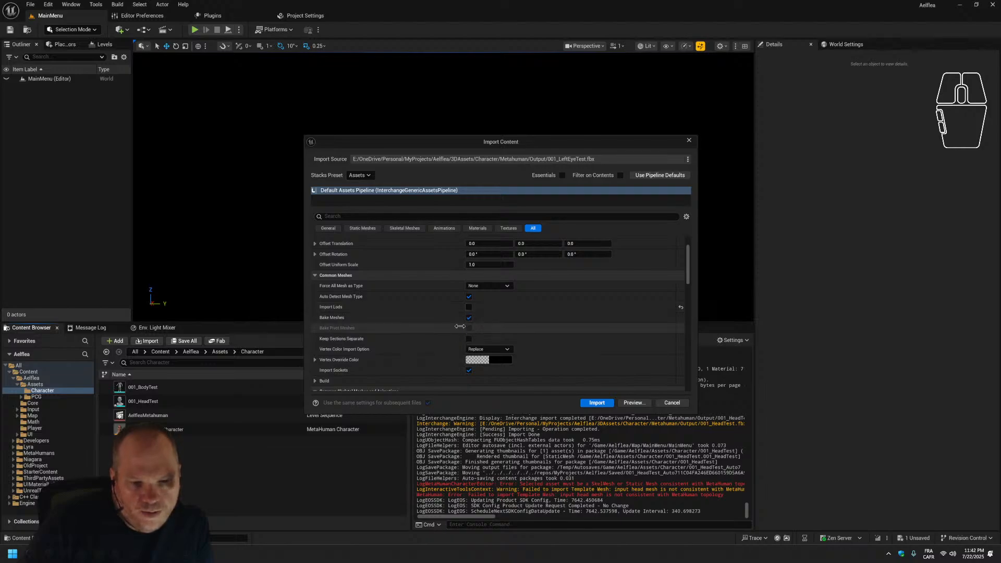
# Review the static and skeletal mesh import options for the left eye, and turn off Import Animations.
pyautogui.scroll(-1, 425, 323)
pyautogui.scroll(-1, 425, 323)
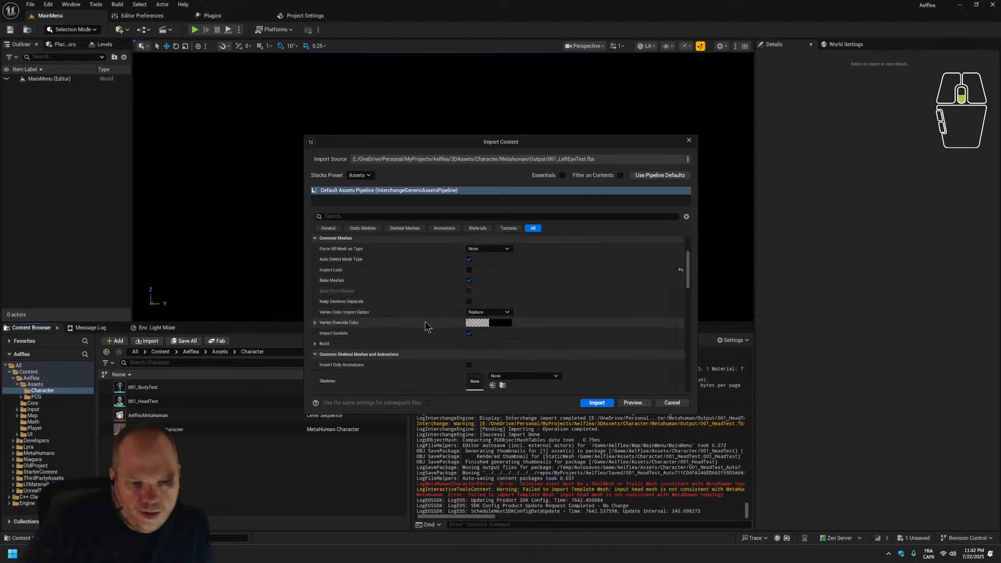
pyautogui.scroll(-2, 423, 339)
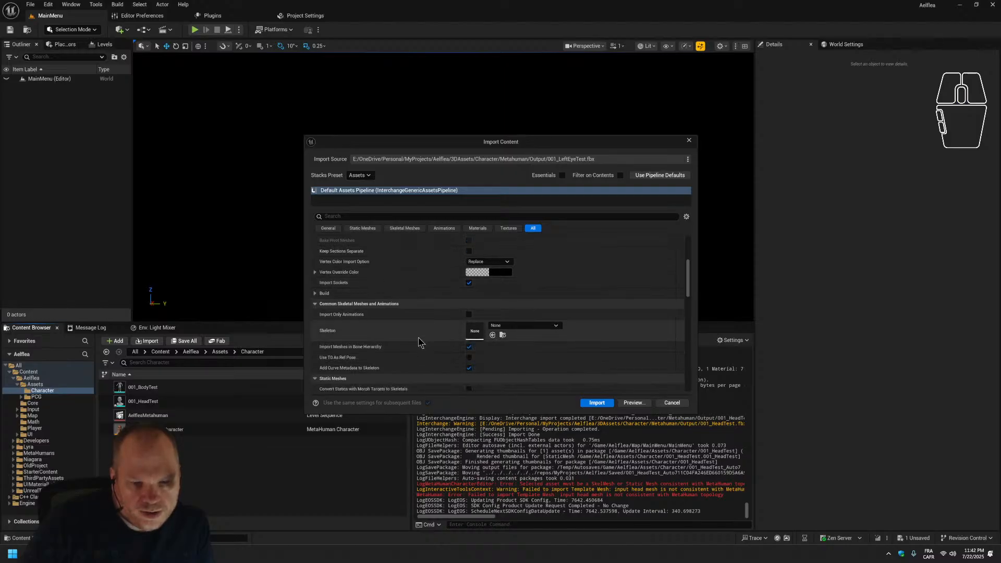
pyautogui.scroll(-1, 420, 342)
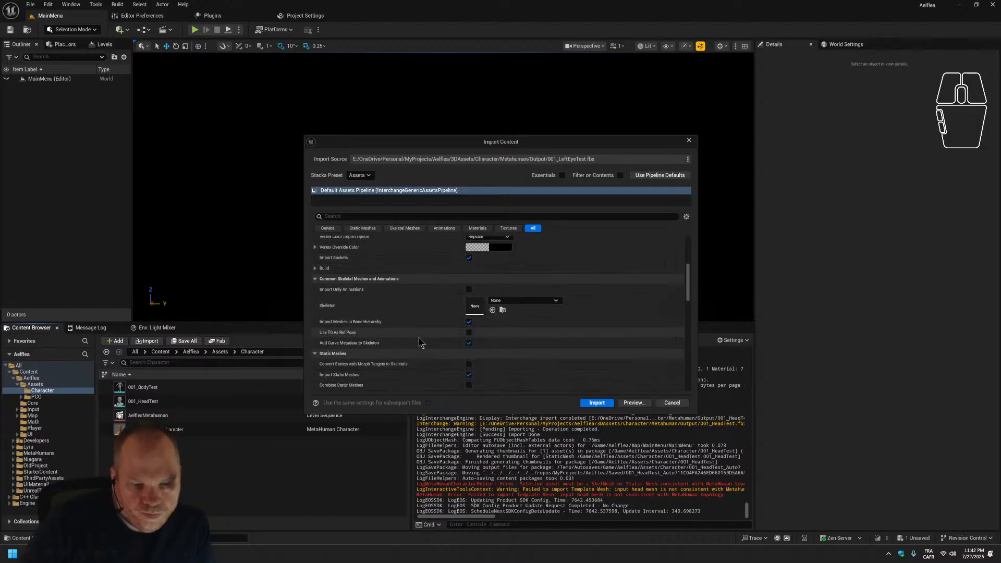
pyautogui.scroll(-1, 410, 369)
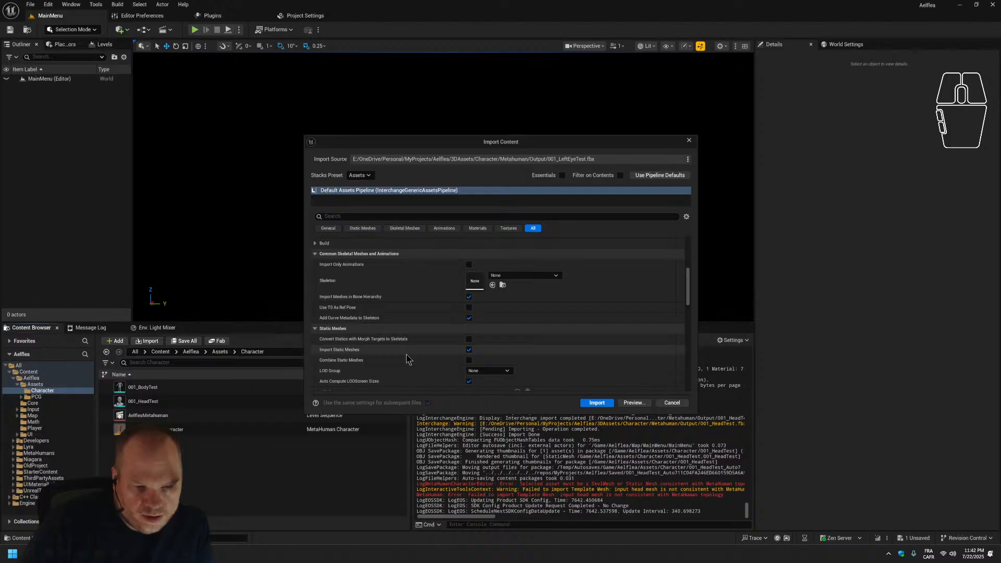
pyautogui.scroll(-1, 407, 360)
pyautogui.scroll(10, 408, 360)
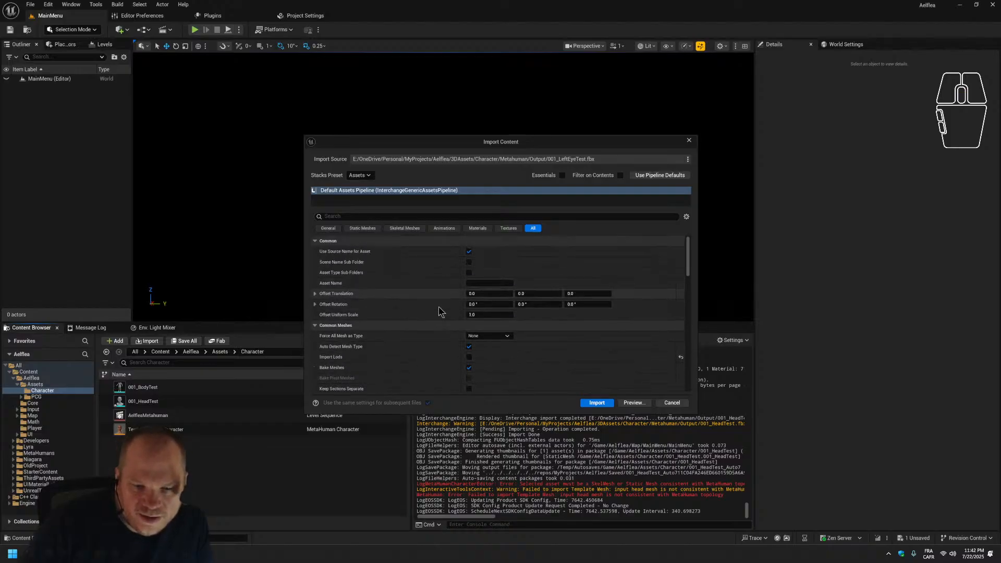
pyautogui.scroll(-5, 405, 342)
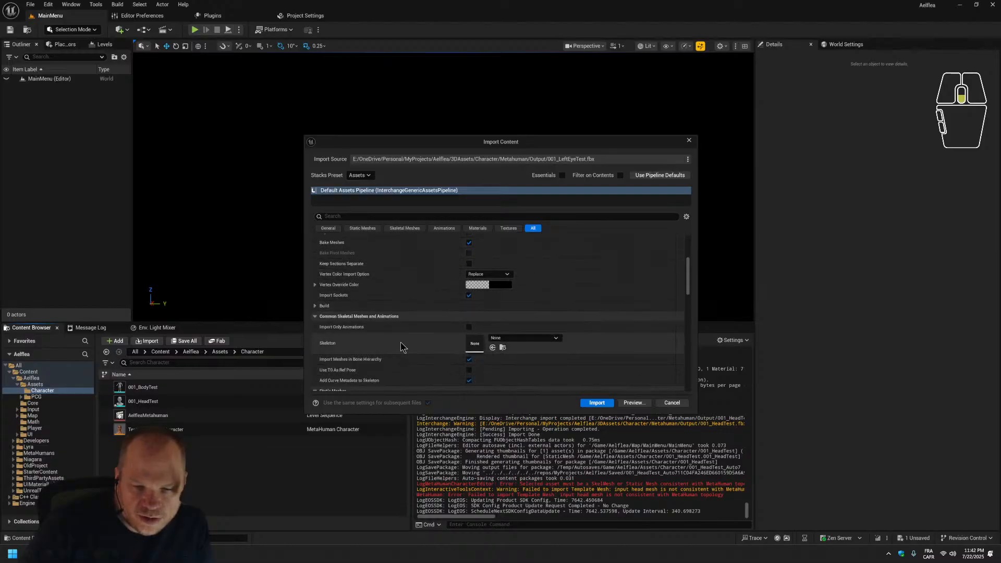
pyautogui.scroll(-6, 401, 347)
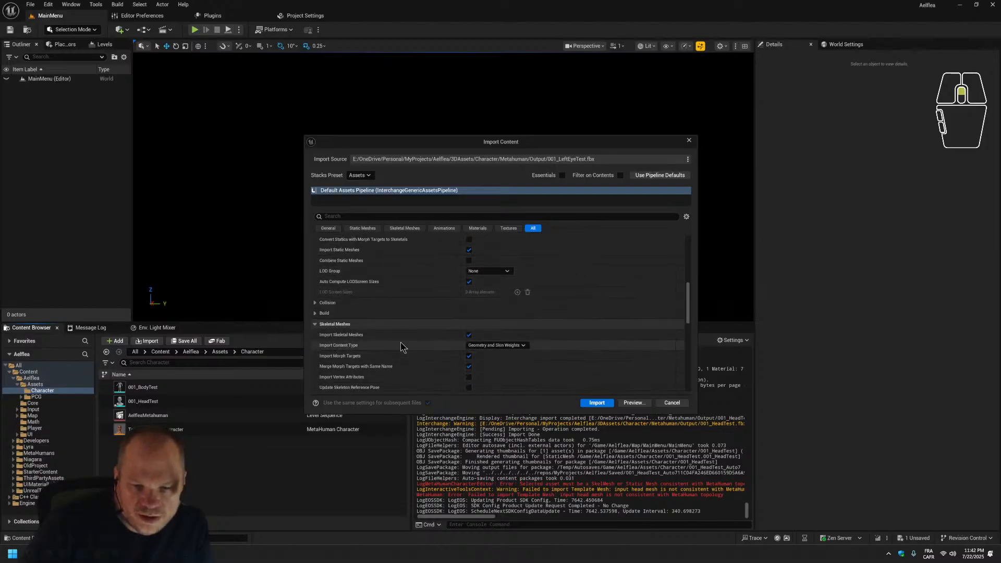
pyautogui.scroll(-2, 402, 347)
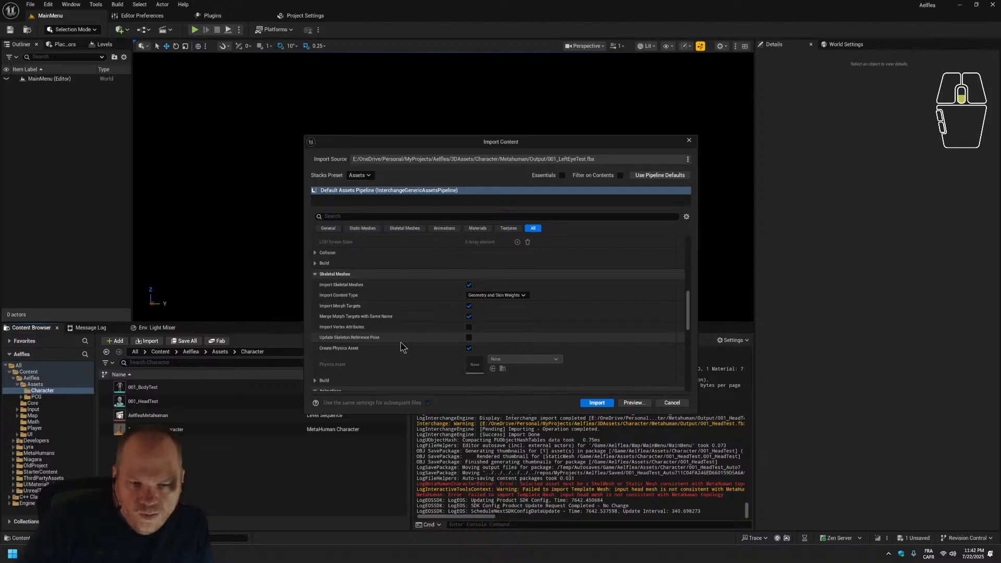
pyautogui.scroll(-1, 402, 346)
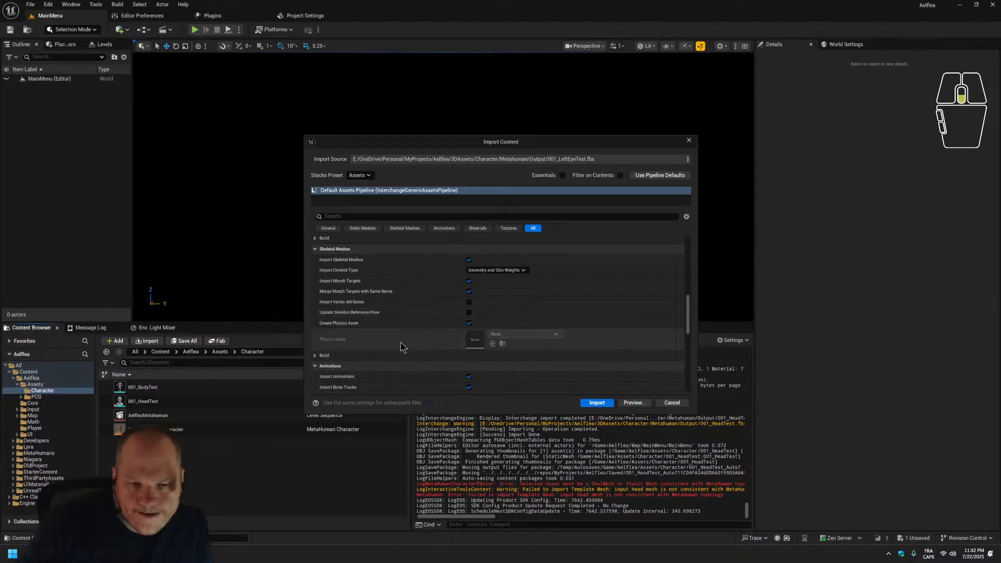
pyautogui.scroll(-1, 401, 347)
pyautogui.scroll(-4, 401, 347)
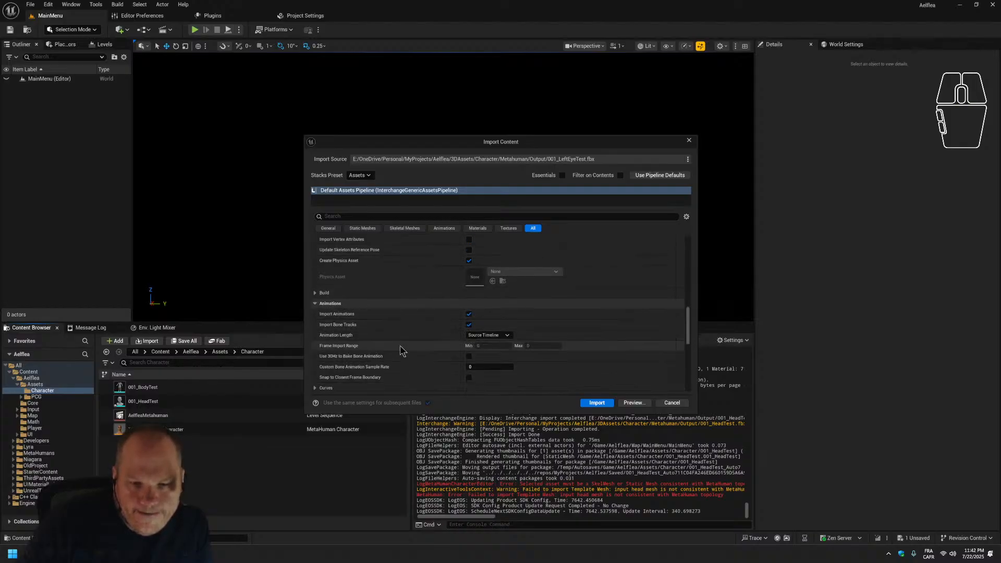
pyautogui.scroll(-2, 419, 371)
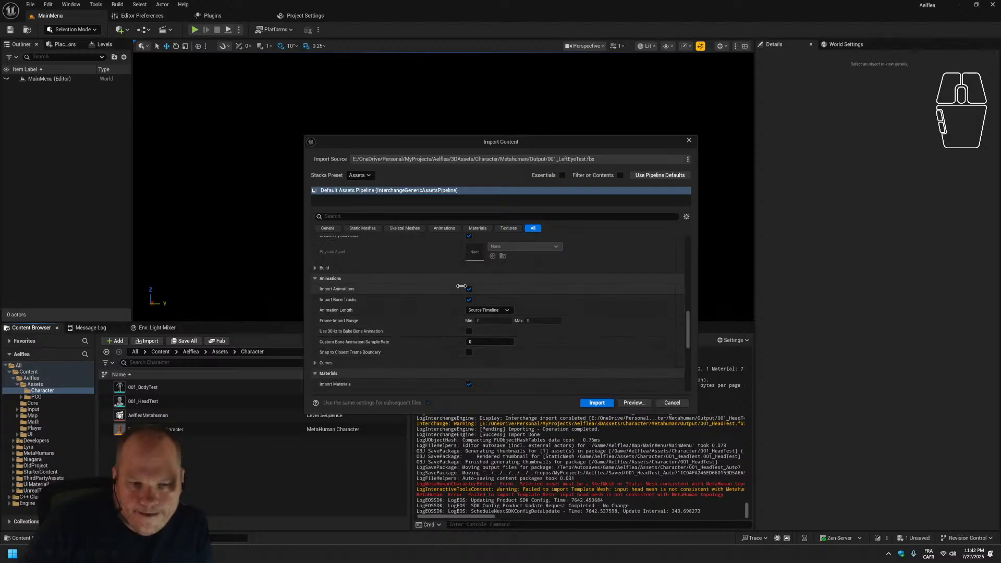
pyautogui.click(469, 290)
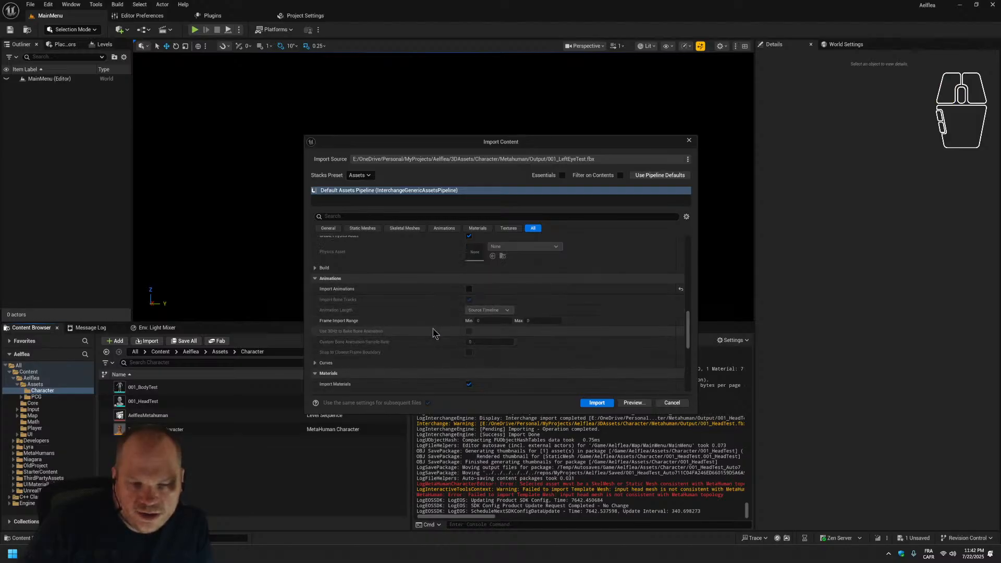
# Turn off Import Materials for 001_LeftEyeTest.fbx and import it into the Character folder.
pyautogui.scroll(-4, 433, 331)
pyautogui.scroll(-1, 431, 355)
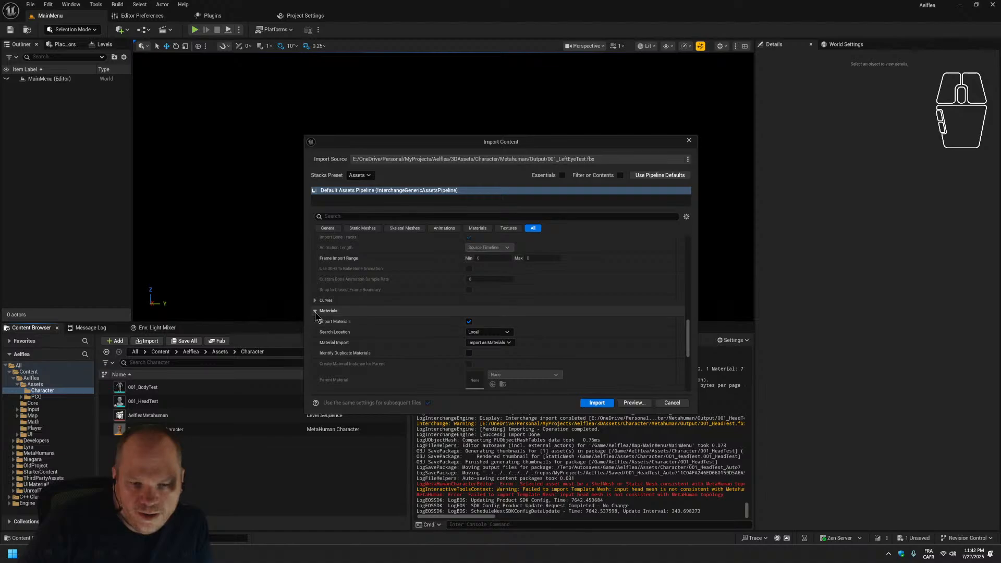
pyautogui.click(470, 323)
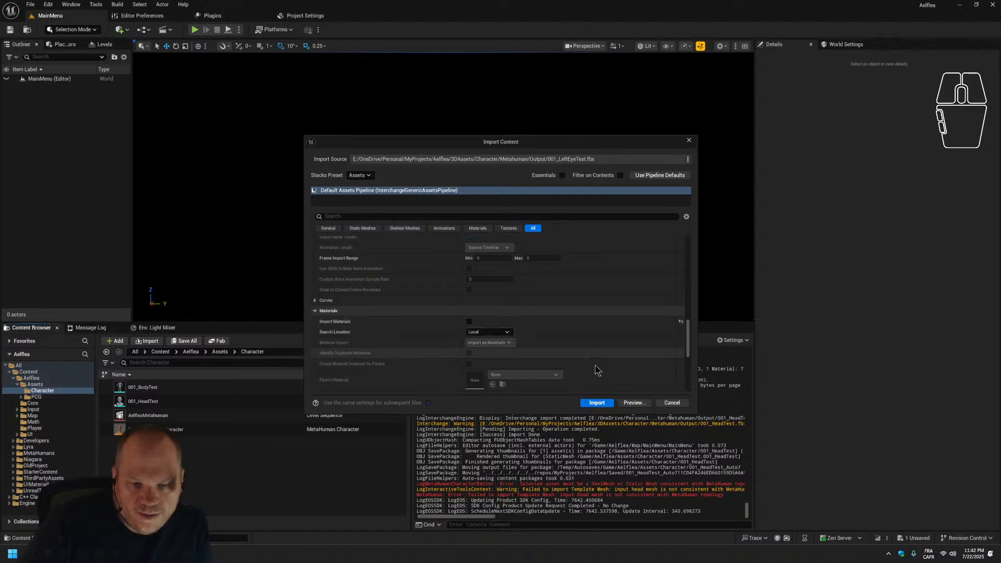
pyautogui.click(597, 403)
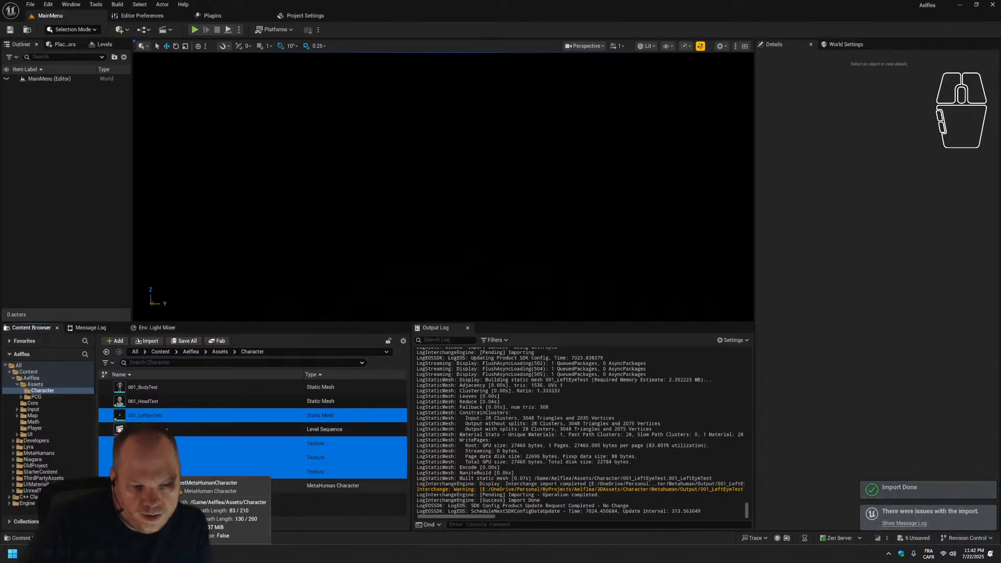
# Save all unsaved assets, and delete the imported teeth_color_map, eyes_color_map and eyelashes_color_map textures from the Character folder.
pyautogui.click(202, 483)
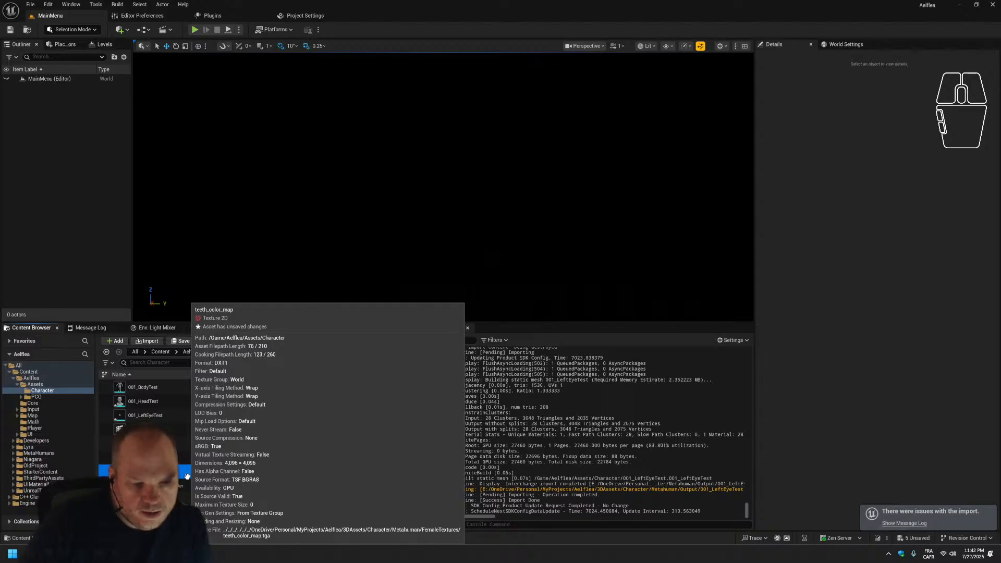
pyautogui.click(189, 476)
pyautogui.hotkey('ctrl', 's')
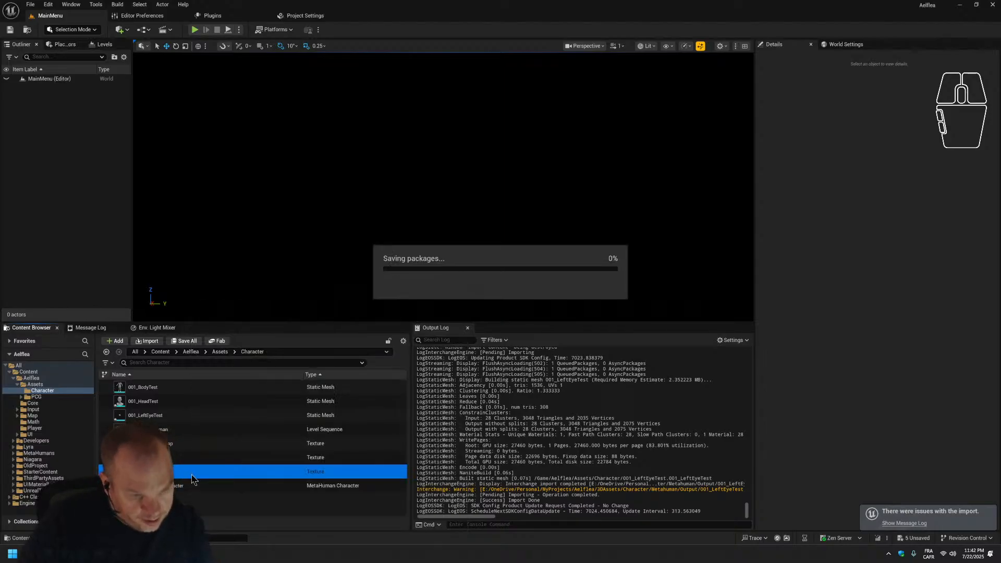
pyautogui.hotkey('ctrl', 'shift', 's')
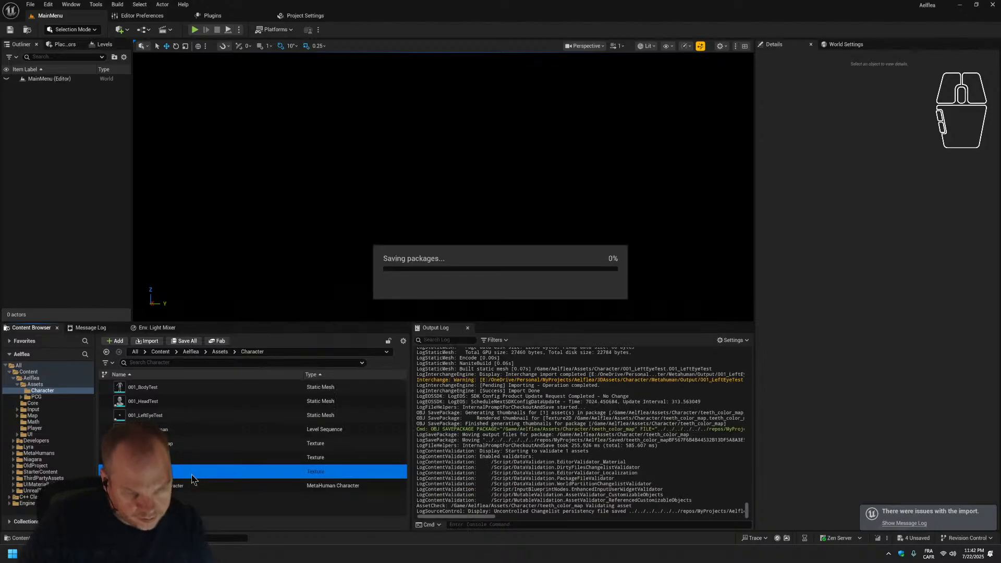
pyautogui.keyDown('shift'); pyautogui.click(178, 443); pyautogui.keyUp('shift')
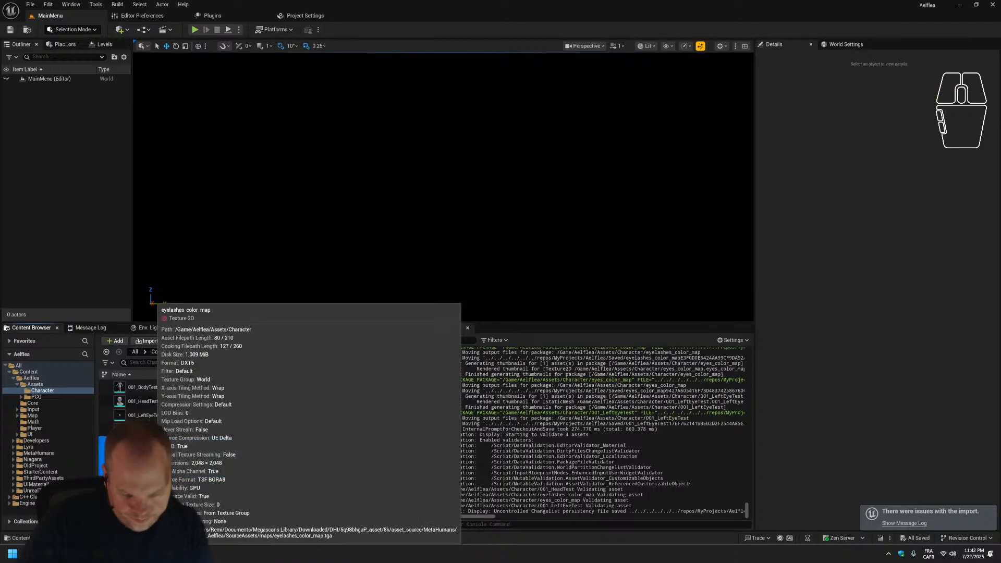
pyautogui.press('Delete')
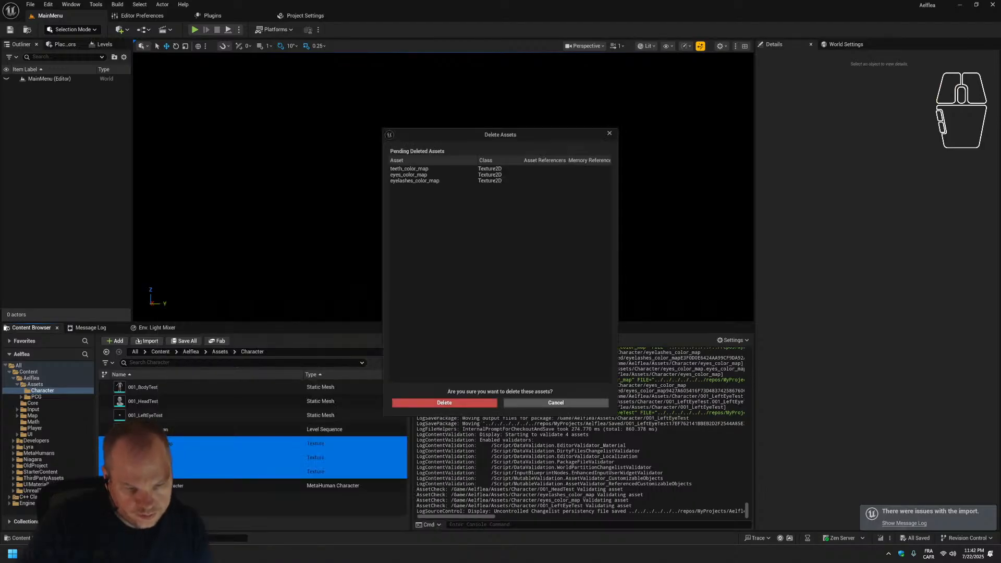
pyautogui.click(446, 403)
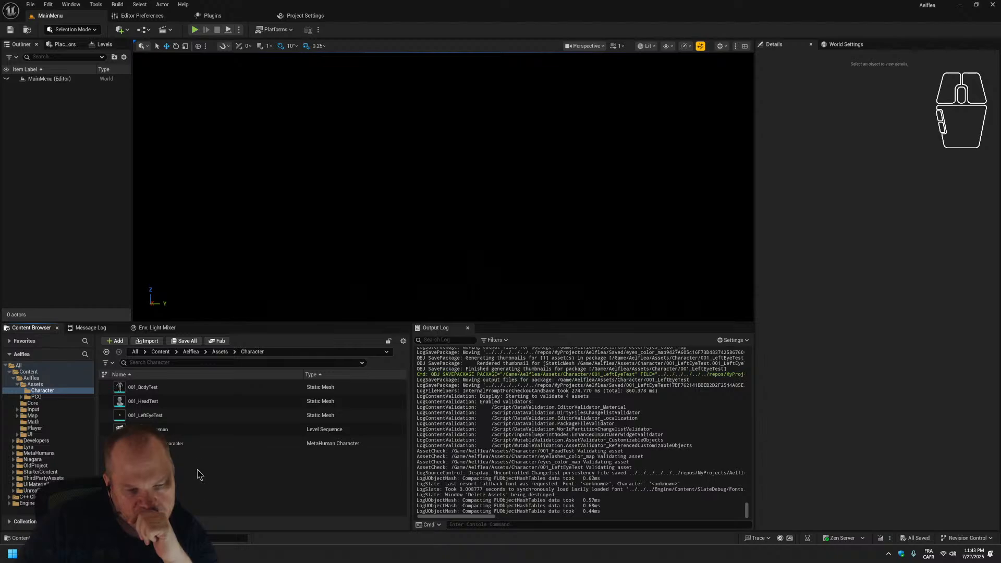
# From File Explorer's Output folder, bring 001_RightEyeTest.fbx into Unreal's Character folder and bring up its import options.
pyautogui.click(176, 480)
pyautogui.click(176, 554)
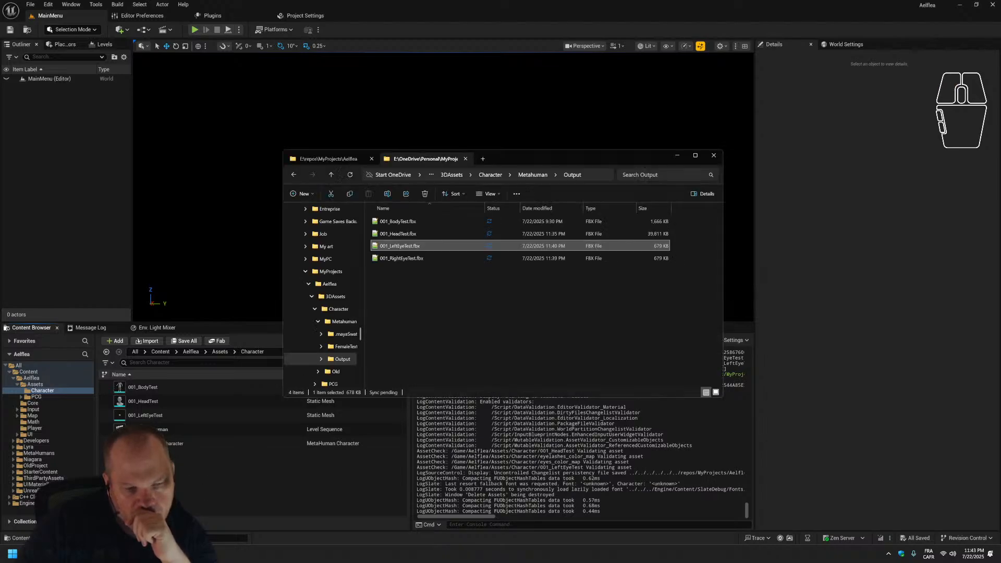
pyautogui.moveTo(393, 259); pyautogui.dragTo(230, 470)
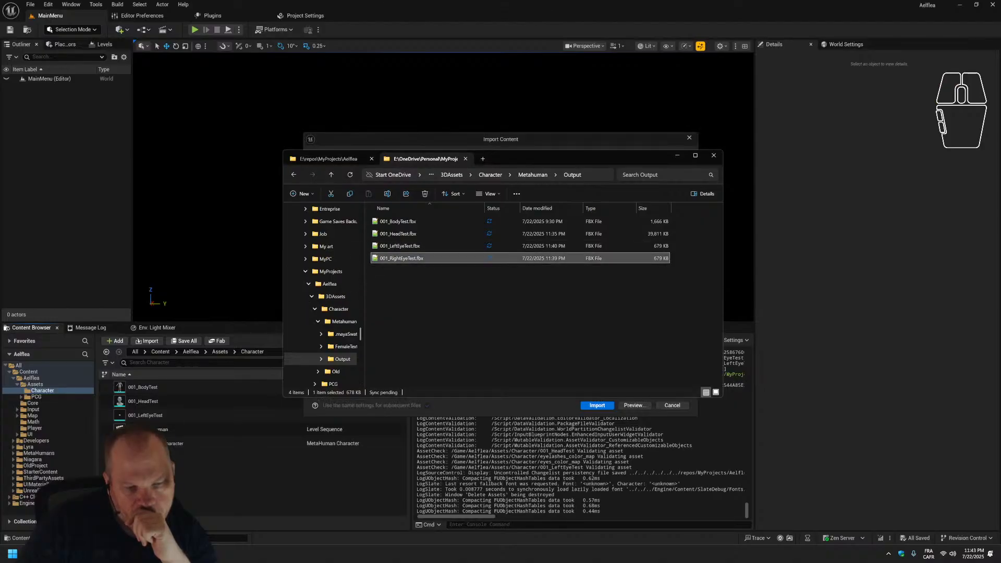
pyautogui.click(513, 413)
# Review the mesh, animation, material and texture options for 001_RightEyeTest.fbx, import it with these settings and save the new asset.
pyautogui.scroll(-5, 417, 323)
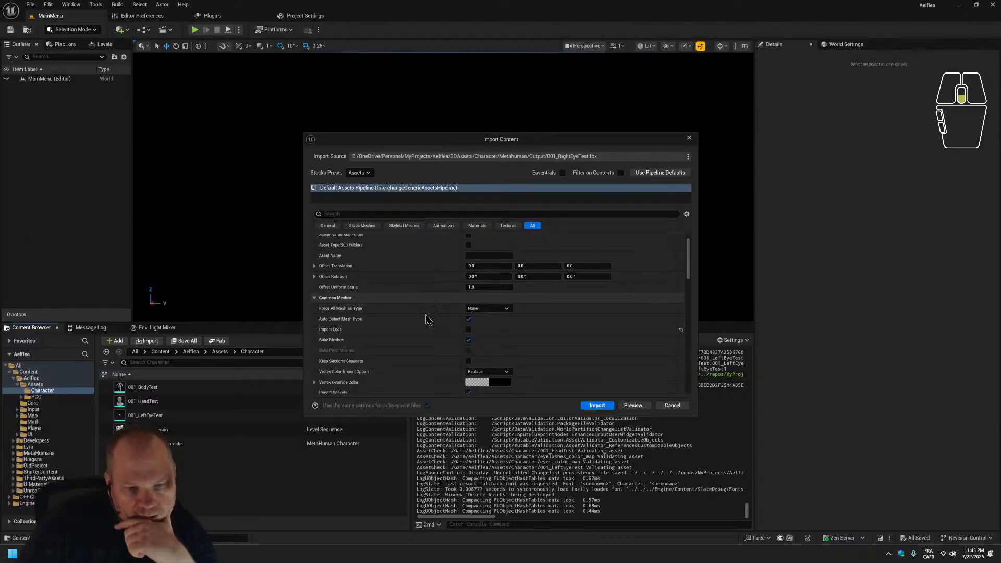
pyautogui.scroll(-8, 410, 331)
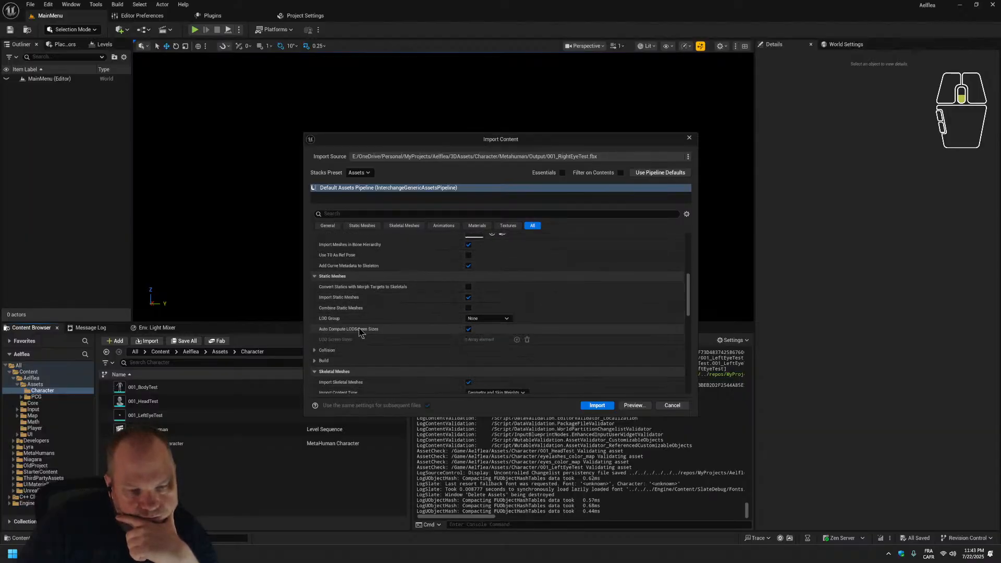
pyautogui.scroll(-3, 359, 333)
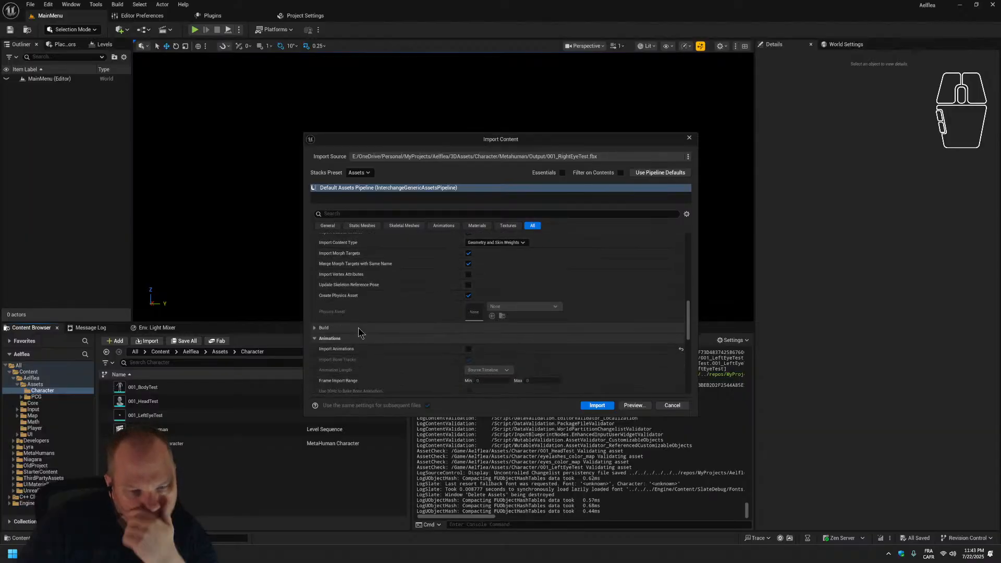
pyautogui.scroll(-3, 358, 332)
pyautogui.scroll(-4, 358, 327)
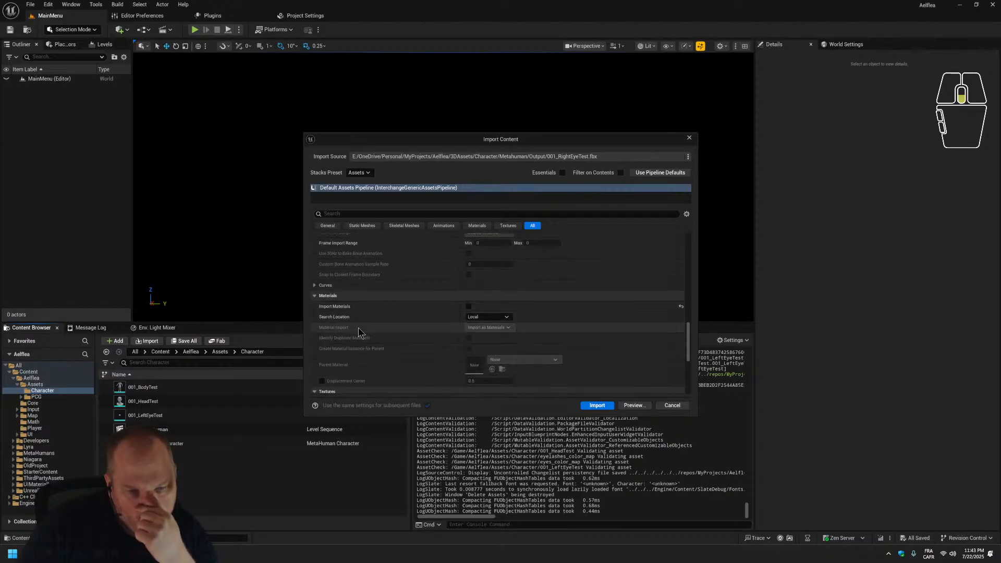
pyautogui.scroll(-3, 358, 327)
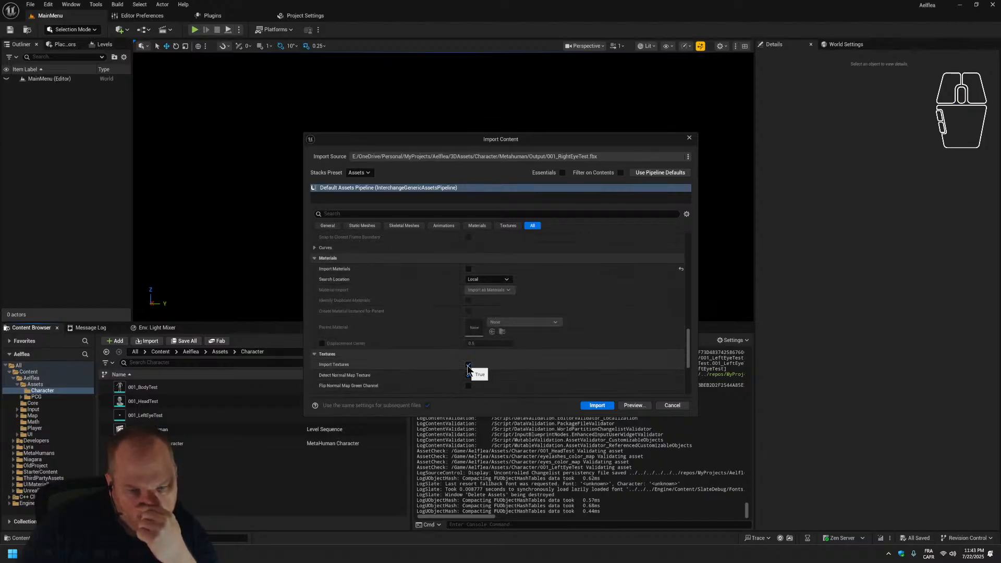
pyautogui.click(597, 405)
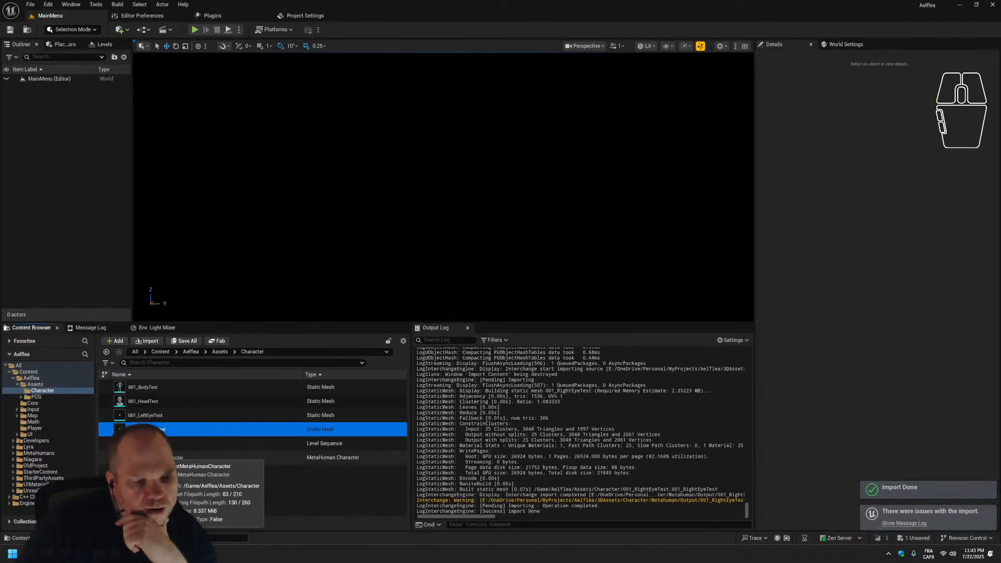
pyautogui.hotkey('ctrl', 's')
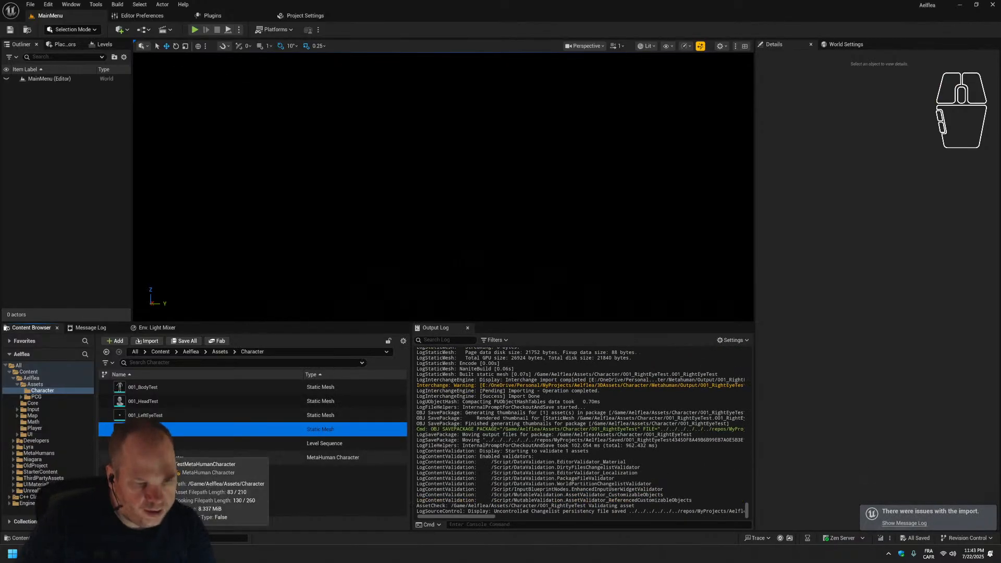
# In TestMetaHumanCharacter's template options, assign 001_LeftEyeTest as the Left Eye Mesh and 001_RightEyeTest as the Right Eye Mesh.
pyautogui.doubleClick(187, 458)
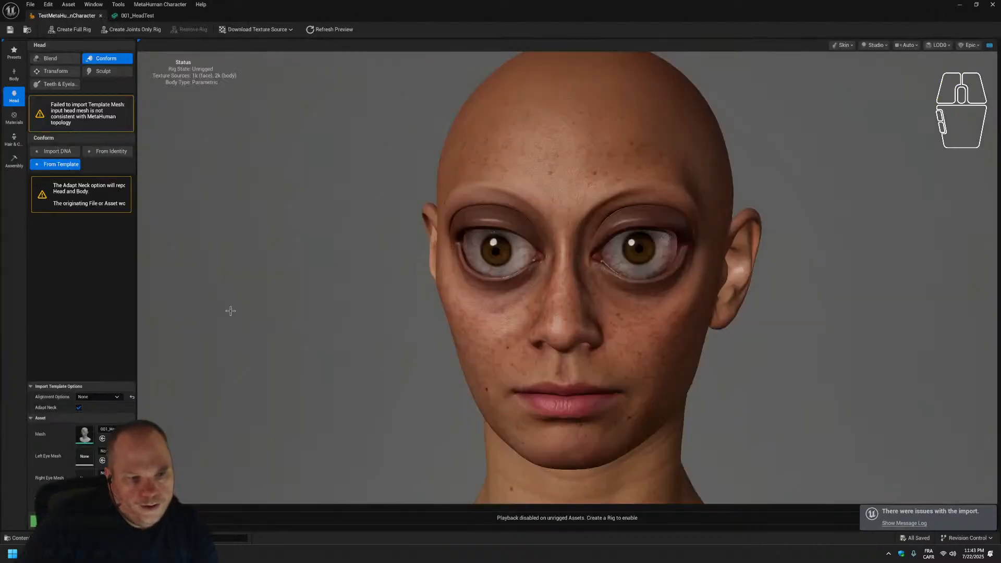
pyautogui.click(103, 451)
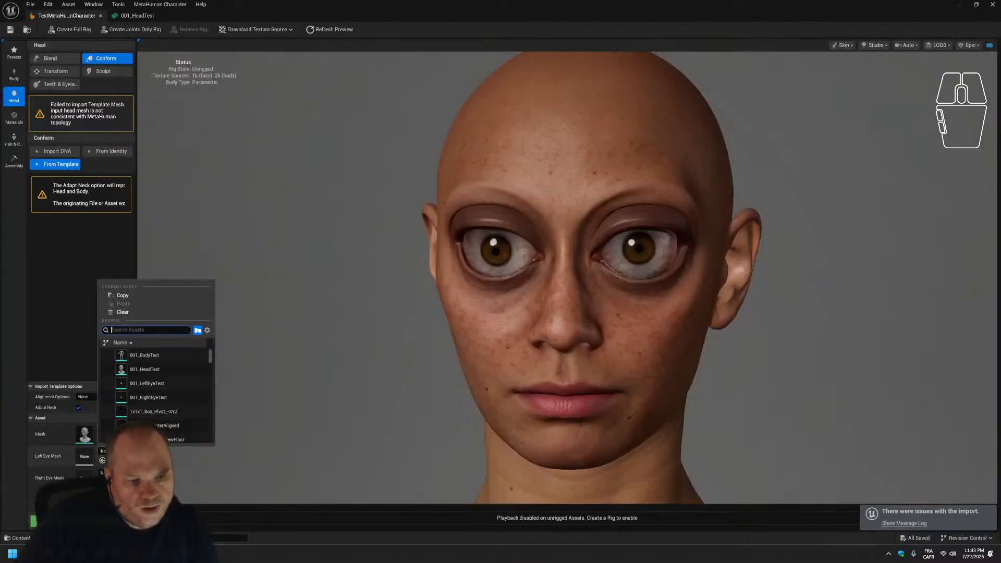
pyautogui.click(147, 383)
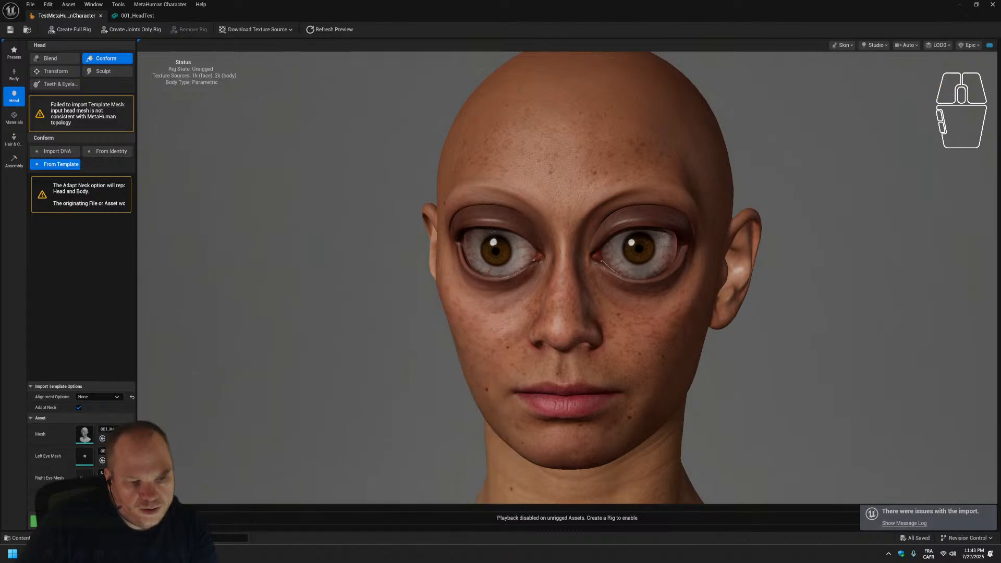
pyautogui.click(103, 473)
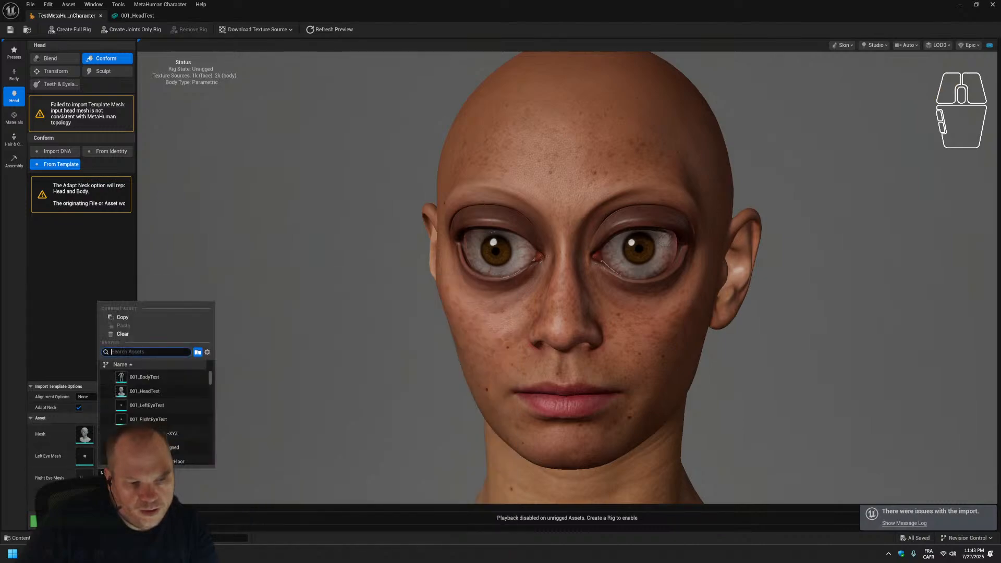
pyautogui.click(149, 419)
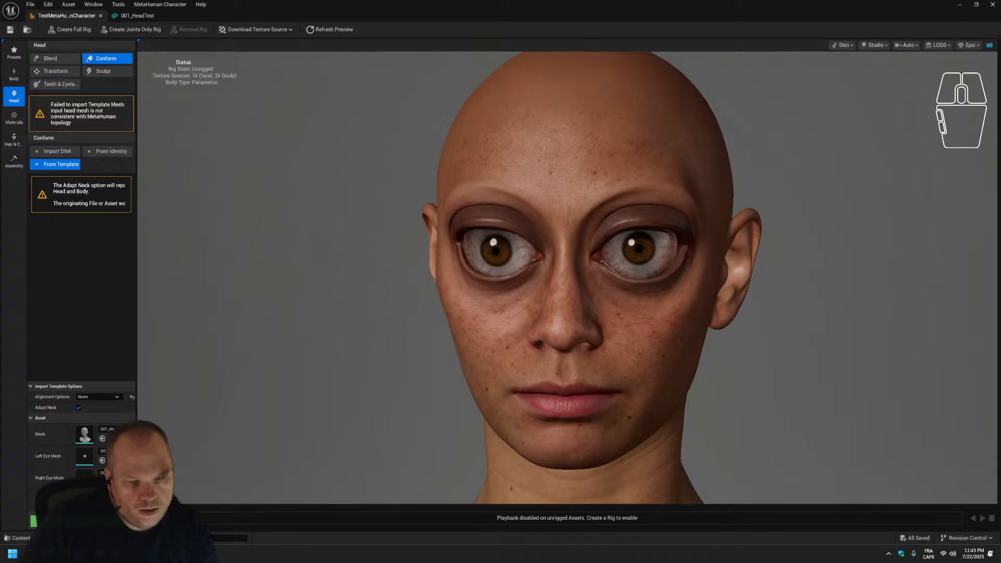
# Check Unreal's logs, switch to Blender, and hide both eyeball meshes so only head_lod0_mesh.001 is shown.
pyautogui.click(959, 5)
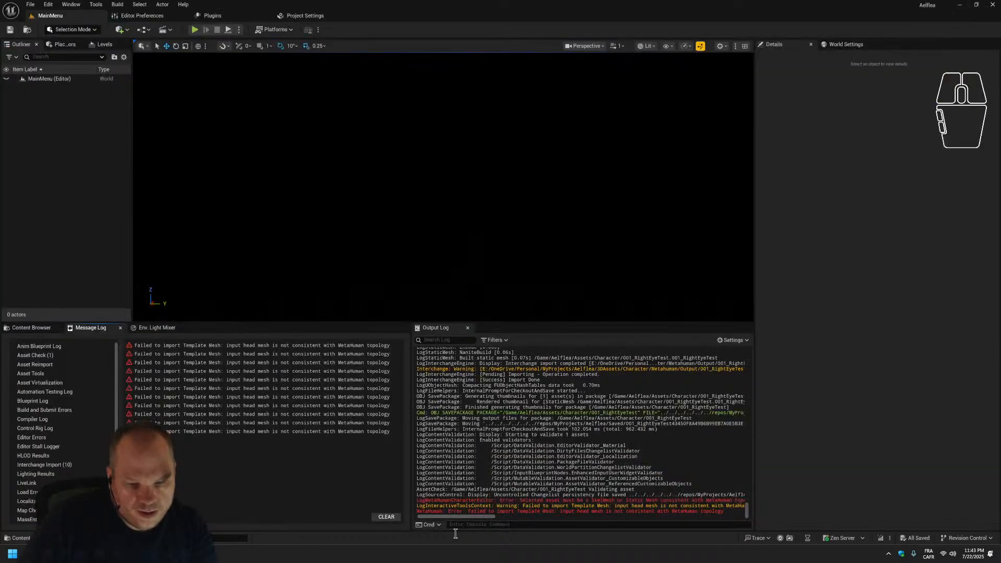
pyautogui.click(153, 554)
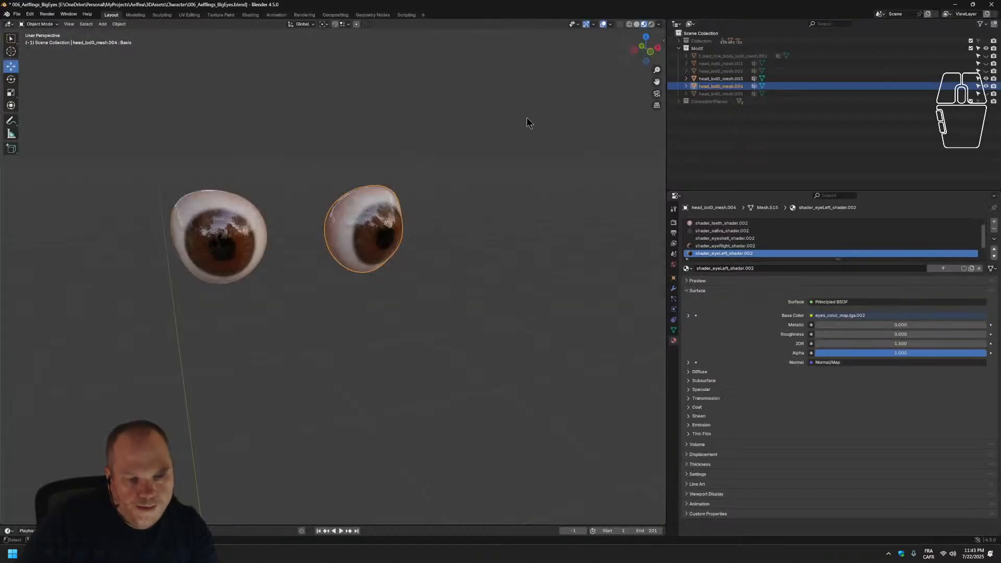
pyautogui.click(986, 86)
pyautogui.click(986, 78)
pyautogui.click(986, 71)
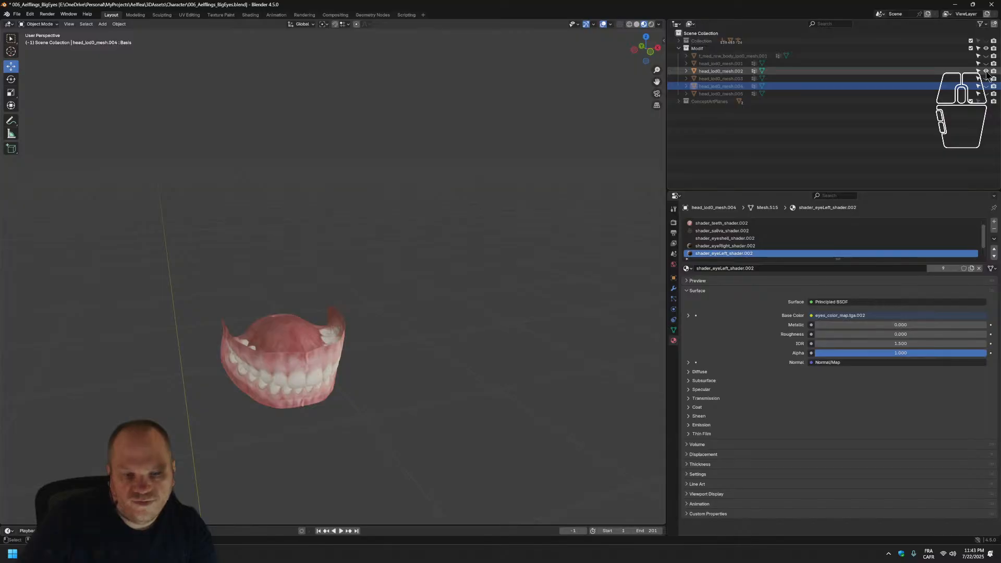
pyautogui.click(986, 71)
pyautogui.click(986, 63)
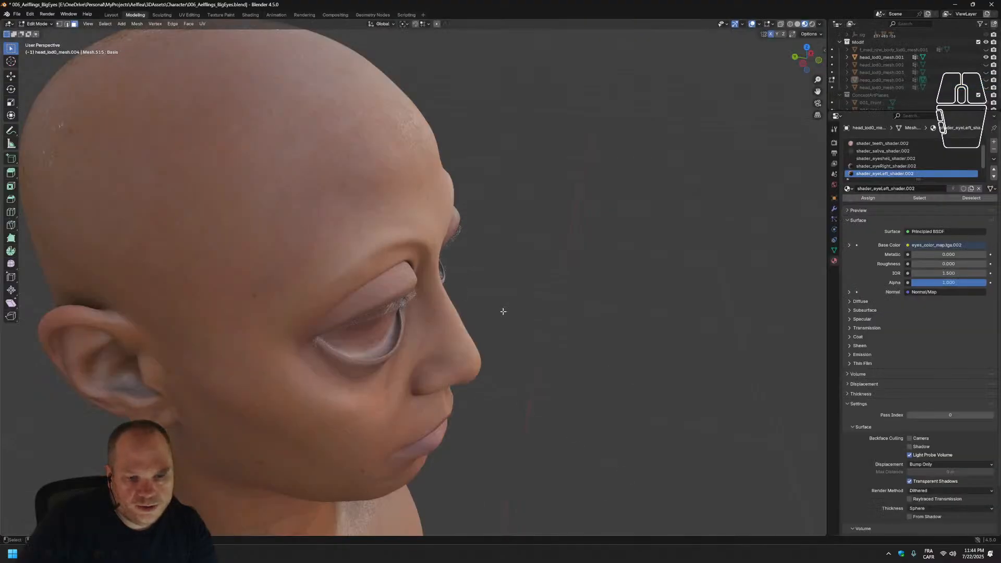
# In the Modeling workspace, examine the eyeshell, saliva, eyelashes and eyeEdge material slots against the head's eye area, and return to the Layout workspace.
pyautogui.moveTo(598, 343); pyautogui.dragTo(454, 324, button='middle')
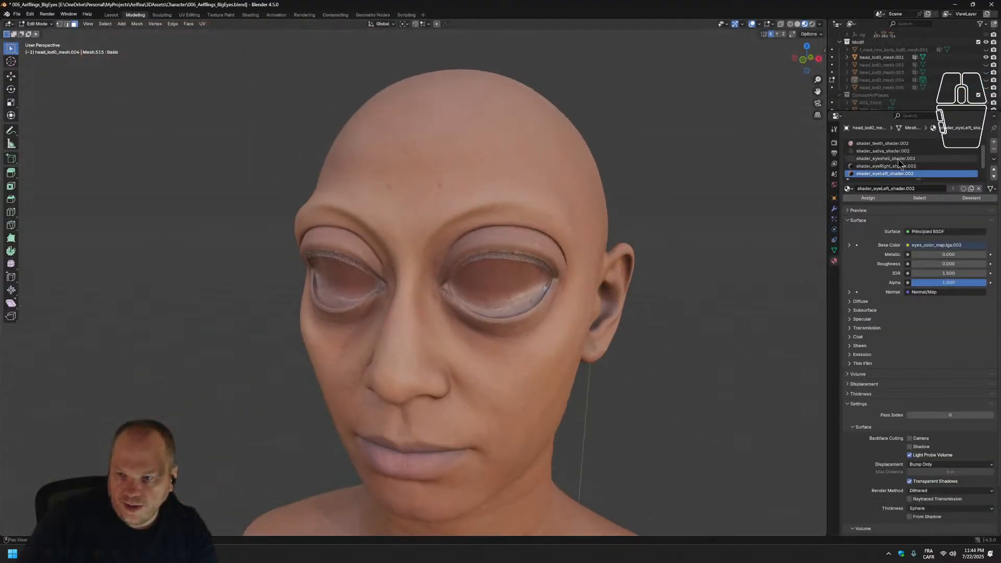
pyautogui.click(887, 158)
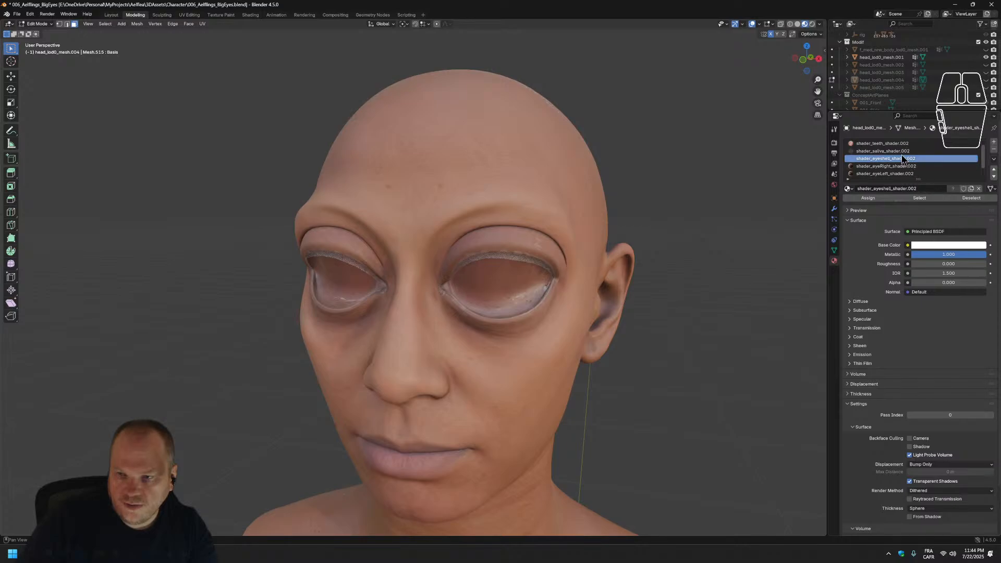
pyautogui.click(882, 150)
pyautogui.scroll(-2, 927, 168)
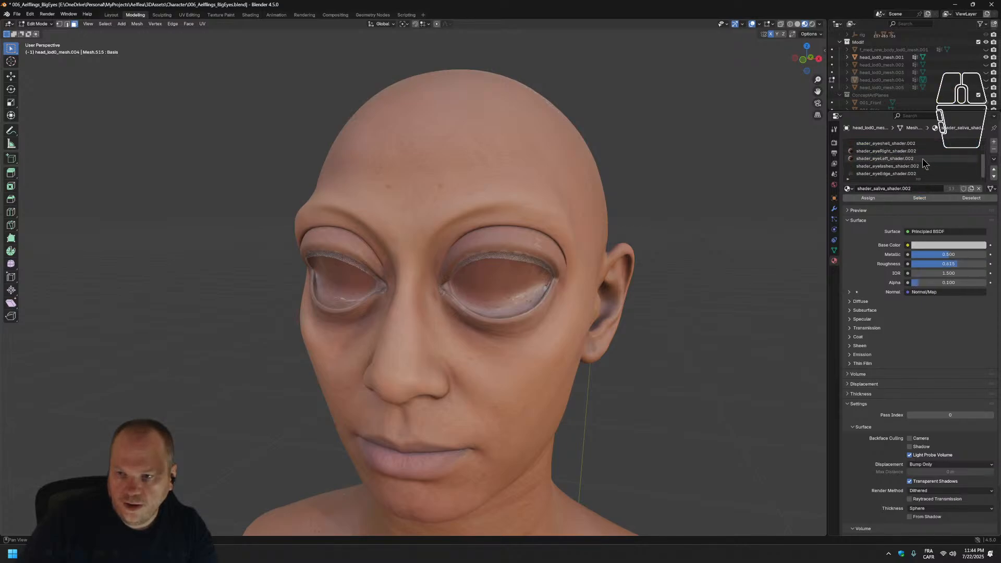
pyautogui.click(908, 166)
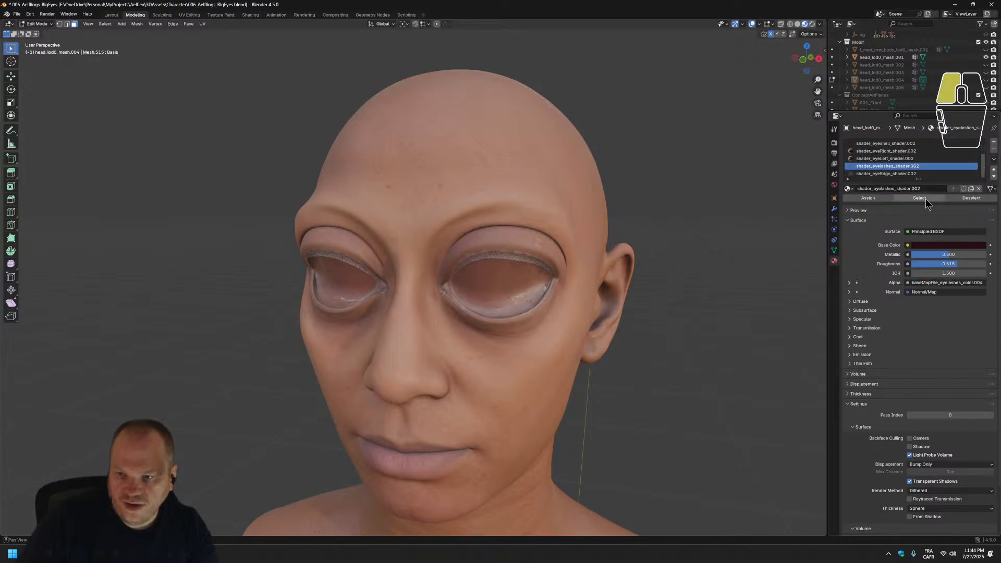
pyautogui.scroll(-1, 915, 136)
pyautogui.click(918, 159)
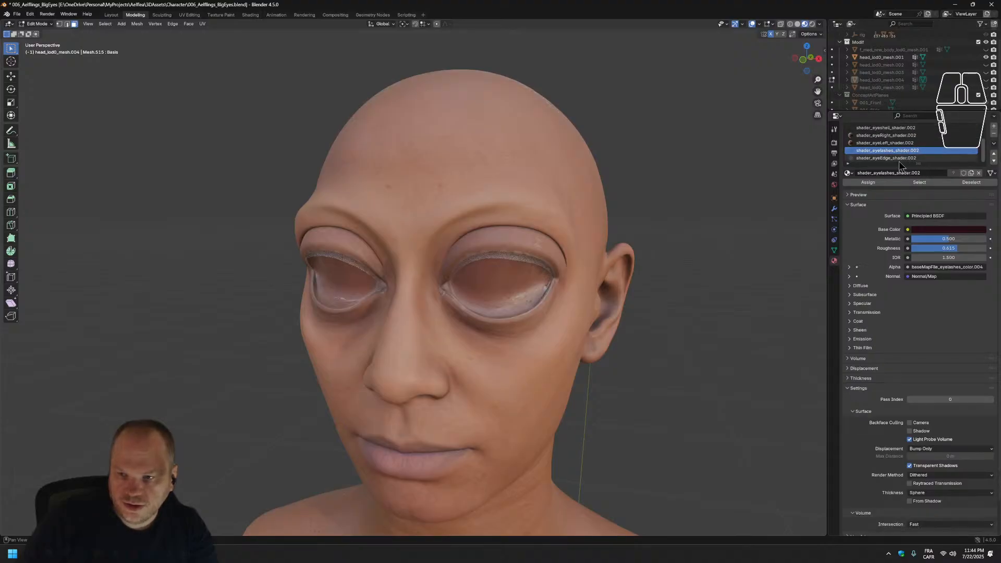
pyautogui.click(924, 186)
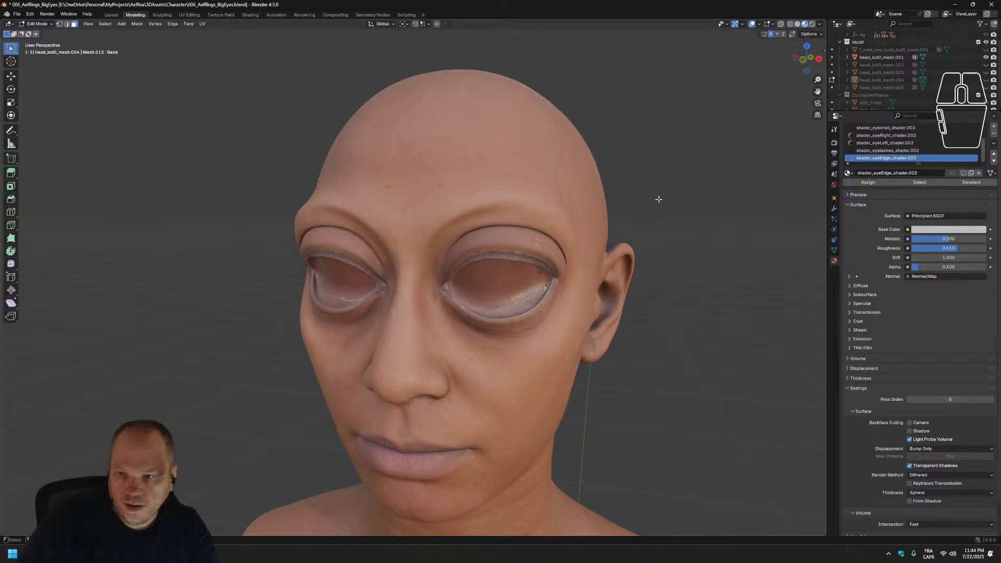
pyautogui.click(529, 199)
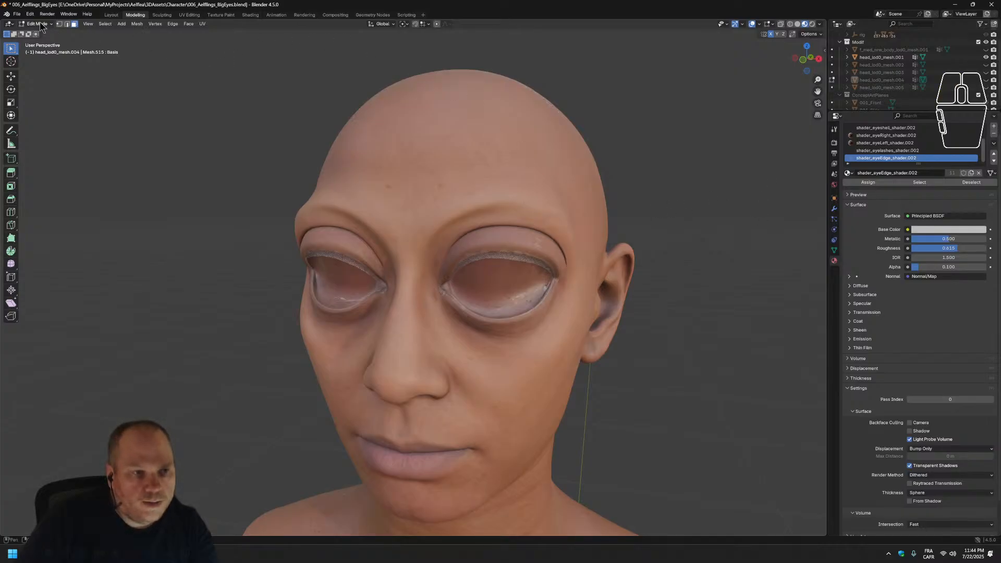
pyautogui.click(110, 14)
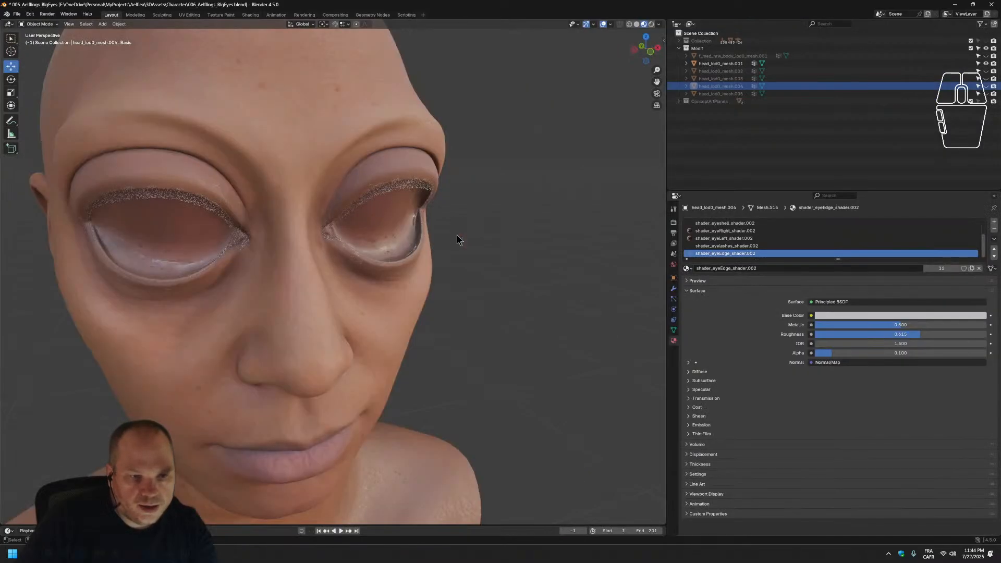
# In the Modeling workspace, check which head faces use the eyeshell and eyelashes materials, clearing the eyeshell selection in between.
pyautogui.click(136, 15)
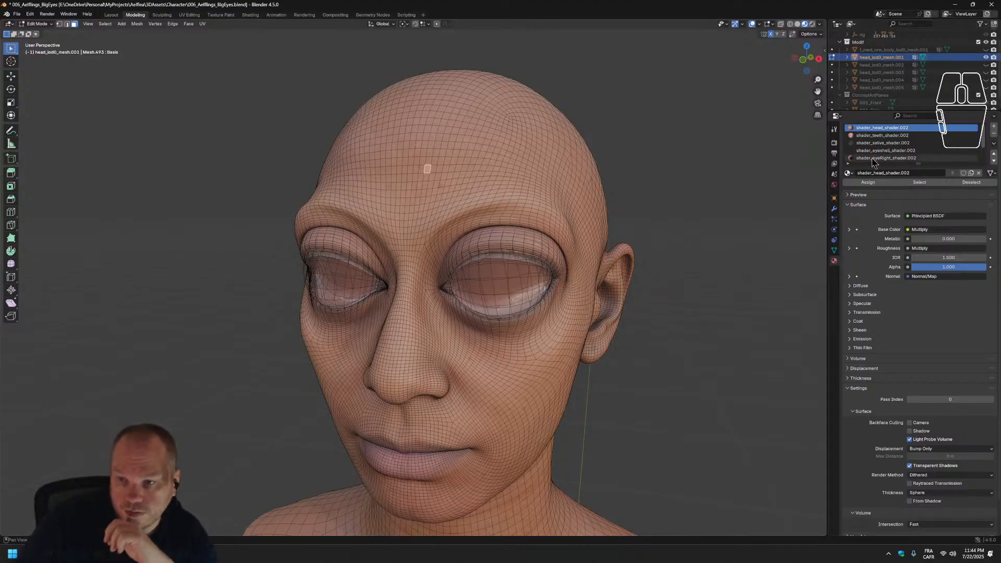
pyautogui.click(886, 142)
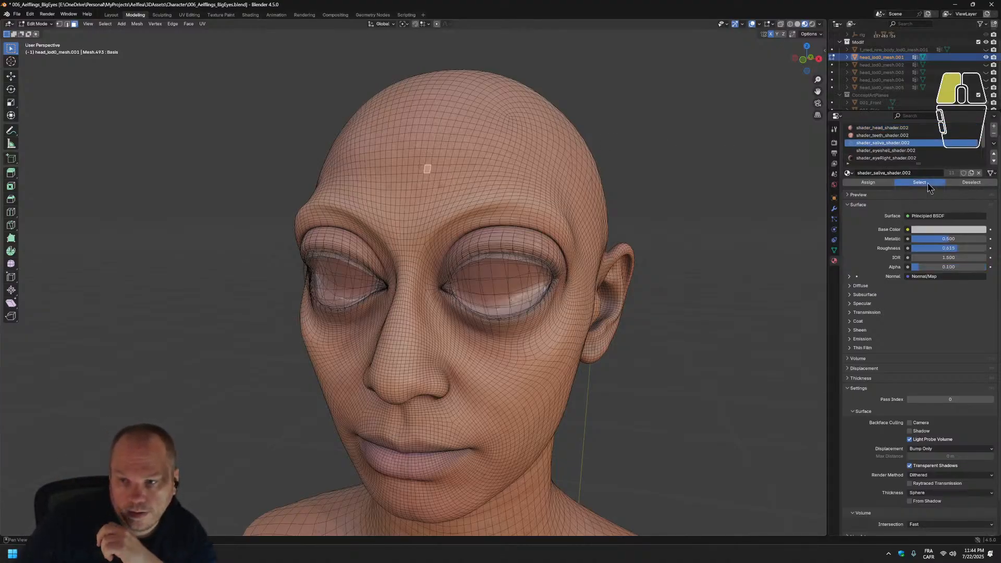
pyautogui.click(911, 151)
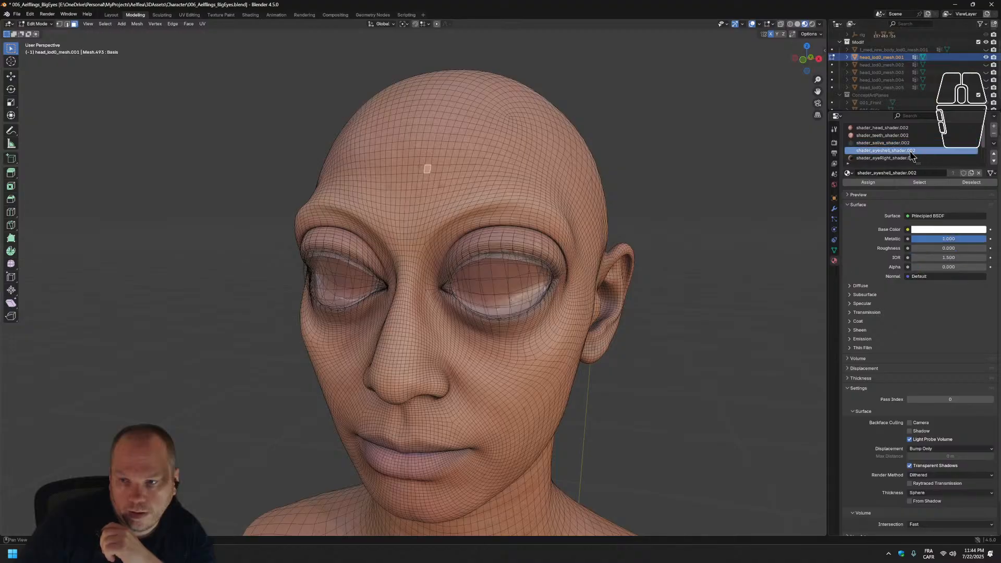
pyautogui.click(937, 183)
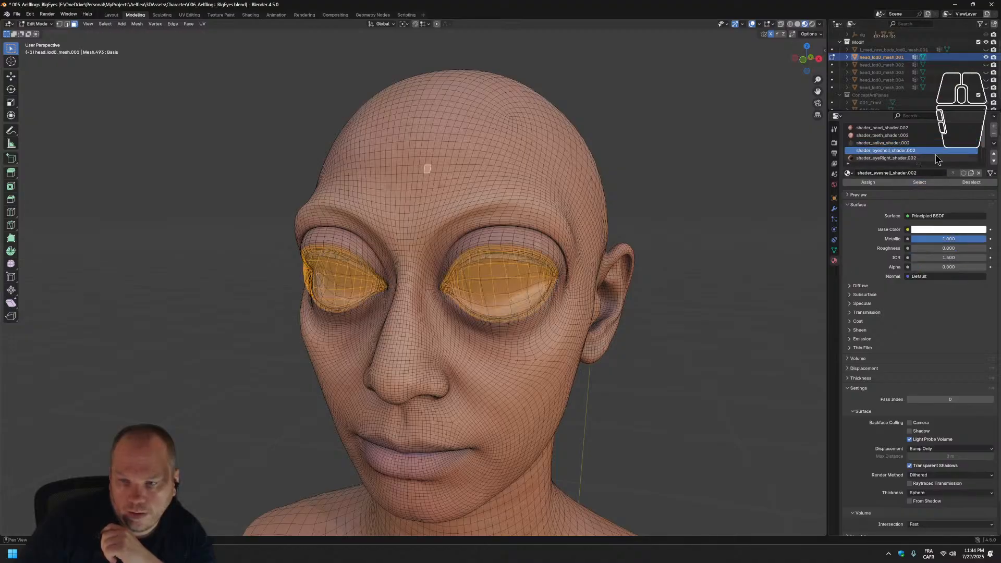
pyautogui.scroll(-2, 934, 156)
pyautogui.click(971, 183)
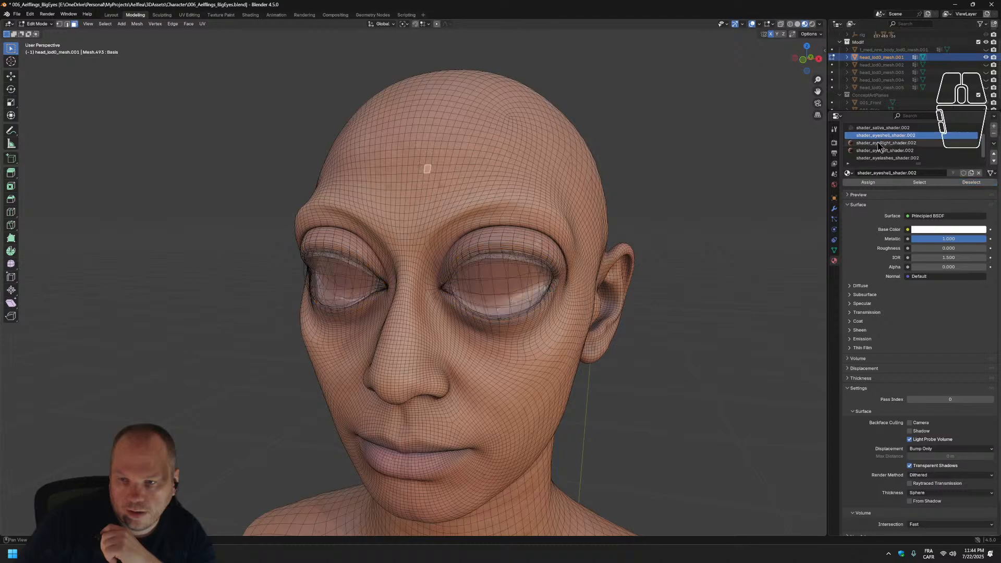
pyautogui.click(899, 158)
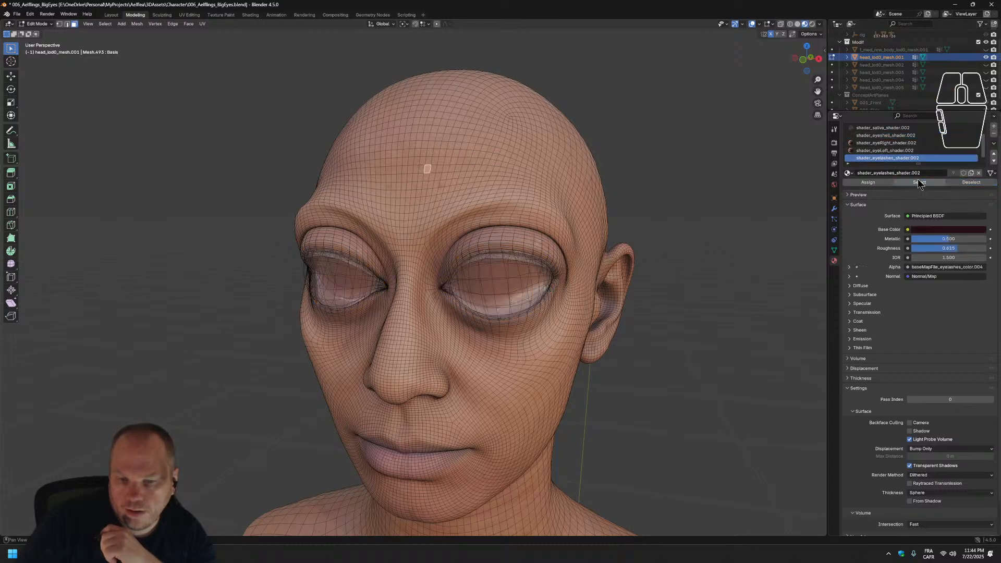
pyautogui.click(919, 183)
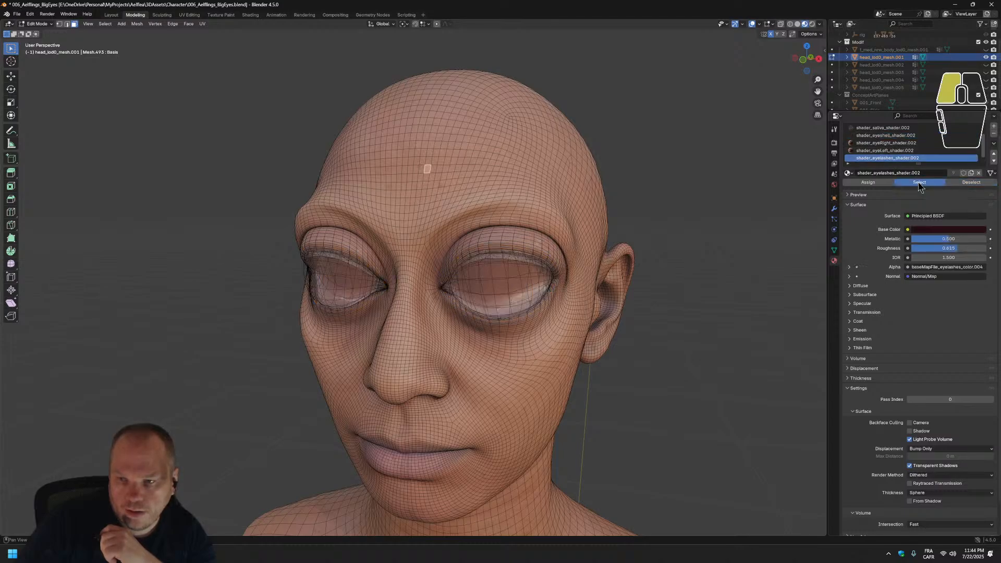
# Select the faces assigned to shader_eyeEdge_shader.002 and separate them from head_lod0_mesh.001 into their own object.
pyautogui.scroll(-1, 908, 156)
pyautogui.click(905, 158)
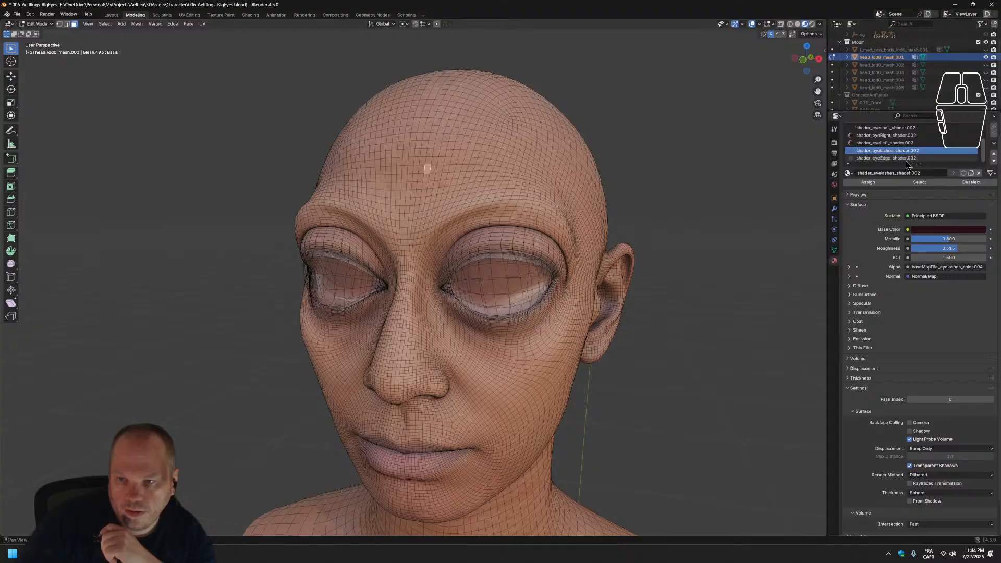
pyautogui.click(920, 183)
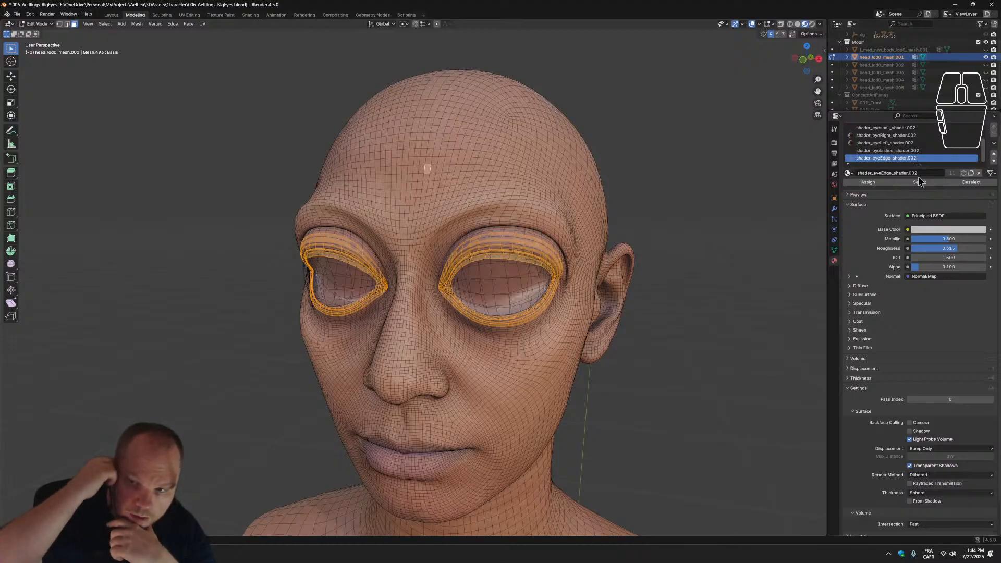
pyautogui.scroll(1, 920, 182)
pyautogui.scroll(5, 513, 253)
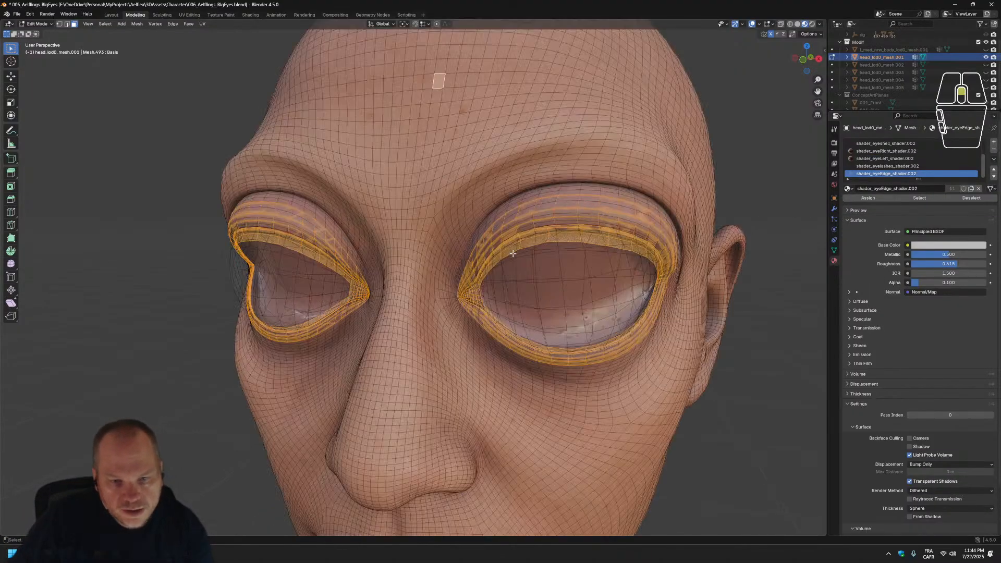
pyautogui.scroll(1, 514, 253)
pyautogui.moveTo(513, 253); pyautogui.dragTo(663, 288, button='middle')
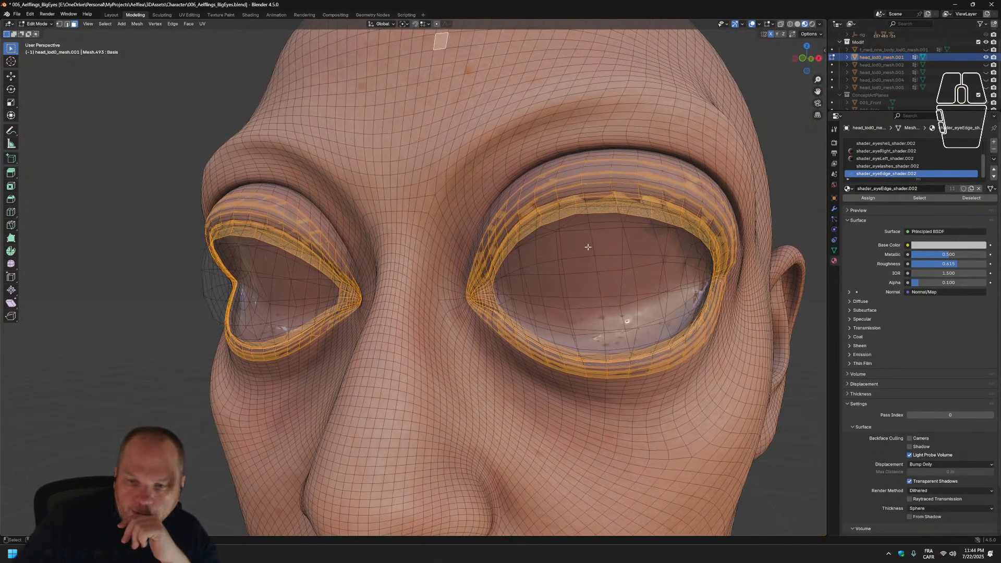
pyautogui.rightClick(642, 207)
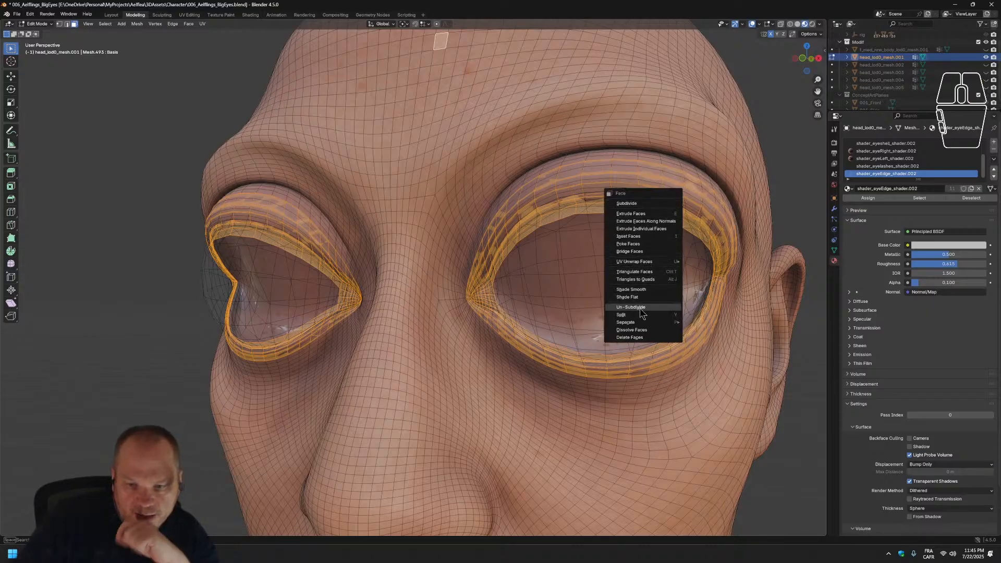
pyautogui.moveTo(642, 326)
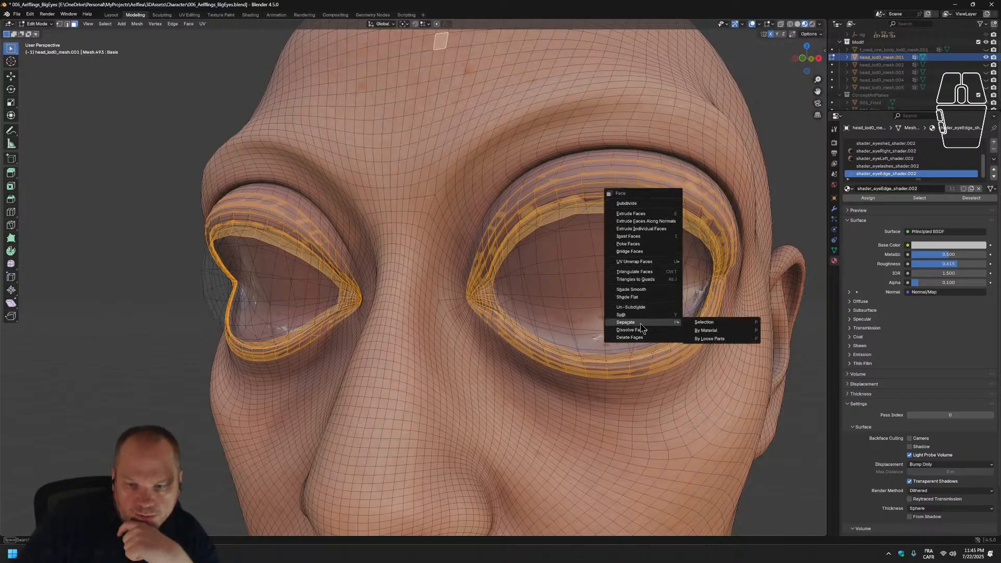
pyautogui.click(715, 324)
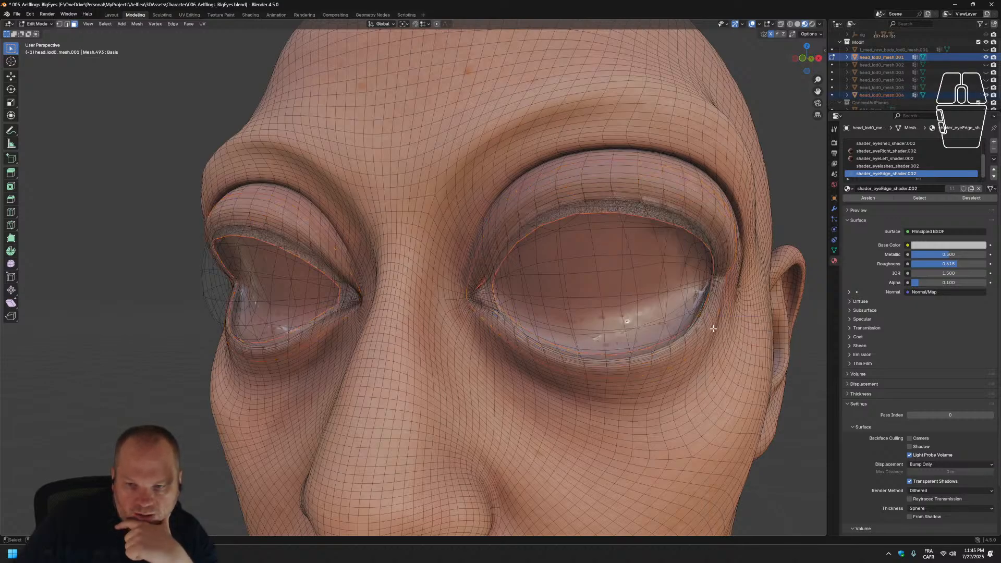
# Check the head's remaining eyelashes and eyeshell faces by material slot, and deselect the eyeshell faces.
pyautogui.scroll(-3, 626, 291)
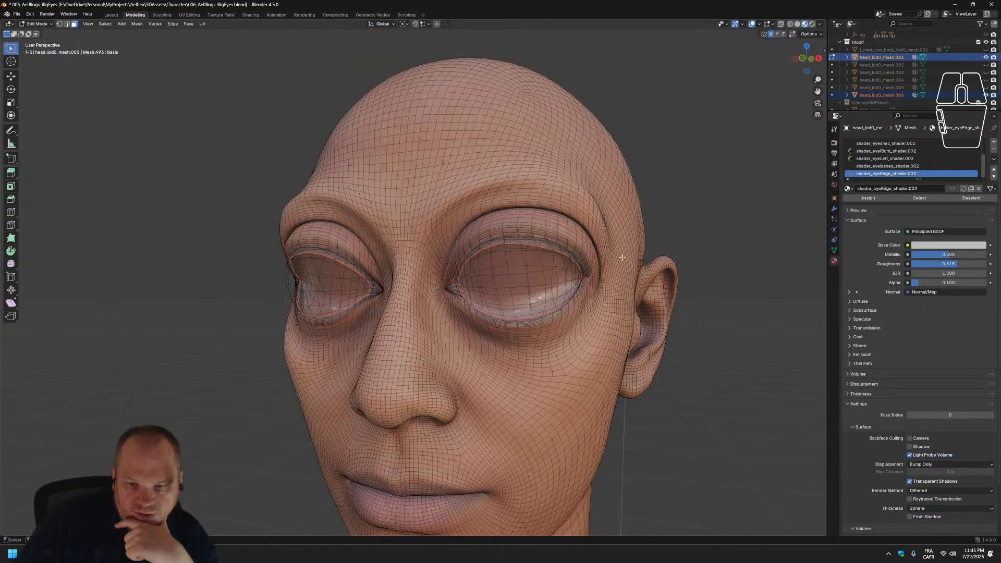
pyautogui.click(907, 166)
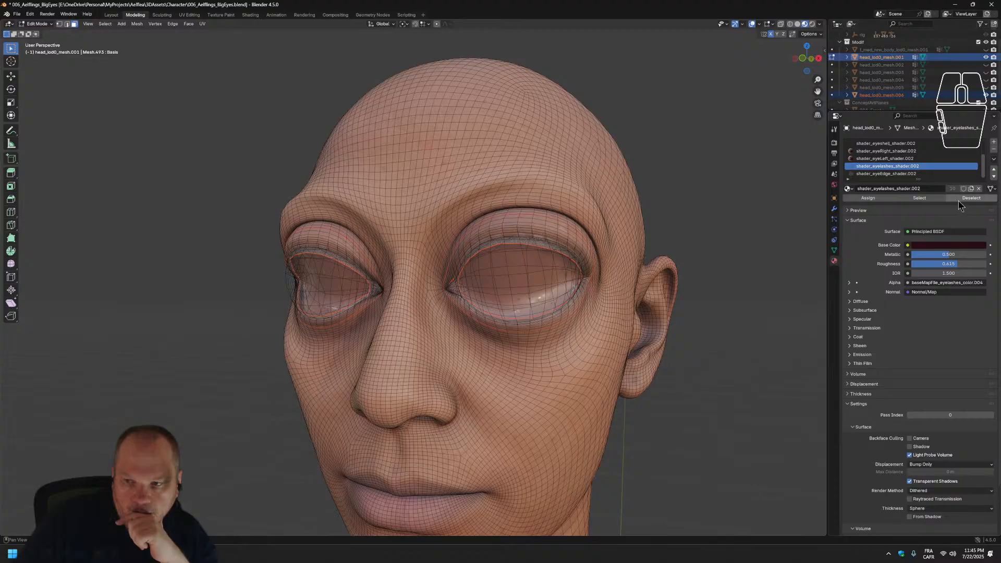
pyautogui.click(926, 202)
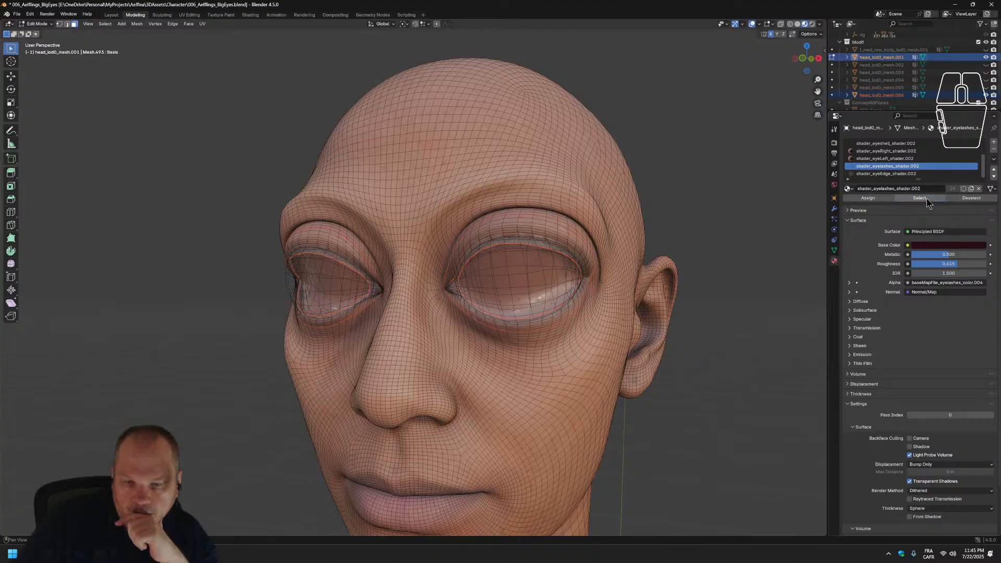
pyautogui.click(912, 144)
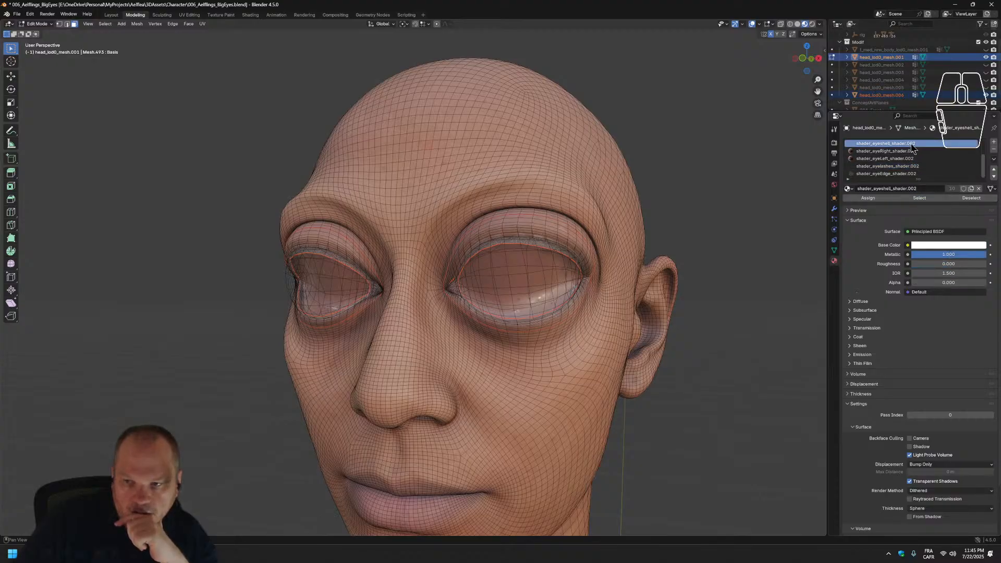
pyautogui.click(922, 198)
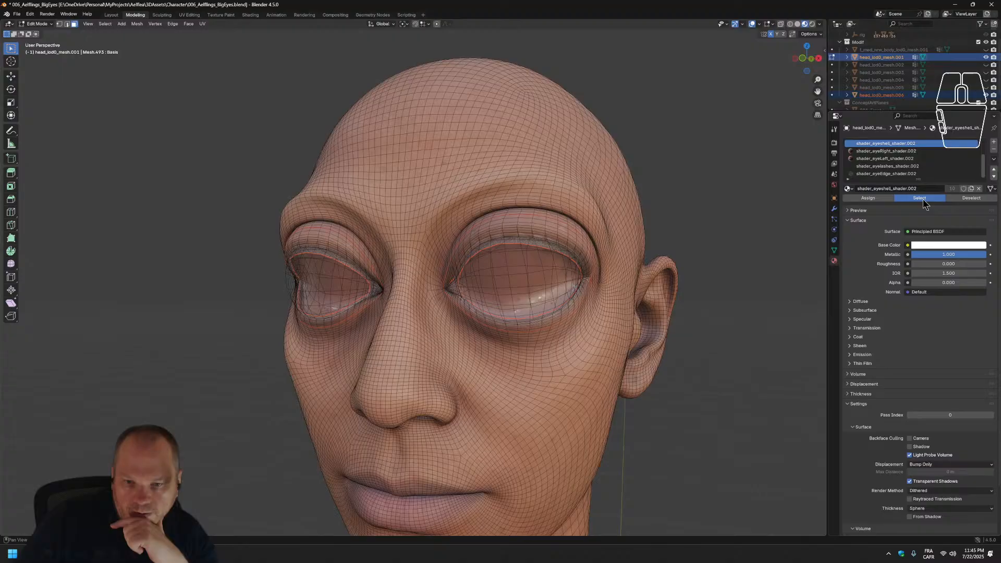
pyautogui.click(959, 198)
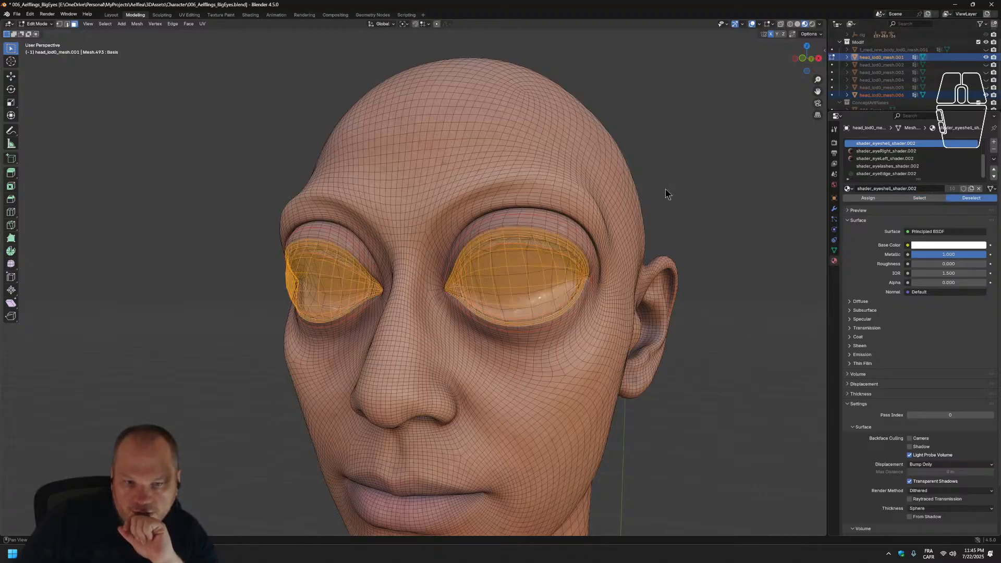
pyautogui.moveTo(418, 235); pyautogui.dragTo(475, 253, button='middle')
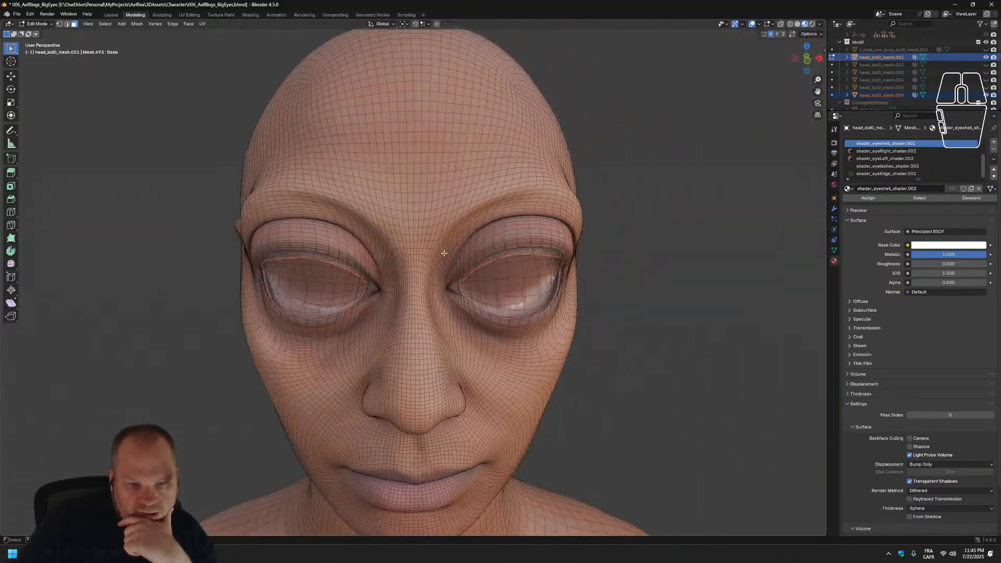
# Return to the Layout workspace, check Unreal's message log and the TestMetaHumanCharacter conform settings, and switch back to Blender.
pyautogui.click(111, 14)
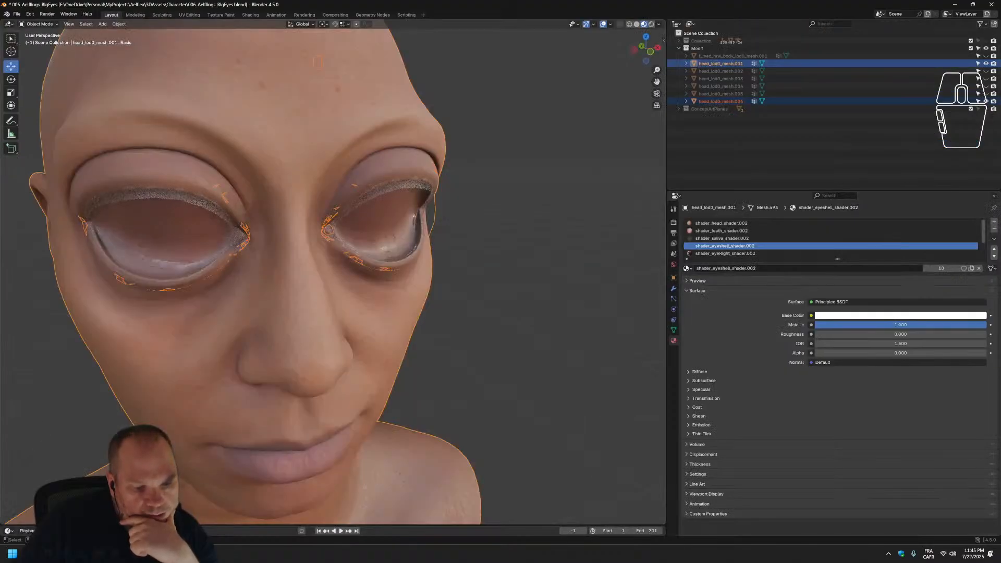
pyautogui.click(183, 554)
pyautogui.click(138, 512)
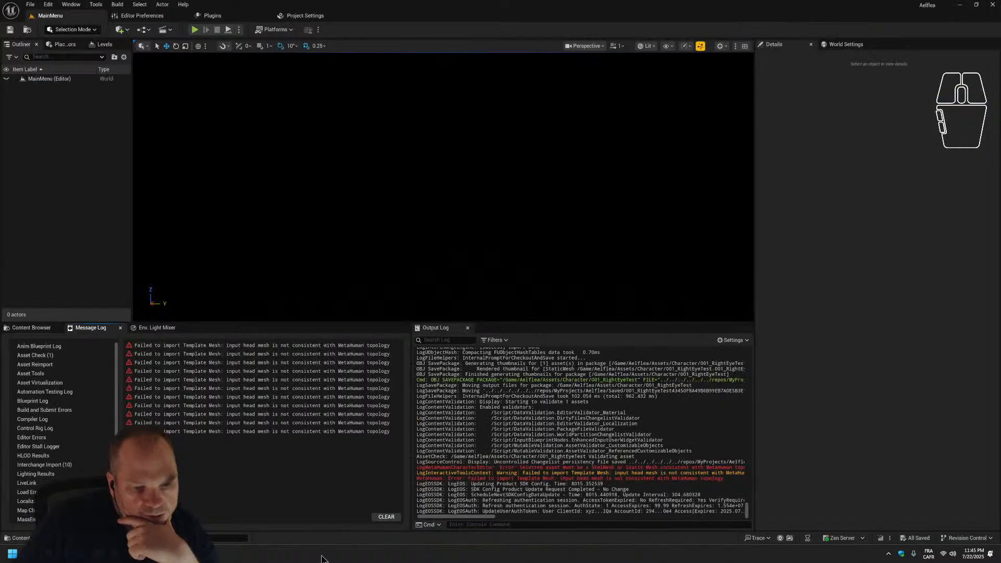
pyautogui.moveTo(183, 554)
pyautogui.click(234, 517)
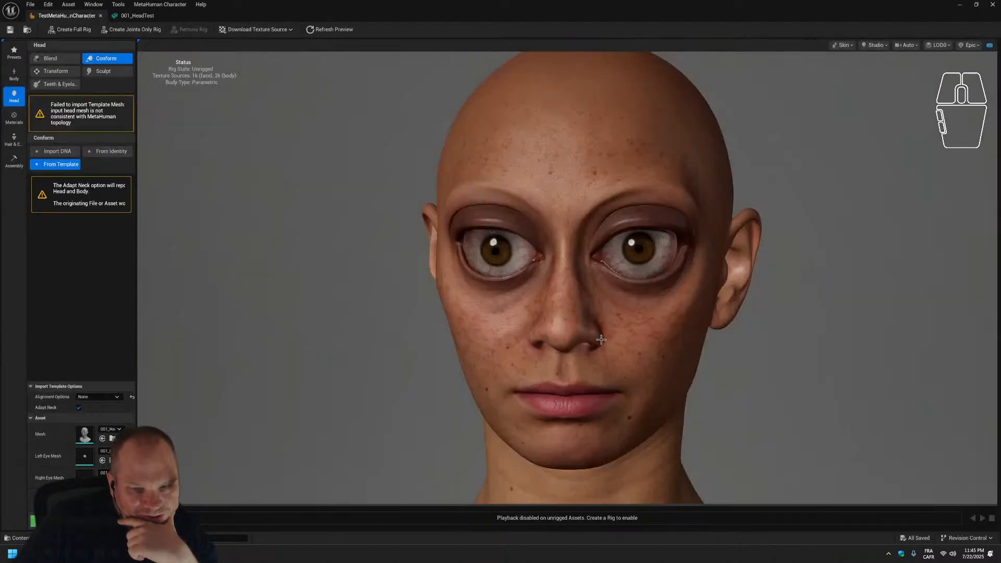
pyautogui.hotkey('alt', 'Tab')
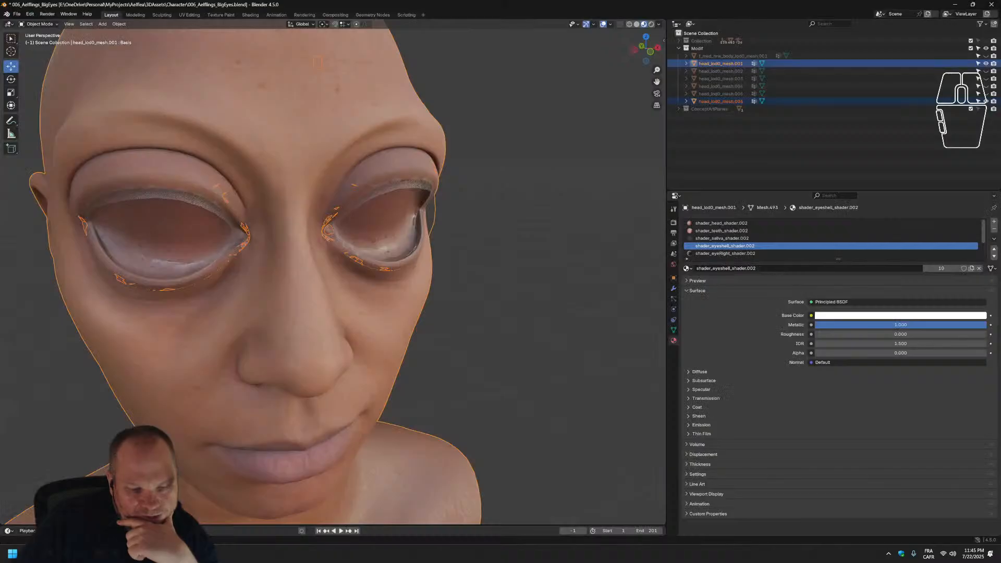
# Select only head_lod0_mesh.001 and export it as FBX over 001_HeadTest.fbx, limited to selected objects of type Mesh.
pyautogui.scroll(-2, 458, 350)
pyautogui.scroll(1, 458, 349)
pyautogui.scroll(1, 459, 352)
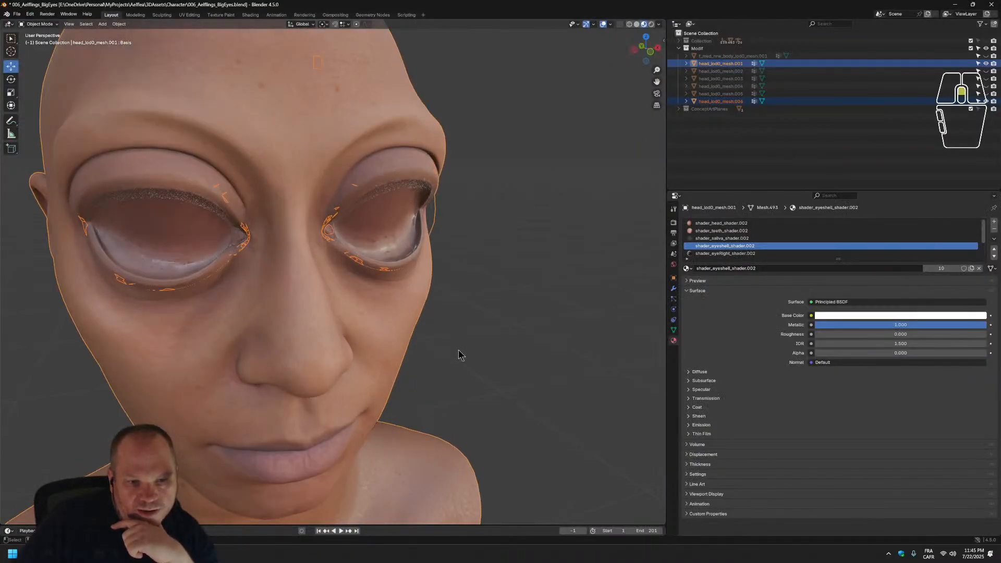
pyautogui.moveTo(443, 358); pyautogui.dragTo(449, 324, button='middle')
pyautogui.scroll(-3, 449, 324)
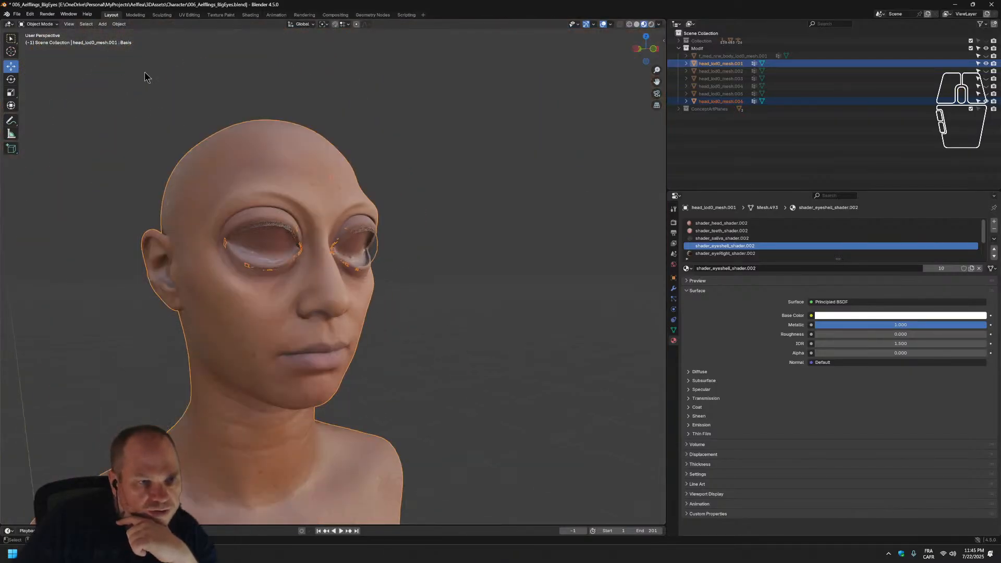
pyautogui.click(375, 130)
pyautogui.click(275, 176)
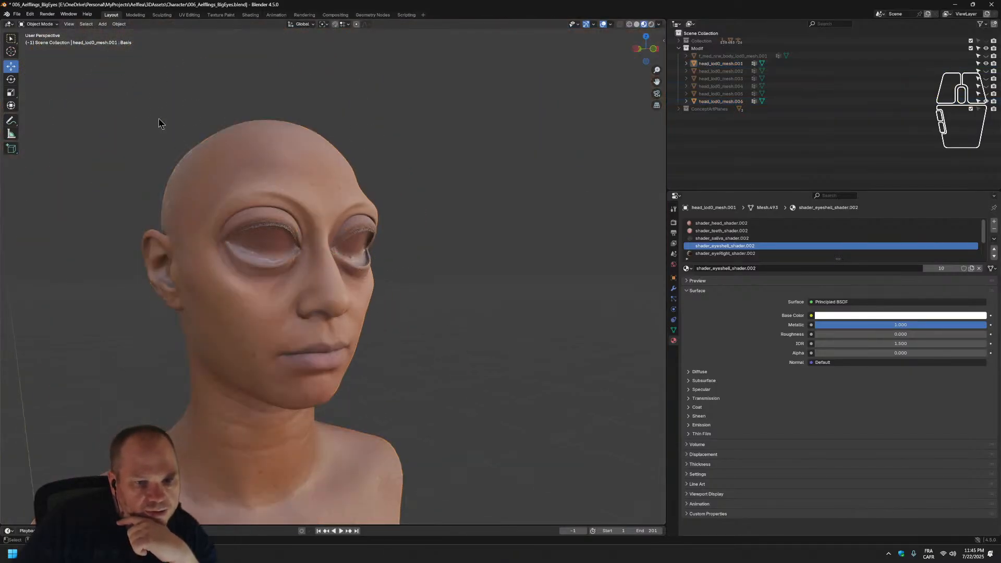
pyautogui.click(30, 14)
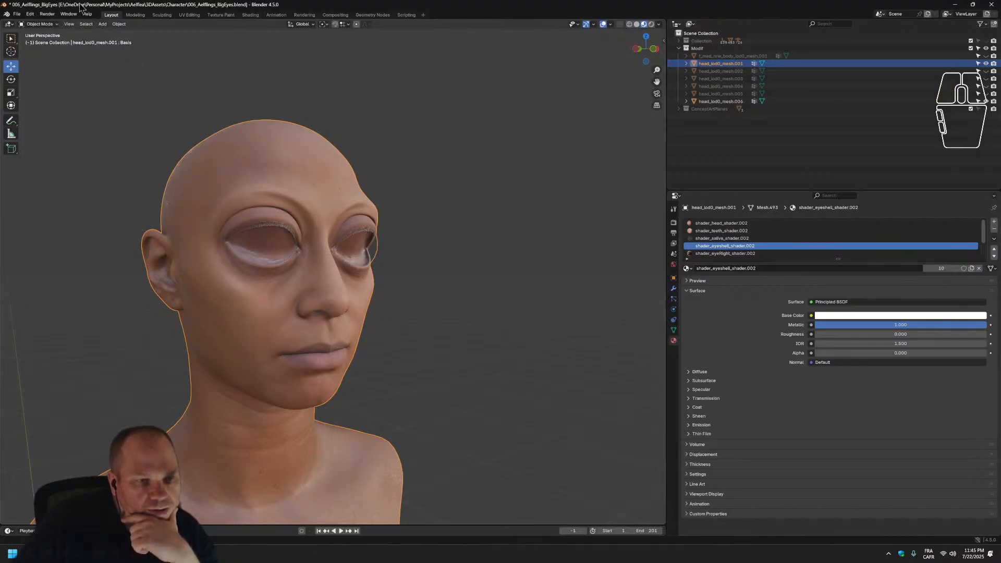
pyautogui.click(17, 15)
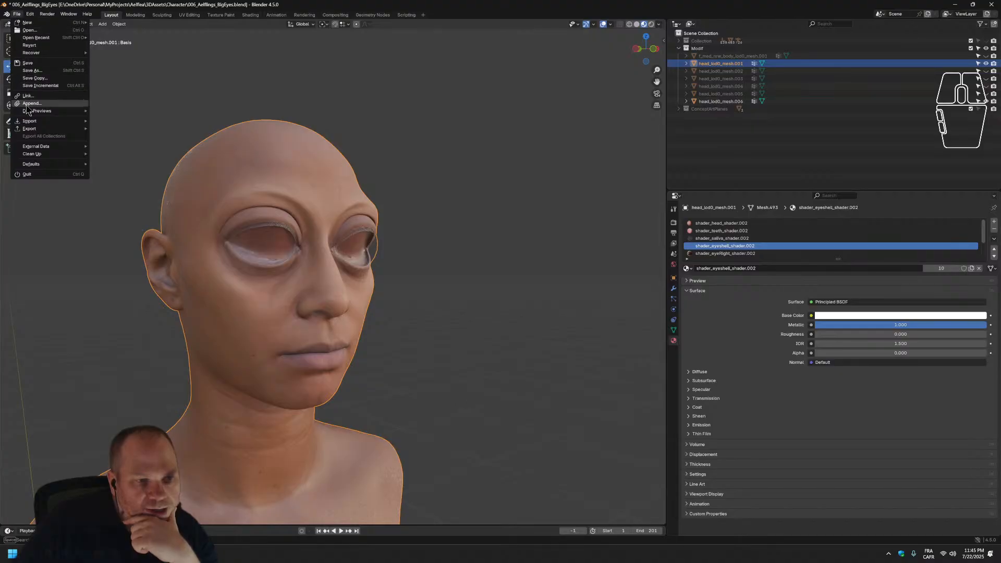
pyautogui.moveTo(40, 132)
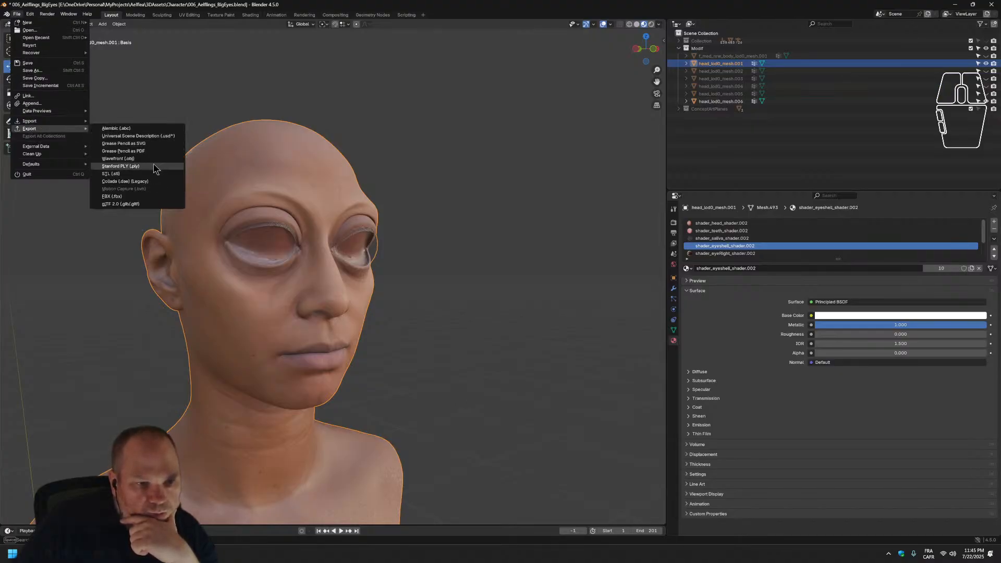
pyautogui.click(115, 196)
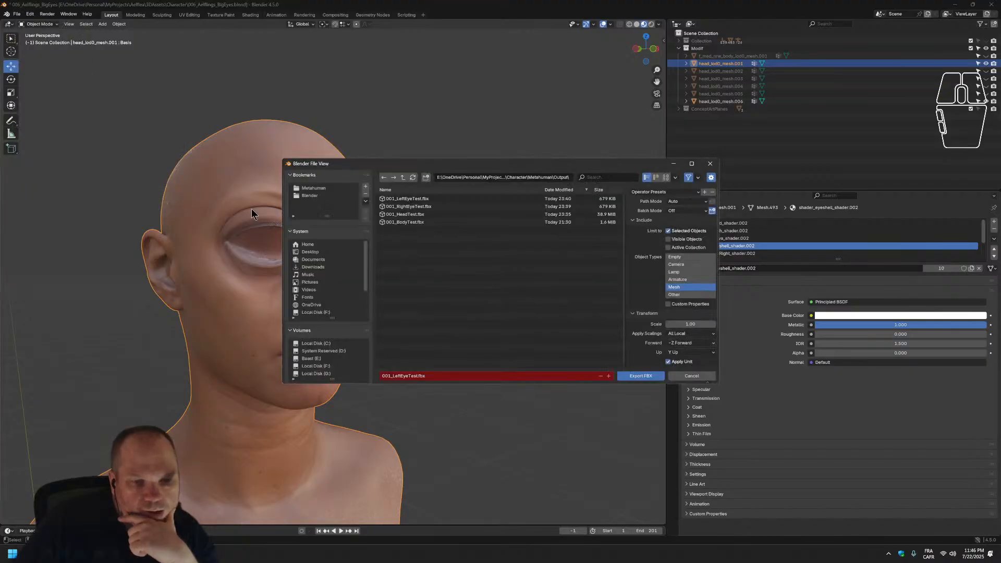
pyautogui.click(421, 215)
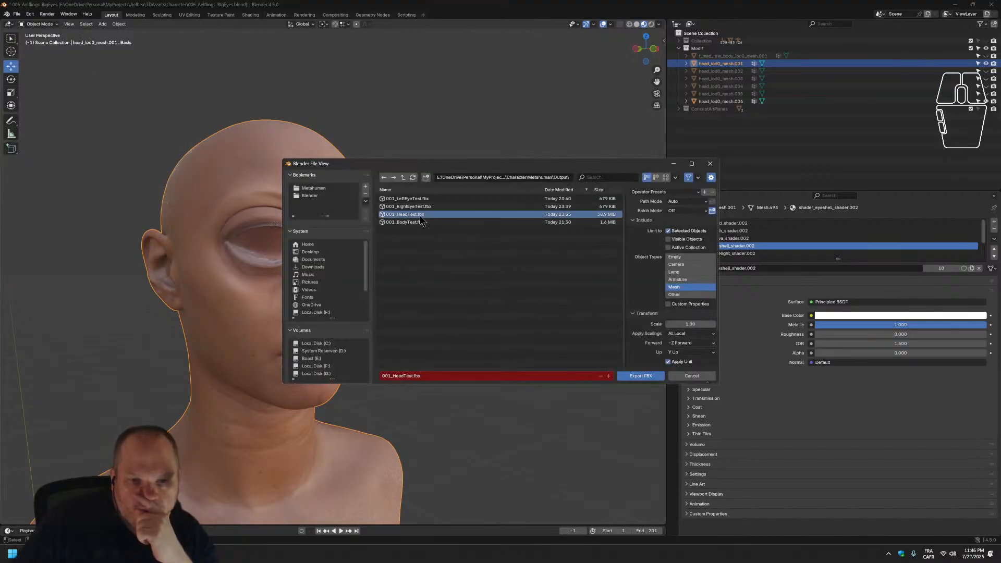
pyautogui.click(645, 378)
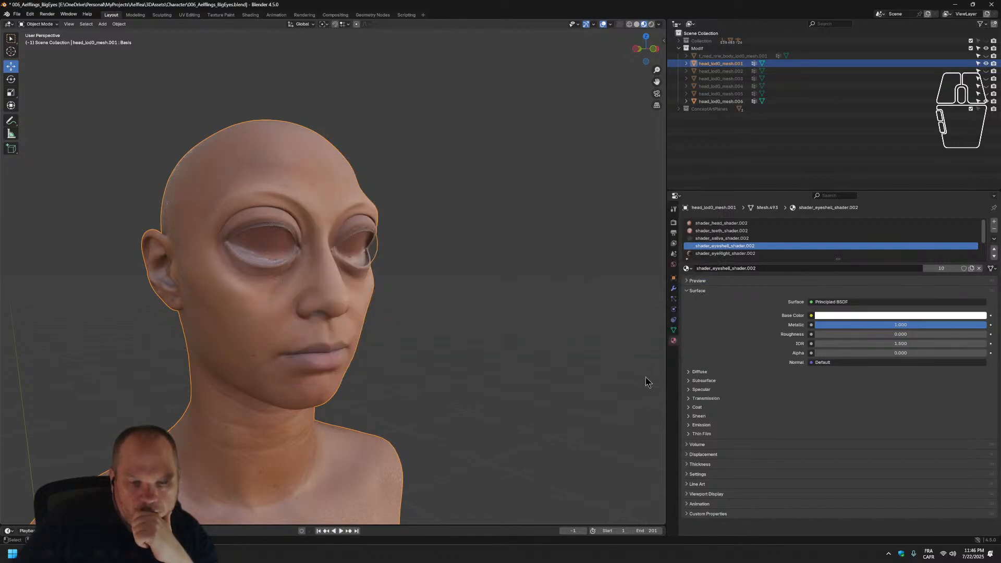
# Switch to Unreal's main editor window and clear the message log of the failed template import entries.
pyautogui.moveTo(228, 554)
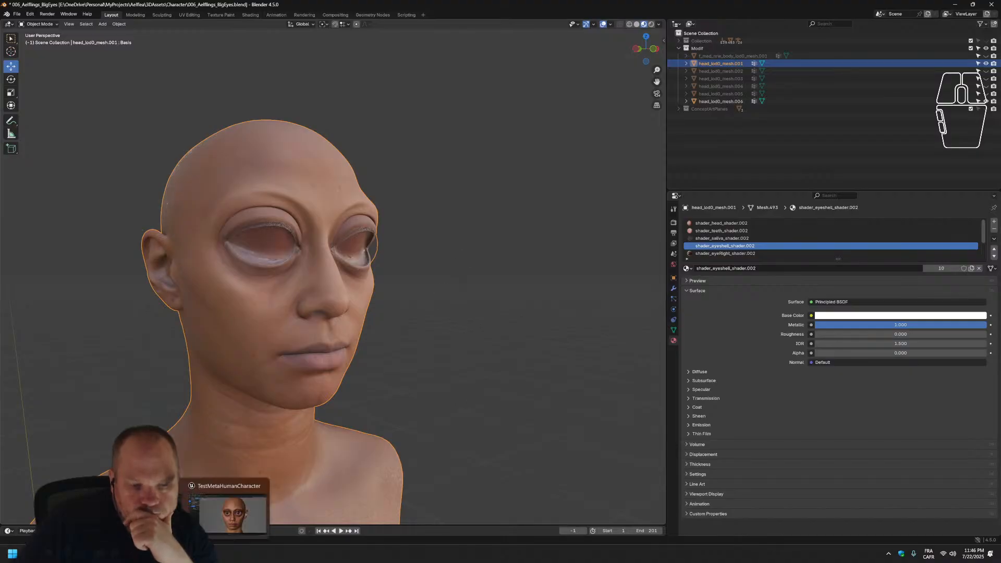
pyautogui.click(228, 554)
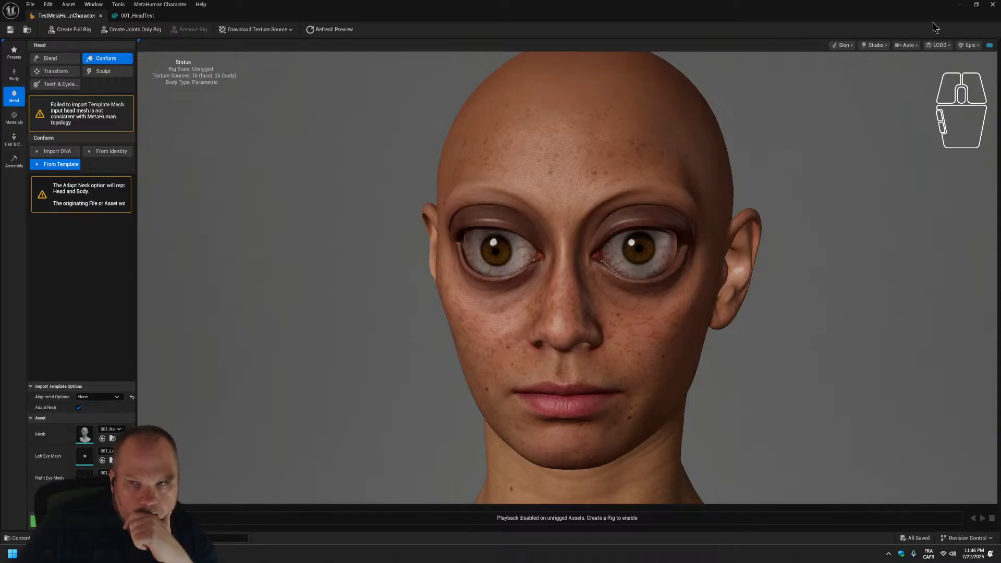
pyautogui.click(959, 5)
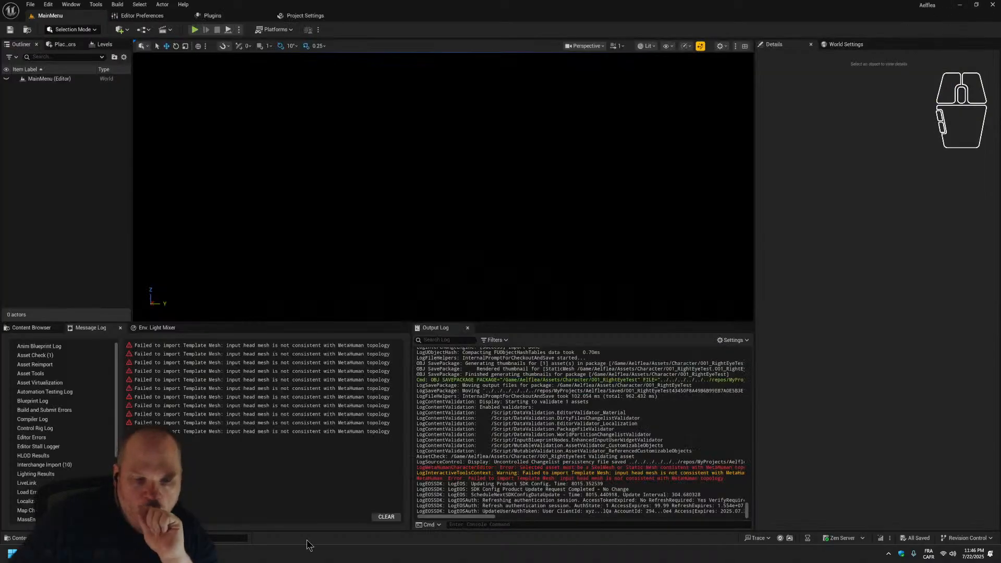
pyautogui.click(387, 518)
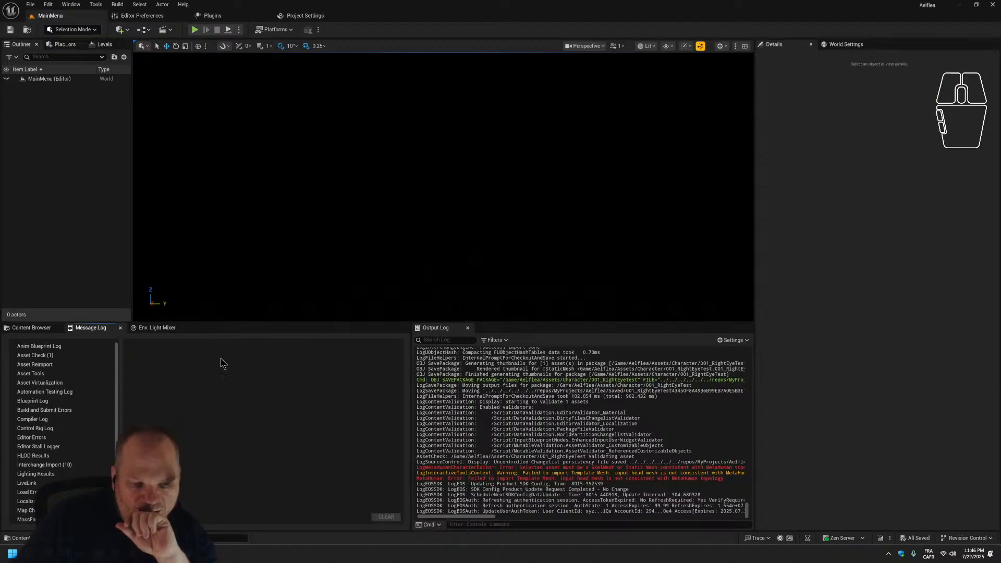
# Reimport the 001_HeadTest static mesh in the Character folder, check its material slots, and save it.
pyautogui.click(31, 328)
pyautogui.rightClick(154, 406)
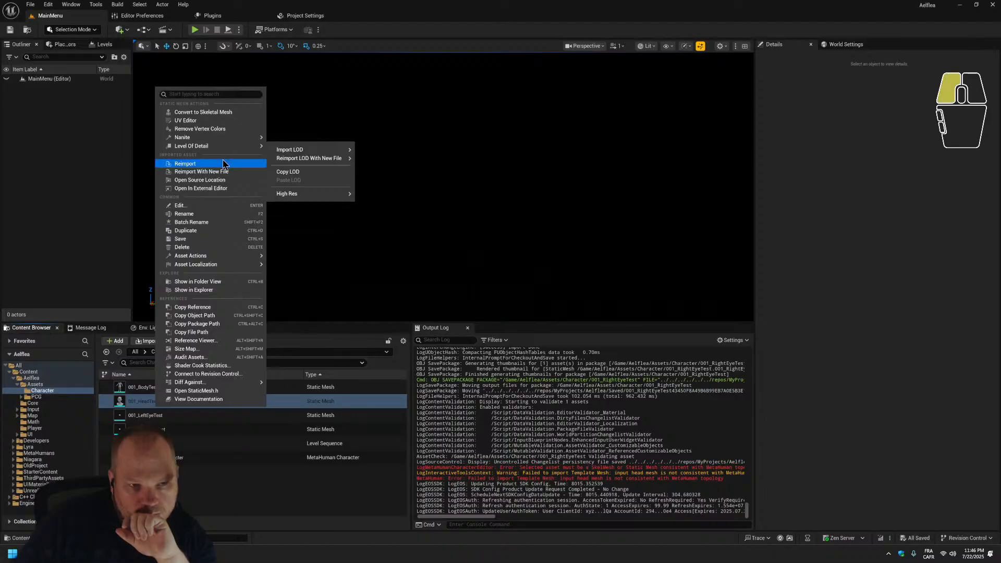
pyautogui.click(223, 163)
pyautogui.doubleClick(135, 402)
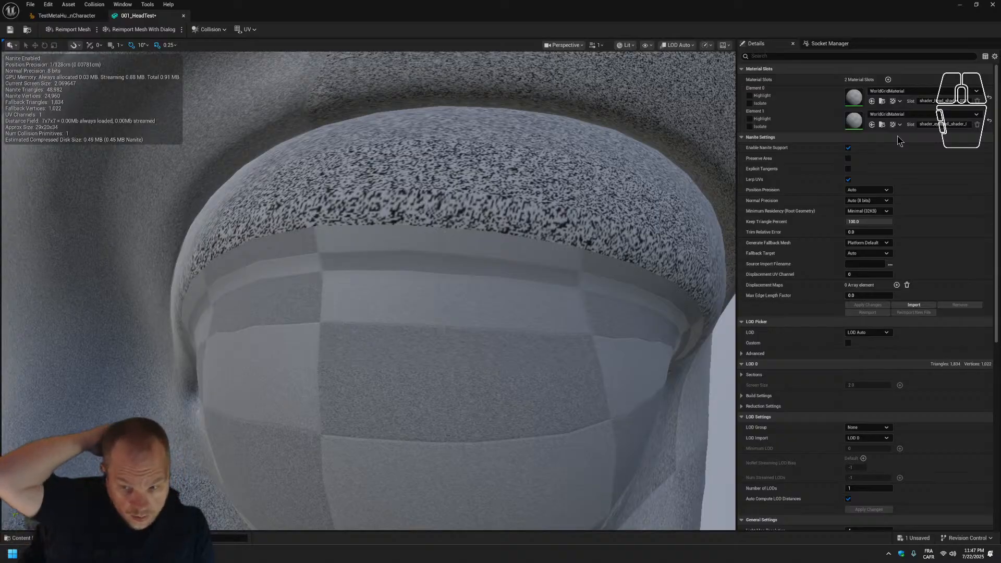
pyautogui.click(964, 6)
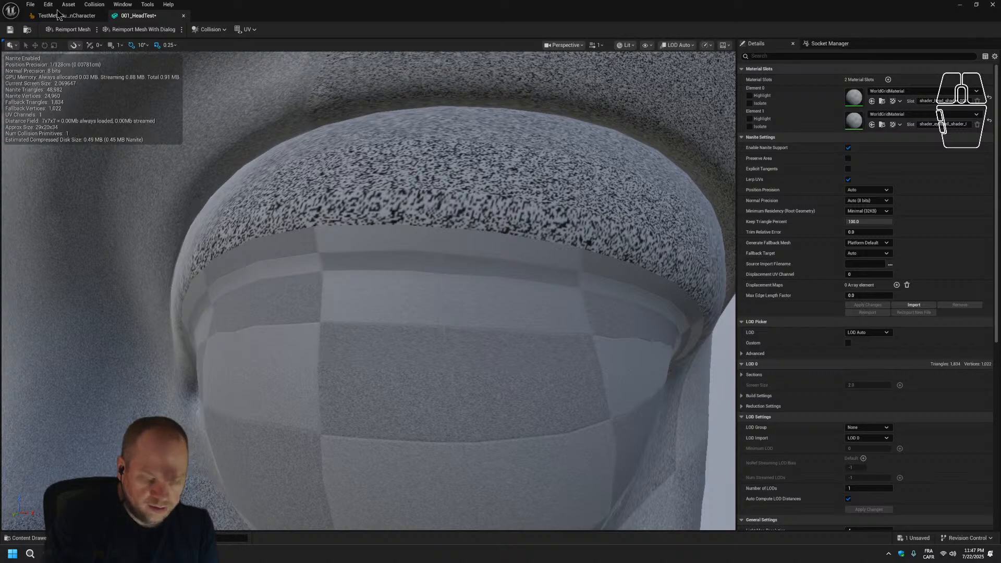
pyautogui.hotkey('ctrl', 's')
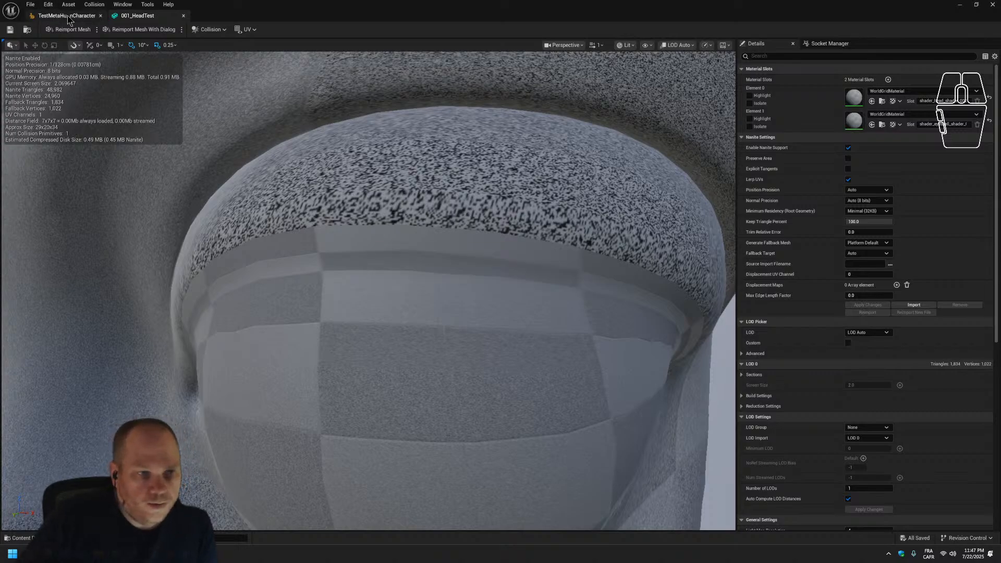
# Return to TestMetaHumanCharacter's conform settings, check the message log for the template import, and switch back to Blender.
pyautogui.click(67, 16)
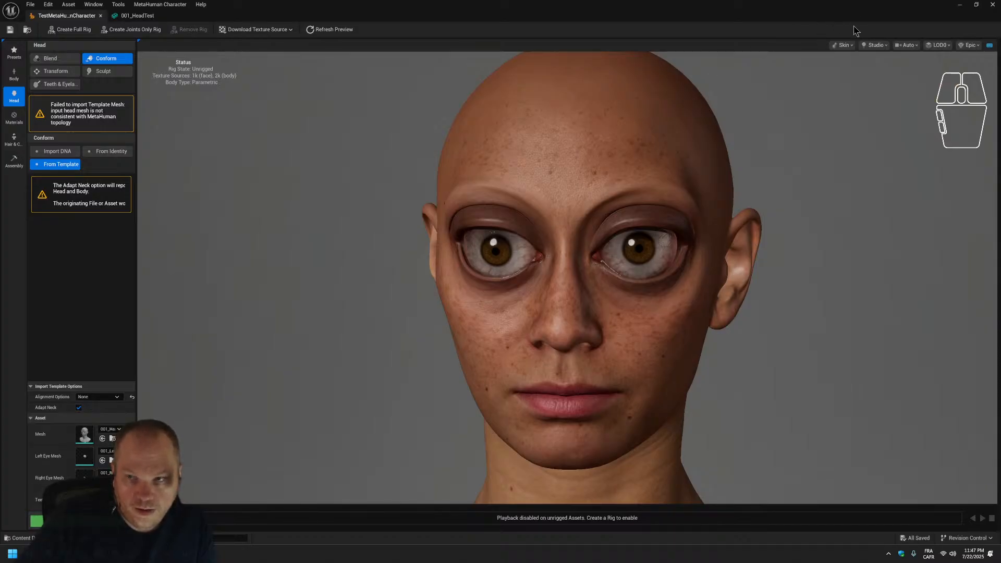
pyautogui.click(960, 4)
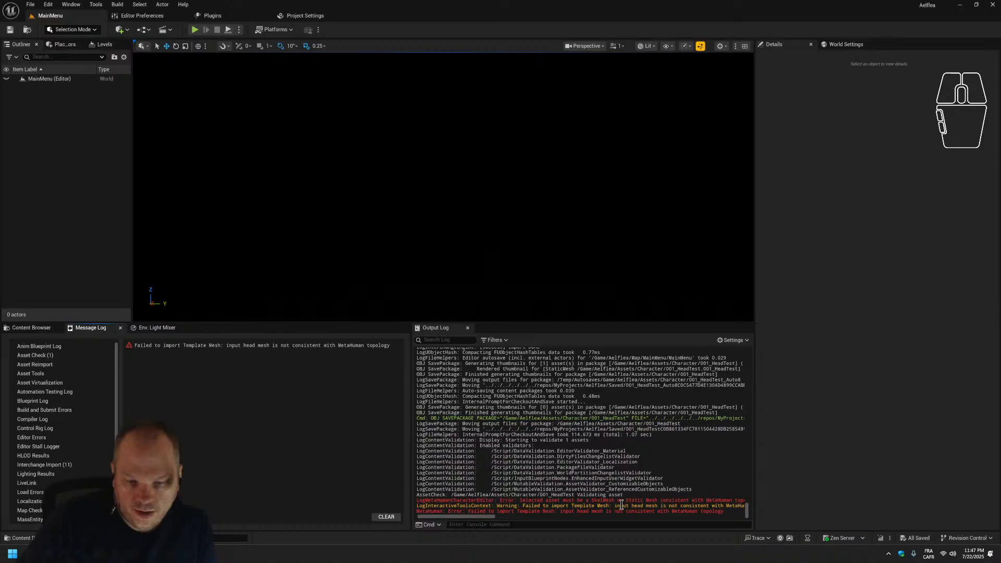
pyautogui.hotkey('alt', 'Tab')
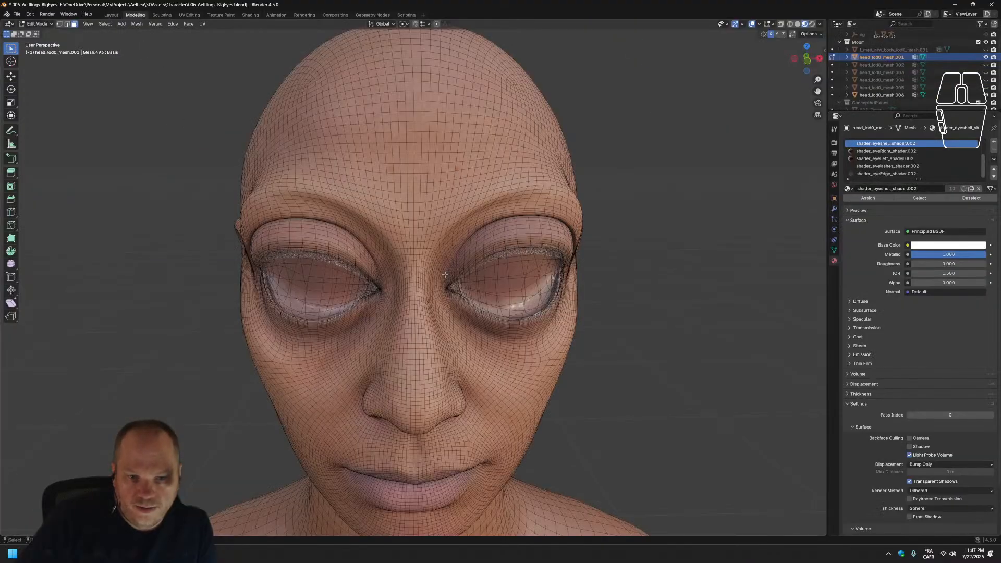
# Inspect the eye openings and protruding eyeshell of head_lod0_mesh.001 from the front and side.
pyautogui.moveTo(677, 319); pyautogui.dragTo(549, 311, button='middle')
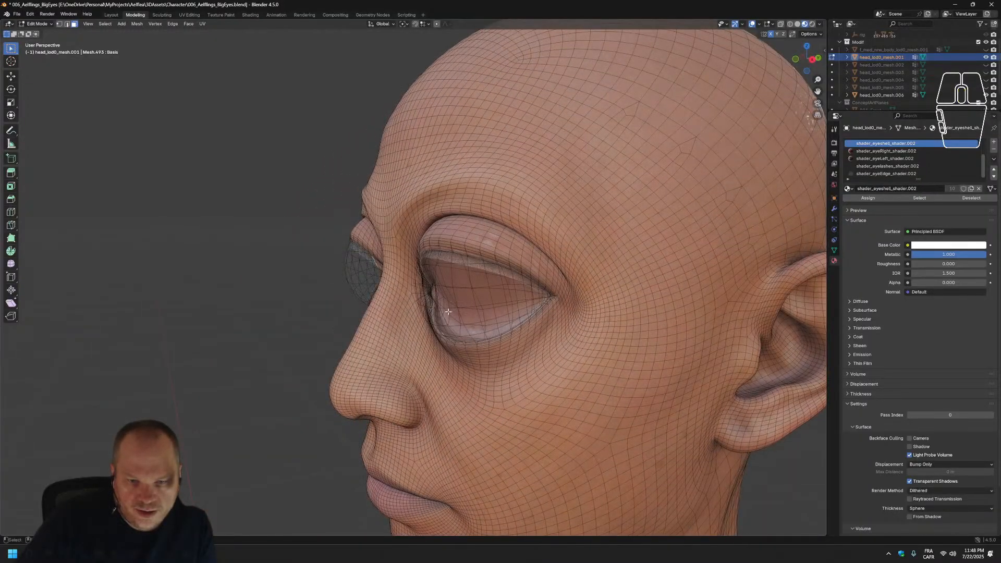
pyautogui.moveTo(448, 311); pyautogui.dragTo(442, 316, button='middle')
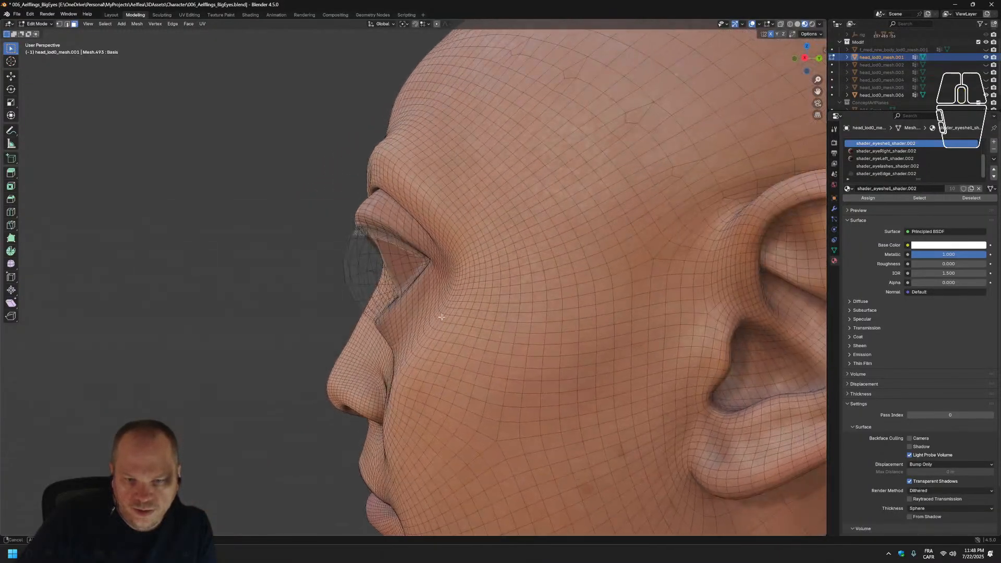
pyautogui.click(442, 366)
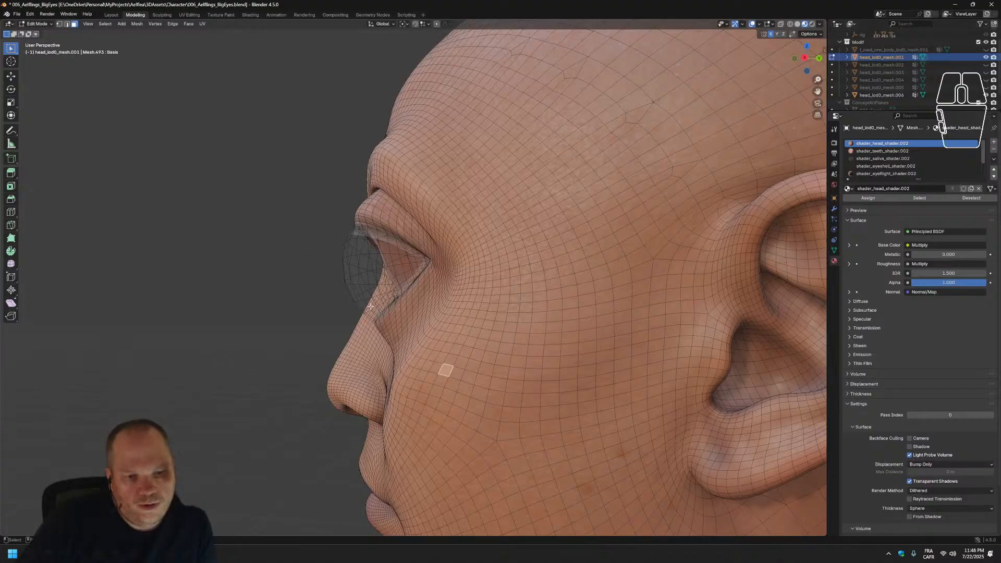
pyautogui.moveTo(342, 300); pyautogui.dragTo(316, 310, button='middle')
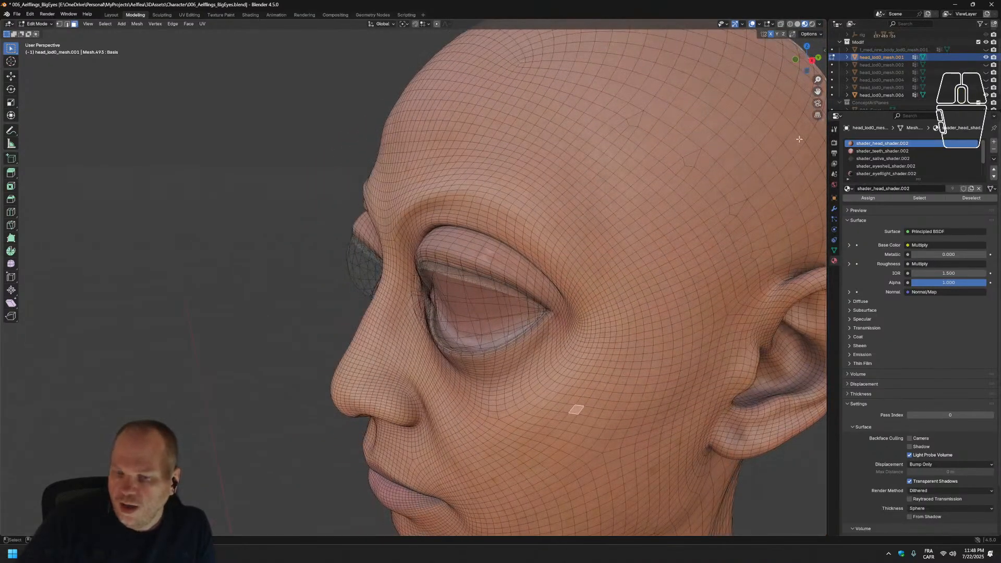
# Toggle the visibility of head_lod0_mesh.006 repeatedly to compare the eyelid rims with and without the separated eye-edge geometry.
pyautogui.click(881, 87)
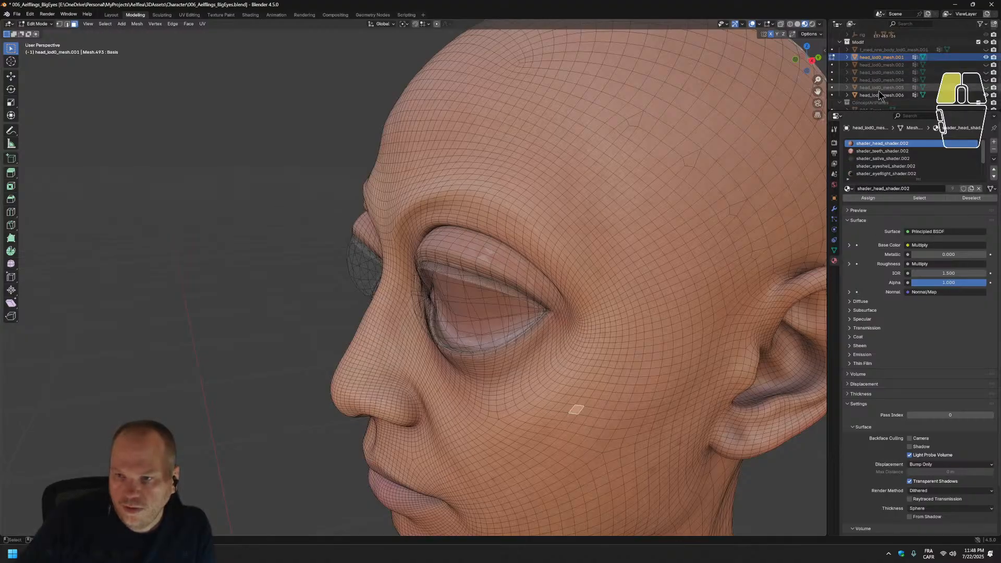
pyautogui.click(985, 96)
pyautogui.click(985, 95)
pyautogui.click(985, 96)
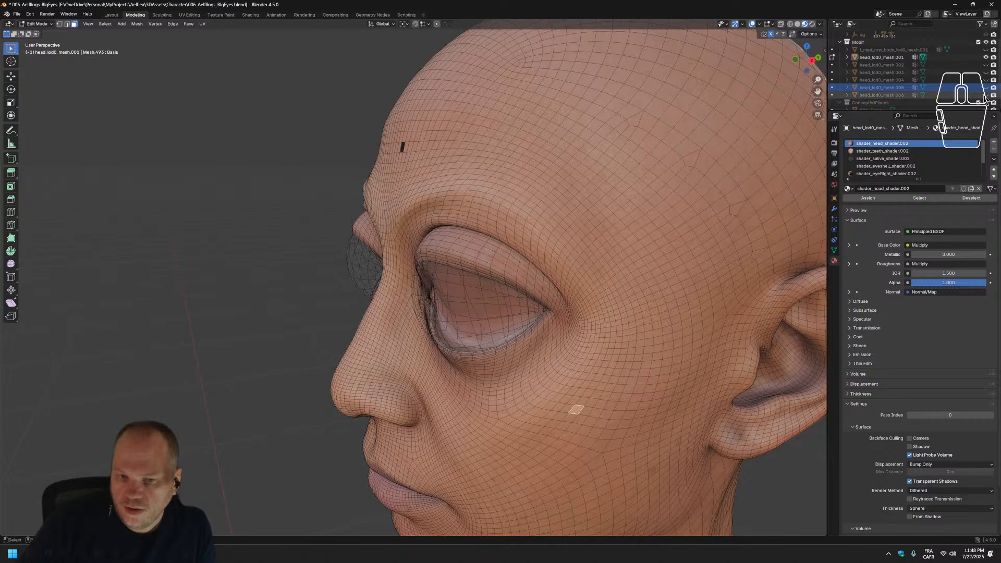
pyautogui.click(985, 95)
pyautogui.click(985, 96)
pyautogui.moveTo(485, 212); pyautogui.dragTo(488, 176, button='middle')
pyautogui.scroll(4, 481, 222)
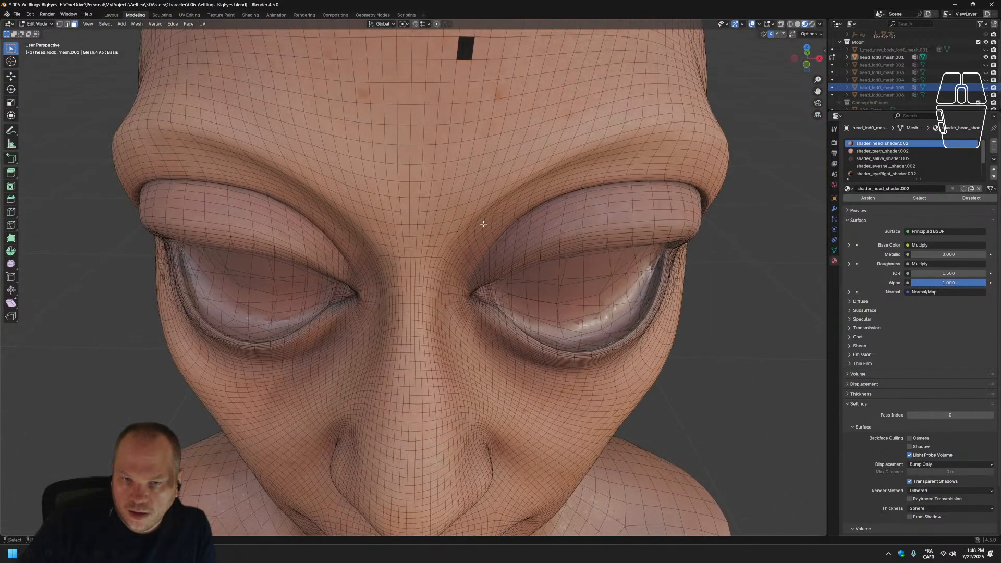
pyautogui.click(985, 96)
pyautogui.click(985, 95)
pyautogui.click(986, 95)
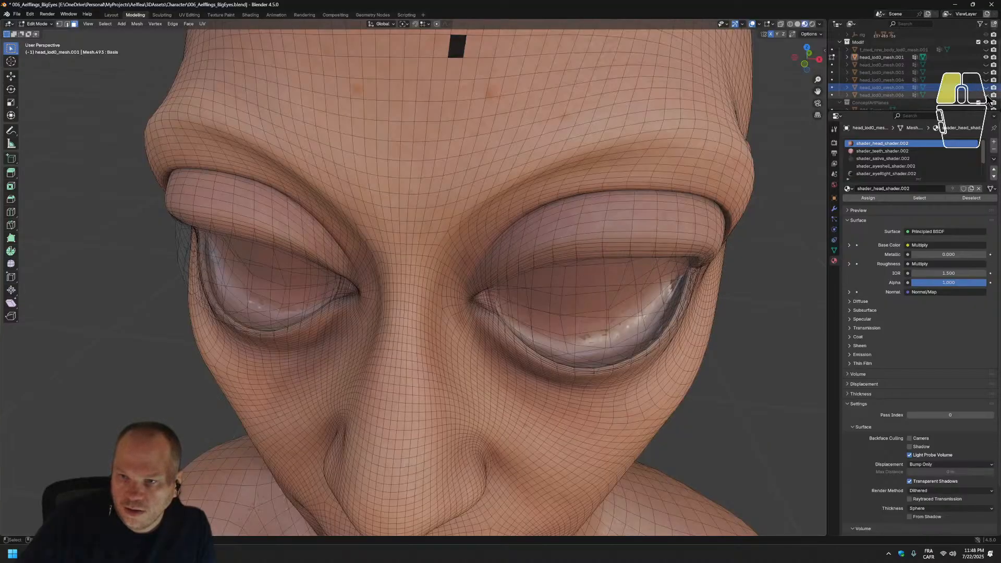
pyautogui.click(986, 96)
pyautogui.click(985, 95)
pyautogui.click(985, 95)
pyautogui.click(985, 95)
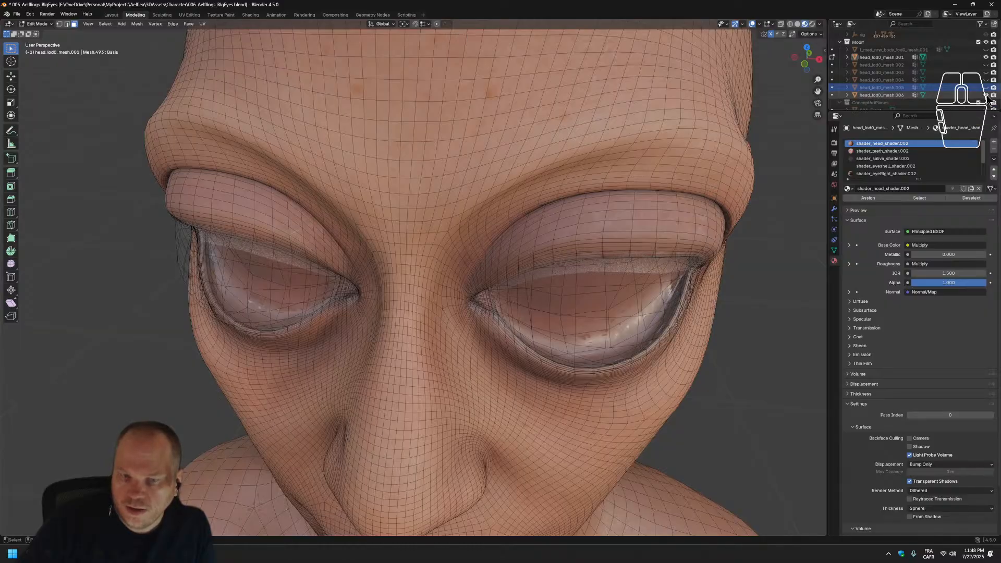
pyautogui.scroll(-5, 683, 264)
pyautogui.scroll(1, 683, 264)
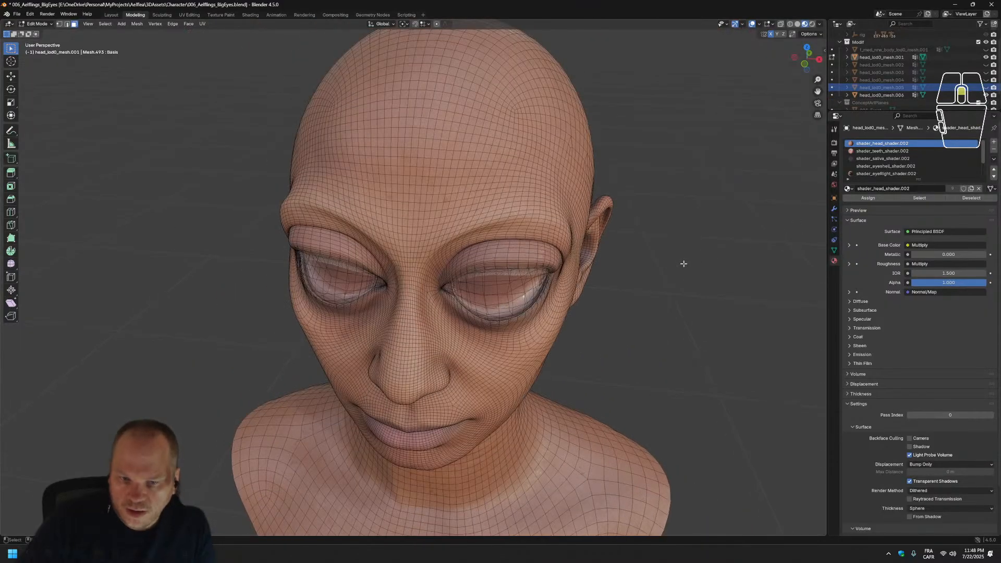
# Undo the recent edits back to before the eye-edge faces were separated from head_lod0_mesh.001.
pyautogui.hotkey('ctrl', 'z')
pyautogui.hotkey('ctrl', 'z')
pyautogui.hotkey('ctrl', 'z')
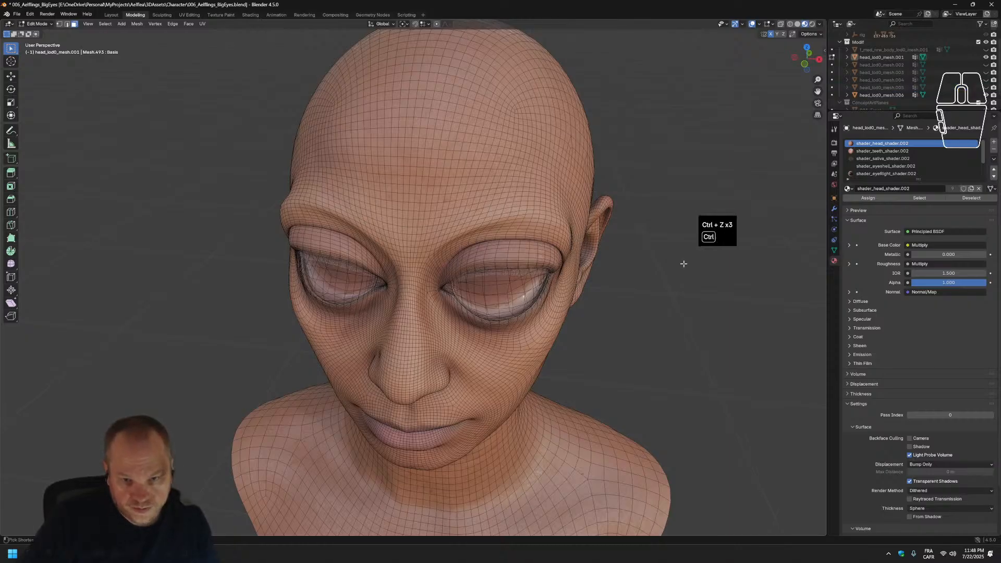
pyautogui.hotkey('ctrl', 'z')
pyautogui.hotkey('ctrl', 'z')
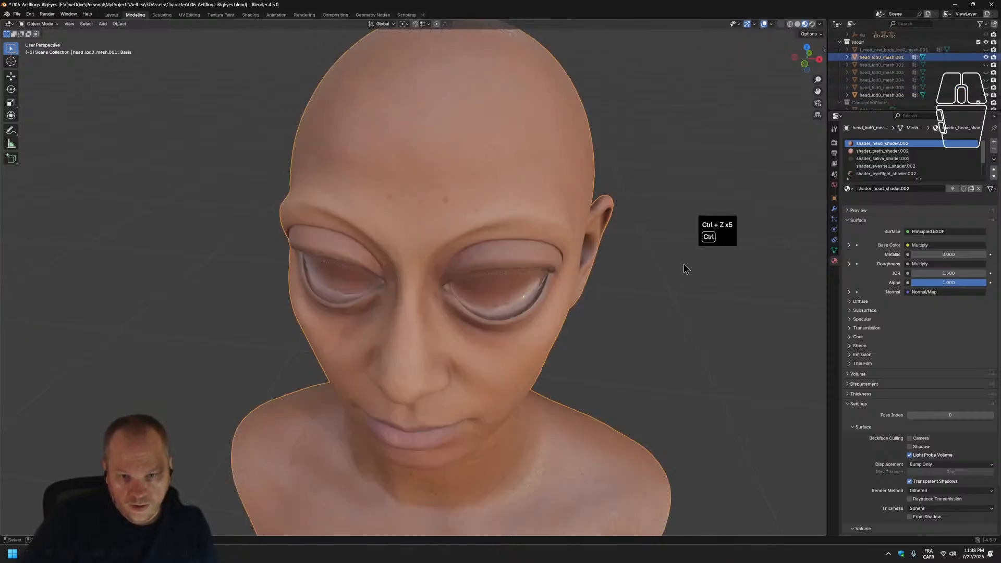
pyautogui.hotkey('ctrl', 'z')
pyautogui.hotkey('ctrl', 'z')
pyautogui.hotkey('ctrl', 'z')
pyautogui.hotkey('ctrl', 'z')
pyautogui.hotkey('ctrl', 'z')
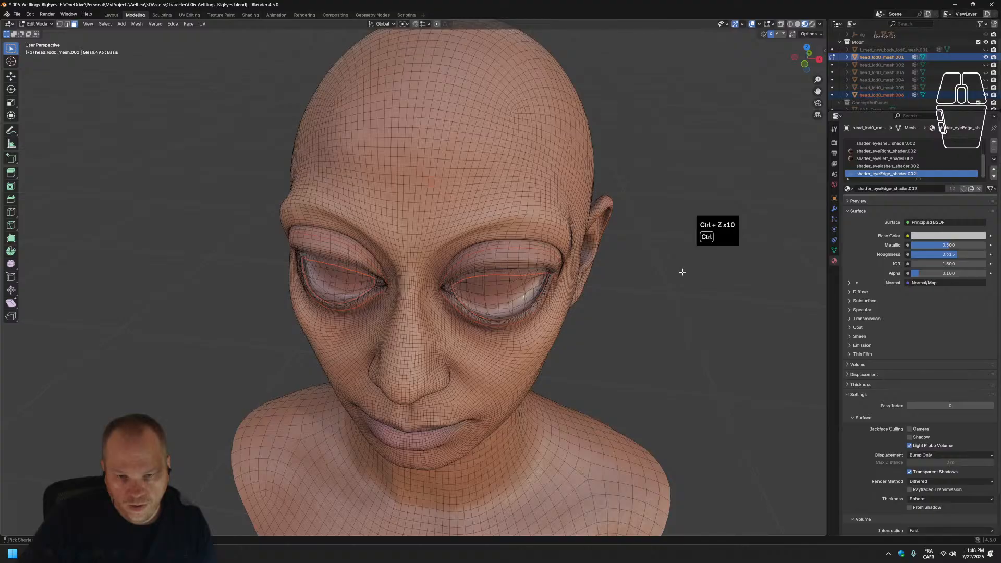
pyautogui.hotkey('ctrl', 'z')
pyautogui.hotkey('ctrl', 'z')
pyautogui.hotkey('ctrl', 'z')
pyautogui.hotkey('ctrl', 'z')
pyautogui.hotkey('ctrl', 'z')
pyautogui.hotkey('ctrl', 'z')
pyautogui.hotkey('ctrl', 'z')
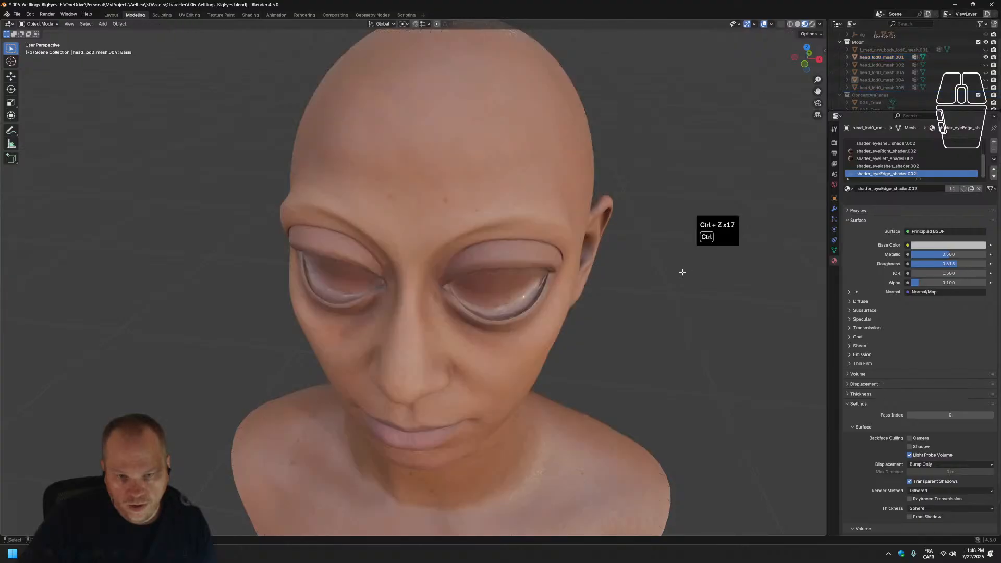
pyautogui.hotkey('ctrl', 'z')
pyautogui.hotkey('ctrl', 'z')
pyautogui.hotkey('ctrl', 'z')
pyautogui.hotkey('ctrl', 'z')
pyautogui.hotkey('ctrl', 'z')
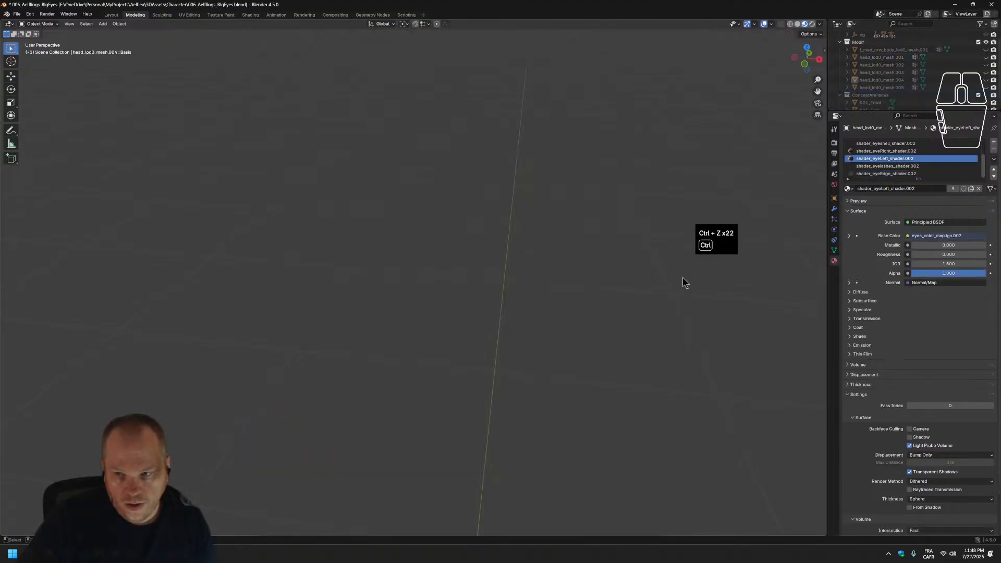
pyautogui.hotkey('ctrl', 'z')
pyautogui.hotkey('ctrl', 'z')
pyautogui.hotkey('ctrl', 'z')
pyautogui.hotkey('ctrl', 'z')
pyautogui.hotkey('ctrl', 'z')
pyautogui.hotkey('ctrl', 'z')
pyautogui.hotkey('ctrl', 'z')
# Examine the eyelid and eye-edge geometry of head_lod0_mesh.001 up close, hiding and showing the mesh to check it.
pyautogui.scroll(1, 624, 253)
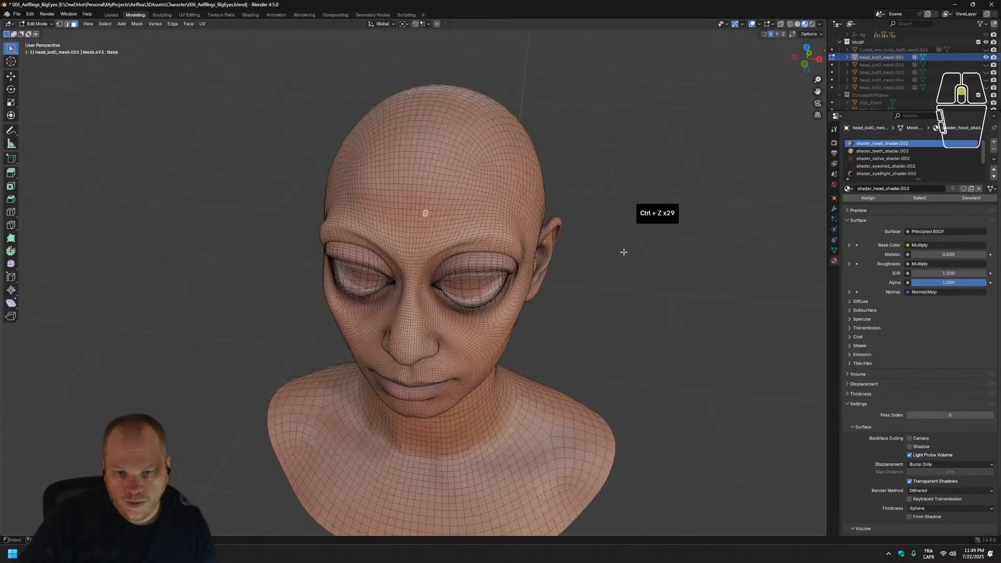
pyautogui.moveTo(624, 253); pyautogui.dragTo(620, 217, button='middle')
pyautogui.click(620, 217)
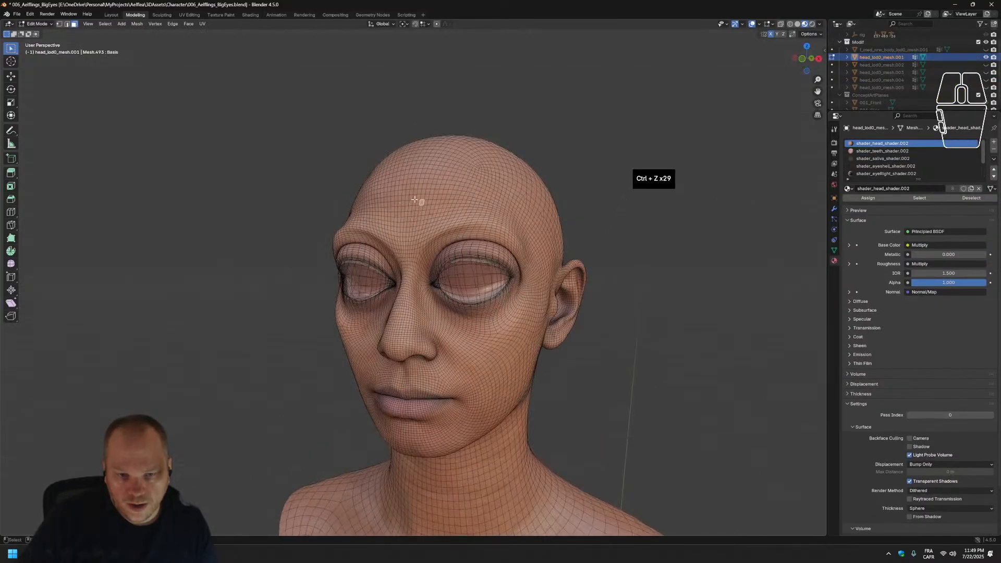
pyautogui.scroll(2, 414, 199)
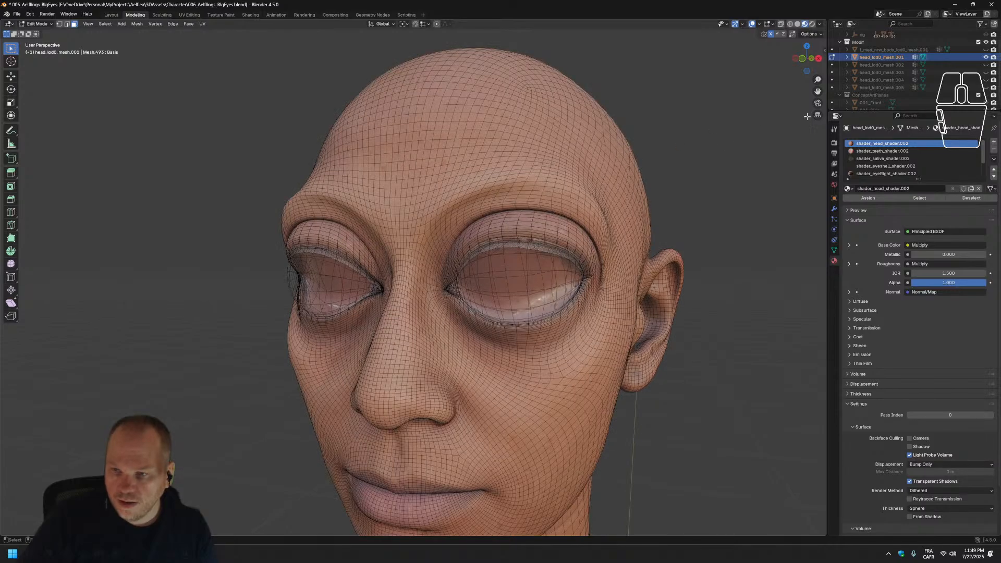
pyautogui.click(985, 58)
pyautogui.click(985, 59)
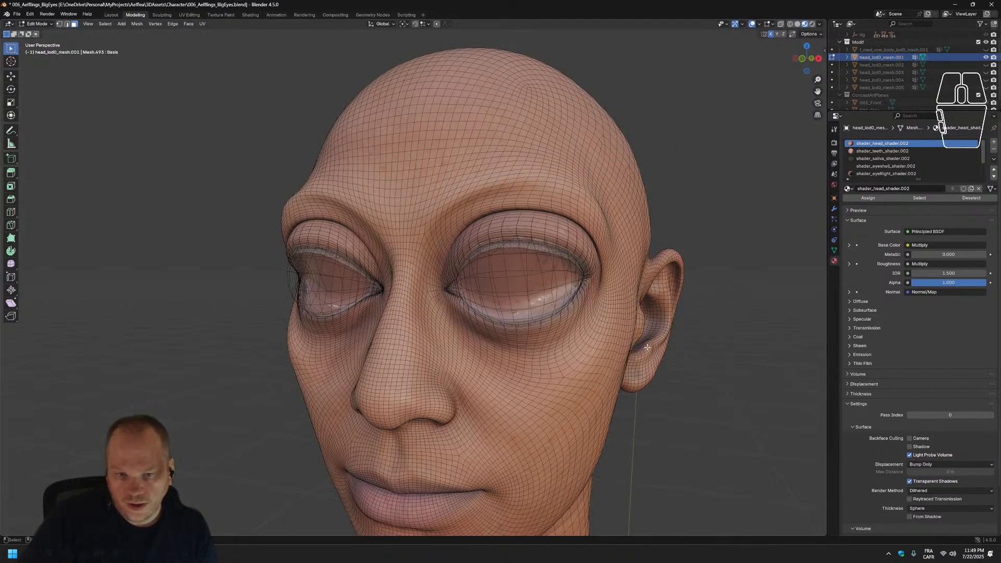
pyautogui.scroll(1, 649, 372)
pyautogui.moveTo(650, 372); pyautogui.dragTo(621, 375, button='middle')
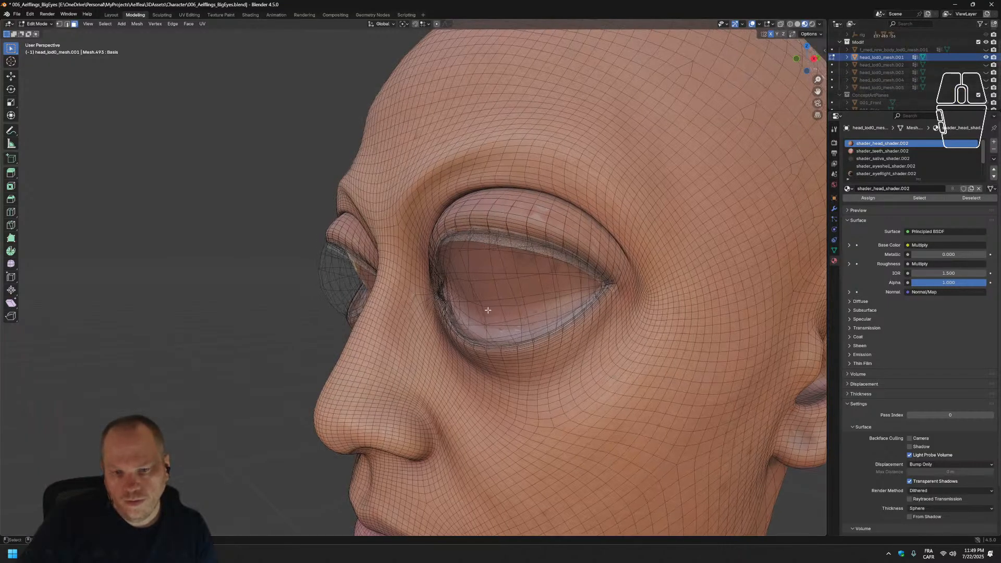
pyautogui.moveTo(485, 292); pyautogui.dragTo(563, 329, button='middle')
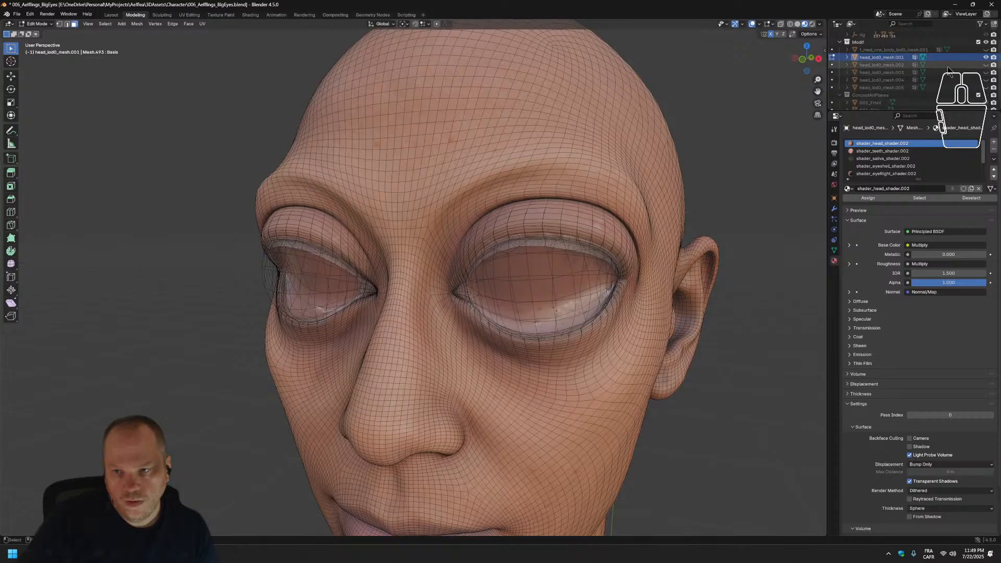
# Select all faces of head_lod0_mesh.001 that are assigned to shader_head_shader.002.
pyautogui.click(964, 199)
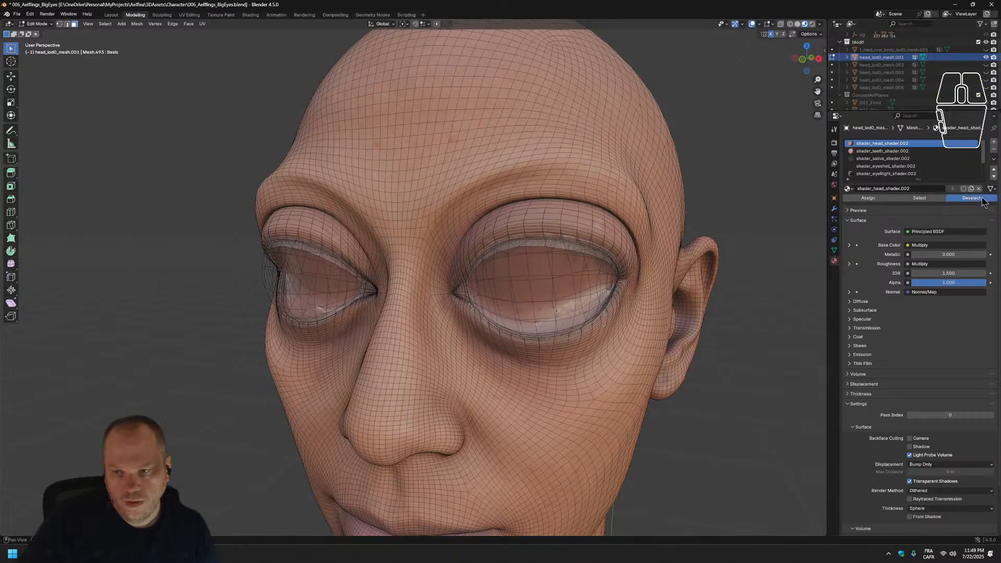
pyautogui.click(929, 151)
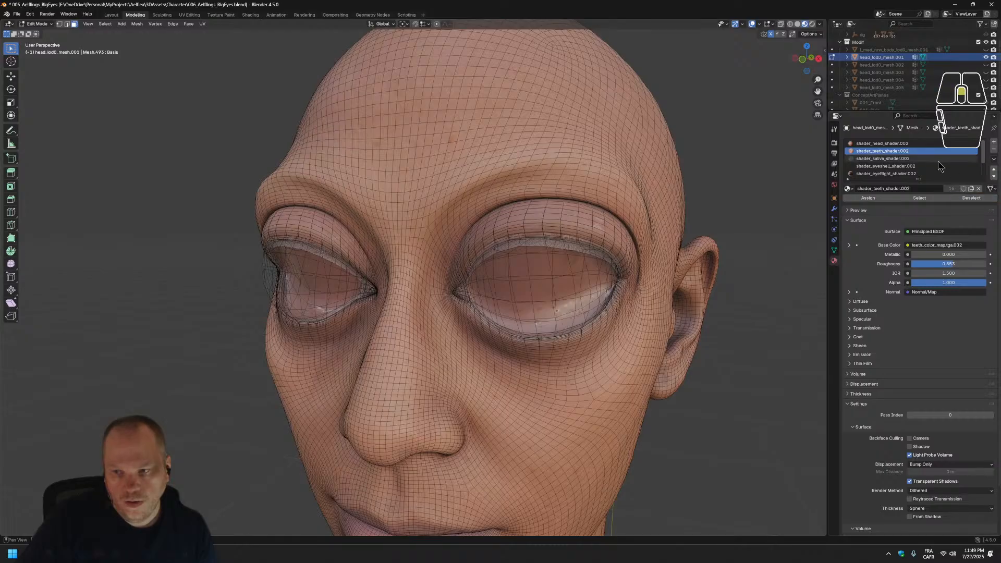
pyautogui.click(889, 144)
pyautogui.click(913, 199)
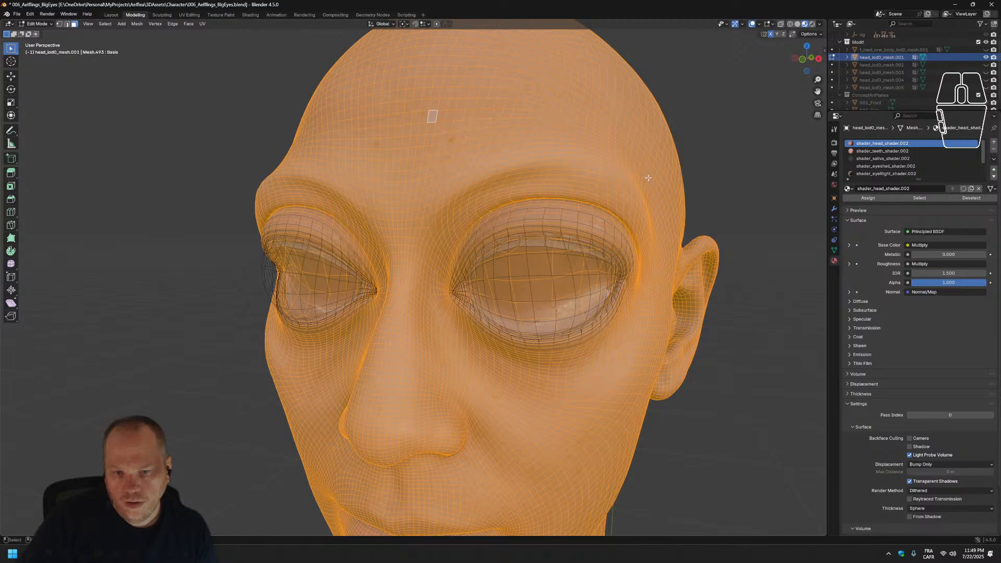
# Separate the selected head-shader faces of head_lod0_mesh.001 into their own object.
pyautogui.moveTo(648, 178); pyautogui.dragTo(547, 182, button='middle')
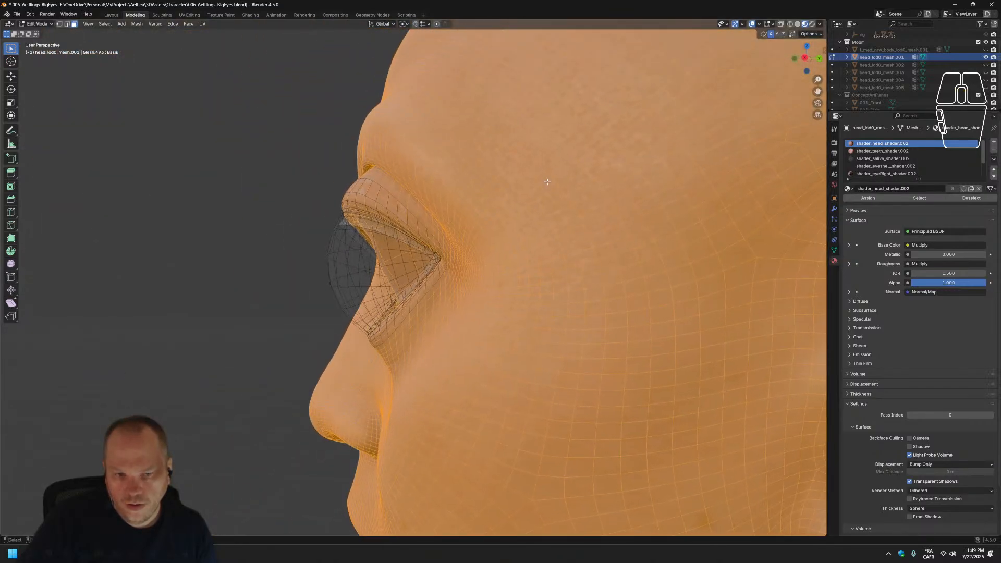
pyautogui.rightClick(547, 182)
pyautogui.moveTo(543, 300)
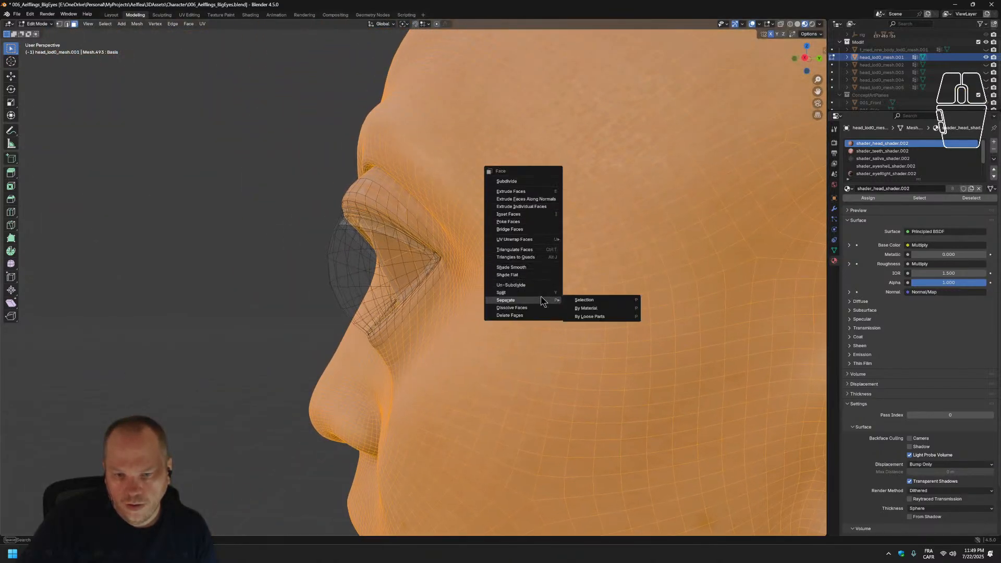
pyautogui.click(580, 301)
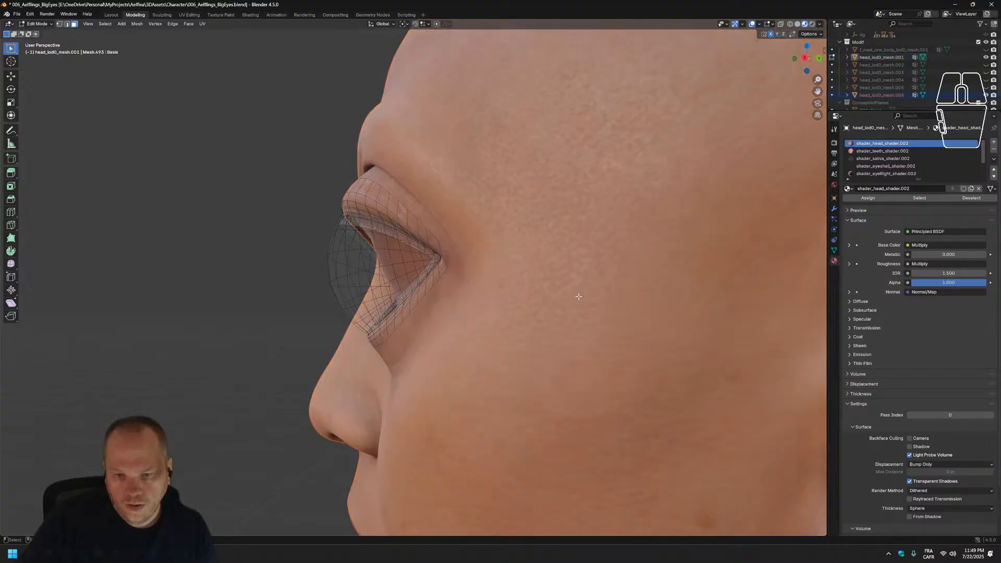
pyautogui.click(254, 207)
pyautogui.moveTo(253, 207); pyautogui.dragTo(346, 216, button='middle')
pyautogui.scroll(-2, 326, 200)
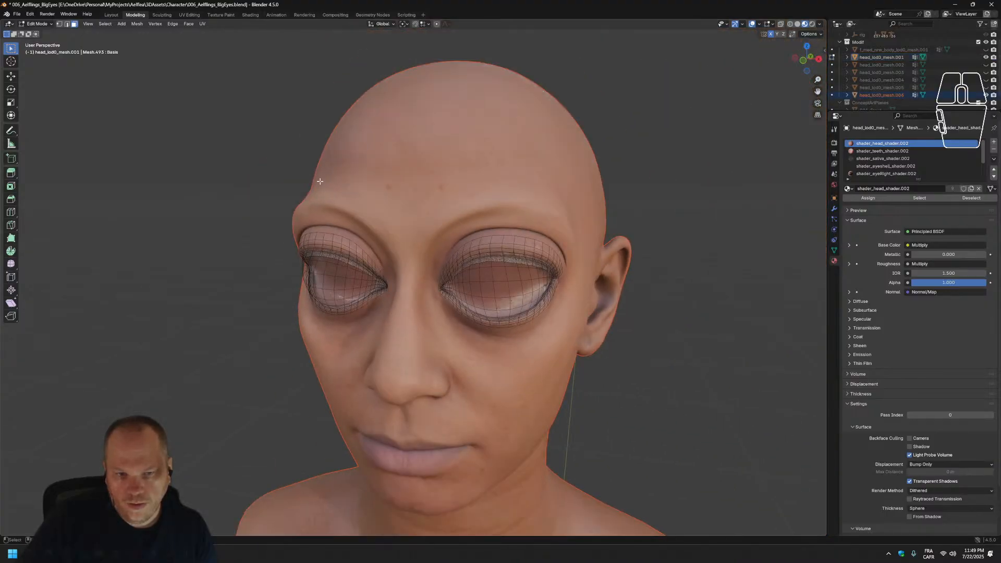
# Export the separated head object from the Layout workspace as FBX, overwriting 001_HeadTest.fbx.
pyautogui.click(108, 15)
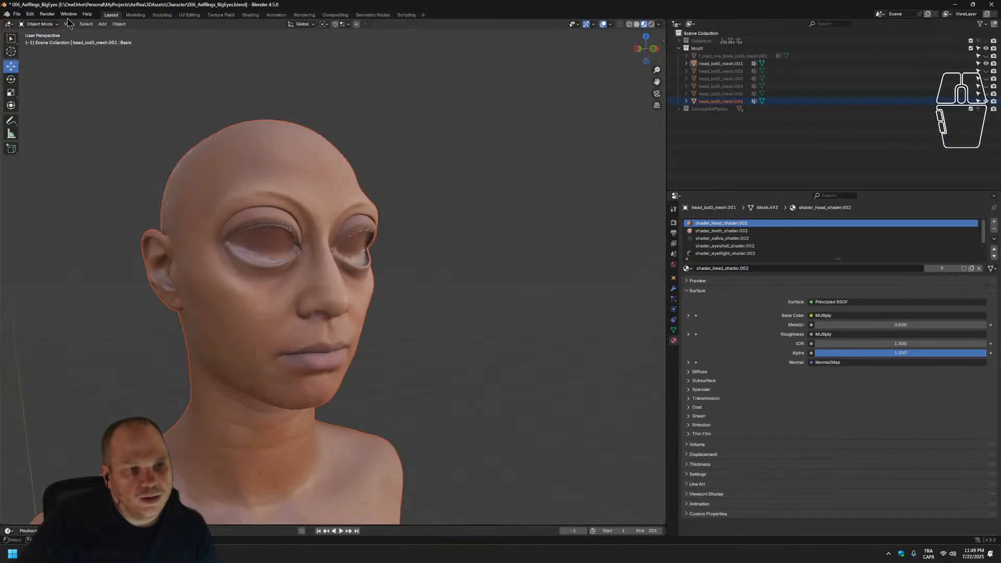
pyautogui.click(20, 14)
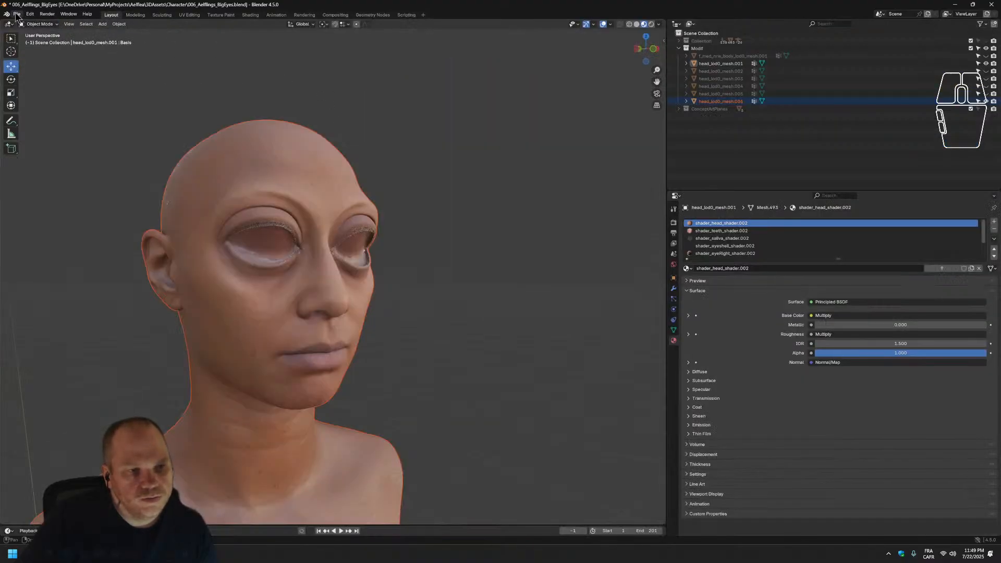
pyautogui.click(17, 14)
pyautogui.moveTo(56, 121)
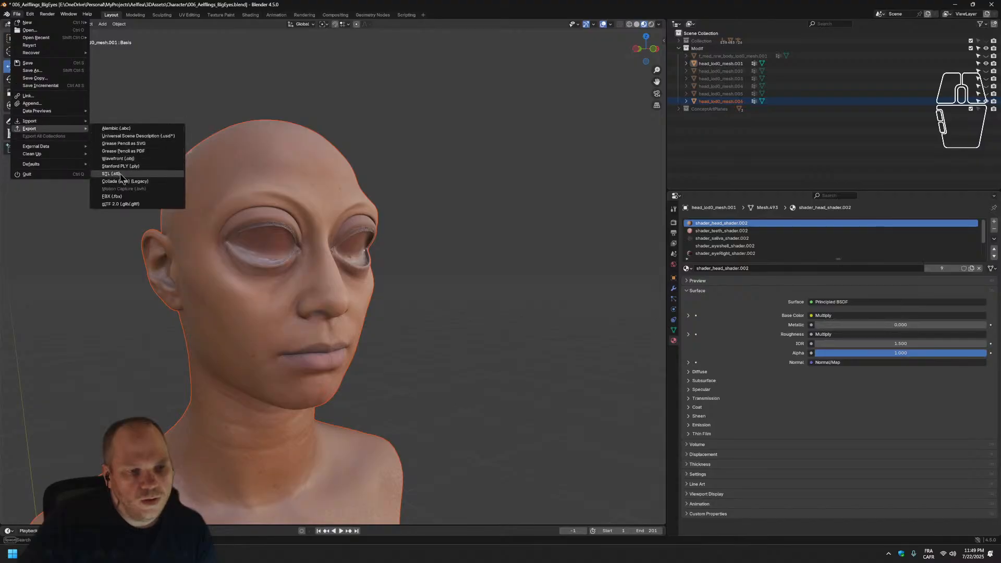
pyautogui.click(111, 196)
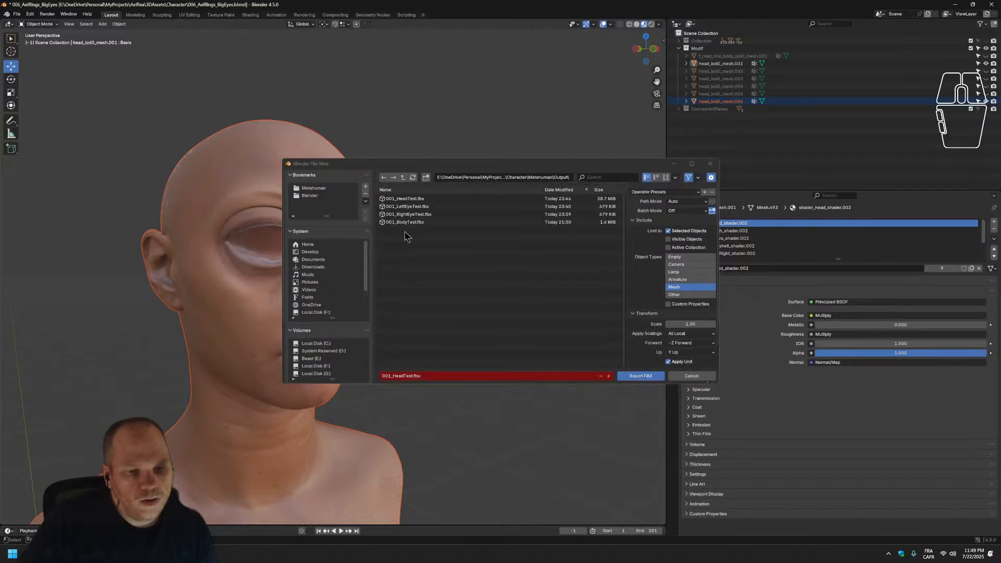
pyautogui.click(406, 198)
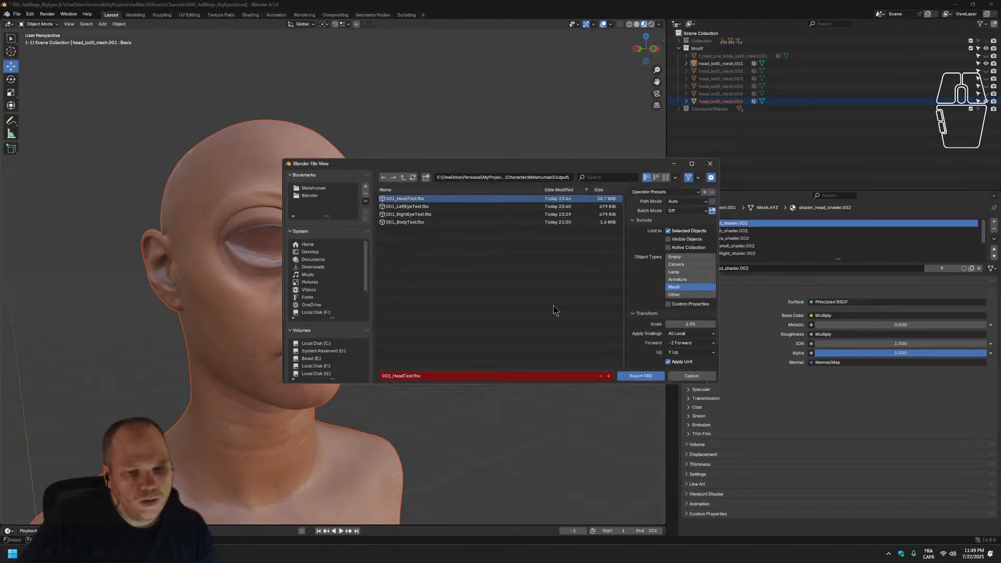
pyautogui.click(639, 376)
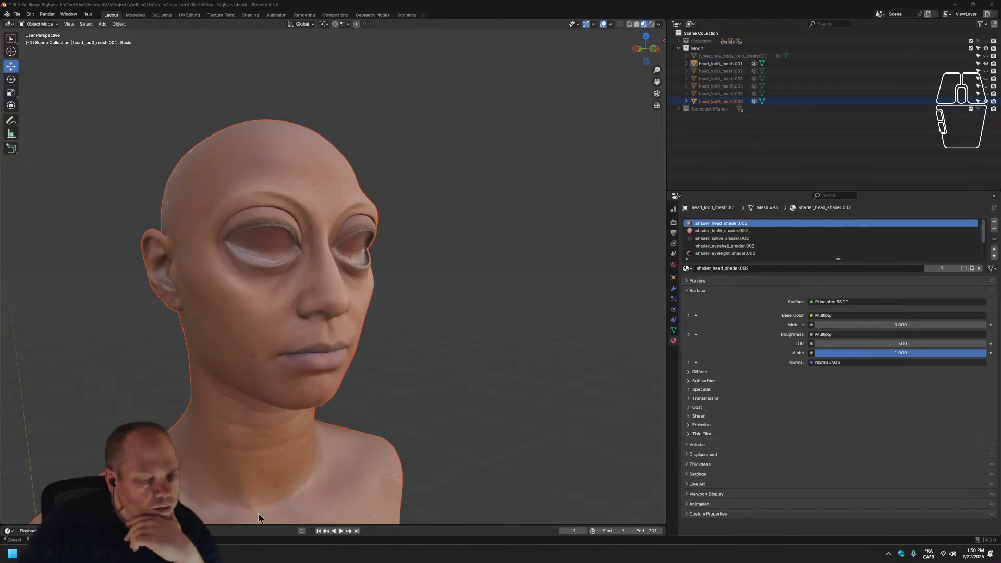
# Switch to Unreal and reimport the 001_HeadTest static mesh in the Character folder.
pyautogui.moveTo(227, 553)
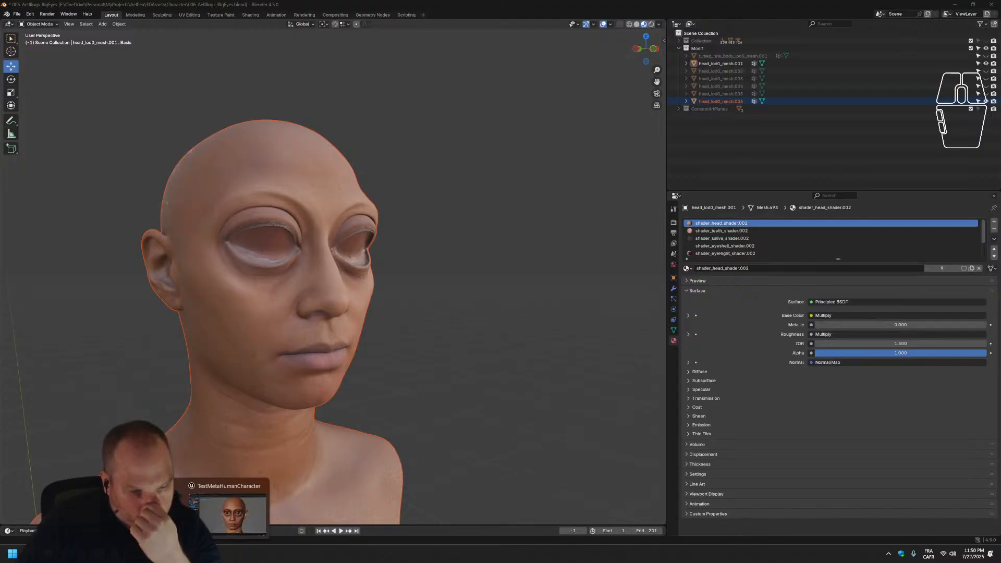
pyautogui.click(212, 518)
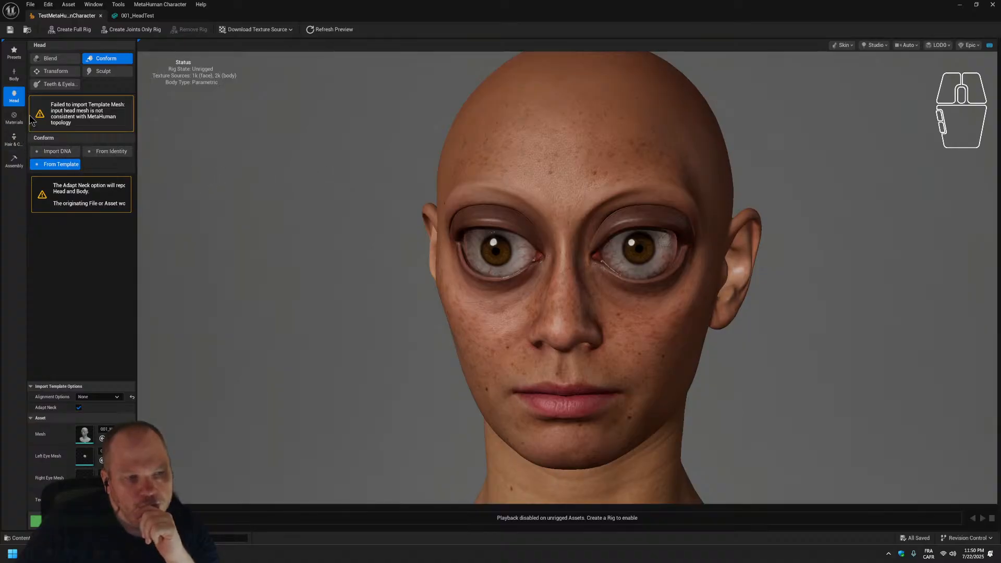
pyautogui.click(959, 5)
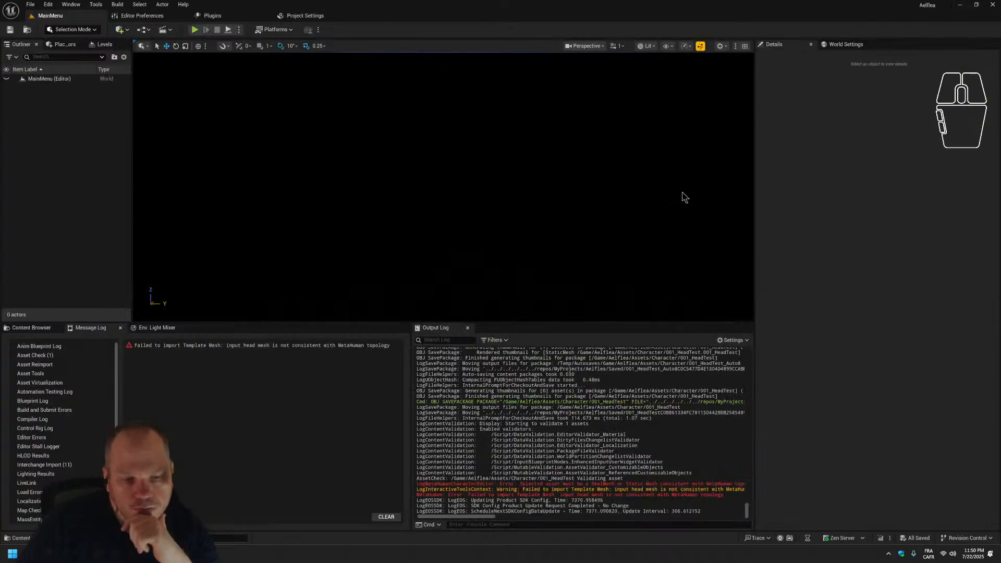
pyautogui.click(32, 328)
pyautogui.rightClick(155, 403)
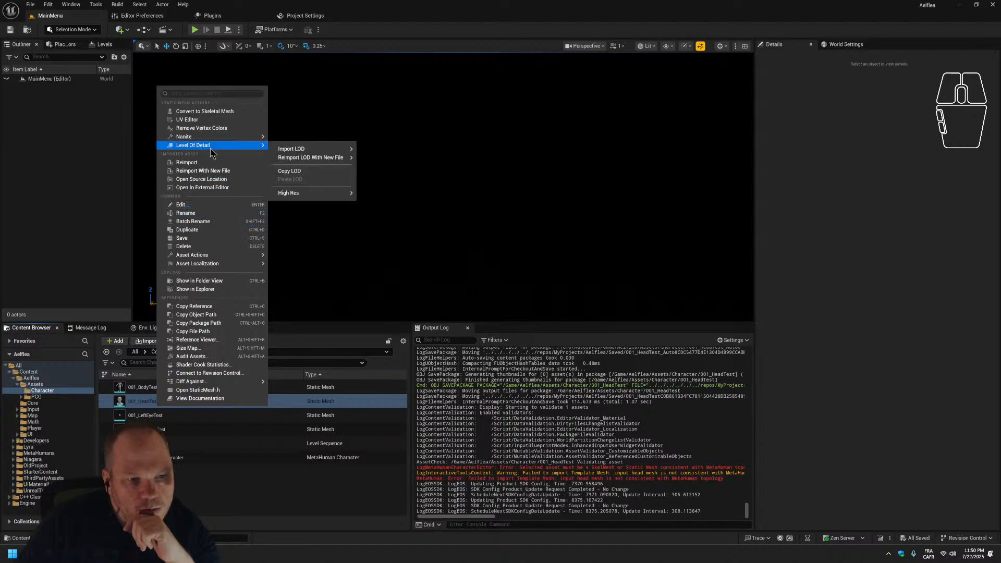
pyautogui.click(187, 163)
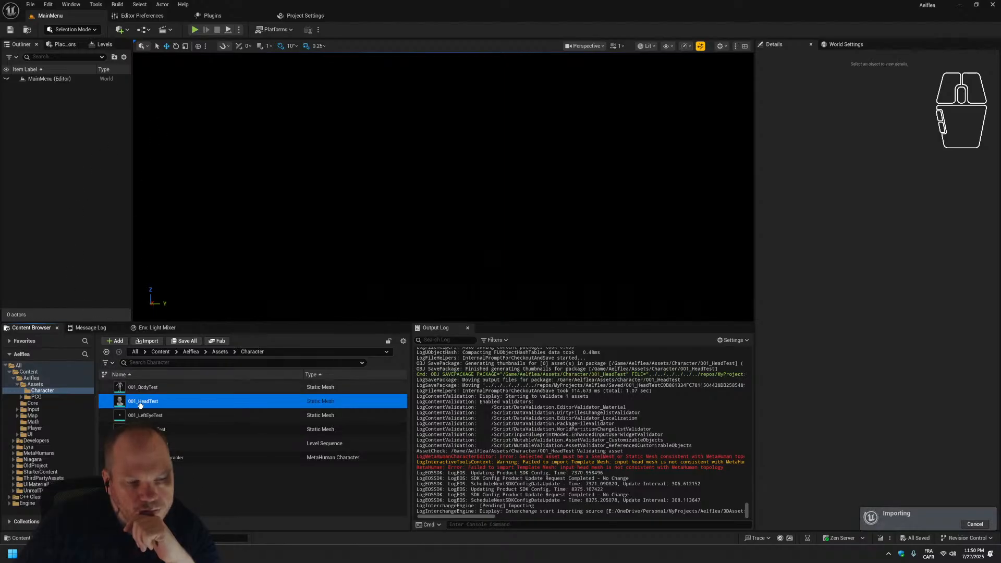
pyautogui.moveTo(140, 402)
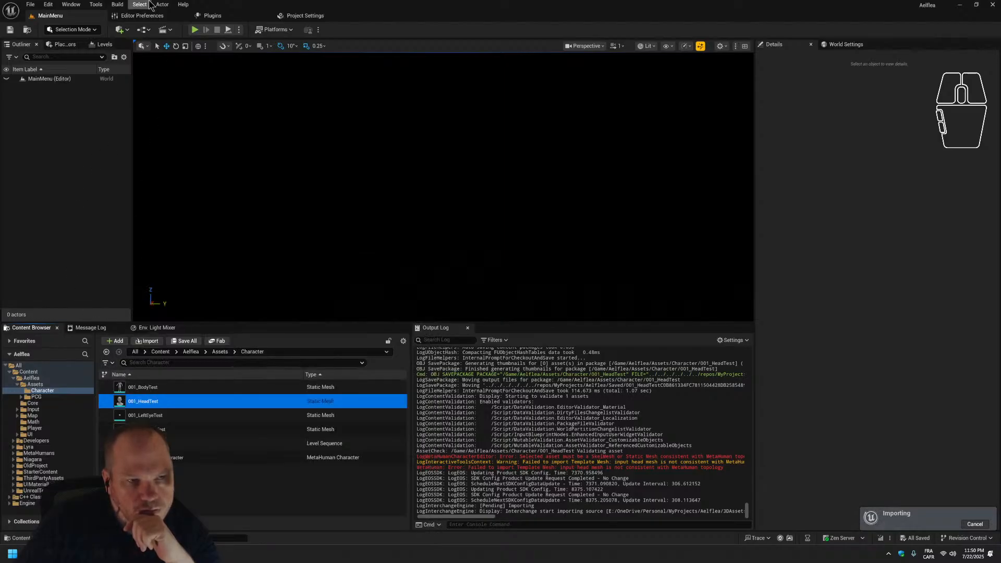
# Conform the head of TestMetaHumanCharacter from the reimported 001_HeadTest template mesh and its eye meshes.
pyautogui.moveTo(193, 554)
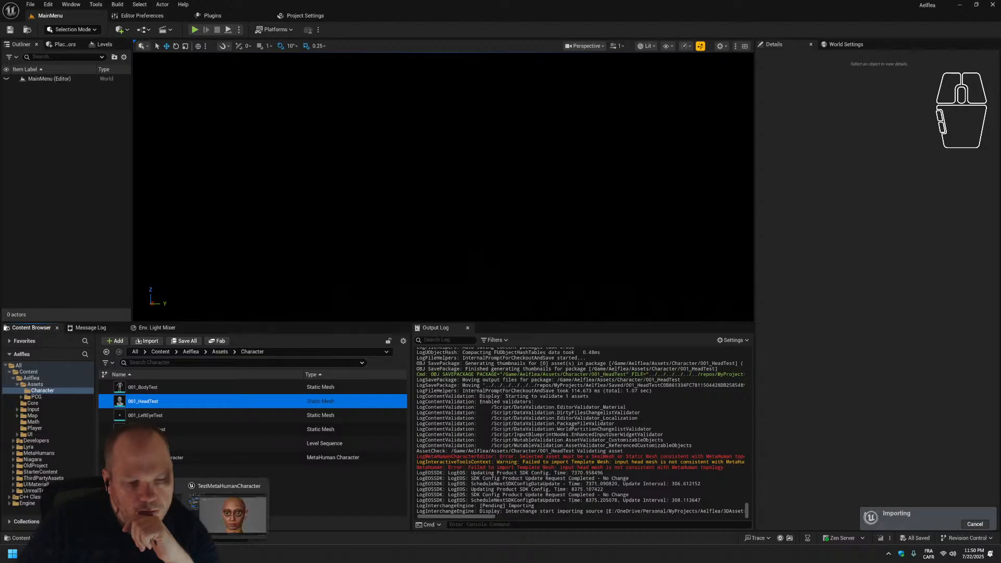
pyautogui.click(220, 527)
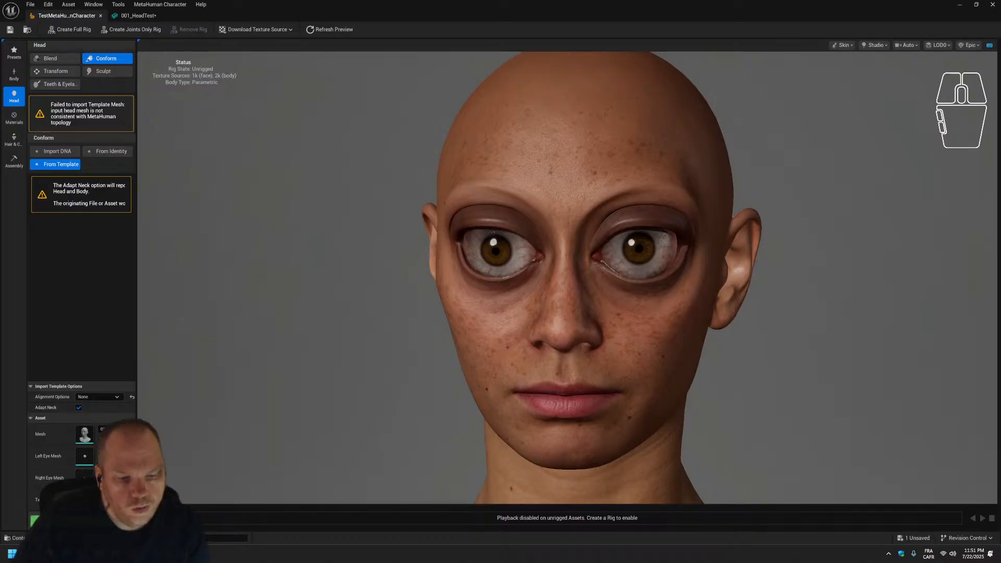
pyautogui.click(81, 521)
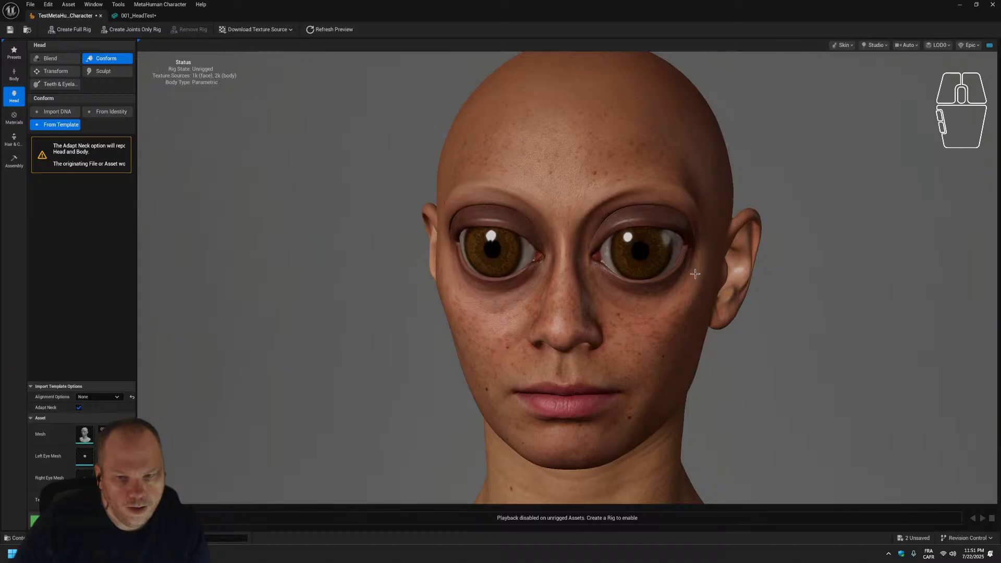
# Examine the conformed MetaHuman head from several angles, checking the enlarged irises, eyelid edges, ear and profile up close.
pyautogui.moveTo(695, 273); pyautogui.dragTo(706, 294, button='middle')
pyautogui.moveTo(705, 294); pyautogui.dragTo(184, 197)
pyautogui.scroll(3, 465, 218)
pyautogui.scroll(-3, 459, 219)
pyautogui.scroll(3, 441, 224)
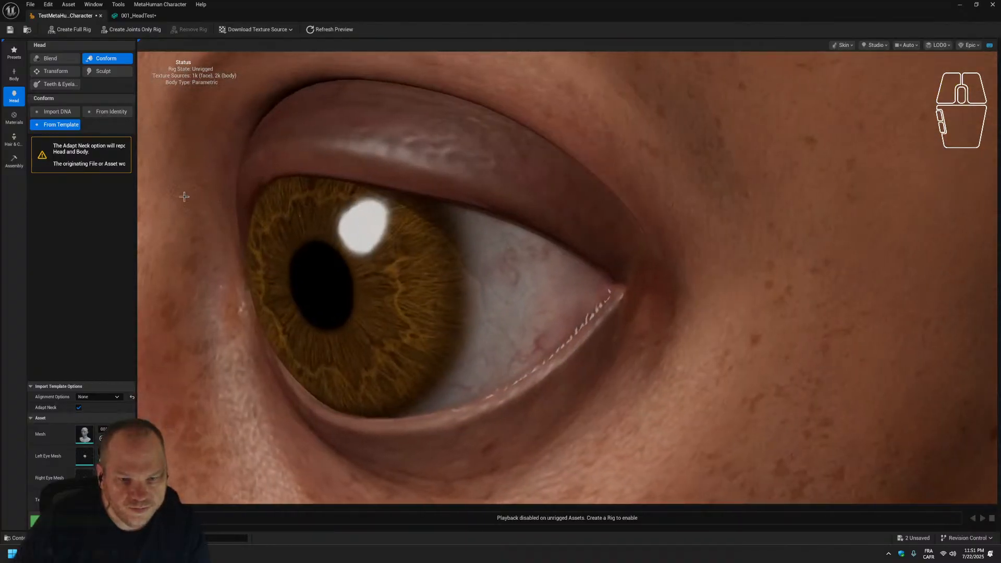
pyautogui.scroll(-5, 444, 294)
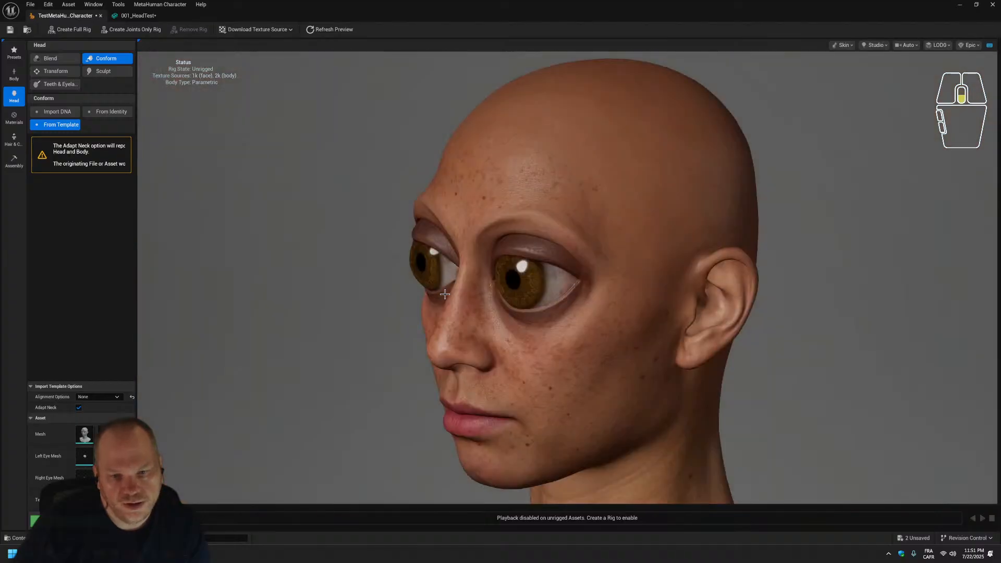
pyautogui.moveTo(442, 293); pyautogui.dragTo(459, 309)
pyautogui.moveTo(447, 184); pyautogui.dragTo(457, 184)
pyautogui.scroll(4, 409, 240)
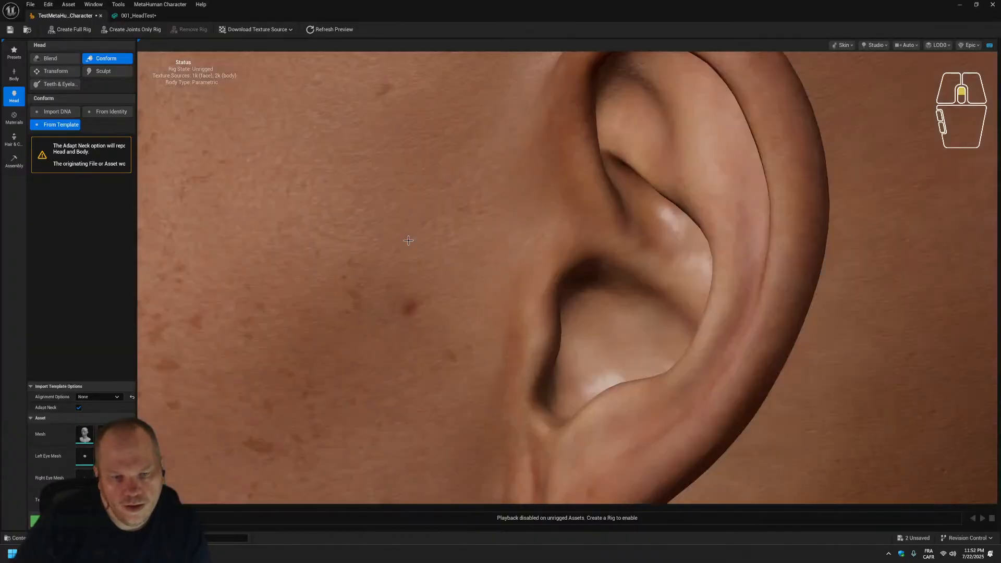
pyautogui.scroll(-3, 409, 240)
pyautogui.moveTo(409, 241); pyautogui.dragTo(258, 206)
pyautogui.scroll(5, 242, 198)
pyautogui.scroll(-6, 241, 197)
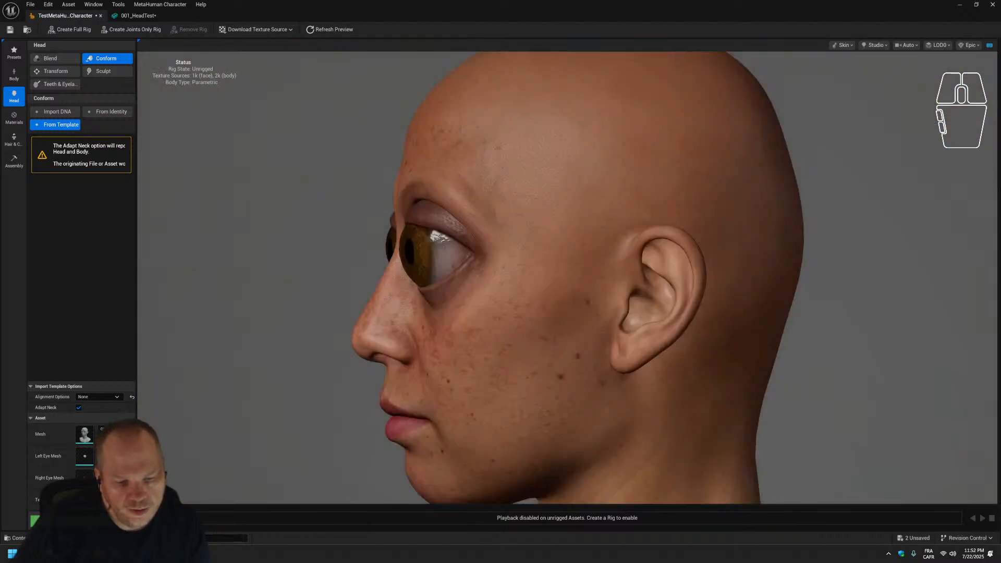
# Switch to Blender and unhide head_lod0_mesh.002 through head_lod0_mesh.005 and the f_med_nrw_body_lod0_mesh.001 body mesh.
pyautogui.hotkey('alt', 'Tab')
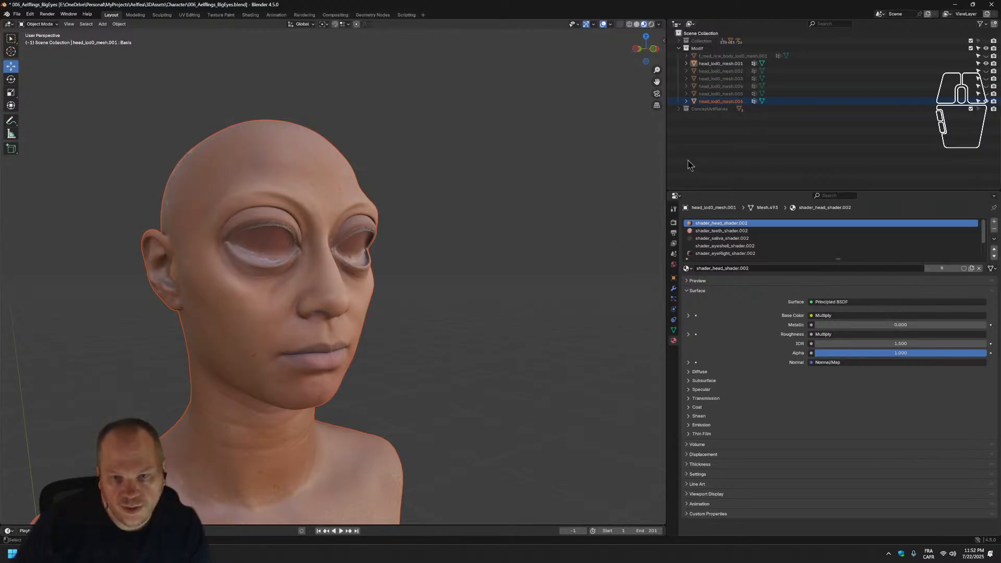
pyautogui.scroll(2, 228, 294)
pyautogui.scroll(2, 227, 294)
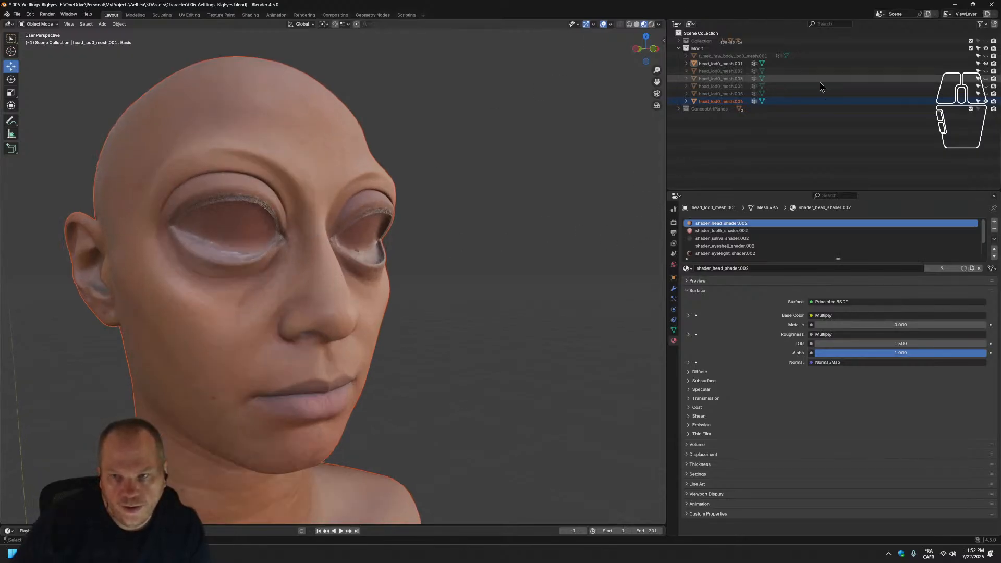
pyautogui.click(987, 100)
pyautogui.moveTo(987, 101); pyautogui.dragTo(986, 86)
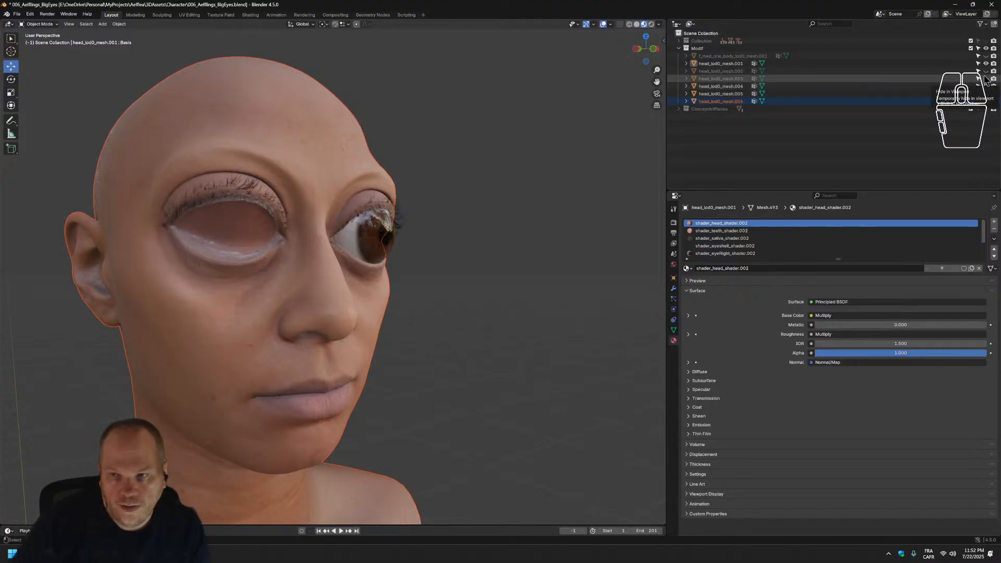
pyautogui.moveTo(986, 80); pyautogui.dragTo(986, 55)
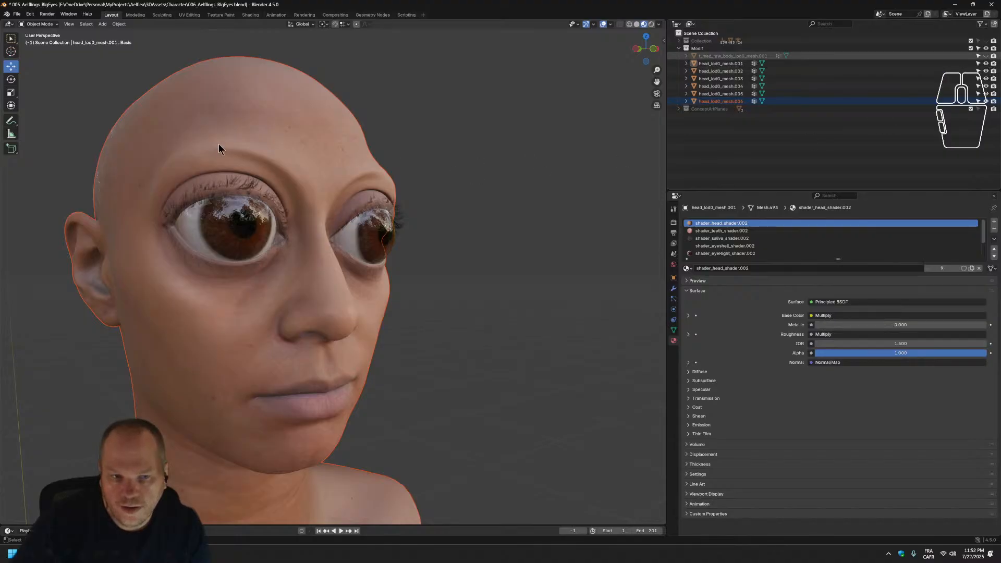
# Select head_lod0_mesh.001, .004, .005 and .006 around the eyes, with the eyelash mesh active, and open the object operations.
pyautogui.moveTo(218, 143); pyautogui.dragTo(310, 232, button='middle')
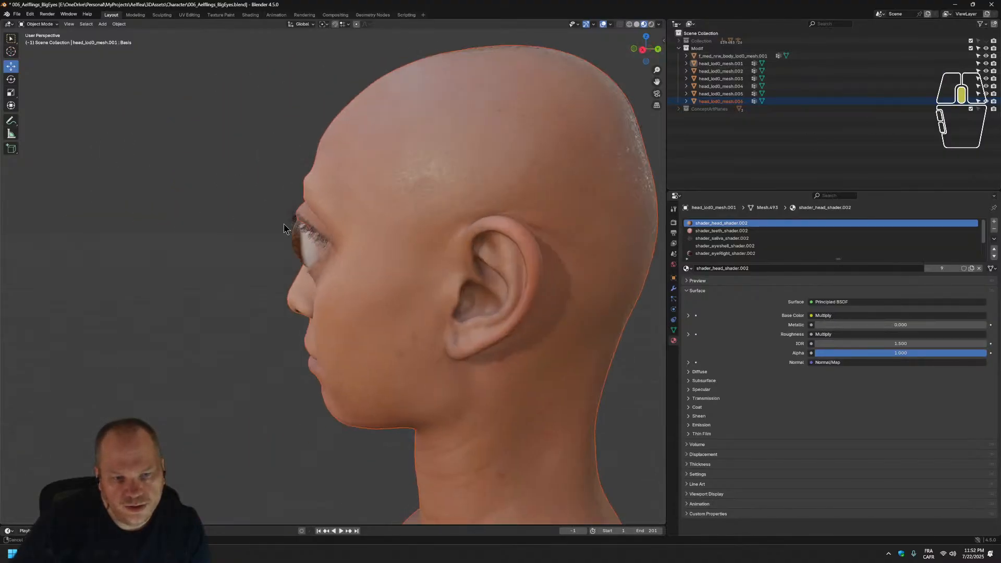
pyautogui.scroll(2, 268, 218)
pyautogui.scroll(2, 275, 201)
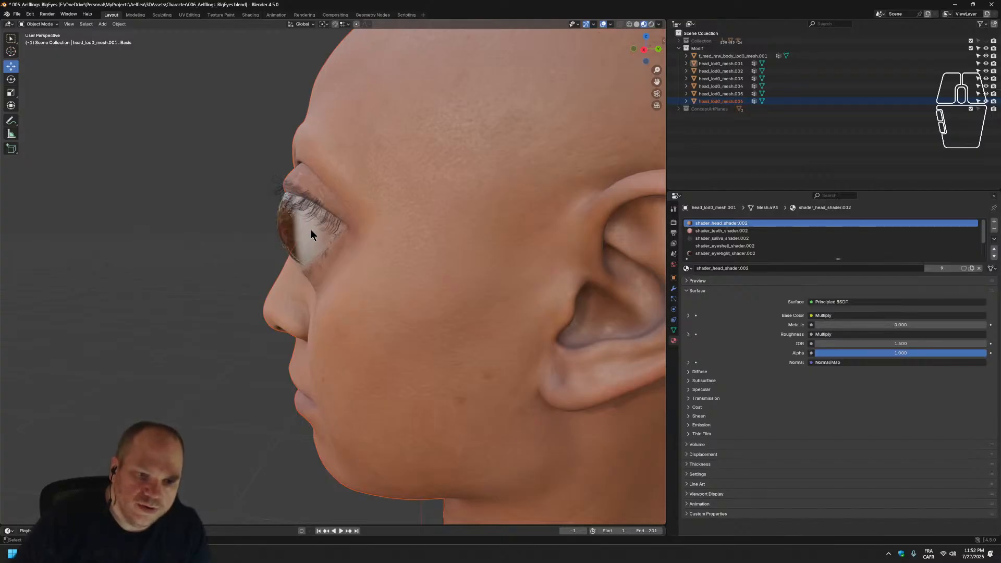
pyautogui.click(293, 184)
pyautogui.moveTo(312, 190); pyautogui.dragTo(435, 182, button='middle')
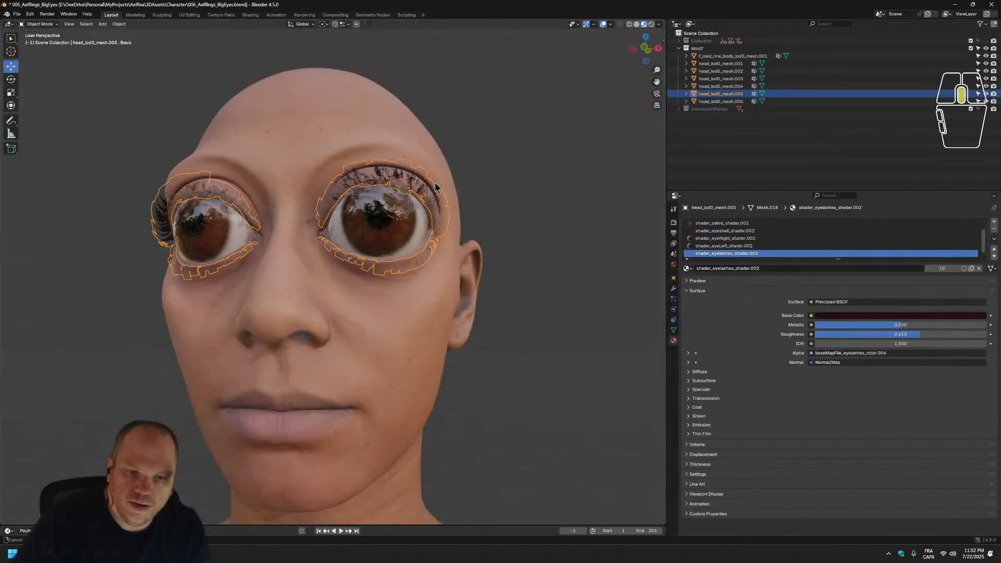
pyautogui.moveTo(521, 131); pyautogui.dragTo(285, 308)
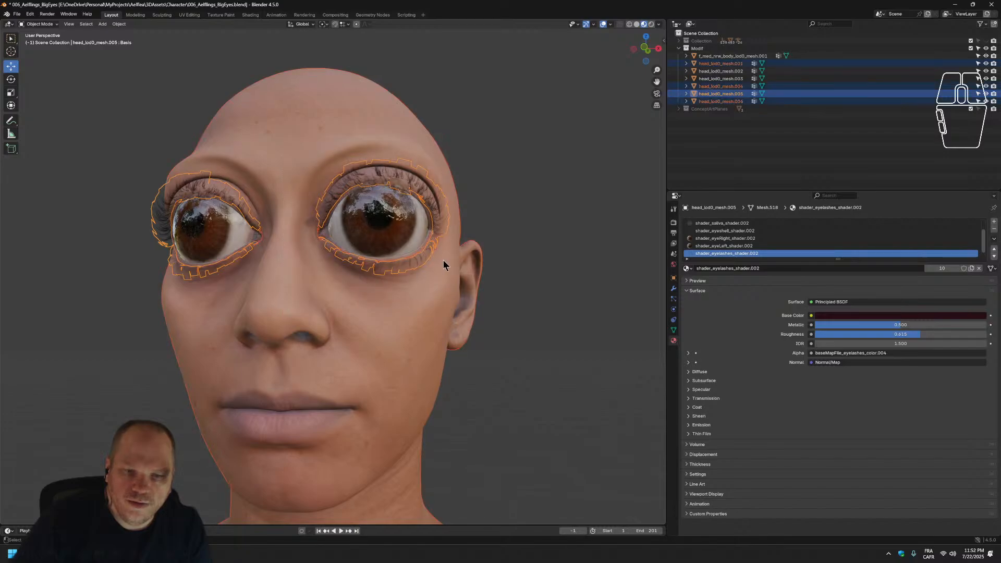
pyautogui.rightClick(341, 156)
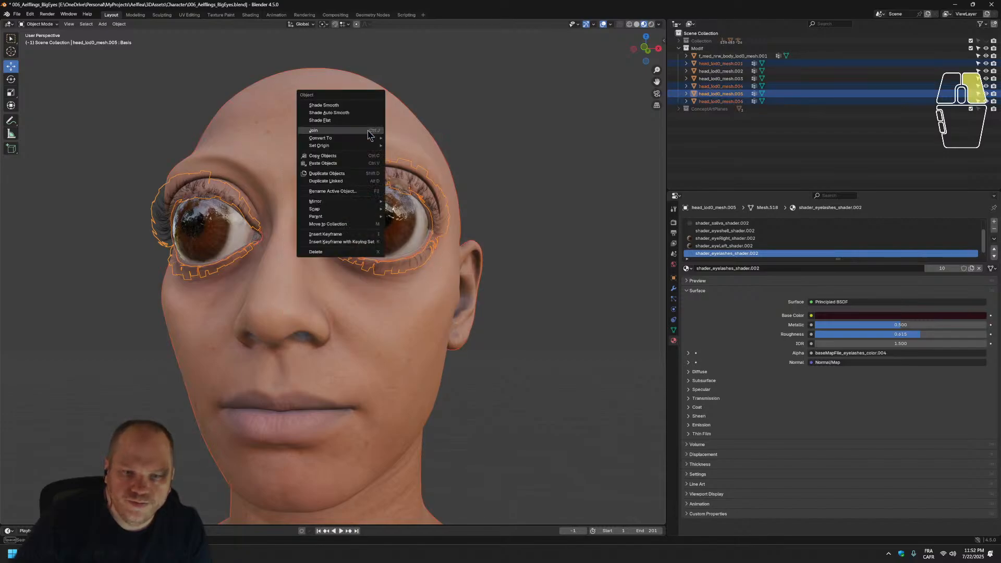